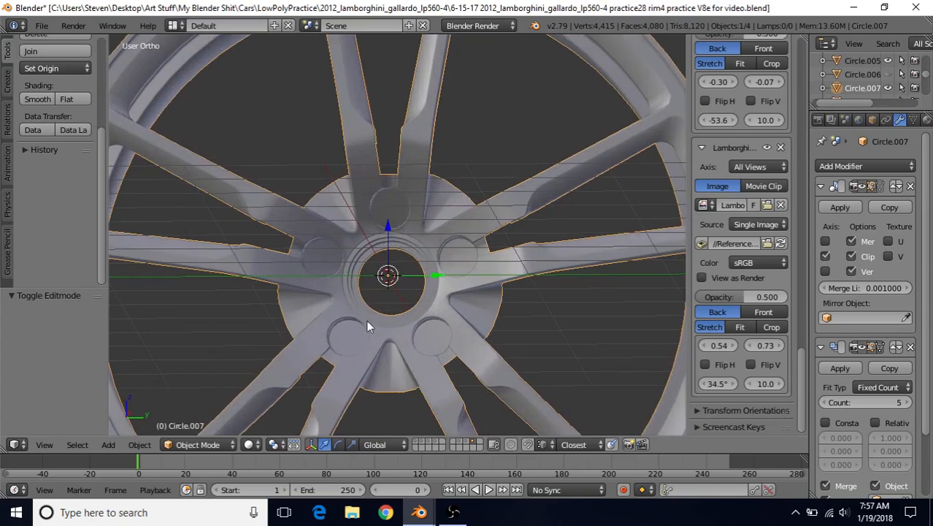
# Step: Examine the hub, lug holes and spokes of the finished rim from several angles
pyautogui.moveTo(356, 272)
pyautogui.mouseDown(button='middle')
pyautogui.moveTo(326, 245)
pyautogui.moveTo(358, 258)
pyautogui.mouseUp(button='middle')
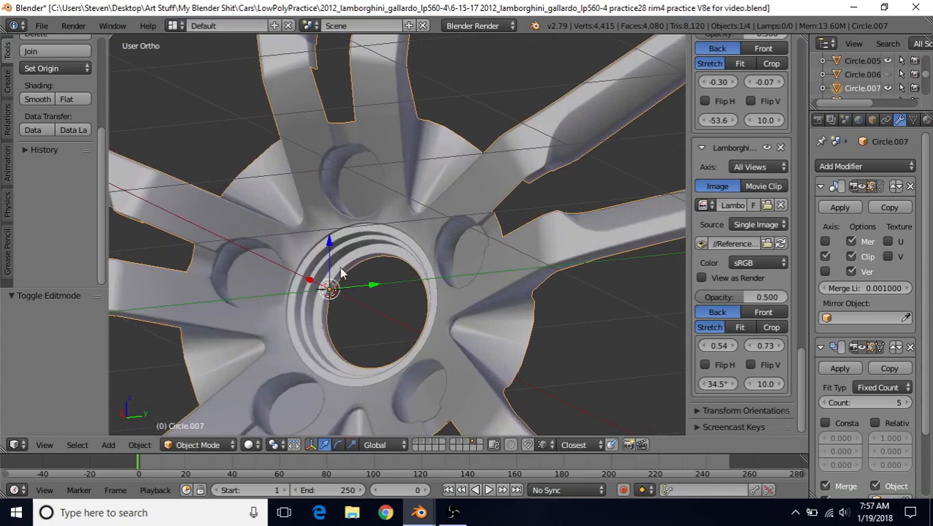
pyautogui.scroll(-3, 349, 273)
pyautogui.moveTo(387, 167); pyautogui.dragTo(412, 181, button='middle')
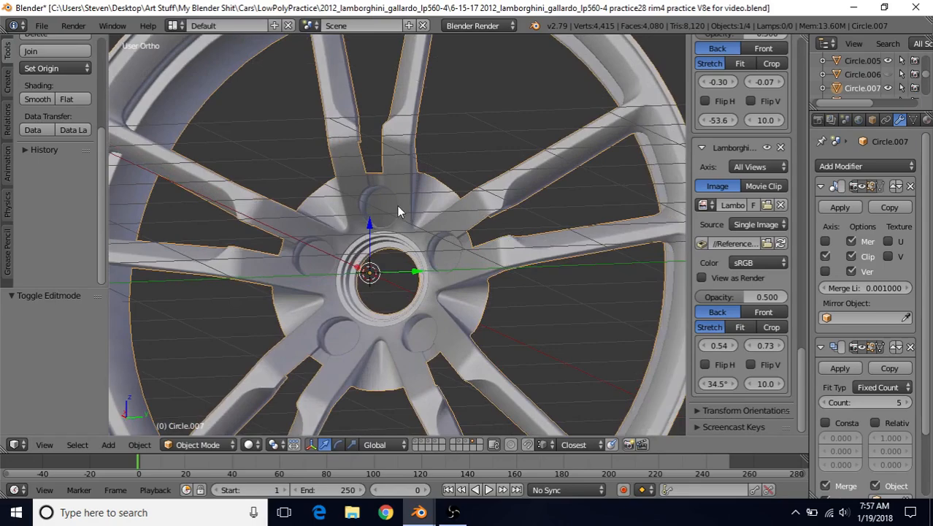
pyautogui.moveTo(398, 212)
pyautogui.mouseDown(button='middle')
pyautogui.moveTo(427, 222)
pyautogui.moveTo(414, 217)
pyautogui.mouseUp(button='middle')
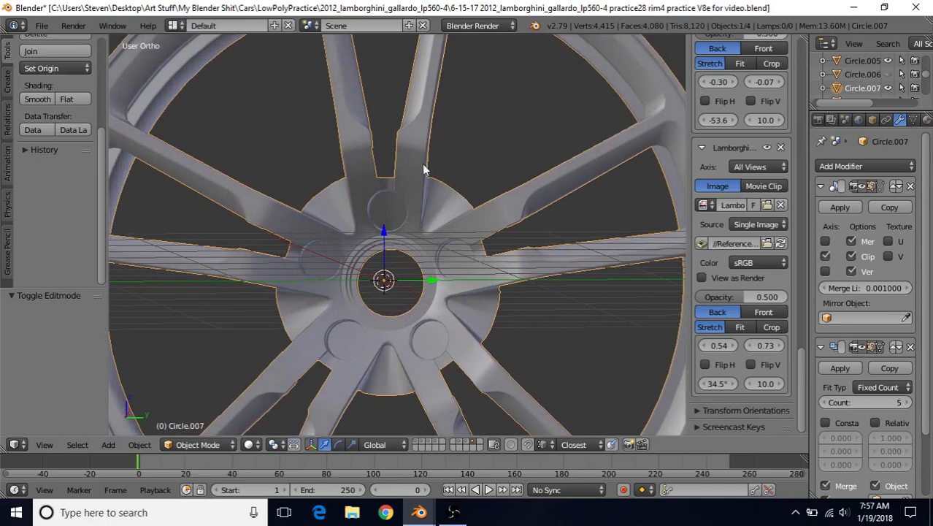
pyautogui.moveTo(398, 173); pyautogui.dragTo(429, 57, button='middle')
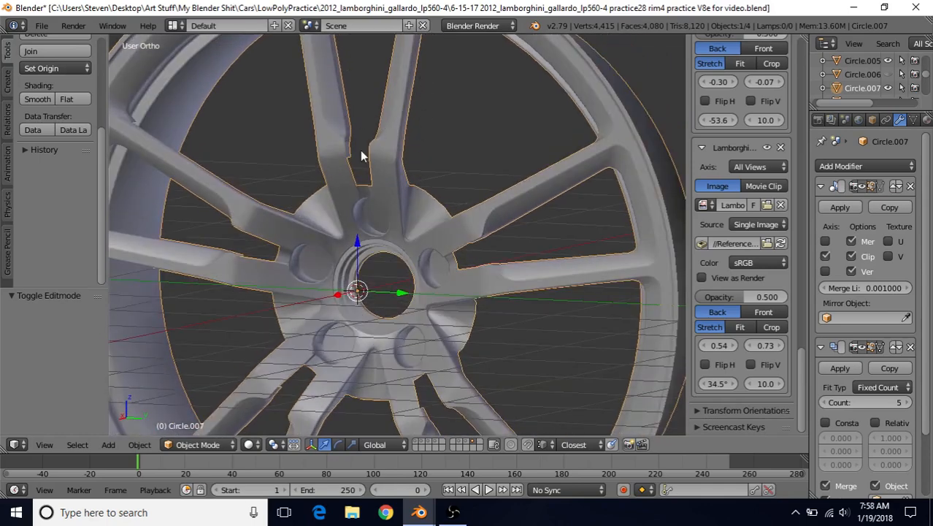
pyautogui.moveTo(386, 203); pyautogui.dragTo(436, 238, button='middle')
# Step: Switch to the other Blender window with the hubless rim and hide the empty at the wheel's center
pyautogui.moveTo(419, 512)
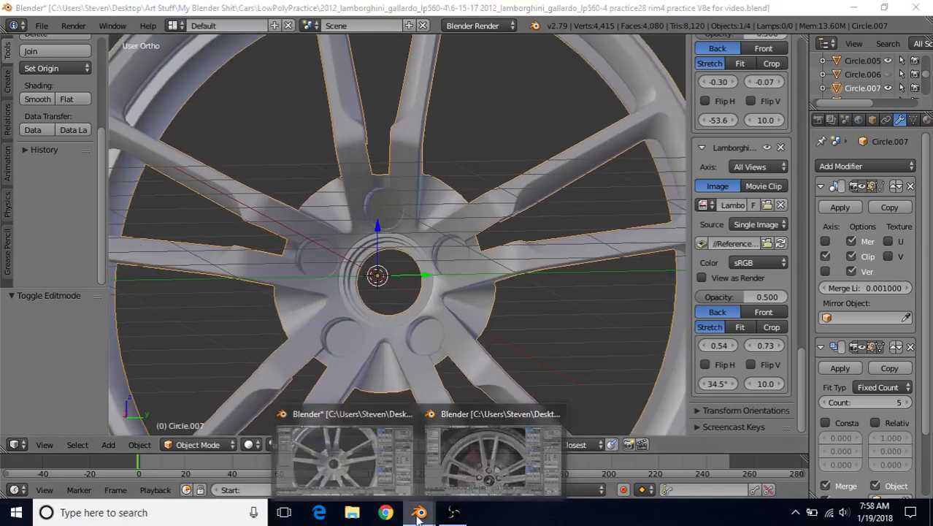
pyautogui.click(467, 454)
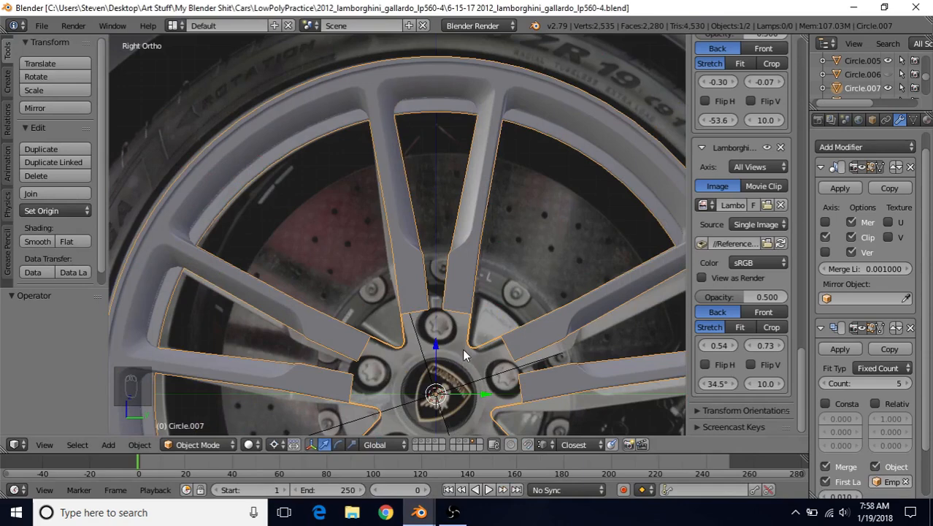
pyautogui.scroll(-2, 462, 349)
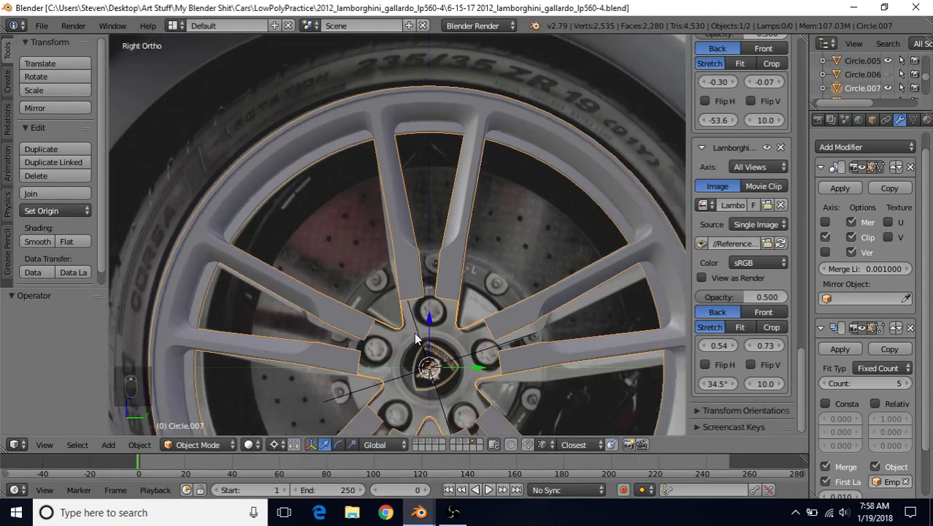
pyautogui.rightClick(415, 331)
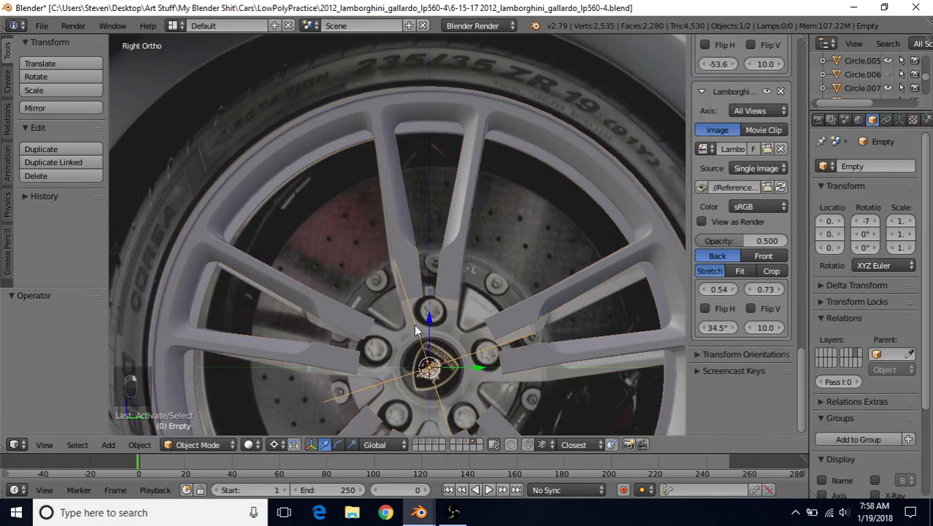
pyautogui.press('h')
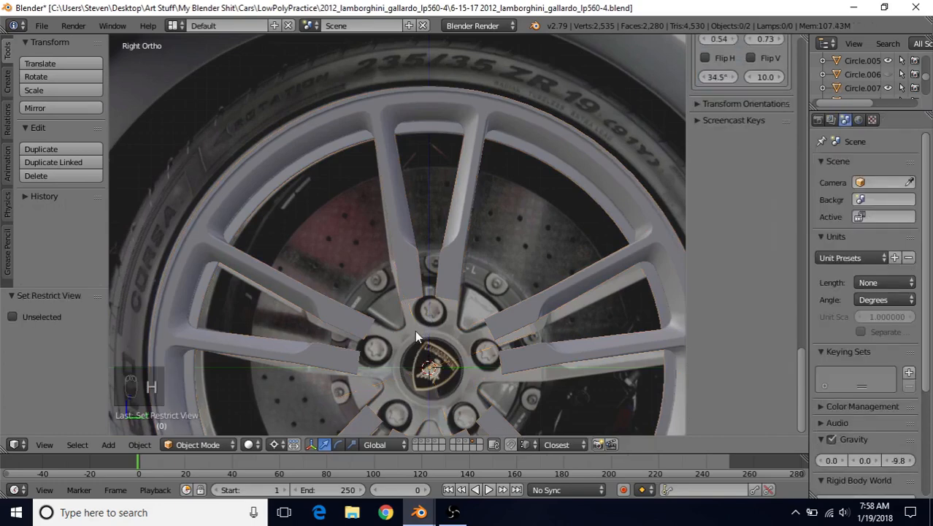
pyautogui.keyDown('shift'); pyautogui.moveTo(415, 331); pyautogui.dragTo(408, 286, button='middle'); pyautogui.keyUp('shift')
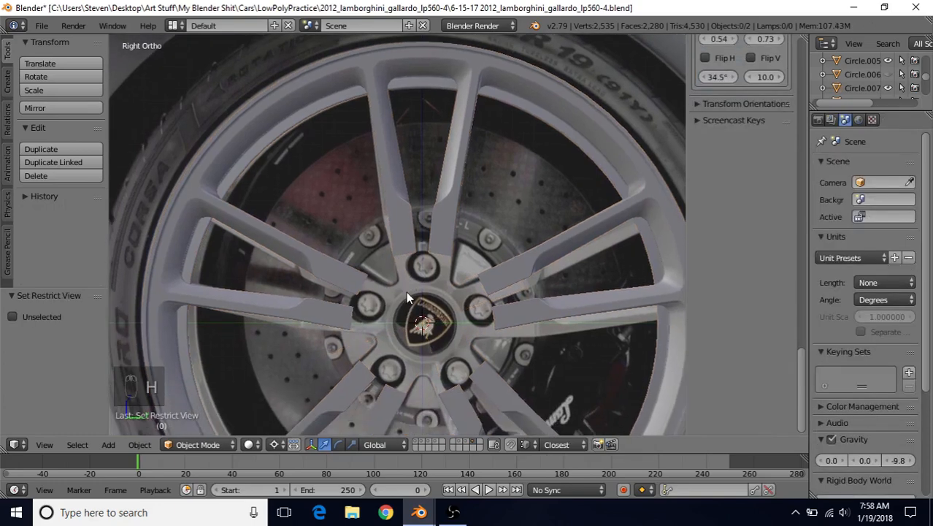
# Step: Add a mesh circle with 50 vertices at the center of the rim
pyautogui.moveTo(406, 252); pyautogui.dragTo(398, 286, button='middle')
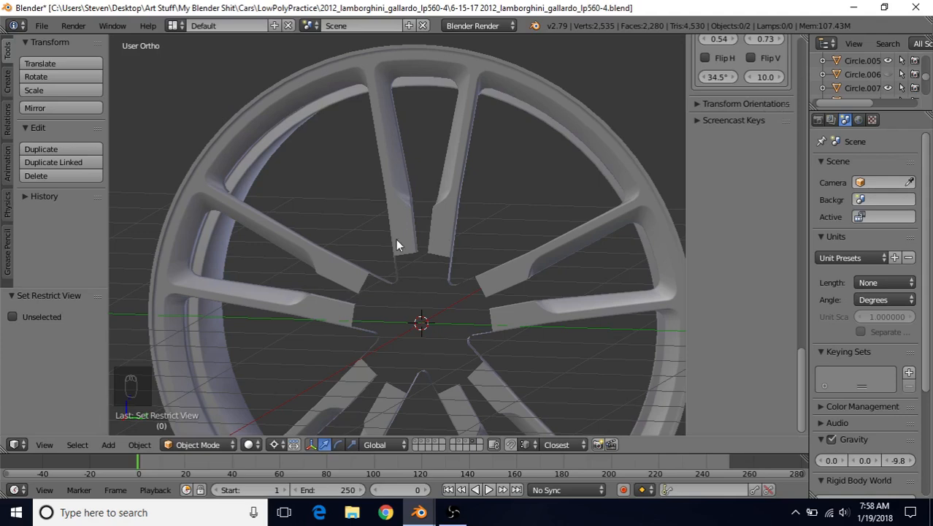
pyautogui.moveTo(441, 271); pyautogui.dragTo(447, 270, button='middle')
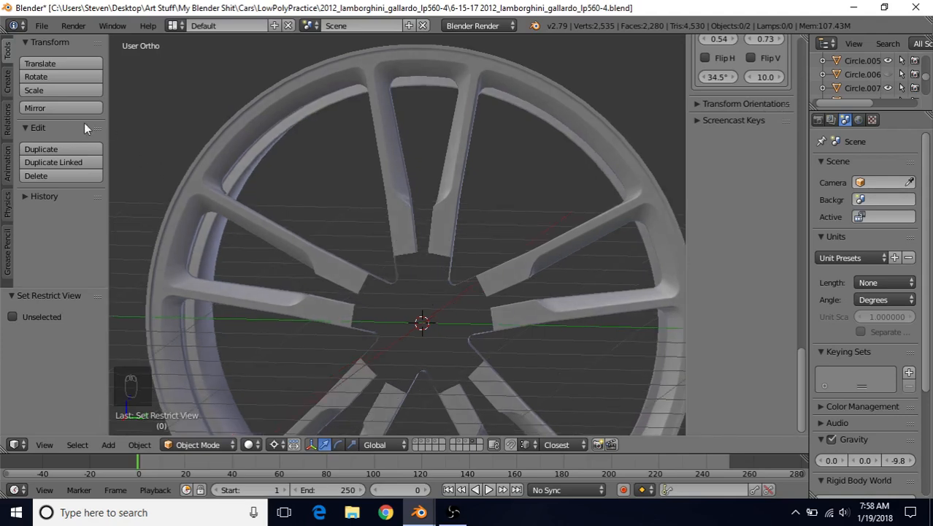
pyautogui.click(7, 76)
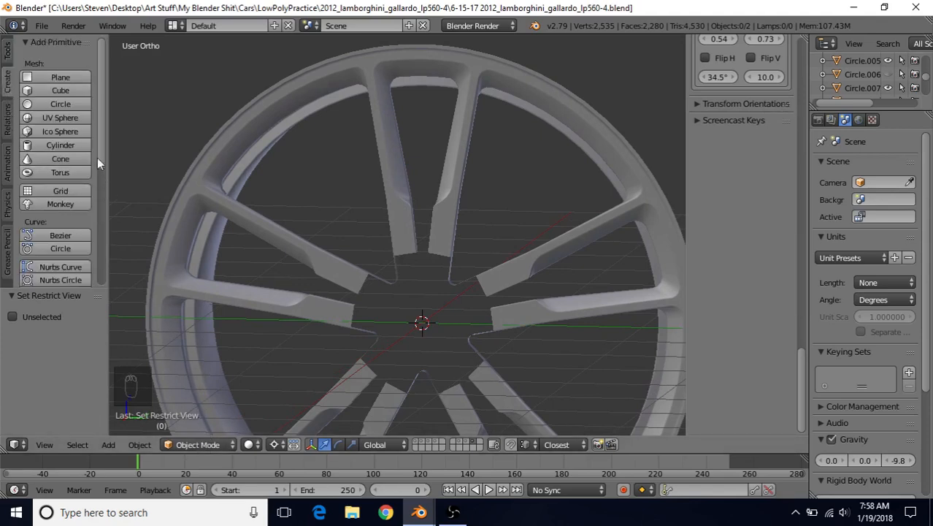
pyautogui.click(60, 104)
pyautogui.click(58, 330)
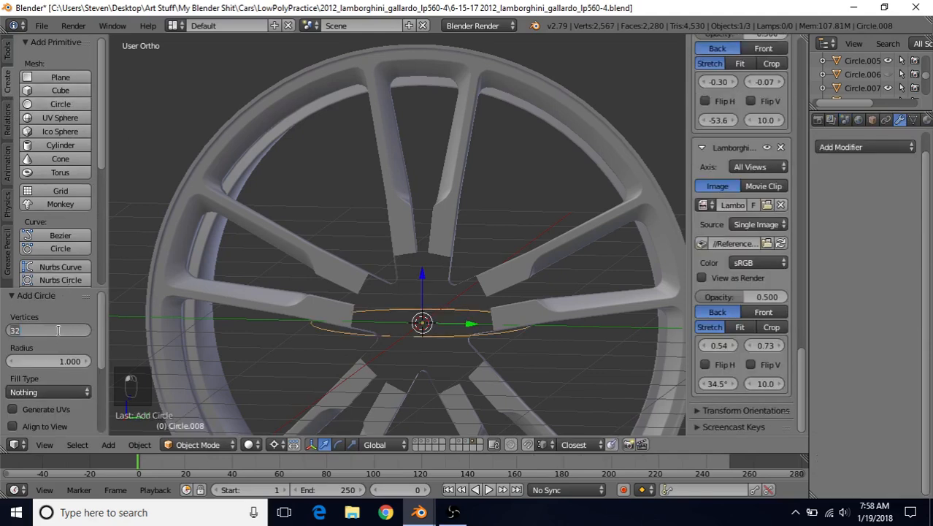
pyautogui.write('50')
pyautogui.press('Return')
# Step: In Edit Mode, rotate the whole circle 90° about the global Y axis
pyautogui.press('Tab')
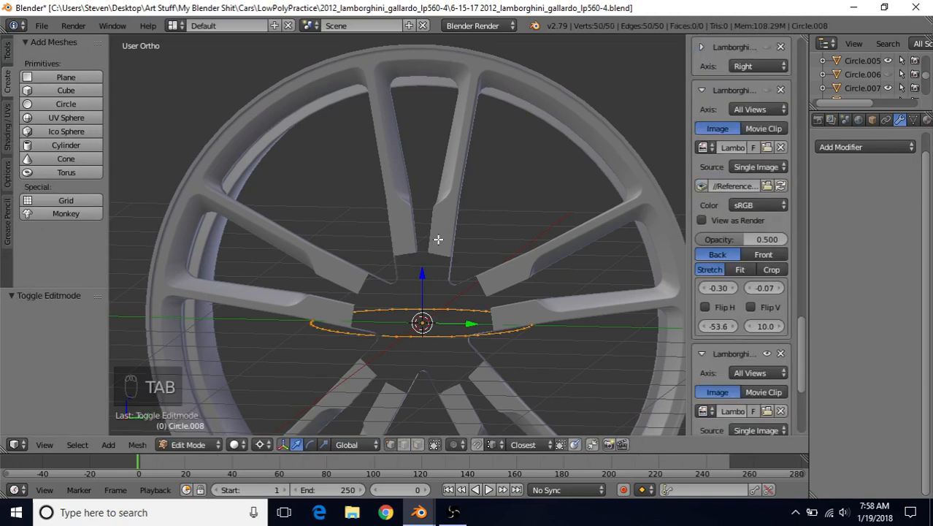
pyautogui.press('r')
pyautogui.press('y')
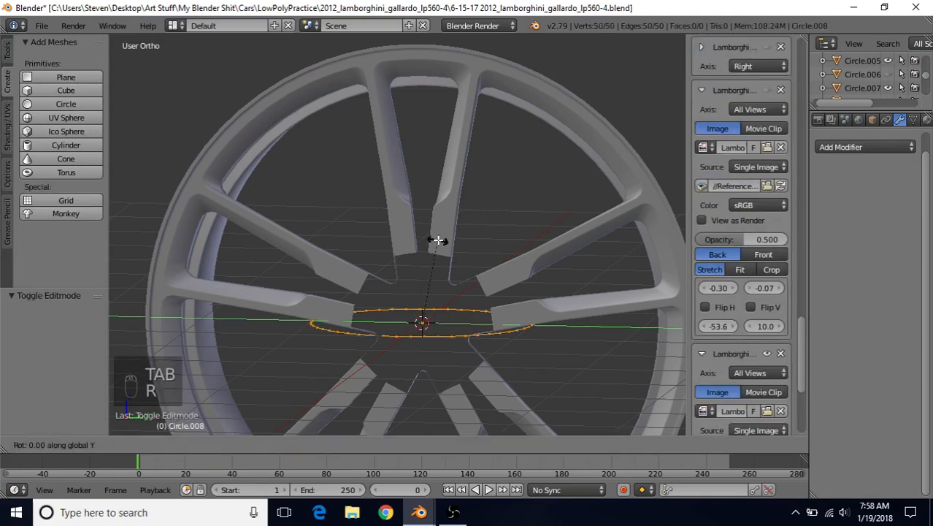
pyautogui.press('9')
pyautogui.press('0')
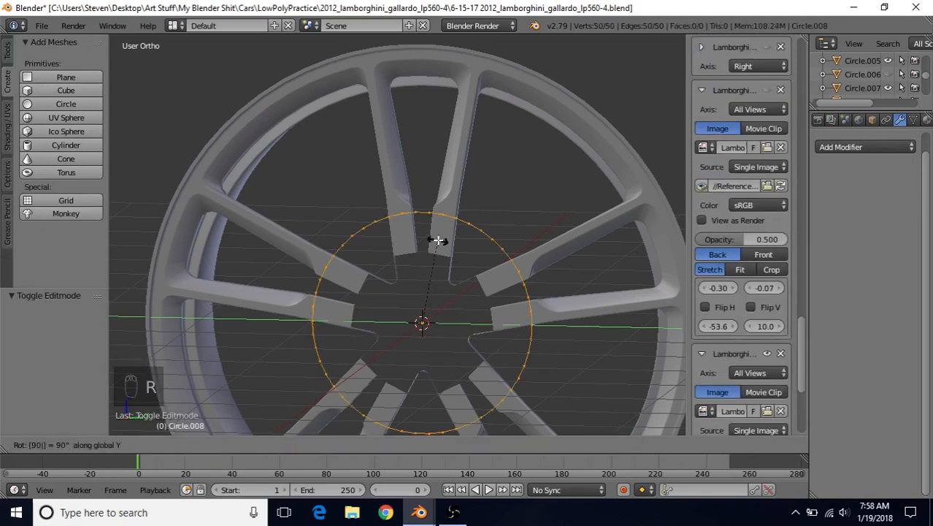
pyautogui.click(437, 241)
# Step: Show the wireframe from the right over the reference photo and scale the circle by about 1.032
pyautogui.press('KP_3')
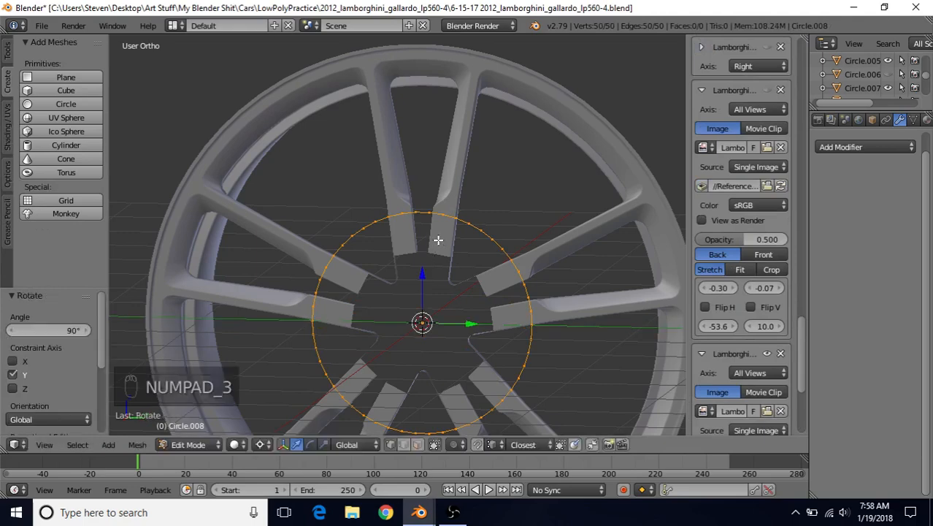
pyautogui.press('z')
pyautogui.scroll(3, 437, 240)
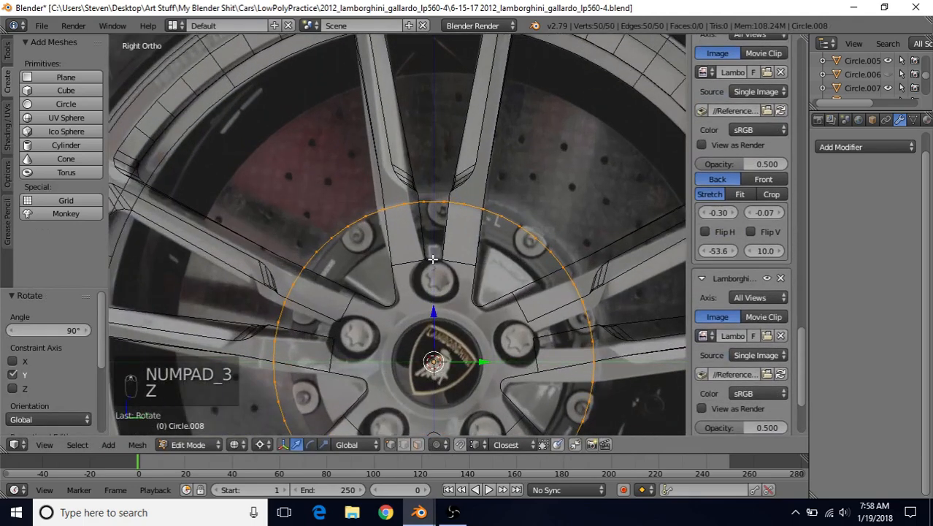
pyautogui.scroll(2, 406, 204)
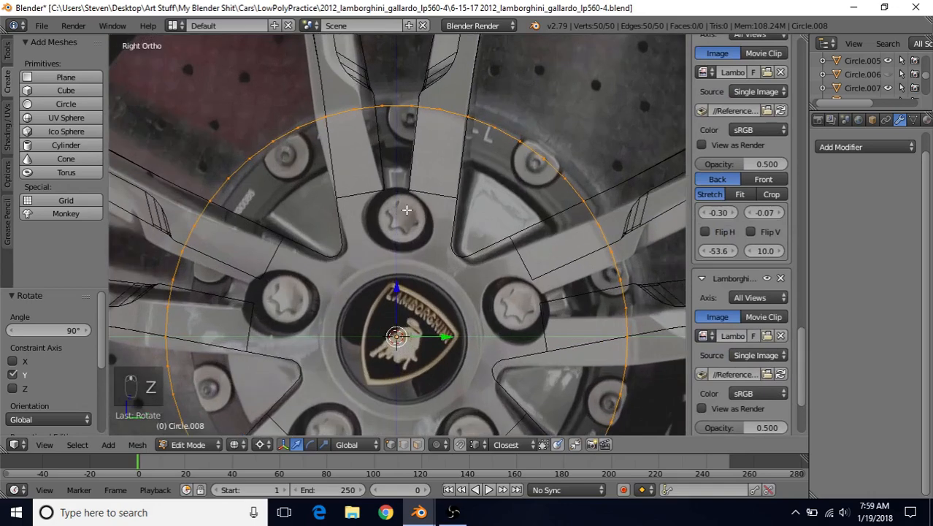
pyautogui.press('s')
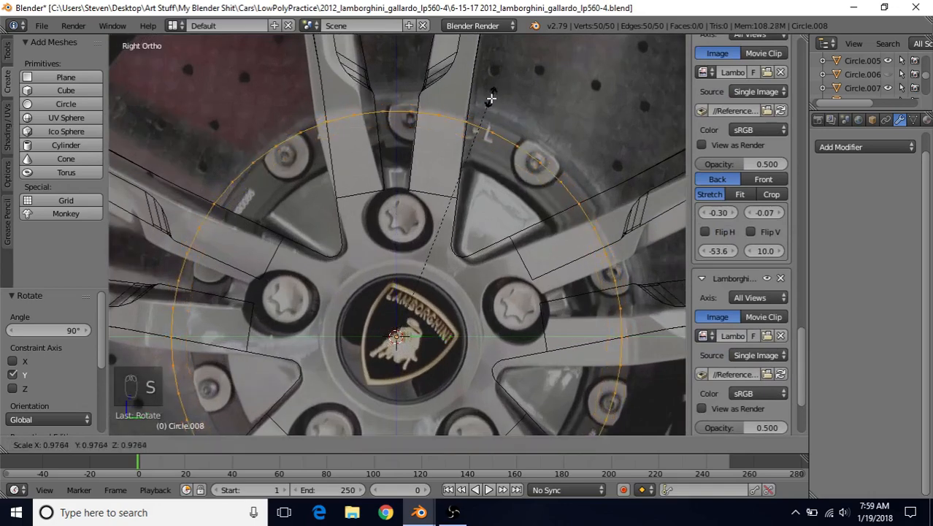
pyautogui.click(498, 84)
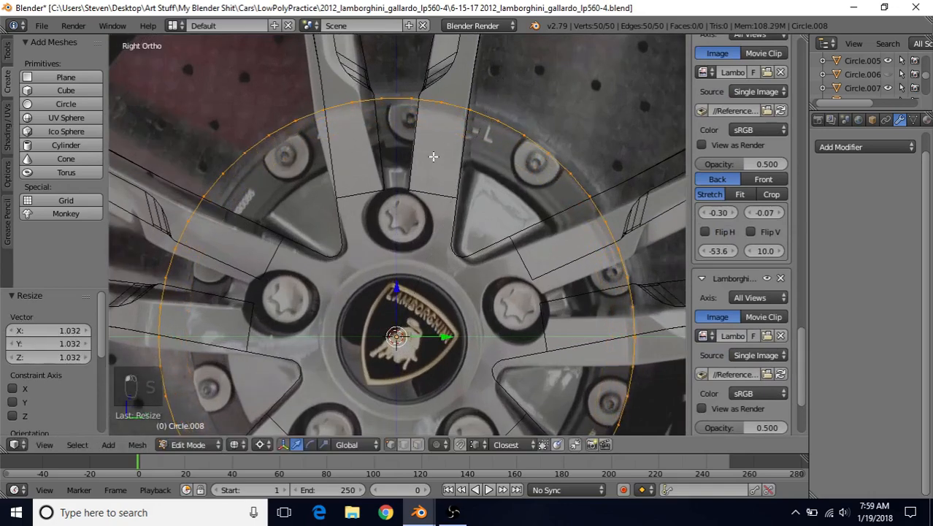
# Step: Check the circle against the spokes and lug bolts in the reference, and scale it by about 0.971
pyautogui.keyDown('shift'); pyautogui.moveTo(431, 159); pyautogui.dragTo(435, 256, button='middle'); pyautogui.keyUp('shift')
pyautogui.scroll(2, 436, 256)
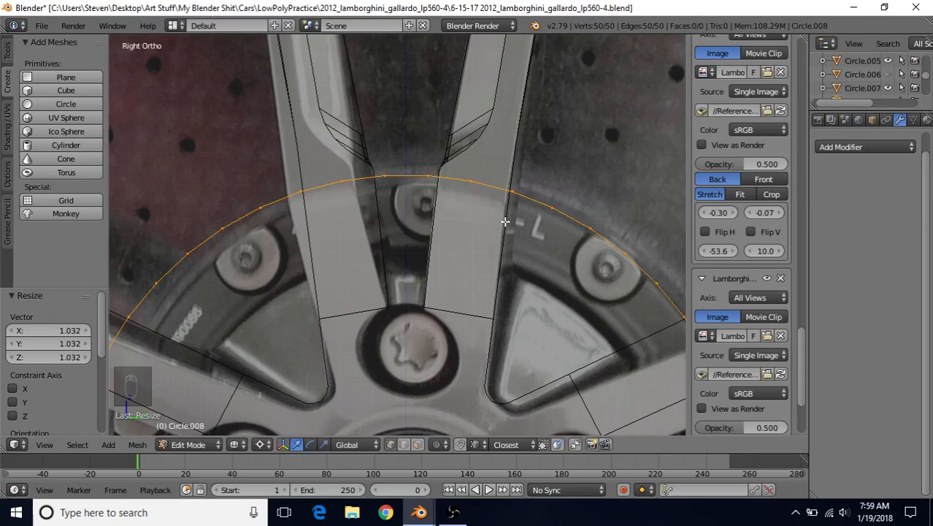
pyautogui.scroll(-2, 387, 262)
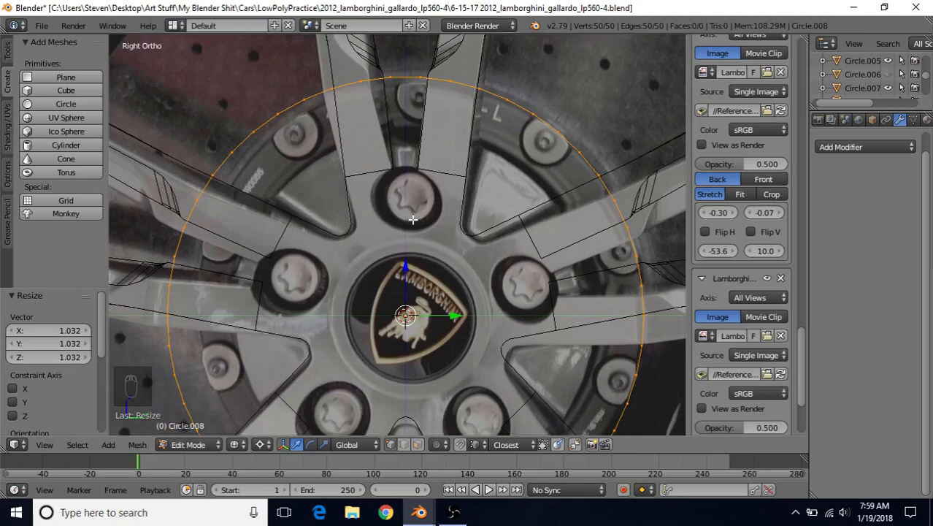
pyautogui.keyDown('shift'); pyautogui.moveTo(414, 219); pyautogui.dragTo(407, 268, button='middle'); pyautogui.keyUp('shift')
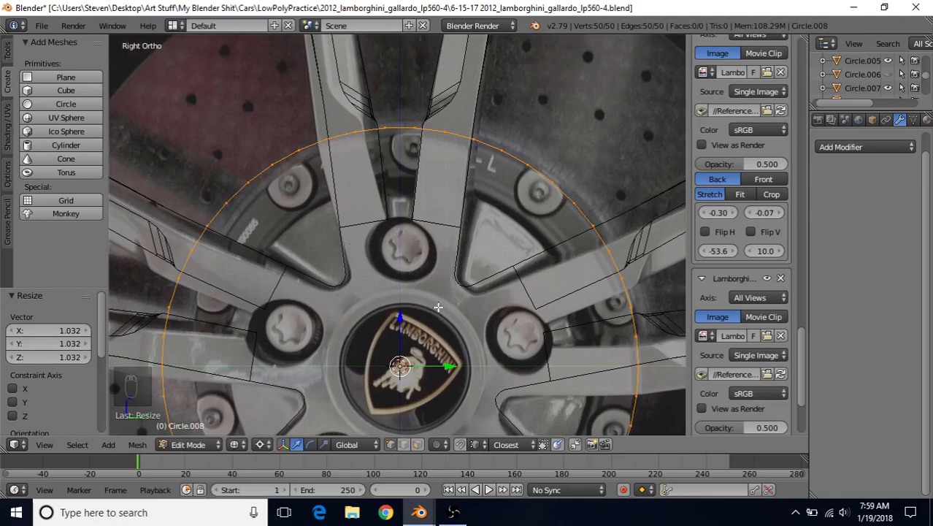
pyautogui.scroll(3, 398, 211)
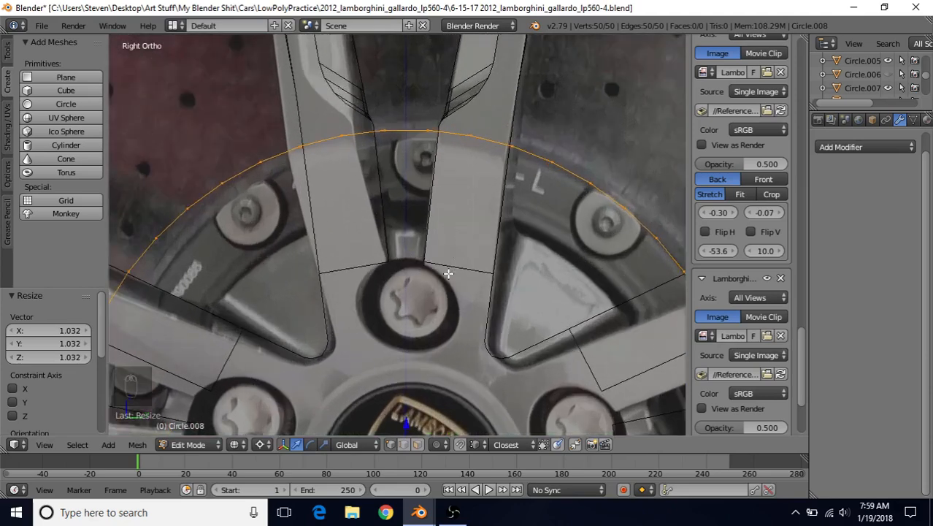
pyautogui.scroll(-2, 448, 273)
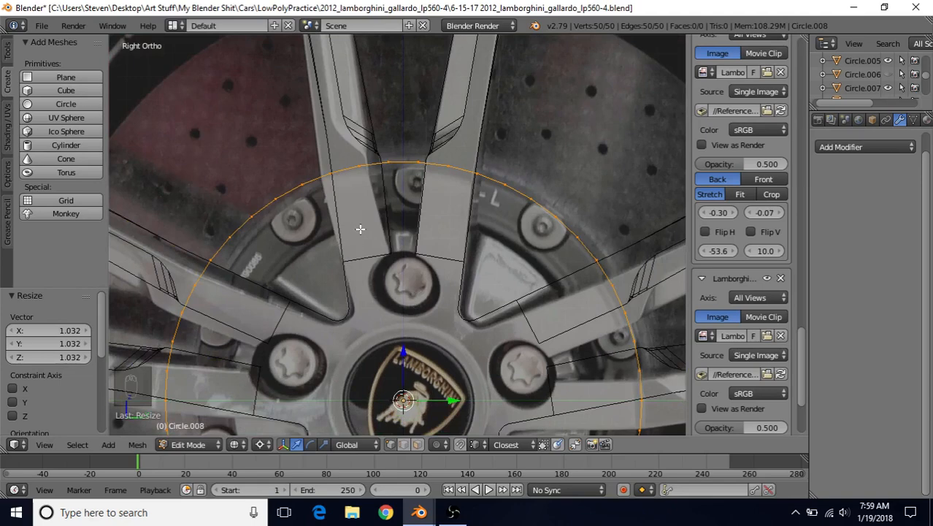
pyautogui.scroll(3, 360, 229)
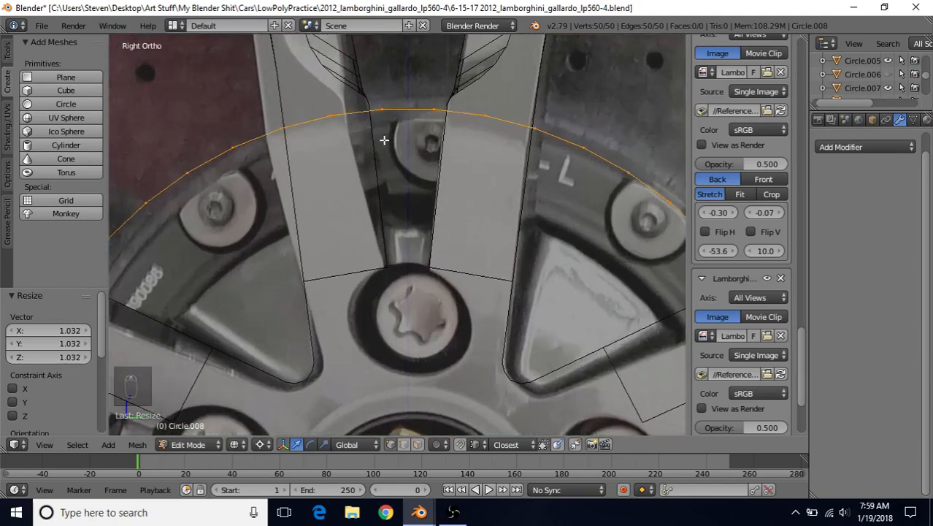
pyautogui.press('s')
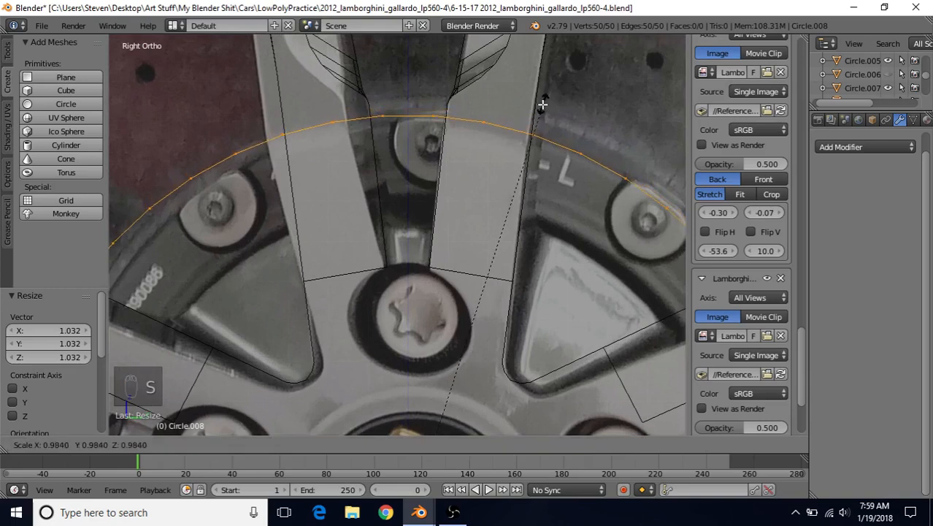
pyautogui.click(543, 108)
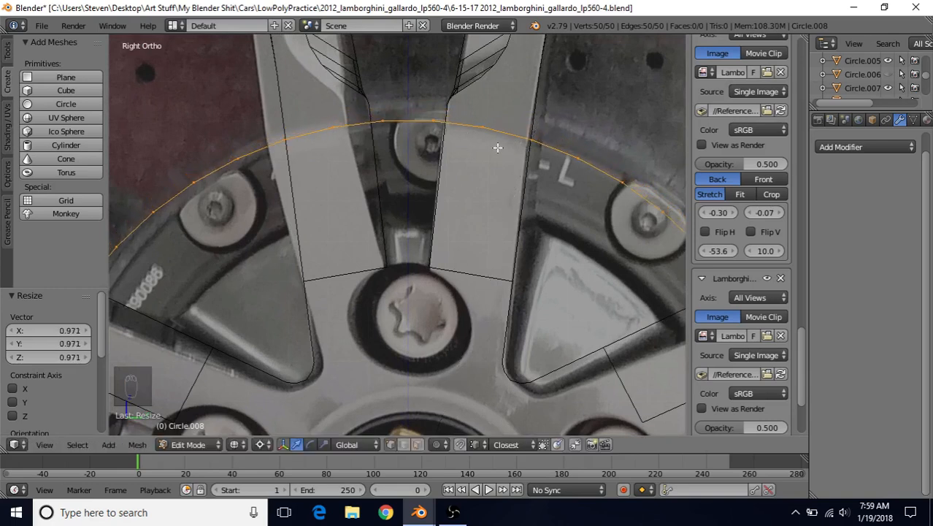
# Step: Extrude the circle in place and scale the new edge loop inward by about 0.942
pyautogui.press('e')
pyautogui.rightClick(488, 174)
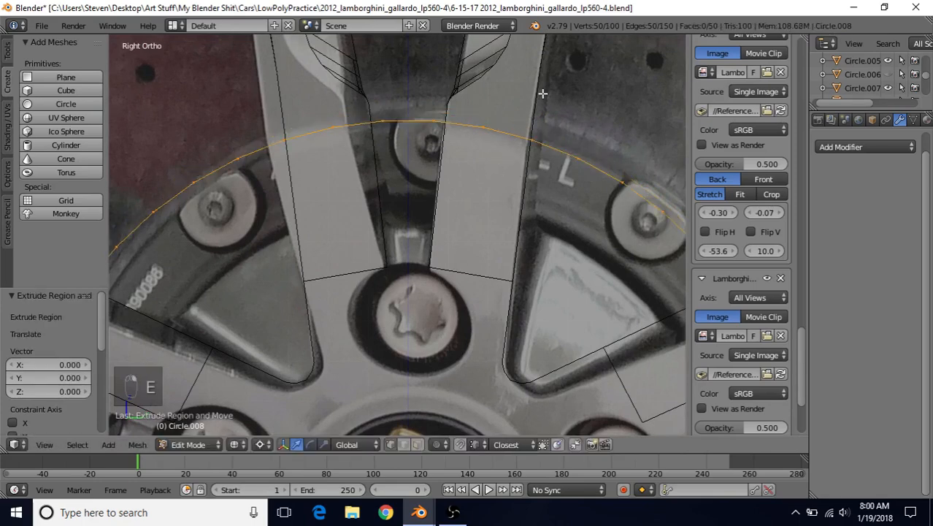
pyautogui.press('s')
pyautogui.click(511, 144)
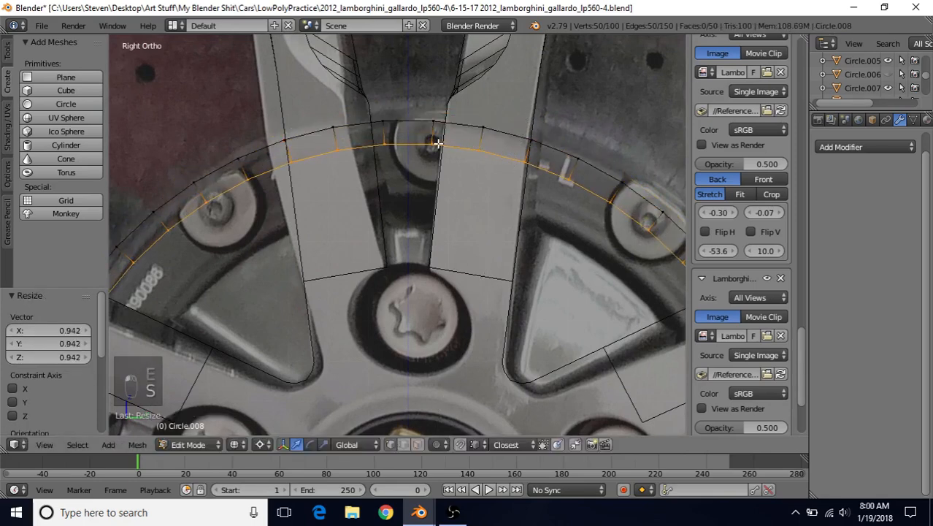
# Step: Extrude the inner edge loop in place and scale the new loop by about 0.364 around the median point, outlining the logo cap
pyautogui.scroll(-3, 526, 241)
pyautogui.keyDown('shift'); pyautogui.scroll(-3, 530, 238); pyautogui.keyUp('shift')
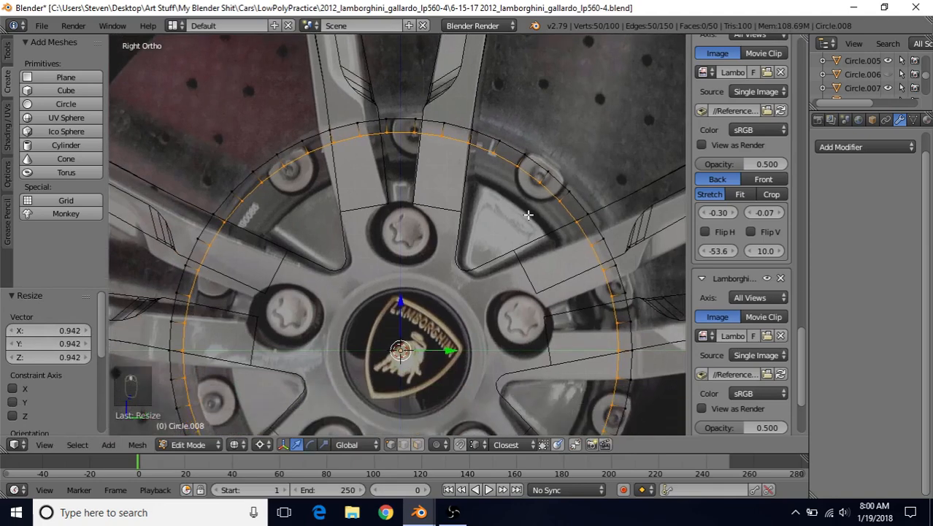
pyautogui.press('e')
pyautogui.rightClick(478, 229)
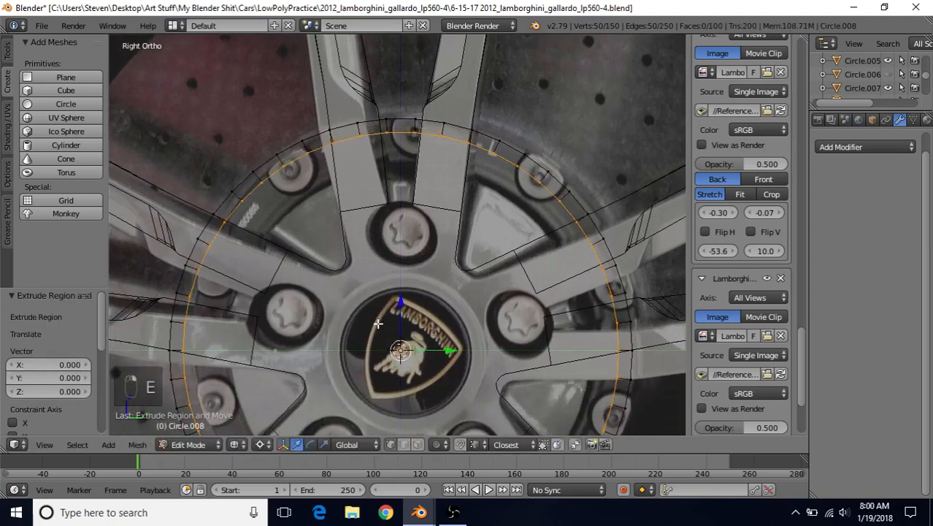
pyautogui.click(260, 446)
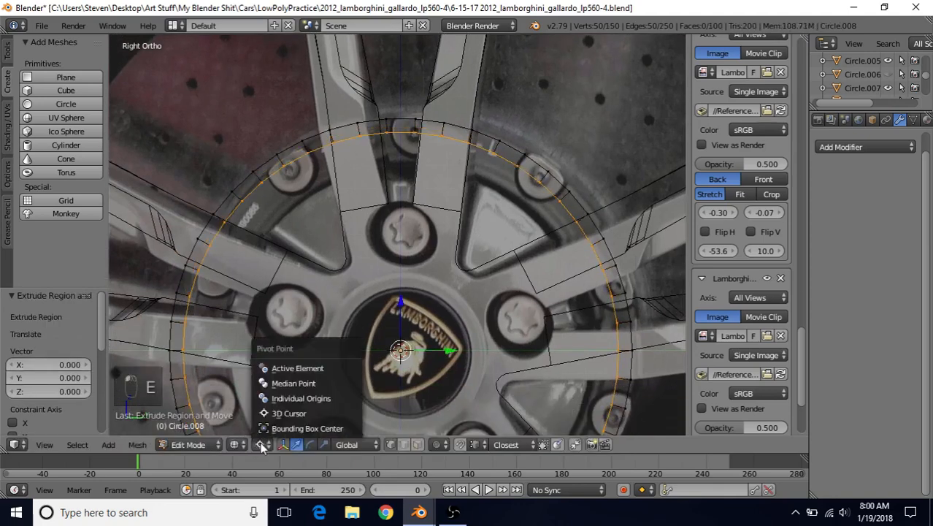
pyautogui.click(285, 384)
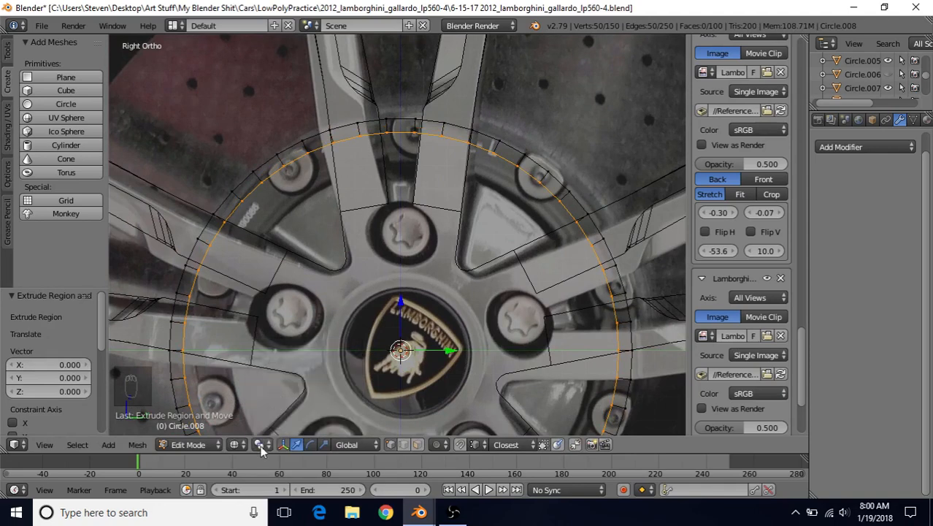
pyautogui.press('s')
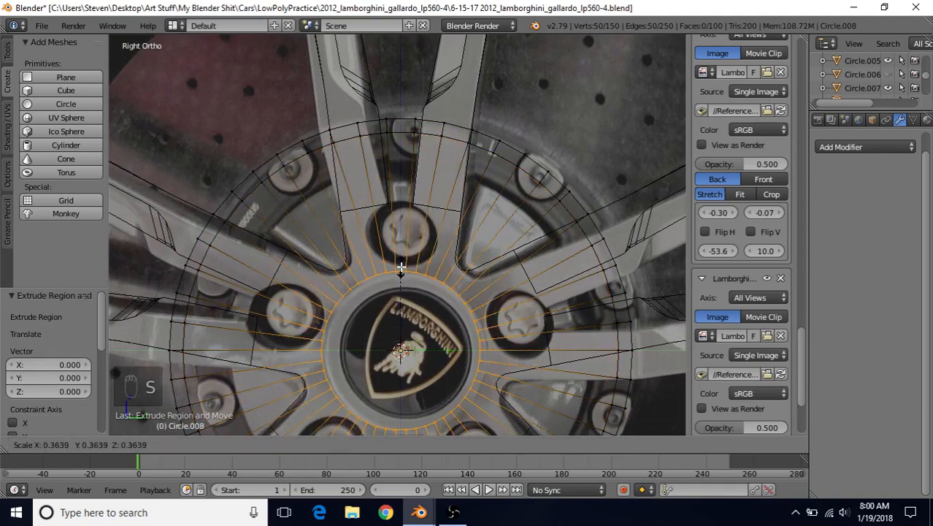
pyautogui.click(401, 268)
# Step: In solid view, push the innermost loop back along the X axis and shift the middle loop about -0.007 along X
pyautogui.press('z')
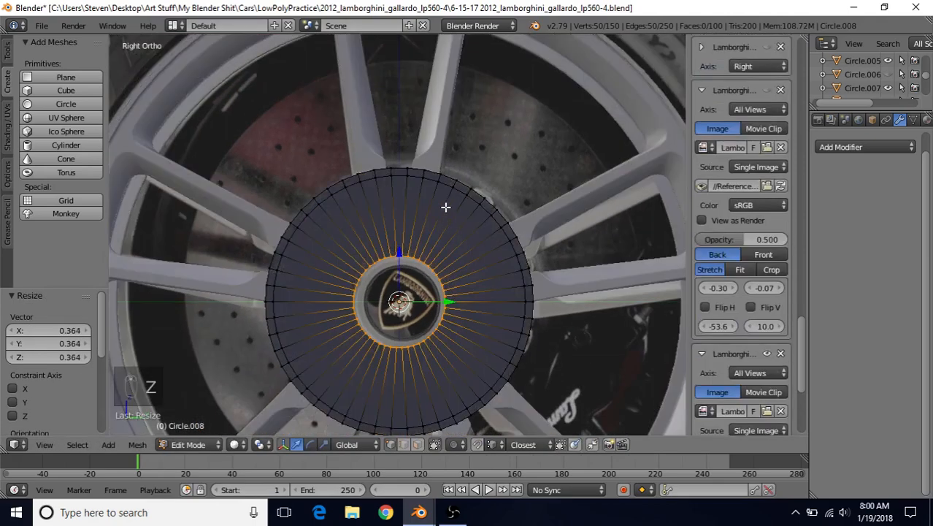
pyautogui.moveTo(445, 208); pyautogui.dragTo(375, 260, button='middle')
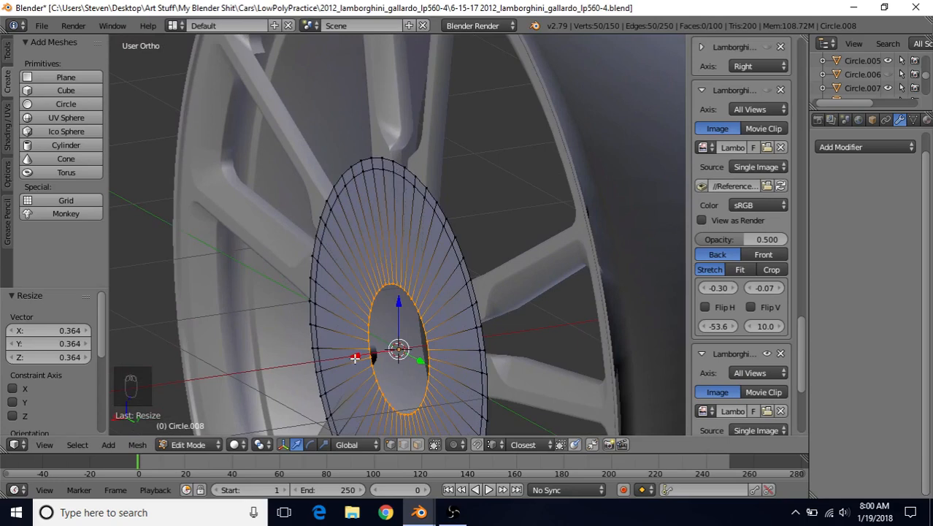
pyautogui.moveTo(357, 355); pyautogui.dragTo(399, 349)
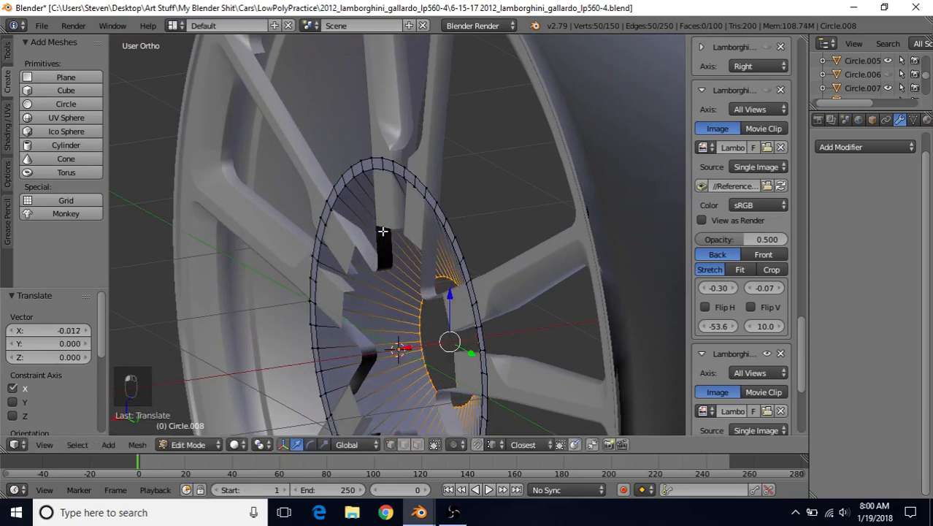
pyautogui.keyDown('alt'); pyautogui.rightClick(369, 169); pyautogui.keyUp('alt')
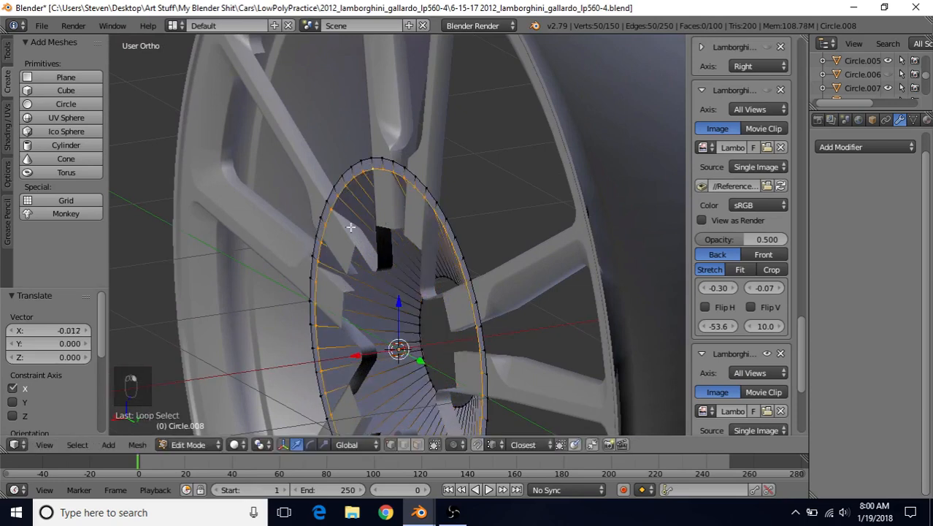
pyautogui.moveTo(357, 354); pyautogui.dragTo(360, 354)
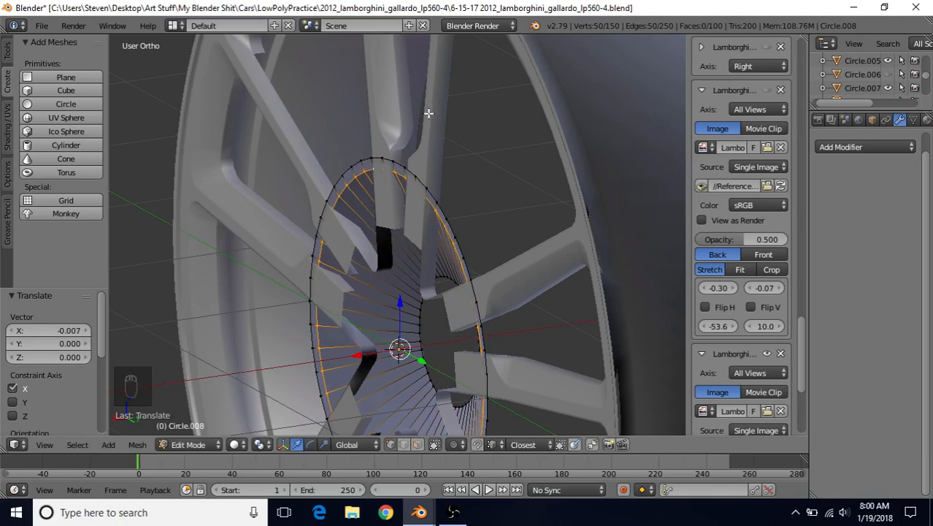
# Step: Select the whole hub mesh and flip its normals
pyautogui.moveTo(424, 141); pyautogui.dragTo(431, 167, button='middle')
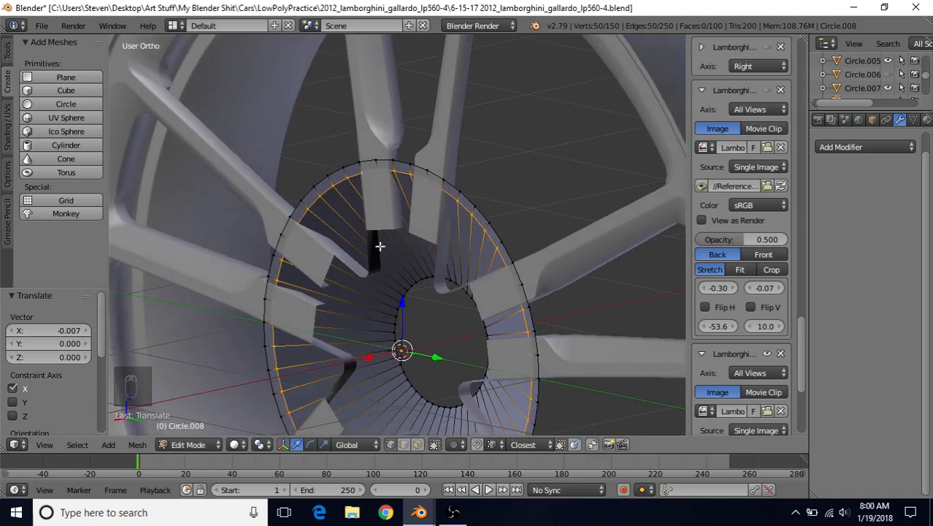
pyautogui.moveTo(432, 287); pyautogui.dragTo(442, 207, button='middle')
pyautogui.scroll(2, 444, 207)
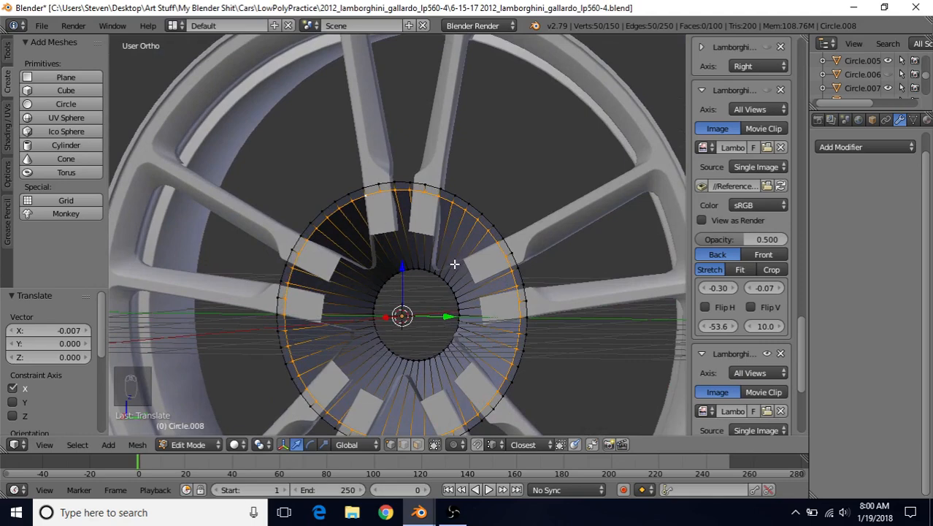
pyautogui.press('a')
pyautogui.press('a')
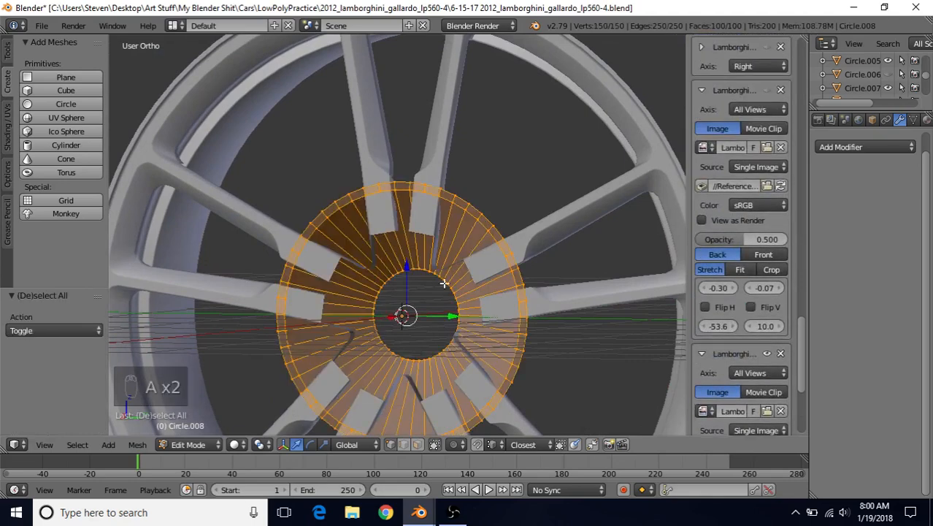
pyautogui.click(139, 445)
pyautogui.moveTo(168, 225)
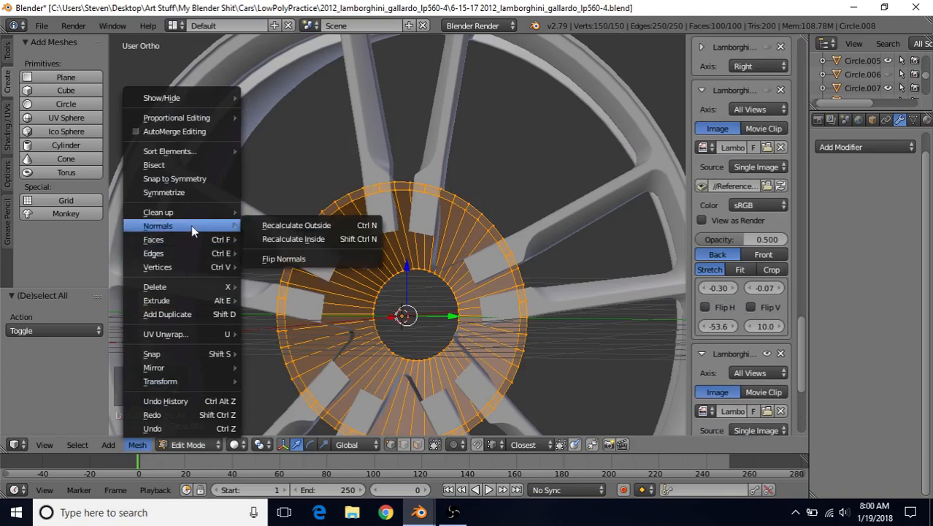
pyautogui.click(292, 260)
# Step: Return to Object Mode and apply smooth shading to the hub
pyautogui.press('Tab')
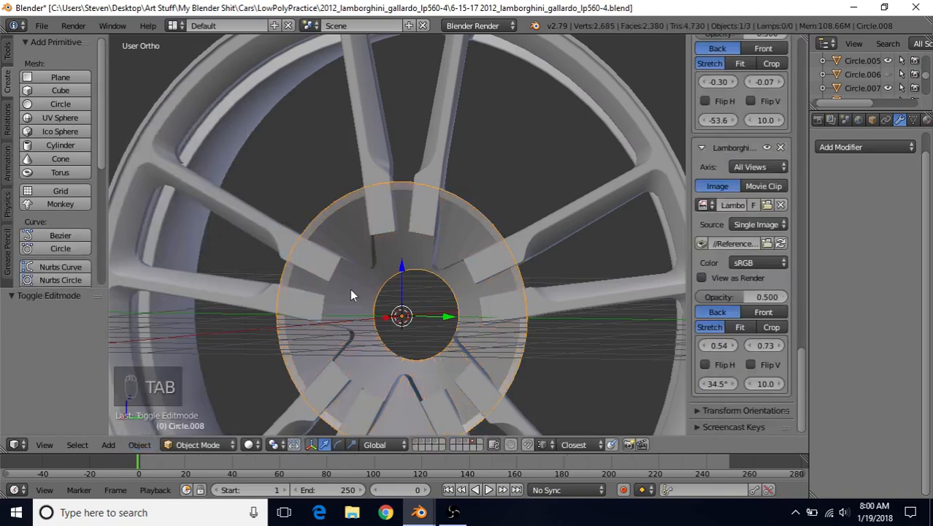
pyautogui.click(8, 51)
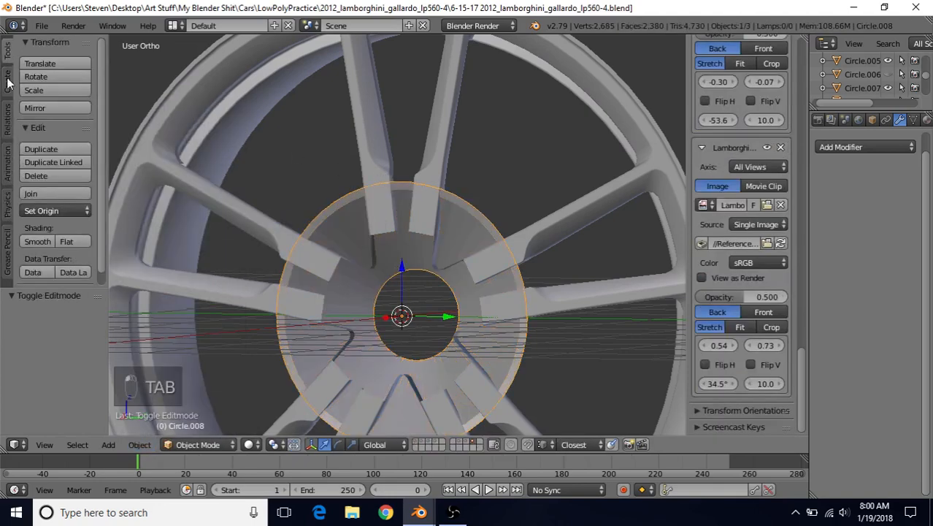
pyautogui.click(31, 242)
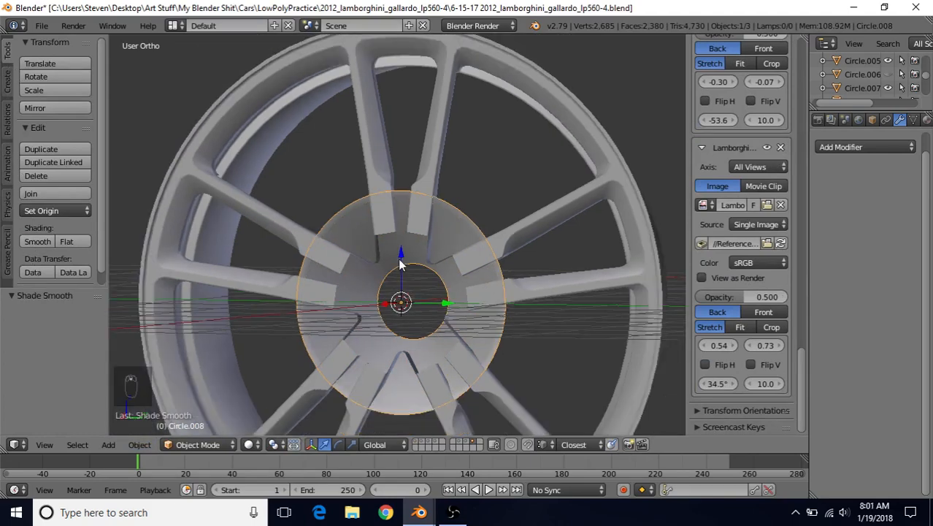
# Step: Try shifting the whole hub mesh about -0.079 along X, and move it back by the same amount
pyautogui.press('Tab')
pyautogui.moveTo(380, 224); pyautogui.dragTo(352, 265, button='middle')
pyautogui.press('g')
pyautogui.press('x')
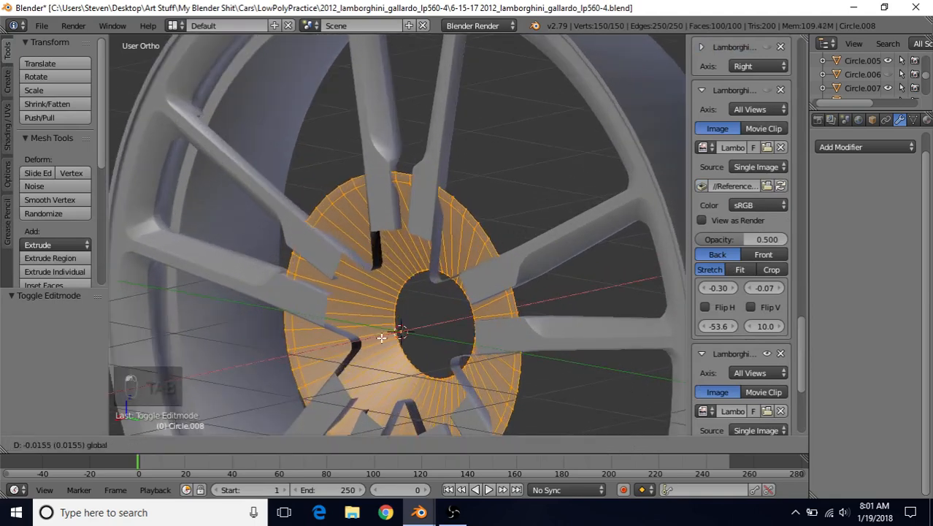
pyautogui.click(369, 326)
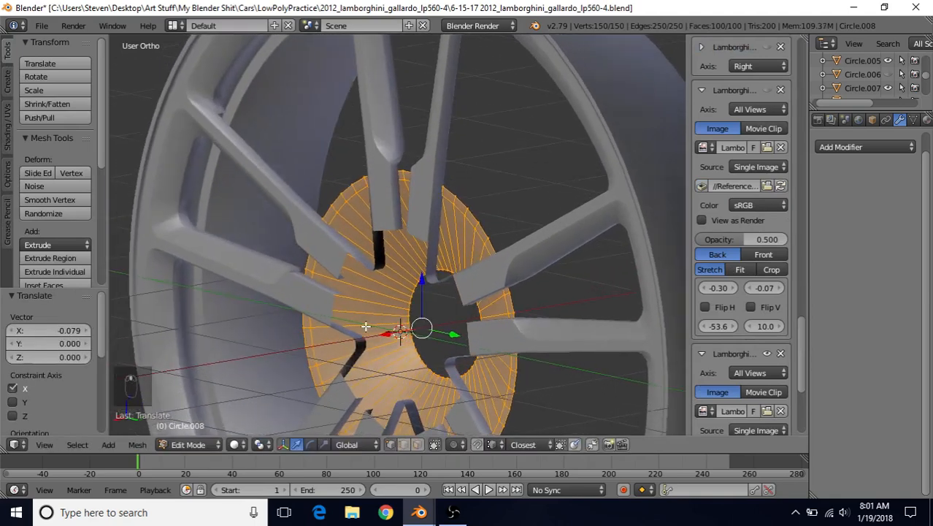
pyautogui.scroll(1, 367, 323)
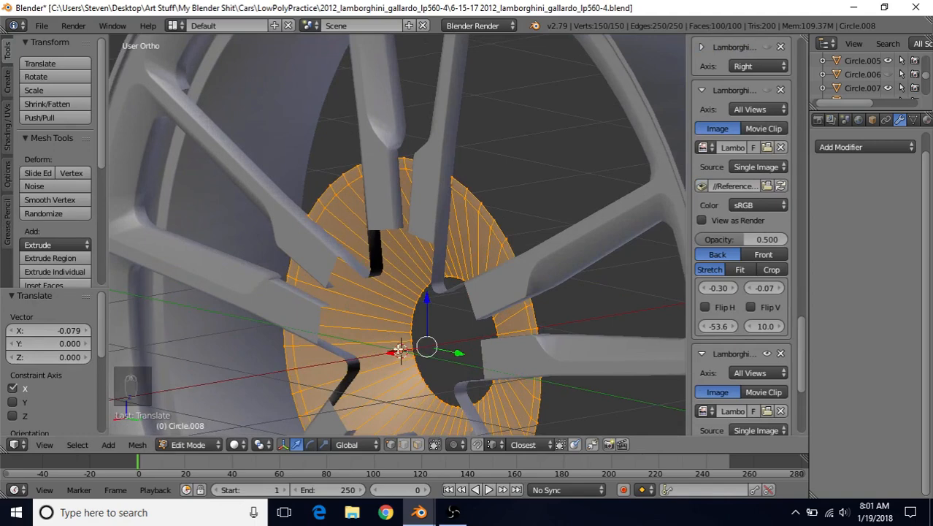
pyautogui.press('g')
pyautogui.press('x')
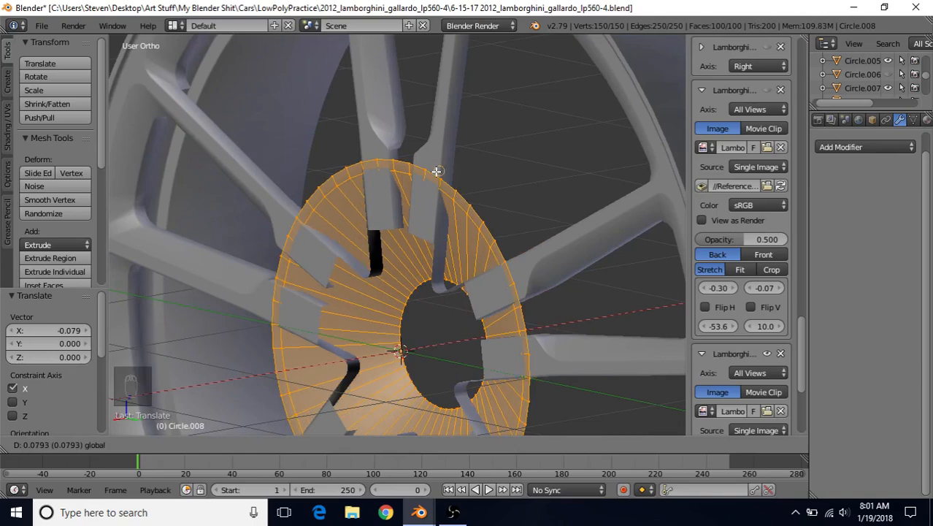
pyautogui.click(438, 164)
# Step: Compare the hub's edge loops with the spoke mesh and the reference photo in the right view, in solid and wireframe display
pyautogui.moveTo(393, 268); pyautogui.dragTo(364, 234, button='middle')
pyautogui.scroll(-3, 365, 235)
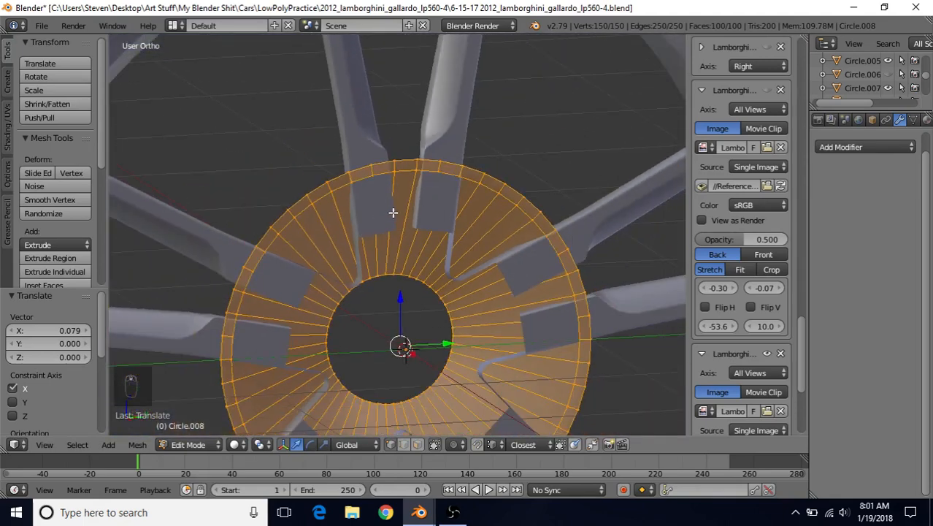
pyautogui.press('KP_3')
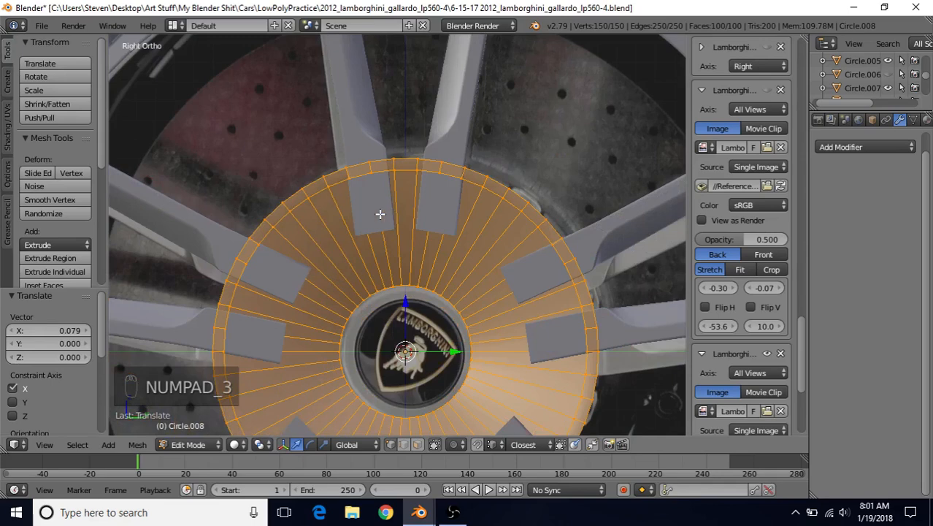
pyautogui.scroll(3, 379, 214)
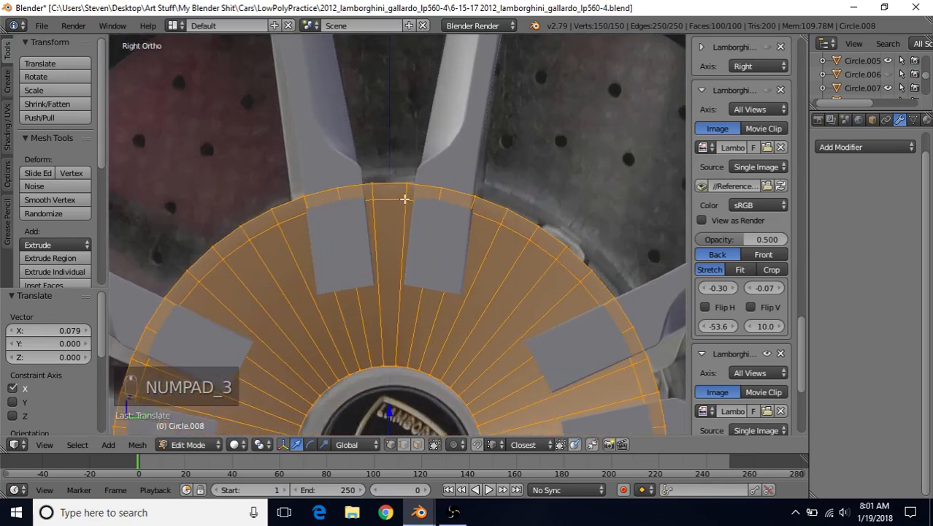
pyautogui.press('Tab')
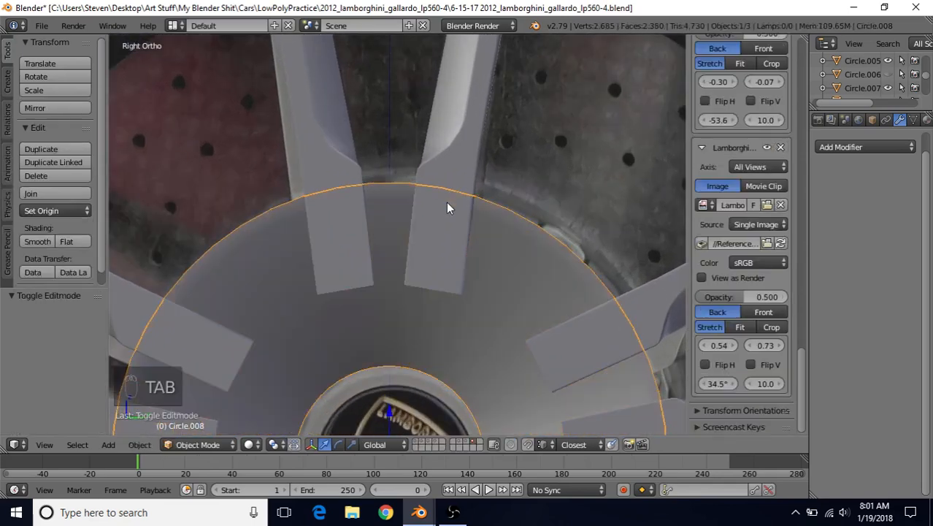
pyautogui.rightClick(477, 127)
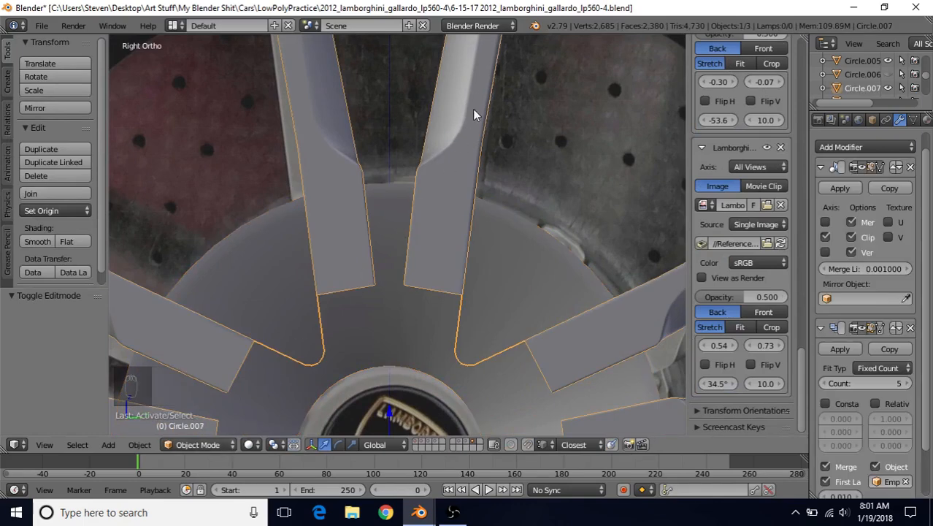
pyautogui.press('Tab')
pyautogui.scroll(3, 452, 223)
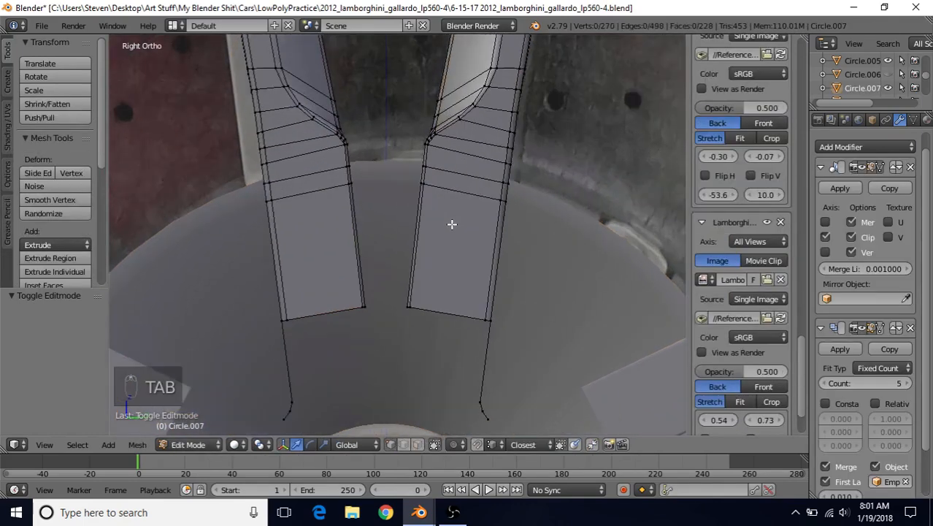
pyautogui.press('z')
pyautogui.press('z')
pyautogui.press('z')
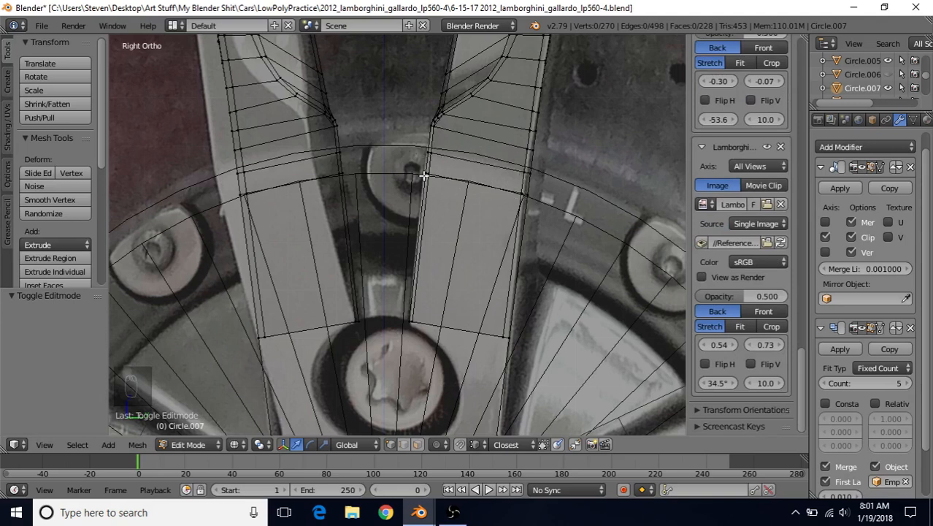
pyautogui.press('Tab')
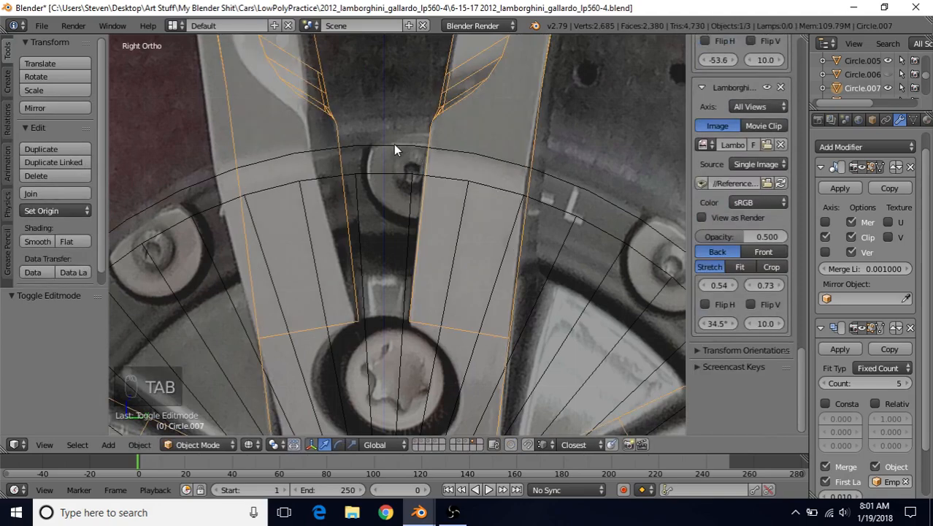
# Step: Scale the hub's outer edge loop slightly inward, and compare it with the spoke mesh's edge loops in wireframe
pyautogui.rightClick(395, 146)
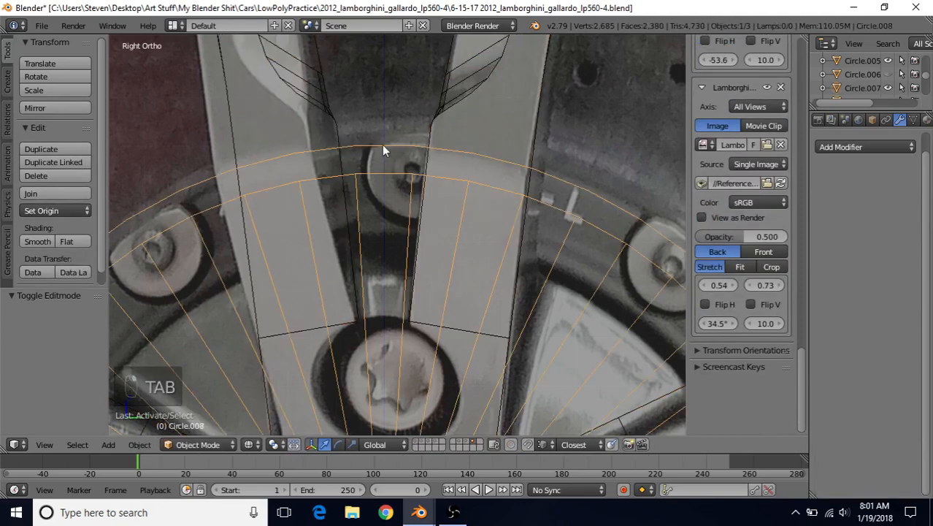
pyautogui.press('Tab')
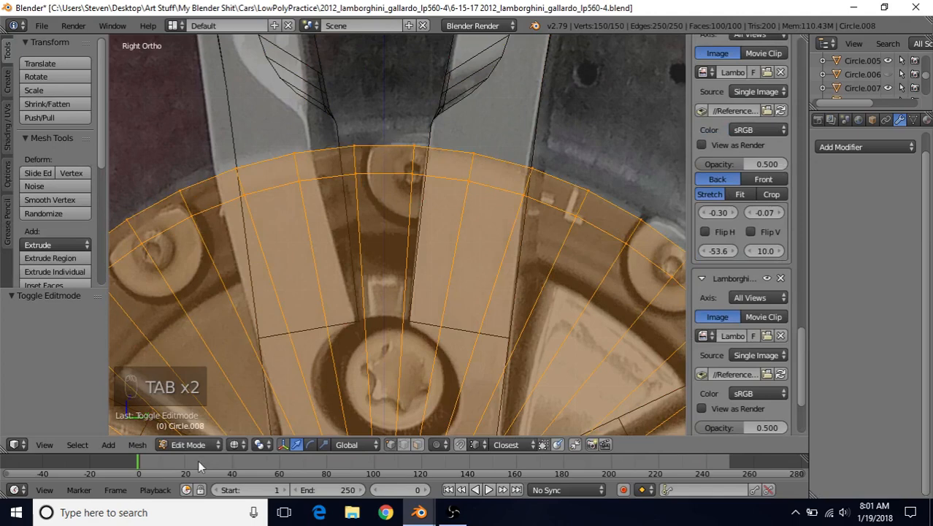
pyautogui.keyDown('alt'); pyautogui.rightClick(388, 144); pyautogui.keyUp('alt')
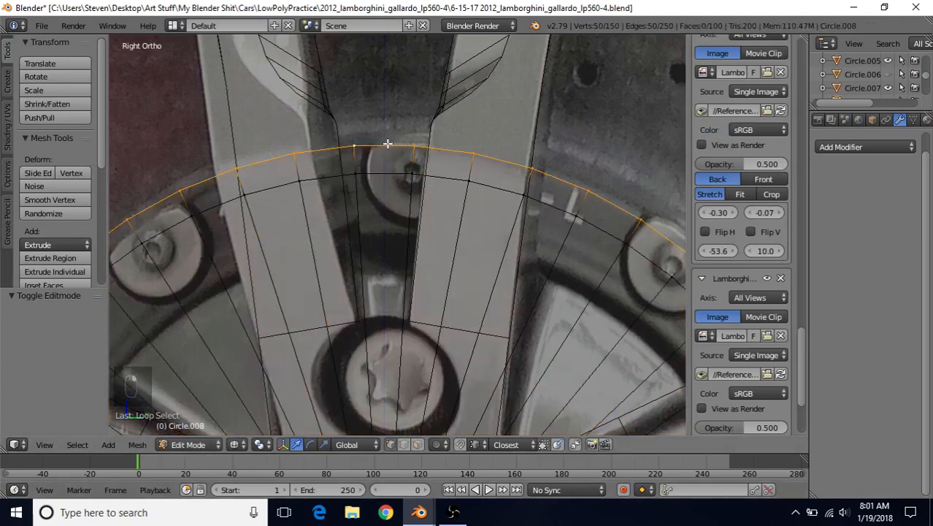
pyautogui.press('s')
pyautogui.click(486, 120)
pyautogui.press('Tab')
pyautogui.rightClick(448, 112)
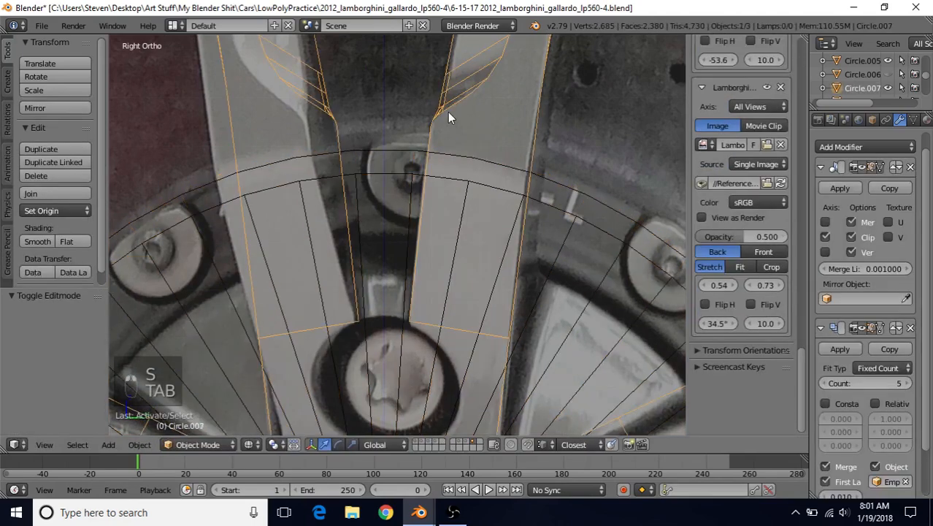
pyautogui.press('Tab')
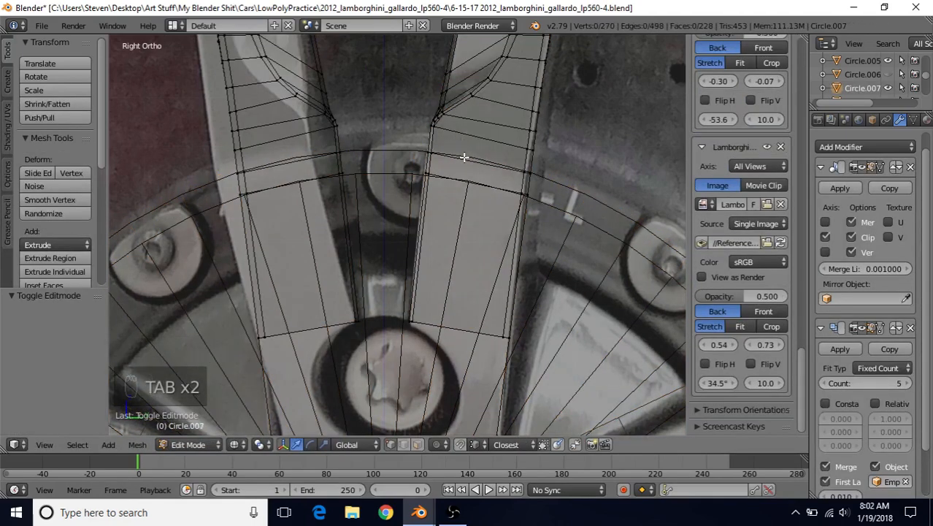
pyautogui.press('Tab')
pyautogui.rightClick(400, 154)
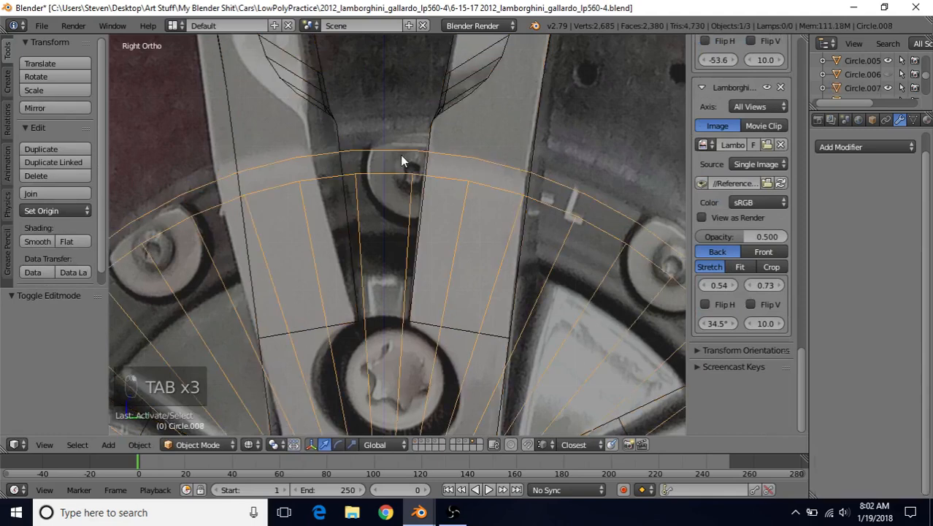
# Step: Scale the hub's second outermost edge loop slightly outward, and return to Object Mode
pyautogui.press('Tab')
pyautogui.keyDown('alt'); pyautogui.rightClick(399, 177); pyautogui.keyUp('alt')
pyautogui.press('Tab')
pyautogui.press('Tab')
pyautogui.press('s')
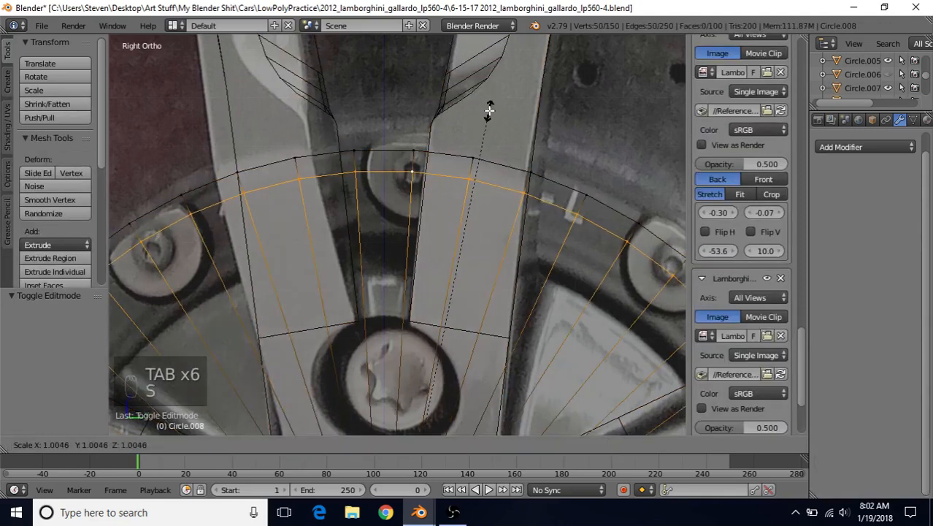
pyautogui.click(485, 115)
pyautogui.press('Tab')
# Step: Select the spokes object and examine in solid display how its inner ends meet the hub
pyautogui.rightClick(444, 110)
pyautogui.press('Tab')
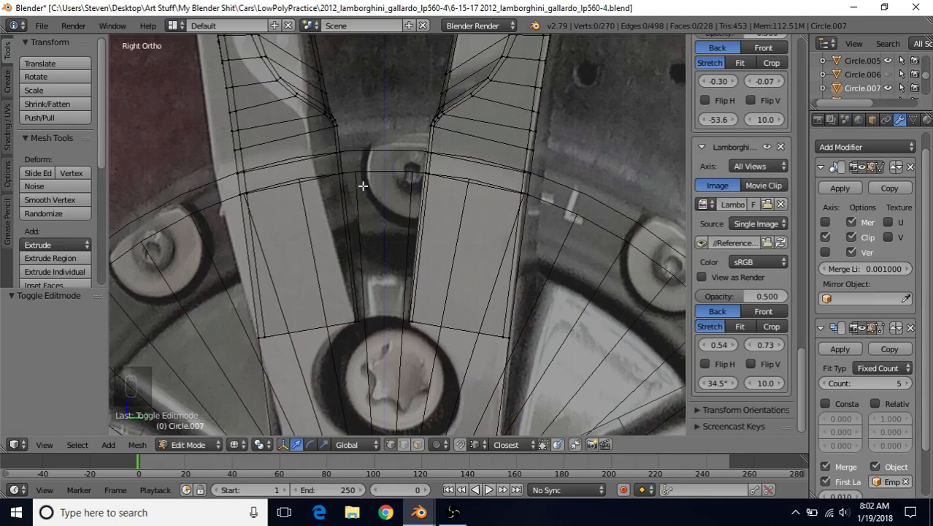
pyautogui.press('Tab')
pyautogui.press('z')
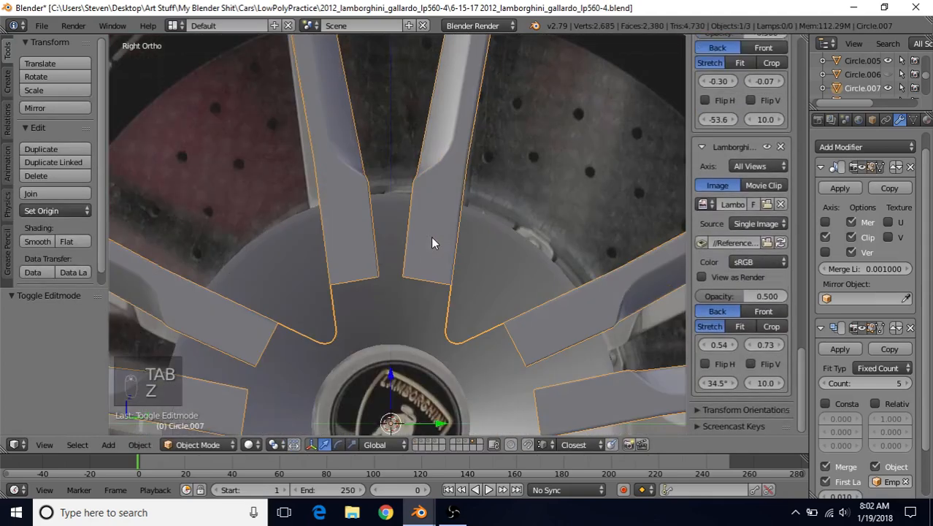
pyautogui.scroll(-3, 431, 243)
pyautogui.moveTo(420, 256); pyautogui.dragTo(371, 267, button='middle')
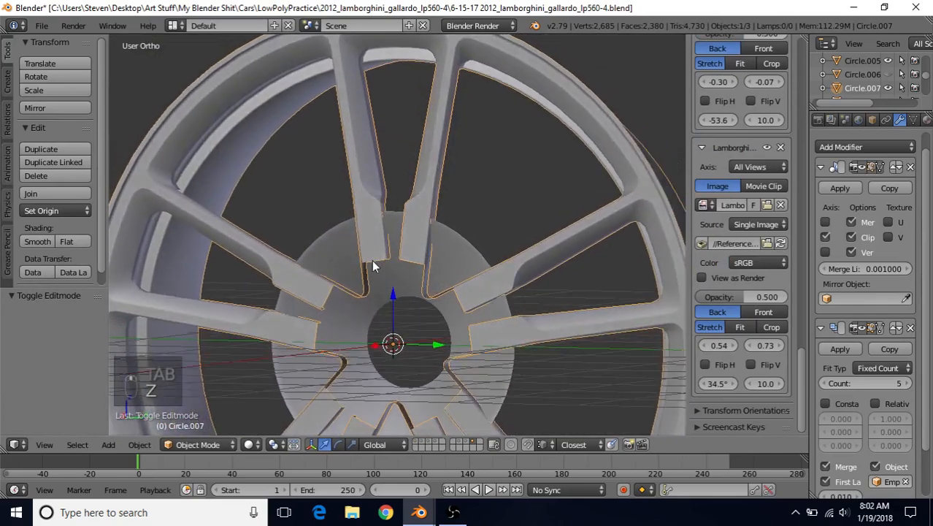
pyautogui.scroll(2, 372, 264)
pyautogui.scroll(2, 419, 262)
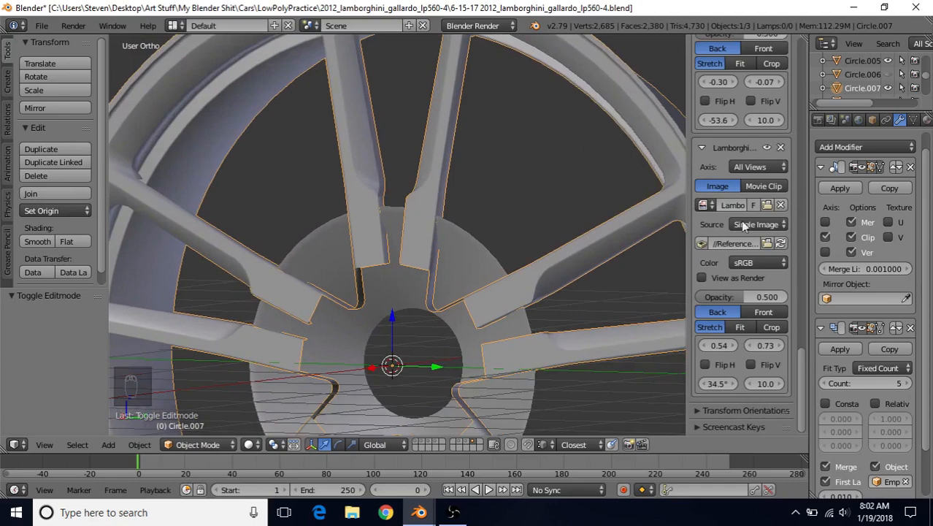
# Step: Add a Shrinkwrap modifier to the spokes and place it first in the stack, above the Mirror and Array modifiers
pyautogui.click(844, 146)
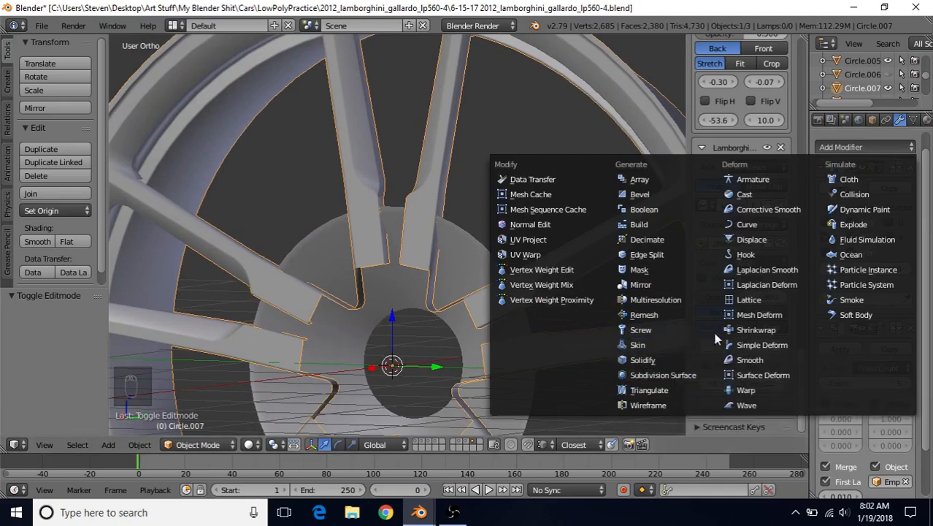
pyautogui.click(753, 330)
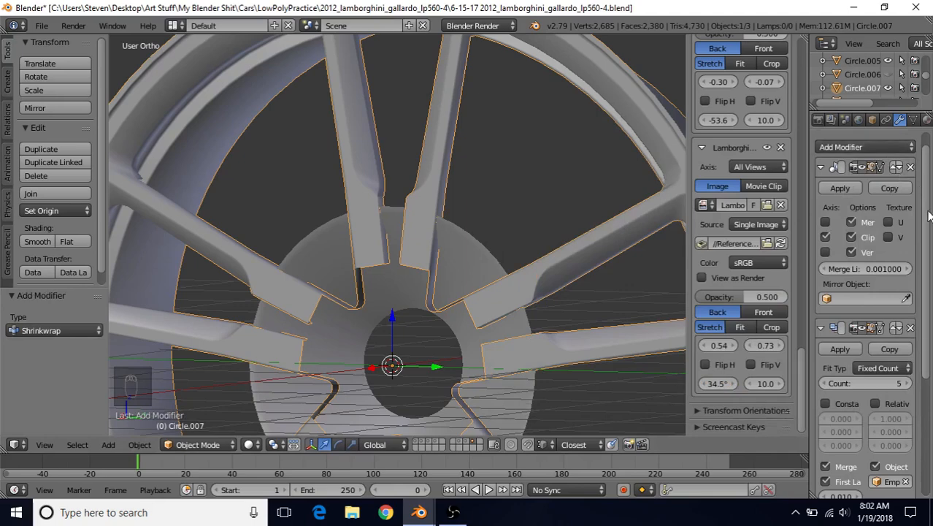
pyautogui.moveTo(929, 216); pyautogui.dragTo(930, 336)
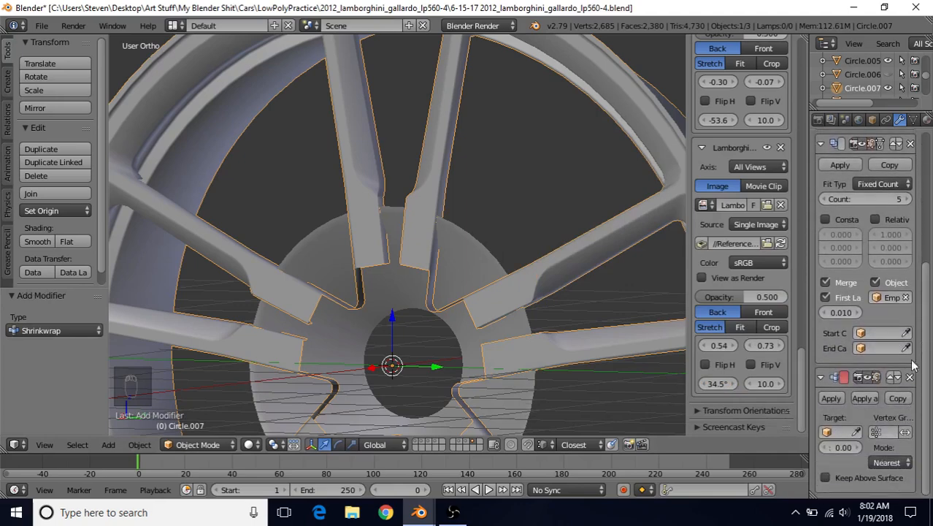
pyautogui.click(888, 376)
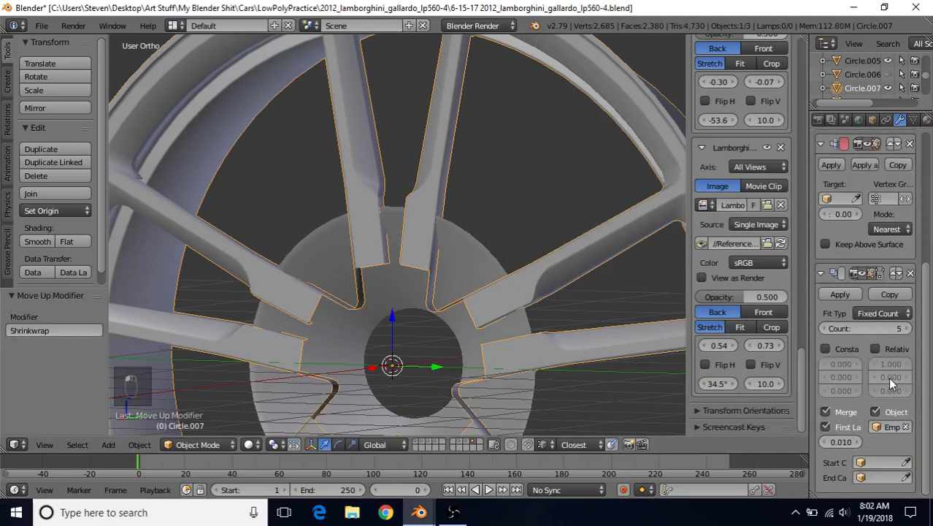
pyautogui.moveTo(926, 289); pyautogui.dragTo(931, 194)
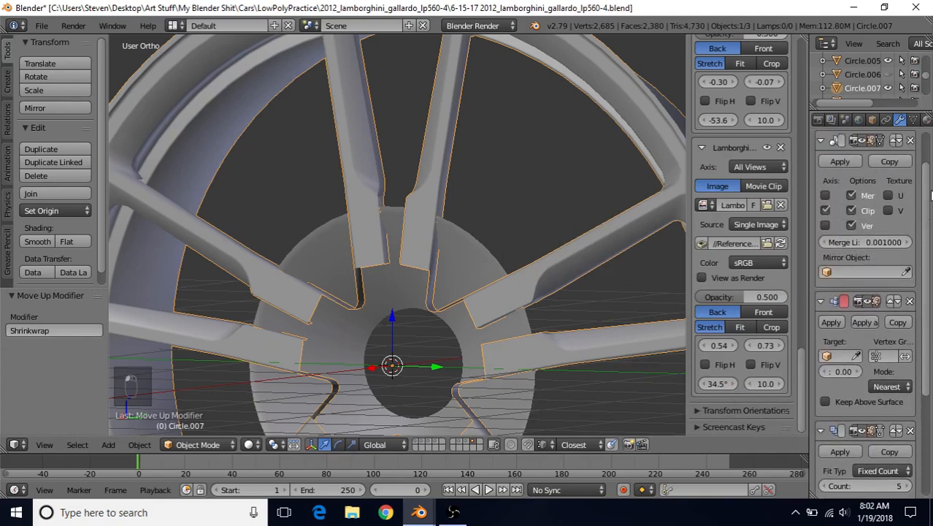
pyautogui.click(891, 301)
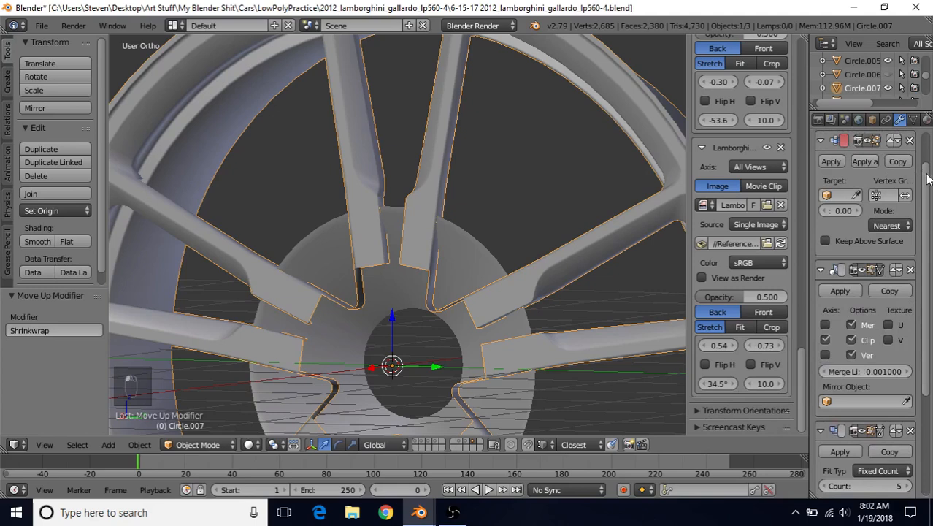
pyautogui.moveTo(928, 179); pyautogui.dragTo(927, 146)
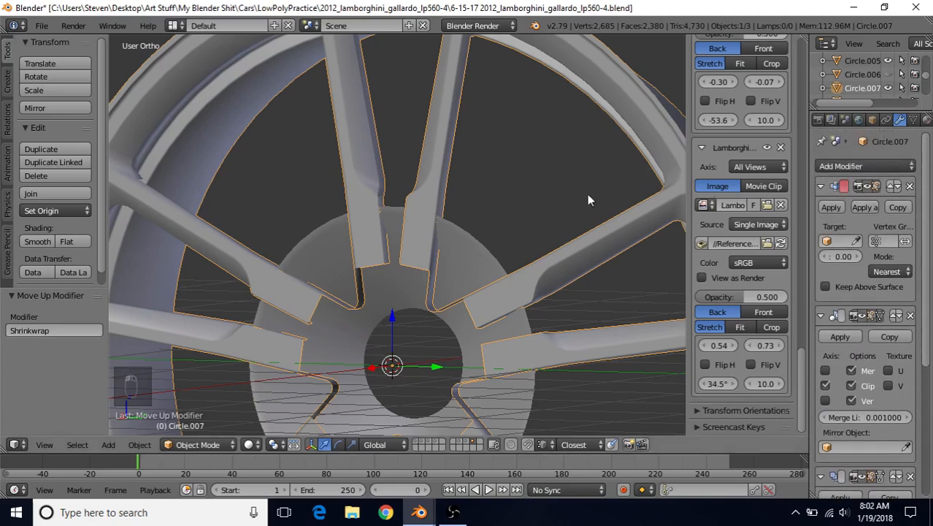
# Step: Set the center hub as the Shrinkwrap target, and check the effect on the spokes
pyautogui.click(856, 241)
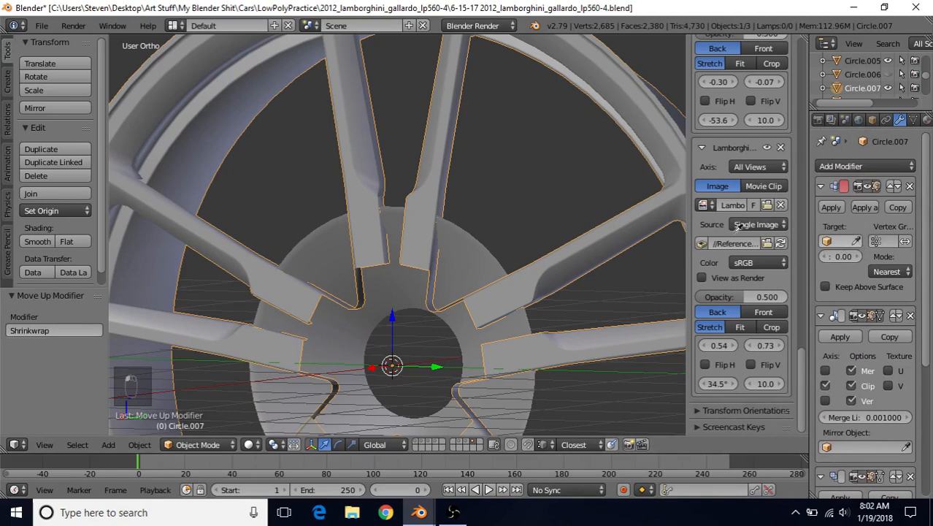
pyautogui.click(476, 263)
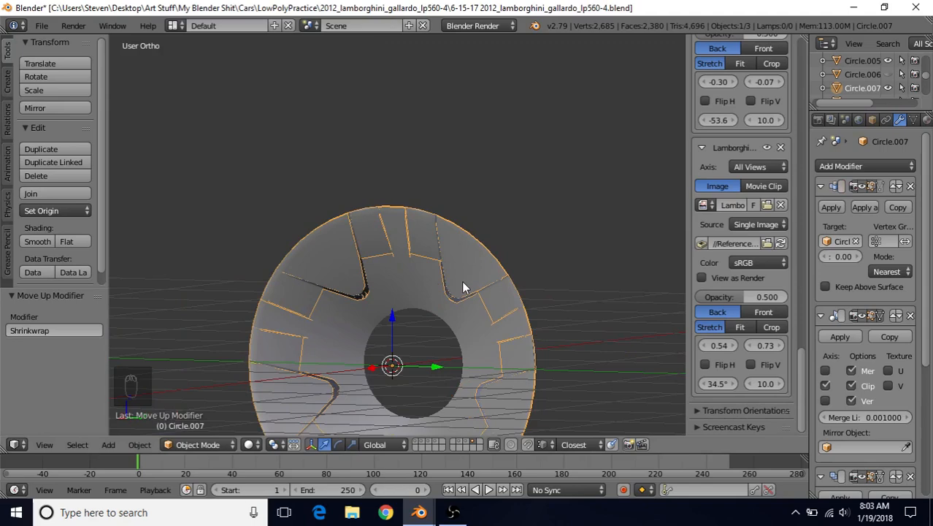
pyautogui.scroll(-1, 462, 280)
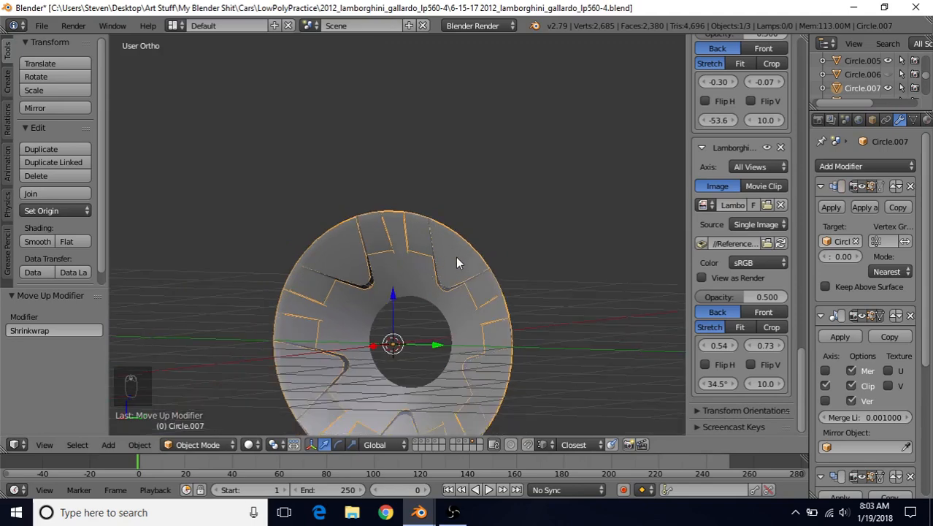
pyautogui.moveTo(456, 257); pyautogui.dragTo(461, 257, button='middle')
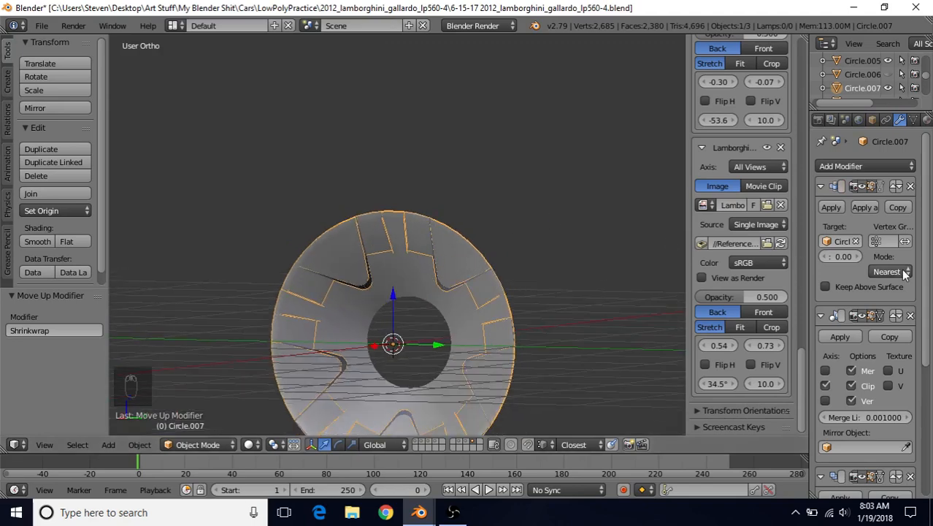
# Step: Switch the Shrinkwrap mode to Project and turn off its Positive direction
pyautogui.click(877, 268)
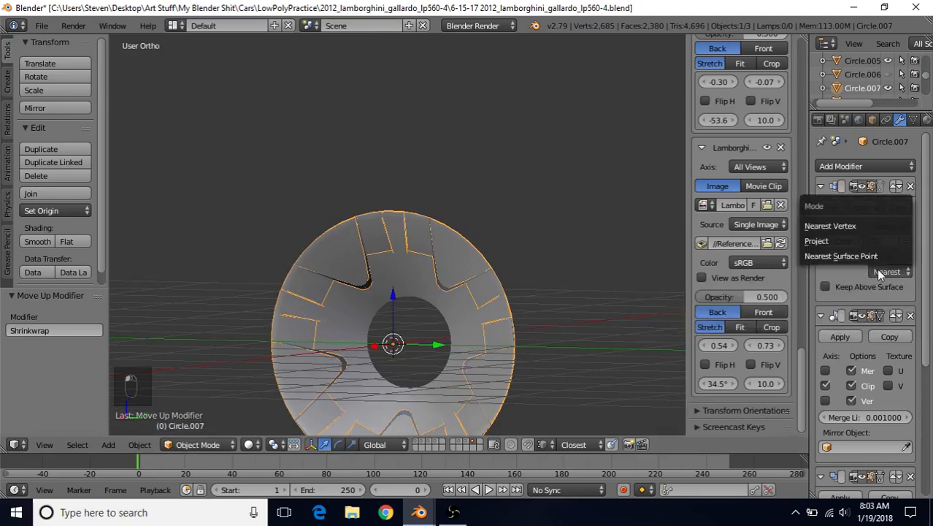
pyautogui.click(837, 242)
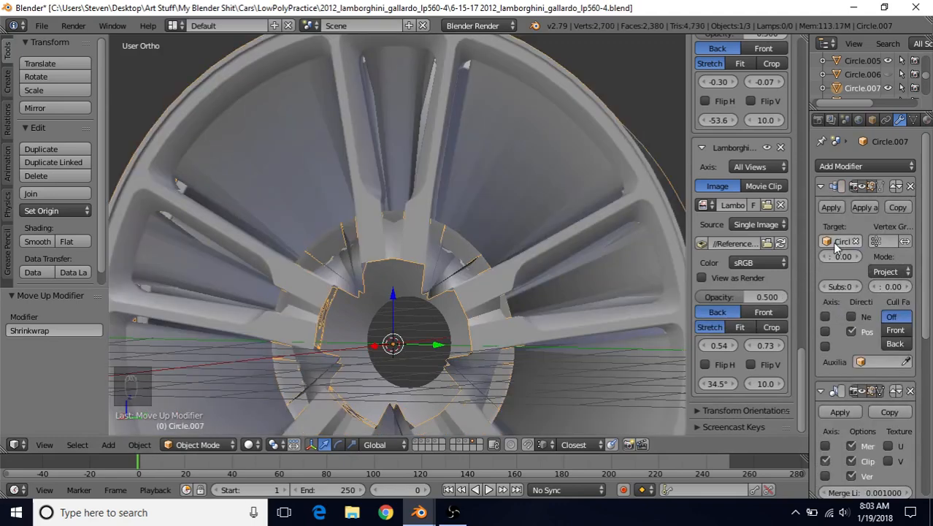
pyautogui.click(851, 331)
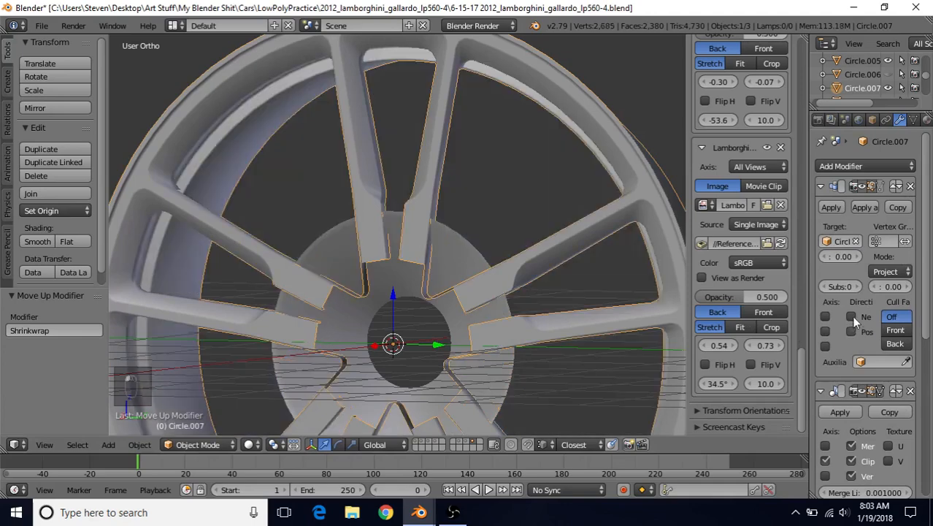
# Step: Try the Shrinkwrap's Negative projection direction on the spokes, and turn it off again
pyautogui.scroll(3, 435, 241)
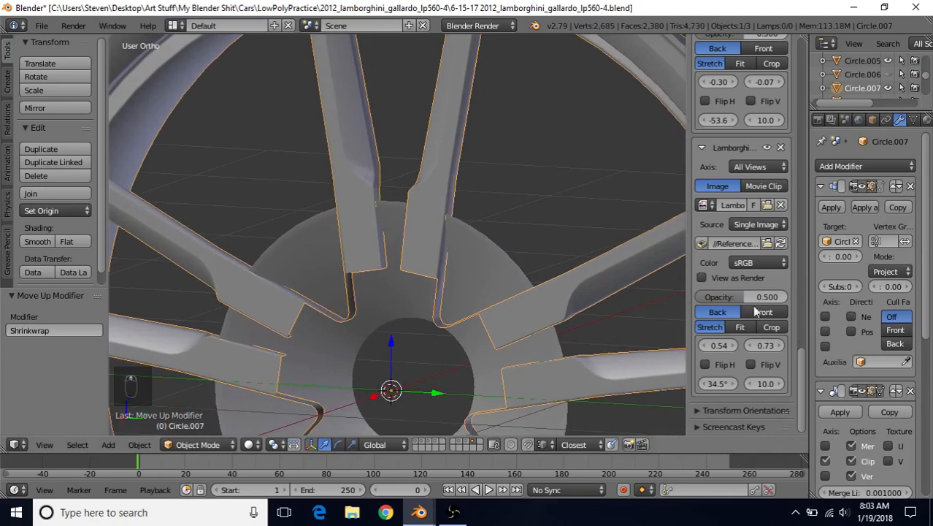
pyautogui.click(851, 315)
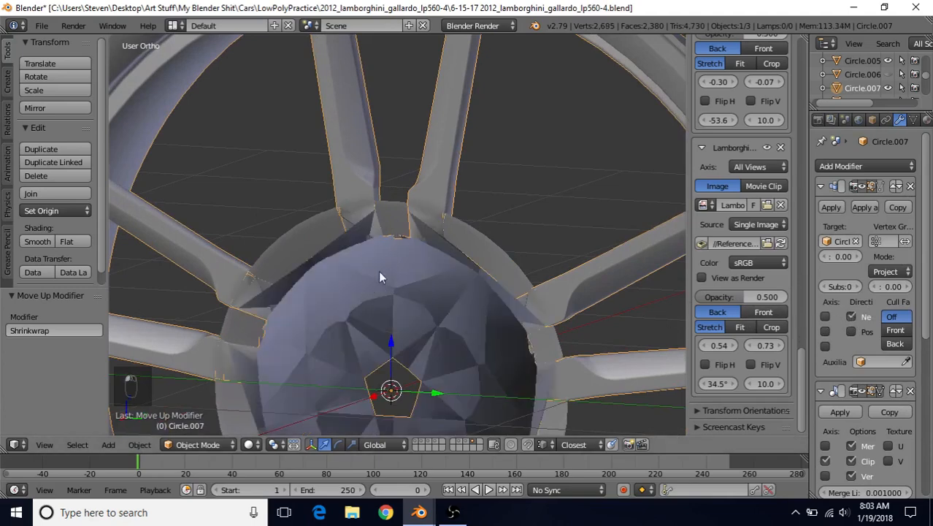
pyautogui.click(851, 315)
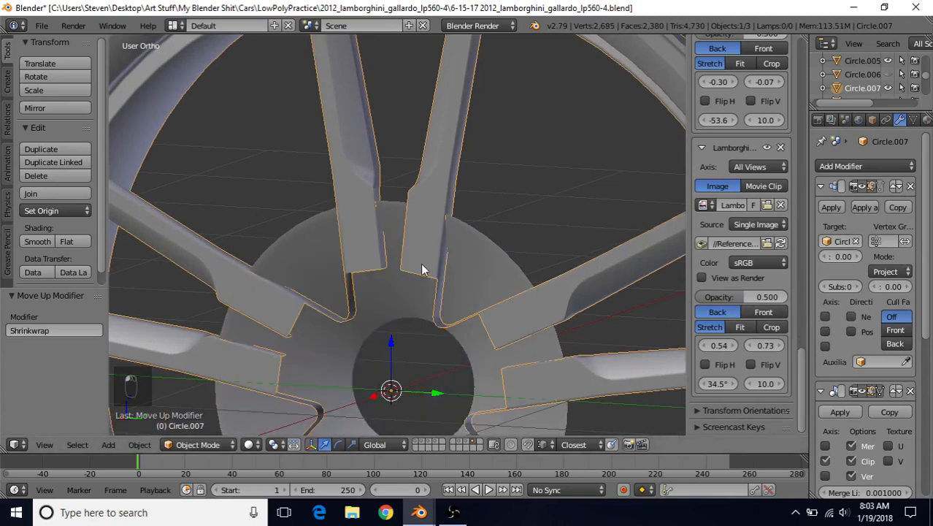
# Step: Enter Edit Mode on the spokes and examine their inner ends and side walls against the hub surface
pyautogui.moveTo(422, 269); pyautogui.dragTo(428, 245, button='middle')
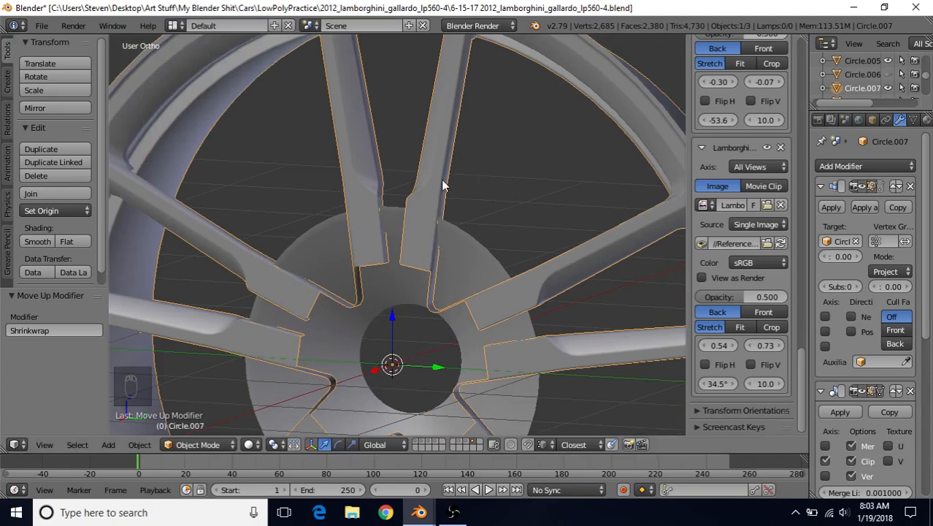
pyautogui.press('Tab')
pyautogui.scroll(2, 434, 260)
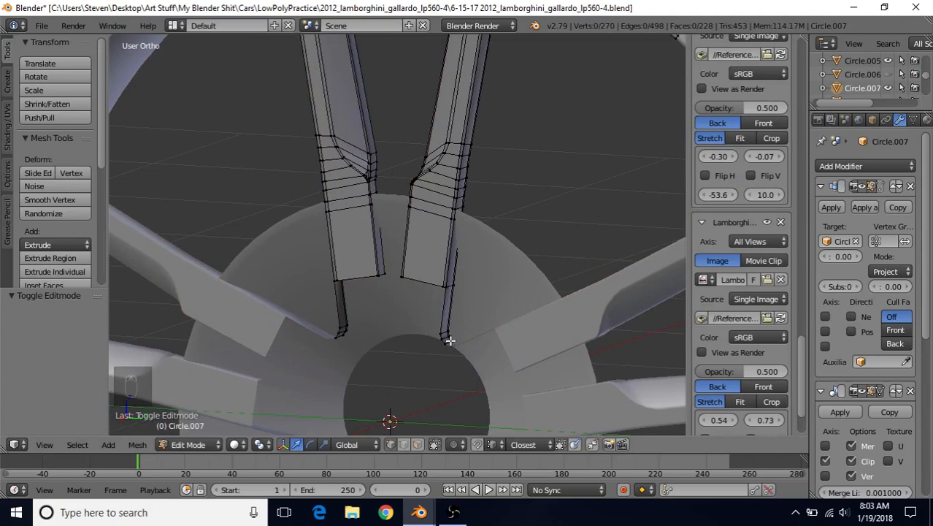
pyautogui.keyDown('shift'); pyautogui.moveTo(454, 296); pyautogui.dragTo(446, 259, button='middle'); pyautogui.keyUp('shift')
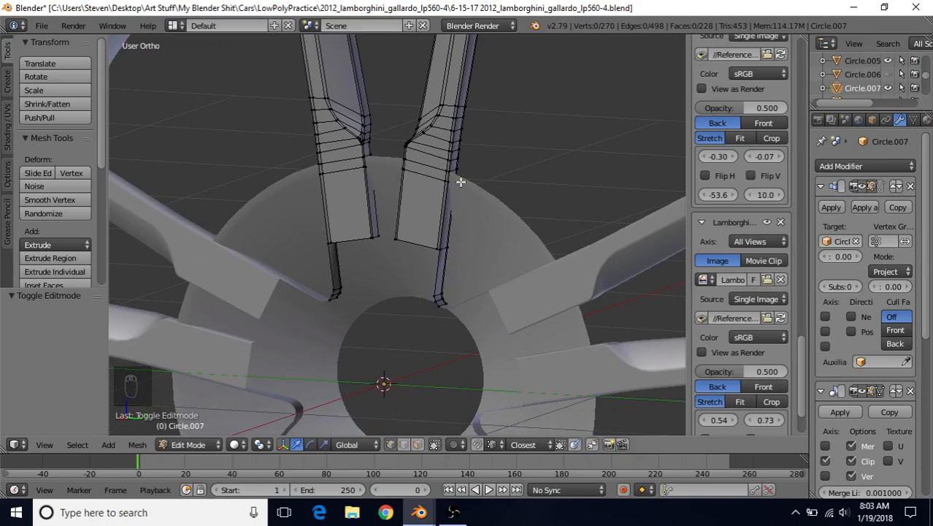
pyautogui.moveTo(460, 179); pyautogui.dragTo(444, 217, button='middle')
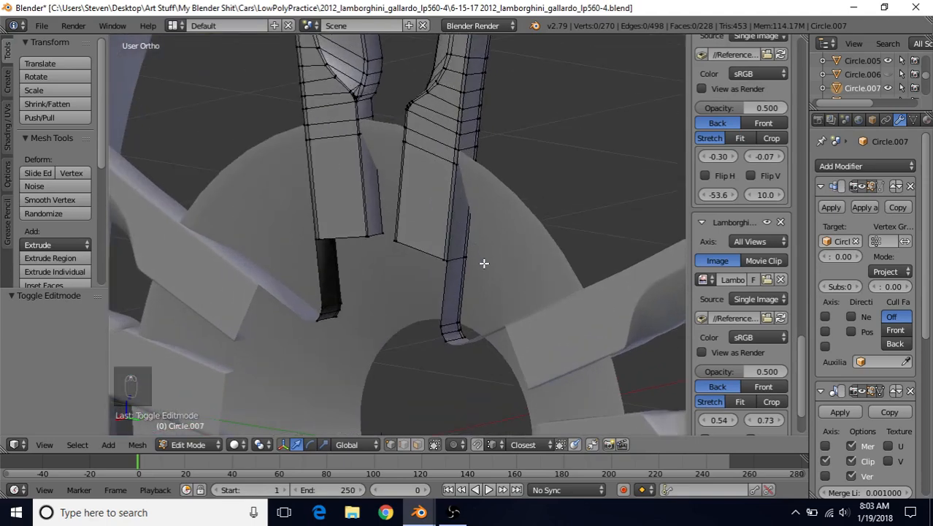
pyautogui.scroll(-1, 484, 263)
pyautogui.keyDown('shift'); pyautogui.moveTo(483, 268); pyautogui.dragTo(482, 231, button='middle'); pyautogui.keyUp('shift')
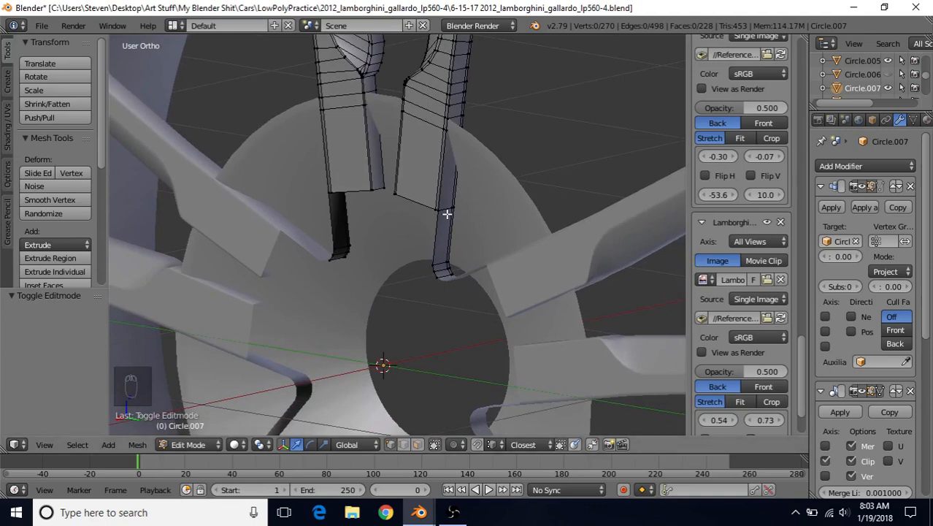
pyautogui.keyDown('shift'); pyautogui.moveTo(447, 214); pyautogui.dragTo(440, 239, button='middle'); pyautogui.keyUp('shift')
pyautogui.scroll(2, 440, 240)
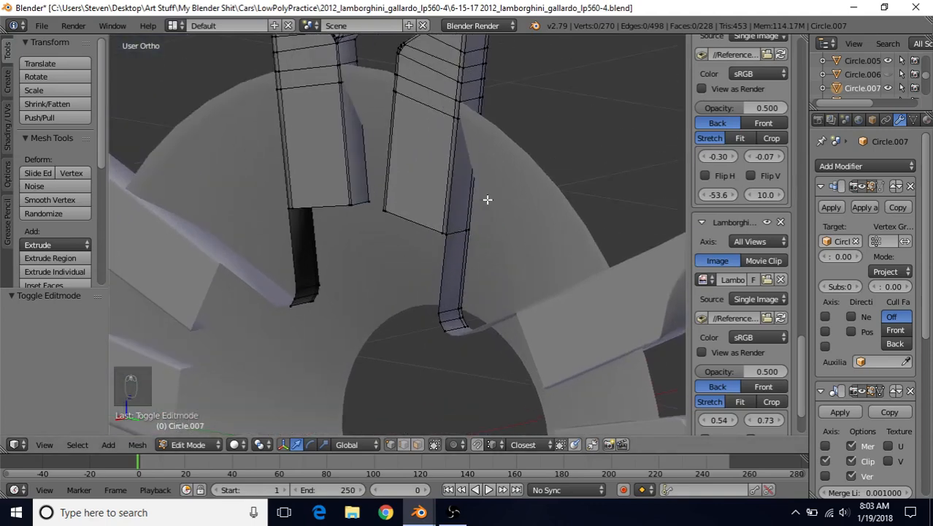
# Step: Select the shortest vertex path along the spoke's hub-side edge, from the hub's outer rim to the curved inner tip
pyautogui.rightClick(477, 114)
pyautogui.press('z')
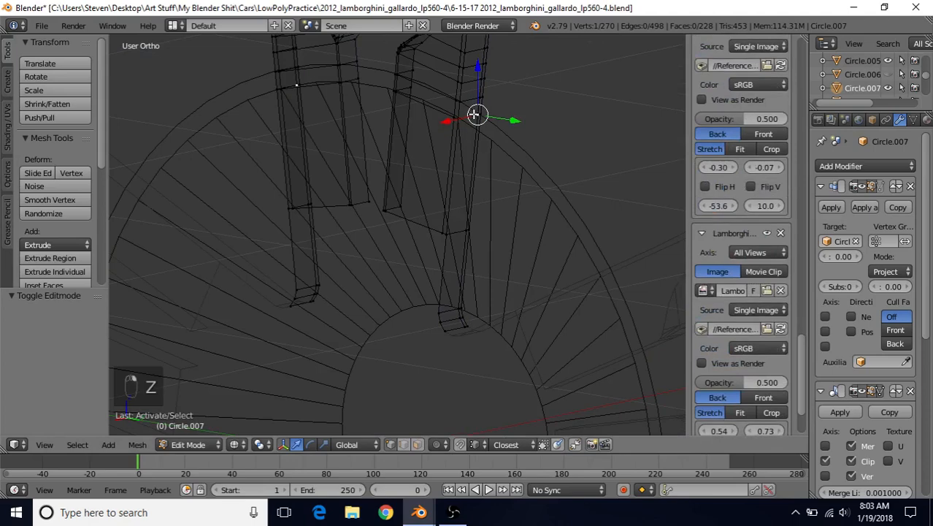
pyautogui.press('z')
pyautogui.moveTo(469, 266); pyautogui.dragTo(475, 288, button='middle')
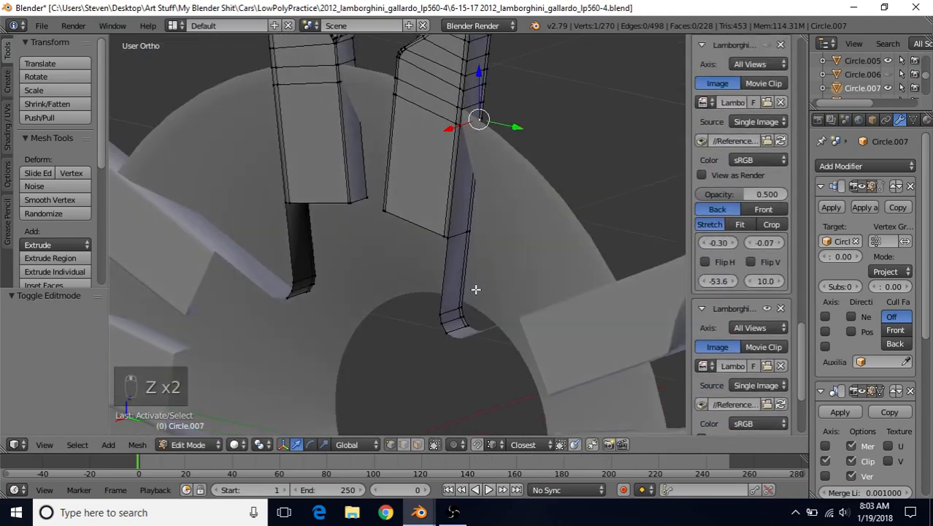
pyautogui.keyDown('ctrl'); pyautogui.rightClick(465, 330); pyautogui.keyUp('ctrl')
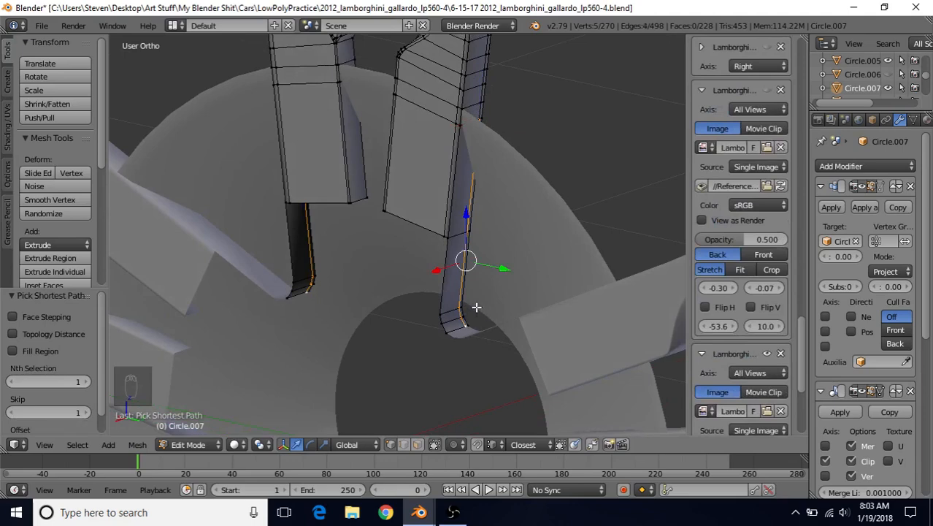
# Step: Add the neighbouring overlapping vertices along the spoke's hub-side edge to the selected path and delete all of these vertices
pyautogui.press('z')
pyautogui.press('c')
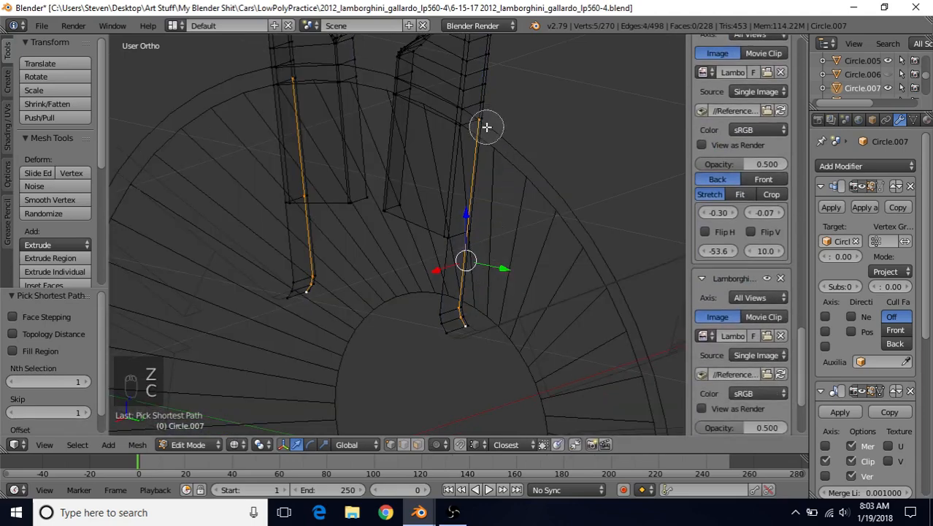
pyautogui.click(476, 315)
pyautogui.rightClick(476, 312)
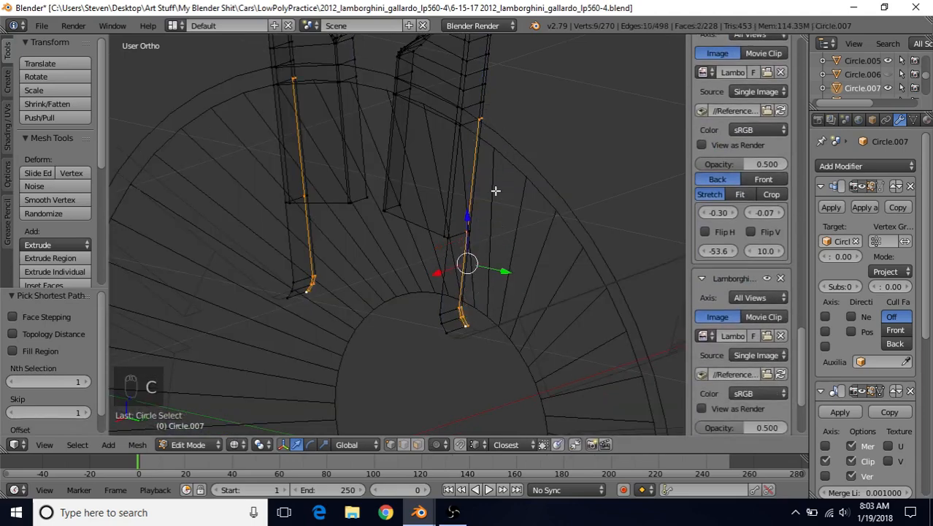
pyautogui.press('c')
pyautogui.click(480, 239)
pyautogui.rightClick(480, 237)
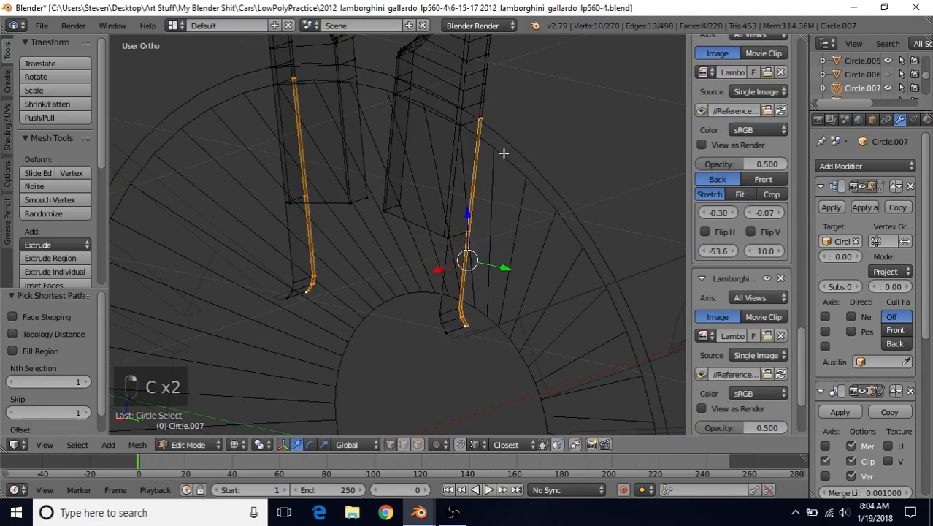
pyautogui.press('c')
pyautogui.rightClick(493, 133)
pyautogui.press('c')
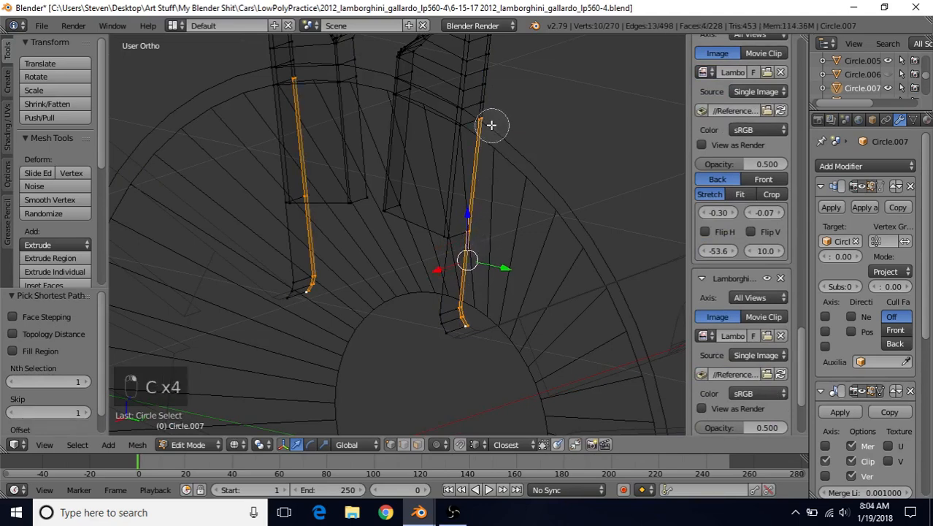
pyautogui.rightClick(472, 319)
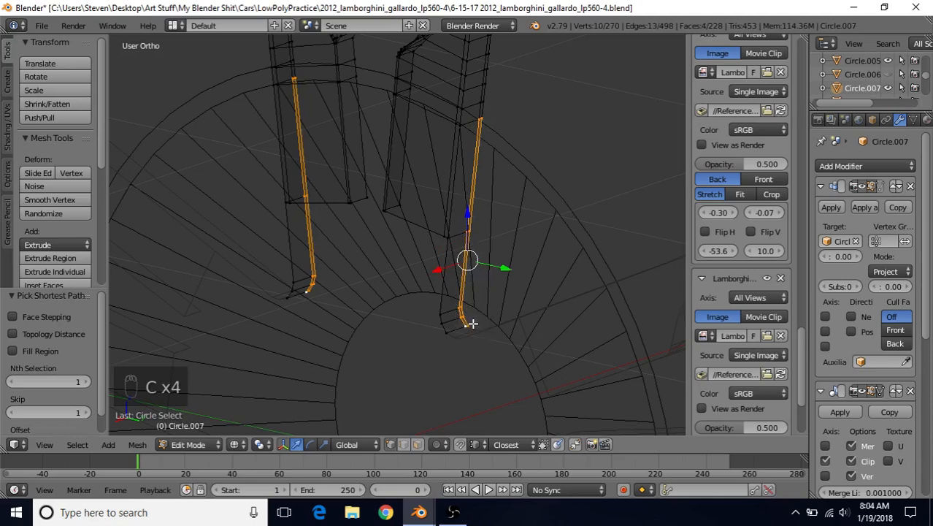
pyautogui.press('z')
pyautogui.press('Delete')
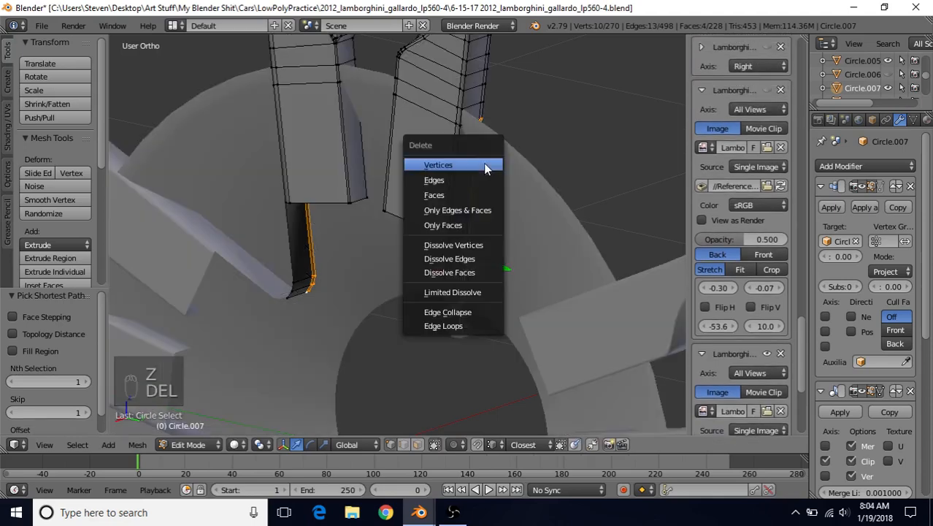
pyautogui.click(485, 168)
pyautogui.scroll(-3, 452, 208)
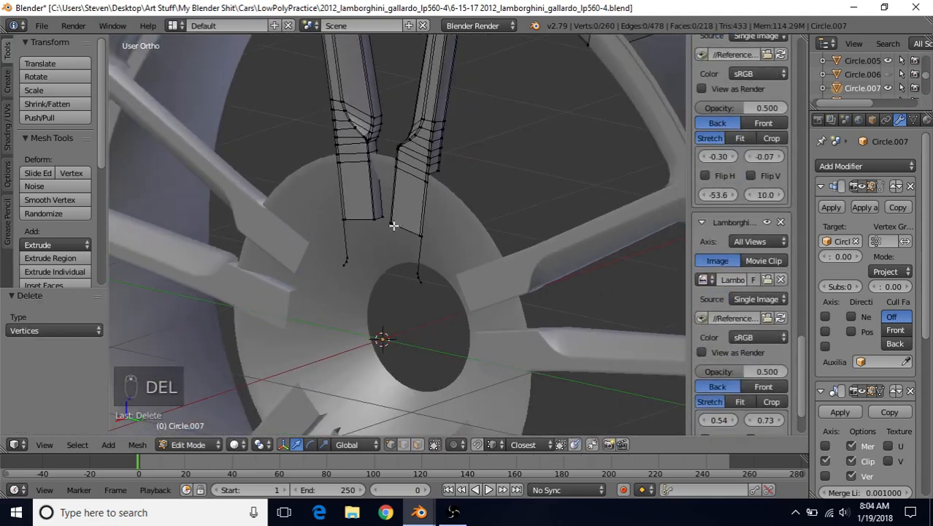
# Step: Delete the two leftover vertices of the side wall on the other edge of the spoke's inner end
pyautogui.moveTo(440, 243); pyautogui.dragTo(457, 234, button='middle')
pyautogui.scroll(3, 457, 234)
pyautogui.rightClick(410, 238)
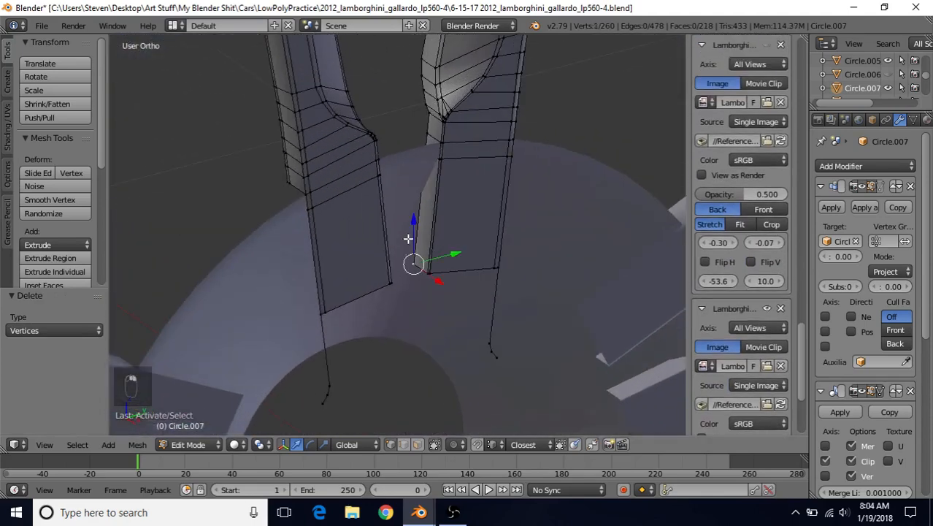
pyautogui.press('z')
pyautogui.keyDown('shift'); pyautogui.rightClick(417, 168); pyautogui.keyUp('shift')
pyautogui.press('z')
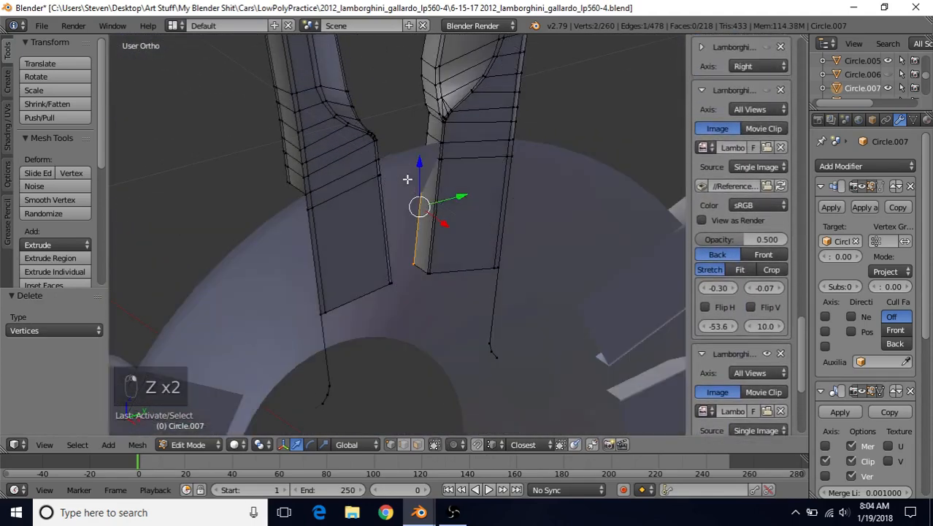
pyautogui.press('Delete')
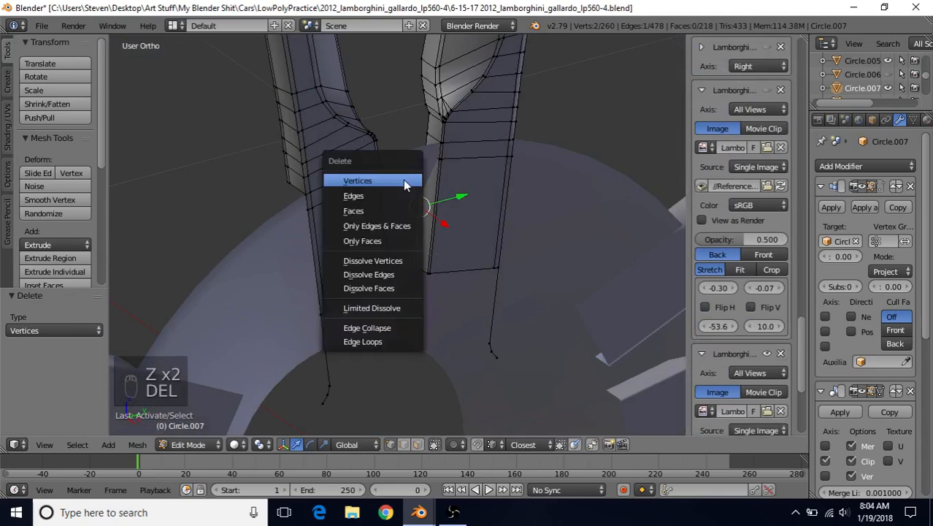
pyautogui.click(403, 180)
pyautogui.scroll(-5, 418, 261)
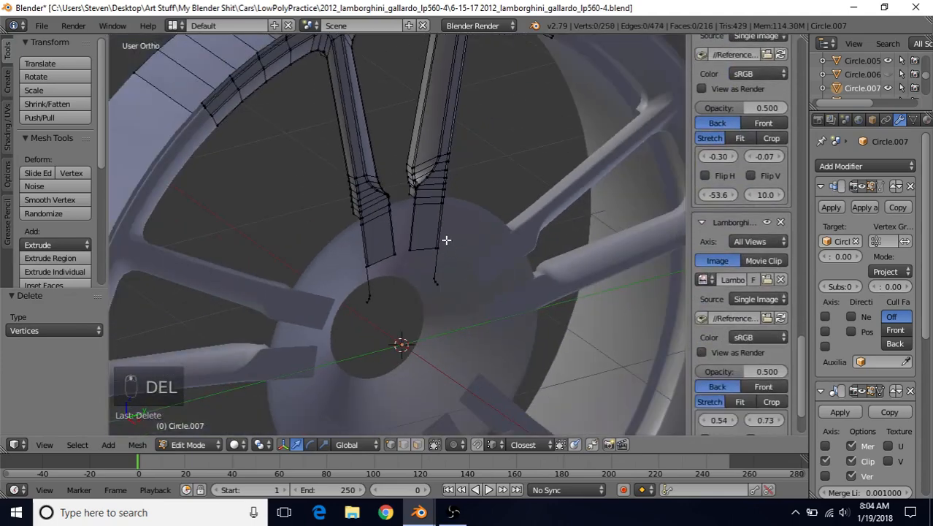
# Step: Turn on the Shrinkwrap's Negative projection direction and check the spokes' fit on the hub in Object Mode
pyautogui.moveTo(446, 240); pyautogui.dragTo(411, 225, button='middle')
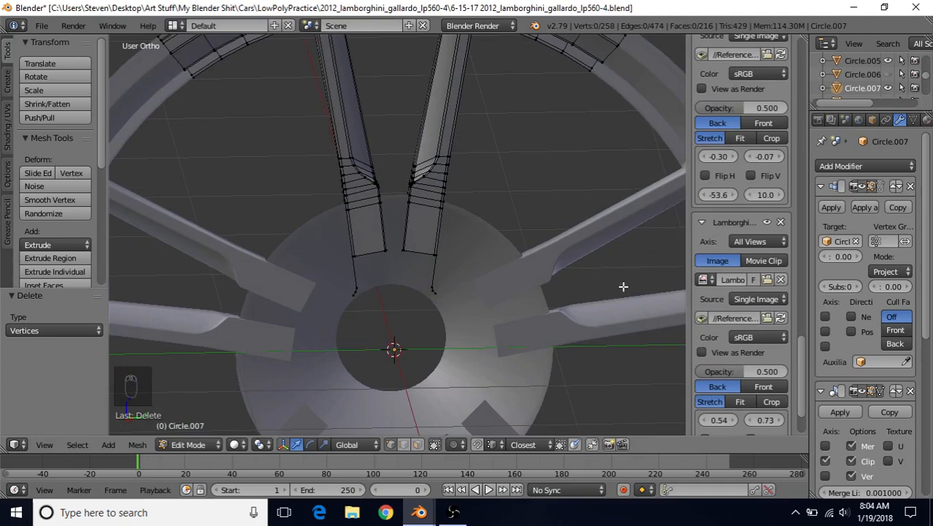
pyautogui.click(853, 316)
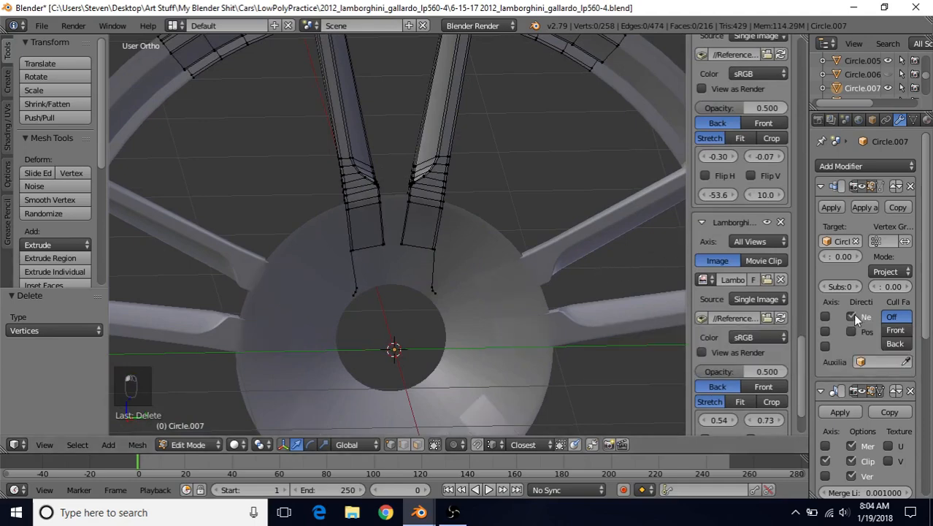
pyautogui.moveTo(483, 264); pyautogui.dragTo(410, 171, button='middle')
pyautogui.press('Tab')
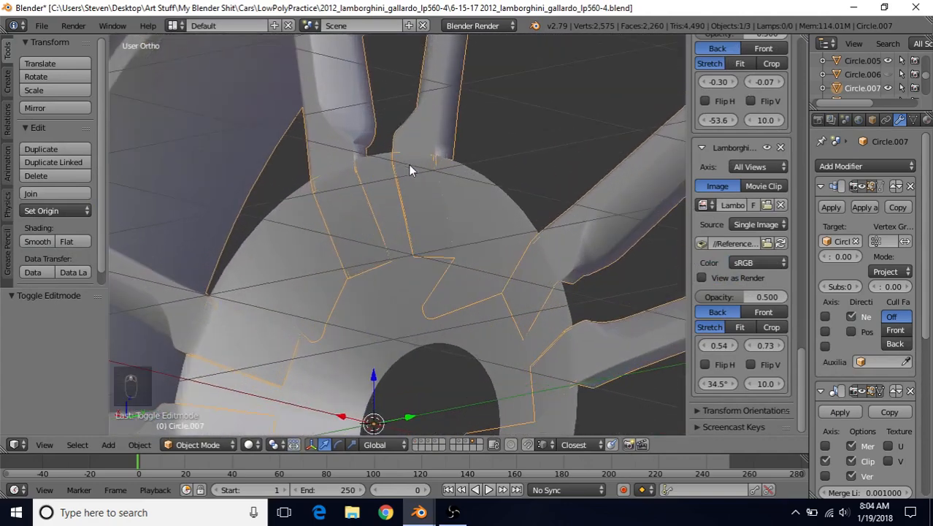
pyautogui.scroll(-4, 437, 248)
pyautogui.moveTo(421, 249); pyautogui.dragTo(548, 245, button='middle')
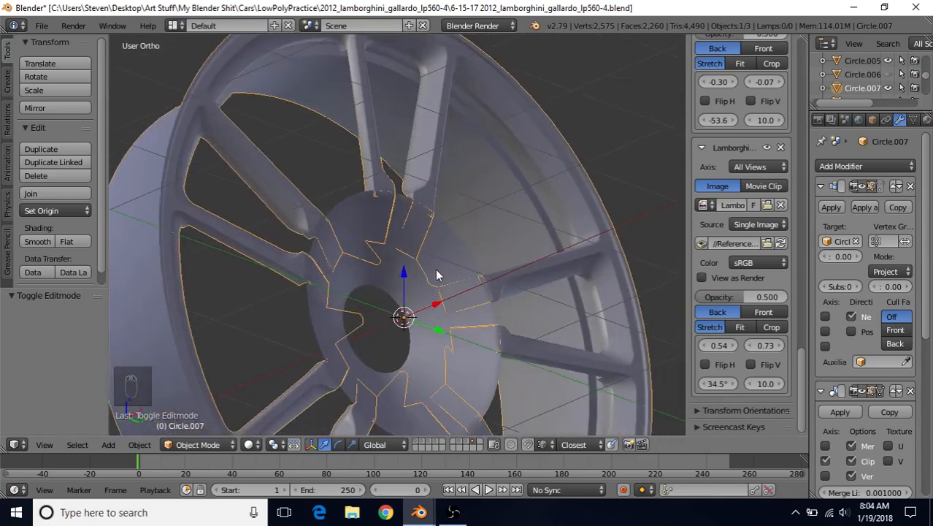
pyautogui.moveTo(444, 276); pyautogui.dragTo(387, 271, button='middle')
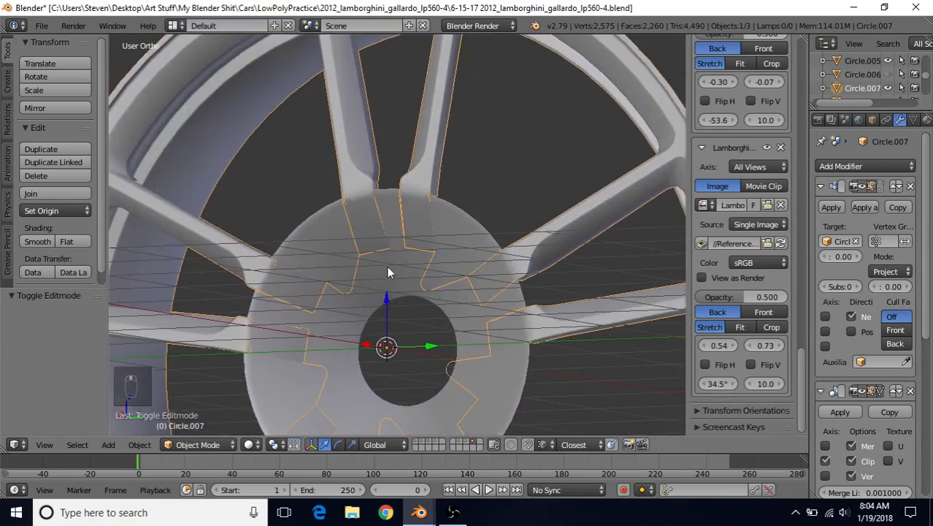
# Step: Select the edge loop around the hub's center hole in Edit Mode and move it back into the rim along X
pyautogui.rightClick(467, 211)
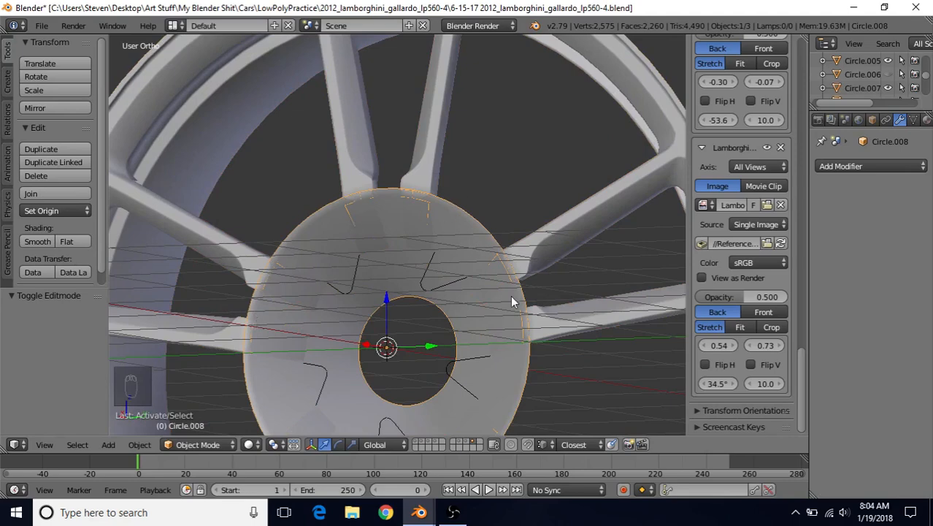
pyautogui.press('Tab')
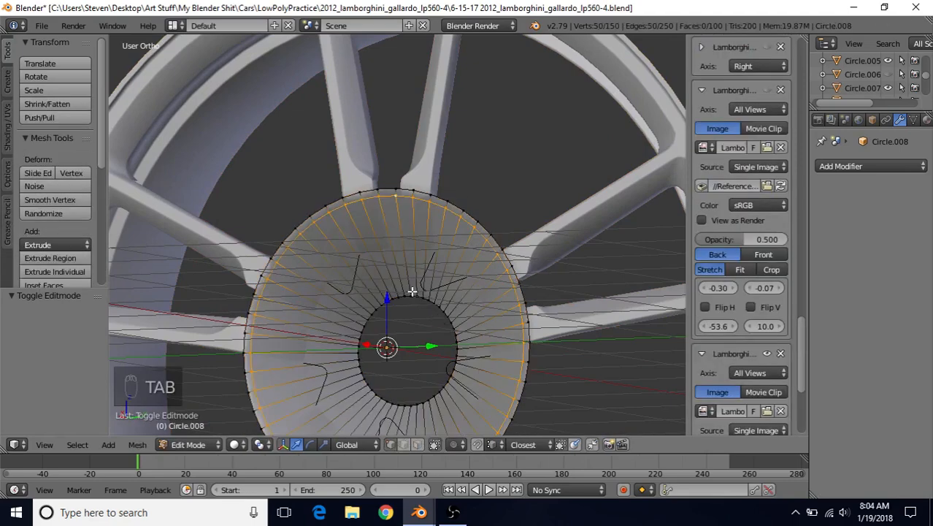
pyautogui.keyDown('alt'); pyautogui.rightClick(412, 292); pyautogui.keyUp('alt')
pyautogui.keyDown('alt'); pyautogui.rightClick(428, 298); pyautogui.keyUp('alt')
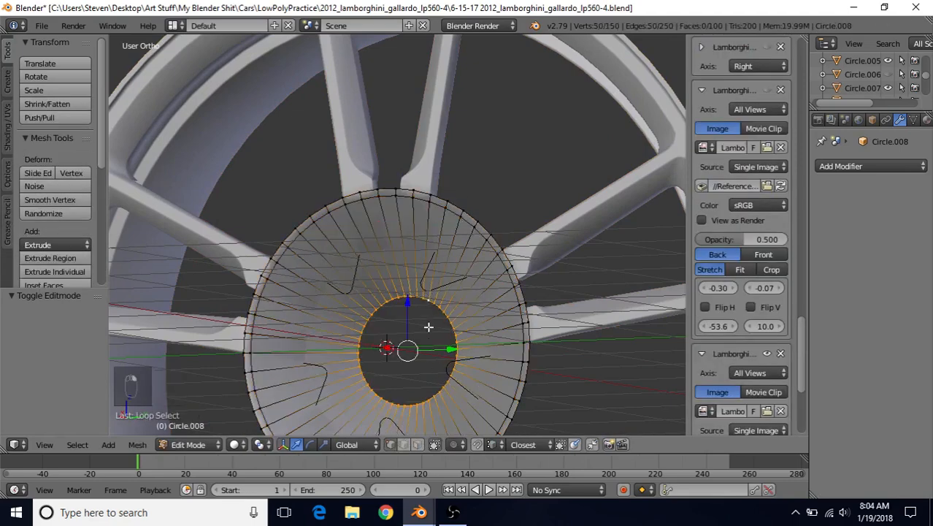
pyautogui.moveTo(421, 368); pyautogui.dragTo(384, 344, button='middle')
pyautogui.press('g')
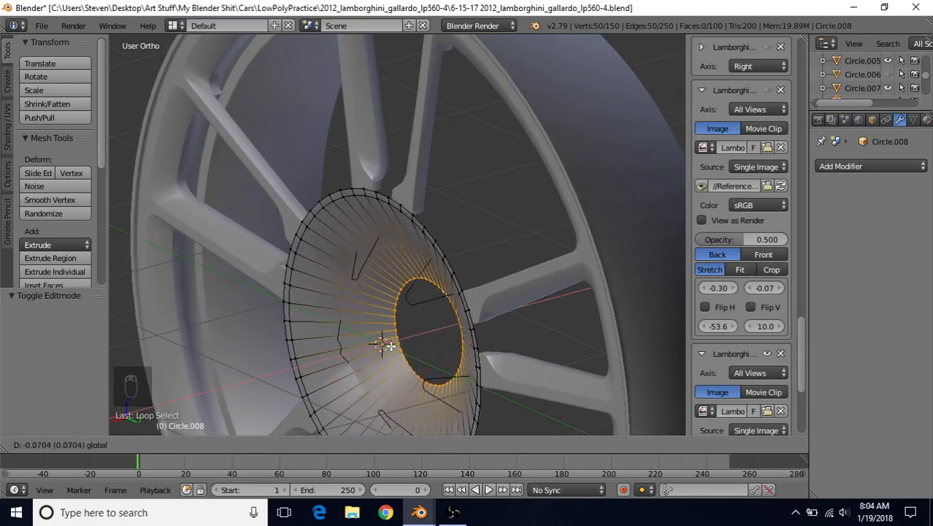
pyautogui.click(388, 346)
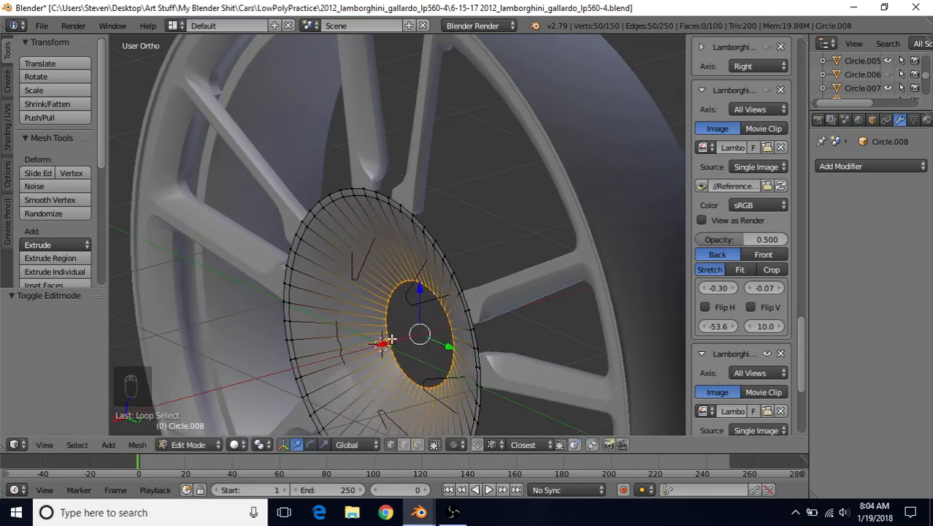
# Step: Nudge the center-hole loop slightly deeper along X and leave Edit Mode on the hub
pyautogui.moveTo(387, 340); pyautogui.dragTo(338, 285, button='middle')
pyautogui.scroll(1, 361, 294)
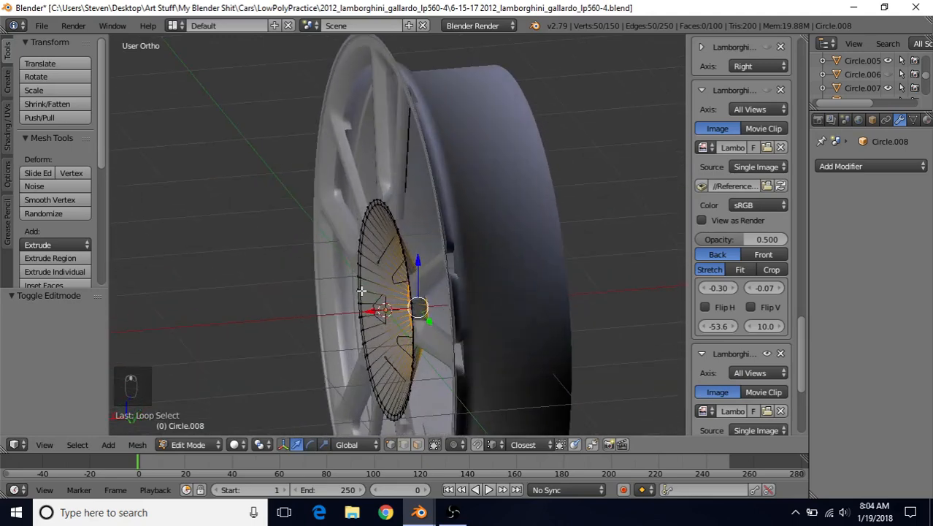
pyautogui.moveTo(371, 313); pyautogui.dragTo(376, 314)
pyautogui.scroll(-1, 377, 314)
pyautogui.press('Tab')
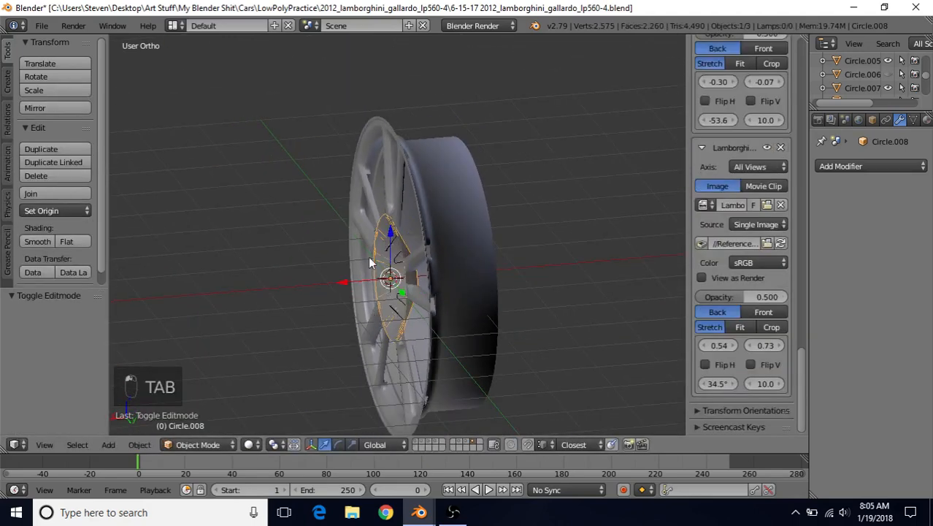
# Step: Enter Edit Mode on the spokes and compare their inner ends with the reference photo in right-side wireframe view
pyautogui.moveTo(368, 257); pyautogui.dragTo(412, 188, button='middle')
pyautogui.rightClick(413, 187)
pyautogui.press('Tab')
pyautogui.moveTo(409, 280); pyautogui.dragTo(423, 261, button='middle')
pyautogui.scroll(5, 432, 252)
pyautogui.moveTo(406, 299); pyautogui.dragTo(287, 303, button='middle')
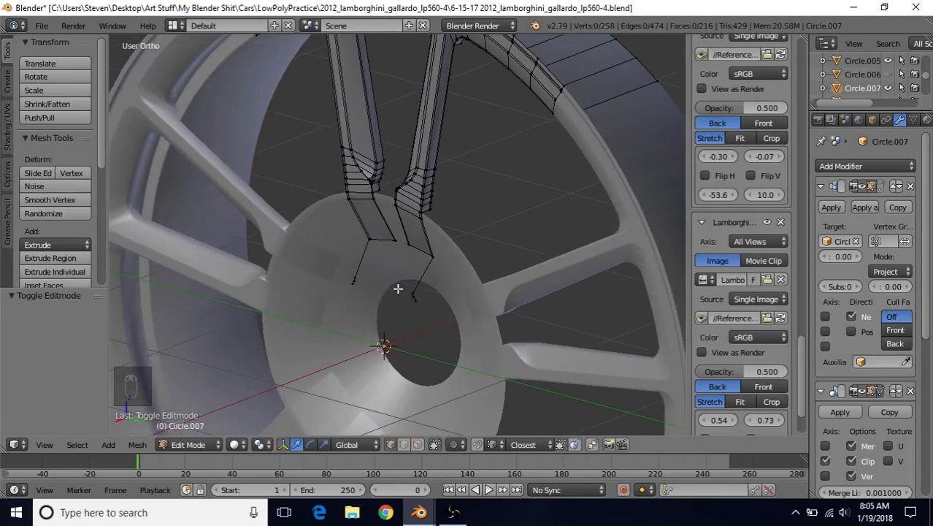
pyautogui.moveTo(404, 298); pyautogui.dragTo(435, 288, button='middle')
pyautogui.press('KP_3')
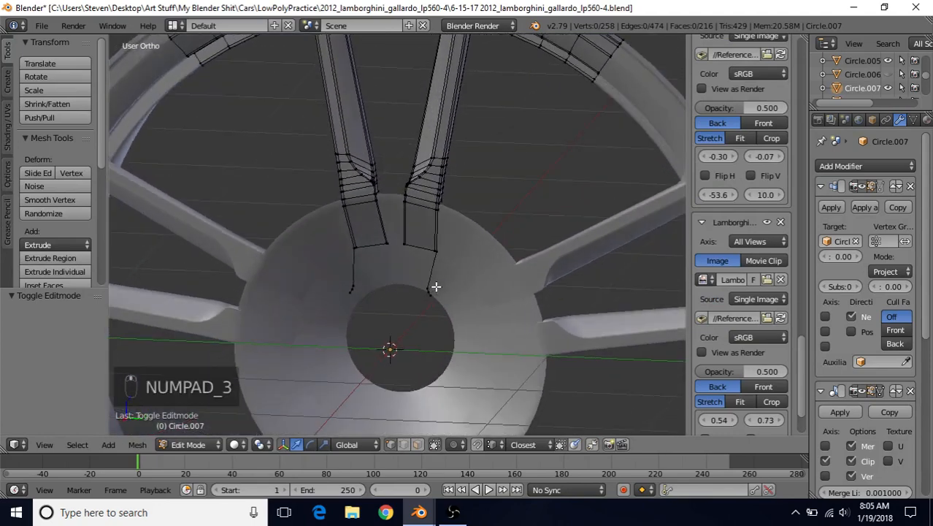
pyautogui.press('KP_3')
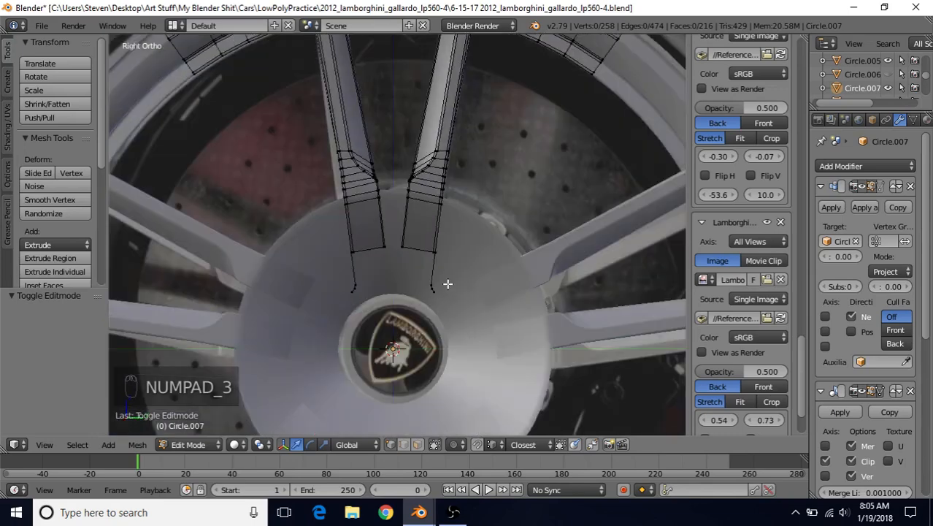
pyautogui.scroll(2, 440, 284)
pyautogui.keyDown('shift'); pyautogui.moveTo(434, 293); pyautogui.dragTo(407, 250, button='middle'); pyautogui.keyUp('shift')
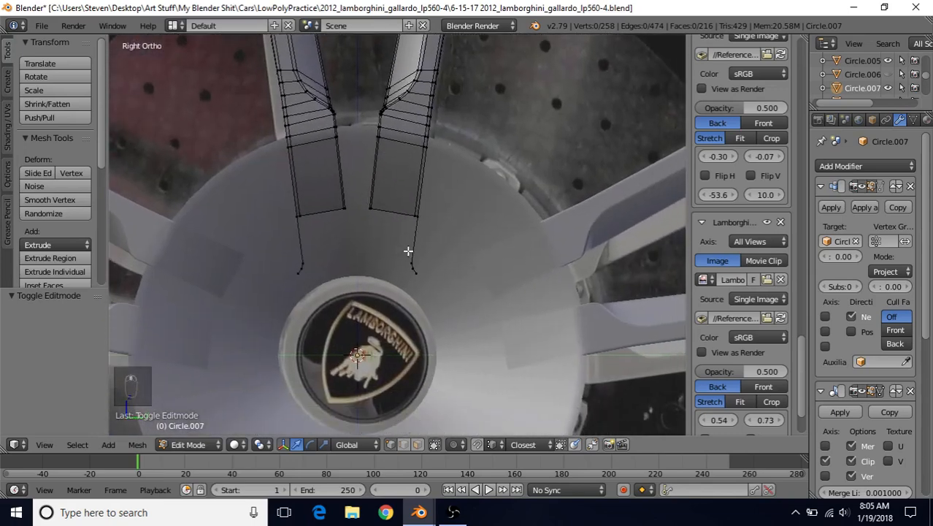
pyautogui.scroll(1, 396, 288)
pyautogui.press('z')
pyautogui.scroll(4, 400, 286)
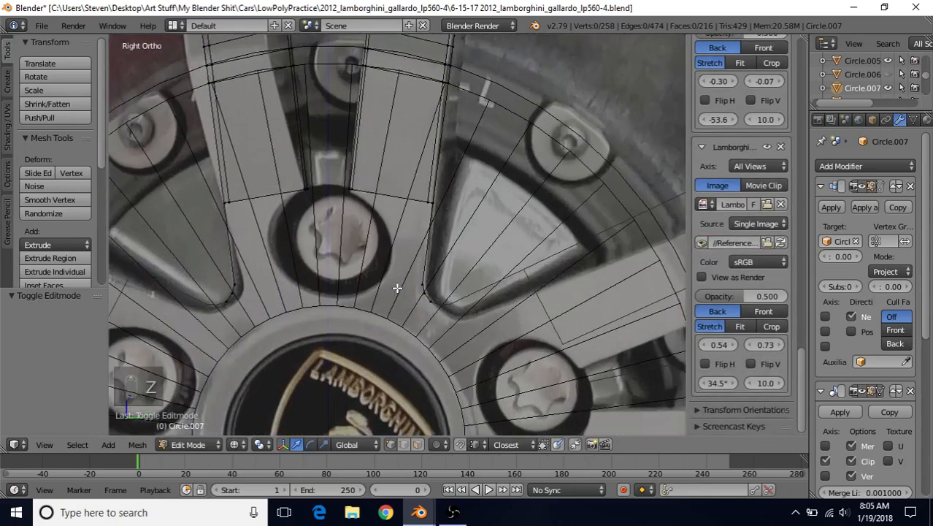
pyautogui.keyDown('shift'); pyautogui.moveTo(402, 284); pyautogui.dragTo(411, 250, button='middle'); pyautogui.keyUp('shift')
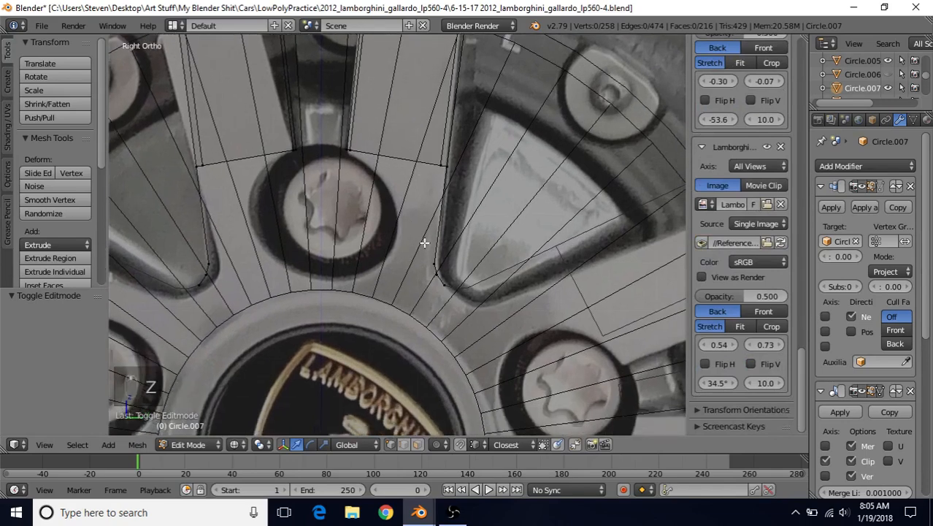
# Step: Extrude the three vertices of the spoke's curved inner tip and scale them to 0.937 about the 3D cursor
pyautogui.rightClick(431, 262)
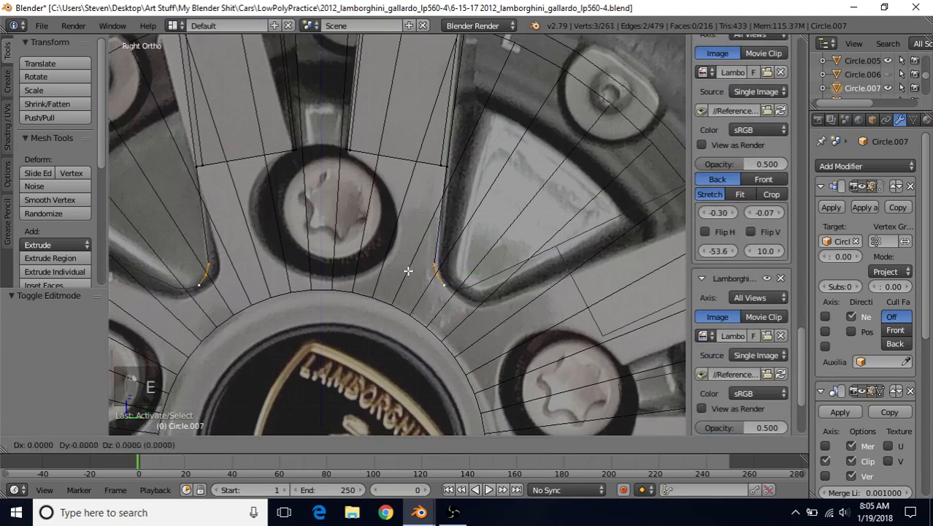
pyautogui.press('e')
pyautogui.rightClick(400, 276)
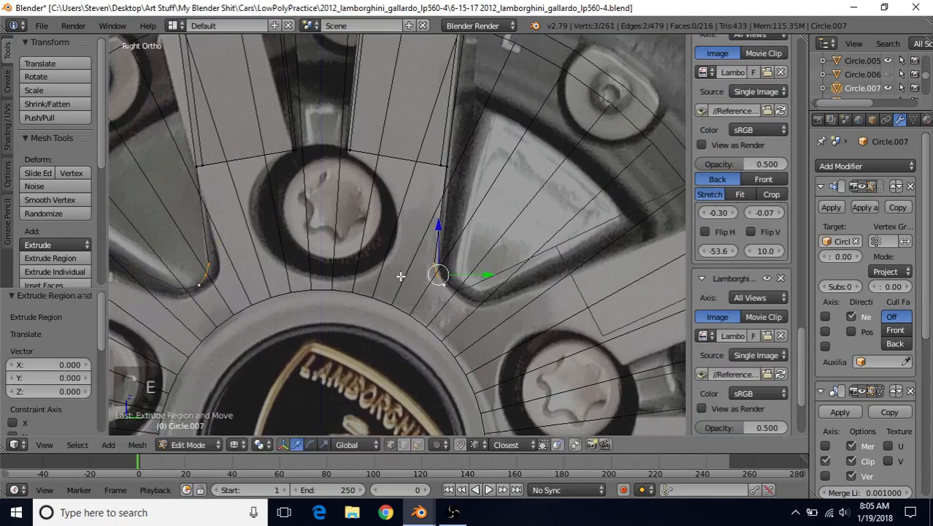
pyautogui.click(261, 444)
pyautogui.click(276, 415)
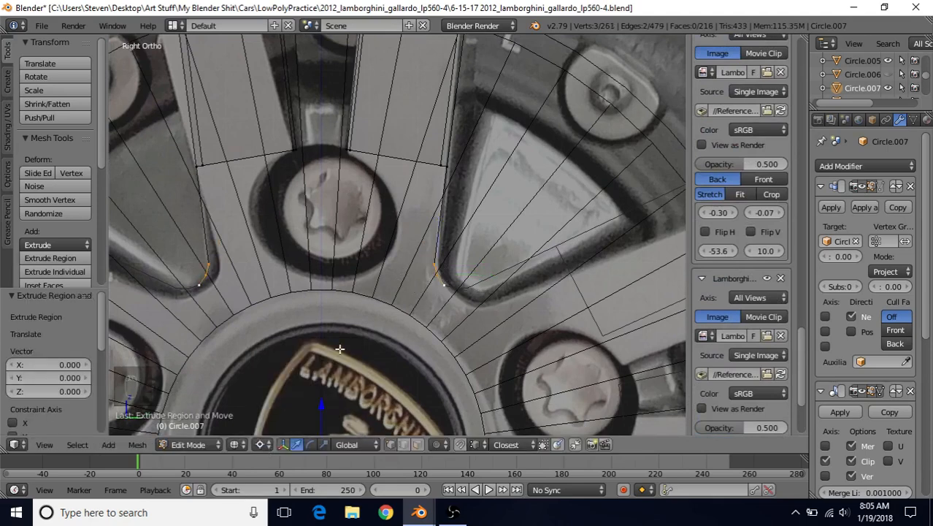
pyautogui.press('s')
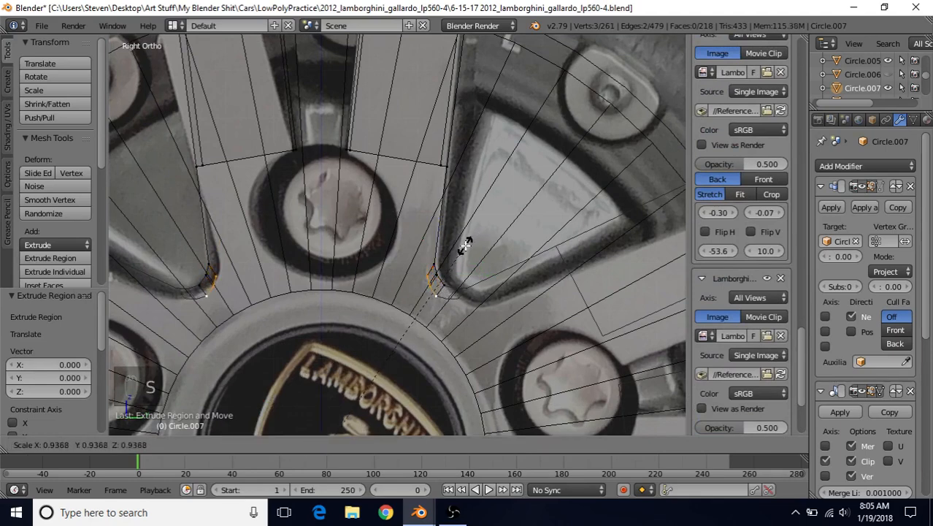
pyautogui.click(465, 245)
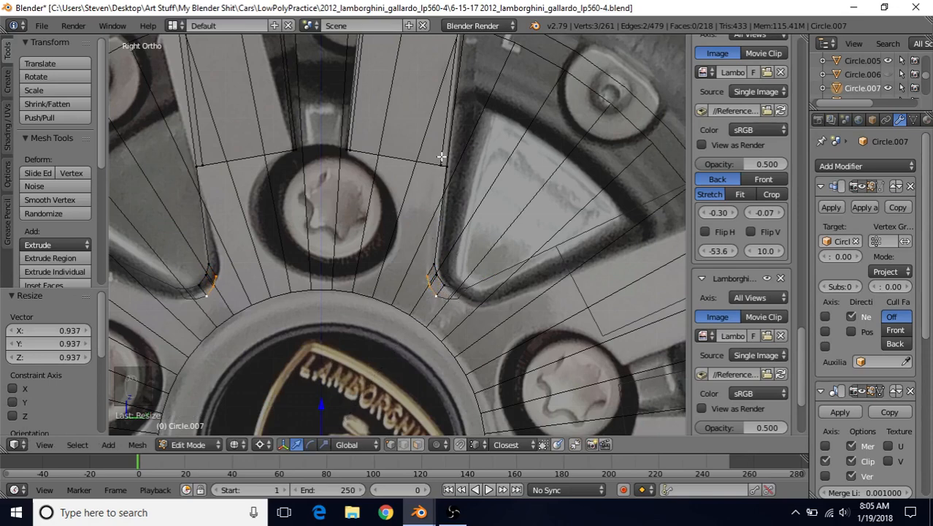
# Step: Fill a face along the spoke's outer side between its corner vertices and the two upper vertices of the curved tip
pyautogui.rightClick(425, 266)
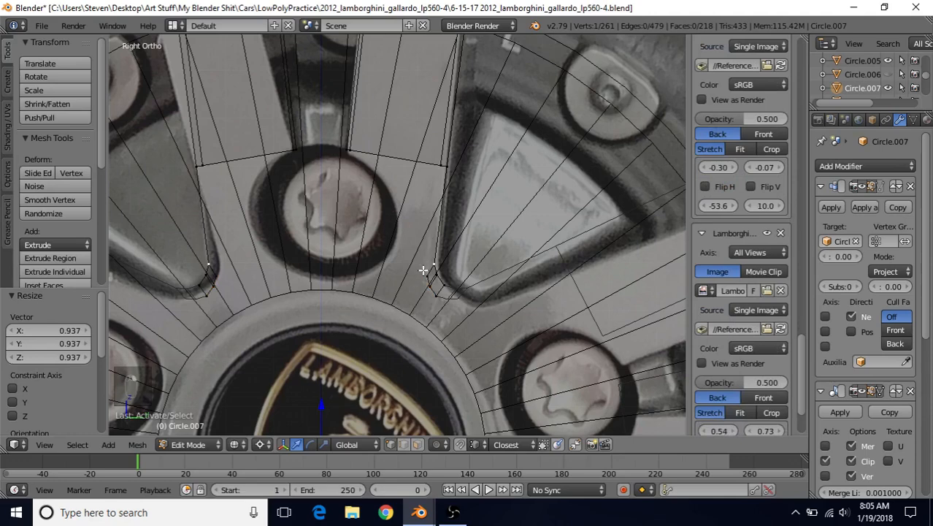
pyautogui.keyDown('shift'); pyautogui.rightClick(426, 273); pyautogui.keyUp('shift')
pyautogui.keyDown('shift'); pyautogui.rightClick(445, 163); pyautogui.keyUp('shift')
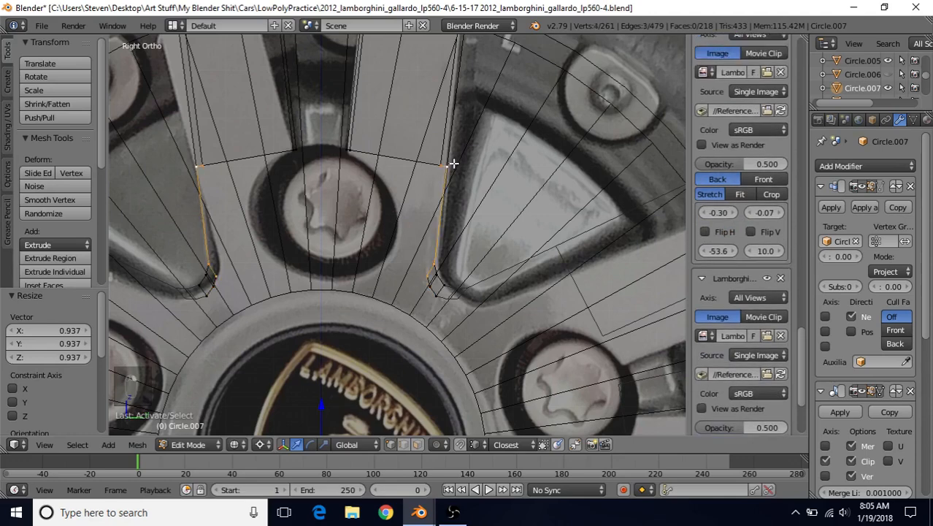
pyautogui.press('f')
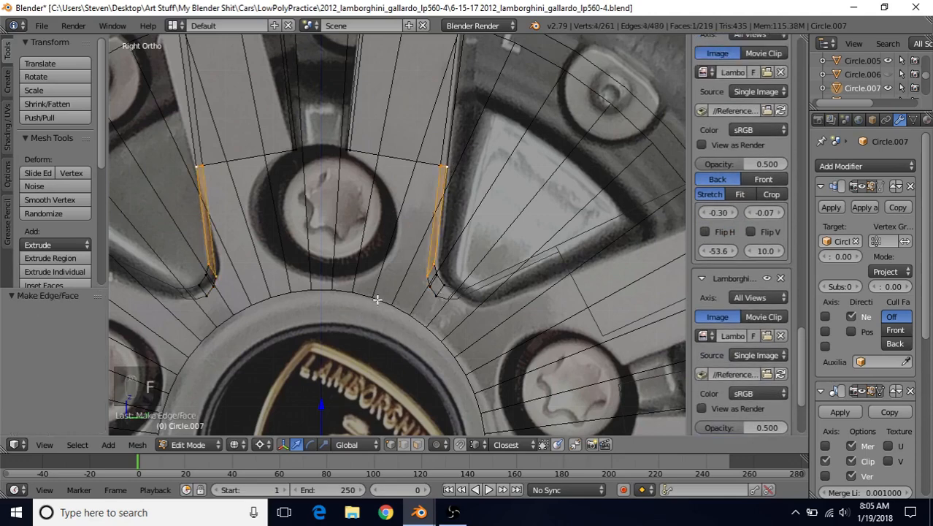
# Step: Extrude the two vertices at the spoke's inner corner and move them -0.030 in Y and -0.288 in Z to the hub circle
pyautogui.keyDown('shift'); pyautogui.moveTo(420, 303); pyautogui.dragTo(455, 311, button='middle'); pyautogui.keyUp('shift')
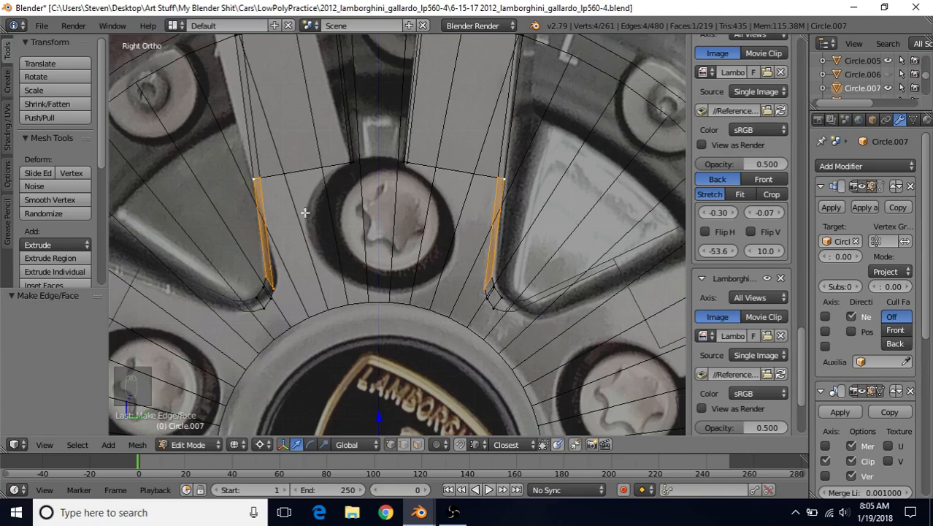
pyautogui.rightClick(406, 162)
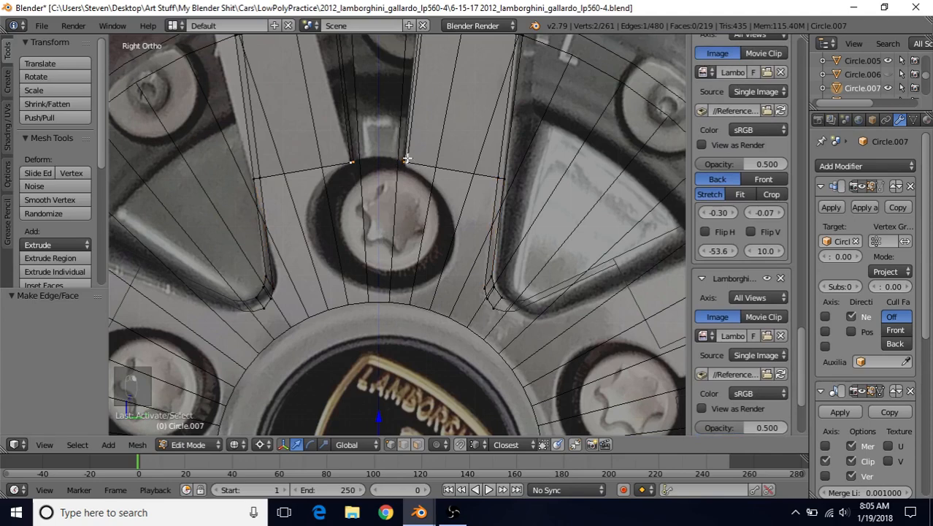
pyautogui.press('e')
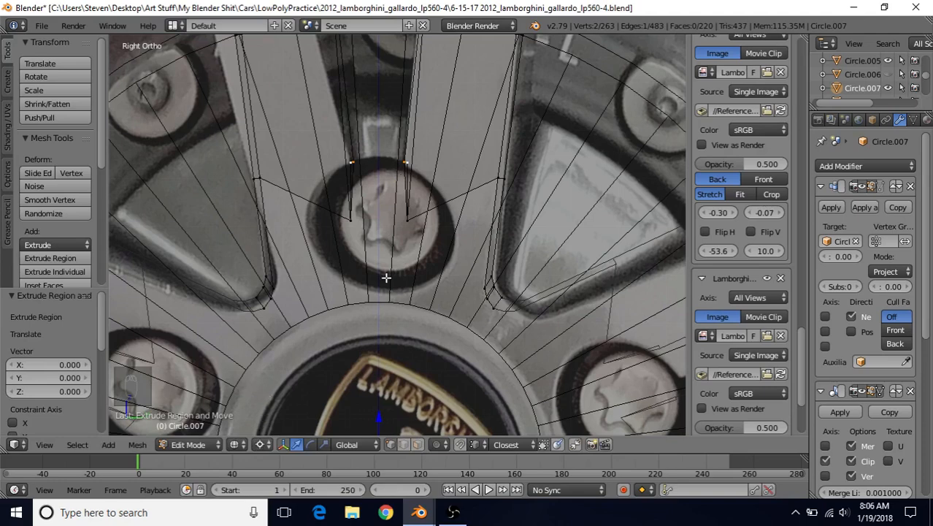
pyautogui.press('g')
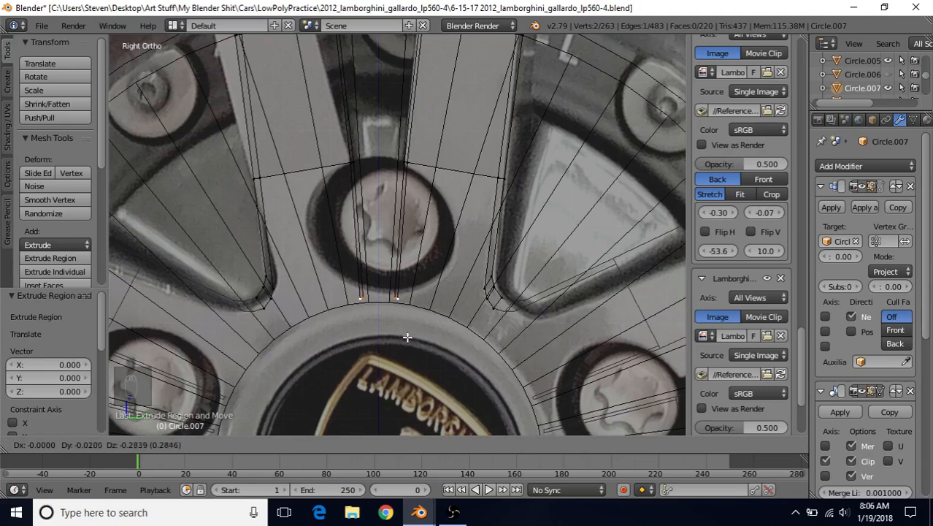
pyautogui.click(405, 339)
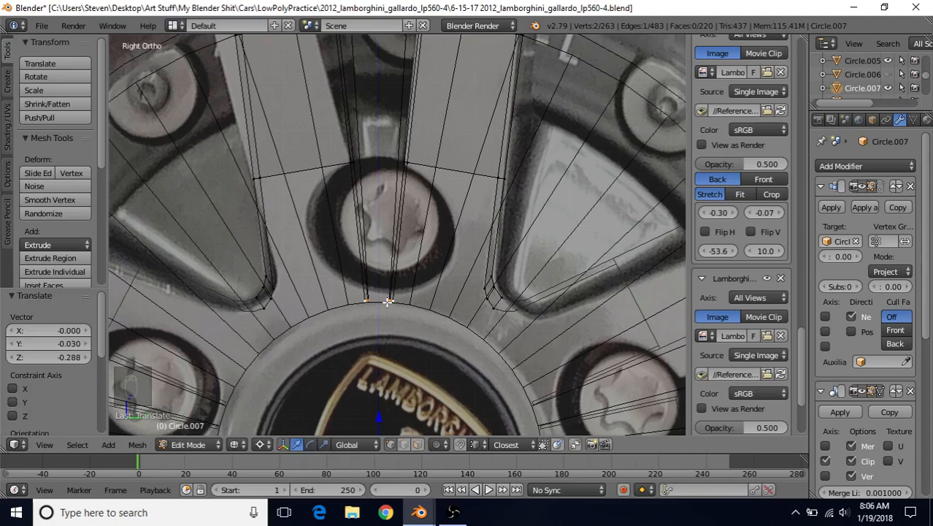
# Step: Extrude the curved tip's three end vertices and scale them to 0.850 about the 3D cursor, fine-tuning by 1.006 and 0.989 toward the hub circle
pyautogui.keyDown('shift'); pyautogui.moveTo(423, 287); pyautogui.dragTo(356, 254, button='middle'); pyautogui.keyUp('shift')
pyautogui.scroll(2, 358, 254)
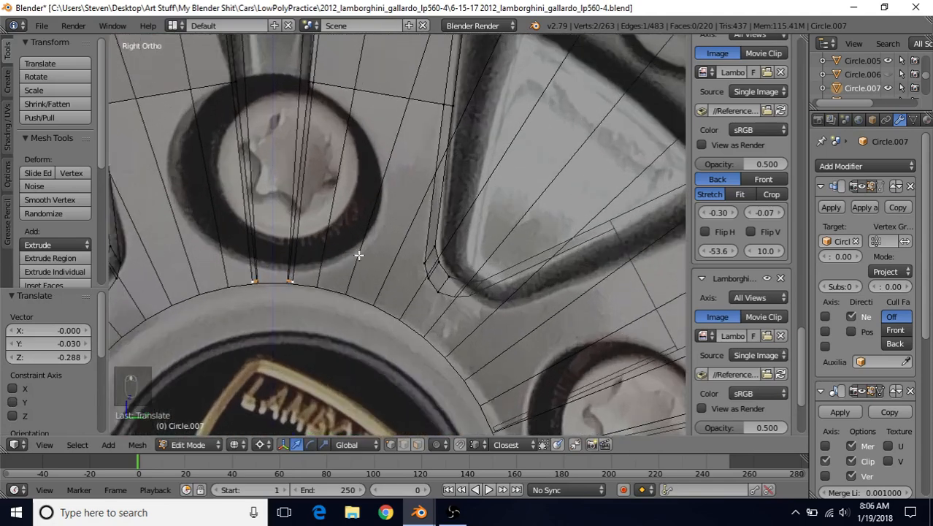
pyautogui.rightClick(420, 267)
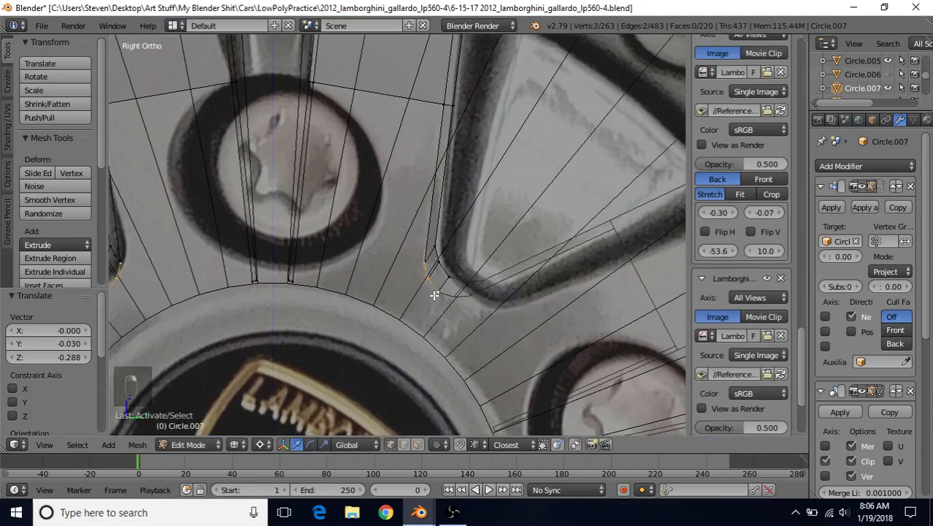
pyautogui.press('e')
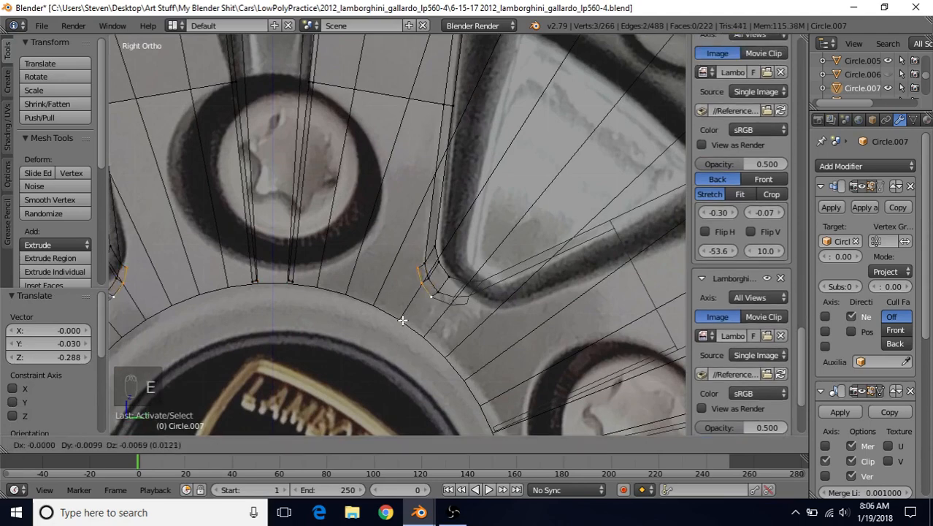
pyautogui.rightClick(414, 305)
pyautogui.press('s')
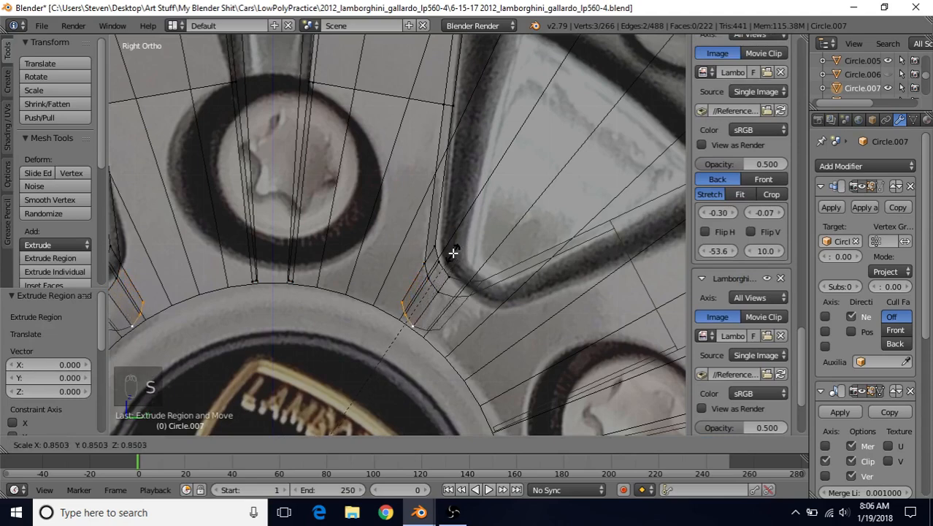
pyautogui.click(453, 253)
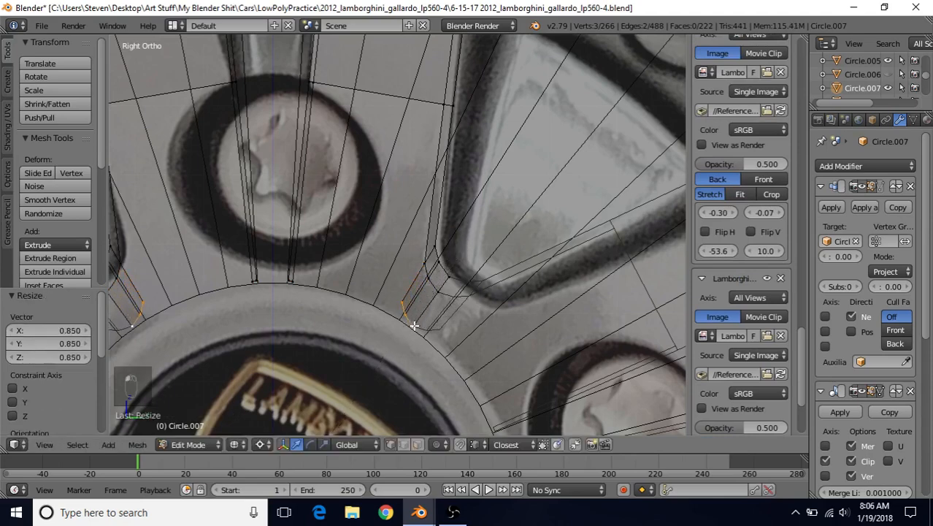
pyautogui.press('s')
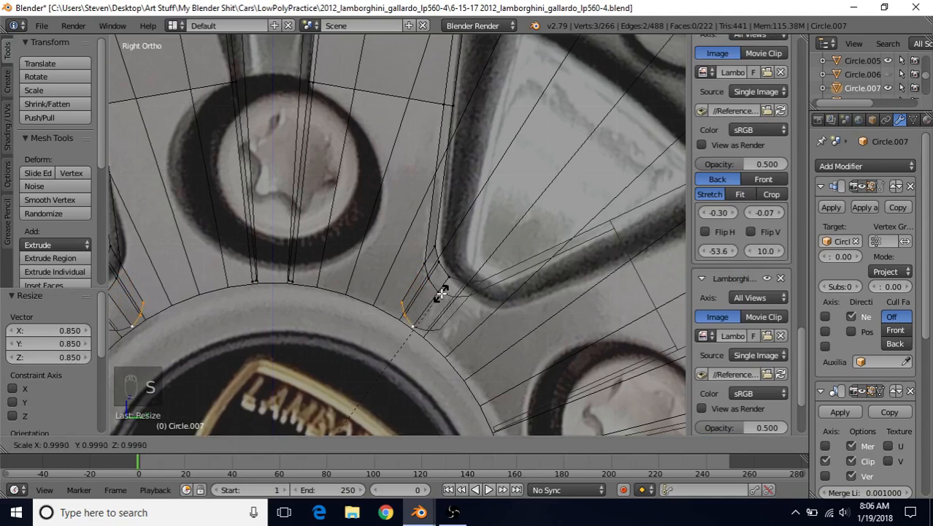
pyautogui.click(420, 336)
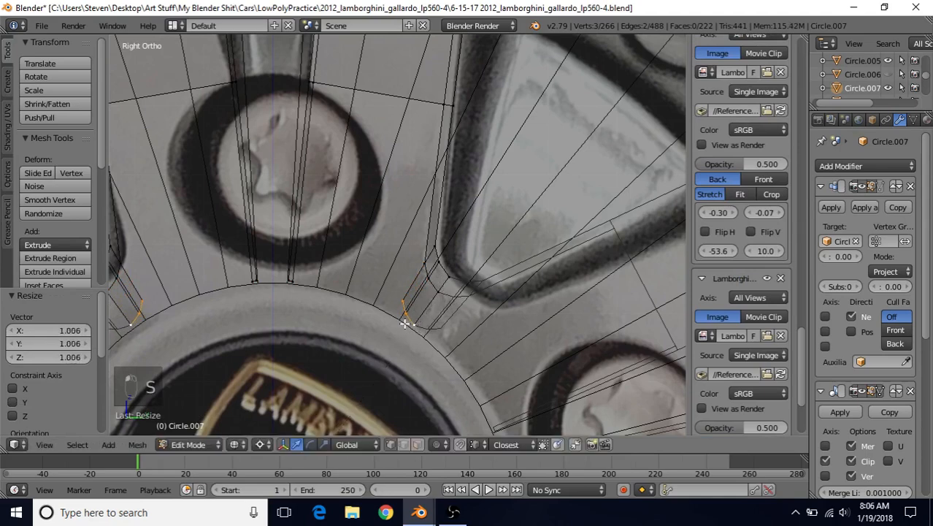
pyautogui.press('s')
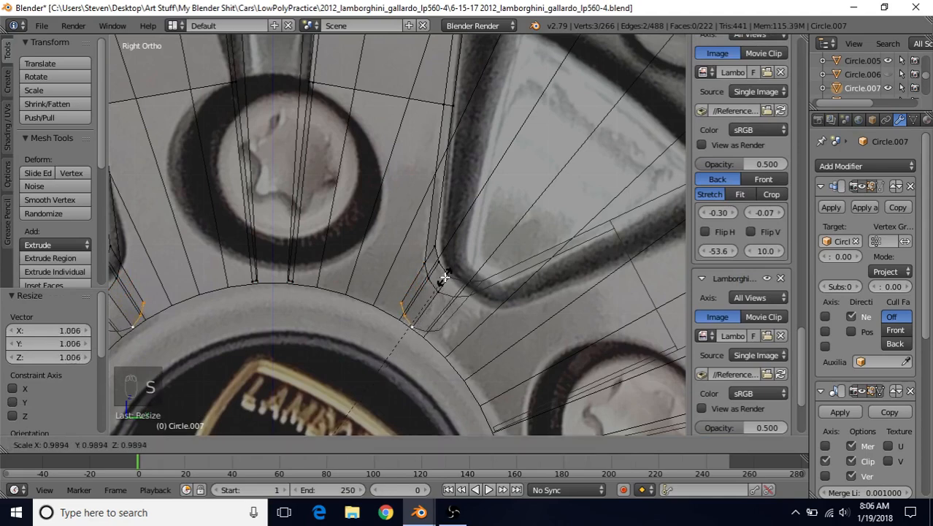
pyautogui.click(445, 277)
# Step: Nudge the spoke's two inner-corner vertices by about -0.001 in Z onto the hub circle
pyautogui.rightClick(284, 275)
pyautogui.keyDown('shift'); pyautogui.rightClick(296, 274); pyautogui.keyUp('shift')
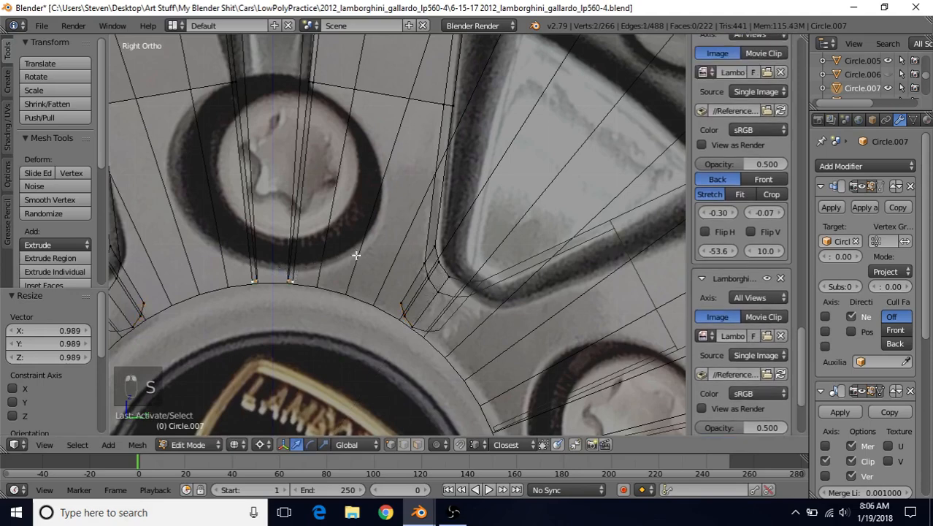
pyautogui.scroll(3, 373, 254)
pyautogui.press('g')
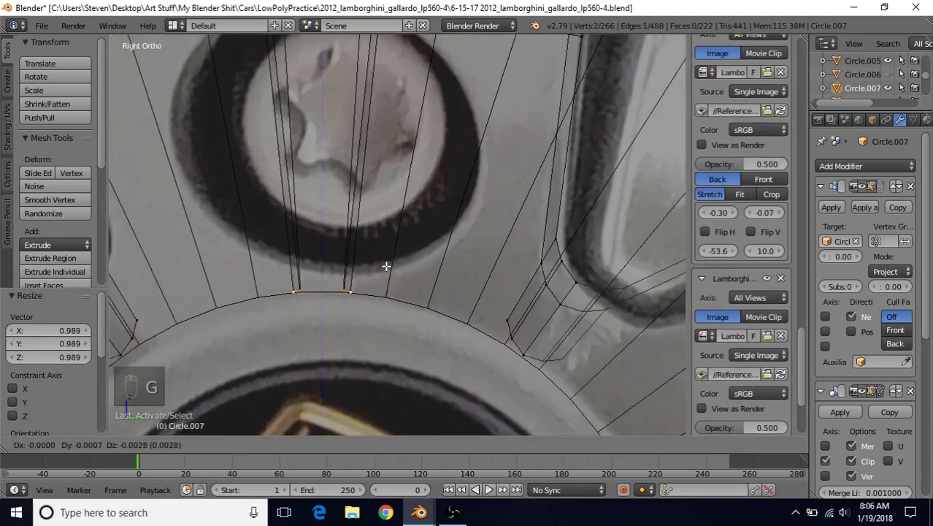
pyautogui.click(386, 265)
# Step: Scale the extruded tip's middle vertex to 0.981 and its upper vertex to 0.946 about the 3D cursor to meet the hub circle
pyautogui.rightClick(512, 333)
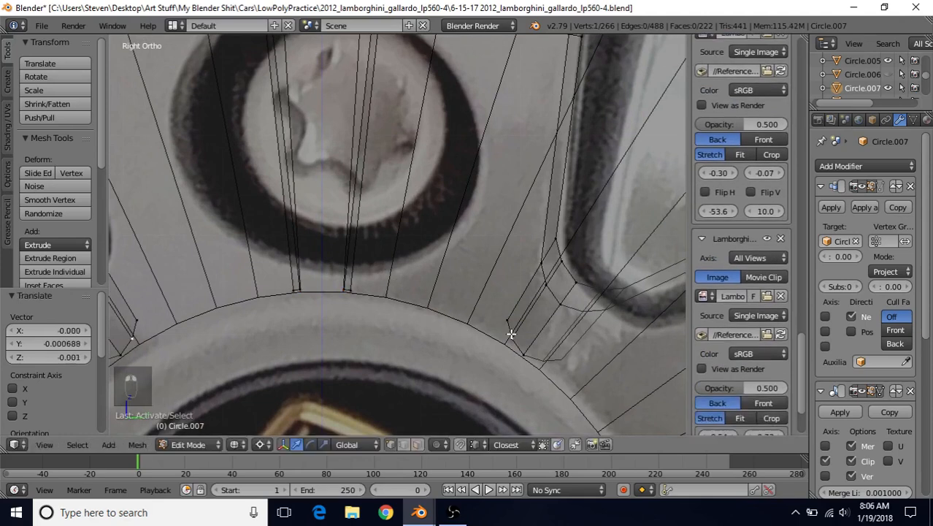
pyautogui.press('s')
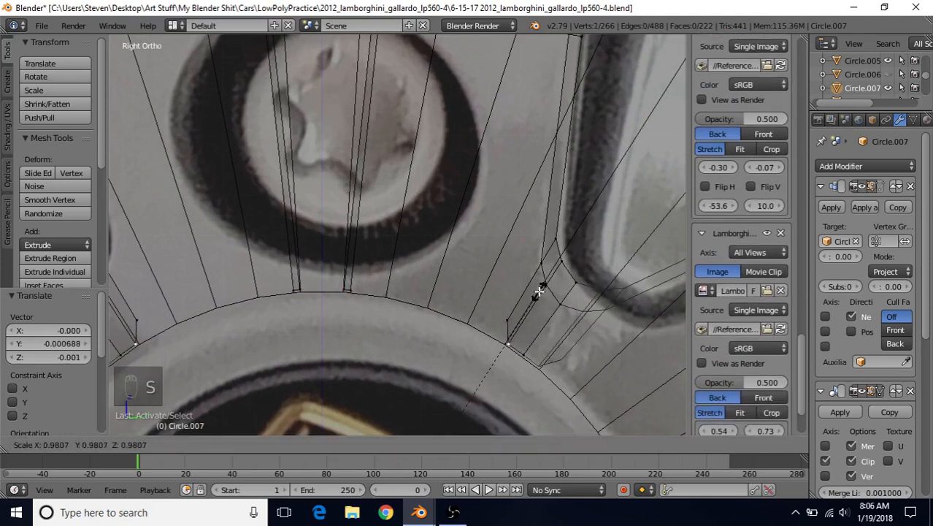
pyautogui.click(538, 291)
pyautogui.press('s')
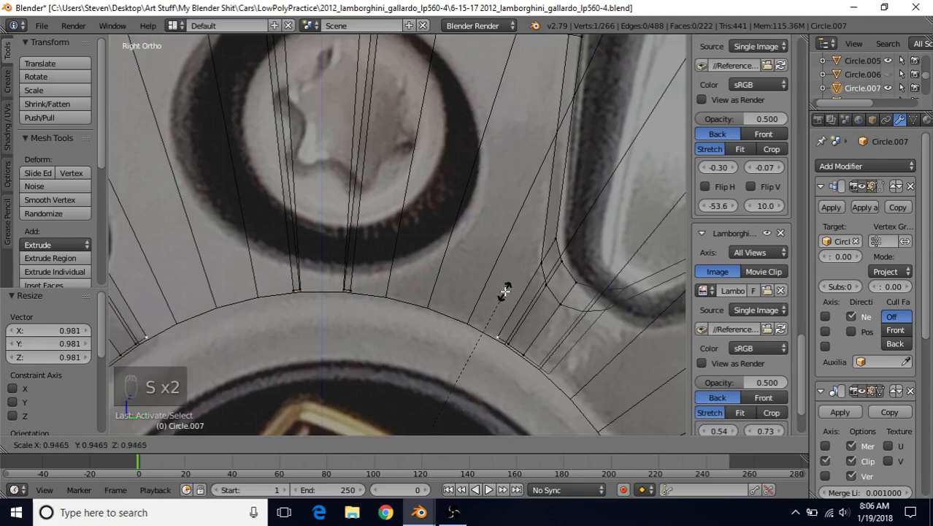
pyautogui.click(503, 289)
# Step: Examine how the spokes' inner ends meet the hub in solid shading, and return to the right-side wireframe view
pyautogui.scroll(-5, 516, 261)
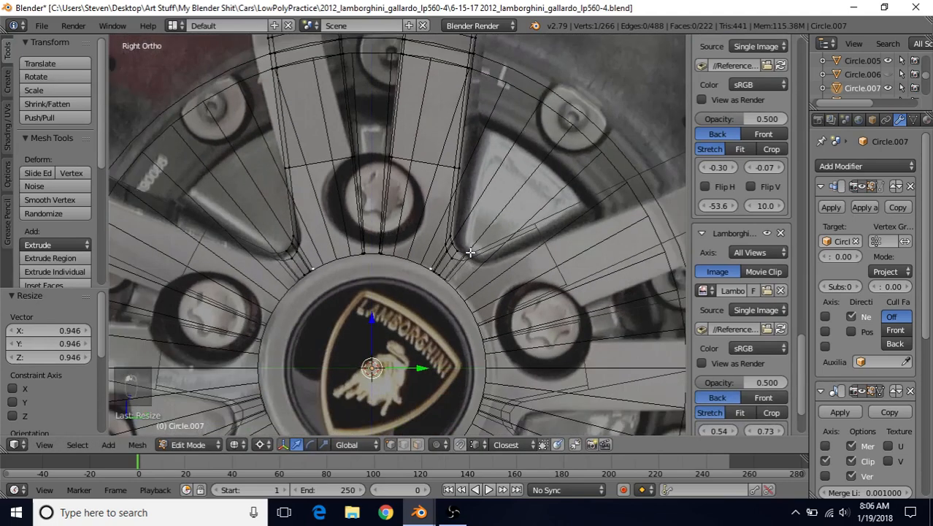
pyautogui.press('Tab')
pyautogui.press('Tab')
pyautogui.press('z')
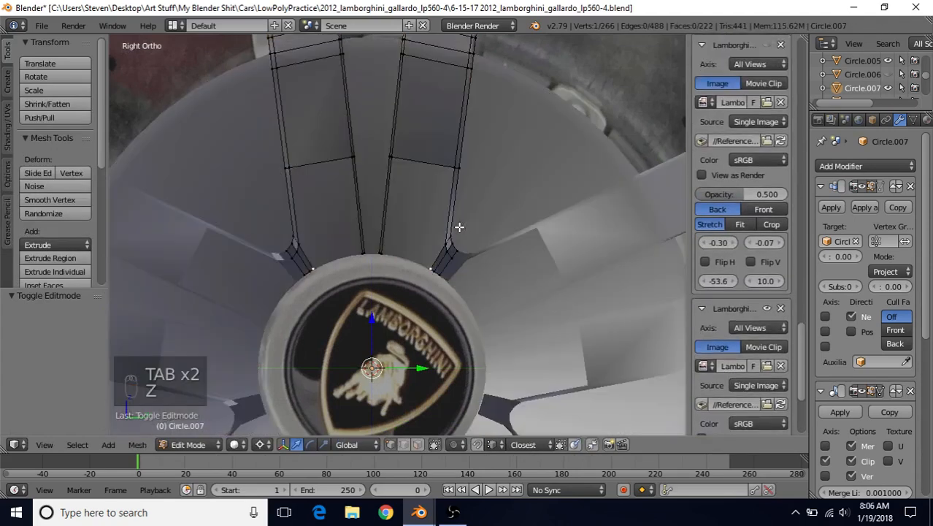
pyautogui.scroll(2, 458, 227)
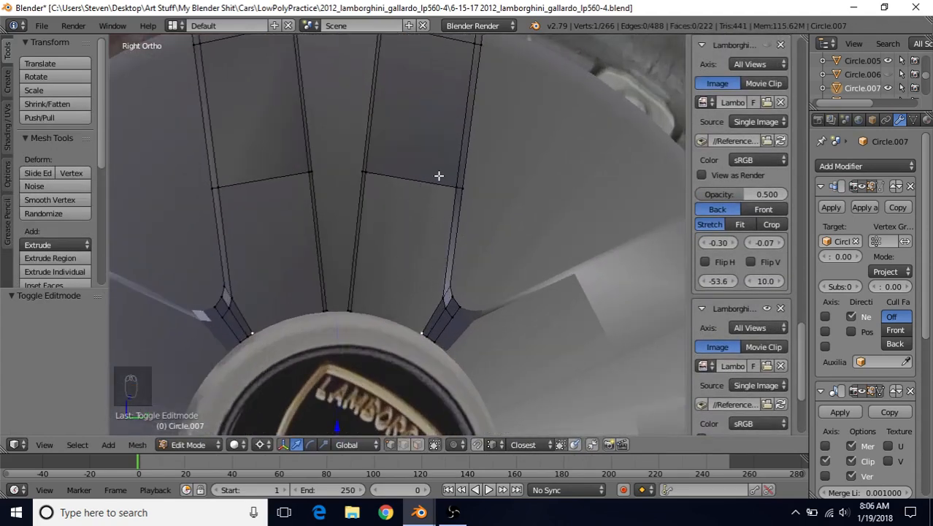
pyautogui.keyDown('shift'); pyautogui.moveTo(419, 274); pyautogui.dragTo(450, 258, button='middle'); pyautogui.keyUp('shift')
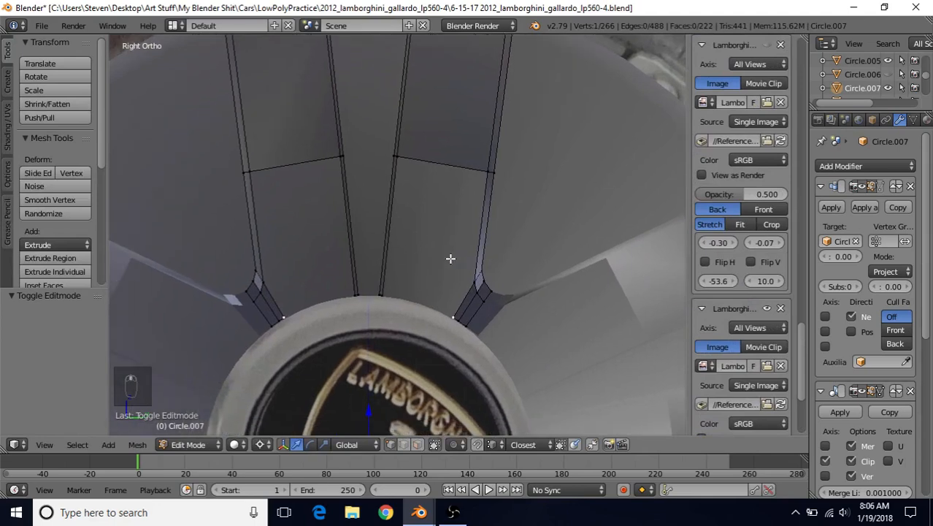
pyautogui.press('KP_3')
pyautogui.press('z')
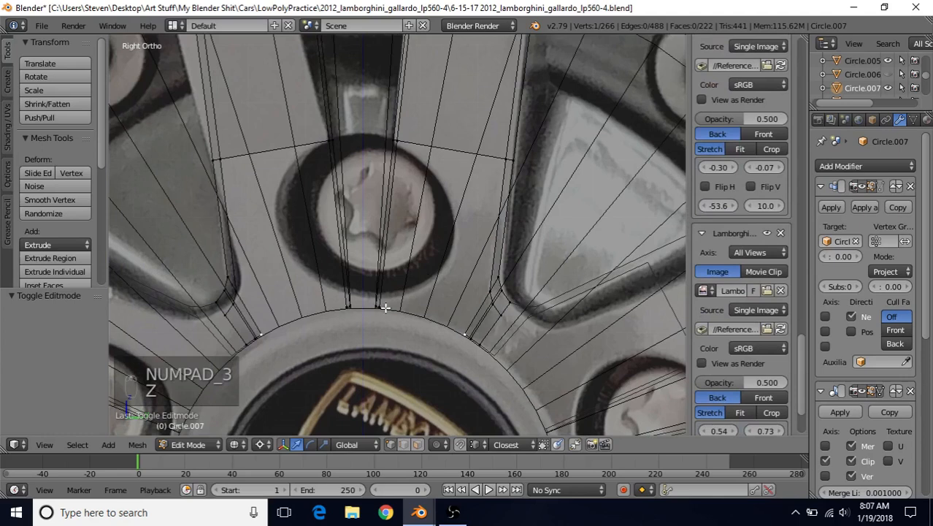
# Step: Extrude the spoke's inner-corner vertex along the hub circle by 0.081 in Y and -0.015 in Z
pyautogui.rightClick(385, 307)
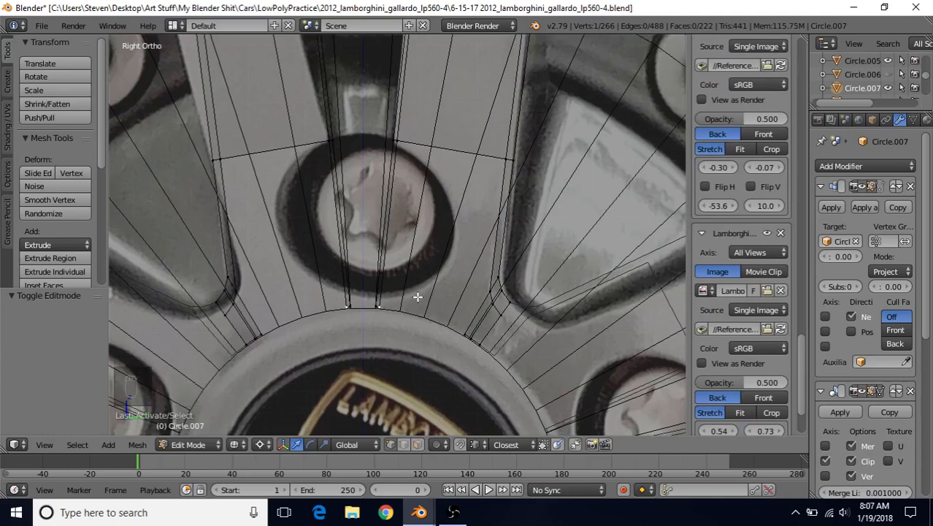
pyautogui.press('e')
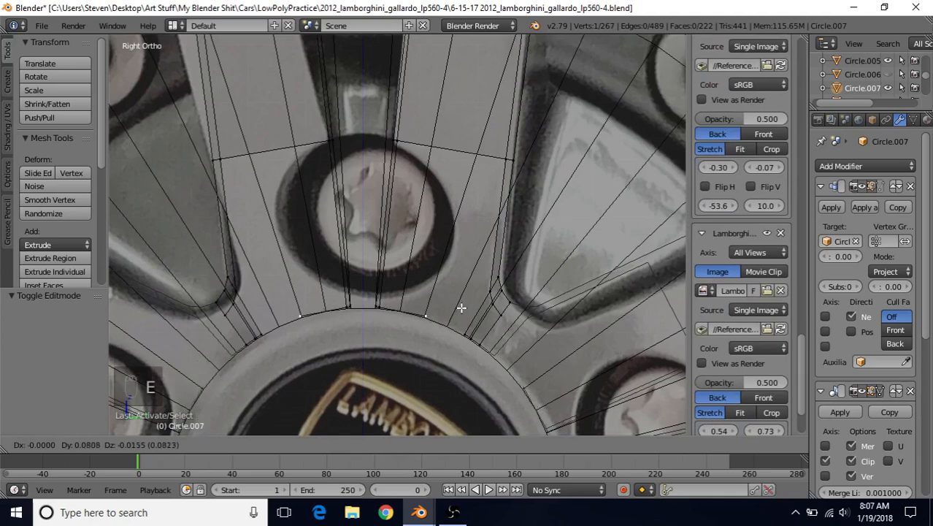
pyautogui.click(462, 307)
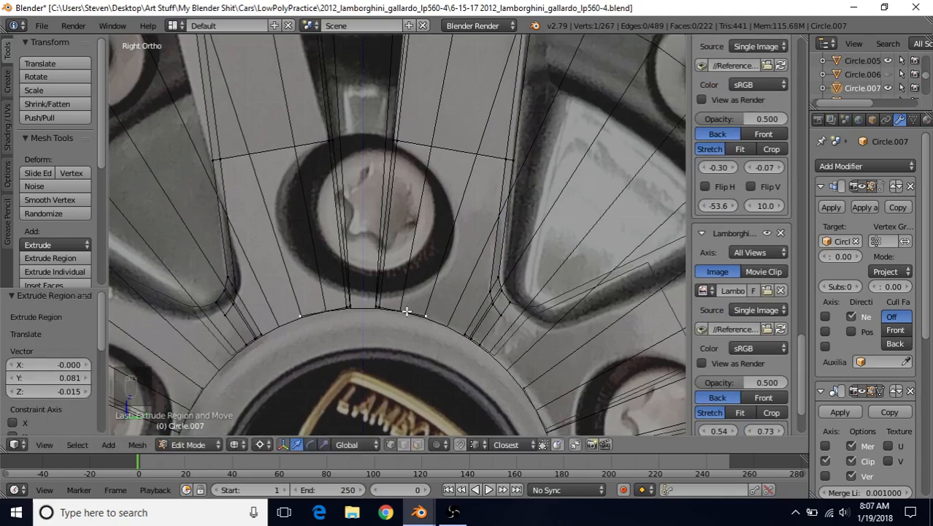
# Step: In solid shading, fill a face between the new hub-circle edge and the spoke's lower front edge
pyautogui.press('z')
pyautogui.keyDown('shift'); pyautogui.rightClick(387, 303); pyautogui.keyUp('shift')
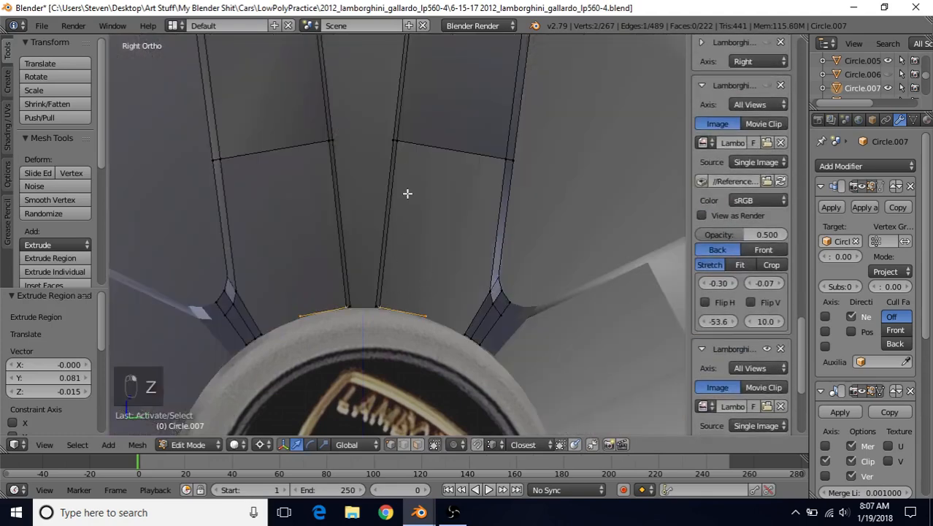
pyautogui.keyDown('shift'); pyautogui.rightClick(407, 148); pyautogui.keyUp('shift')
pyautogui.keyDown('shift'); pyautogui.rightClick(499, 160); pyautogui.keyUp('shift')
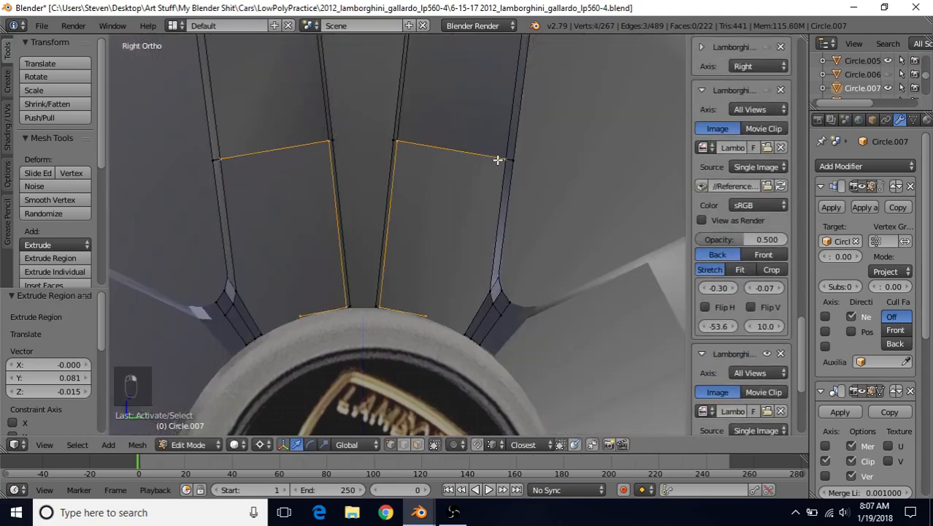
pyautogui.press('f')
# Step: Fill the remaining gap between the hub-circle vertex, the curved tip's edge and the spoke's outer corner, and clear the selection
pyautogui.rightClick(427, 310)
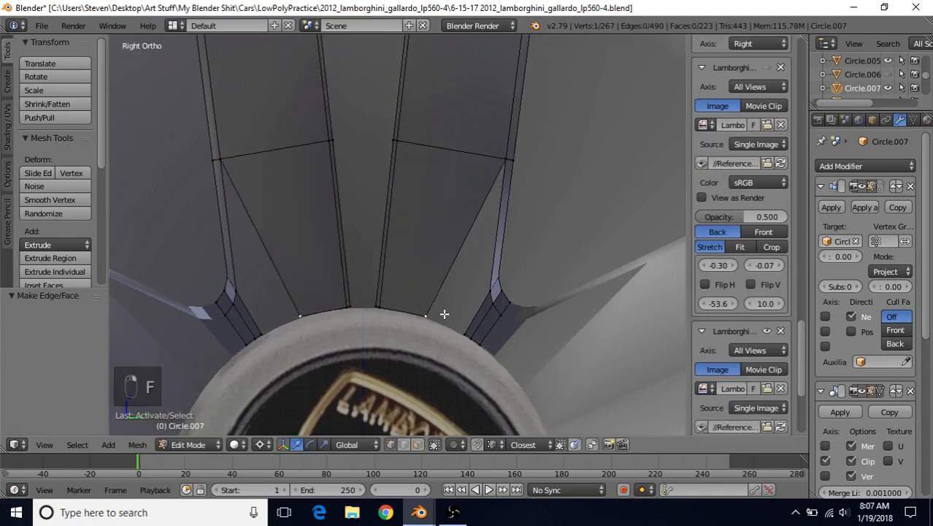
pyautogui.keyDown('shift'); pyautogui.rightClick(485, 280); pyautogui.keyUp('shift')
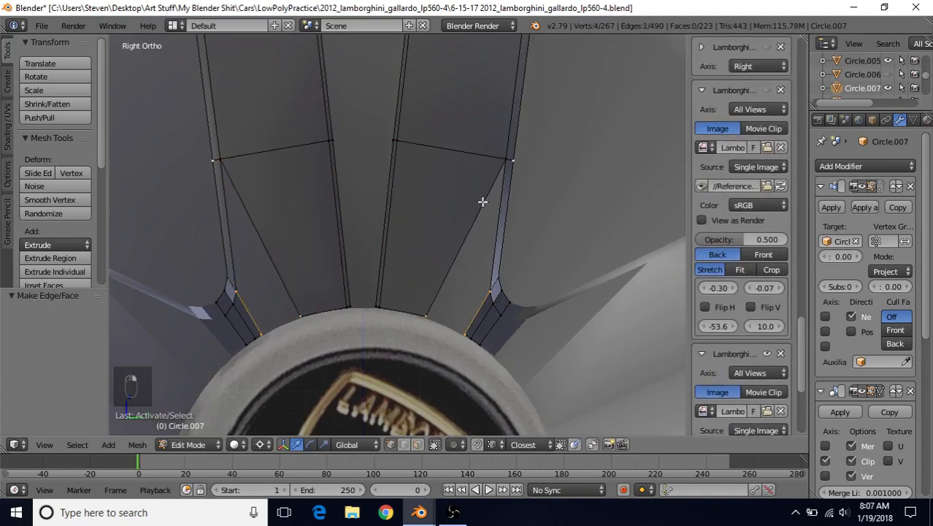
pyautogui.keyDown('shift'); pyautogui.rightClick(501, 159); pyautogui.keyUp('shift')
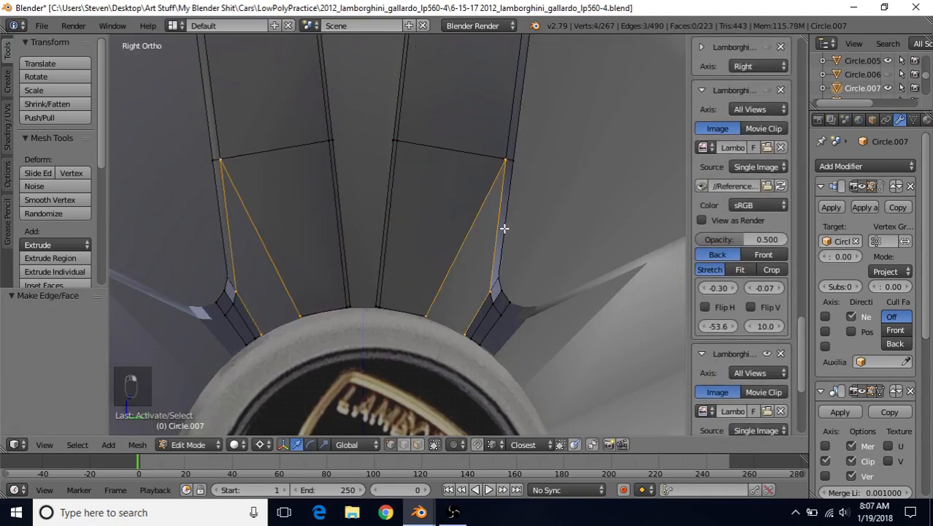
pyautogui.press('f')
pyautogui.press('a')
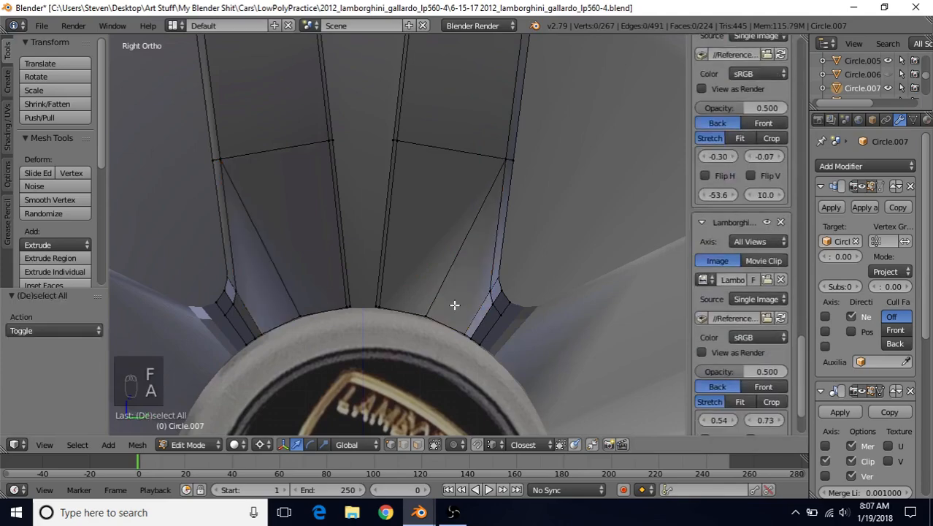
# Step: Select the whole spoke mesh and recalculate its normals so they are consistent
pyautogui.press('Tab')
pyautogui.scroll(-5, 454, 305)
pyautogui.moveTo(441, 289); pyautogui.dragTo(423, 261, button='middle')
pyautogui.scroll(3, 432, 262)
pyautogui.press('Tab')
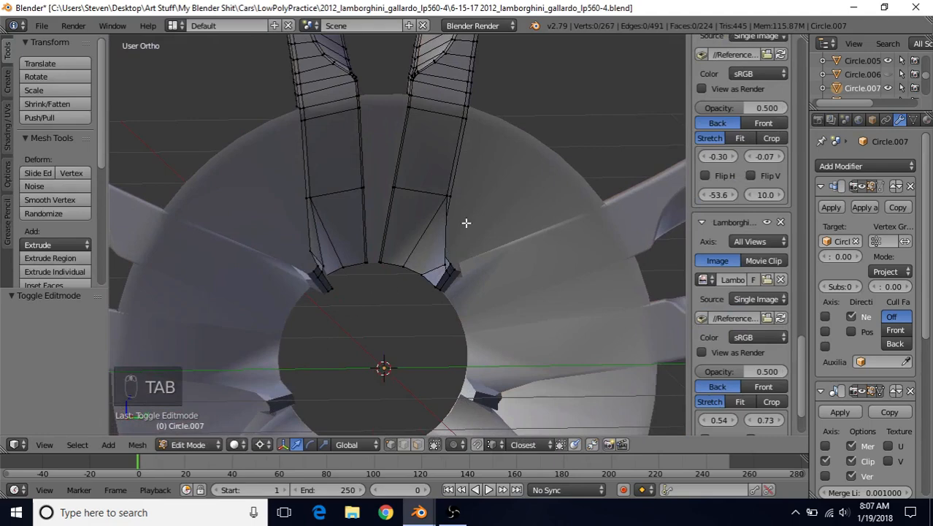
pyautogui.press('a')
pyautogui.press('a')
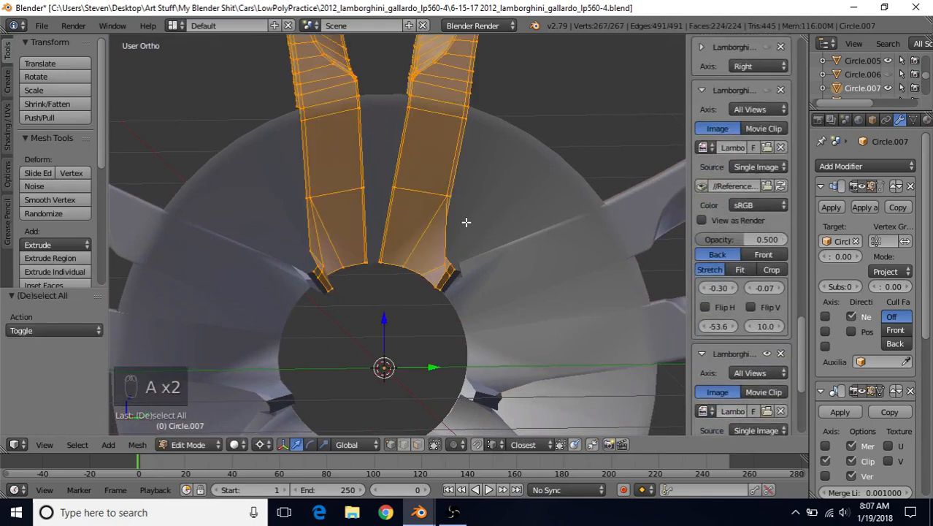
pyautogui.press('a')
pyautogui.press('a')
pyautogui.press('a')
pyautogui.hotkey('ctrl', 'n')
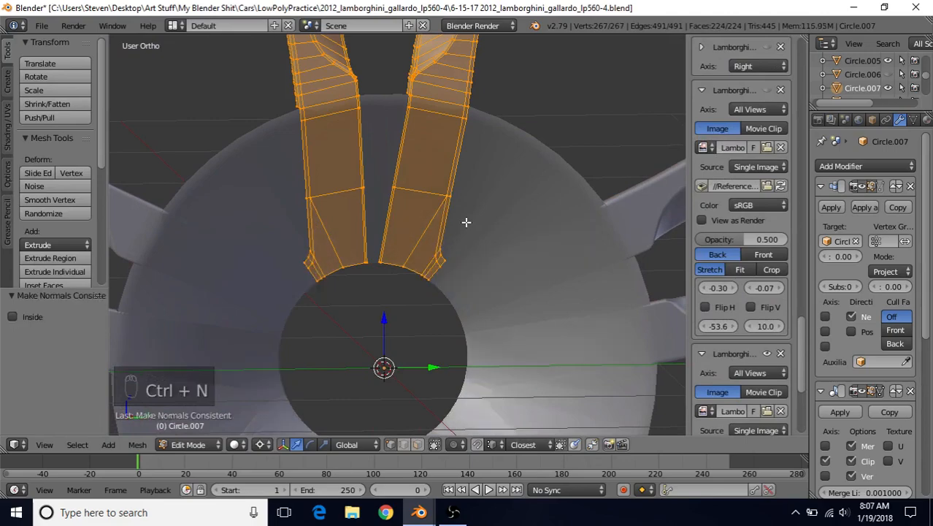
# Step: Examine the spokes and the hub cone in object mode from several angles
pyautogui.press('Tab')
pyautogui.moveTo(456, 232); pyautogui.dragTo(430, 145, button='middle')
pyautogui.scroll(5, 420, 212)
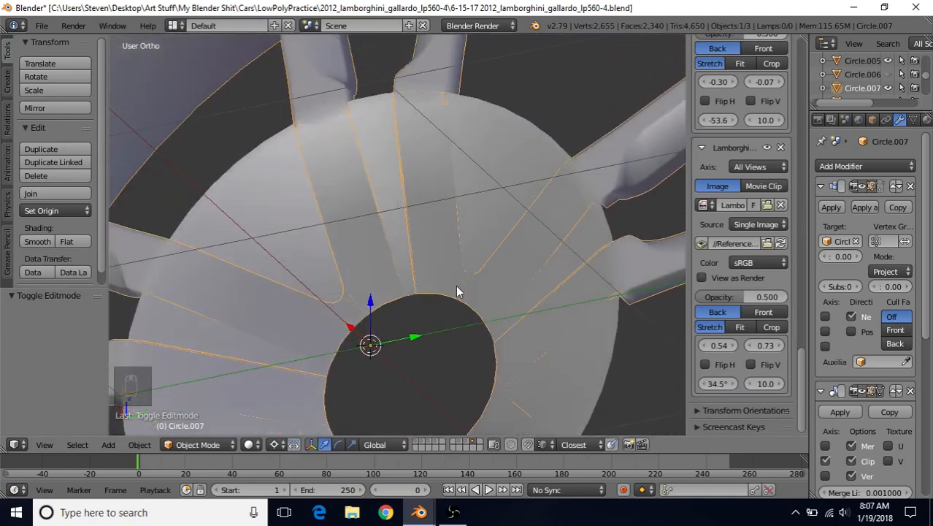
pyautogui.scroll(-6, 454, 258)
pyautogui.moveTo(455, 259); pyautogui.dragTo(419, 232, button='middle')
pyautogui.scroll(3, 460, 188)
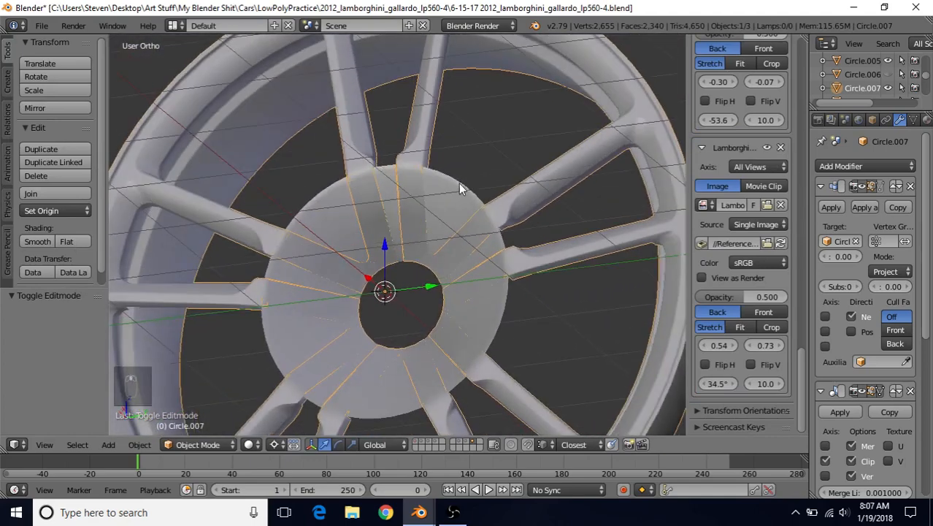
# Step: Hide the hub cone and examine the spokes' inner ends around the hub opening
pyautogui.rightClick(434, 197)
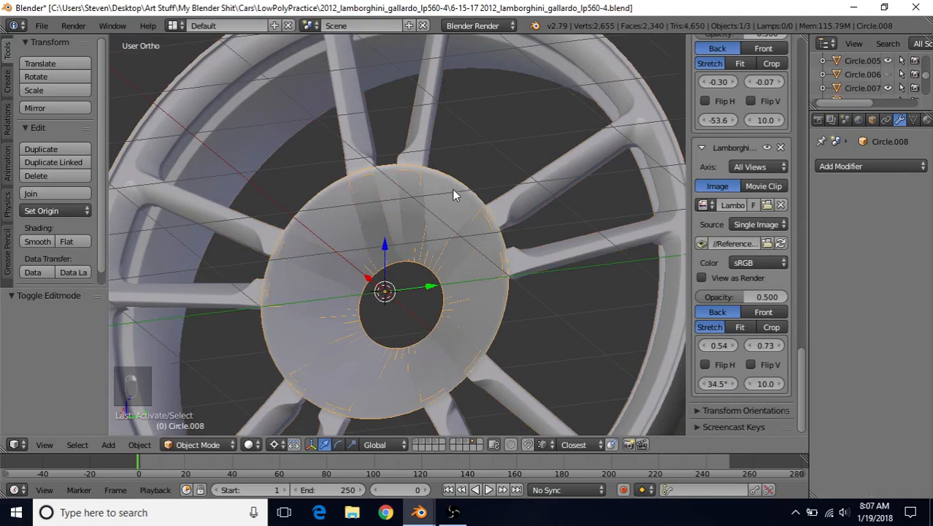
pyautogui.moveTo(452, 190); pyautogui.dragTo(457, 197, button='middle')
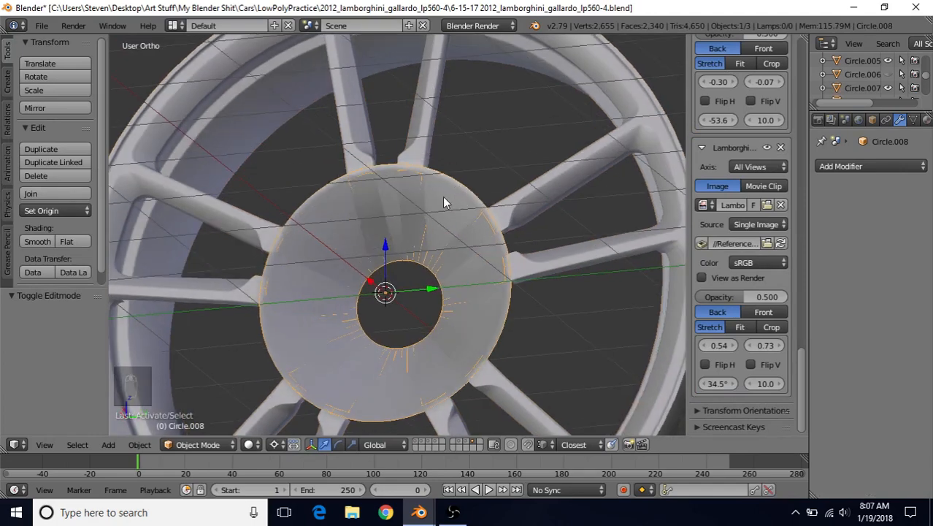
pyautogui.press('h')
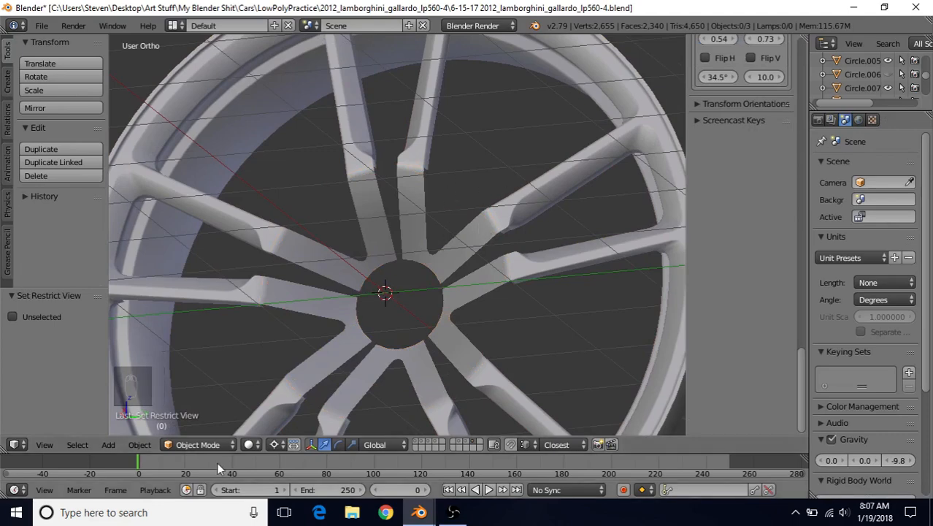
pyautogui.moveTo(334, 235); pyautogui.dragTo(408, 149, button='middle')
pyautogui.scroll(-2, 428, 277)
pyautogui.scroll(2, 276, 266)
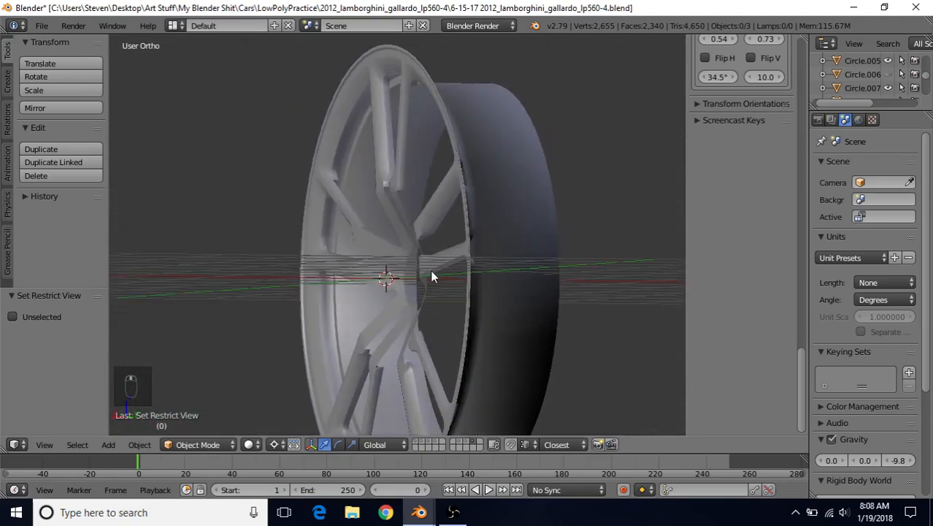
pyautogui.moveTo(398, 243); pyautogui.dragTo(470, 266, button='middle')
pyautogui.scroll(3, 469, 269)
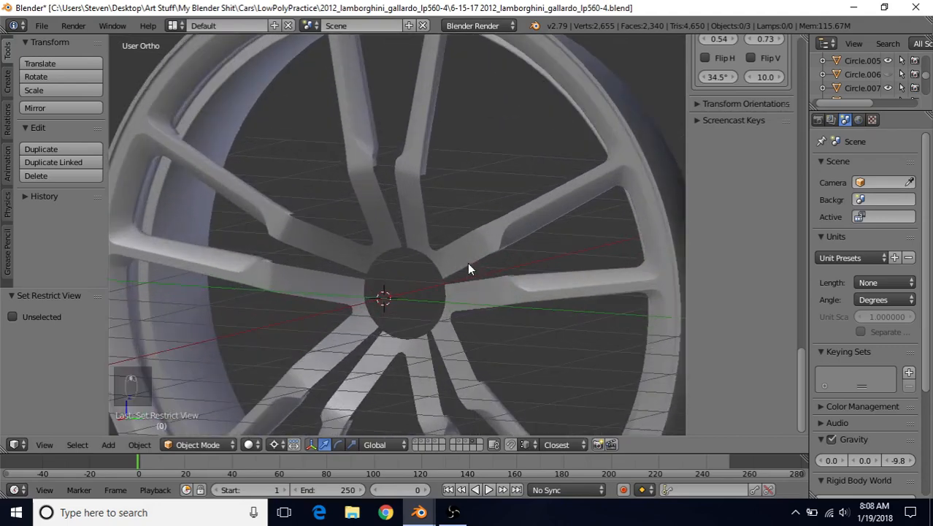
# Step: Unhide the hub cone, keep the other hub object hidden, and shift the cone's inner ring by -0.402 along X
pyautogui.hotkey('alt', 'h')
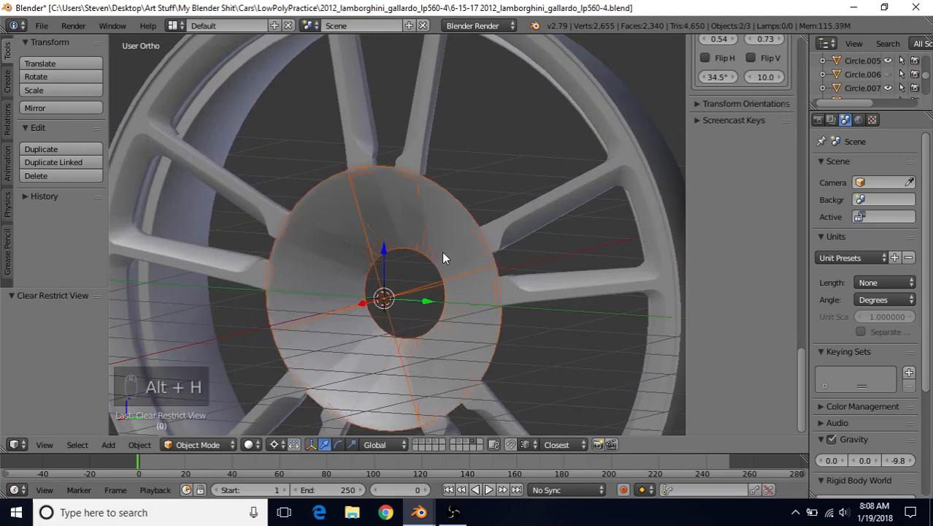
pyautogui.rightClick(385, 294)
pyautogui.press('h')
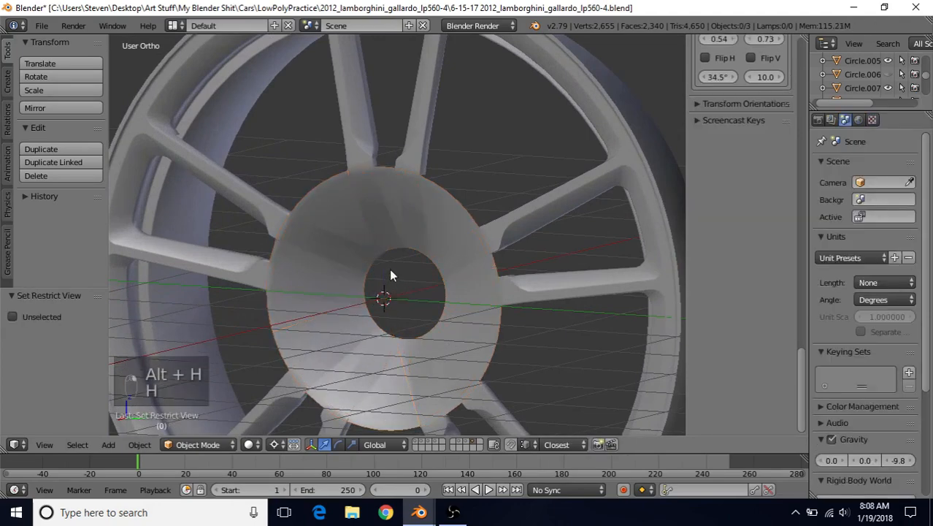
pyautogui.rightClick(442, 201)
pyautogui.press('Tab')
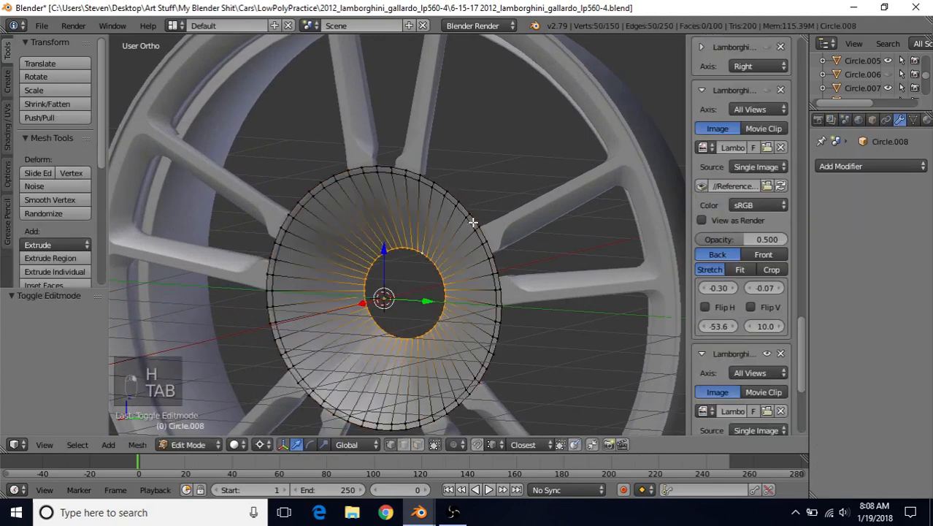
pyautogui.moveTo(426, 259); pyautogui.dragTo(372, 290, button='middle')
pyautogui.moveTo(346, 303); pyautogui.dragTo(383, 296)
pyautogui.moveTo(383, 296); pyautogui.dragTo(433, 281, button='middle')
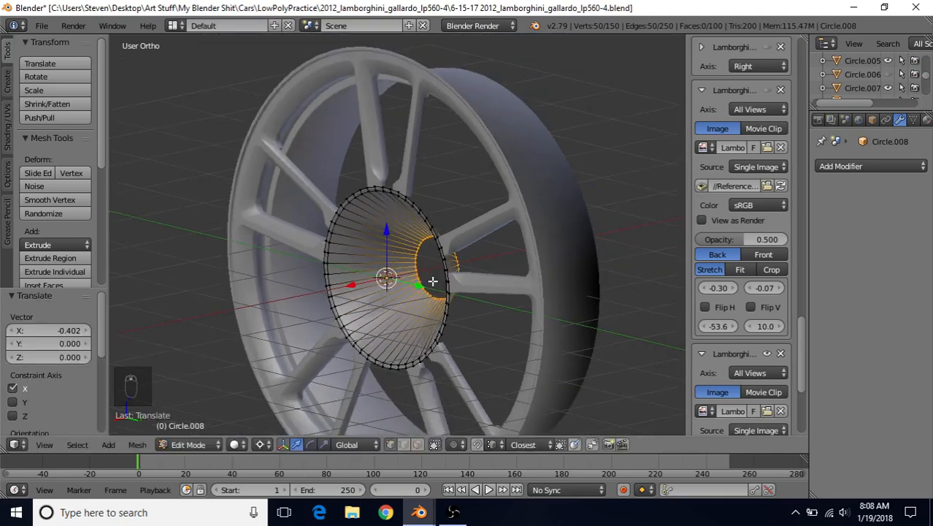
# Step: Hide the hub cone to inspect the spokes, and undo the hiding
pyautogui.press('Tab')
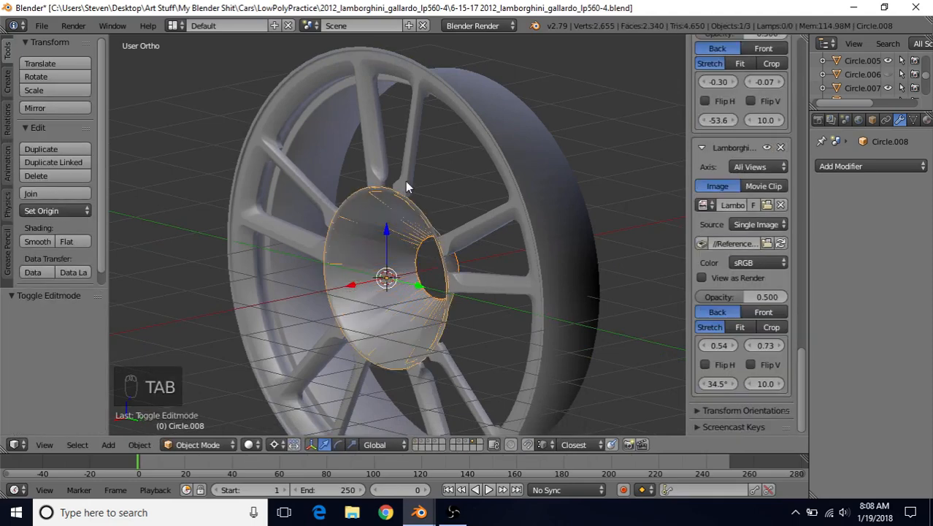
pyautogui.press('h')
pyautogui.moveTo(408, 202); pyautogui.dragTo(603, 254, button='middle')
pyautogui.moveTo(347, 244)
pyautogui.mouseDown(button='middle')
pyautogui.moveTo(417, 244)
pyautogui.moveTo(254, 254)
pyautogui.moveTo(342, 257)
pyautogui.mouseUp(button='middle')
pyautogui.press('Tab')
pyautogui.hotkey('ctrl', 'z')
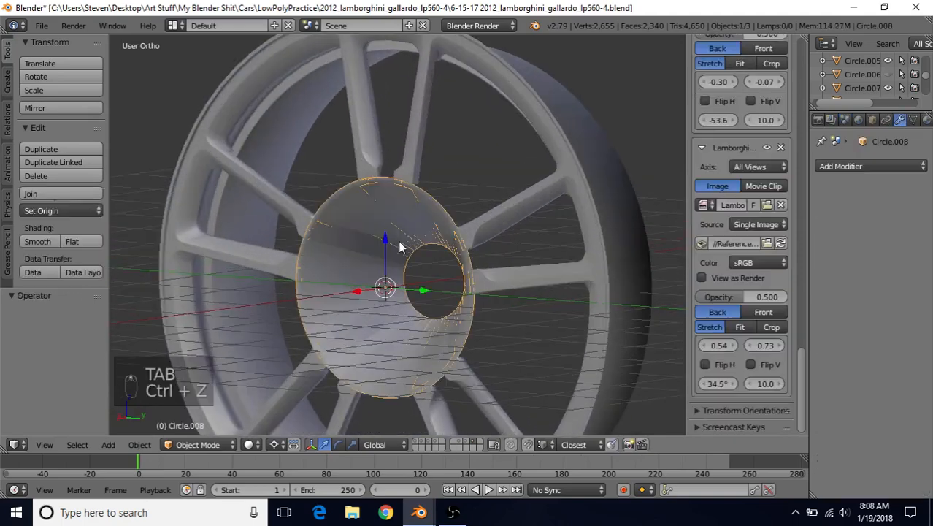
# Step: Undo the recent edits to the hub cone and move its inner ring forward along X
pyautogui.press('Tab')
pyautogui.moveTo(398, 240); pyautogui.dragTo(433, 251, button='middle')
pyautogui.hotkey('ctrl', 'z')
pyautogui.hotkey('ctrl', 'z')
pyautogui.hotkey('ctrl', 'z')
pyautogui.hotkey('ctrl', 'z')
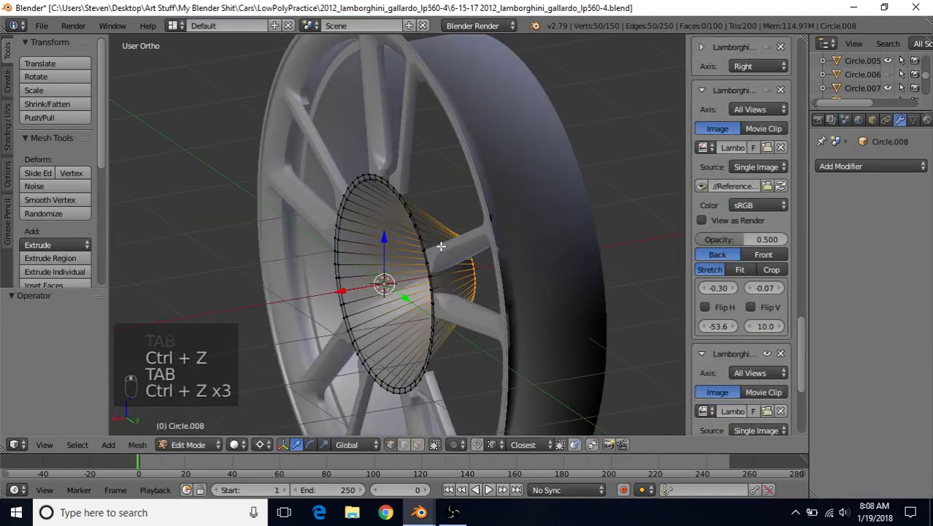
pyautogui.moveTo(344, 291); pyautogui.dragTo(312, 292)
pyautogui.press('Tab')
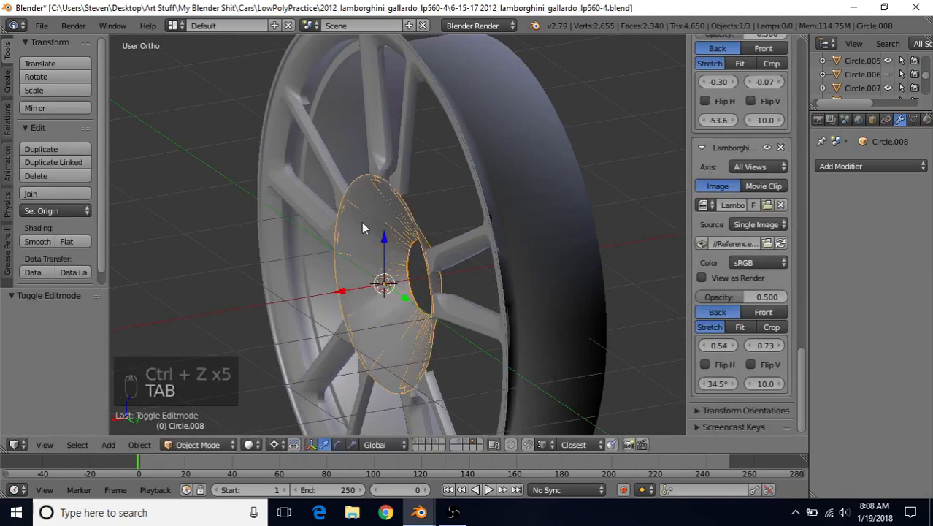
# Step: Check the spokes with the hub cone hidden, and bring back the cone while keeping the other hub object hidden
pyautogui.press('h')
pyautogui.moveTo(381, 212); pyautogui.dragTo(444, 208, button='middle')
pyautogui.hotkey('alt', 'h')
pyautogui.rightClick(386, 276)
pyautogui.press('h')
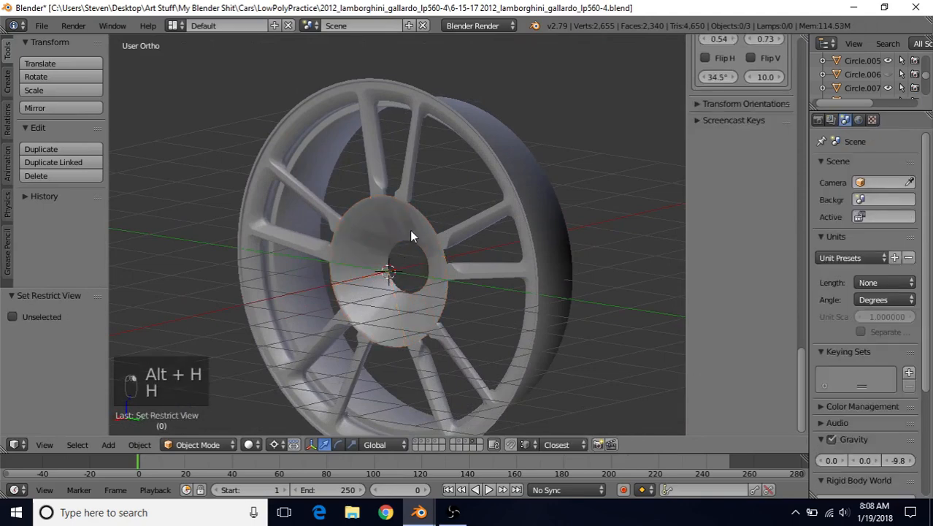
pyautogui.rightClick(412, 231)
pyautogui.press('Tab')
pyautogui.scroll(4, 413, 231)
pyautogui.moveTo(362, 283); pyautogui.dragTo(391, 214, button='middle')
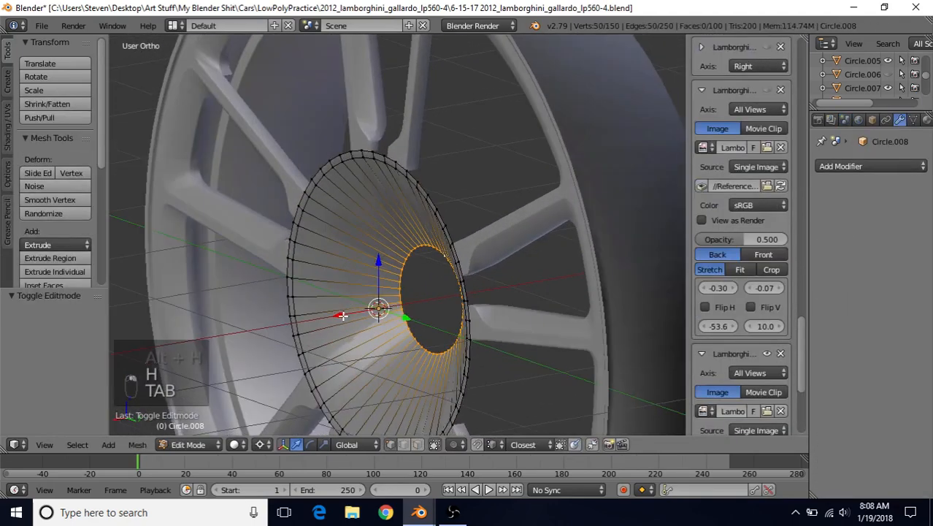
# Step: Hide the hub cone again and inspect the angled inner sections of the spokes
pyautogui.press('Tab')
pyautogui.press('h')
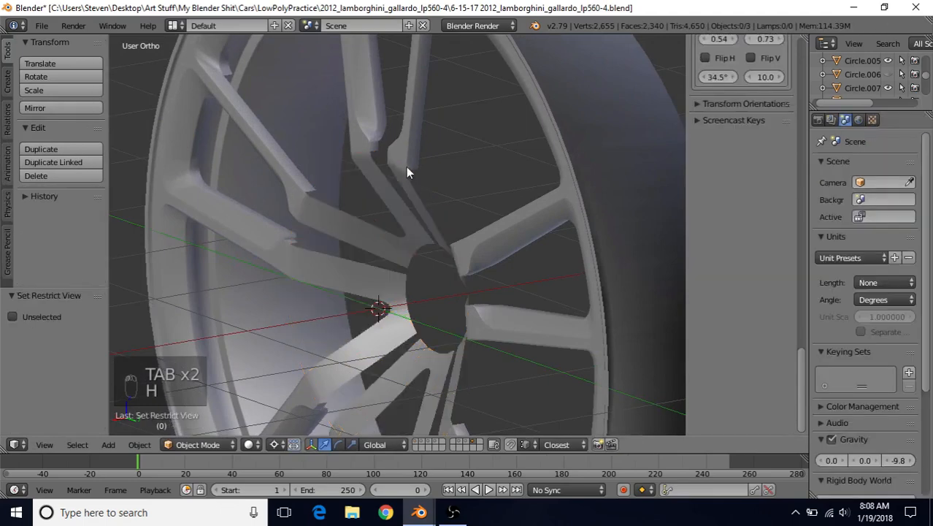
pyautogui.scroll(-4, 403, 219)
pyautogui.moveTo(401, 244)
pyautogui.mouseDown(button='middle')
pyautogui.moveTo(519, 233)
pyautogui.moveTo(404, 262)
pyautogui.moveTo(444, 208)
pyautogui.moveTo(494, 231)
pyautogui.moveTo(472, 222)
pyautogui.moveTo(471, 183)
pyautogui.moveTo(367, 181)
pyautogui.moveTo(266, 273)
pyautogui.moveTo(450, 210)
pyautogui.moveTo(410, 242)
pyautogui.moveTo(326, 281)
pyautogui.moveTo(393, 239)
pyautogui.mouseUp(button='middle')
pyautogui.scroll(5, 306, 256)
pyautogui.scroll(-4, 414, 247)
pyautogui.press('Tab')
# Step: Unhide only the hub cone and shift its inner ring about 0.063 along X
pyautogui.hotkey('alt', 'h')
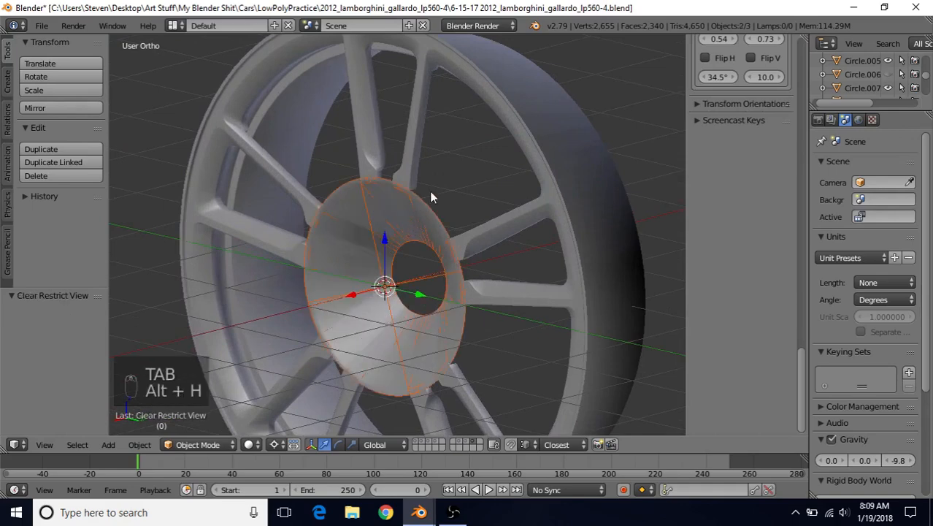
pyautogui.click(427, 205)
pyautogui.press('h')
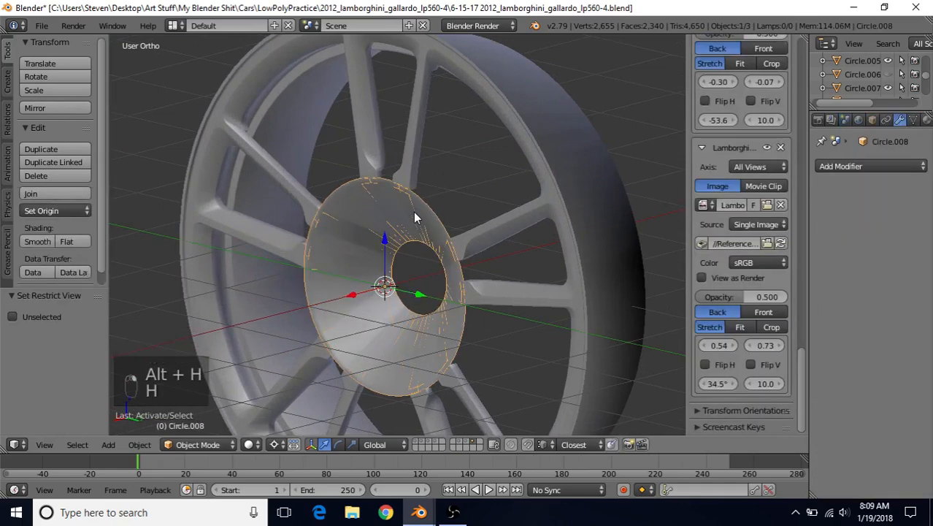
pyautogui.press('Tab')
pyautogui.moveTo(355, 285); pyautogui.dragTo(346, 294)
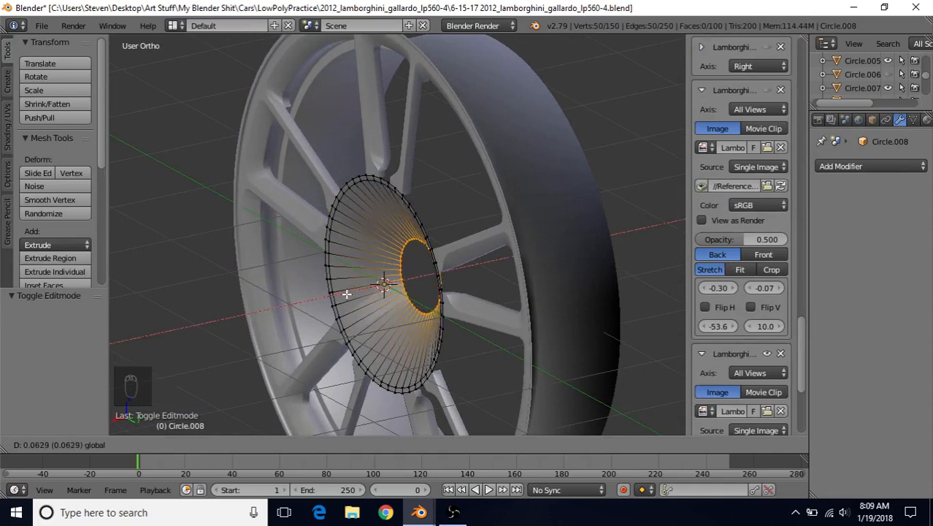
pyautogui.click(346, 294)
pyautogui.press('Tab')
# Step: Hide the hub cone and open the spoke mesh for editing in the right-side view
pyautogui.scroll(-3, 358, 271)
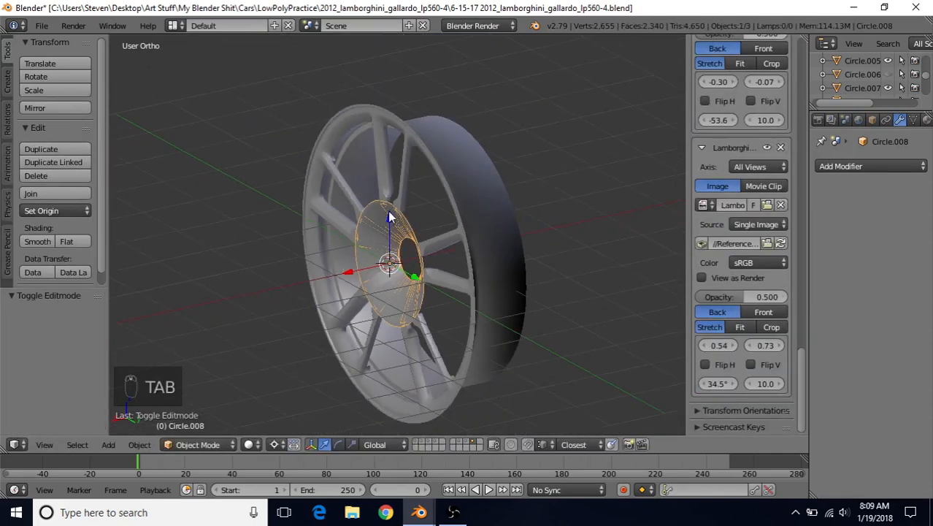
pyautogui.press('h')
pyautogui.rightClick(397, 205)
pyautogui.moveTo(405, 282); pyautogui.dragTo(590, 236, button='middle')
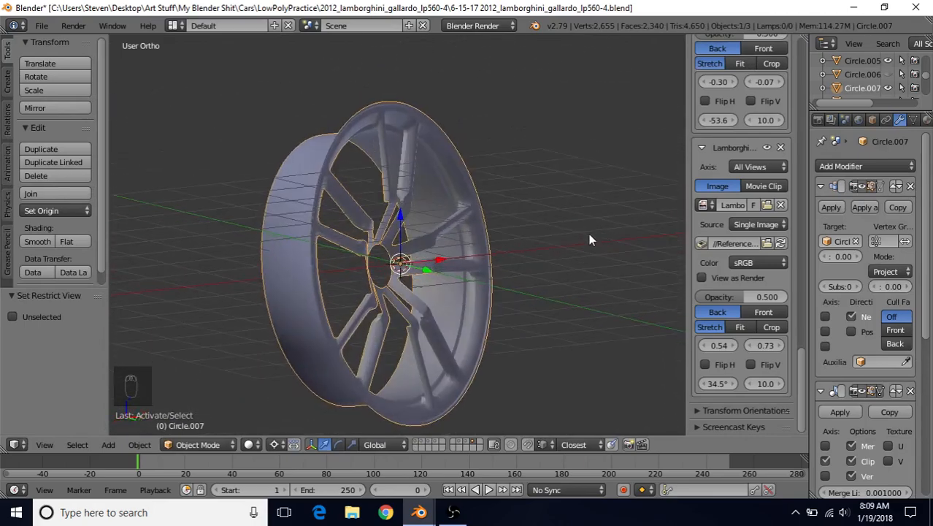
pyautogui.moveTo(407, 257); pyautogui.dragTo(389, 267, button='middle')
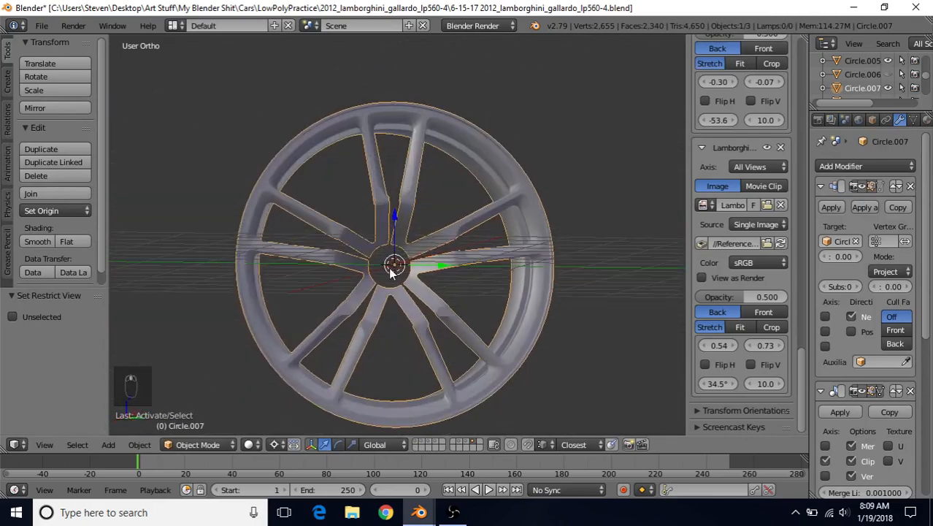
pyautogui.scroll(4, 389, 264)
pyautogui.press('Tab')
pyautogui.press('KP_3')
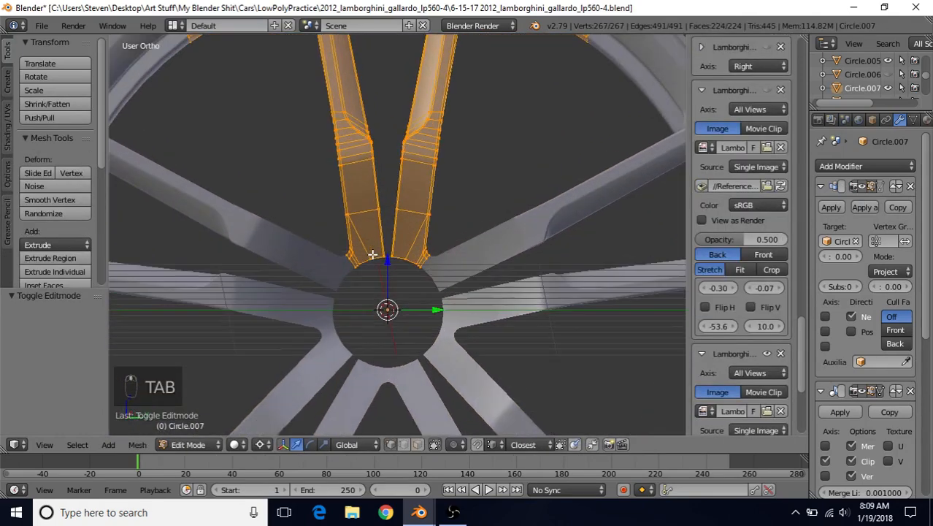
# Step: In wireframe shading, add a single loop cut across the spoke's front face just above the upper wheel bolt
pyautogui.scroll(4, 373, 252)
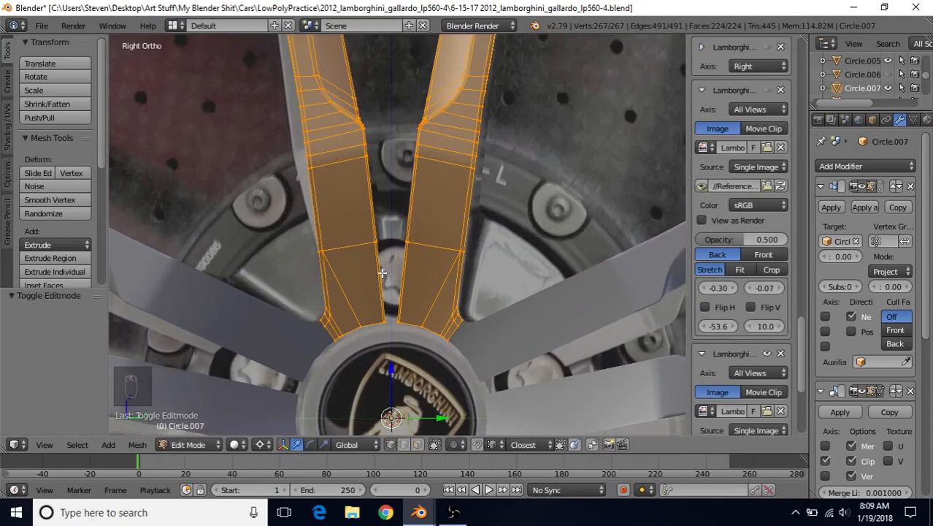
pyautogui.press('z')
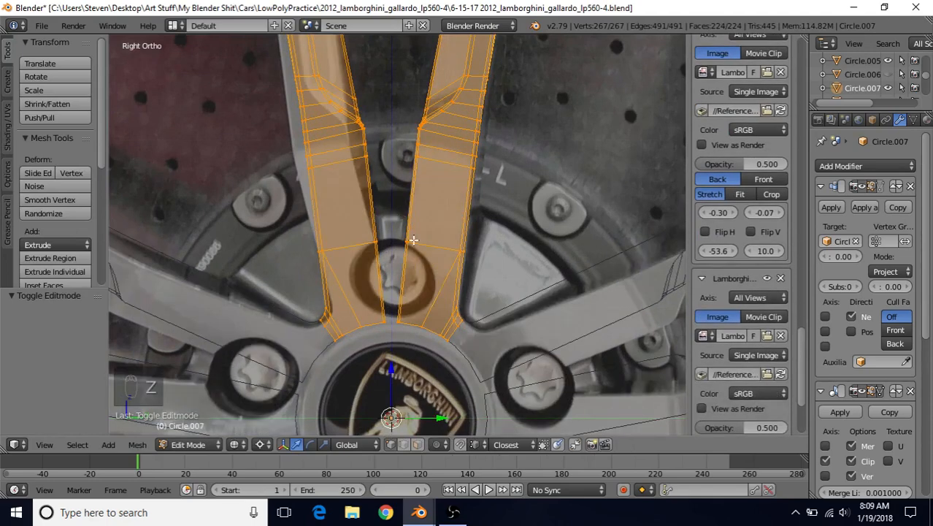
pyautogui.scroll(2, 417, 288)
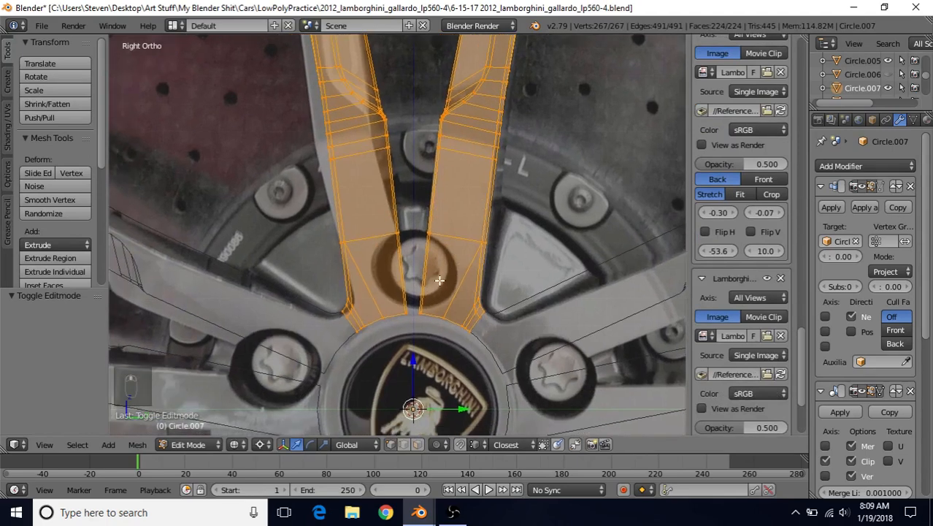
pyautogui.hotkey('ctrl', 'r')
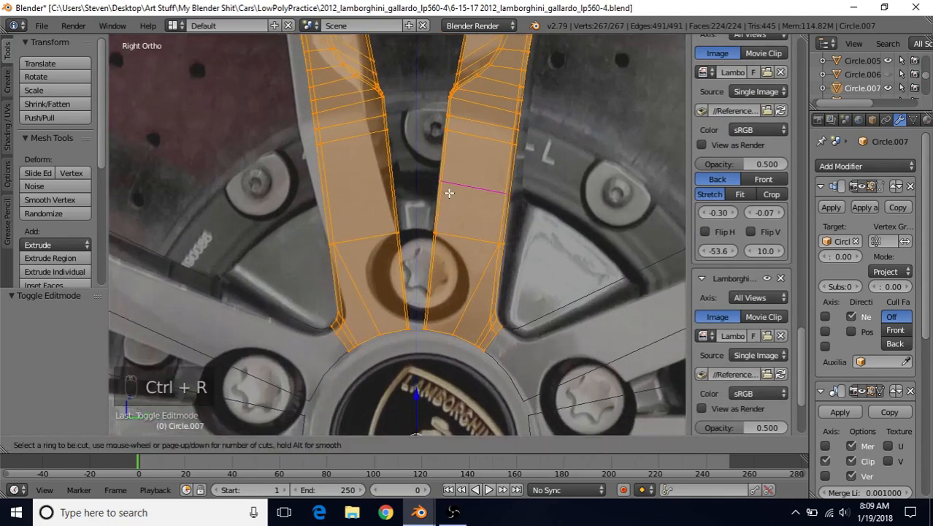
pyautogui.click(449, 193)
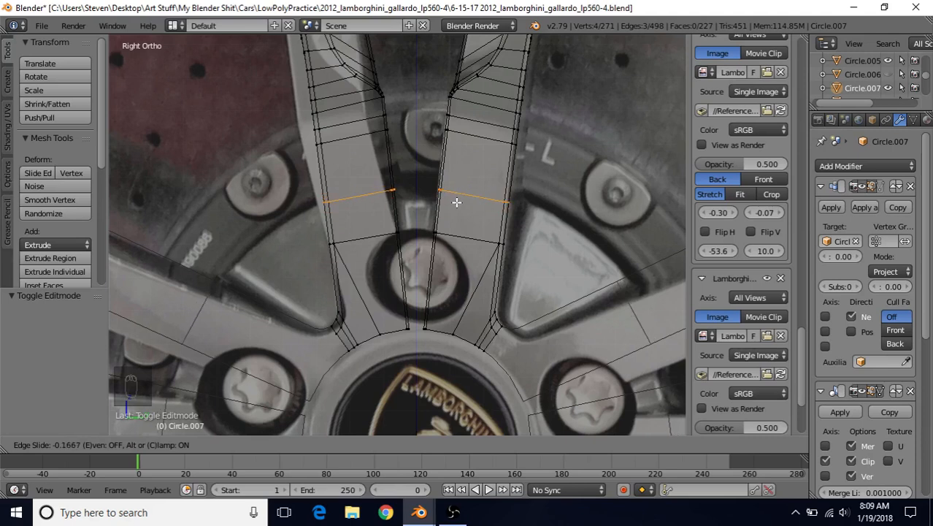
pyautogui.click(457, 198)
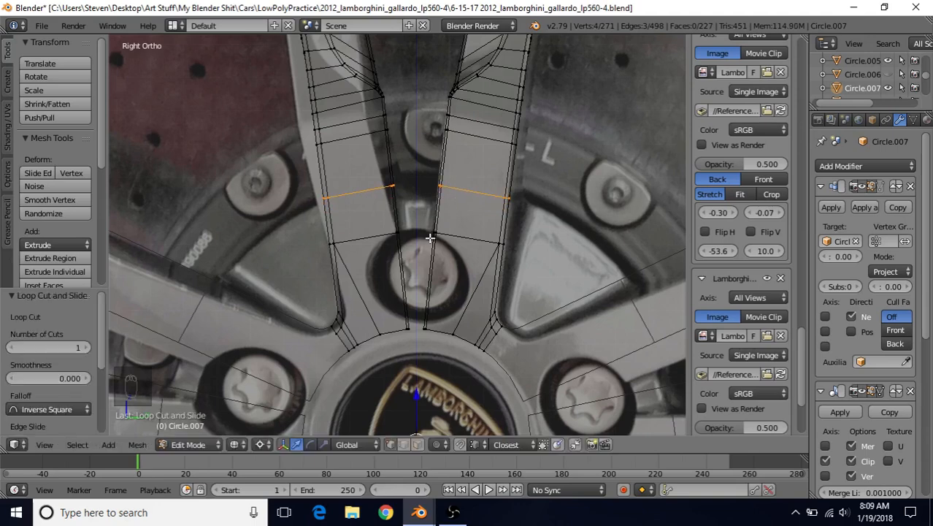
# Step: Extrude the spoke's two inner edges between the new loop cut and the hub, and move them about 0.103 along Y to the mirror centerline
pyautogui.keyDown('shift'); pyautogui.moveTo(430, 238); pyautogui.dragTo(403, 259, button='middle'); pyautogui.keyUp('shift')
pyautogui.rightClick(392, 203)
pyautogui.keyDown('shift'); pyautogui.rightClick(387, 249); pyautogui.keyUp('shift')
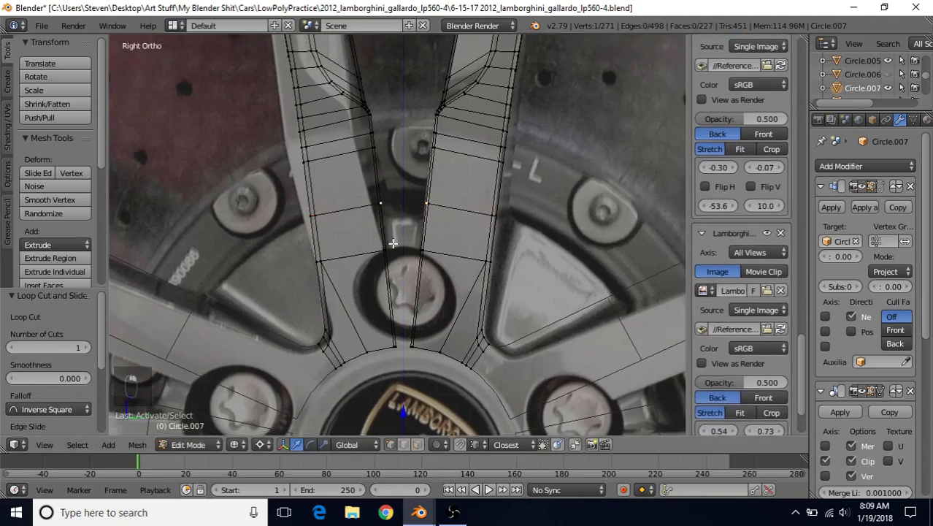
pyautogui.keyDown('shift'); pyautogui.rightClick(405, 344); pyautogui.keyUp('shift')
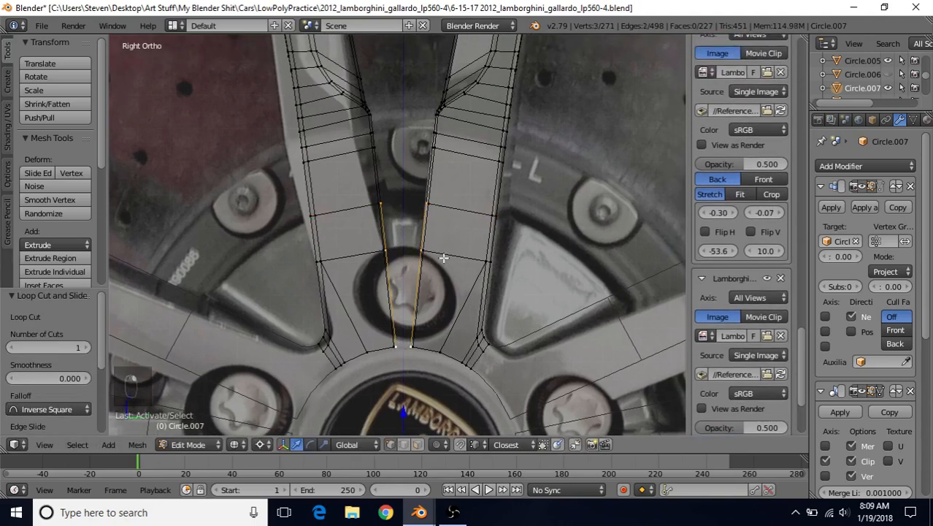
pyautogui.keyDown('shift'); pyautogui.moveTo(443, 258); pyautogui.dragTo(457, 250, button='middle'); pyautogui.keyUp('shift')
pyautogui.press('e')
pyautogui.rightClick(461, 214)
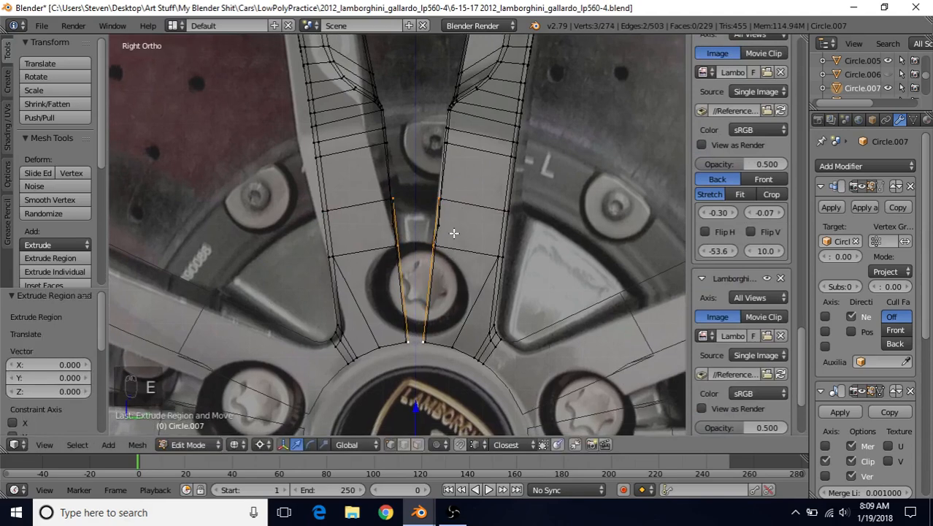
pyautogui.keyDown('shift'); pyautogui.moveTo(464, 333); pyautogui.dragTo(463, 269, button='middle'); pyautogui.keyUp('shift')
pyautogui.moveTo(458, 376); pyautogui.dragTo(422, 380)
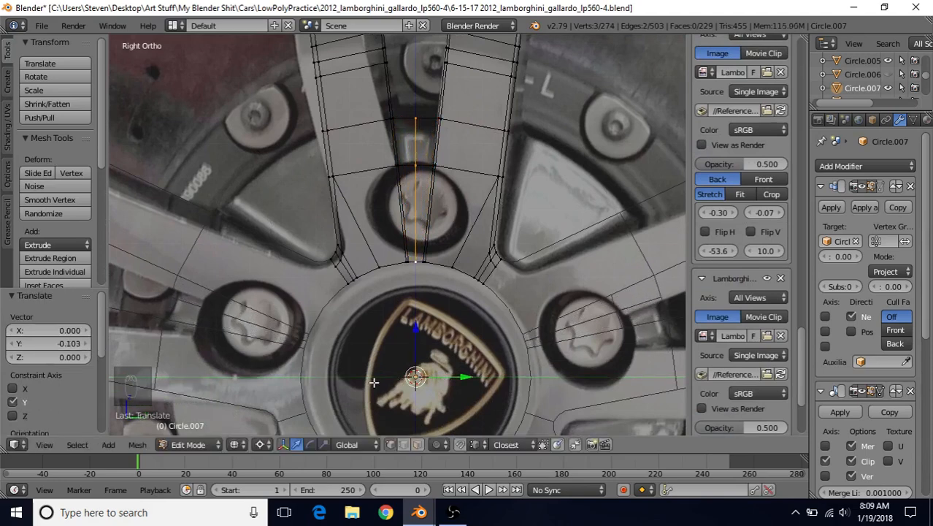
# Step: Move the extruded center edges another -0.049 along Y with a Median Point pivot, then restore the 3D Cursor pivot
pyautogui.click(267, 448)
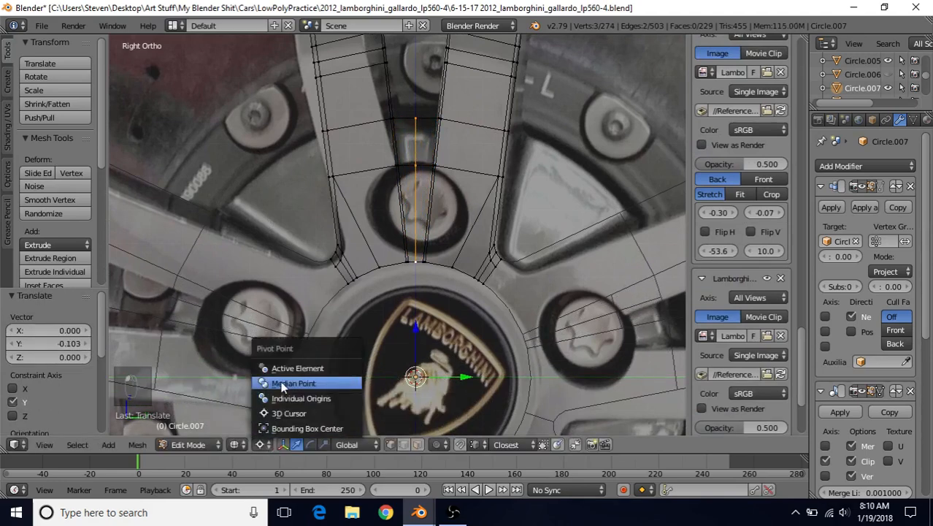
pyautogui.click(279, 384)
pyautogui.moveTo(460, 184); pyautogui.dragTo(443, 188)
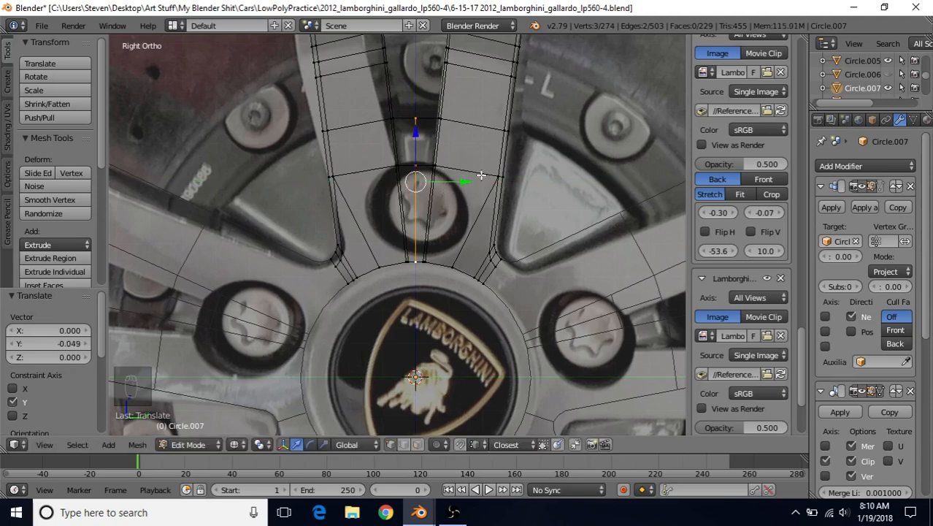
pyautogui.click(262, 444)
pyautogui.click(275, 413)
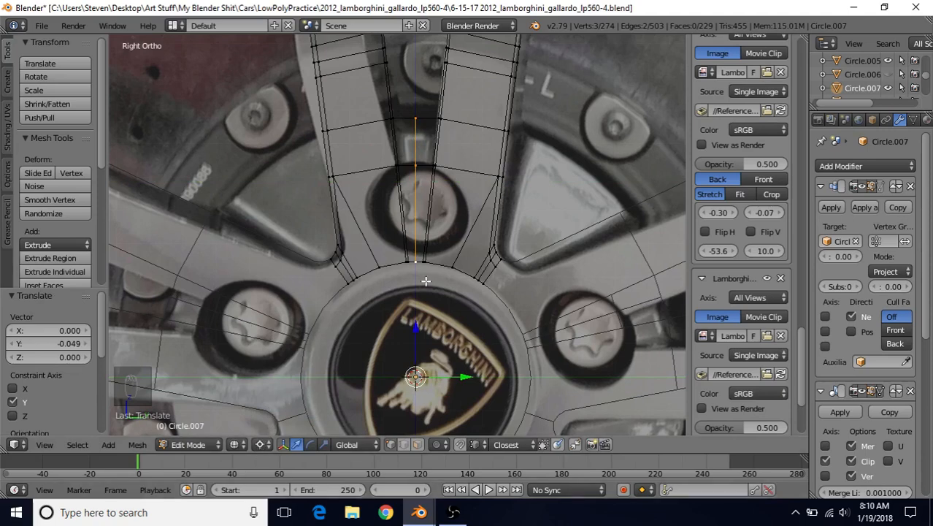
# Step: Select the vertex path along the spoke's hub-side arc and round it around the 3D cursor with To Sphere at factor 1
pyautogui.keyDown('shift'); pyautogui.moveTo(426, 280); pyautogui.dragTo(351, 337, button='middle'); pyautogui.keyUp('shift')
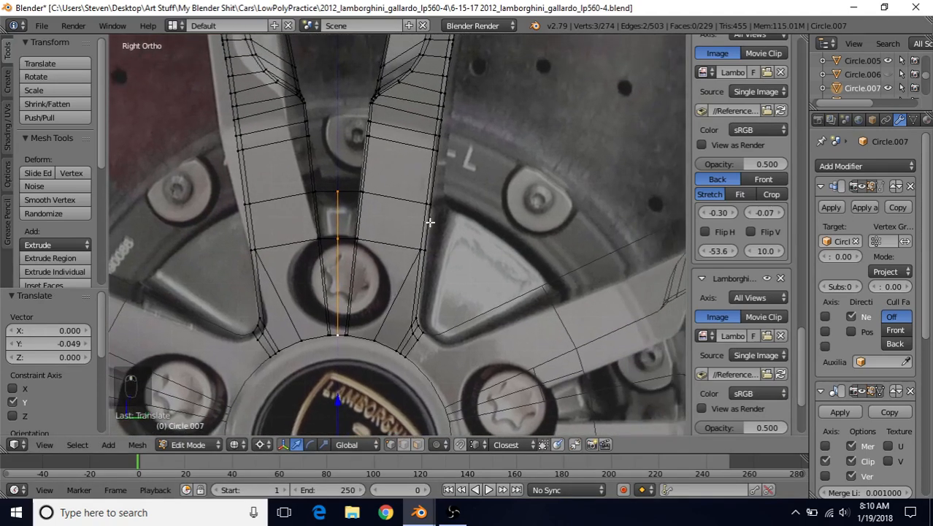
pyautogui.scroll(-2, 383, 271)
pyautogui.scroll(4, 383, 275)
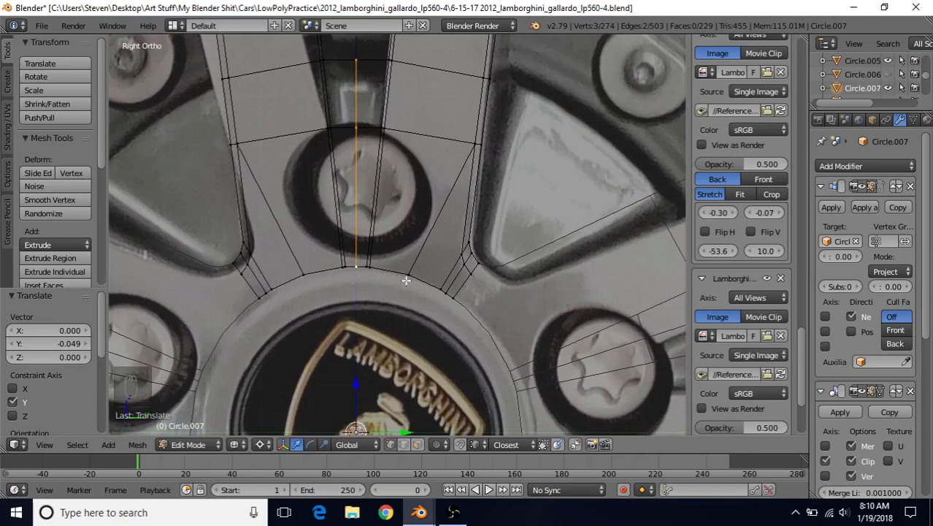
pyautogui.rightClick(364, 268)
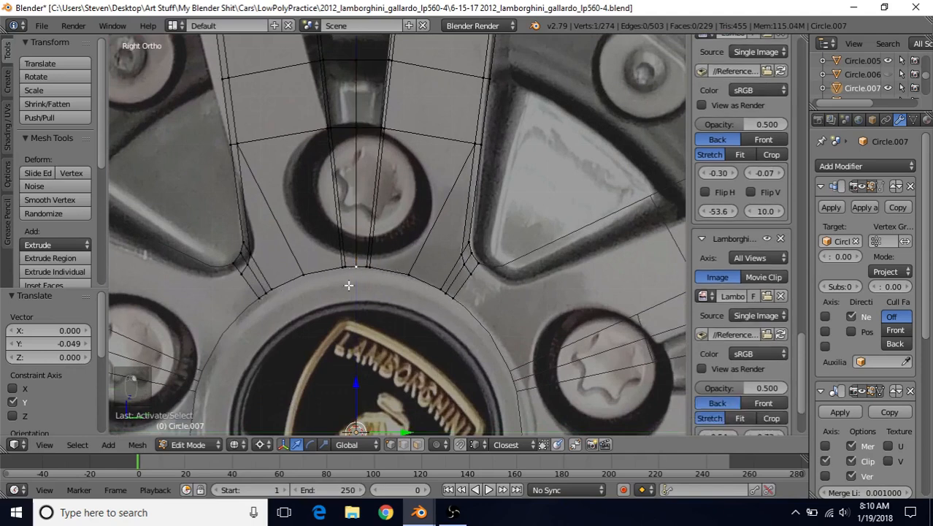
pyautogui.keyDown('ctrl'); pyautogui.rightClick(454, 298); pyautogui.keyUp('ctrl')
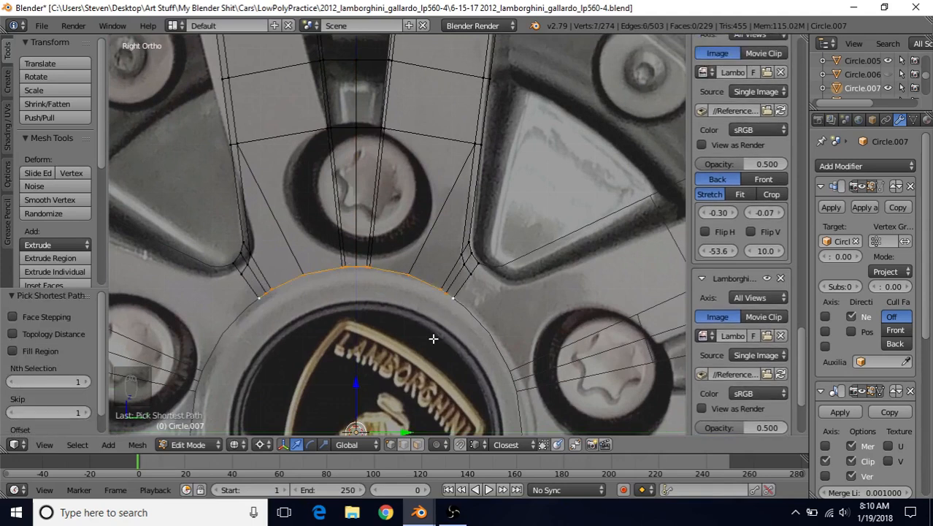
pyautogui.hotkey('alt', 'shift', 's')
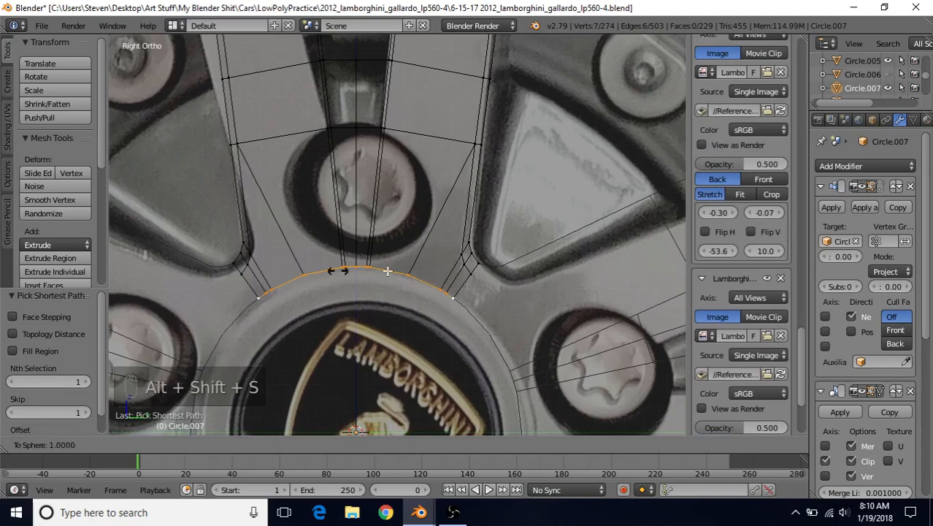
pyautogui.click(451, 313)
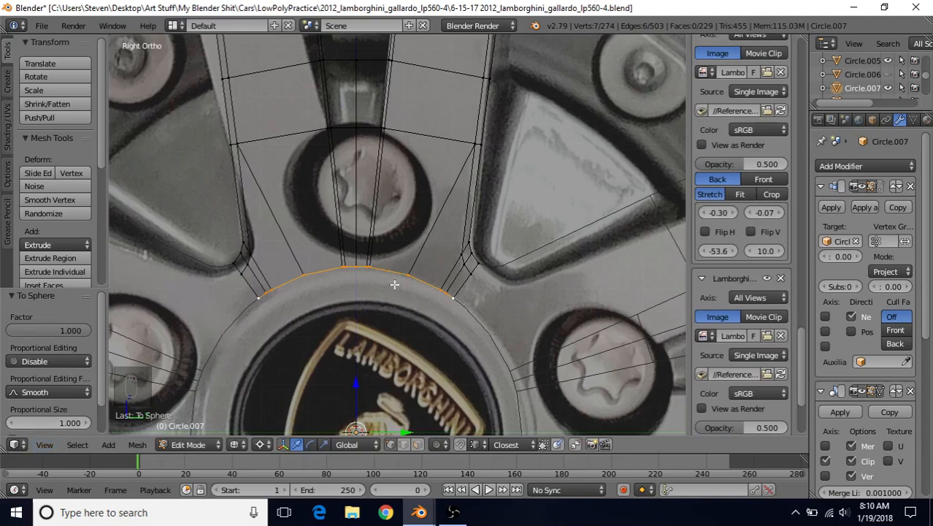
pyautogui.hotkey('alt', 'shift', 's')
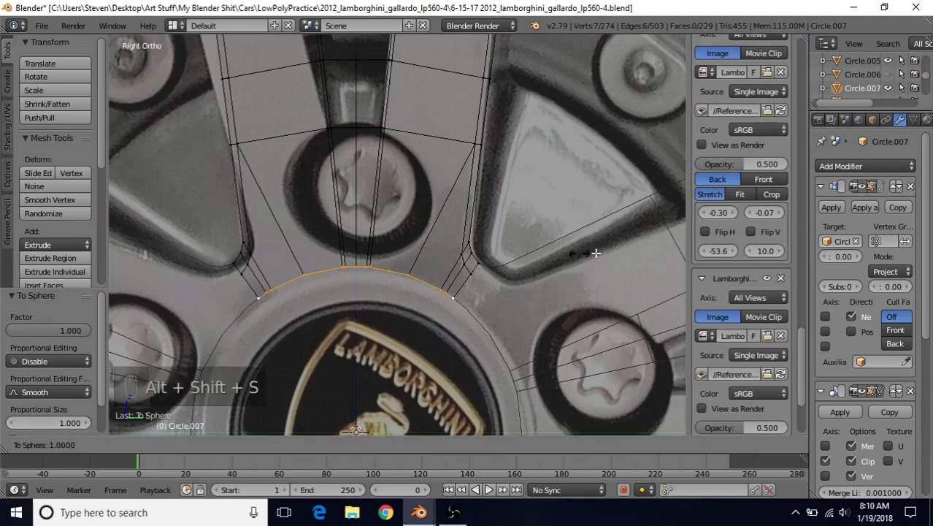
pyautogui.click(527, 286)
# Step: Examine the bridged spoke bases and rounded hub opening in solid shading from several angles in Object Mode
pyautogui.scroll(-3, 409, 295)
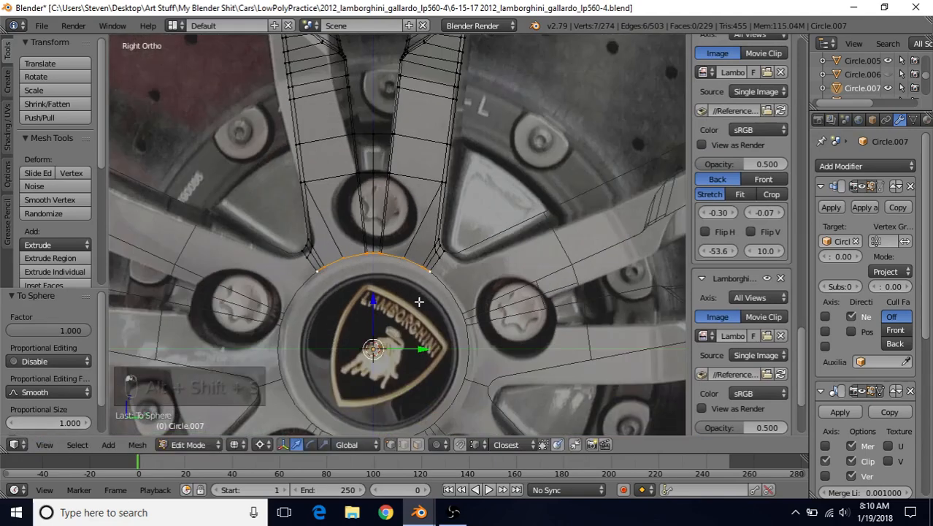
pyautogui.press('z')
pyautogui.scroll(-2, 451, 281)
pyautogui.scroll(-2, 451, 276)
pyautogui.press('Tab')
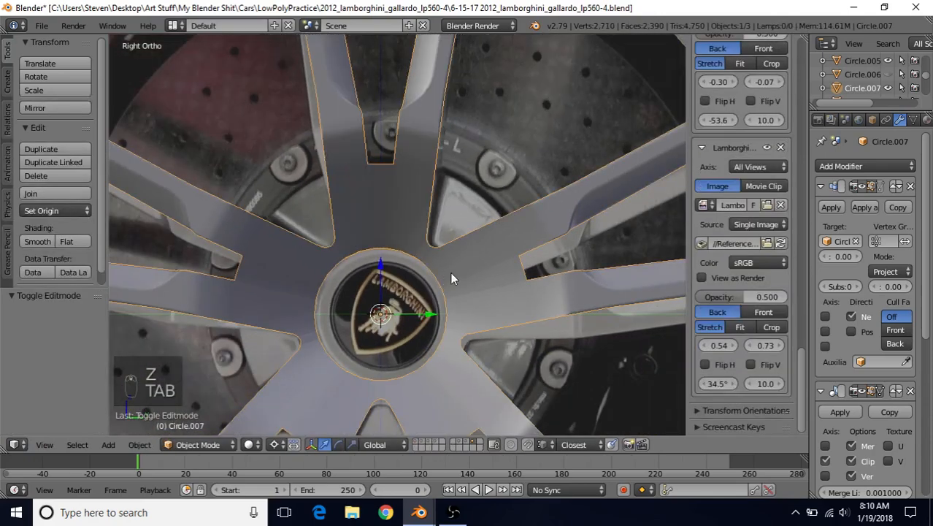
pyautogui.moveTo(449, 272); pyautogui.dragTo(396, 250, button='middle')
pyautogui.scroll(4, 433, 217)
pyautogui.press('Tab')
pyautogui.press('Tab')
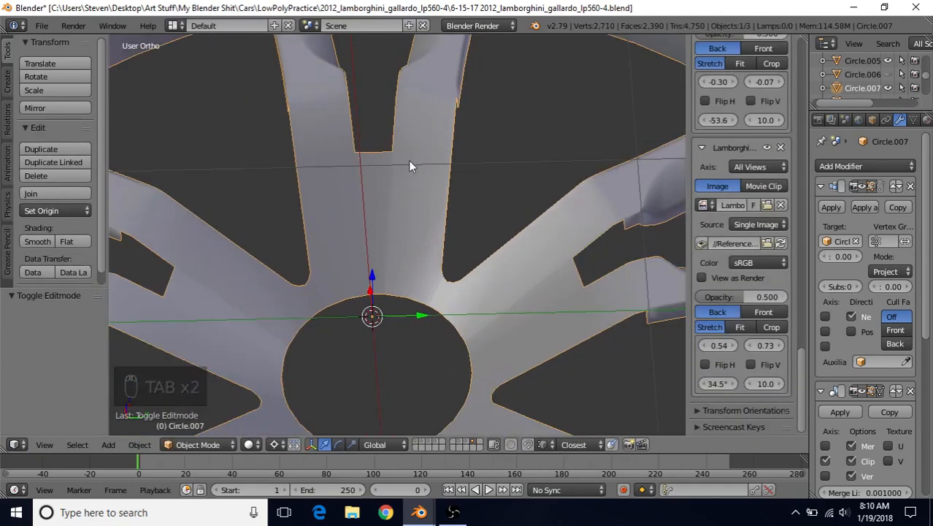
pyautogui.scroll(-1, 408, 160)
pyautogui.moveTo(408, 160); pyautogui.dragTo(425, 304, button='middle')
pyautogui.scroll(-4, 409, 237)
pyautogui.scroll(2, 392, 261)
pyautogui.scroll(4, 425, 302)
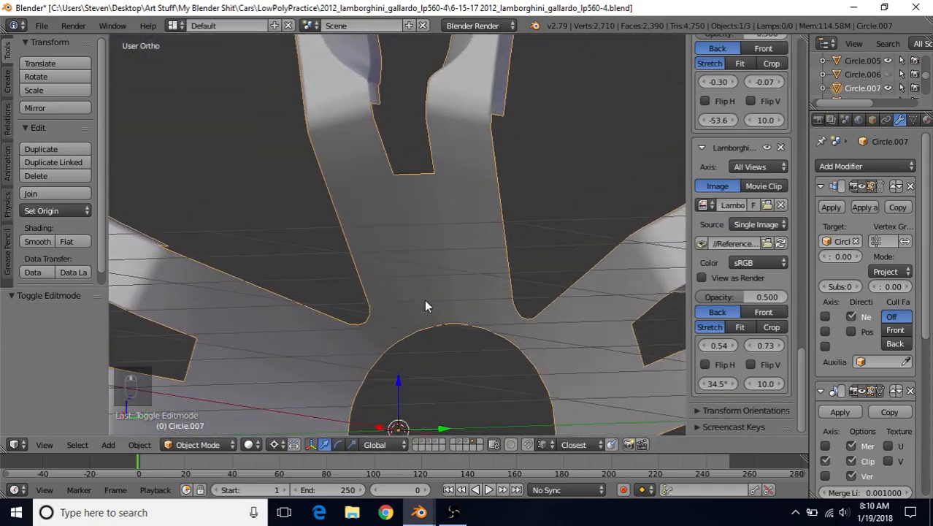
# Step: In right-side wireframe editing, merge the two nearly coincident vertices at the top edge of the upper wheel bolt at the last selected one
pyautogui.press('Tab')
pyautogui.press('KP_3')
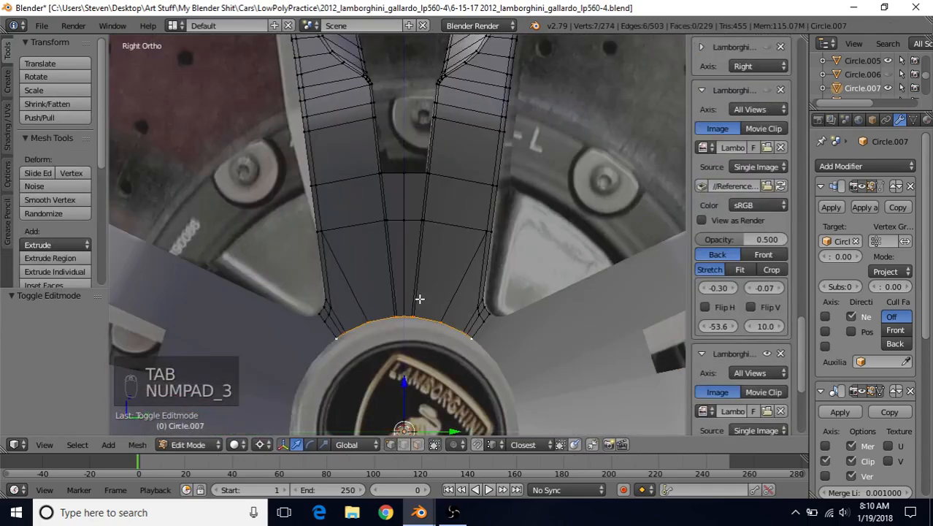
pyautogui.scroll(2, 445, 215)
pyautogui.press('z')
pyautogui.scroll(2, 462, 179)
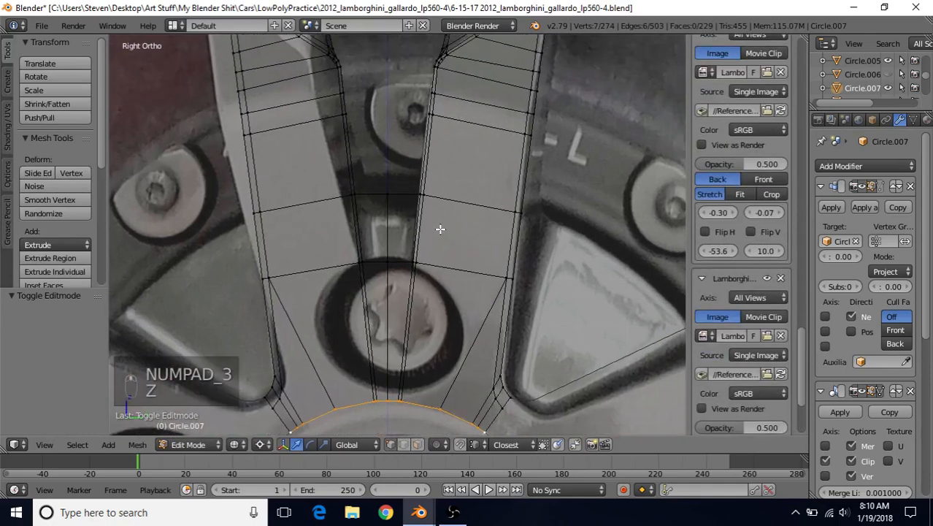
pyautogui.scroll(2, 434, 239)
pyautogui.keyDown('shift'); pyautogui.moveTo(429, 248); pyautogui.dragTo(435, 151, button='middle'); pyautogui.keyUp('shift')
pyautogui.scroll(1, 415, 202)
pyautogui.scroll(1, 414, 202)
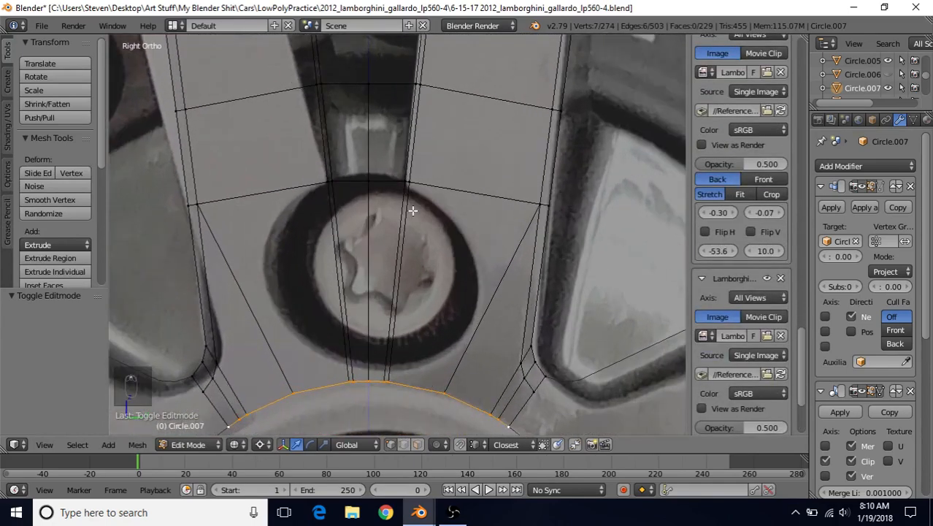
pyautogui.rightClick(410, 181)
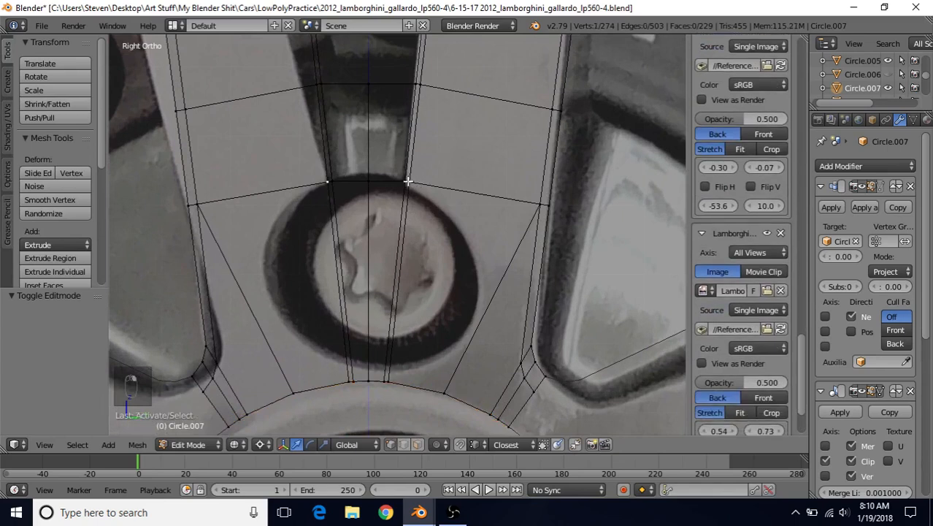
pyautogui.keyDown('shift'); pyautogui.moveTo(430, 260); pyautogui.dragTo(440, 253, button='middle'); pyautogui.keyUp('shift')
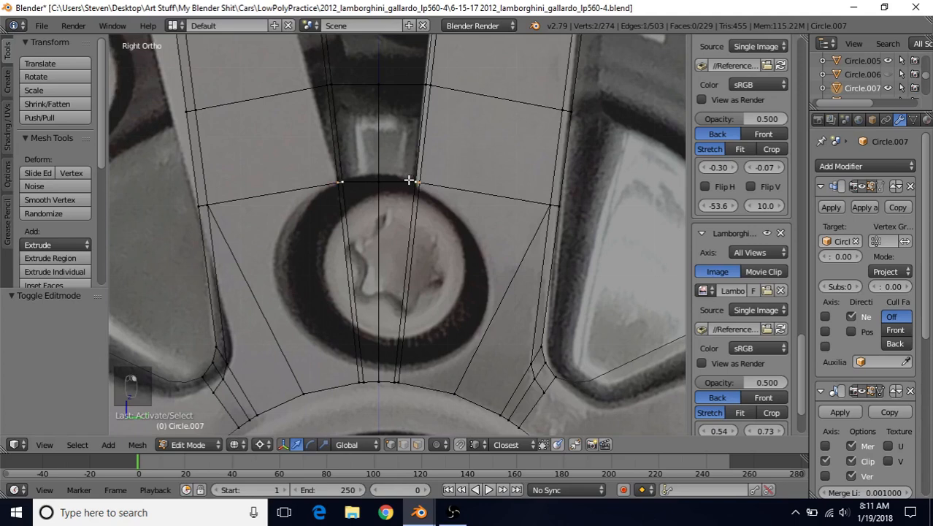
pyautogui.hotkey('alt', 'm')
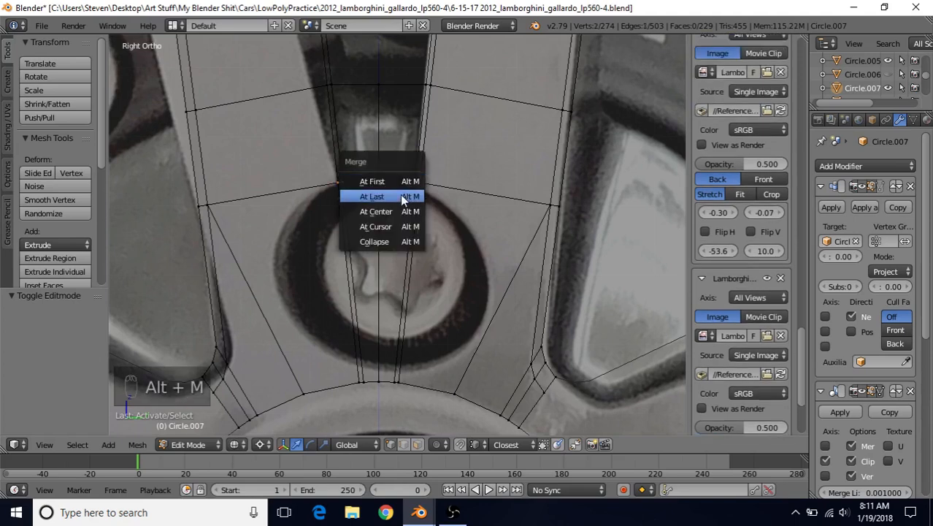
pyautogui.click(400, 195)
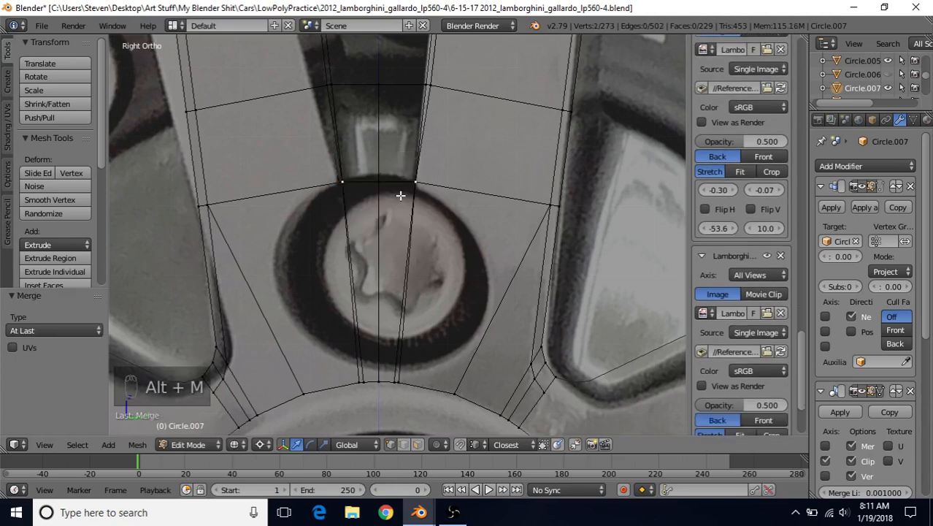
# Step: Repeat the At Last merge on the doubled vertices at the hub arc below the upper wheel bolt, and clear the selection
pyautogui.keyDown('shift'); pyautogui.rightClick(394, 382); pyautogui.keyUp('shift')
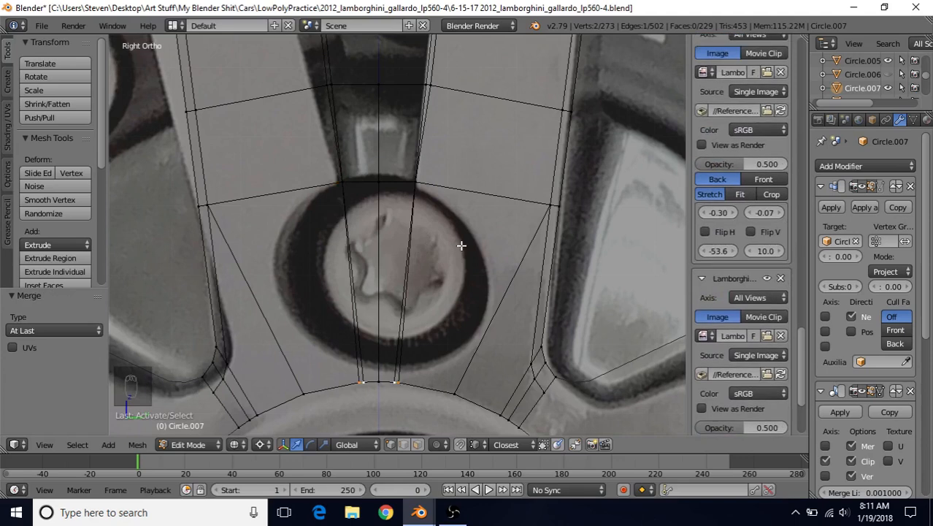
pyautogui.hotkey('shift', 'r')
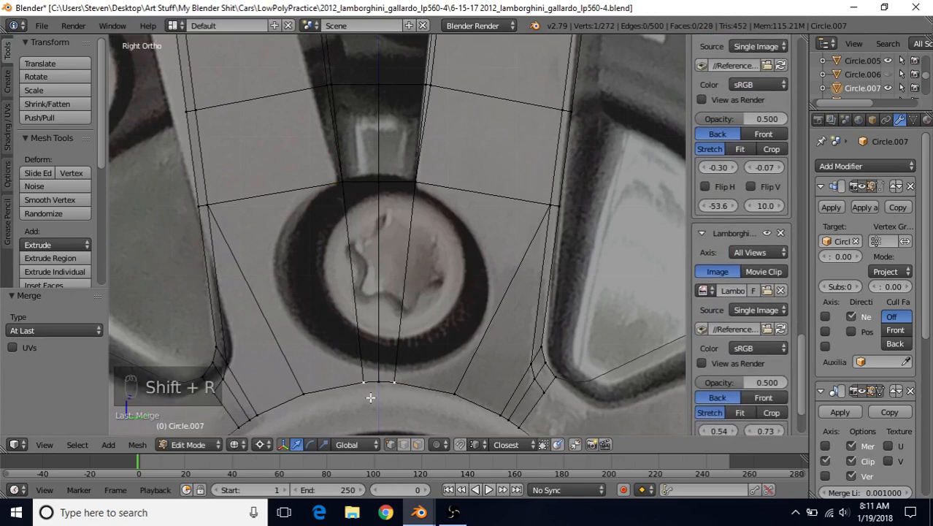
pyautogui.scroll(-2, 431, 311)
pyautogui.press('a')
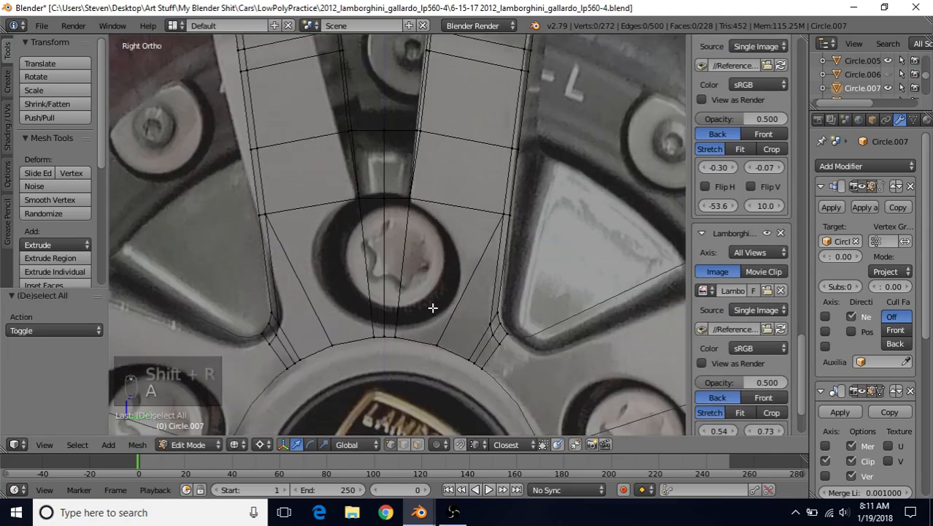
# Step: Inspect the merged spoke bases in Object Mode with solid shading from angled views
pyautogui.press('Tab')
pyautogui.scroll(-2, 432, 313)
pyautogui.press('z')
pyautogui.scroll(-1, 432, 307)
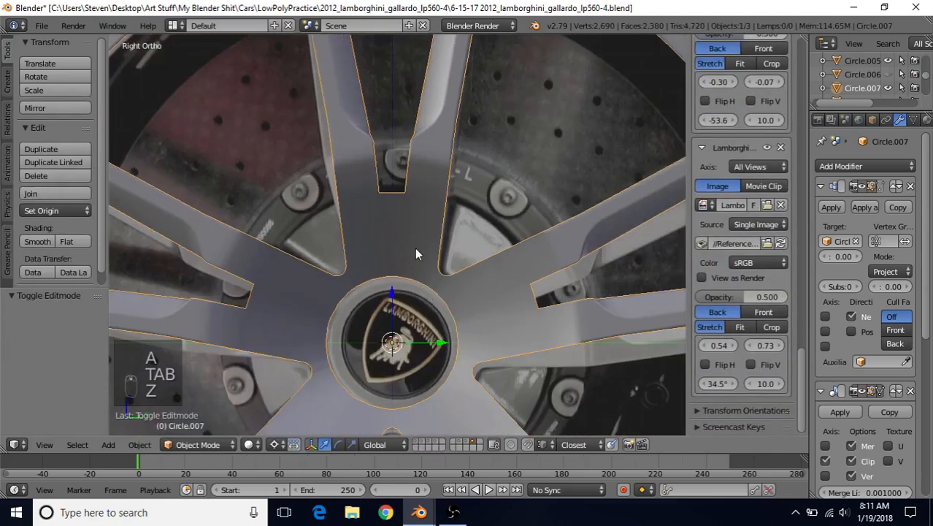
pyautogui.moveTo(417, 254)
pyautogui.mouseDown(button='middle')
pyautogui.moveTo(398, 183)
pyautogui.moveTo(376, 197)
pyautogui.mouseUp(button='middle')
pyautogui.scroll(3, 386, 171)
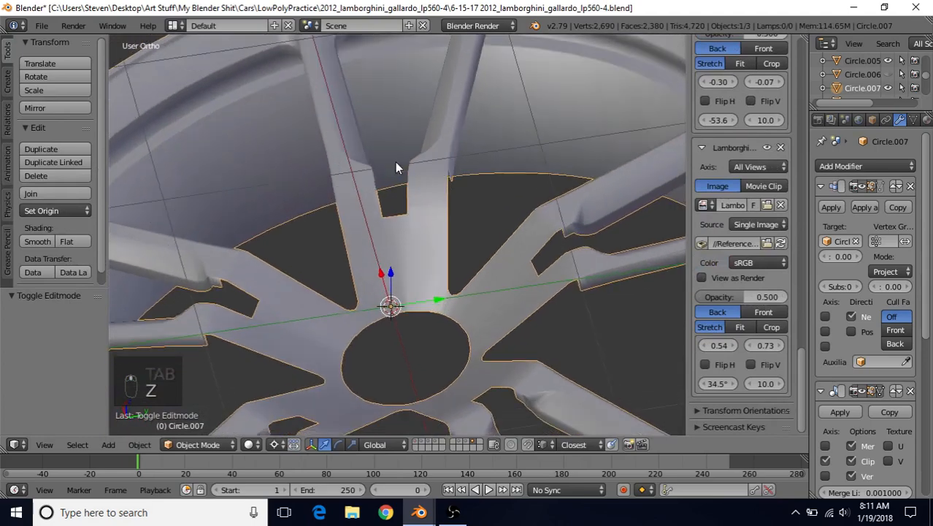
pyautogui.moveTo(396, 164); pyautogui.dragTo(421, 312, button='middle')
# Step: In right-side wireframe editing, slide the hub-arc vertex beside the centre line outward along the arc by a factor of 0.358
pyautogui.press('Tab')
pyautogui.scroll(-3, 410, 301)
pyautogui.rightClick(414, 315)
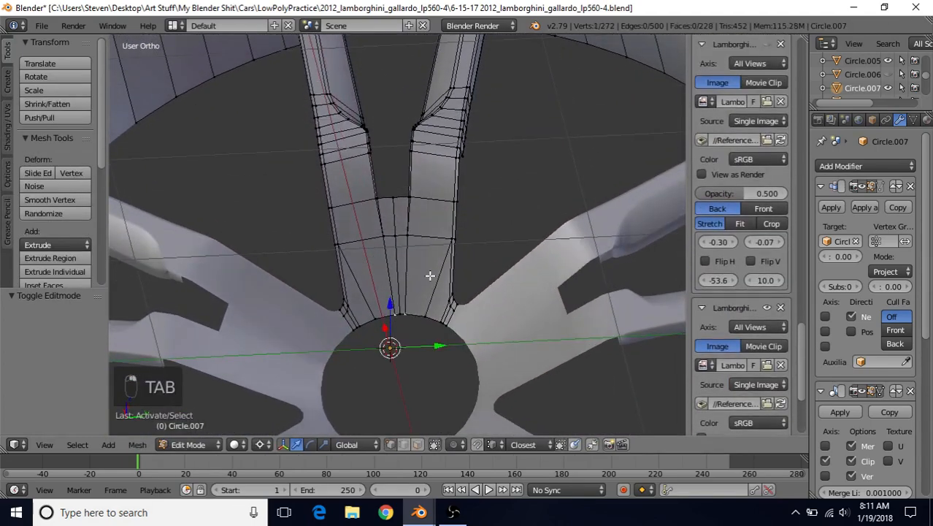
pyautogui.moveTo(430, 275); pyautogui.dragTo(431, 289, button='middle')
pyautogui.scroll(2, 432, 291)
pyautogui.press('KP_3')
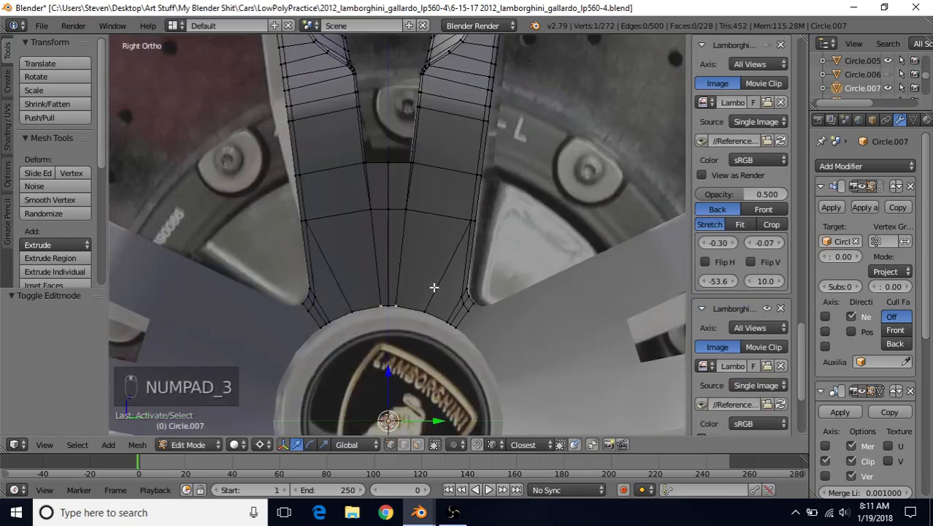
pyautogui.scroll(4, 421, 271)
pyautogui.press('z')
pyautogui.scroll(-3, 418, 358)
pyautogui.keyDown('shift'); pyautogui.moveTo(427, 333); pyautogui.dragTo(436, 298, button='middle'); pyautogui.keyUp('shift')
pyautogui.scroll(2, 408, 336)
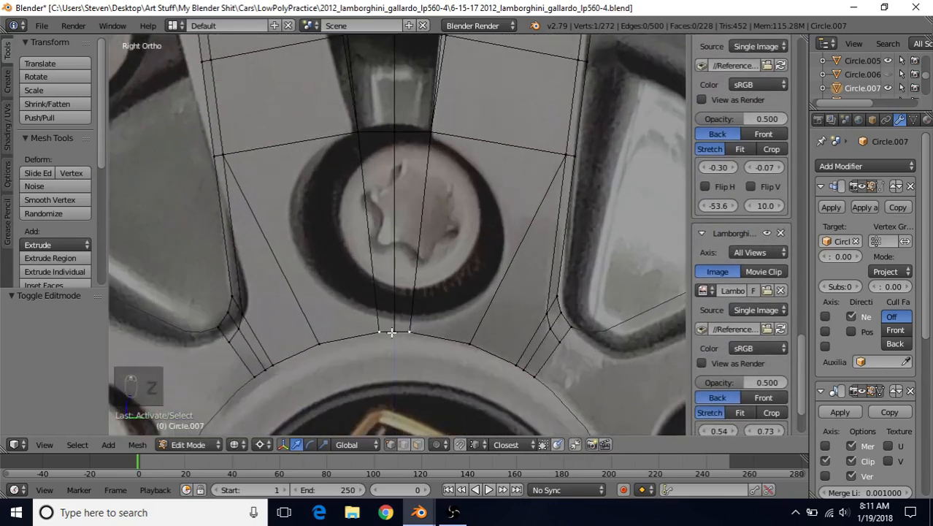
pyautogui.press('g')
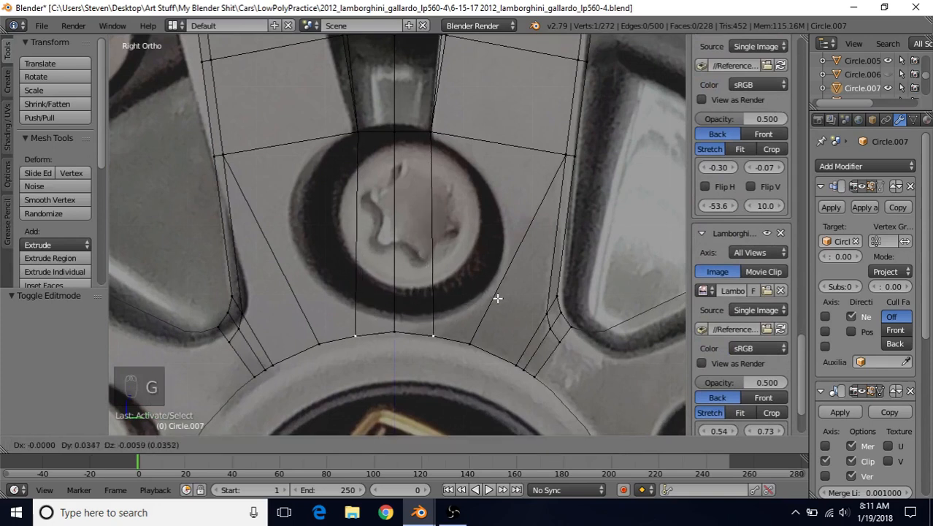
pyautogui.press('g')
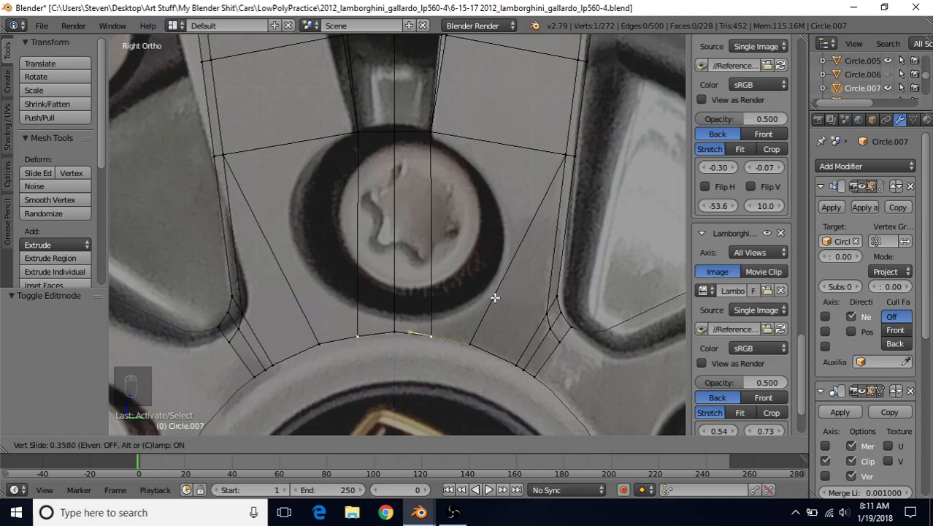
pyautogui.click(494, 298)
# Step: Select the edge loop along the hub arc and round it with the To Sphere transform
pyautogui.keyDown('alt'); pyautogui.click(444, 339); pyautogui.keyUp('alt')
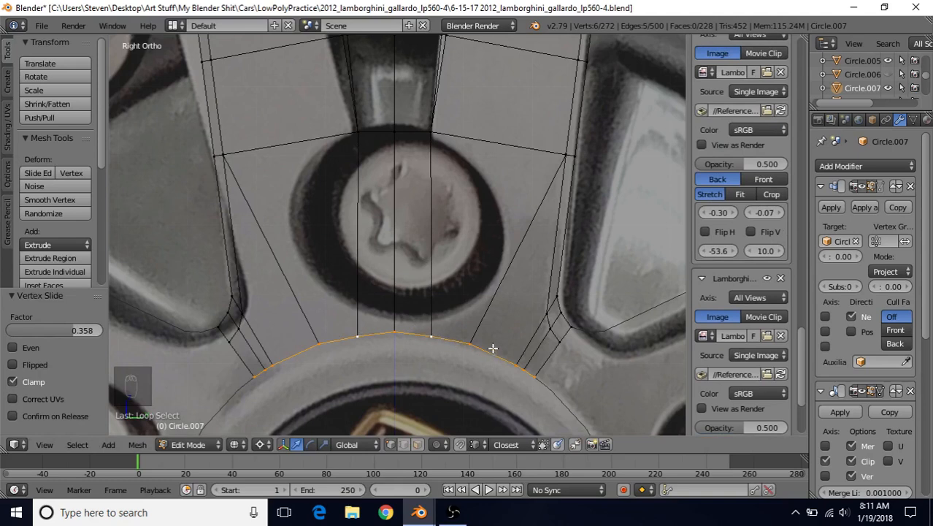
pyautogui.hotkey('alt', 'shift', 's')
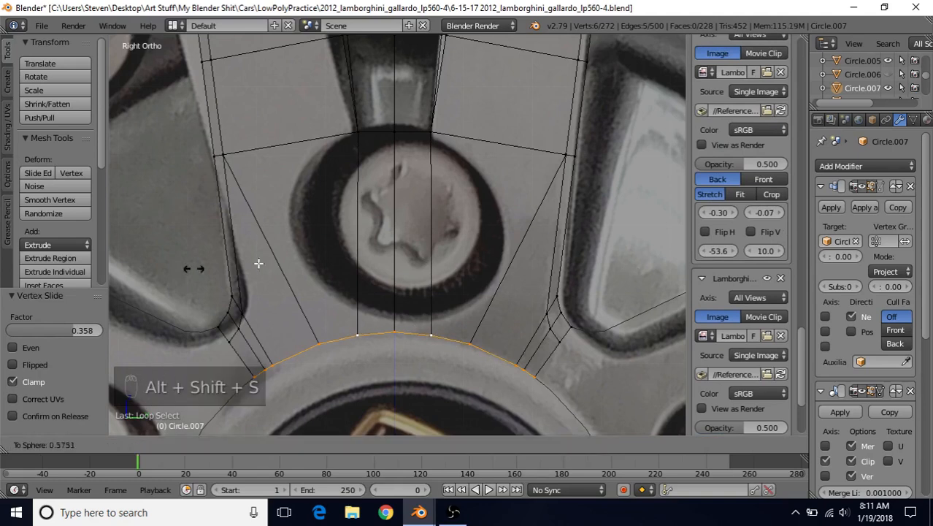
pyautogui.click(479, 252)
pyautogui.scroll(-2, 444, 304)
pyautogui.scroll(-4, 444, 304)
# Step: Compare the solid-shaded hub opening with the centre cap in the reference photo, temporarily hiding the rim and restoring it
pyautogui.press('z')
pyautogui.press('Tab')
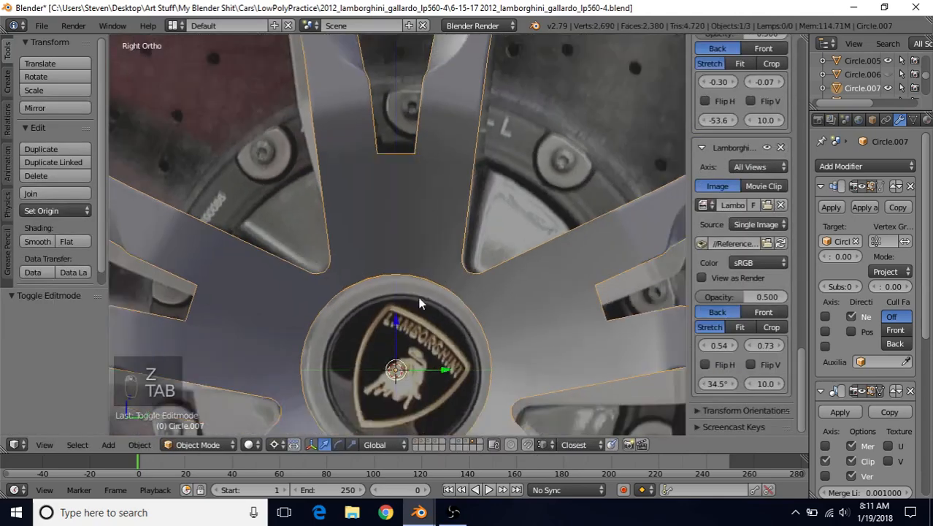
pyautogui.moveTo(418, 303)
pyautogui.mouseDown(button='middle')
pyautogui.moveTo(378, 177)
pyautogui.moveTo(388, 167)
pyautogui.moveTo(376, 229)
pyautogui.moveTo(406, 225)
pyautogui.moveTo(451, 256)
pyautogui.moveTo(427, 246)
pyautogui.moveTo(440, 259)
pyautogui.moveTo(375, 258)
pyautogui.moveTo(365, 270)
pyautogui.moveTo(376, 223)
pyautogui.moveTo(379, 267)
pyautogui.moveTo(398, 194)
pyautogui.moveTo(365, 168)
pyautogui.moveTo(365, 211)
pyautogui.moveTo(433, 241)
pyautogui.mouseUp(button='middle')
pyautogui.press('Tab')
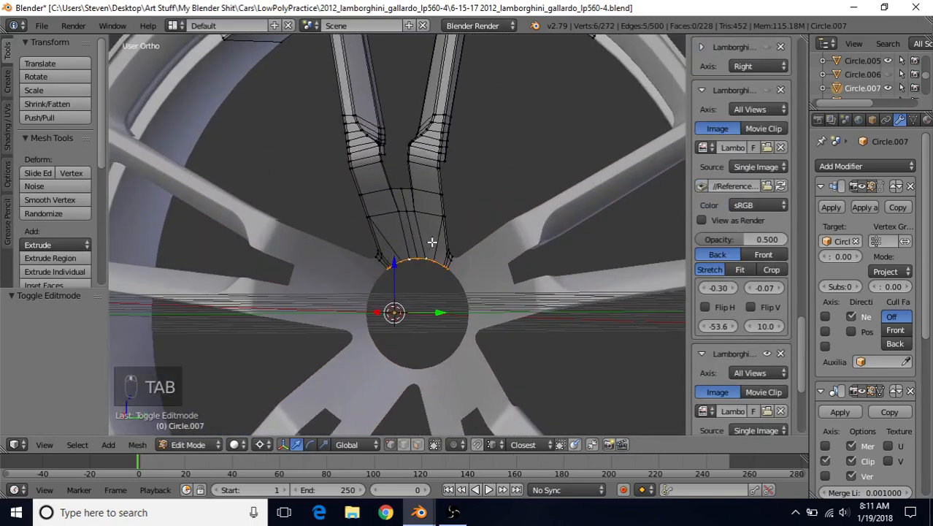
pyautogui.press('KP_3')
pyautogui.press('Tab')
pyautogui.scroll(4, 414, 233)
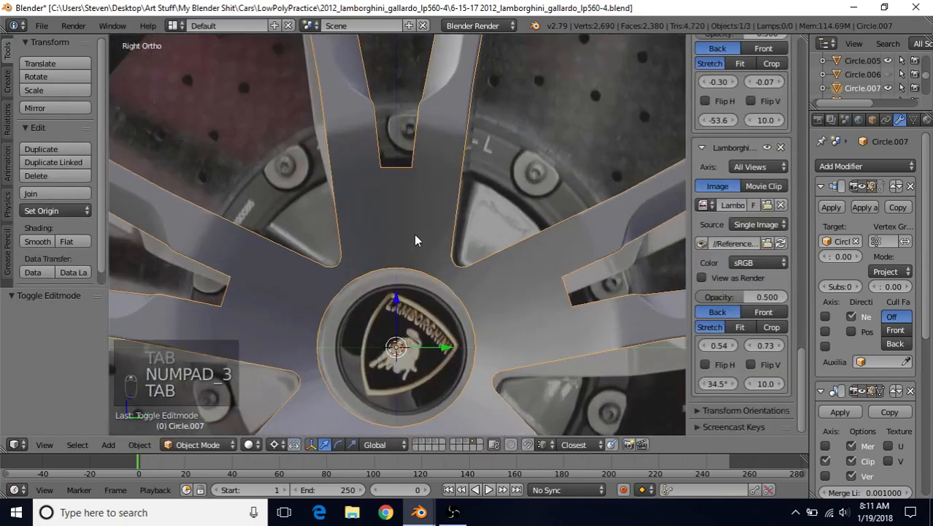
pyautogui.keyDown('shift'); pyautogui.moveTo(422, 242); pyautogui.dragTo(434, 132, button='middle'); pyautogui.keyUp('shift')
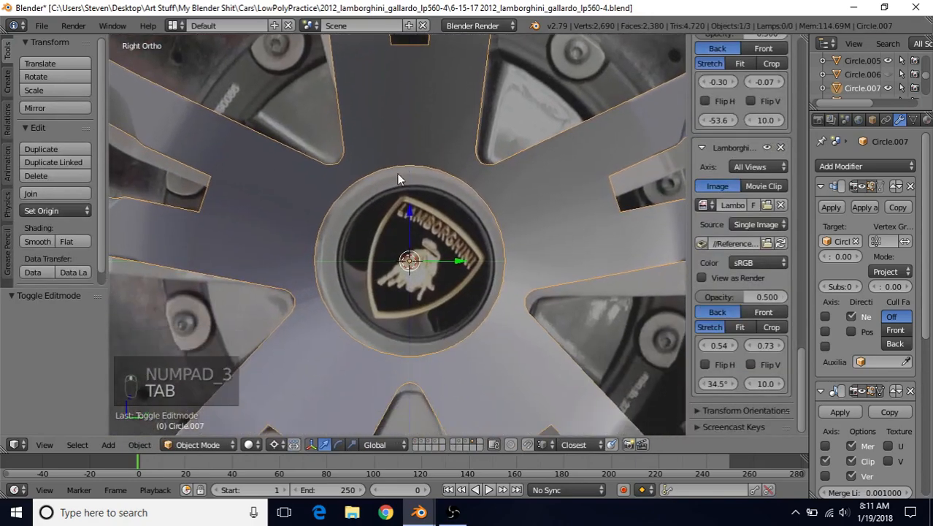
pyautogui.press('Tab')
pyautogui.keyDown('shift'); pyautogui.moveTo(392, 190); pyautogui.dragTo(357, 226, button='middle'); pyautogui.keyUp('shift')
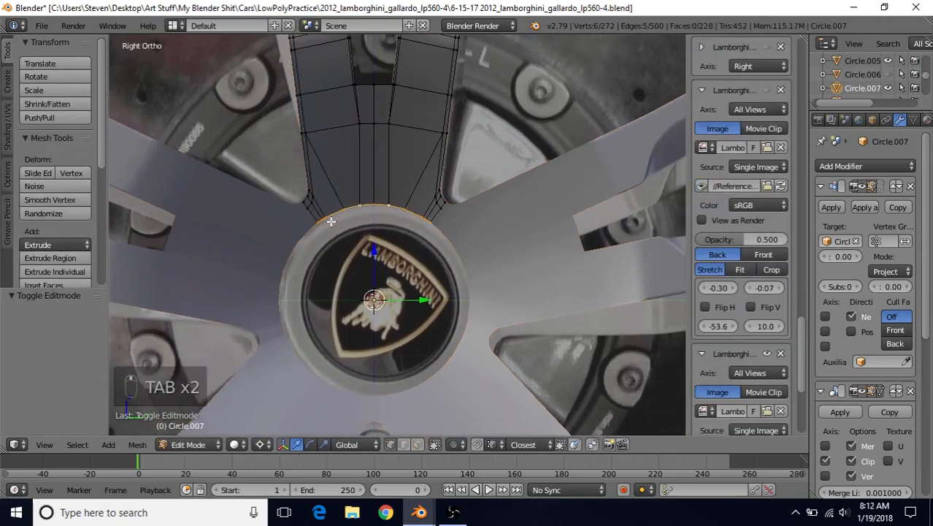
pyautogui.press('Tab')
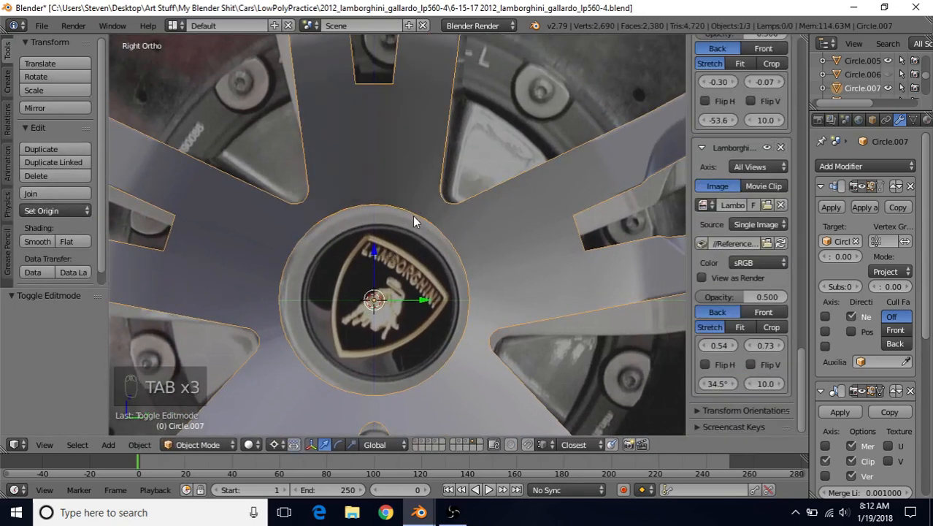
pyautogui.press('h')
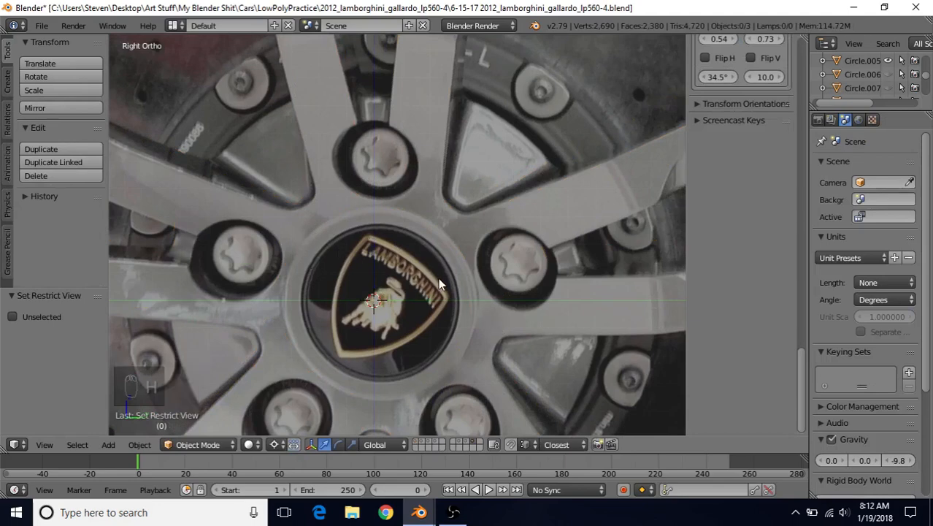
pyautogui.hotkey('ctrl', 'z')
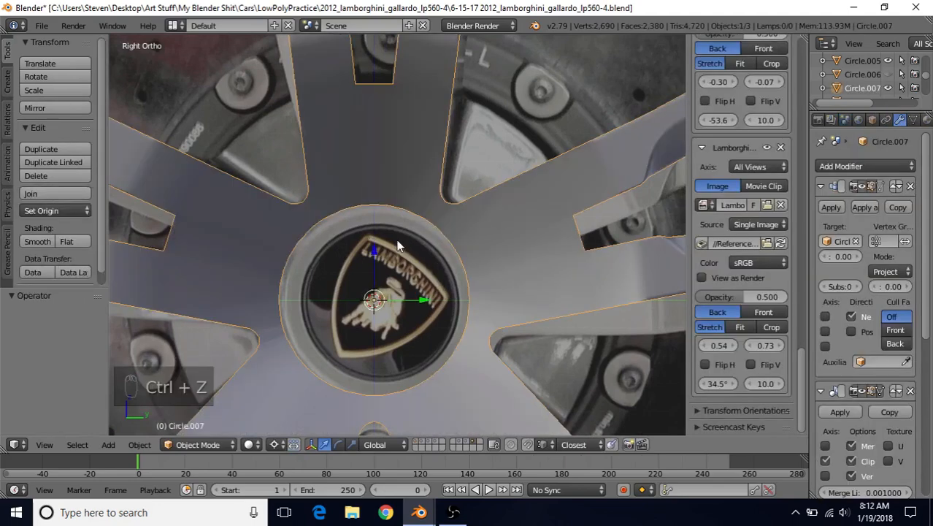
# Step: Switch to the Blender window with the finished practice rim, examine its stepped hub ring and bolt holes, and return to the working file
pyautogui.moveTo(419, 511)
pyautogui.click(378, 458)
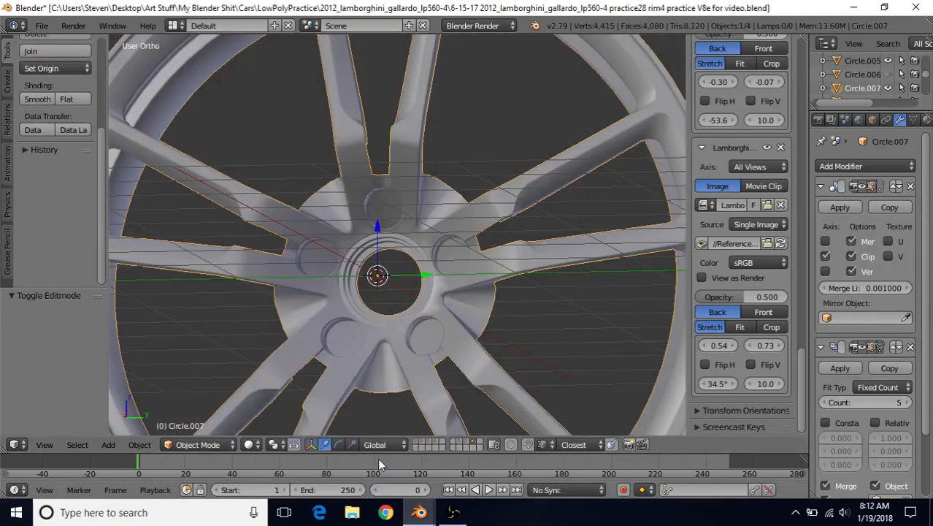
pyautogui.scroll(5, 420, 292)
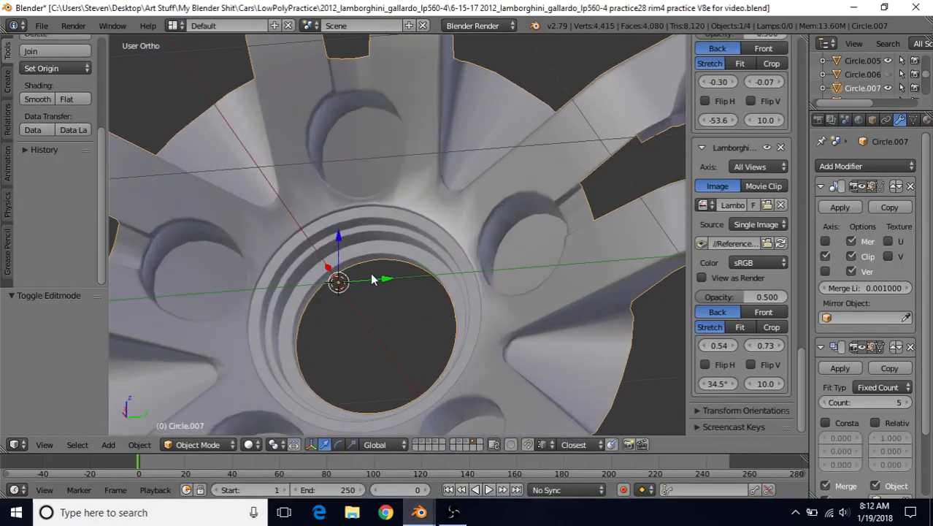
pyautogui.keyDown('shift'); pyautogui.moveTo(370, 273); pyautogui.dragTo(336, 260, button='middle'); pyautogui.keyUp('shift')
pyautogui.moveTo(419, 512)
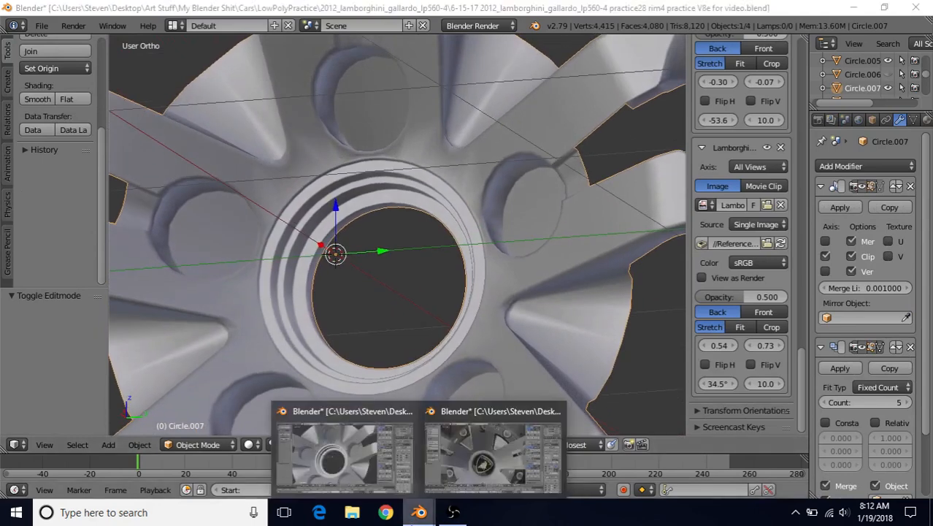
pyautogui.click(458, 448)
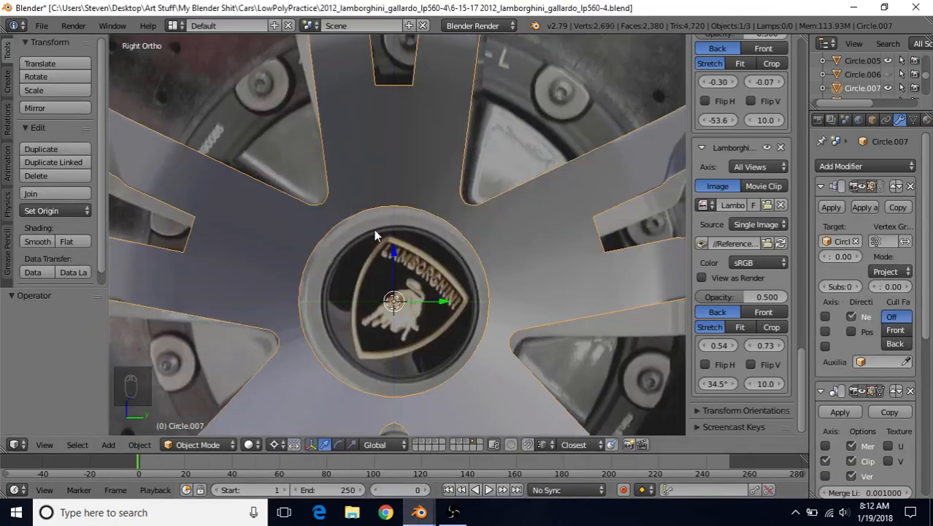
# Step: Select the hub-arc edge loop at the spoke base in Edit Mode and extrude it in place
pyautogui.press('Tab')
pyautogui.scroll(1, 413, 240)
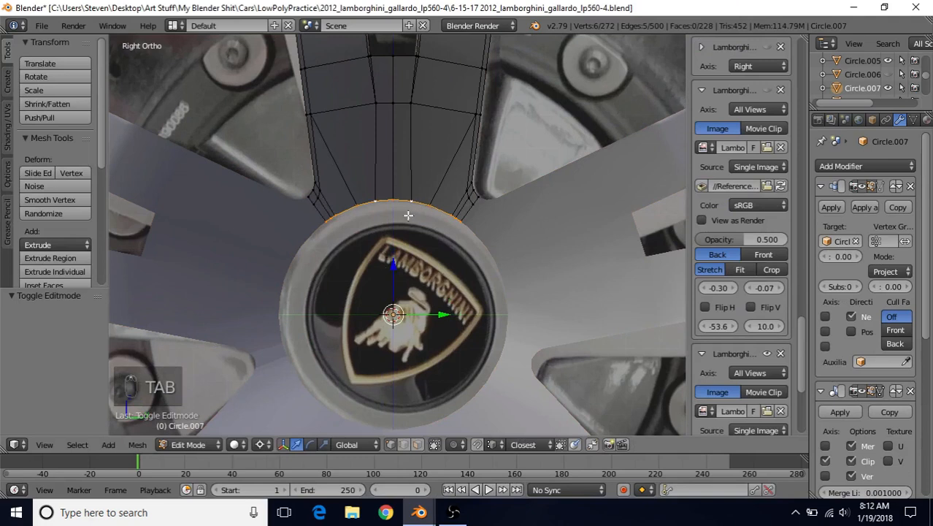
pyautogui.keyDown('alt'); pyautogui.rightClick(417, 206); pyautogui.keyUp('alt')
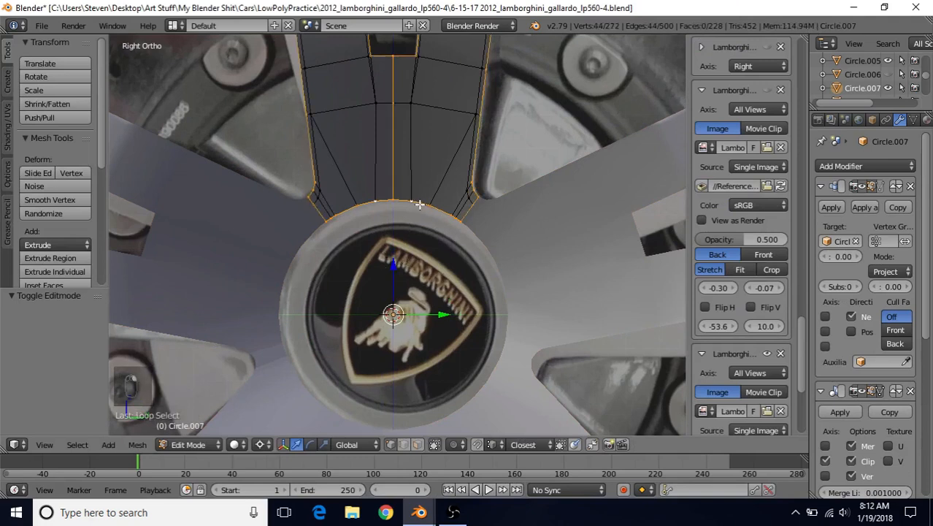
pyautogui.keyDown('alt'); pyautogui.rightClick(424, 200); pyautogui.keyUp('alt')
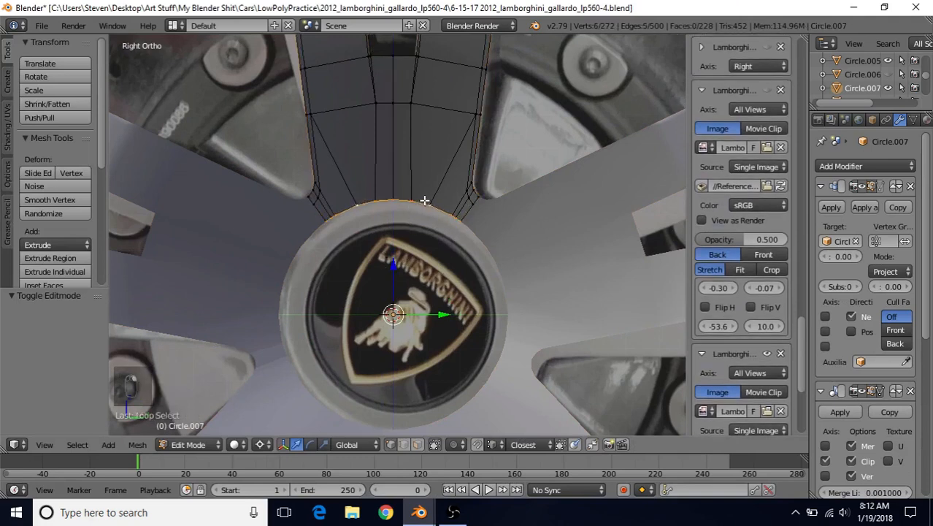
pyautogui.scroll(-3, 416, 261)
pyautogui.scroll(5, 427, 255)
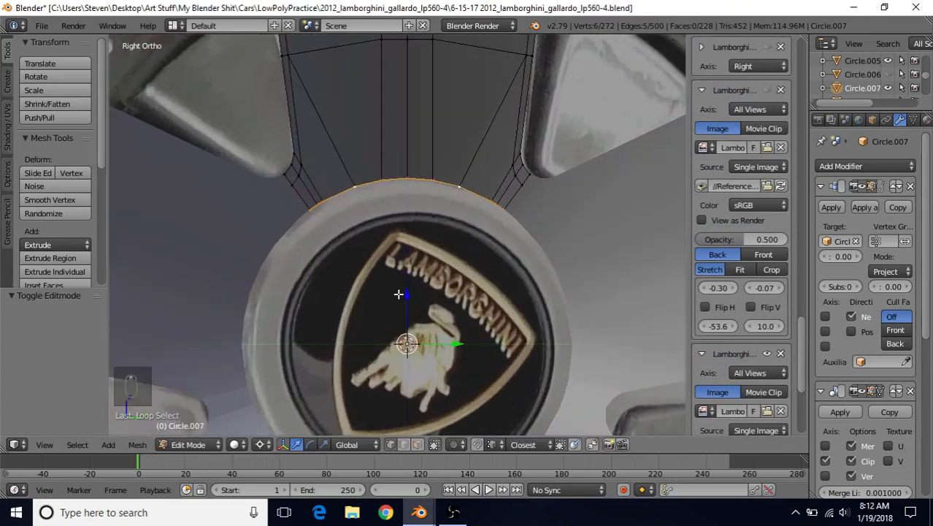
pyautogui.press('e')
pyautogui.rightClick(431, 264)
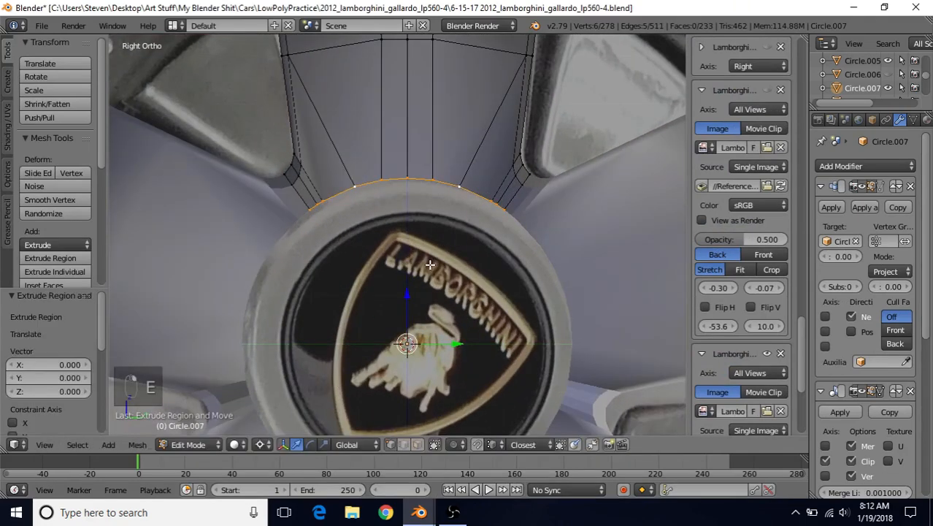
# Step: Scale the extruded hub arc to 0.985 toward the wheel centre, excluding the X axis
pyautogui.click(259, 445)
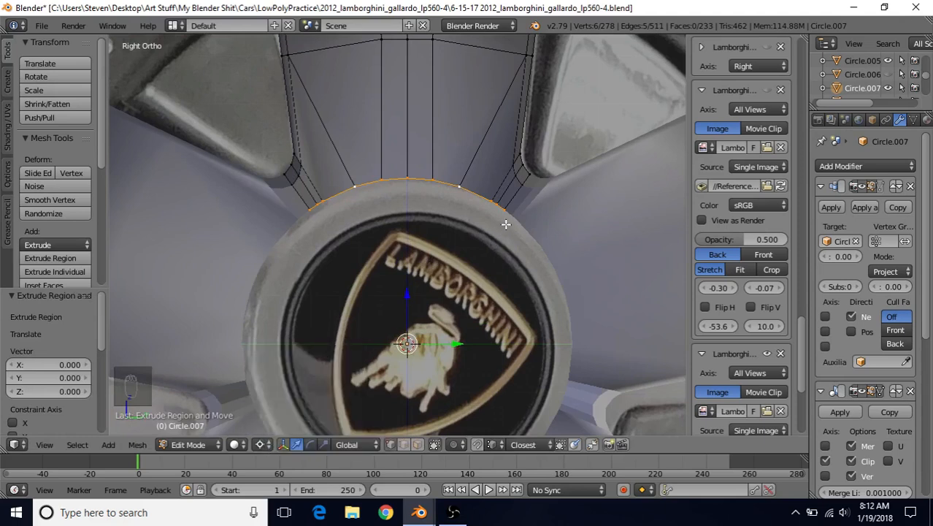
pyautogui.press('s')
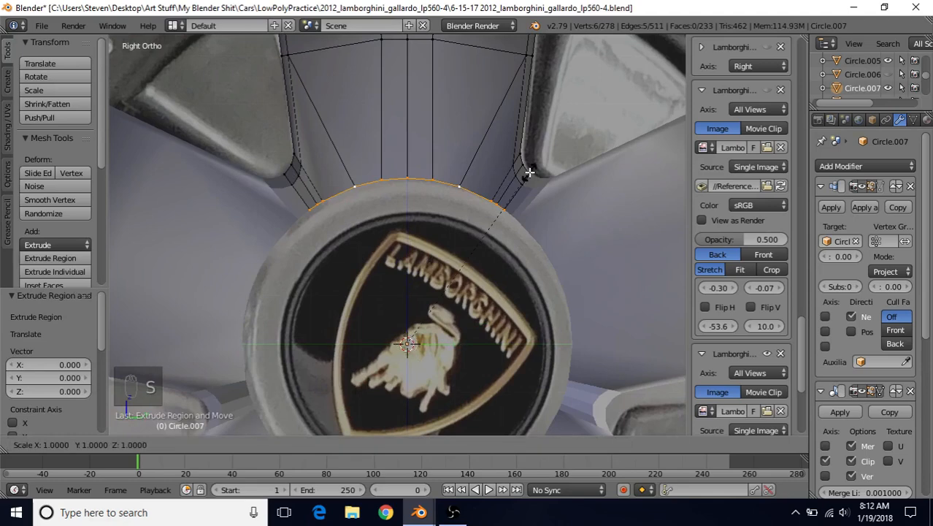
pyautogui.press('x')
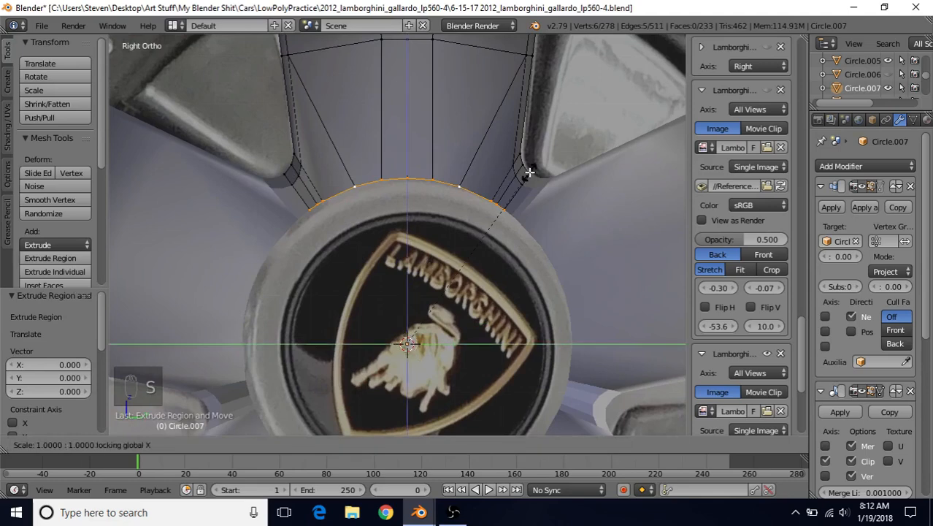
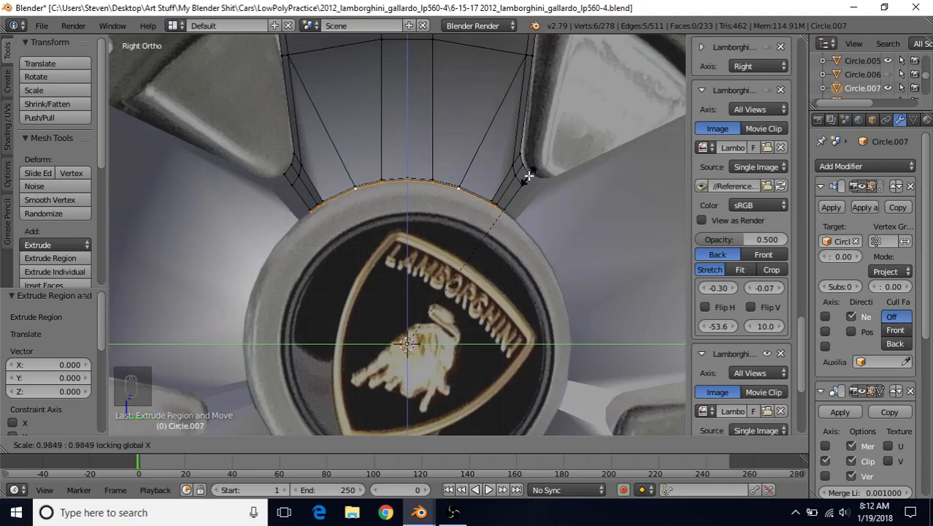
pyautogui.click(529, 176)
pyautogui.scroll(-3, 462, 256)
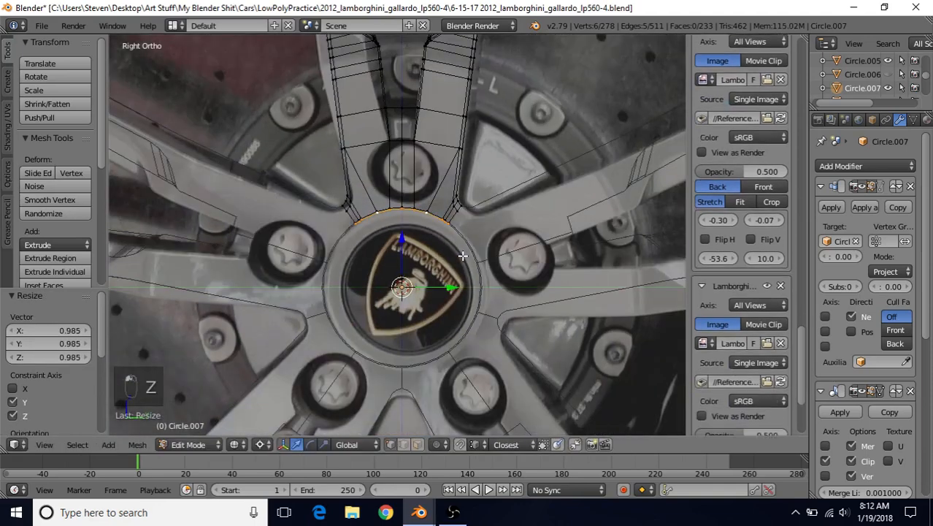
pyautogui.press('z')
# Step: Check the extruded hub arc from an angle and delete its vertices
pyautogui.moveTo(462, 255)
pyautogui.mouseDown(button='middle')
pyautogui.moveTo(398, 234)
pyautogui.moveTo(369, 280)
pyautogui.moveTo(452, 190)
pyautogui.mouseUp(button='middle')
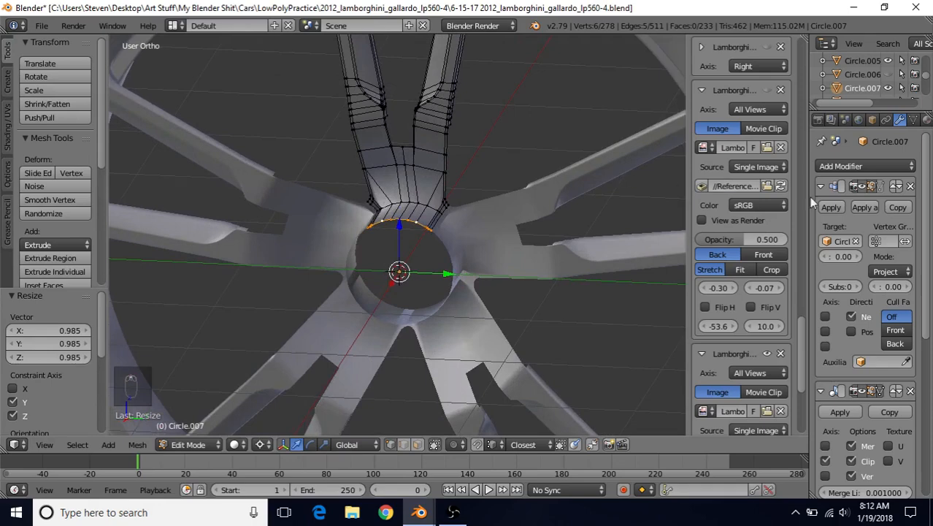
pyautogui.scroll(2, 436, 226)
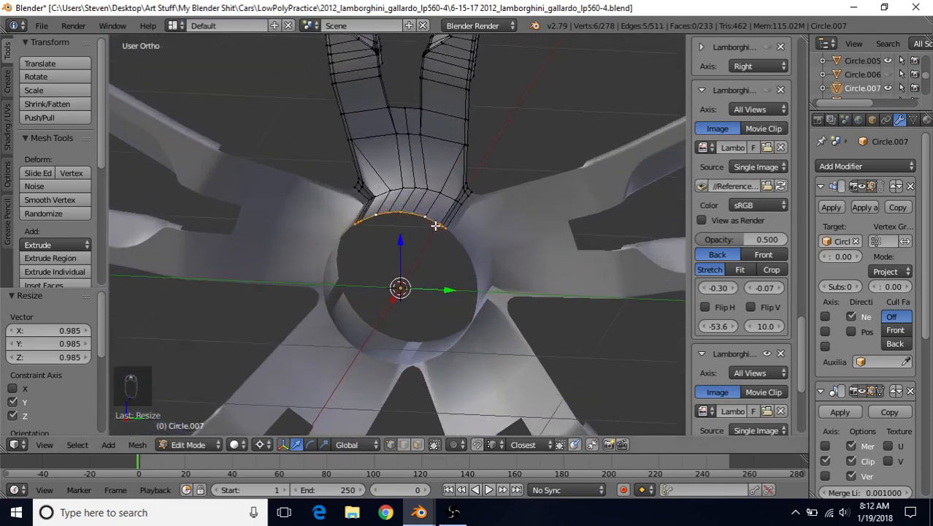
pyautogui.press('Delete')
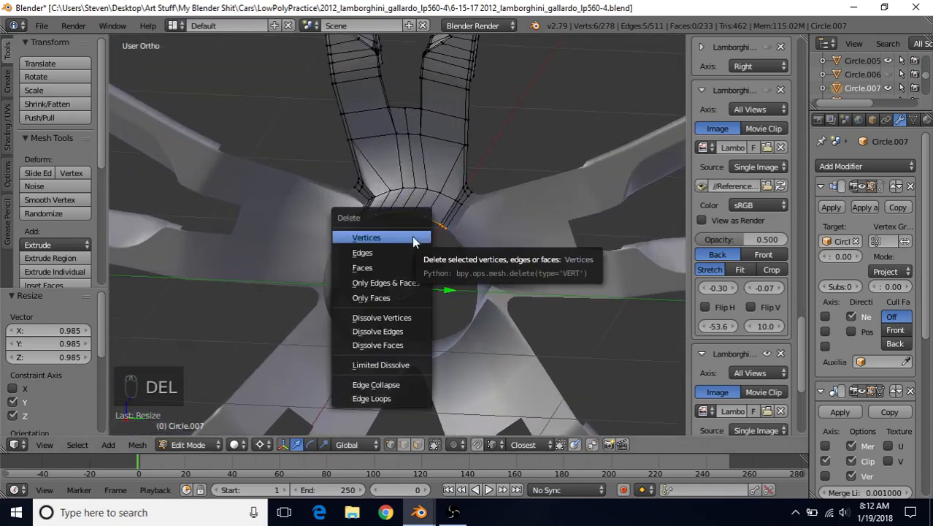
pyautogui.click(366, 238)
pyautogui.scroll(-4, 446, 242)
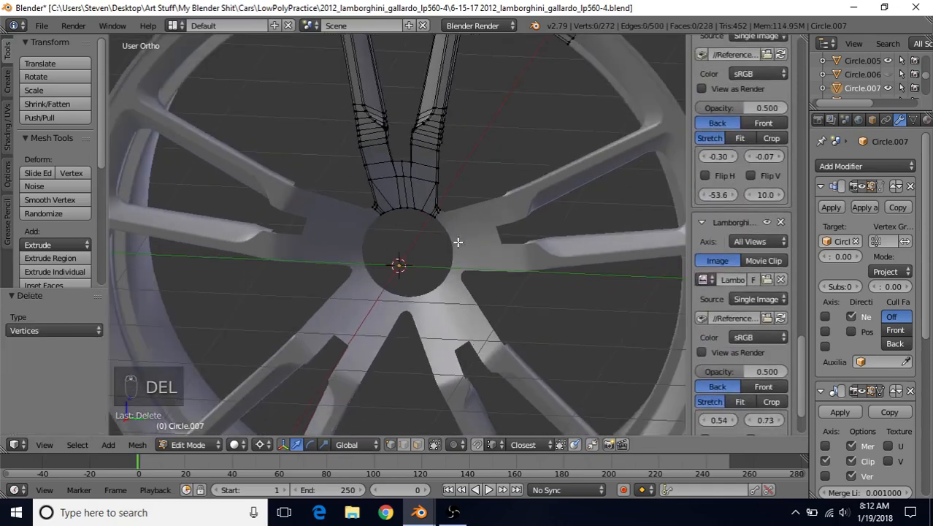
# Step: Inspect the rim's hub opening and spoke bases from an angled view in Object Mode
pyautogui.press('Tab')
pyautogui.moveTo(441, 217); pyautogui.dragTo(394, 219, button='middle')
pyautogui.scroll(3, 372, 222)
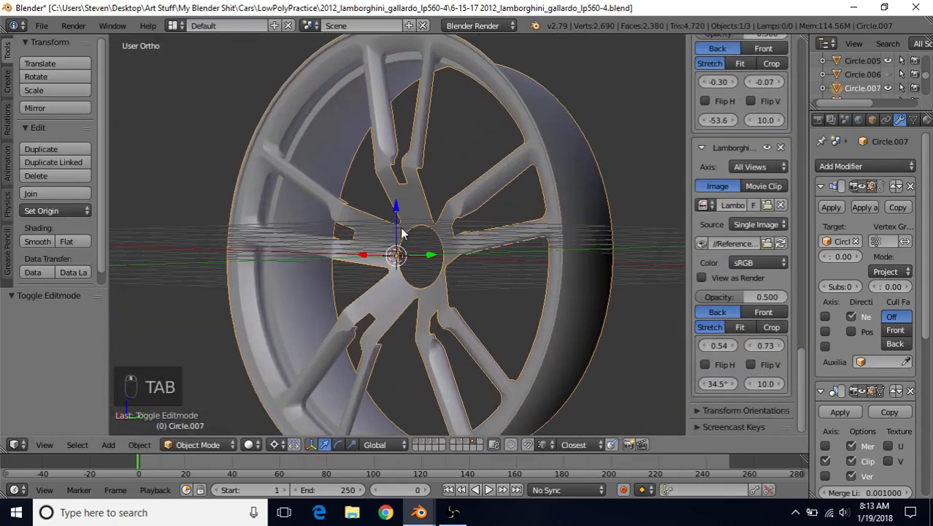
pyautogui.scroll(3, 395, 202)
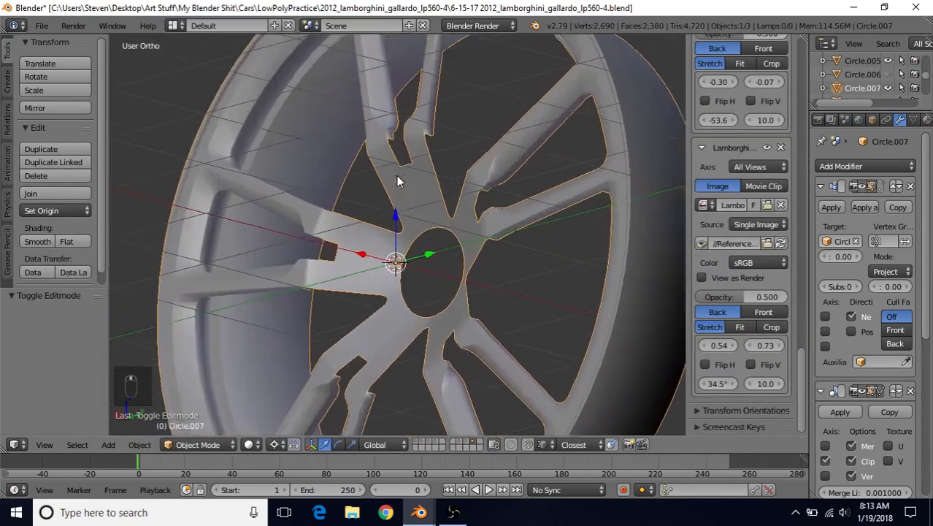
# Step: Save the blend file and apply the rim's Shrinkwrap modifier
pyautogui.moveTo(389, 188); pyautogui.dragTo(458, 231, button='middle')
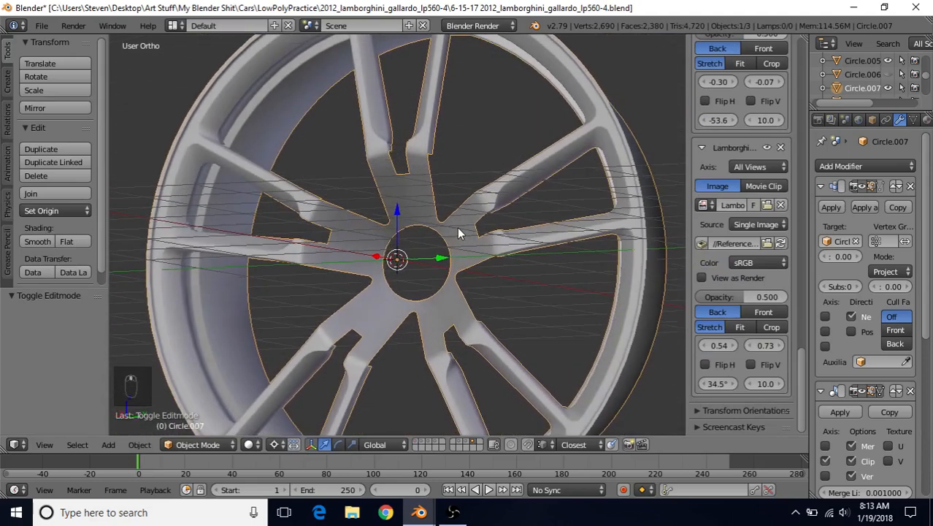
pyautogui.click(42, 26)
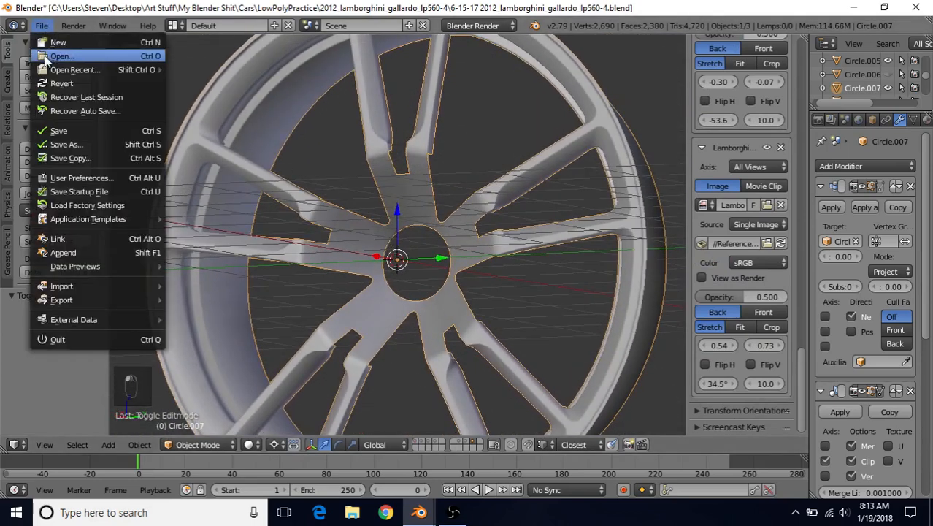
pyautogui.click(52, 132)
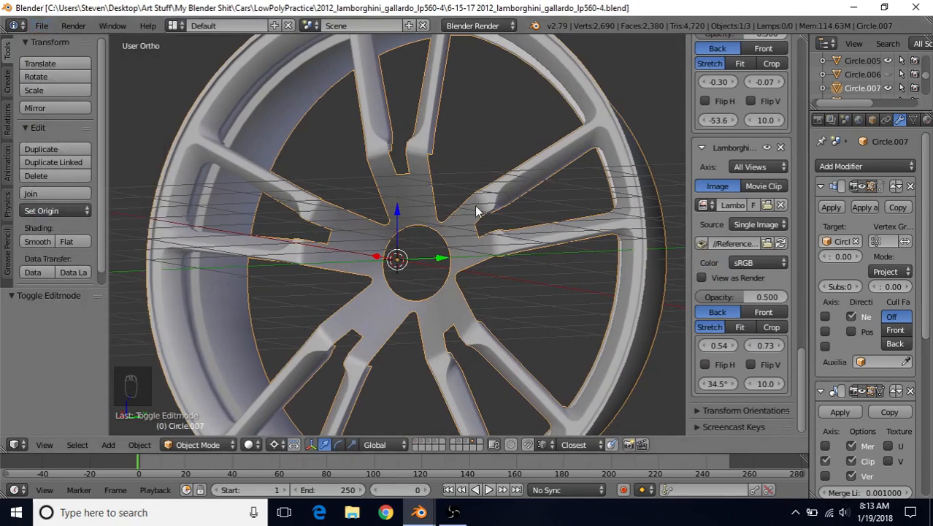
pyautogui.click(833, 208)
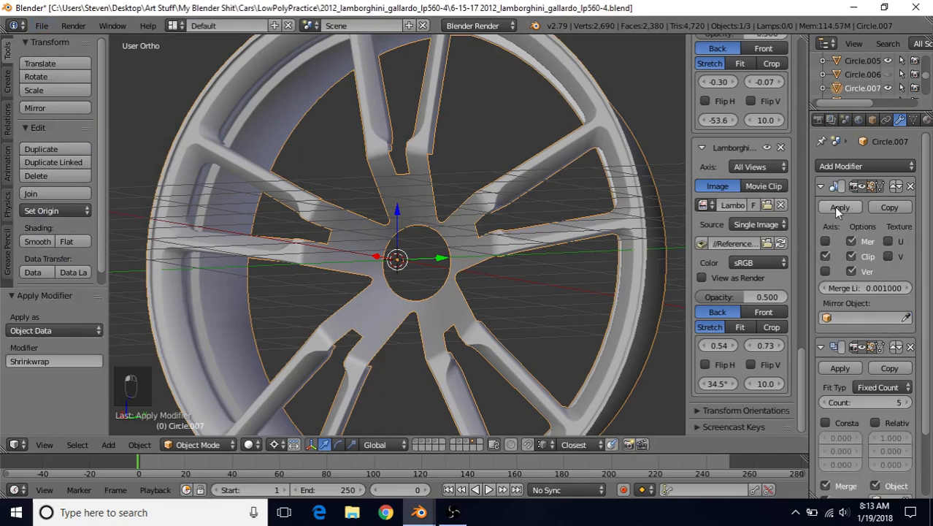
# Step: Extrude the hub-arc edge loop at the spoke base in Edit Mode and scale it to 0.985, excluding the X axis
pyautogui.moveTo(375, 234); pyautogui.dragTo(422, 196, button='middle')
pyautogui.press('Tab')
pyautogui.scroll(1, 391, 255)
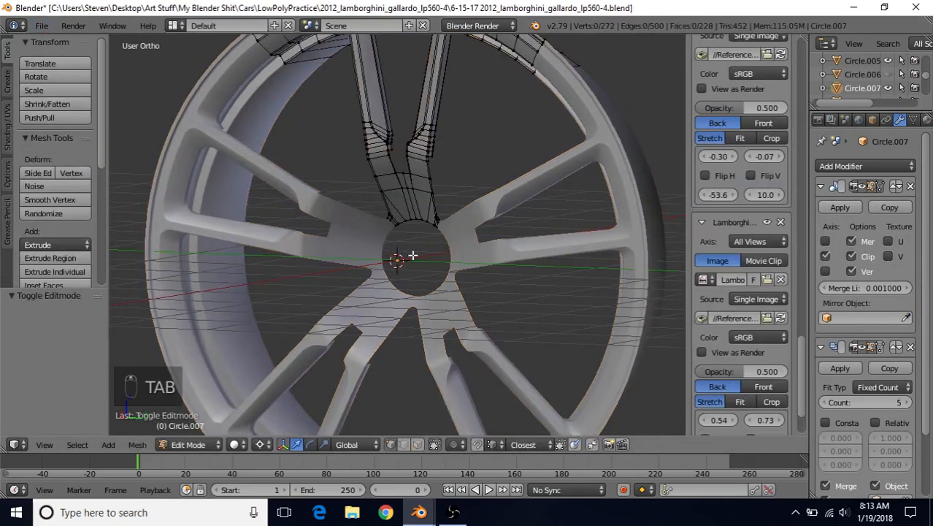
pyautogui.scroll(4, 430, 252)
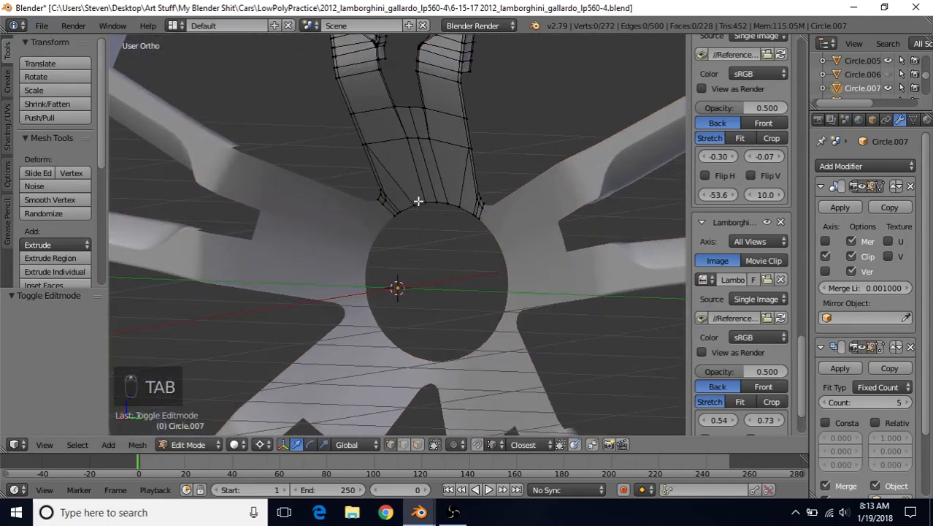
pyautogui.keyDown('alt'); pyautogui.rightClick(403, 215); pyautogui.keyUp('alt')
pyautogui.press('KP_3')
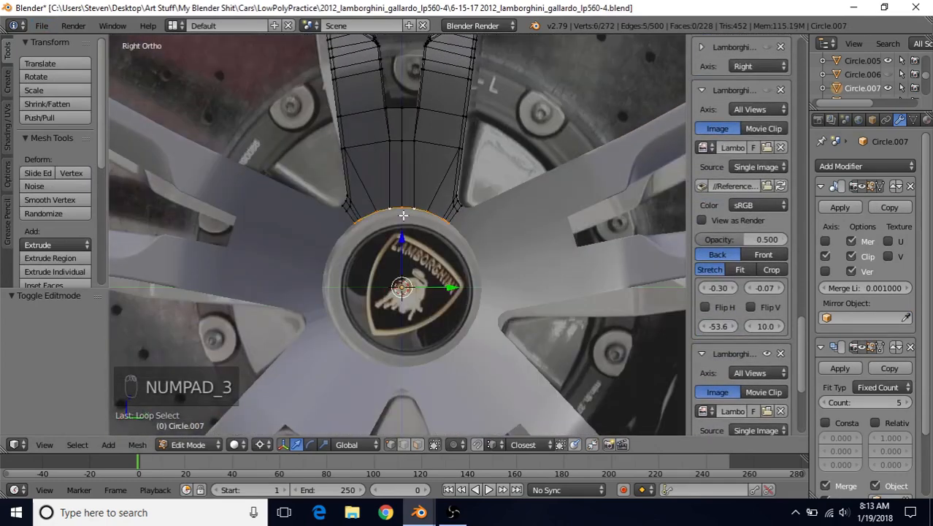
pyautogui.scroll(1, 393, 216)
pyautogui.press('e')
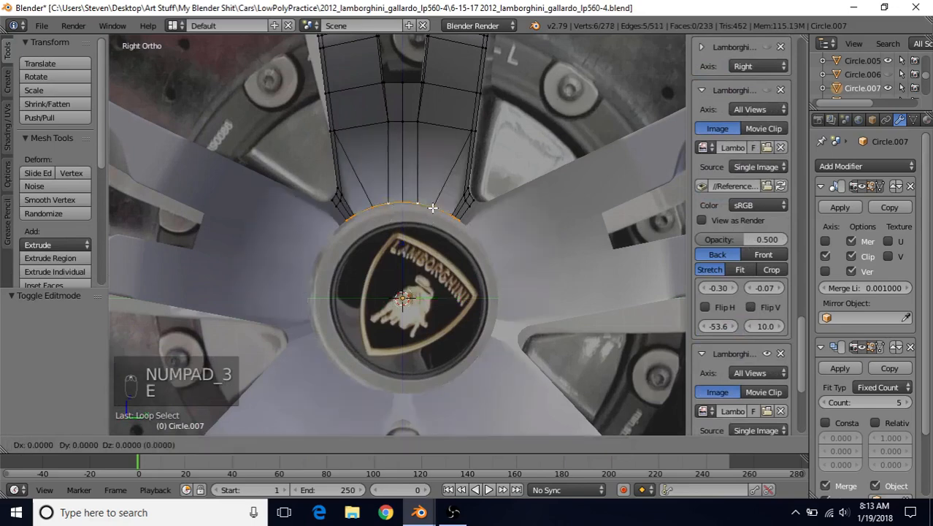
pyautogui.rightClick(432, 222)
pyautogui.scroll(2, 433, 211)
pyautogui.press('s')
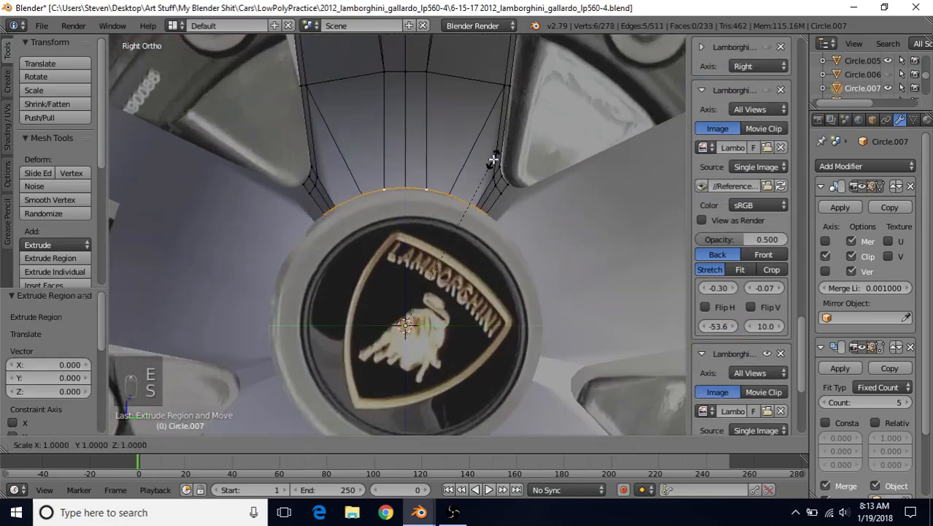
pyautogui.hotkey('shift', 'x')
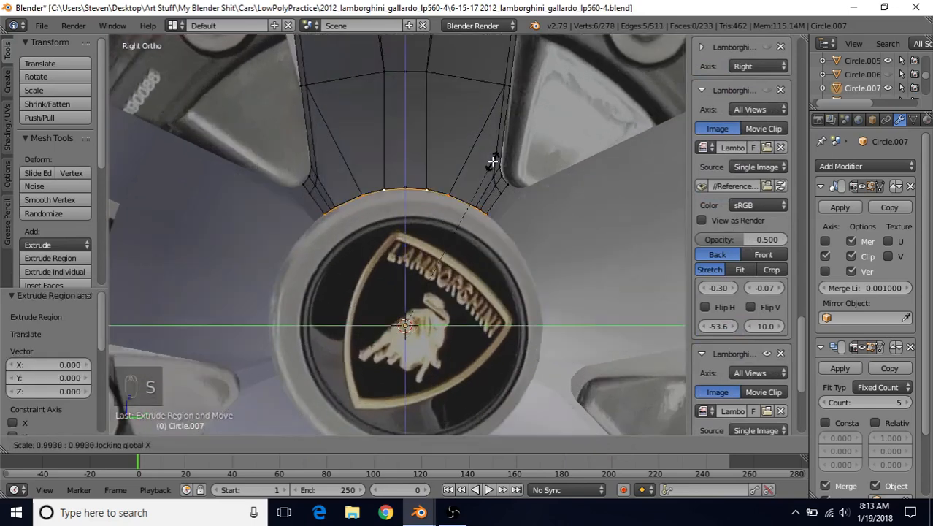
pyautogui.click(489, 166)
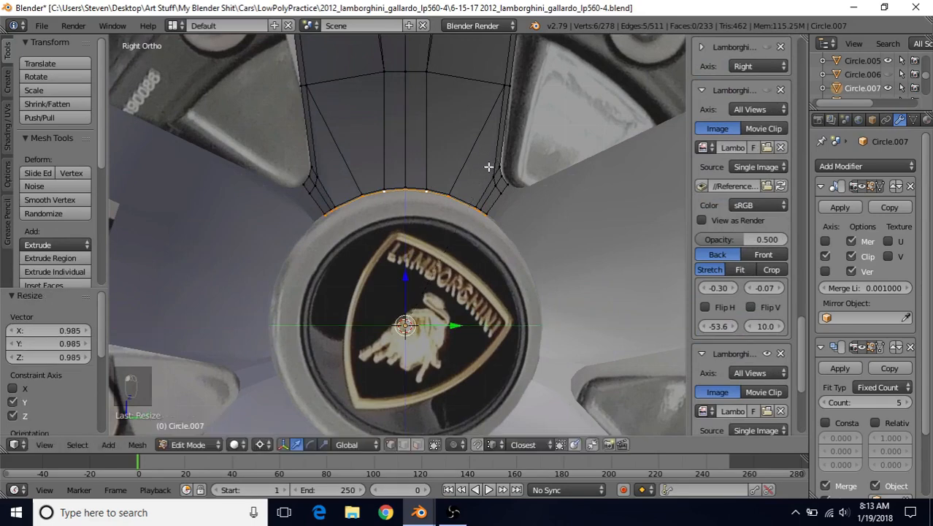
# Step: Extrude the scaled hub arc again and shift it in depth along the X axis, ending with a 0.015 move
pyautogui.press('e')
pyautogui.rightClick(409, 260)
pyautogui.moveTo(401, 277); pyautogui.dragTo(344, 277, button='middle')
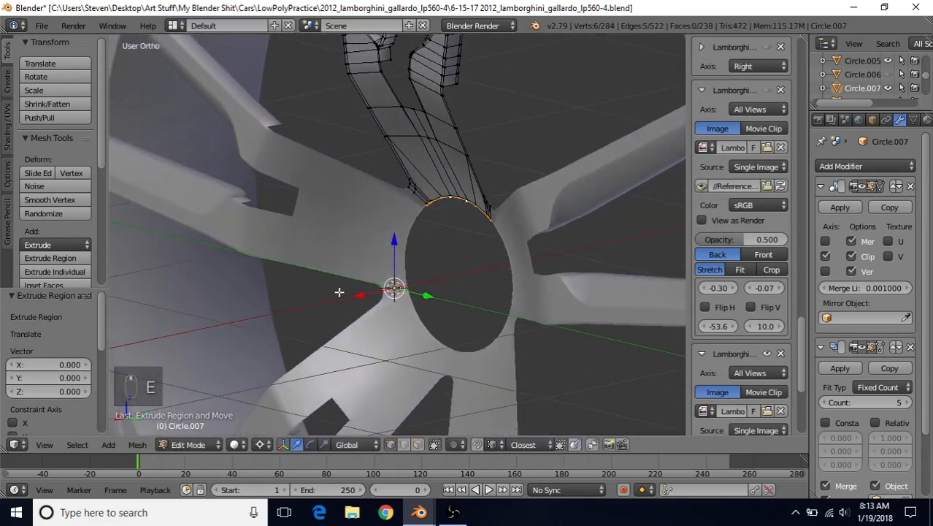
pyautogui.moveTo(360, 293); pyautogui.dragTo(364, 293)
pyautogui.moveTo(374, 257); pyautogui.dragTo(323, 266, button='middle')
pyautogui.moveTo(306, 281); pyautogui.dragTo(297, 281)
pyautogui.rightClick(306, 280)
# Step: Extrude the hub arc from the right view and scale it to 0.984 toward the wheel centre, excluding the X axis
pyautogui.press('KP_3')
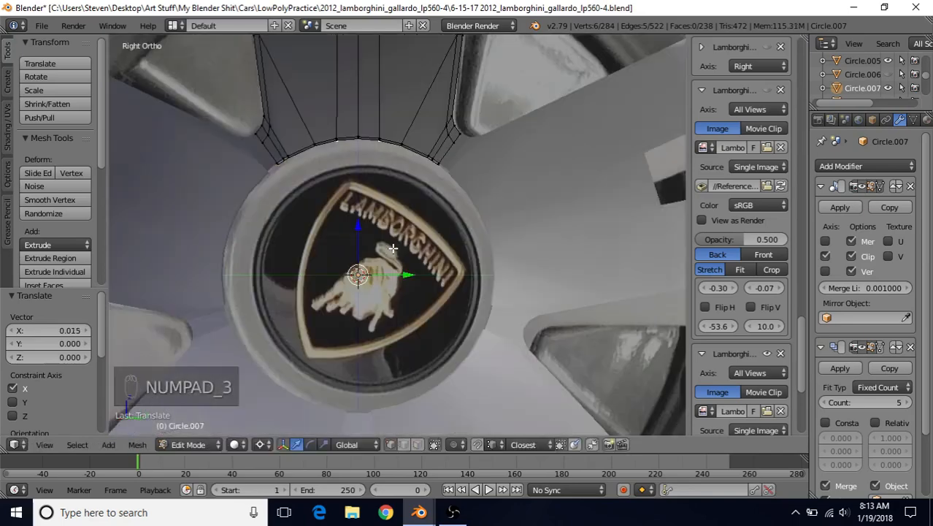
pyautogui.scroll(4, 452, 248)
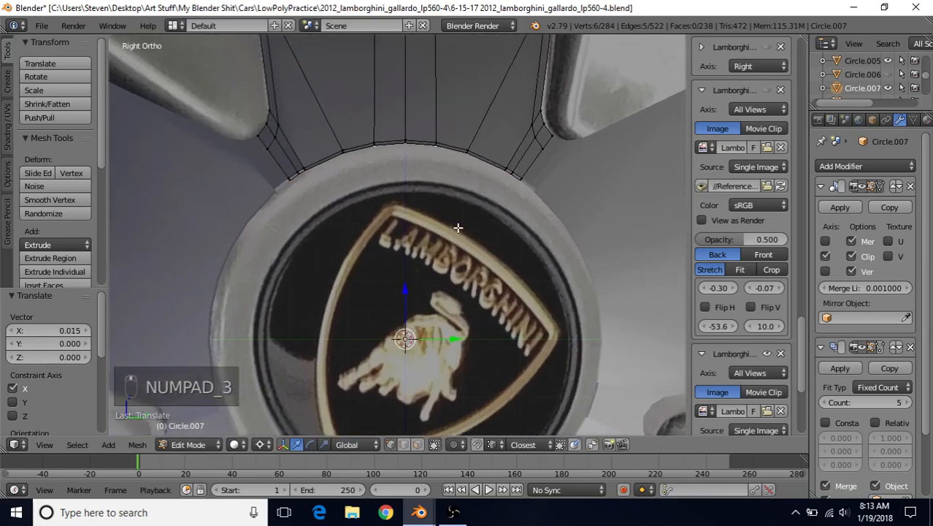
pyautogui.press('e')
pyautogui.rightClick(435, 185)
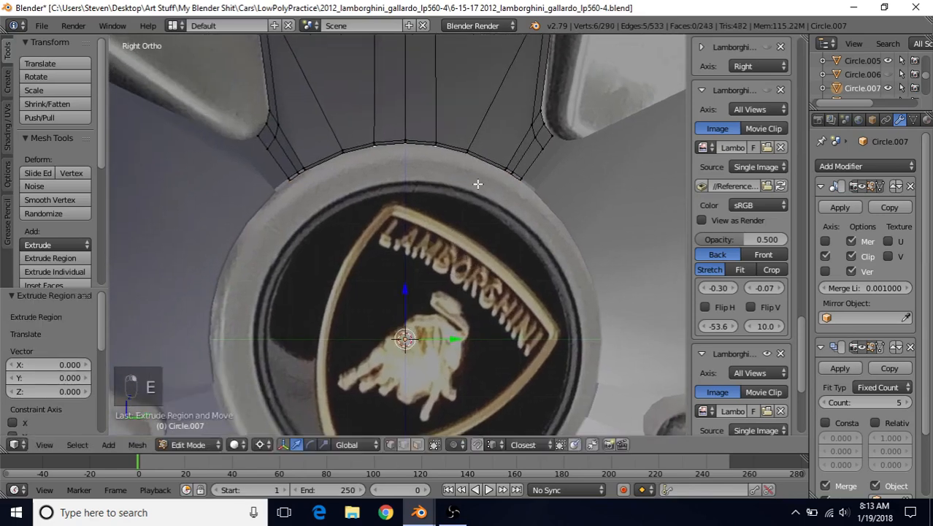
pyautogui.press('s')
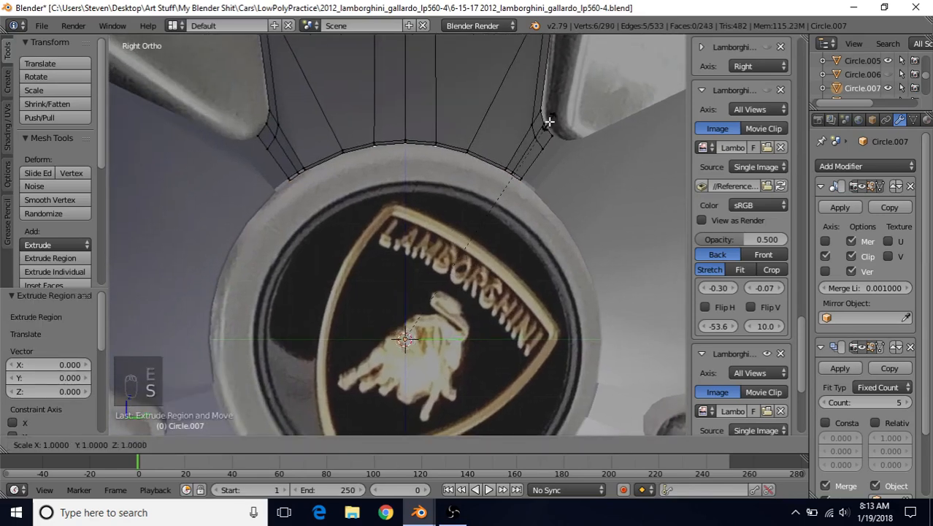
pyautogui.hotkey('shift', 'x')
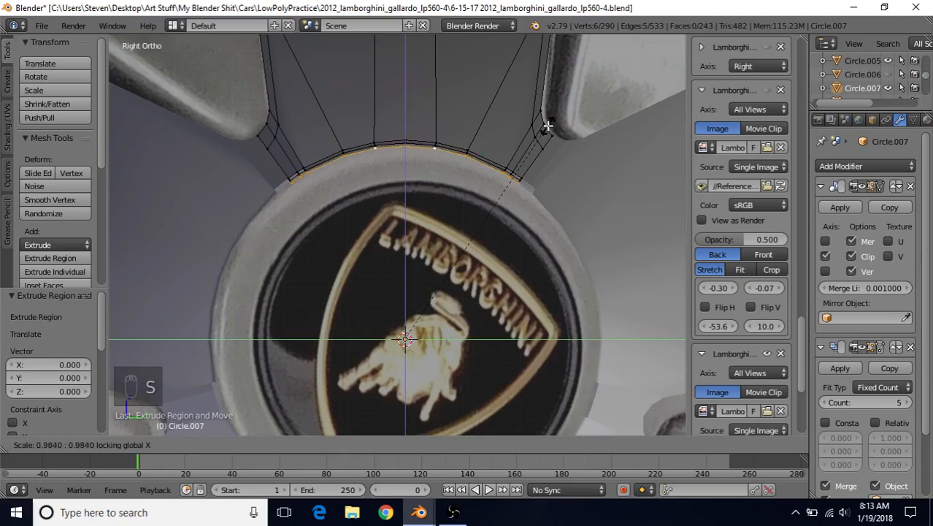
pyautogui.click(548, 125)
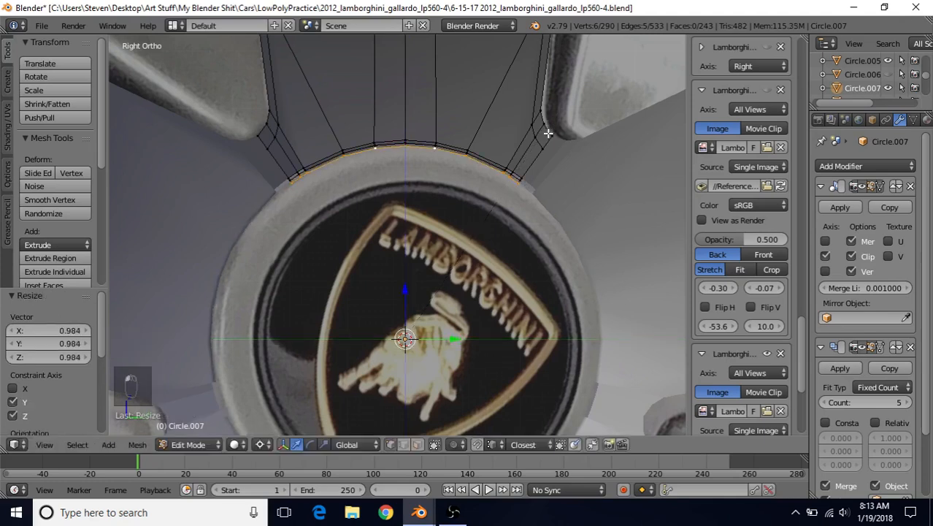
# Step: Extrude another hub-arc ring and scale it to 0.928 toward the wheel centre, excluding the X axis
pyautogui.press('e')
pyautogui.click(548, 135)
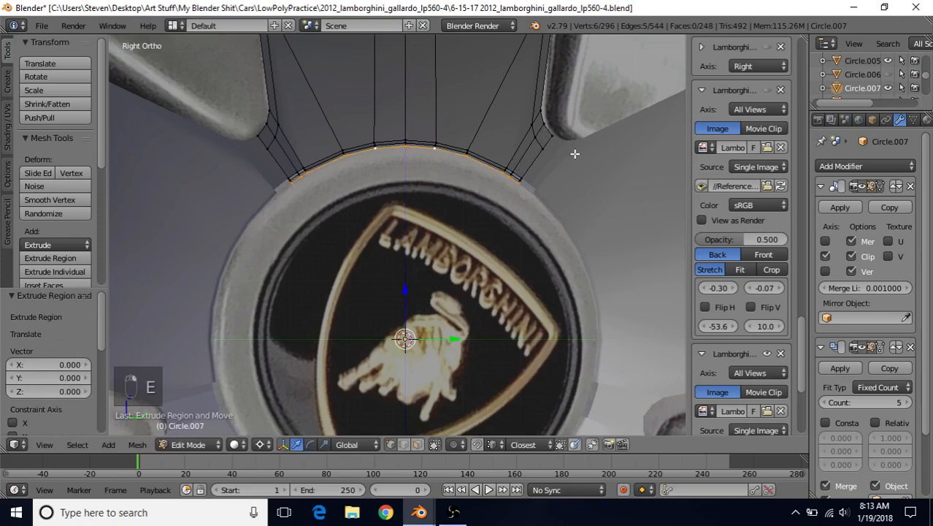
pyautogui.press('s')
pyautogui.hotkey('shift', 'x')
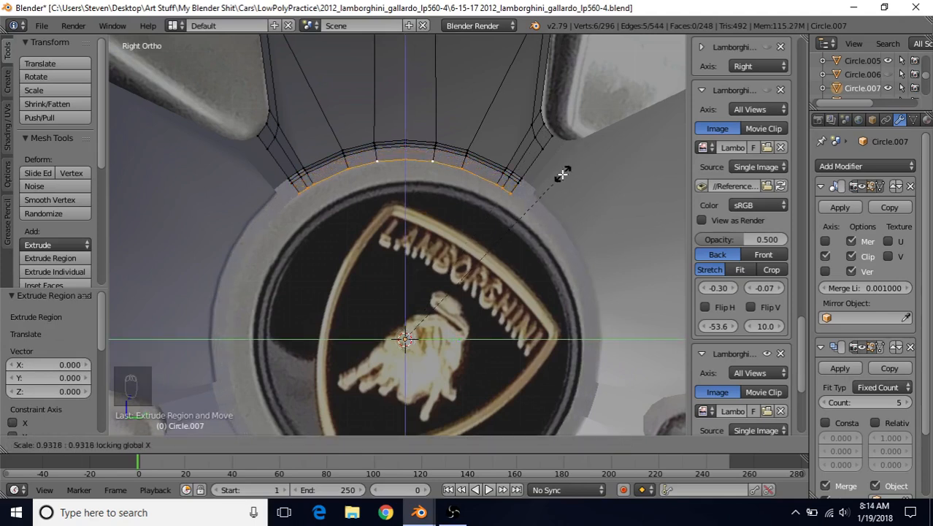
pyautogui.click(561, 174)
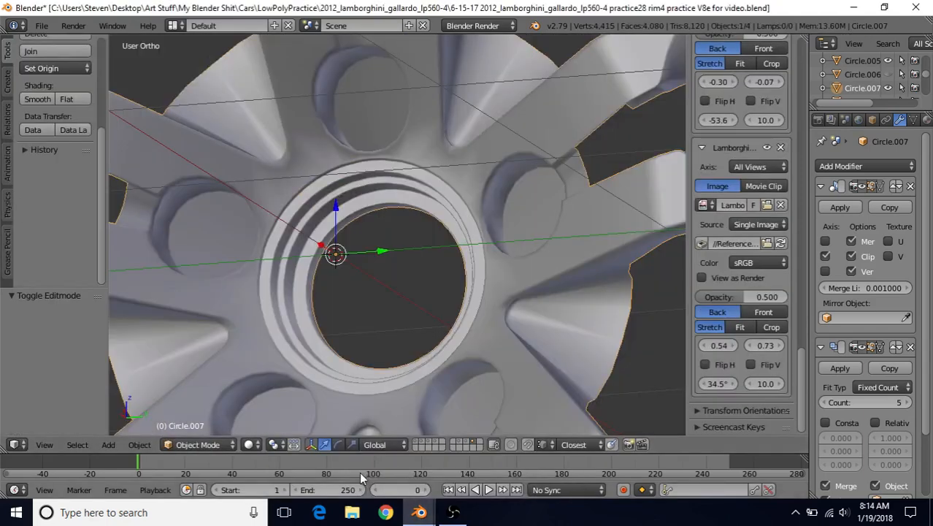
# Step: Switch back from the practice rim file to the working file and scale the hub arc slightly further inward, excluding the X axis
pyautogui.moveTo(420, 512)
pyautogui.click(440, 463)
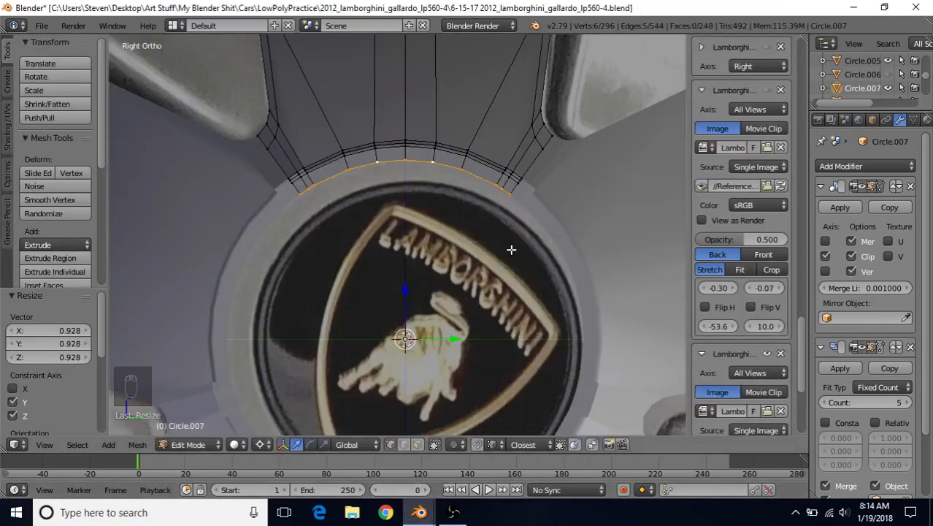
pyautogui.press('s')
pyautogui.hotkey('shift', 'x')
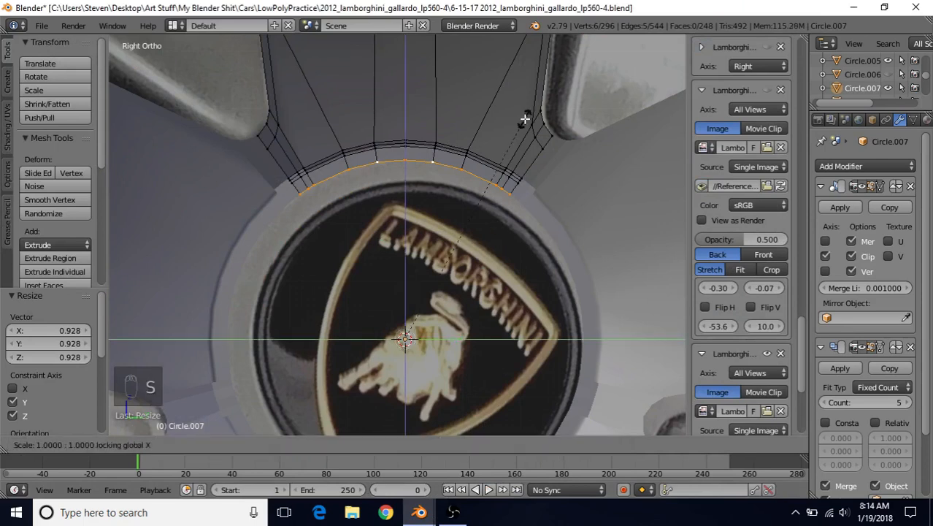
pyautogui.click(525, 121)
# Step: Extrude the inner hub arc and scale it to 0.989, excluding the X axis
pyautogui.press('e')
pyautogui.rightClick(521, 126)
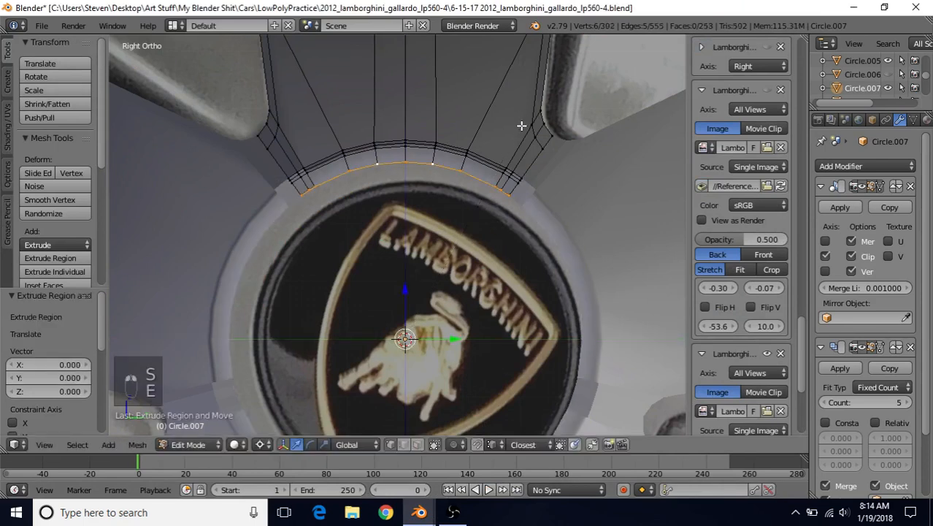
pyautogui.press('s')
pyautogui.hotkey('shift', 'x')
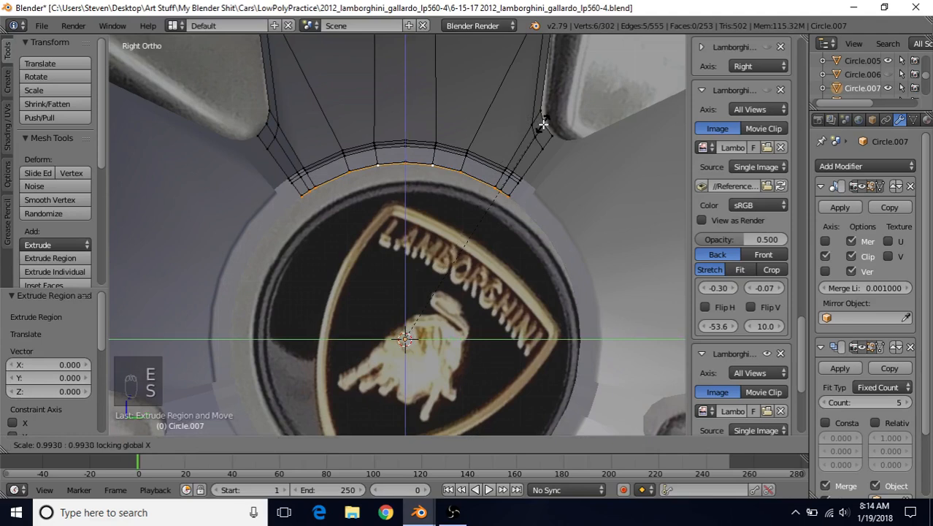
pyautogui.click(543, 124)
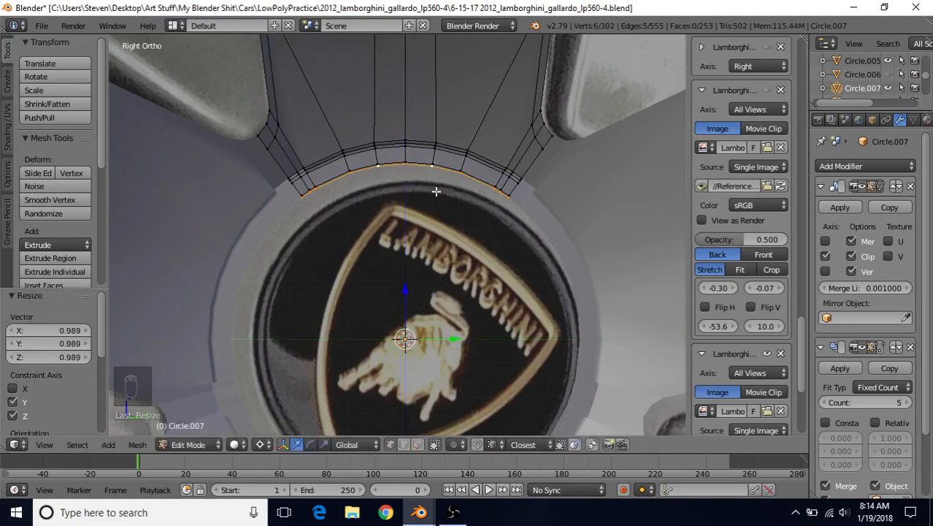
# Step: Extrude the inner hub arc once more and move it -0.046 along the X axis into the hub opening
pyautogui.press('e')
pyautogui.rightClick(406, 241)
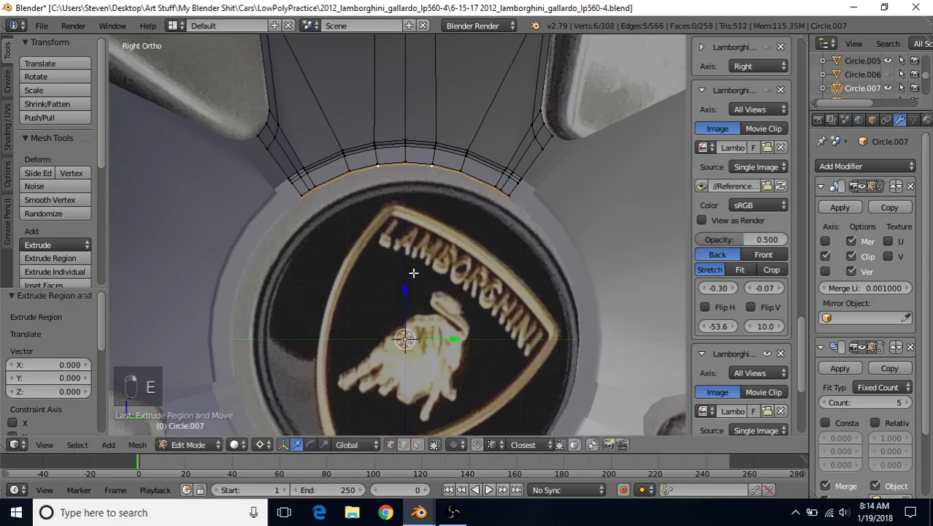
pyautogui.moveTo(406, 241); pyautogui.dragTo(346, 224, button='middle')
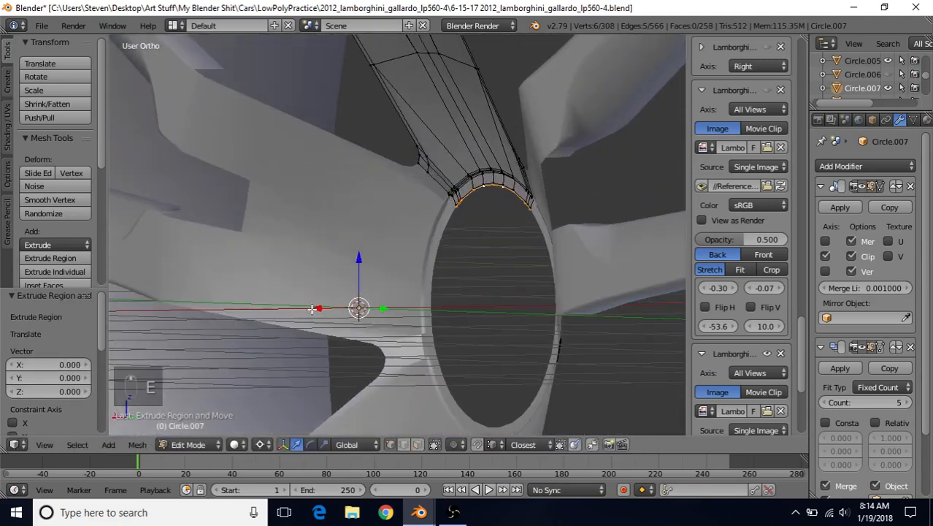
pyautogui.moveTo(314, 309); pyautogui.dragTo(330, 312)
pyautogui.moveTo(329, 312); pyautogui.dragTo(501, 210, button='middle')
pyautogui.moveTo(496, 261); pyautogui.dragTo(329, 338, button='middle')
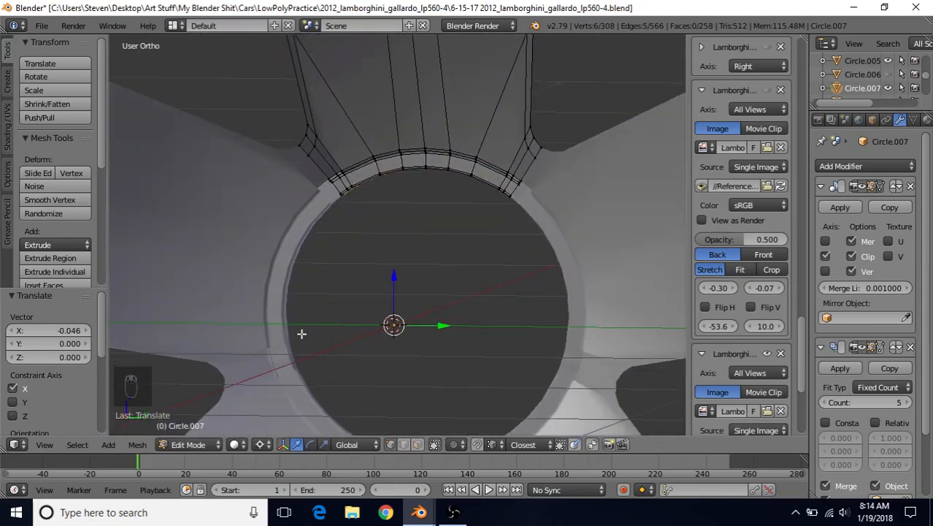
# Step: Apply smooth shading to the rim in Object Mode and check the stepped hub ring
pyautogui.press('Tab')
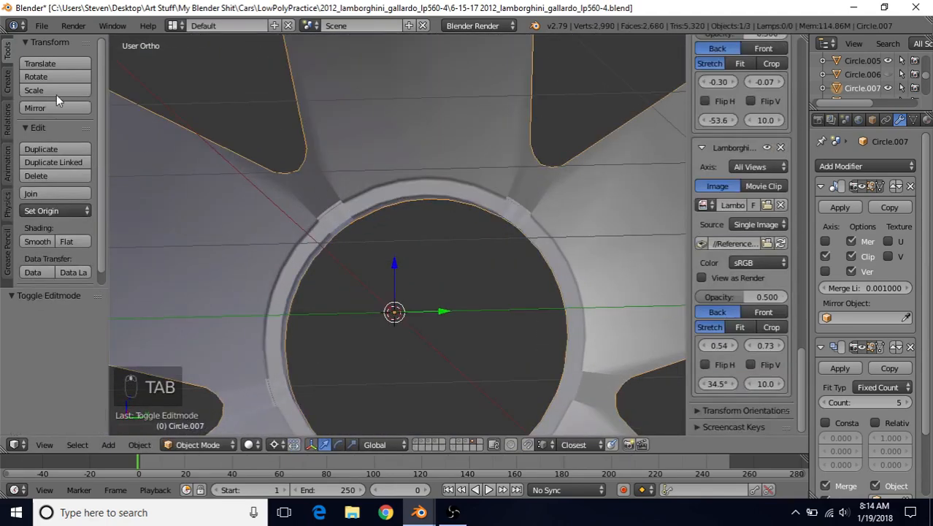
pyautogui.click(38, 242)
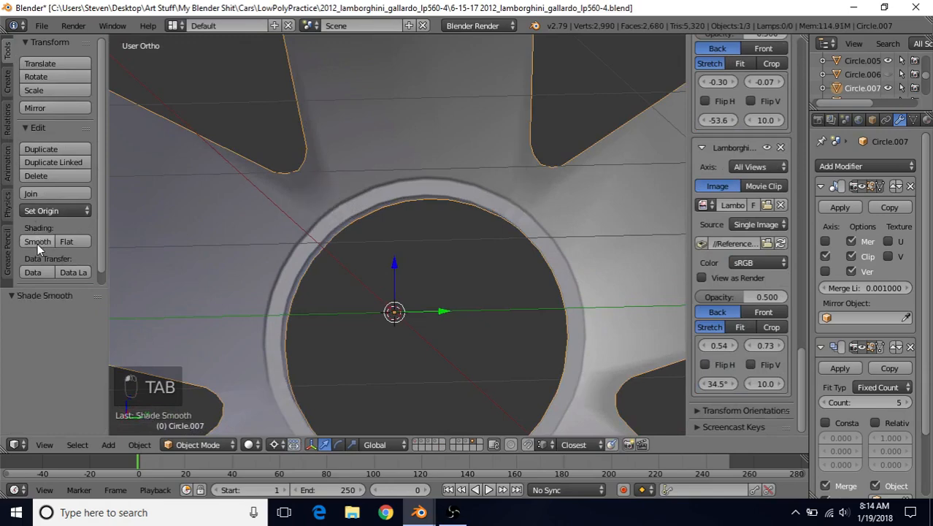
pyautogui.scroll(-3, 492, 250)
pyautogui.moveTo(491, 249); pyautogui.dragTo(414, 191, button='middle')
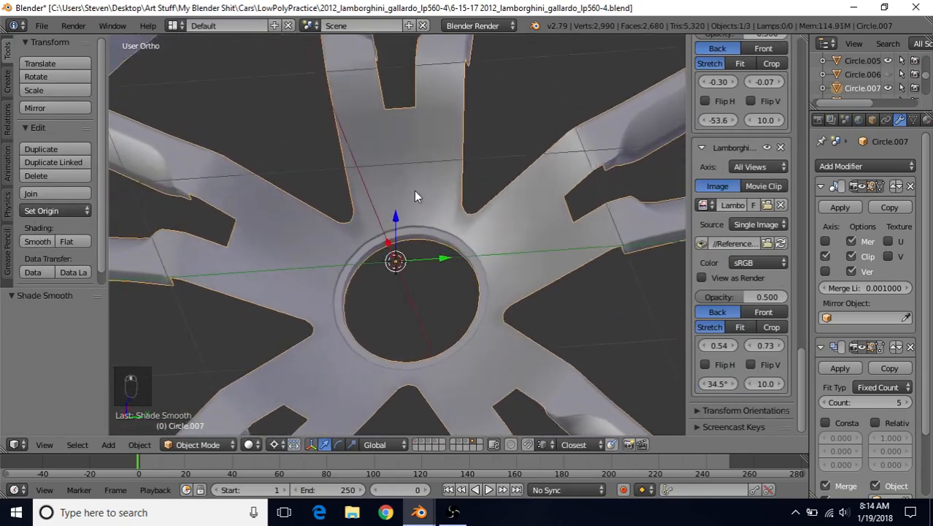
# Step: Return to Edit Mode, extrude the inner hub arc in right view, and scale it to 0.985 excluding the X axis
pyautogui.scroll(3, 409, 205)
pyautogui.press('Tab')
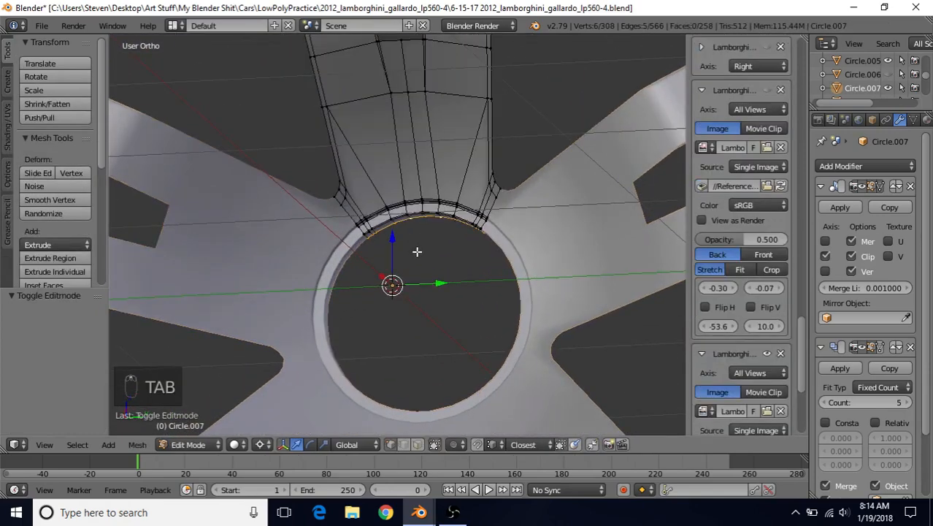
pyautogui.scroll(1, 417, 251)
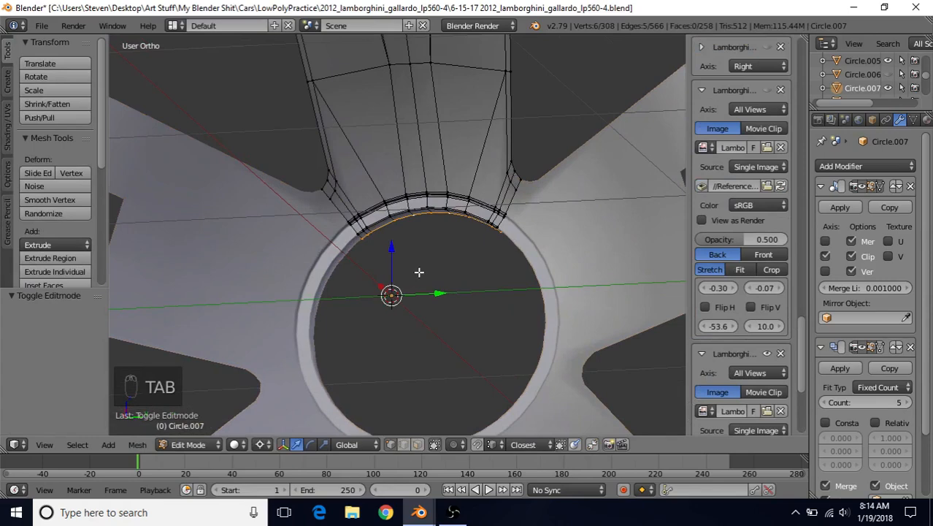
pyautogui.press('KP_3')
pyautogui.scroll(1, 413, 273)
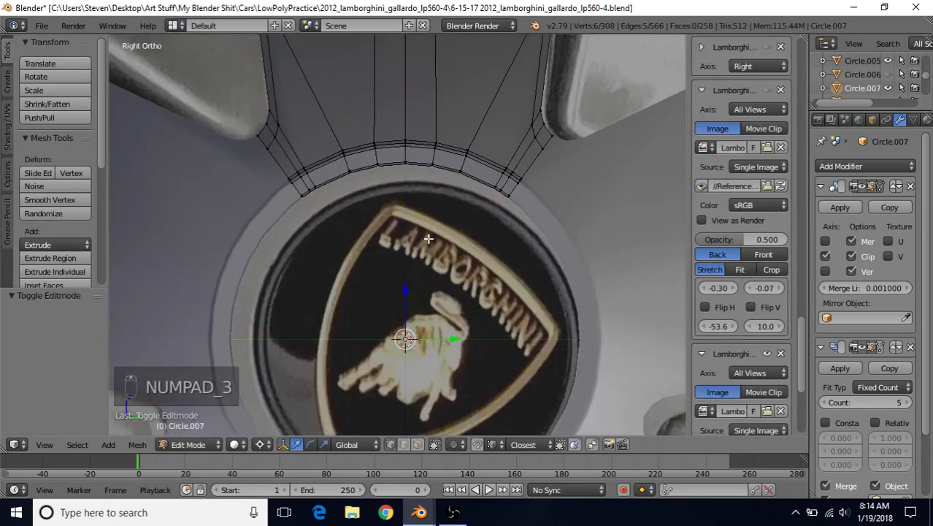
pyautogui.press('e')
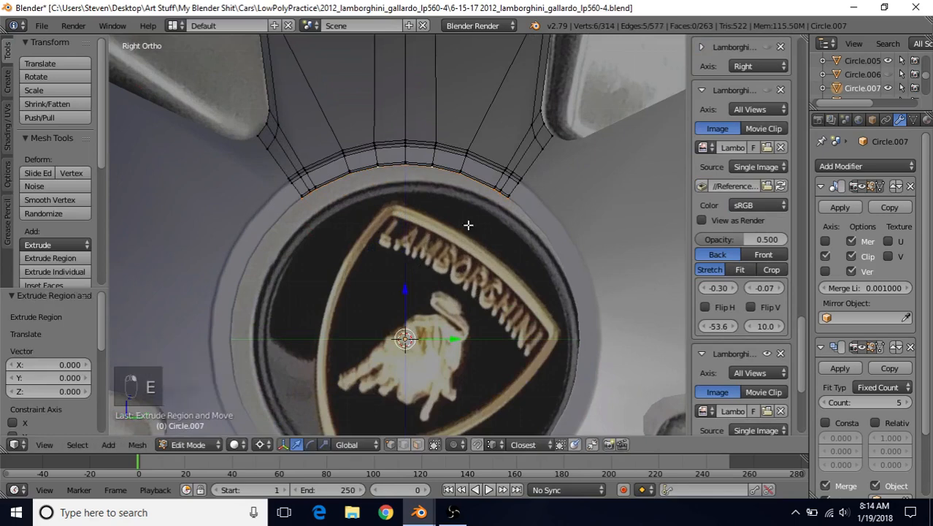
pyautogui.press('s')
pyautogui.hotkey('shift', 'x')
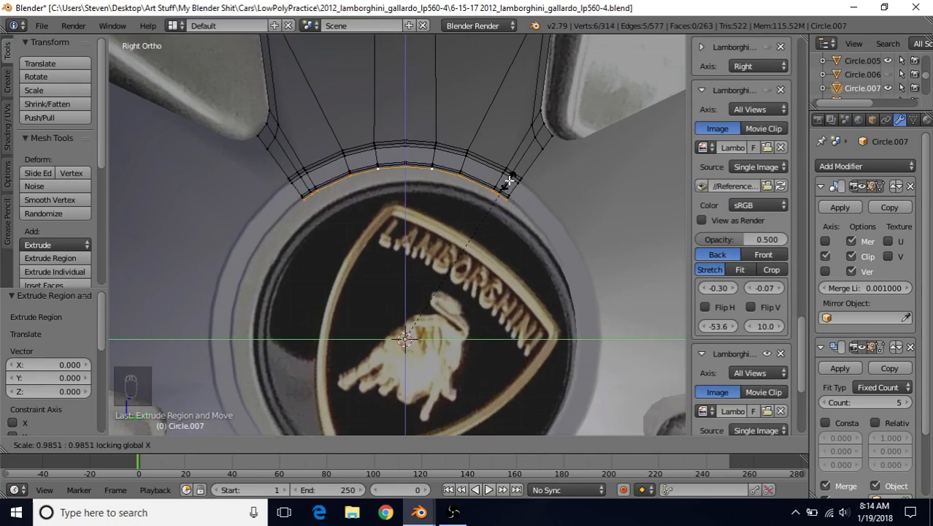
pyautogui.click(510, 180)
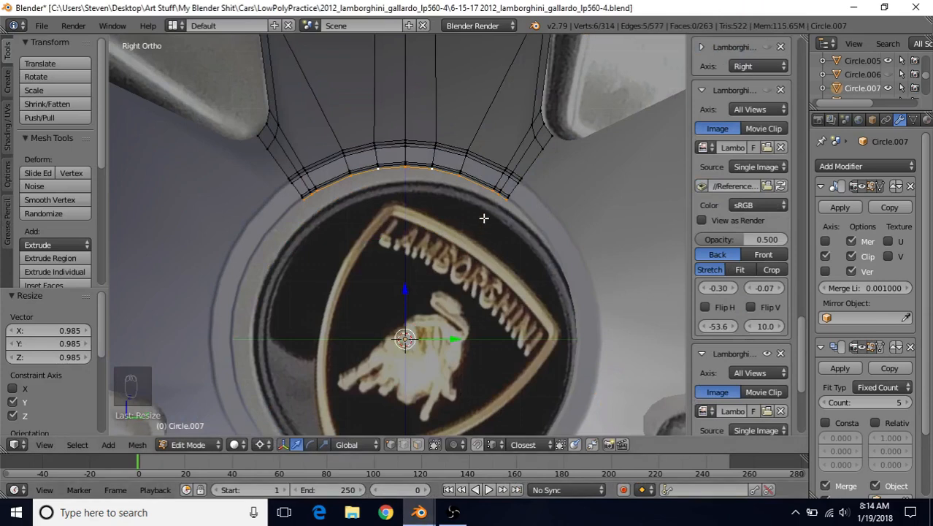
# Step: Extrude the inner hub arc again and scale it to about 0.932 excluding the X axis, widening the flat ledge
pyautogui.press('e')
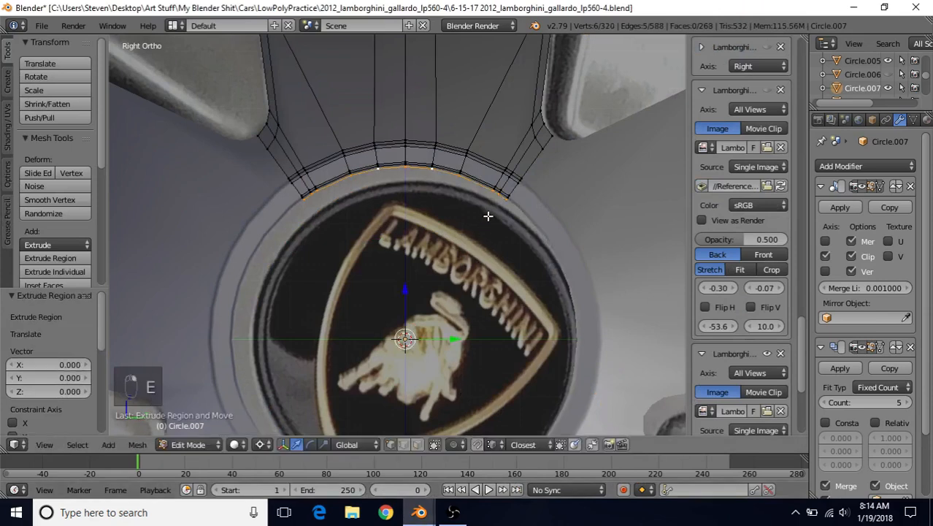
pyautogui.press('s')
pyautogui.hotkey('shift', 'x')
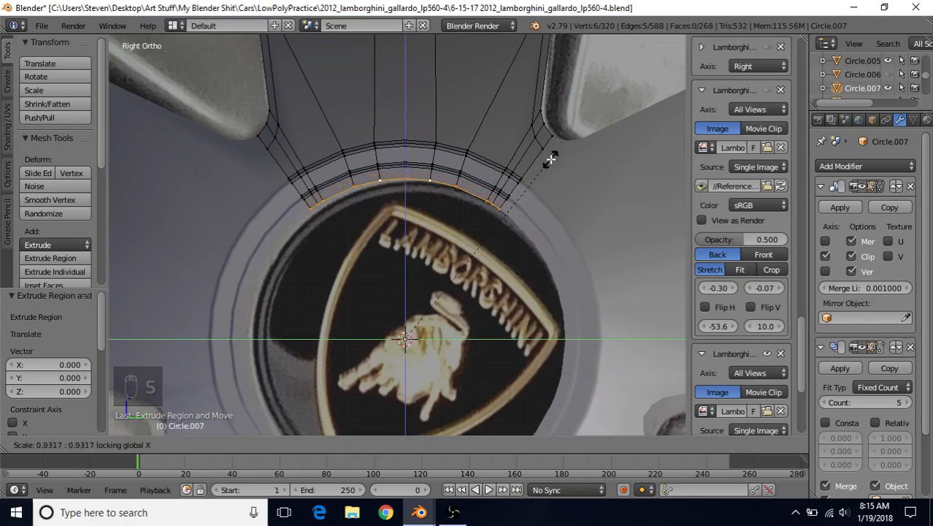
pyautogui.click(550, 160)
# Step: Extrude a narrow edge strip from the inner hub arc and scale it to 0.983, excluding the X axis
pyautogui.press('e')
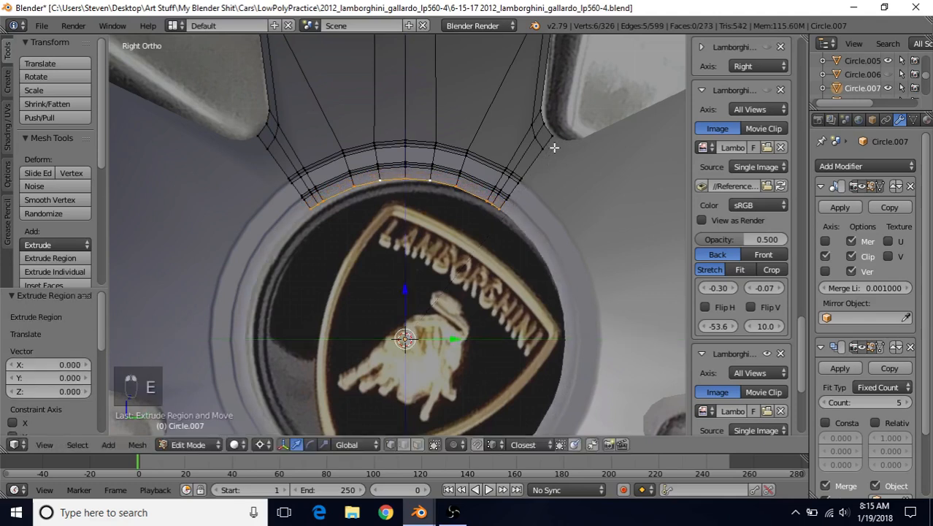
pyautogui.press('s')
pyautogui.hotkey('shift', 'x')
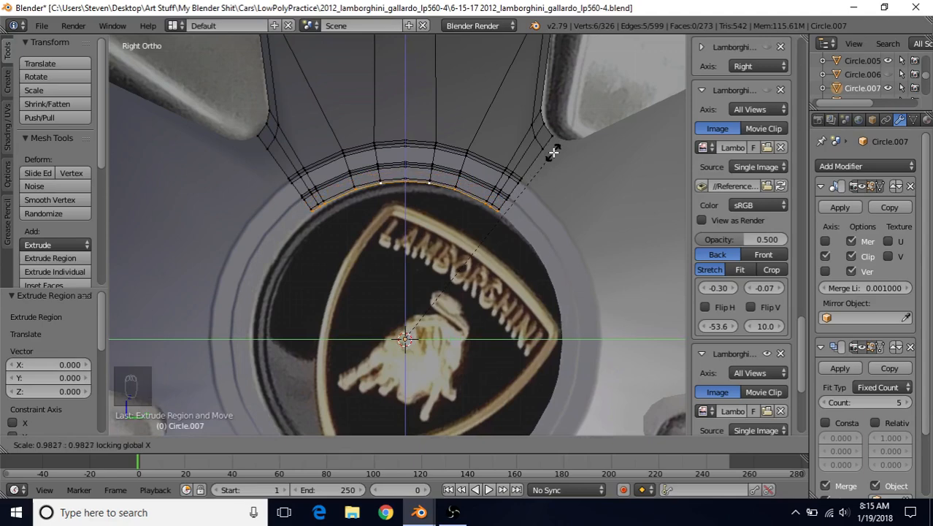
pyautogui.click(552, 151)
pyautogui.scroll(4, 414, 194)
pyautogui.scroll(1, 415, 194)
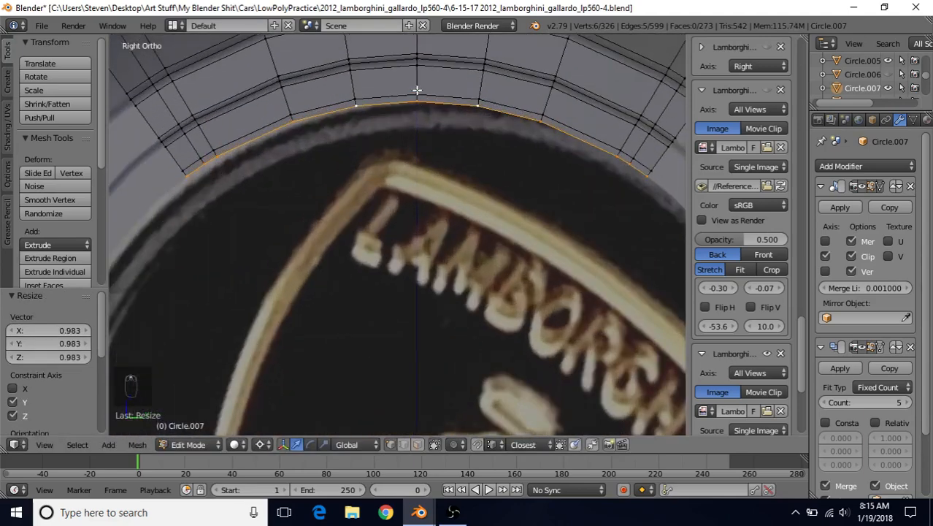
pyautogui.scroll(-8, 384, 278)
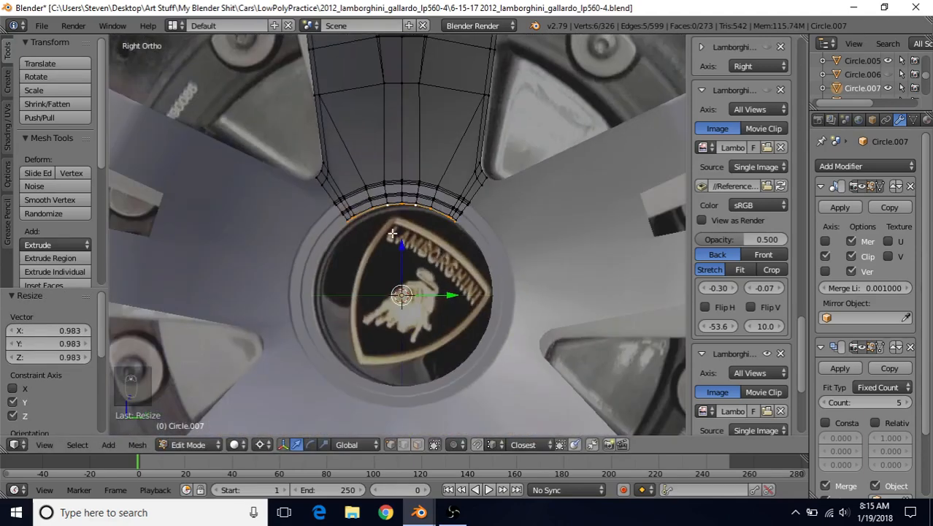
# Step: Extrude the inner hub arc and move it -0.050 along the X axis to form the second recess wall
pyautogui.press('e')
pyautogui.rightClick(384, 255)
pyautogui.scroll(-3, 395, 247)
pyautogui.moveTo(398, 244); pyautogui.dragTo(332, 275, button='middle')
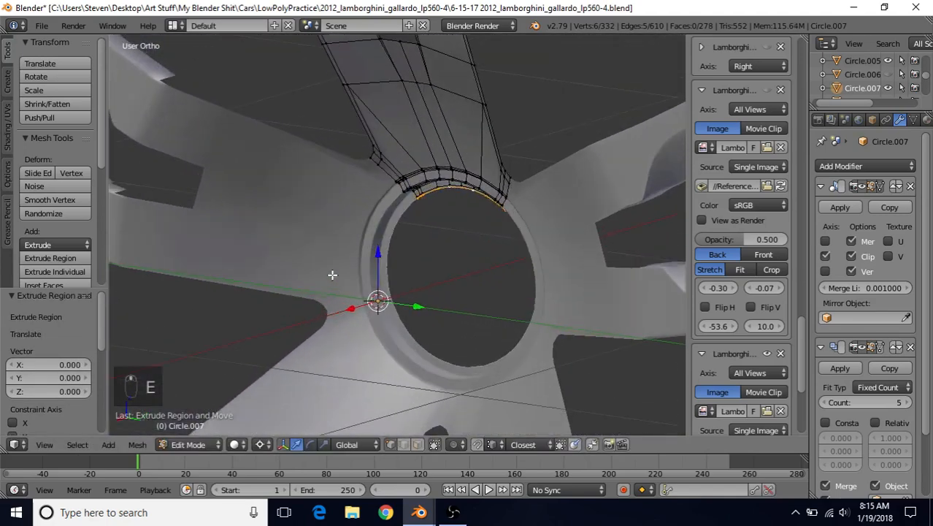
pyautogui.moveTo(346, 309); pyautogui.dragTo(361, 312)
pyautogui.moveTo(361, 312); pyautogui.dragTo(416, 187, button='middle')
pyautogui.scroll(6, 416, 186)
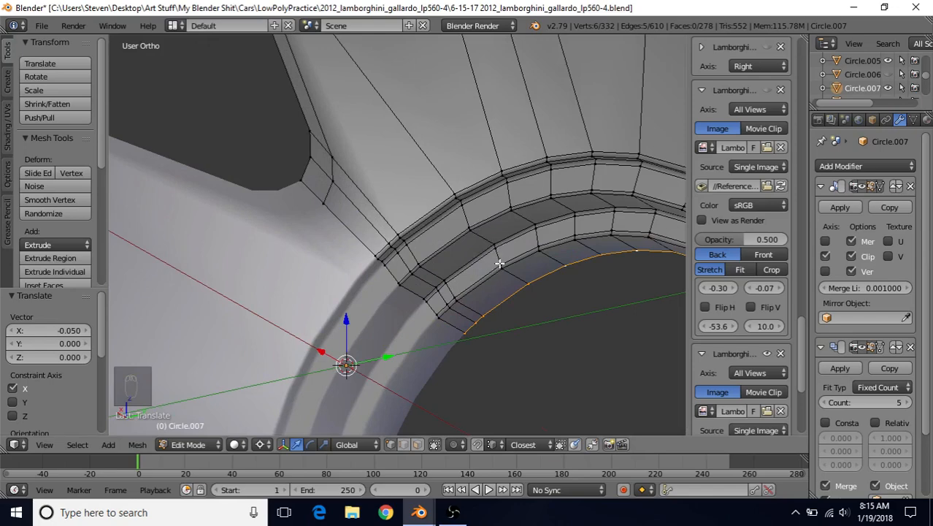
pyautogui.scroll(-5, 497, 277)
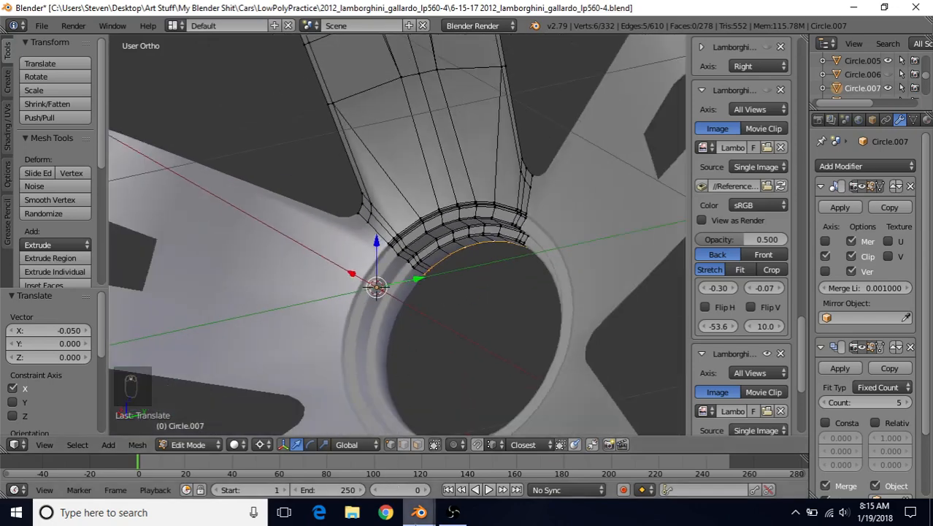
# Step: Check the hub recess steps in the practice rim file and return to the working file
pyautogui.moveTo(419, 512)
pyautogui.click(371, 486)
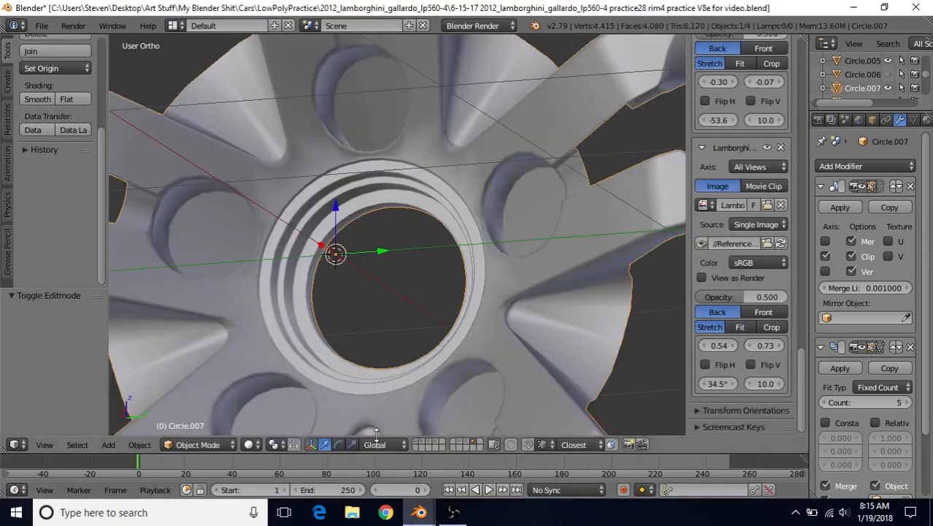
pyautogui.click(489, 475)
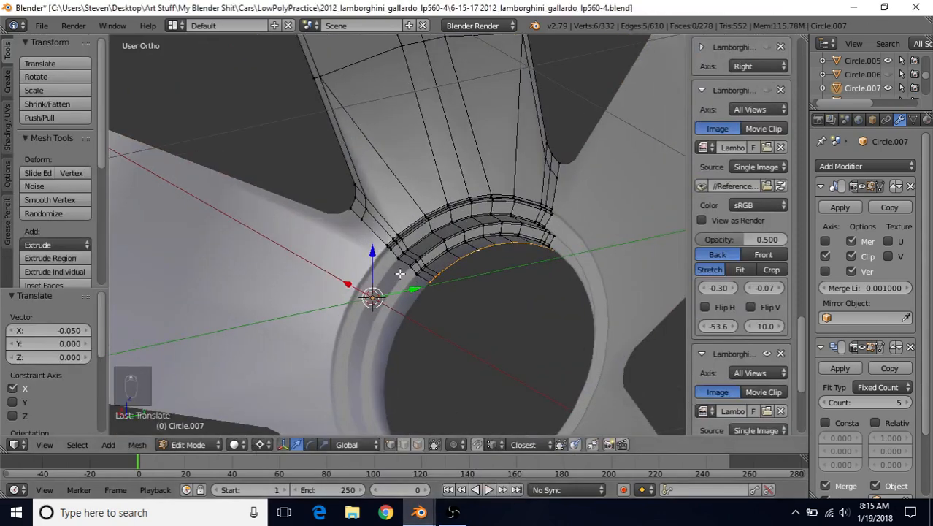
# Step: Extrude the arc at the base of the second recess wall and scale it to 0.982, excluding the X axis
pyautogui.press('KP_3')
pyautogui.scroll(2, 398, 248)
pyautogui.press('e')
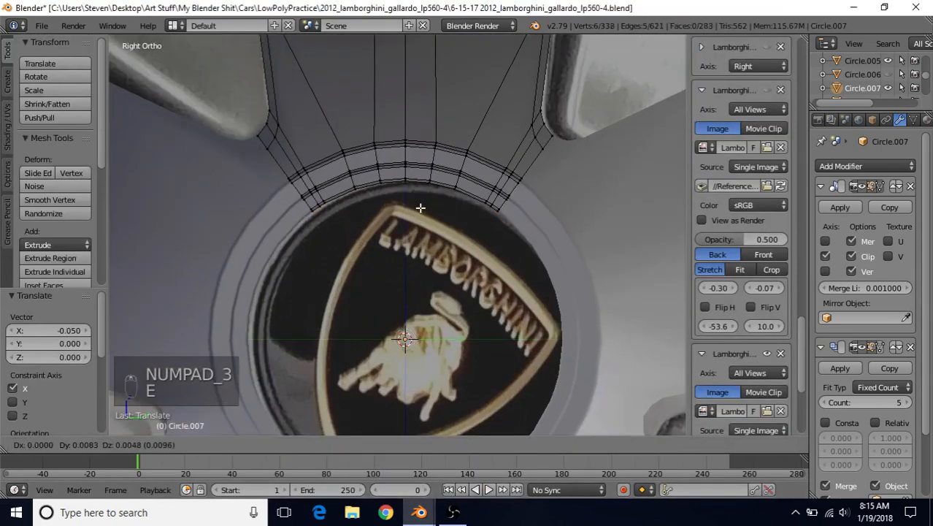
pyautogui.rightClick(420, 209)
pyautogui.press('s')
pyautogui.hotkey('shift', 'x')
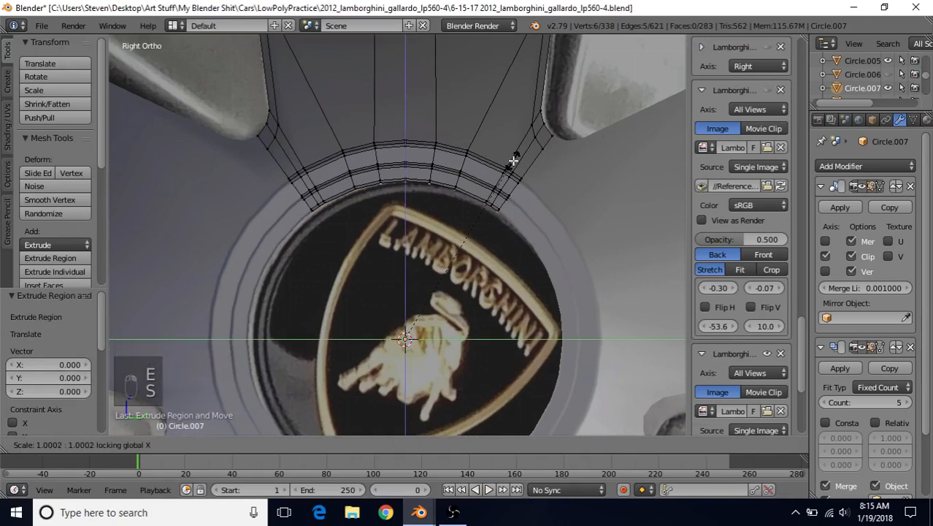
pyautogui.click(512, 165)
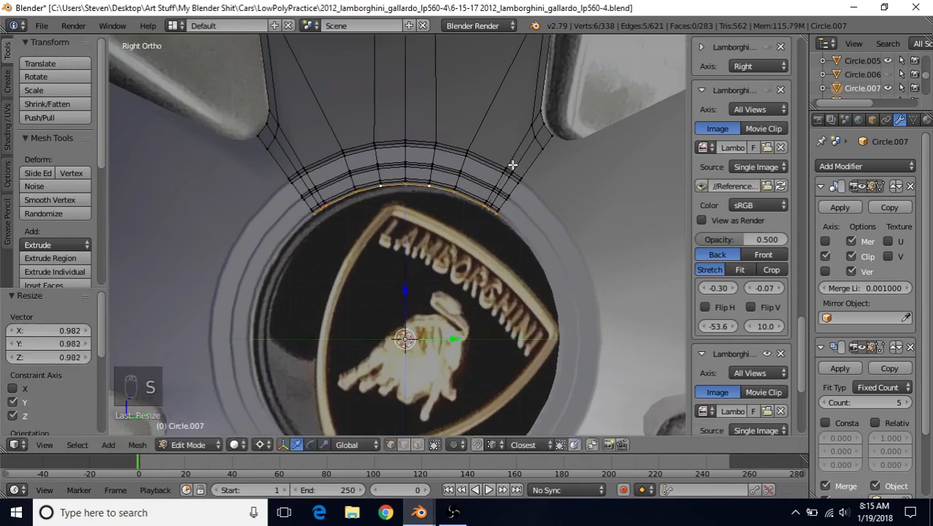
# Step: Extrude the inner hub arc inward and scale it to about 0.877 excluding the X axis to form the third ledge
pyautogui.press('e')
pyautogui.rightClick(485, 193)
pyautogui.press('s')
pyautogui.hotkey('shift', 'x')
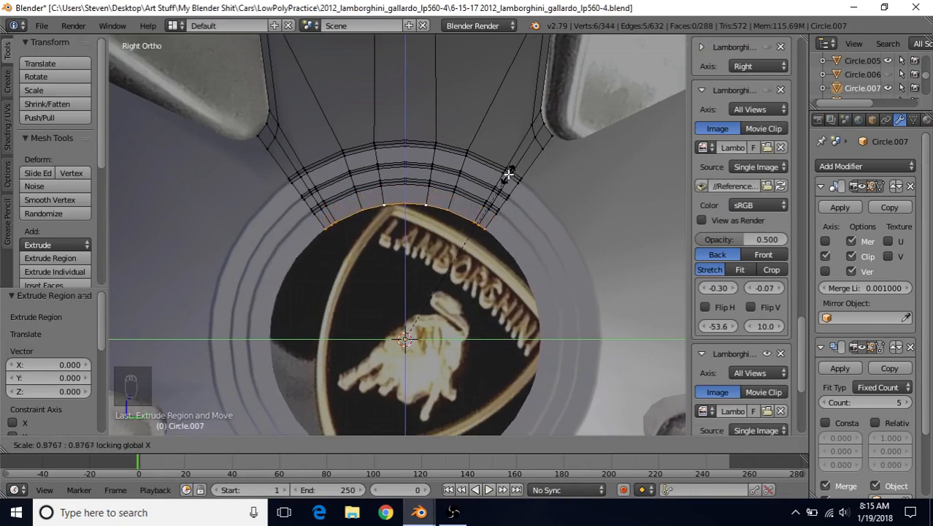
pyautogui.click(509, 174)
# Step: Extrude a thin edge strip along the third ledge and scale it to 0.984, excluding the X axis
pyautogui.press('e')
pyautogui.rightClick(510, 162)
pyautogui.press('s')
pyautogui.hotkey('shift', 'x')
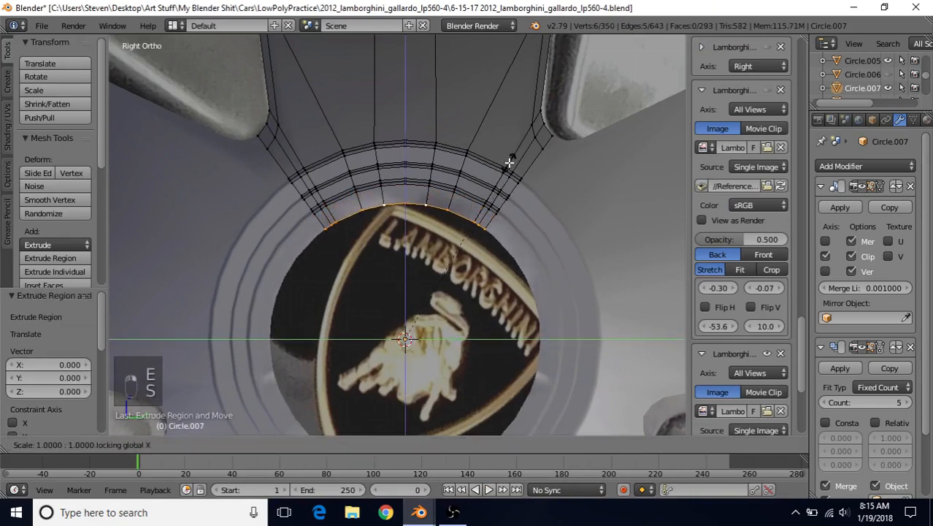
pyautogui.click(509, 165)
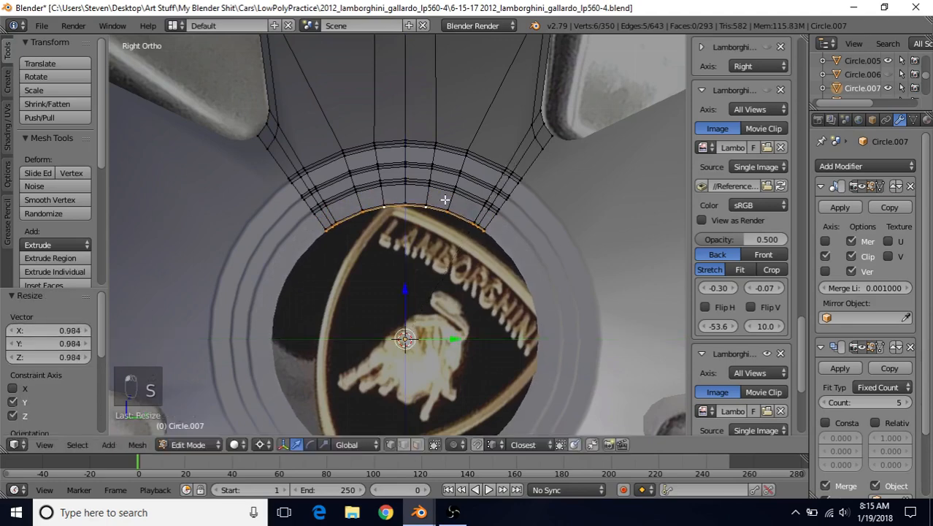
# Step: Extrude the inner hub arc, move it back along the X axis as the innermost wall, and return to Object Mode
pyautogui.press('e')
pyautogui.rightClick(420, 227)
pyautogui.scroll(-4, 420, 227)
pyautogui.moveTo(420, 226); pyautogui.dragTo(325, 283, button='middle')
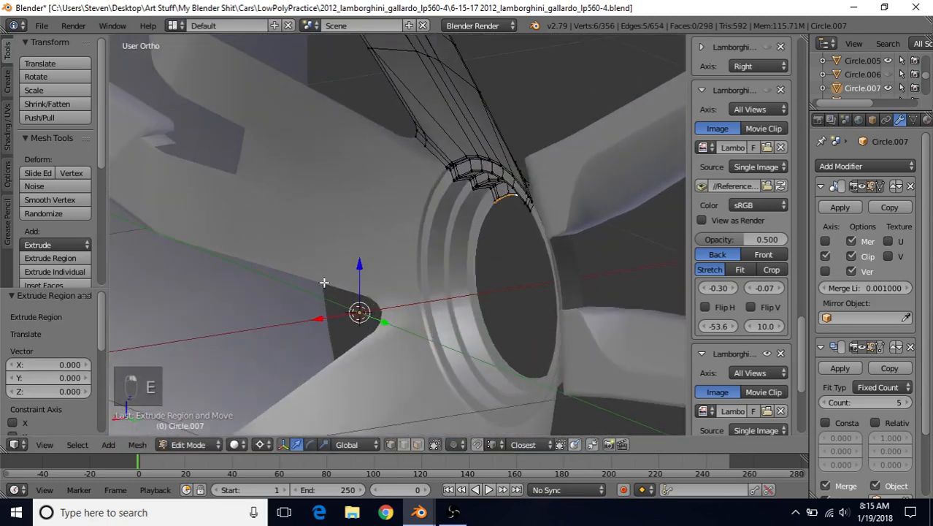
pyautogui.scroll(-2, 321, 322)
pyautogui.press('Tab')
pyautogui.scroll(-3, 352, 322)
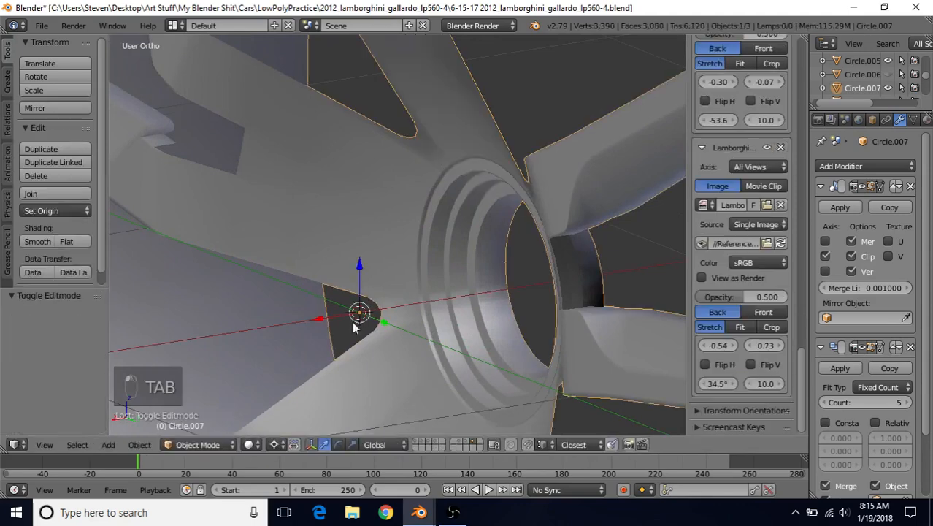
# Step: Compare the stepped hub recess with the one in the practice rim file, viewing both from several angles
pyautogui.keyDown('shift'); pyautogui.moveTo(352, 322); pyautogui.dragTo(431, 192, button='middle'); pyautogui.keyUp('shift')
pyautogui.scroll(3, 437, 222)
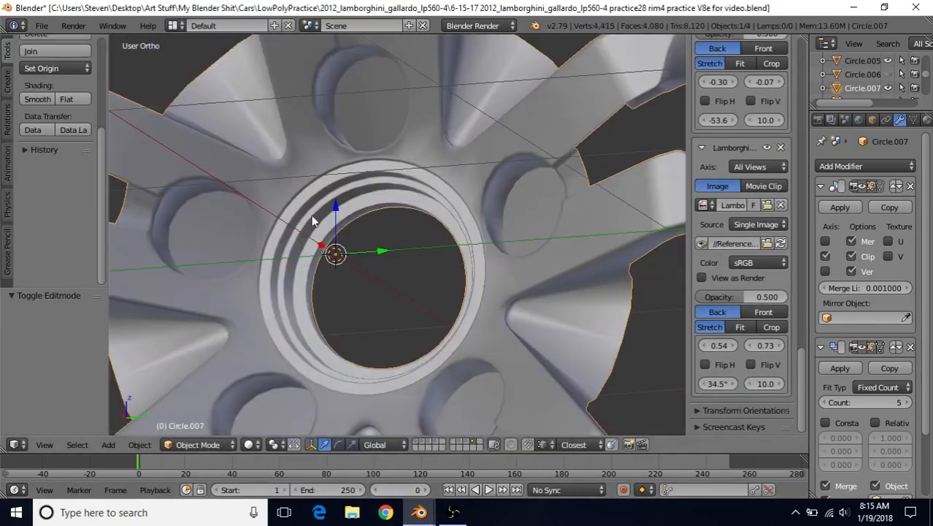
pyautogui.scroll(-2, 342, 234)
pyautogui.moveTo(397, 215); pyautogui.dragTo(408, 239, button='middle')
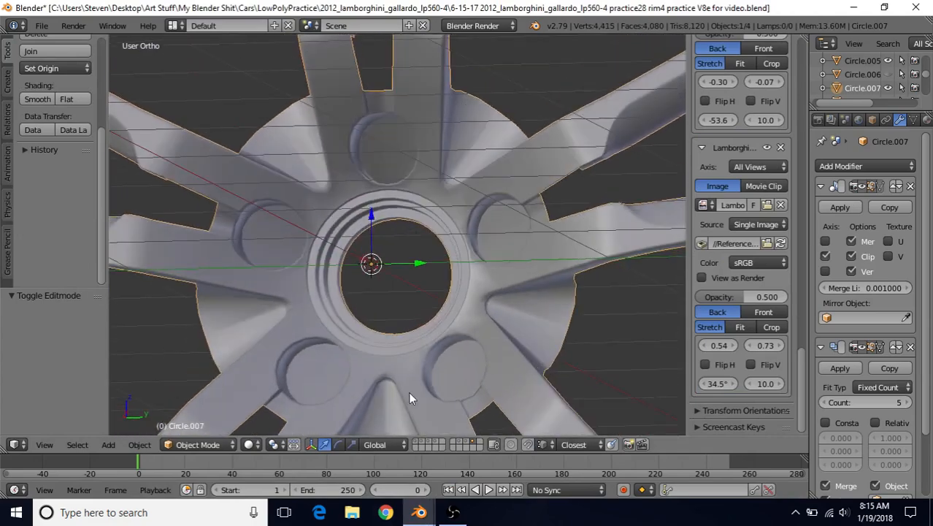
pyautogui.click(424, 519)
pyautogui.click(482, 450)
pyautogui.moveTo(458, 346); pyautogui.dragTo(511, 310, button='middle')
pyautogui.scroll(-3, 462, 336)
pyautogui.moveTo(427, 252); pyautogui.dragTo(490, 259, button='middle')
pyautogui.scroll(4, 391, 263)
# Step: Select the edge loop at the base of the second recess wall and inspect the ring spacing in Object Mode
pyautogui.press('Tab')
pyautogui.keyDown('alt'); pyautogui.click(418, 237); pyautogui.keyUp('alt')
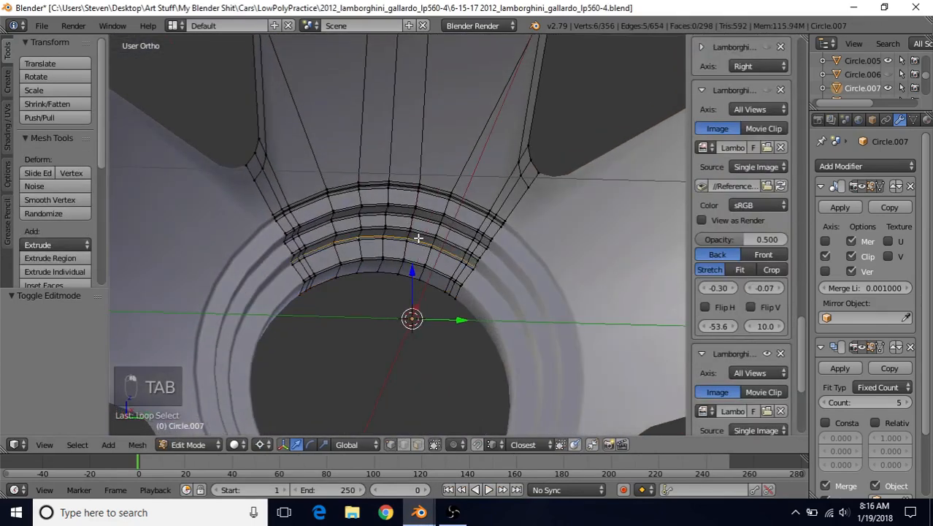
pyautogui.press('Tab')
pyautogui.scroll(-4, 383, 302)
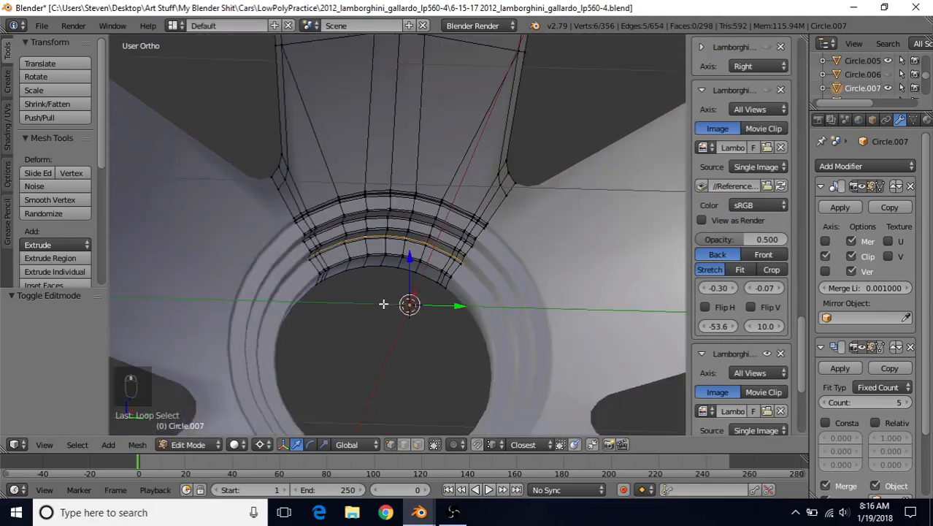
pyautogui.moveTo(398, 279); pyautogui.dragTo(373, 315, button='middle')
pyautogui.scroll(5, 373, 316)
pyautogui.press('Tab')
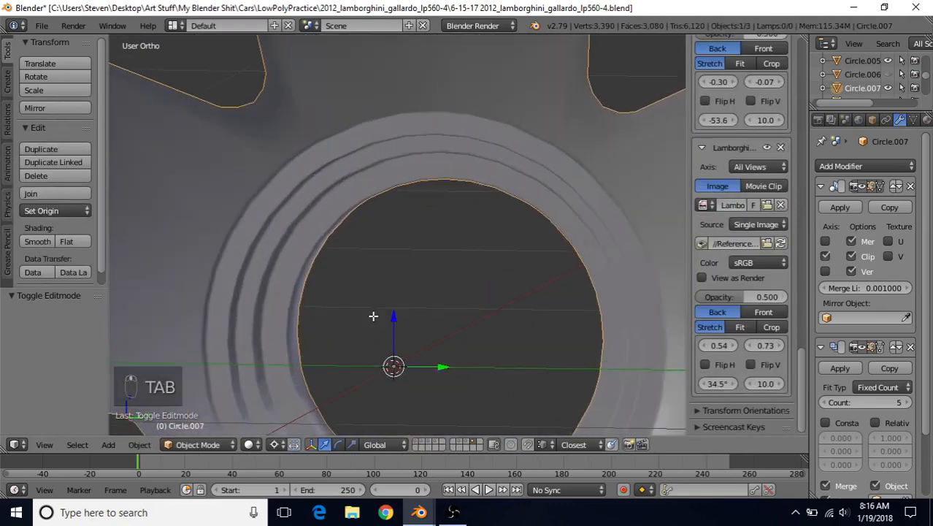
pyautogui.moveTo(401, 263); pyautogui.dragTo(423, 237, button='middle')
pyautogui.scroll(2, 423, 237)
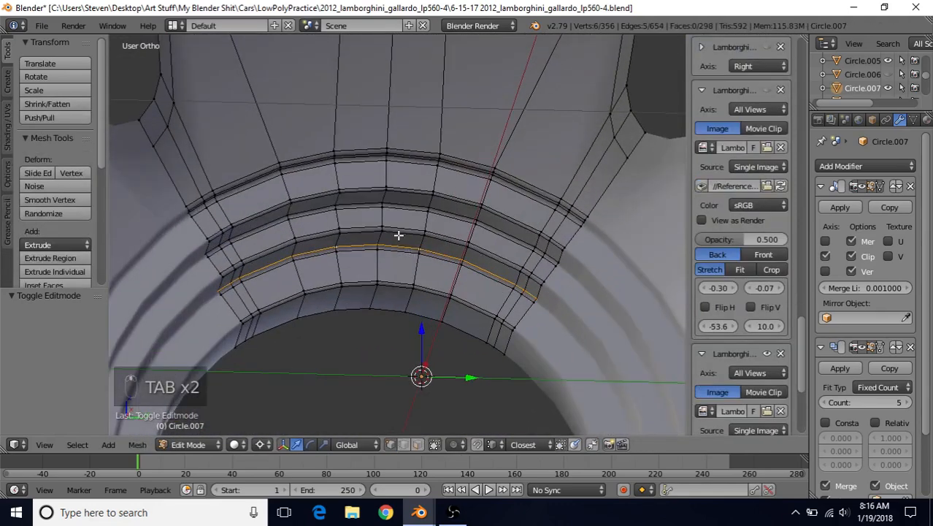
# Step: Add the remaining edge loops of the second recess wall to the selection, scale them to about 0.988 excluding the X axis, and inspect the ring spacing
pyautogui.keyDown('alt'); pyautogui.keyDown('shift'); pyautogui.click(396, 226); pyautogui.keyUp('shift'); pyautogui.keyUp('alt')
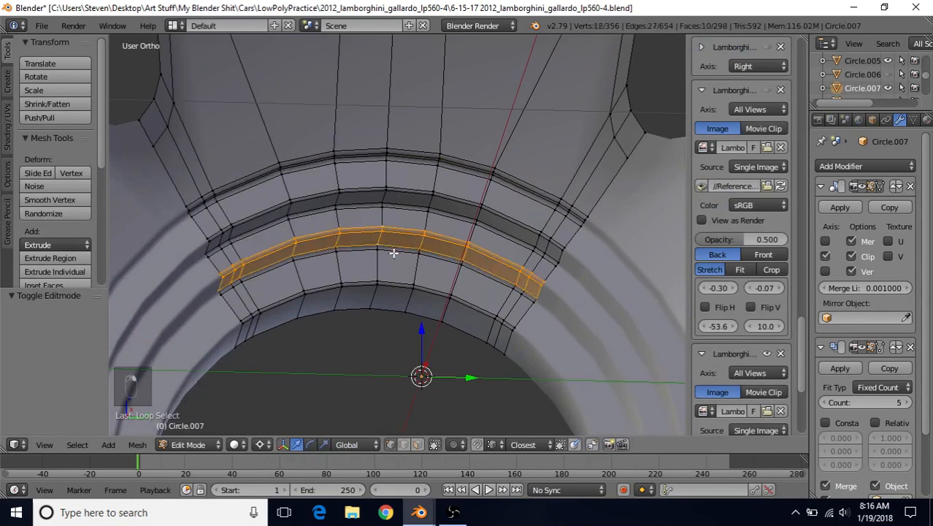
pyautogui.keyDown('alt'); pyautogui.keyDown('shift'); pyautogui.click(393, 254); pyautogui.keyUp('shift'); pyautogui.keyUp('alt')
pyautogui.press('KP_3')
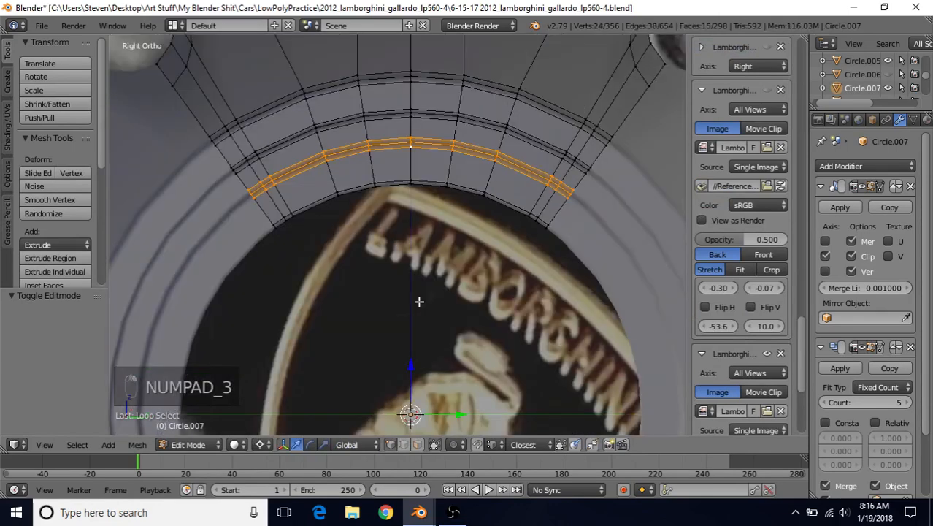
pyautogui.keyDown('shift'); pyautogui.moveTo(402, 274); pyautogui.dragTo(394, 302, button='middle'); pyautogui.keyUp('shift')
pyautogui.press('s')
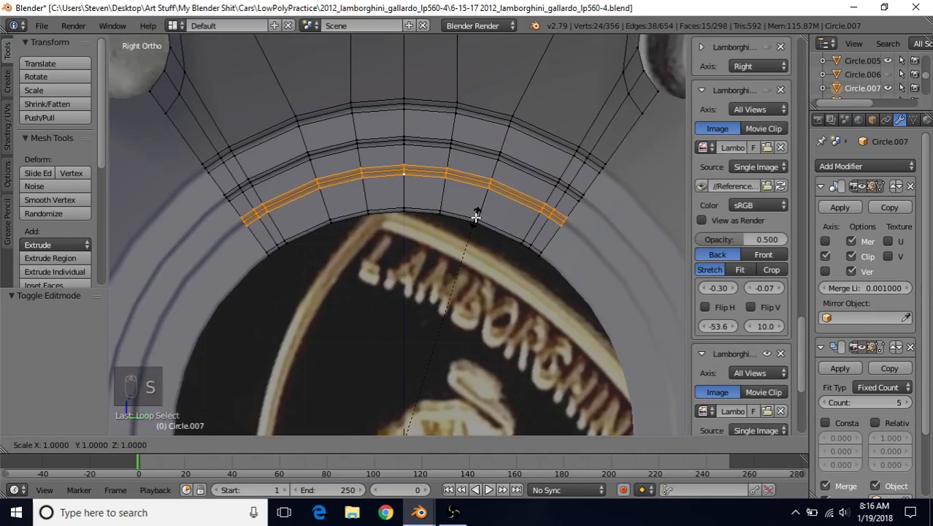
pyautogui.hotkey('shift', 'x')
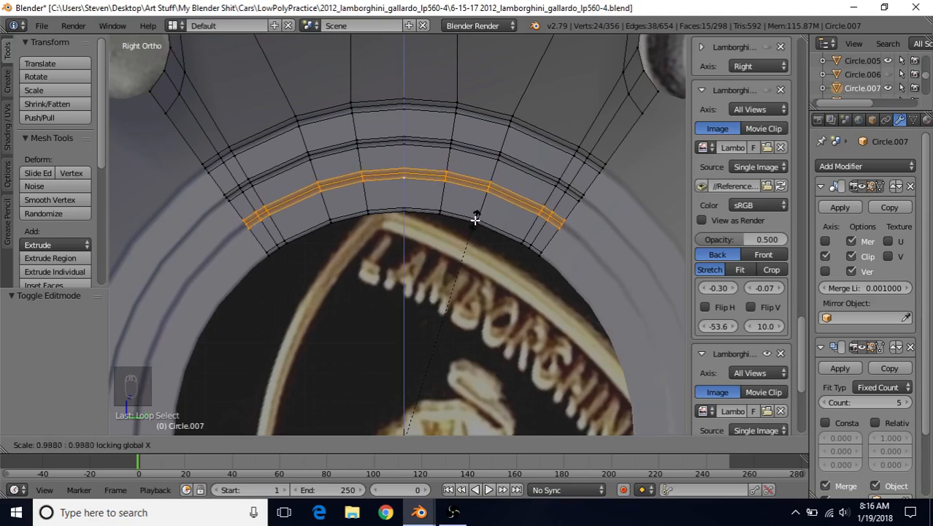
pyautogui.click(475, 219)
pyautogui.scroll(-2, 476, 219)
pyautogui.press('Tab')
pyautogui.scroll(-4, 402, 297)
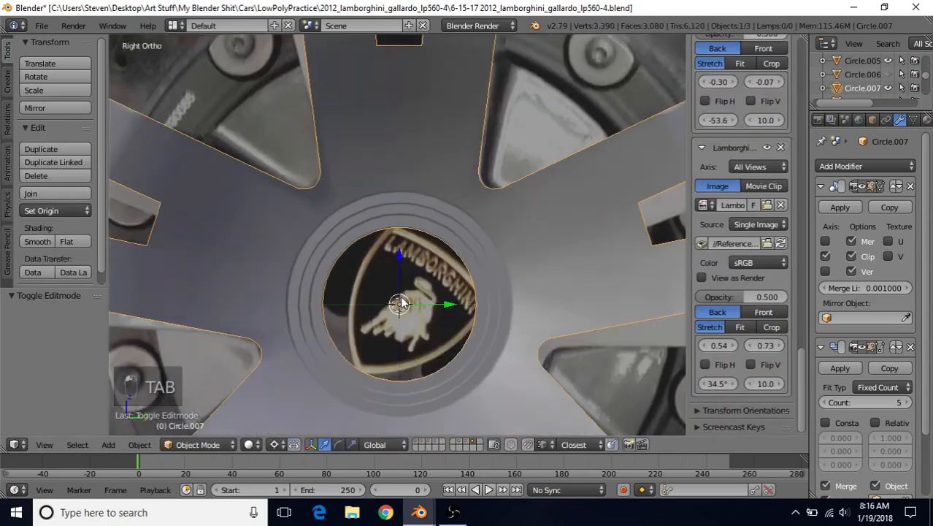
pyautogui.scroll(-2, 394, 266)
pyautogui.moveTo(394, 266); pyautogui.dragTo(369, 235, button='middle')
pyautogui.scroll(4, 432, 235)
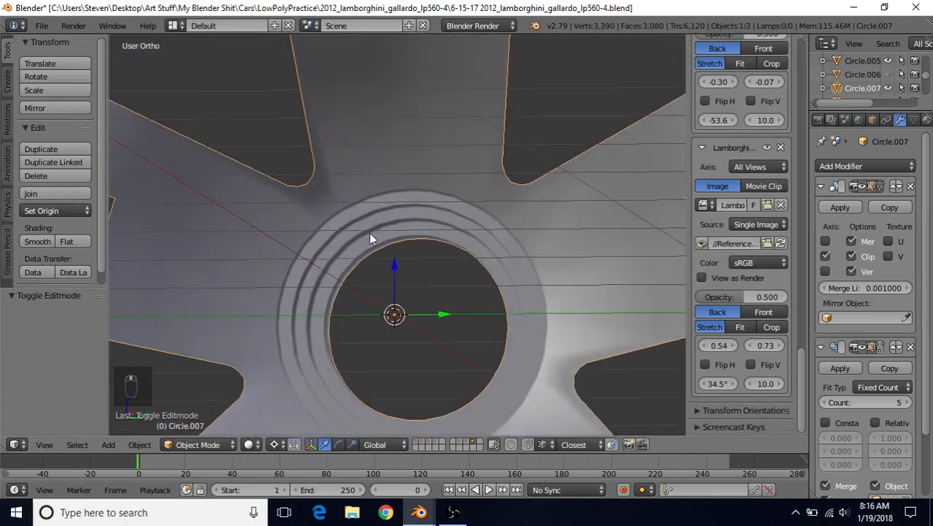
pyautogui.scroll(2, 369, 239)
# Step: Scale the second recess wall's edge loops to 1.016, excluding the X axis, and compare the hub with the practice rim file
pyautogui.press('KP_3')
pyautogui.press('Tab')
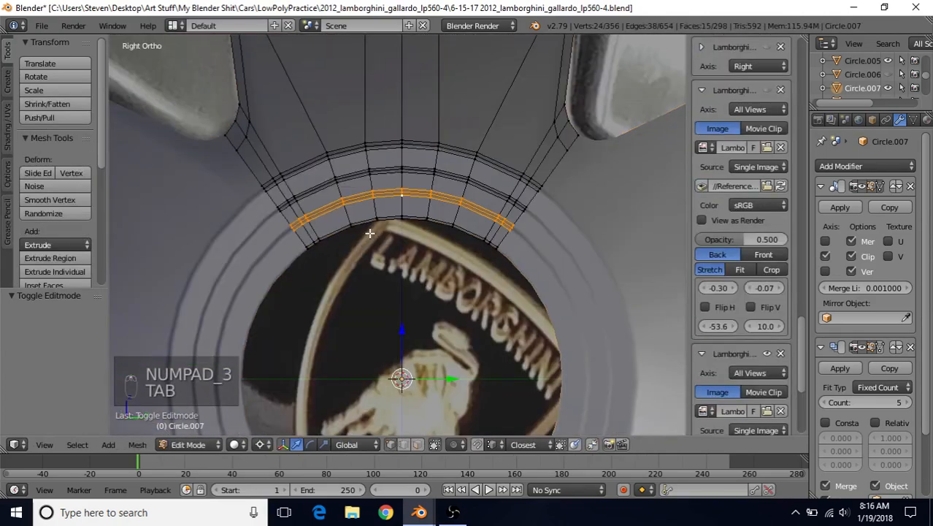
pyautogui.press('s')
pyautogui.hotkey('shift', 'x')
pyautogui.click(375, 230)
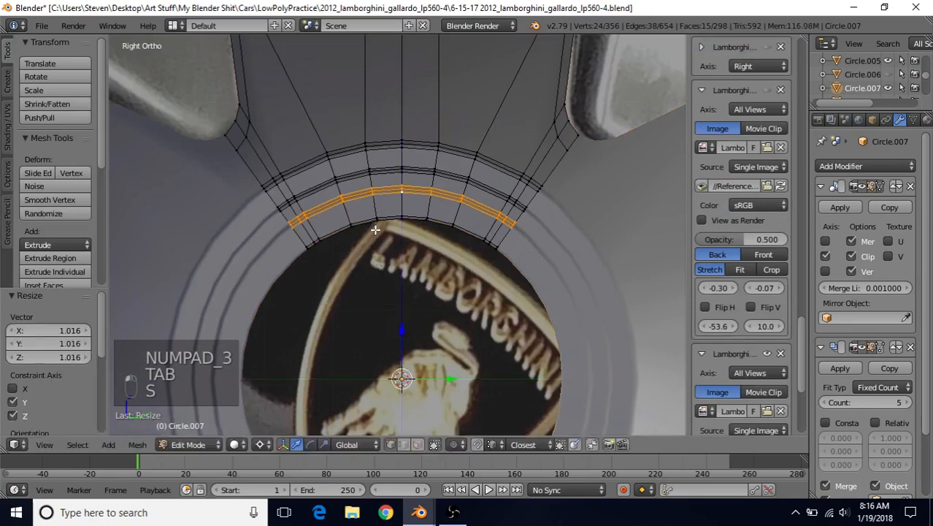
pyautogui.moveTo(419, 512)
pyautogui.click(345, 470)
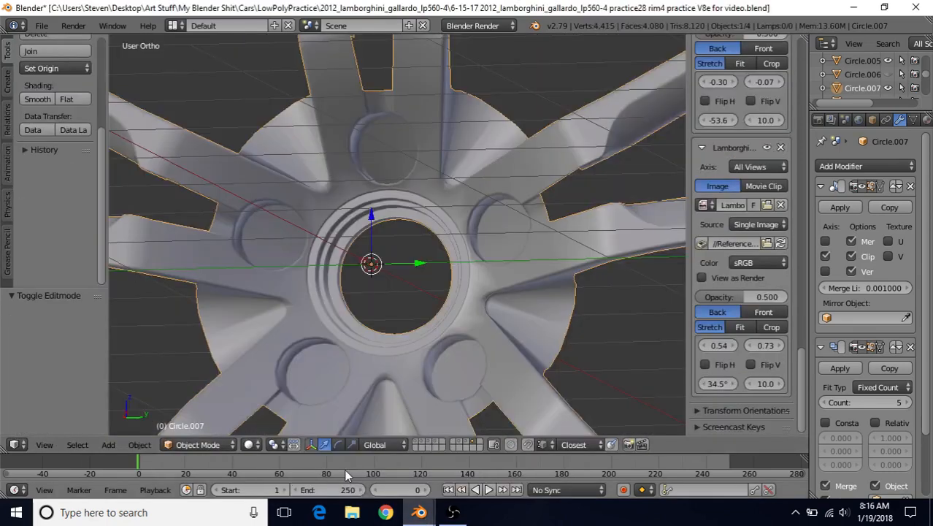
pyautogui.click(420, 512)
pyautogui.click(457, 467)
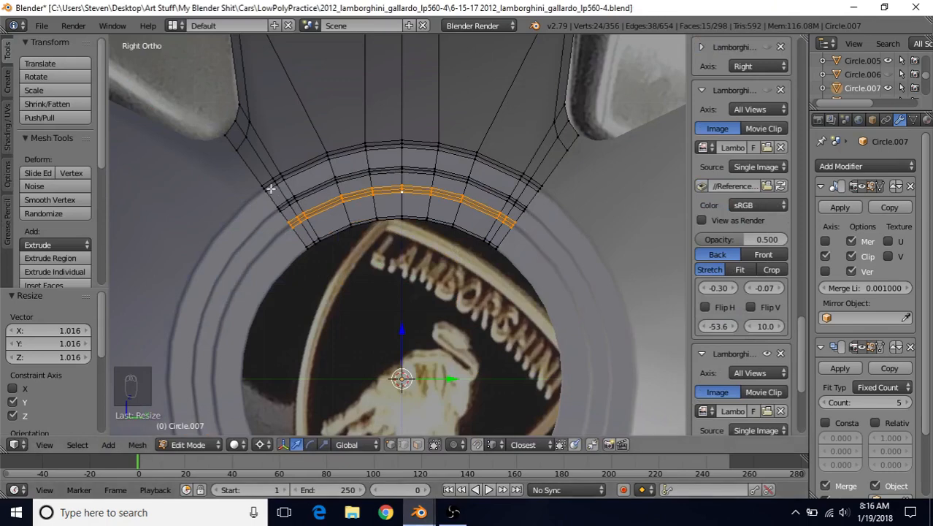
# Step: Select all edge loops of the first recess wall and scale them slightly in the right view, excluding the X axis
pyautogui.moveTo(303, 220); pyautogui.dragTo(296, 207, button='middle')
pyautogui.scroll(2, 297, 218)
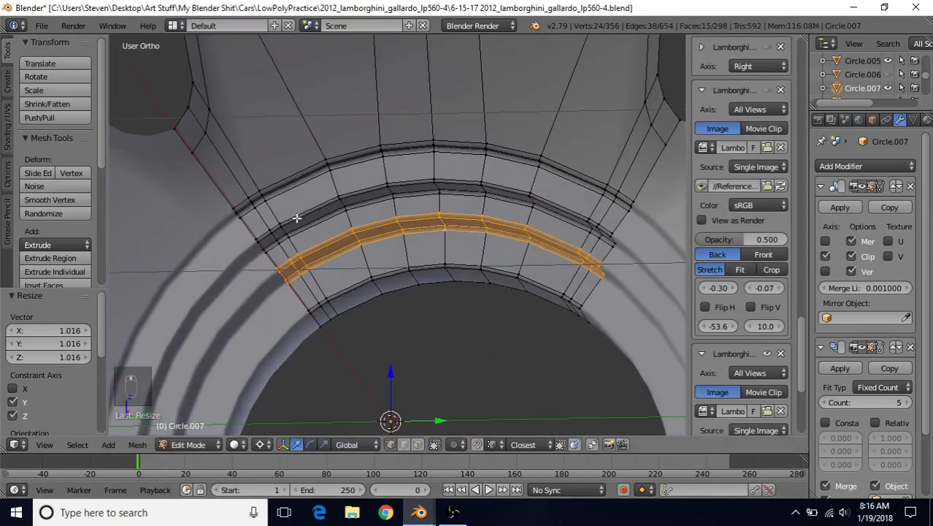
pyautogui.rightClick(260, 240)
pyautogui.press('c')
pyautogui.rightClick(261, 240)
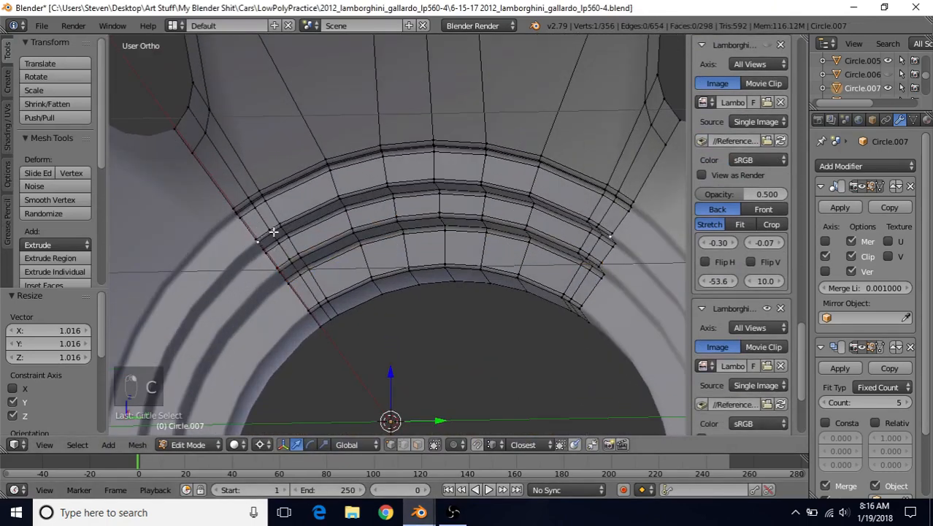
pyautogui.press('c')
pyautogui.moveTo(259, 241)
pyautogui.mouseDown()
pyautogui.moveTo(383, 193)
pyautogui.moveTo(439, 190)
pyautogui.mouseUp()
pyautogui.rightClick(538, 209)
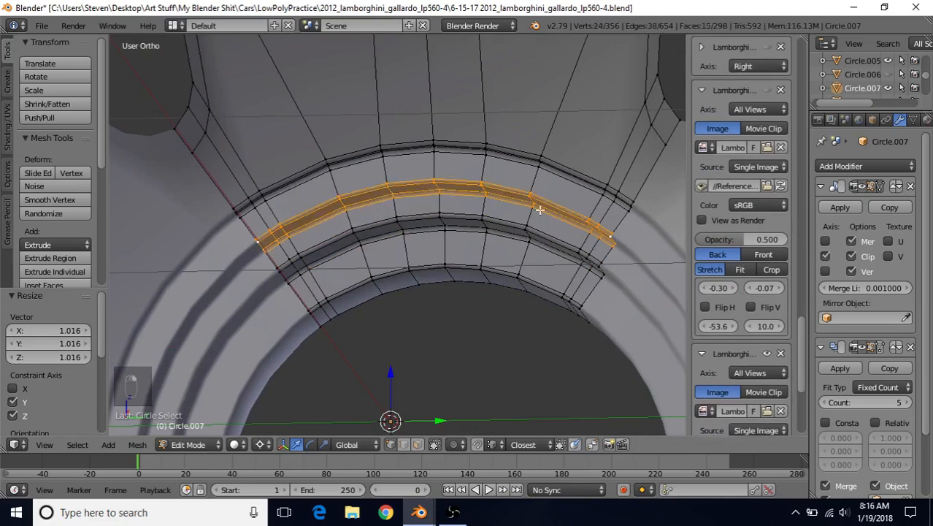
pyautogui.press('KP_3')
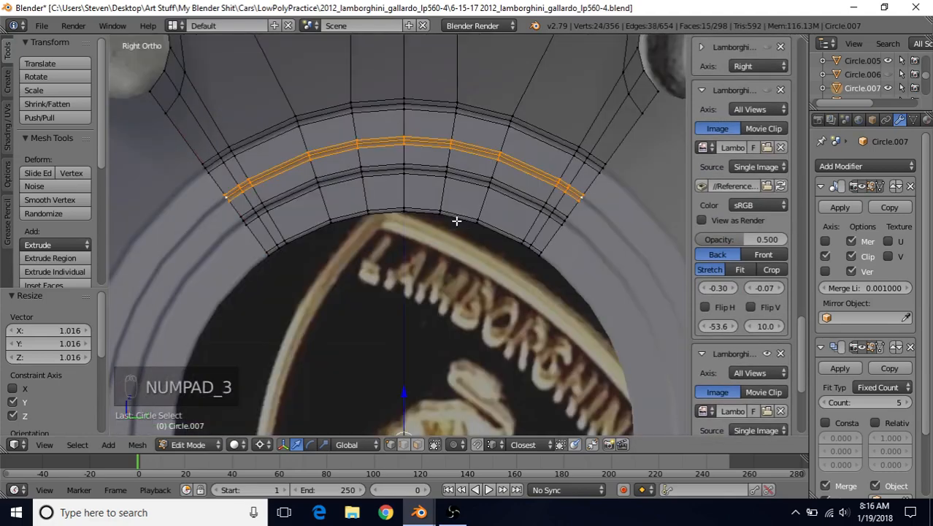
pyautogui.press('s')
pyautogui.hotkey('shift', 'x')
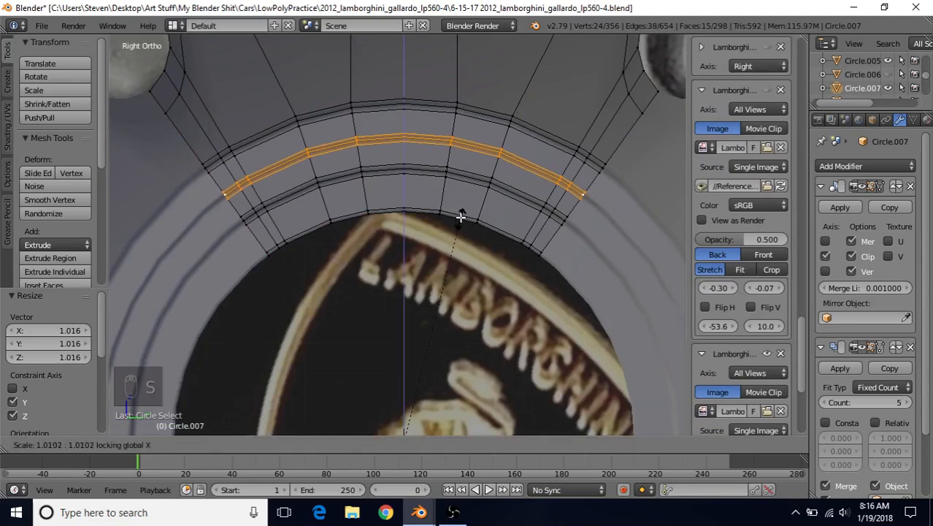
pyautogui.click(456, 223)
# Step: Check the recess rings in Object Mode and fine-tune the scale of the first recess wall's loops, excluding the X axis
pyautogui.press('Tab')
pyautogui.press('z')
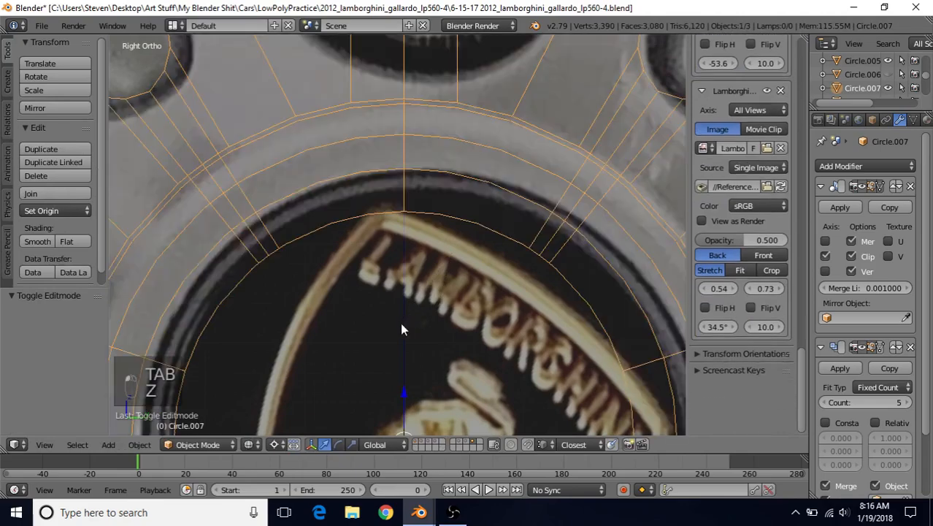
pyautogui.press('z')
pyautogui.scroll(-6, 402, 328)
pyautogui.moveTo(398, 307)
pyautogui.mouseDown(button='middle')
pyautogui.moveTo(361, 235)
pyautogui.moveTo(351, 251)
pyautogui.moveTo(372, 254)
pyautogui.mouseUp(button='middle')
pyautogui.scroll(5, 372, 253)
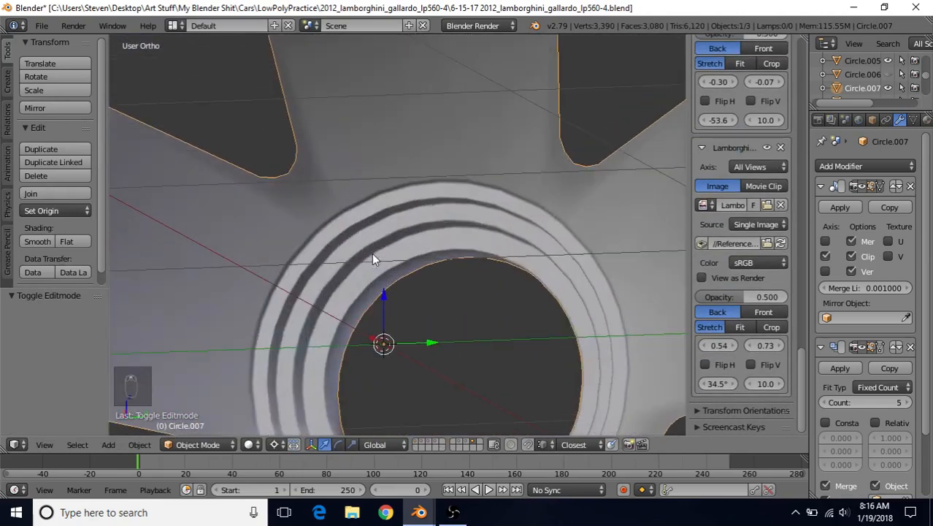
pyautogui.press('Tab')
pyautogui.press('s')
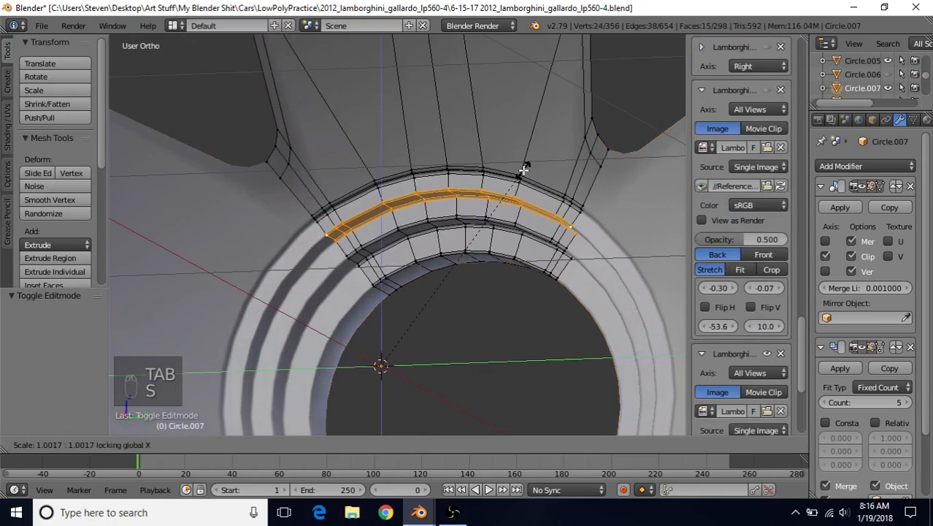
pyautogui.click(522, 171)
pyautogui.press('Tab')
pyautogui.scroll(-2, 448, 298)
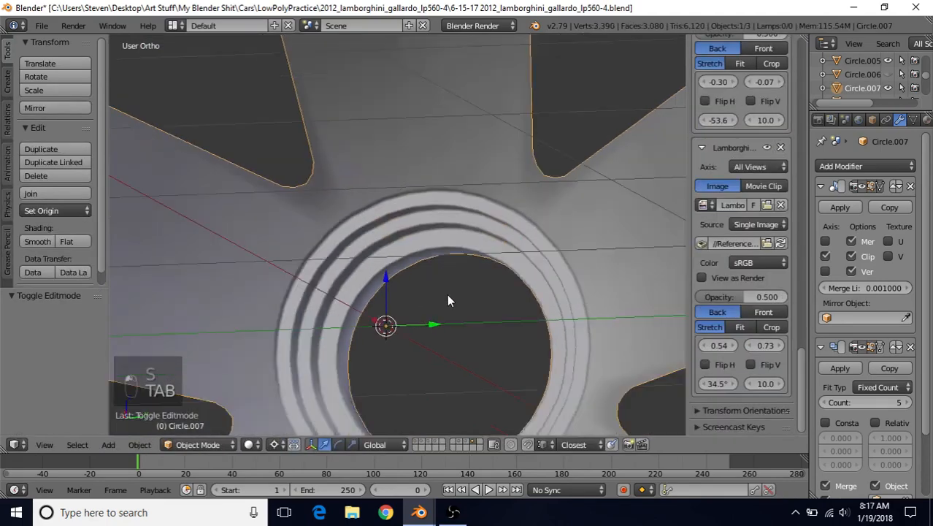
# Step: Review the whole rim from an angle and save the current blend file
pyautogui.scroll(-5, 448, 295)
pyautogui.moveTo(448, 296); pyautogui.dragTo(417, 282, button='middle')
pyautogui.scroll(-1, 437, 234)
pyautogui.scroll(-5, 417, 282)
pyautogui.moveTo(406, 215); pyautogui.dragTo(400, 233, button='middle')
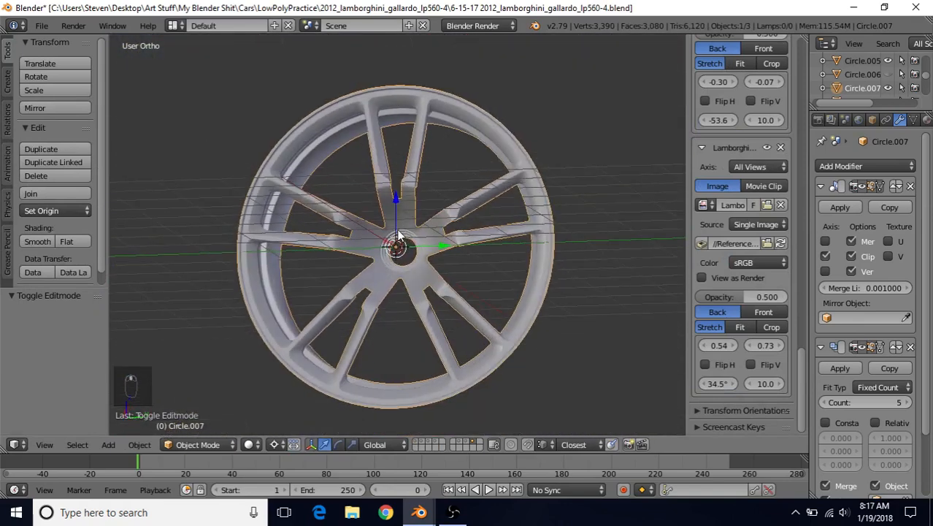
pyautogui.scroll(5, 398, 235)
pyautogui.click(41, 26)
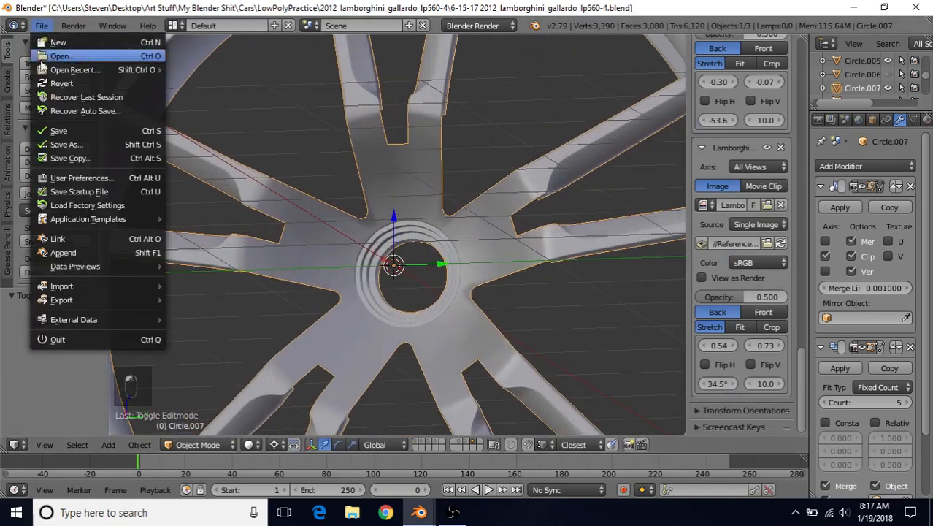
pyautogui.click(57, 130)
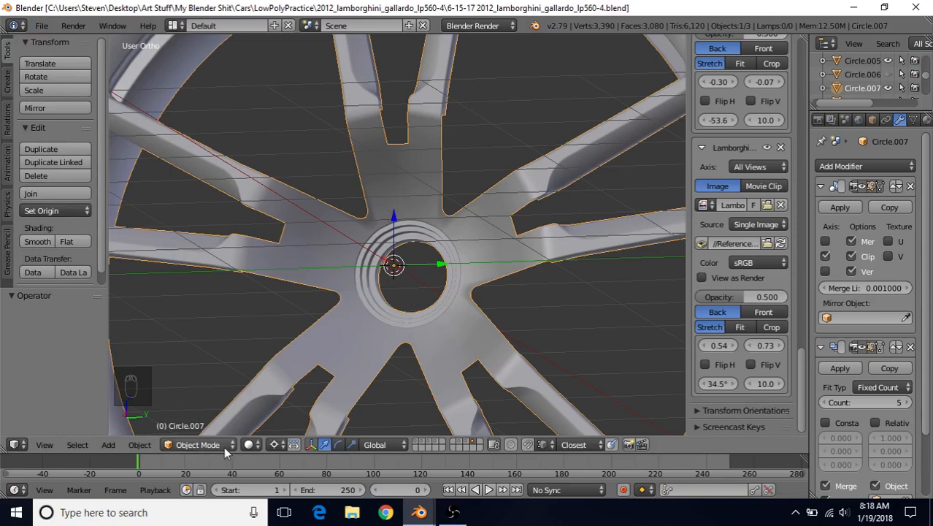
# Step: Add a 20-vertex mesh circle at the rim's centre and rotate its vertices 90° about the Y axis in Edit Mode
pyautogui.click(7, 87)
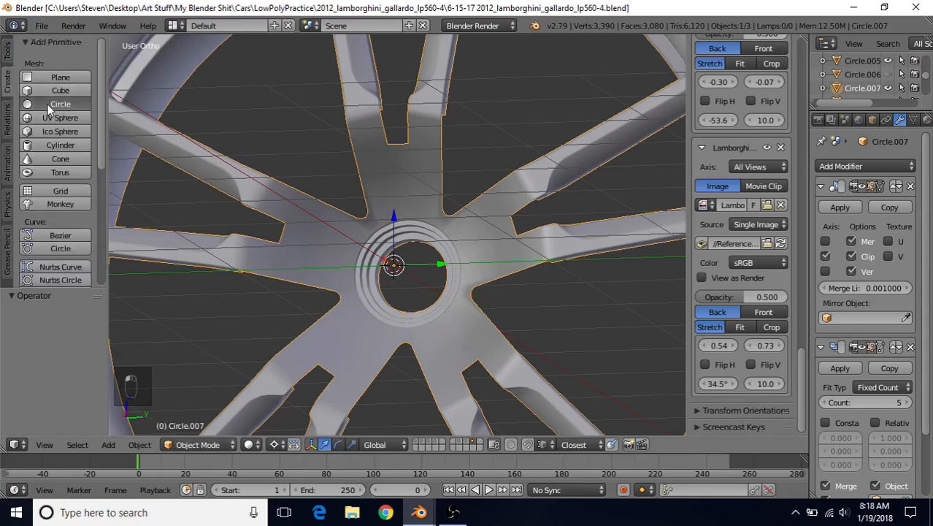
pyautogui.click(48, 104)
pyautogui.click(48, 331)
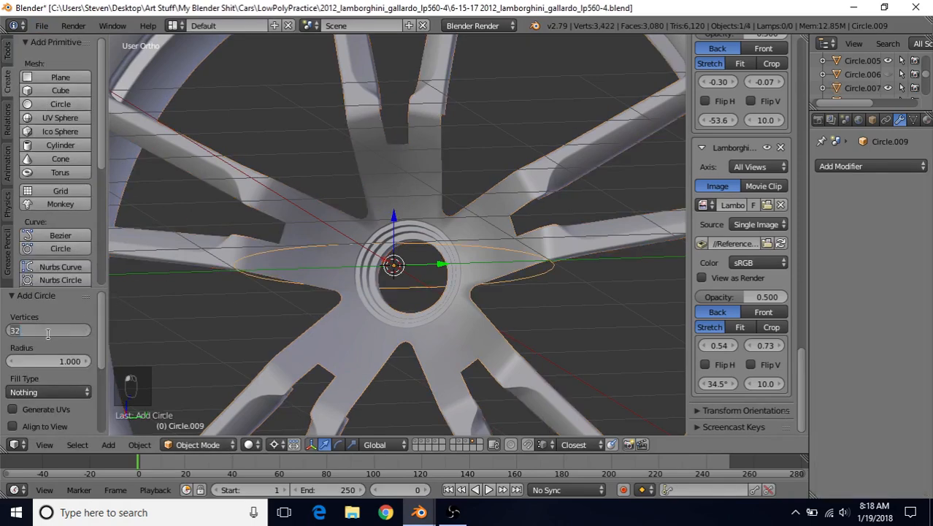
pyautogui.write('20')
pyautogui.press('Return')
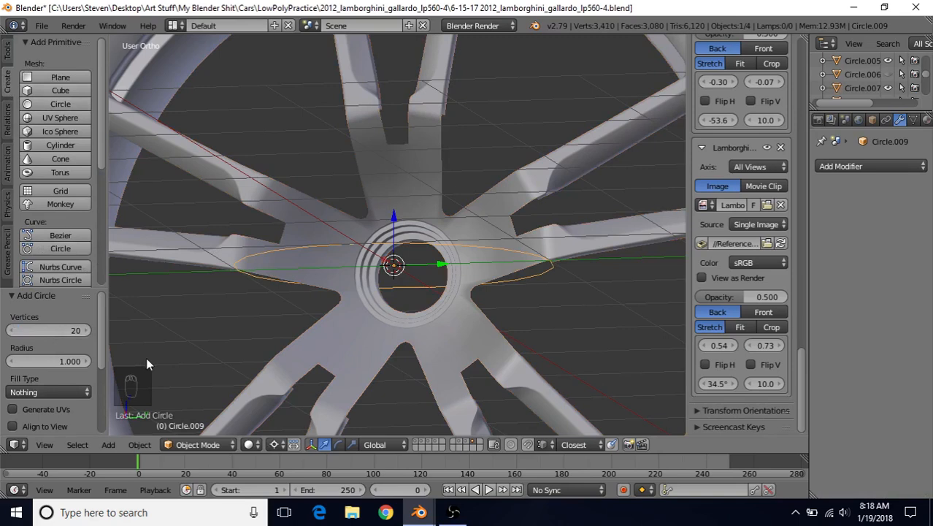
pyautogui.press('Tab')
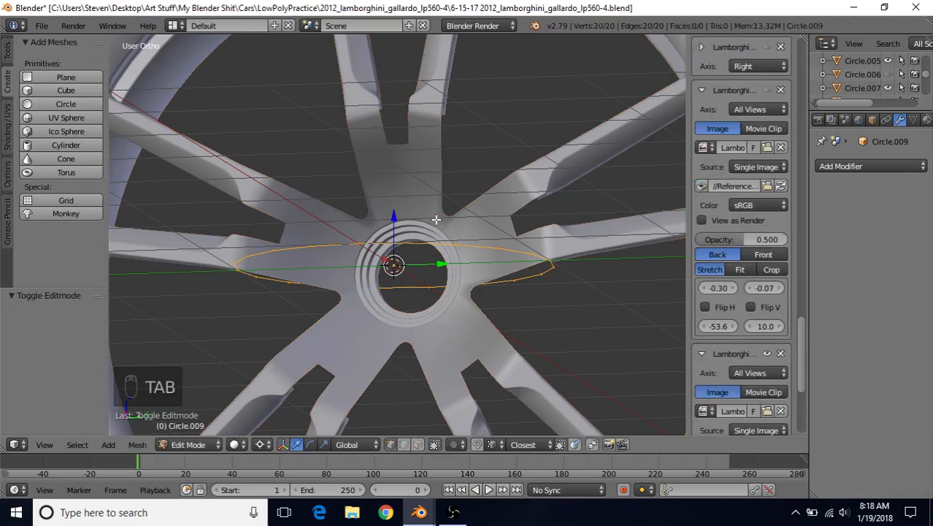
pyautogui.write('ry90')
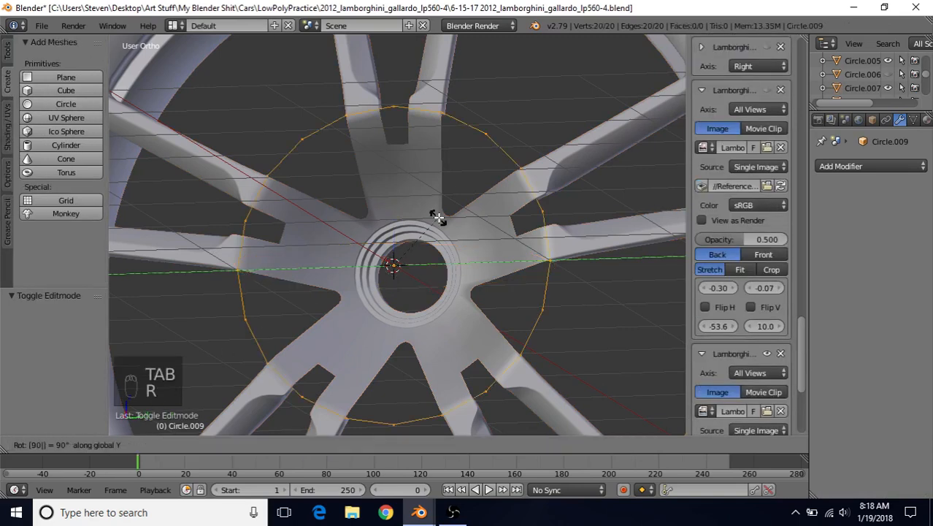
pyautogui.press('Return')
# Step: In the right wireframe view, scale the circle to 0.325 and move it 0.491 up along the Z axis around the upper lug nut
pyautogui.press('KP_3')
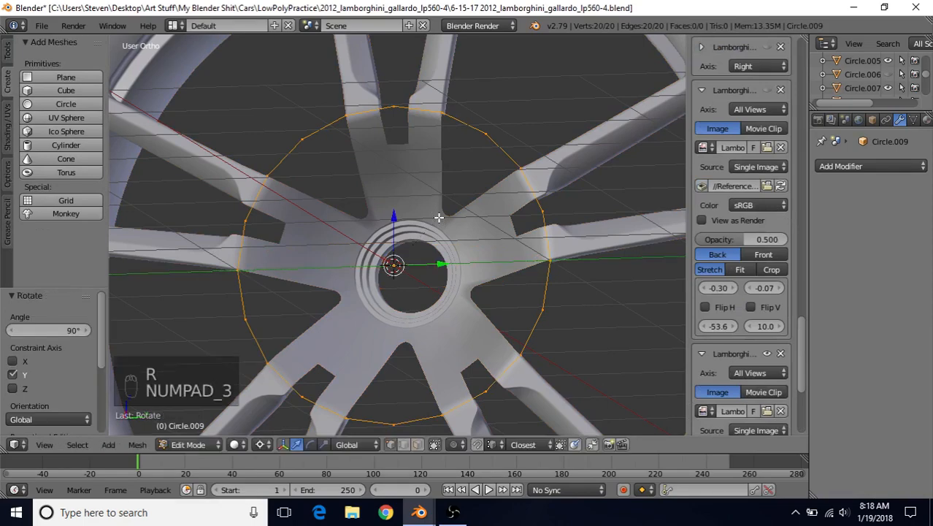
pyautogui.press('z')
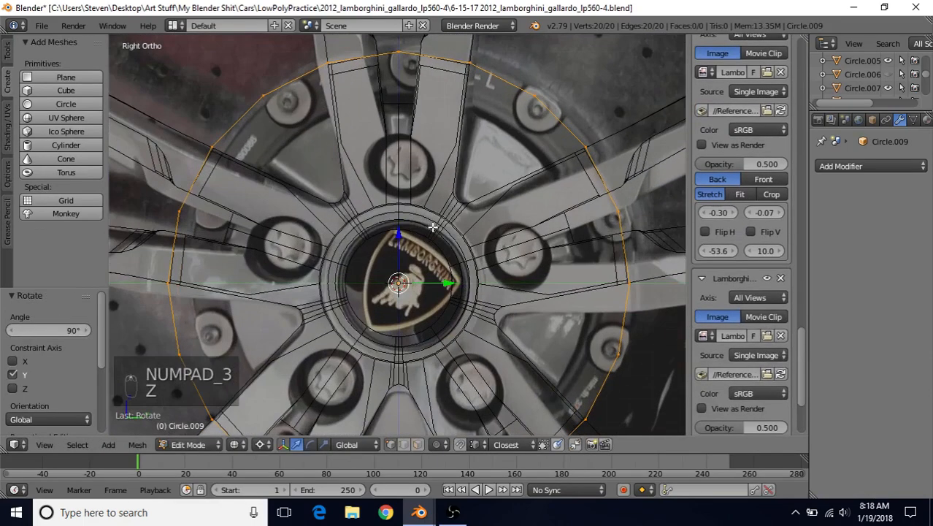
pyautogui.press('s')
pyautogui.click(428, 224)
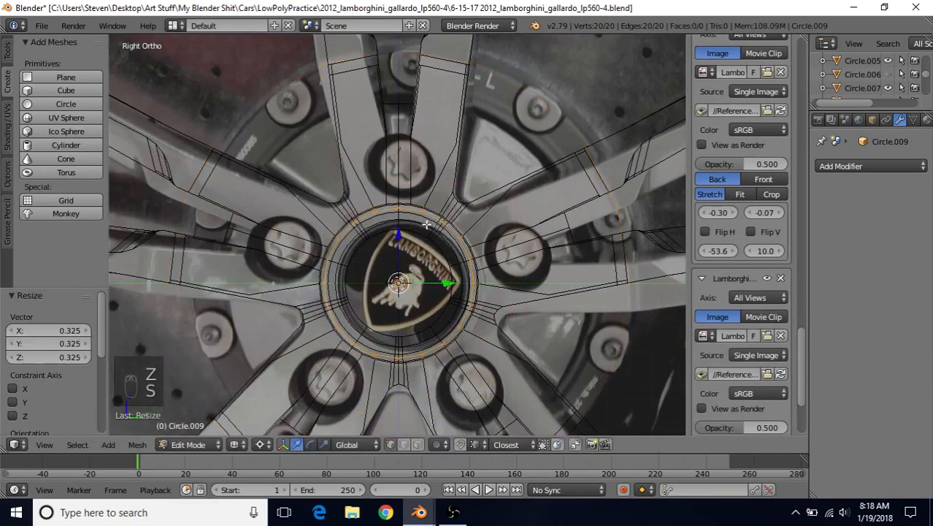
pyautogui.press('g')
pyautogui.press('z')
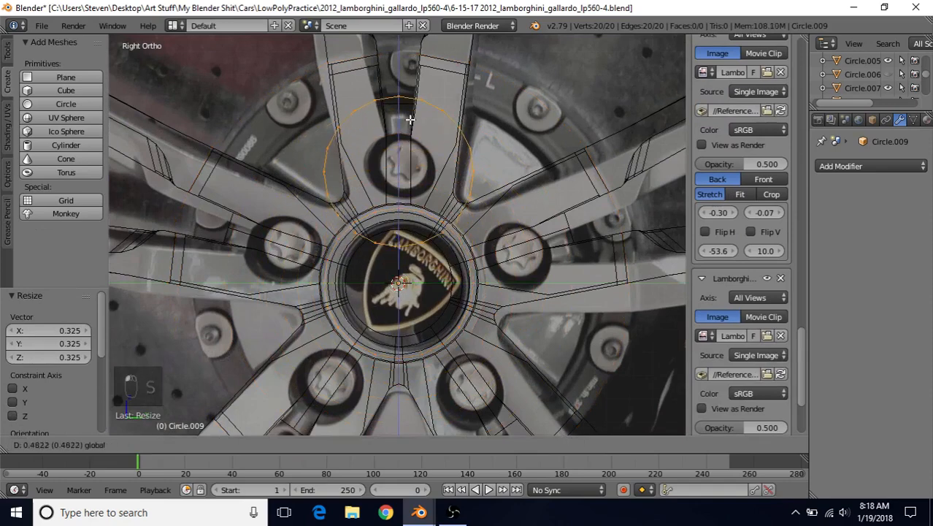
pyautogui.click(410, 119)
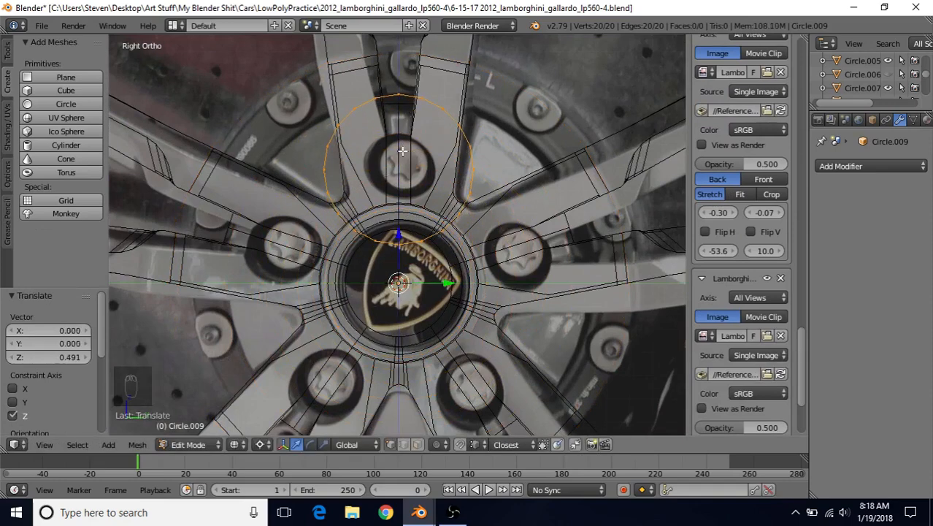
# Step: Switch the pivot point to Median Point and scale the circle to 0.545 around the upper lug nut hole
pyautogui.press('s')
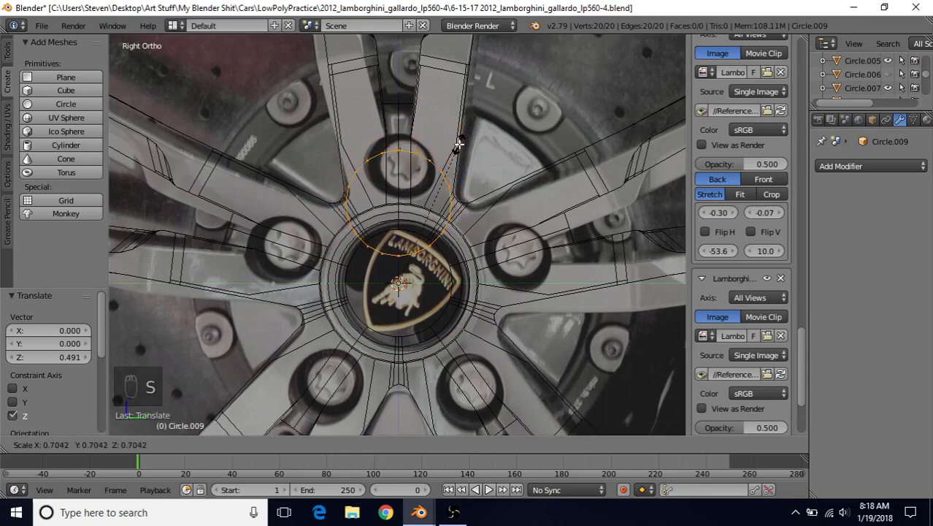
pyautogui.click(459, 143)
pyautogui.click(263, 445)
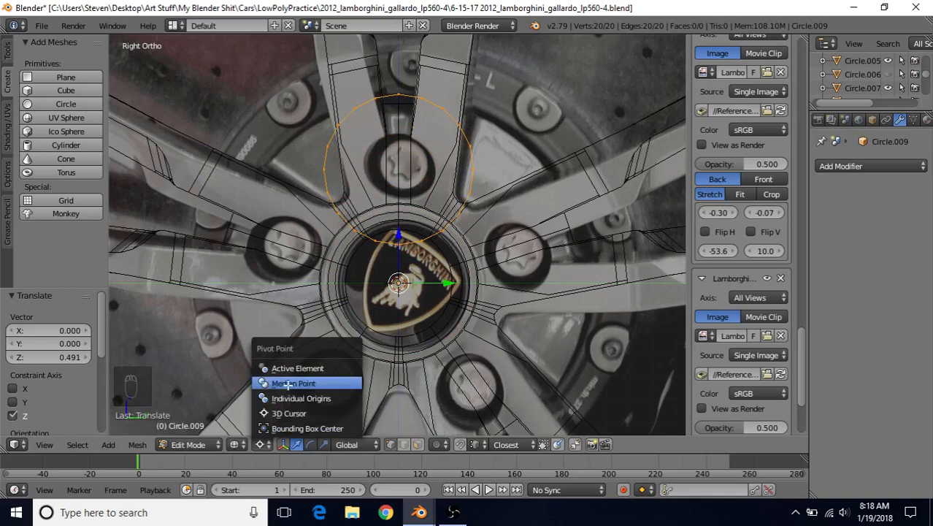
pyautogui.click(288, 398)
pyautogui.press('s')
pyautogui.click(453, 142)
pyautogui.scroll(3, 383, 271)
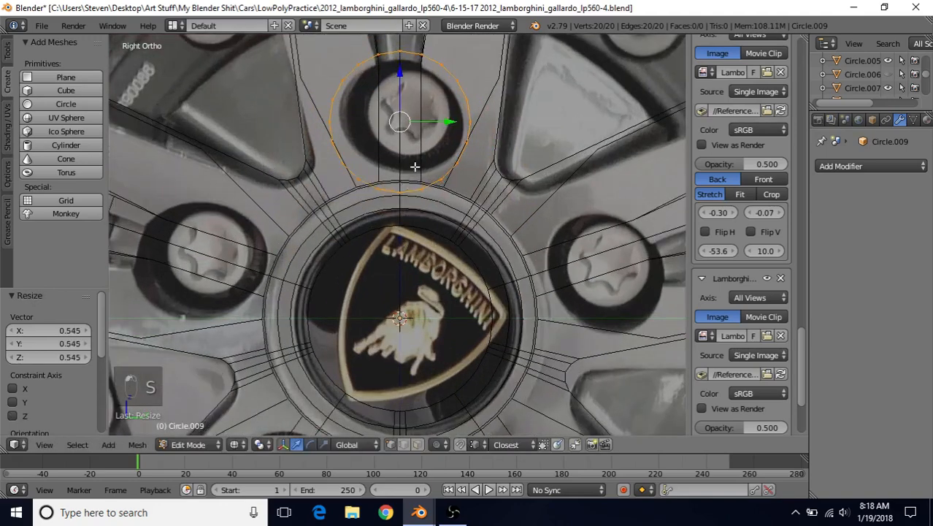
# Step: Scale the circle to 0.868, move it 0.017 up along the Z axis, and scale it to 0.940 around the upper lug nut hole
pyautogui.keyDown('shift'); pyautogui.moveTo(410, 178); pyautogui.dragTo(379, 279, button='middle'); pyautogui.keyUp('shift')
pyautogui.scroll(1, 379, 279)
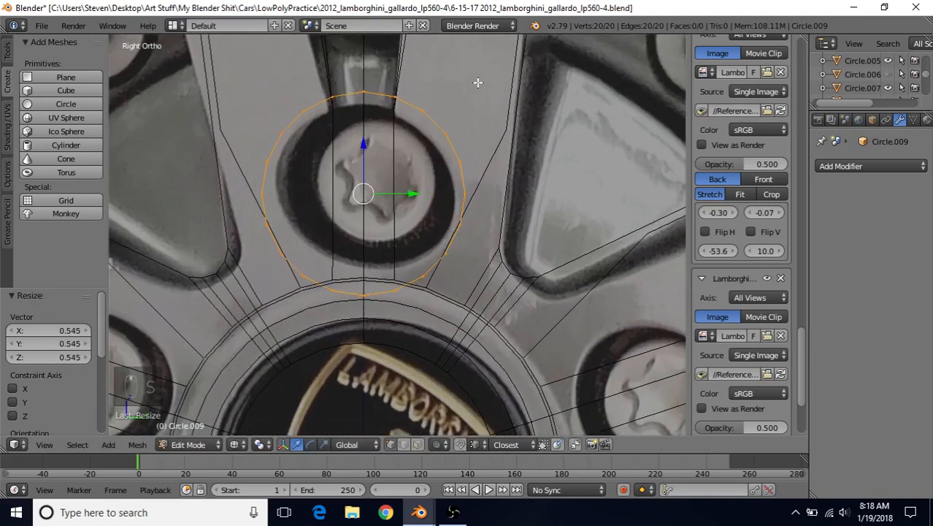
pyautogui.press('s')
pyautogui.click(454, 93)
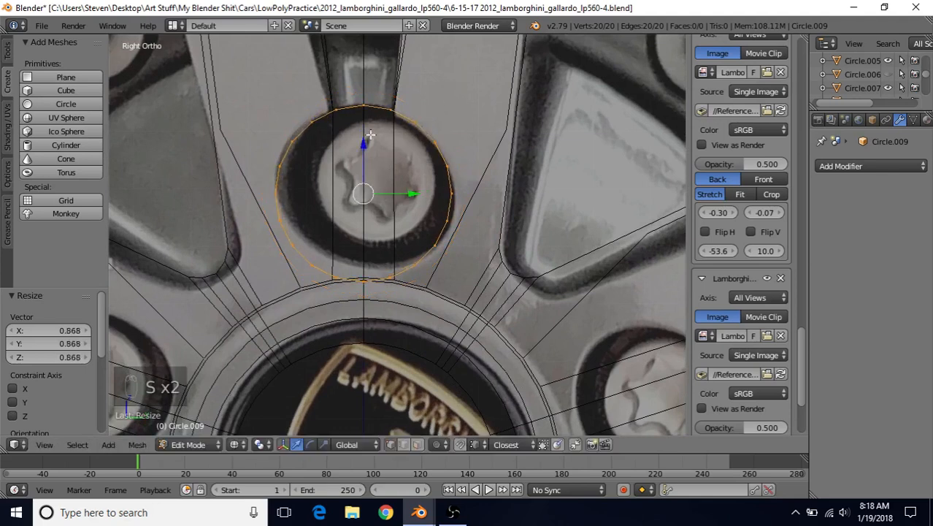
pyautogui.moveTo(360, 152); pyautogui.dragTo(365, 134)
pyautogui.press('s')
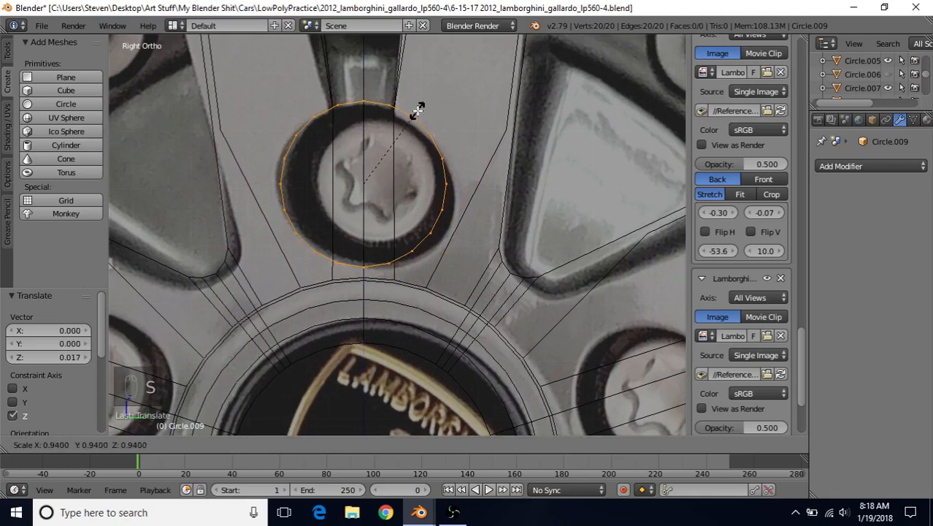
pyautogui.click(417, 108)
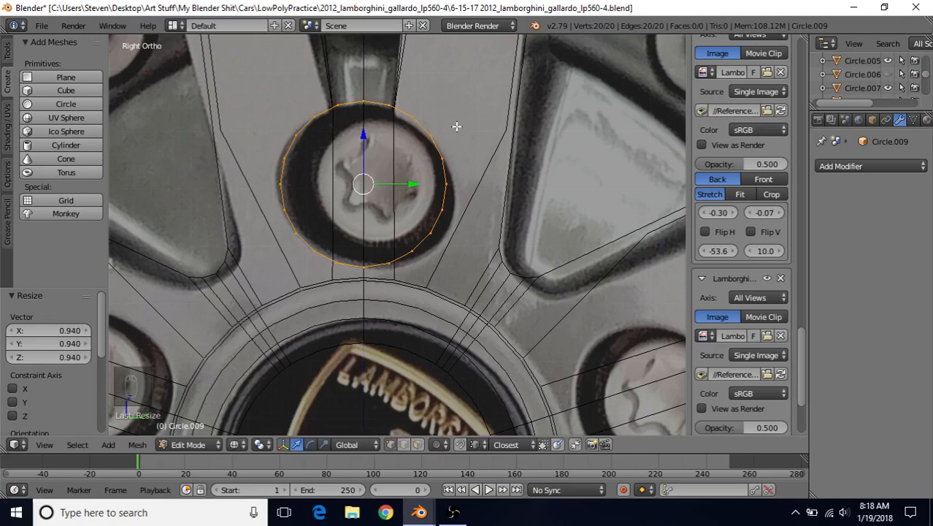
# Step: Fine-tune the circle's fit around the lug nut hole by scaling it to 1.024 and moving it -0.001 along the Z axis
pyautogui.press('s')
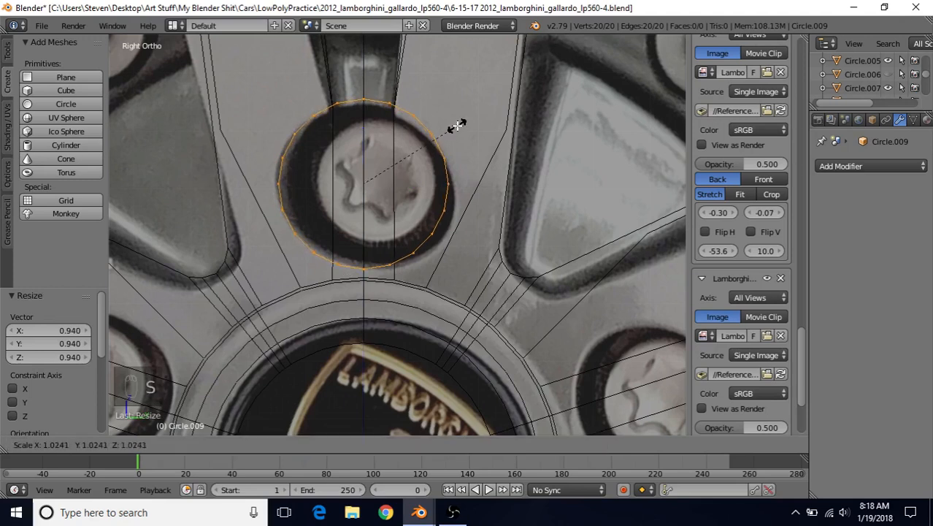
pyautogui.click(455, 126)
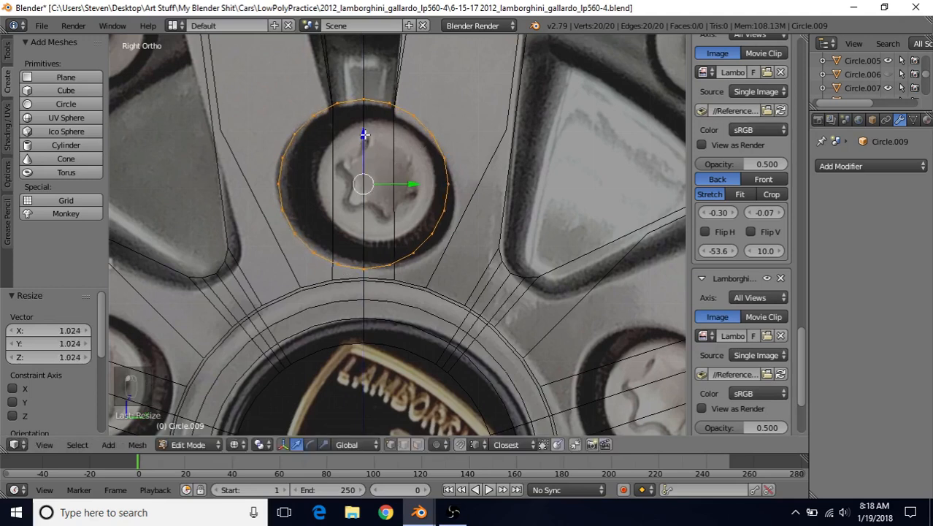
pyautogui.press('g')
pyautogui.press('z')
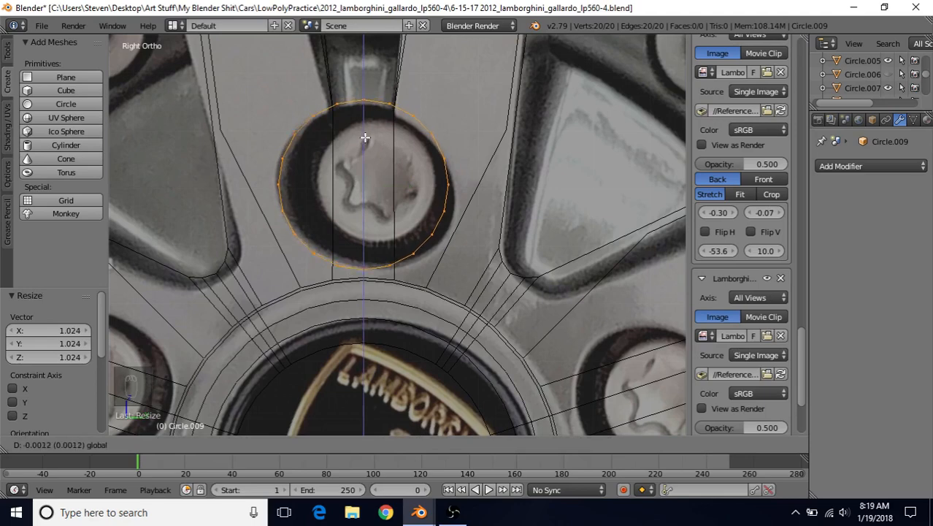
pyautogui.click(365, 137)
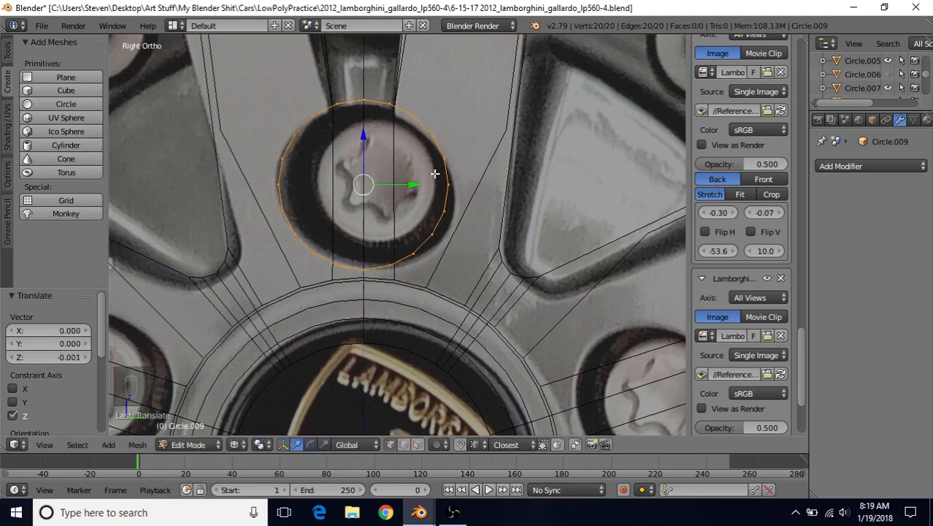
# Step: Switch to solid shading and compare the circle with the spoke mesh's edges in Edit Mode
pyautogui.keyDown('shift'); pyautogui.moveTo(429, 194); pyautogui.dragTo(390, 276, button='middle'); pyautogui.keyUp('shift')
pyautogui.press('z')
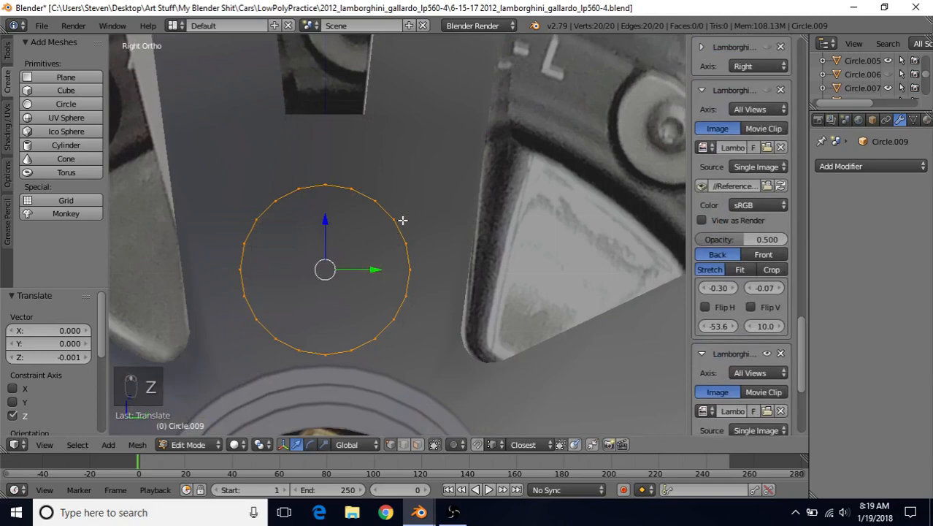
pyautogui.press('Tab')
pyautogui.rightClick(414, 171)
pyautogui.press('Tab')
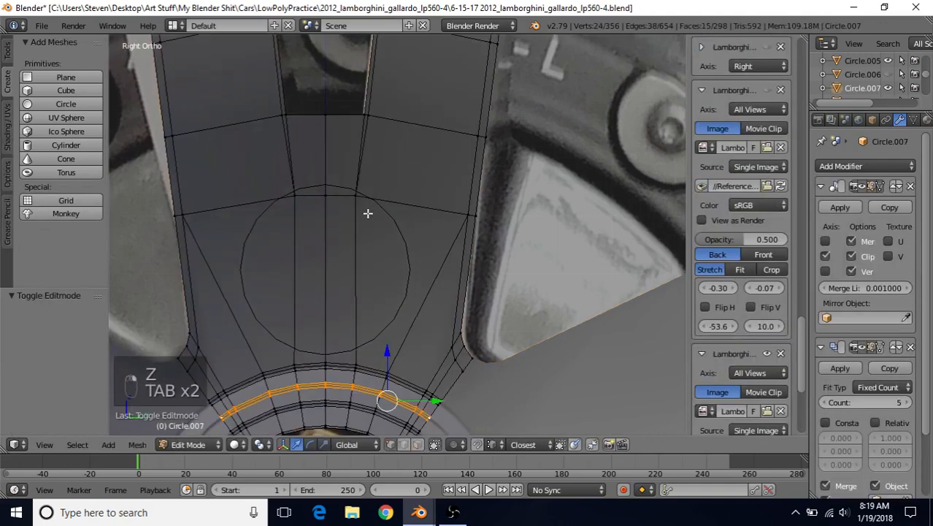
pyautogui.scroll(1, 367, 213)
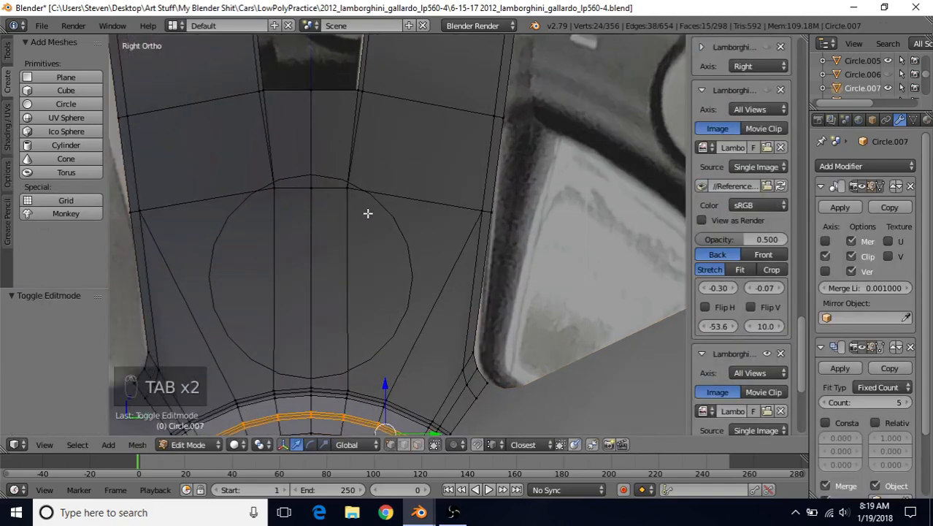
# Step: Return to the lug nut circle in Edit Mode and scale it down to about 0.92
pyautogui.press('Tab')
pyautogui.rightClick(282, 183)
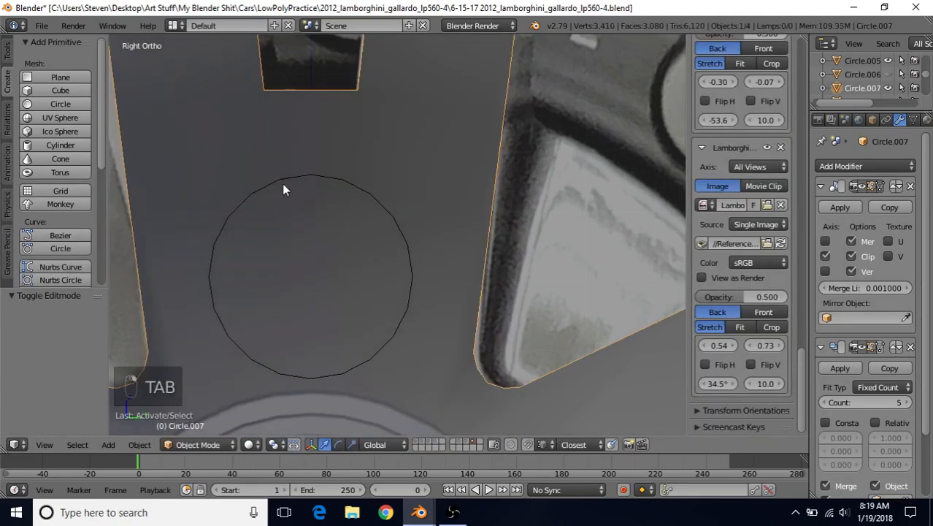
pyautogui.rightClick(285, 181)
pyautogui.press('Tab')
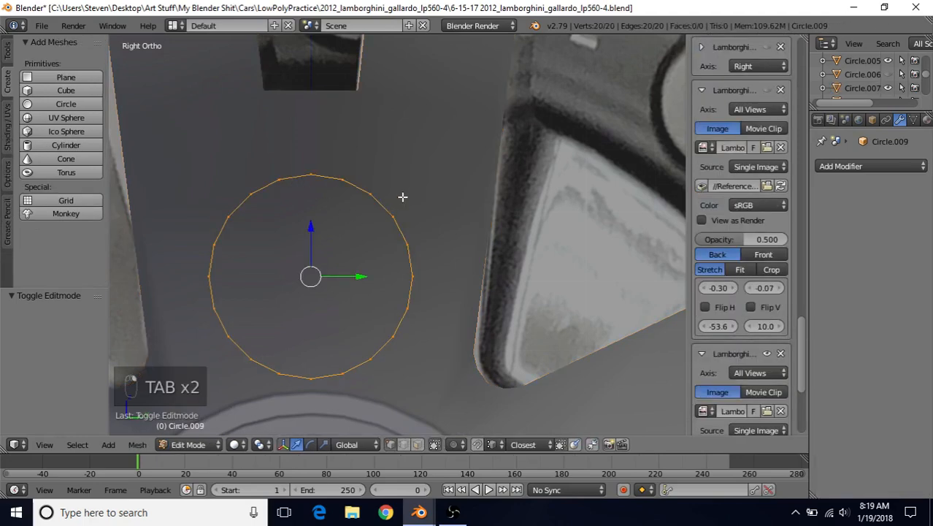
pyautogui.press('s')
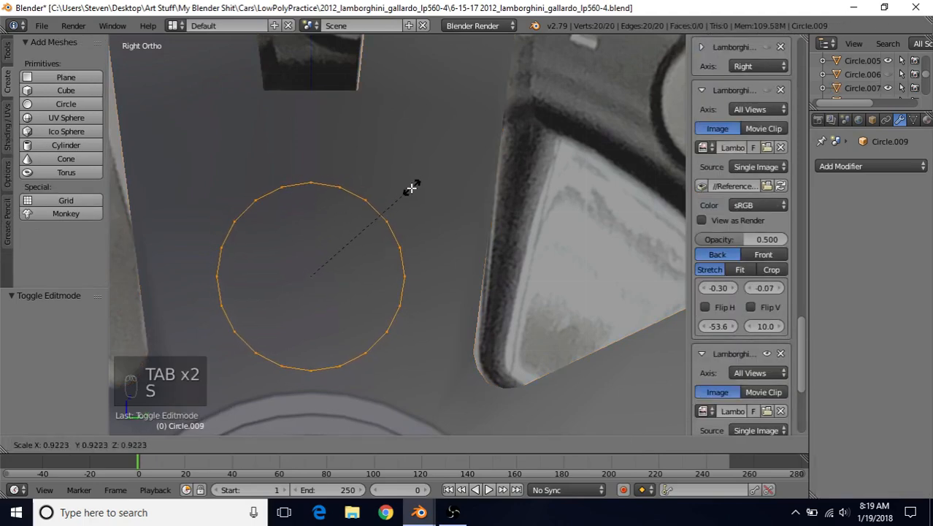
# Step: Scale the circle by about 0.92, lower it slightly along Z and compare it with the spoke's mesh
pyautogui.click(409, 188)
pyautogui.moveTo(310, 223); pyautogui.dragTo(309, 232)
pyautogui.press('Tab')
pyautogui.rightClick(352, 174)
pyautogui.press('Tab')
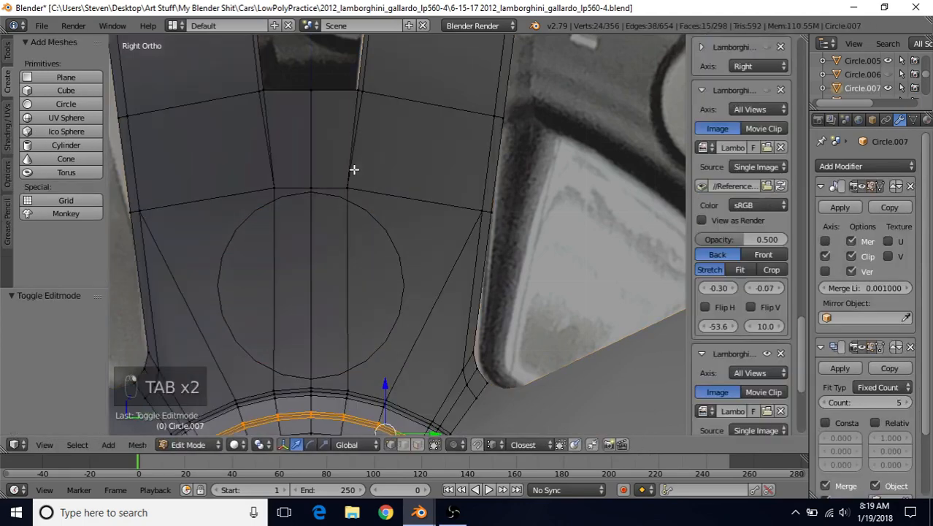
# Step: Raise the circle 0.002 along Z and scale it by about 1.02 so its top meets the spoke's horizontal edge
pyautogui.press('Tab')
pyautogui.rightClick(323, 196)
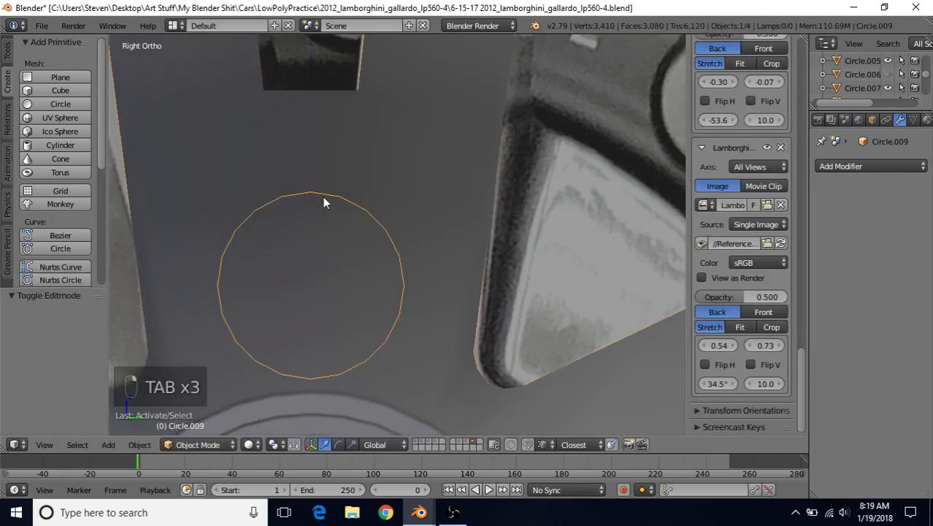
pyautogui.press('Tab')
pyautogui.moveTo(312, 231); pyautogui.dragTo(313, 227)
pyautogui.press('s')
pyautogui.click(394, 157)
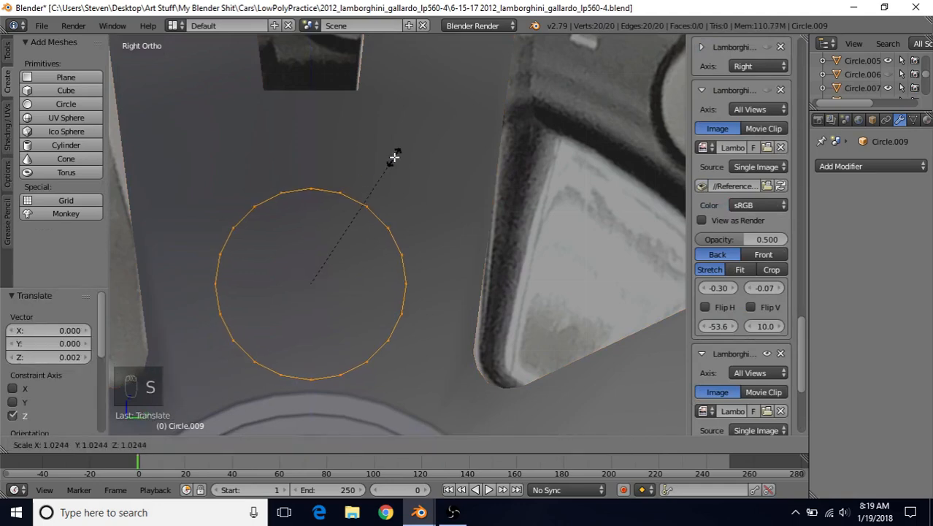
# Step: Examine how the circle lines up with the spoke's edges and with the bolt hole in the reference image
pyautogui.press('Tab')
pyautogui.press('Tab')
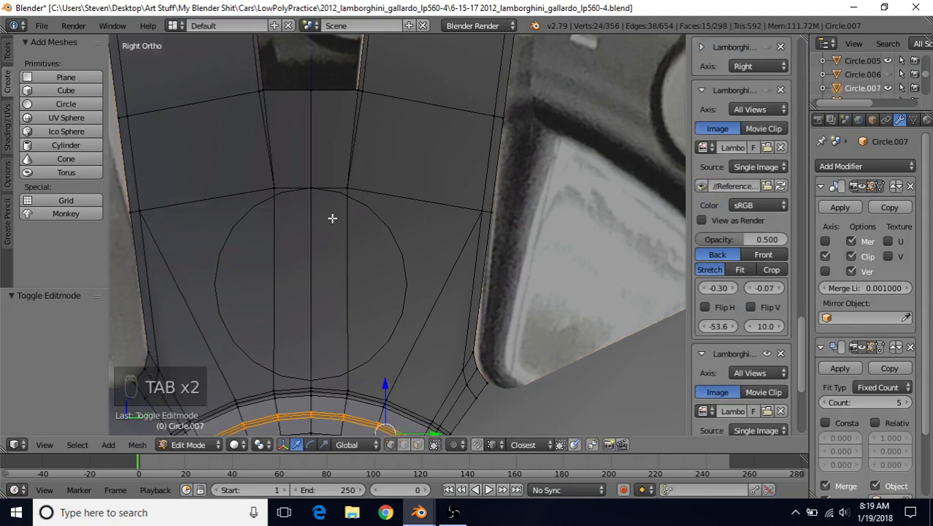
pyautogui.scroll(3, 332, 217)
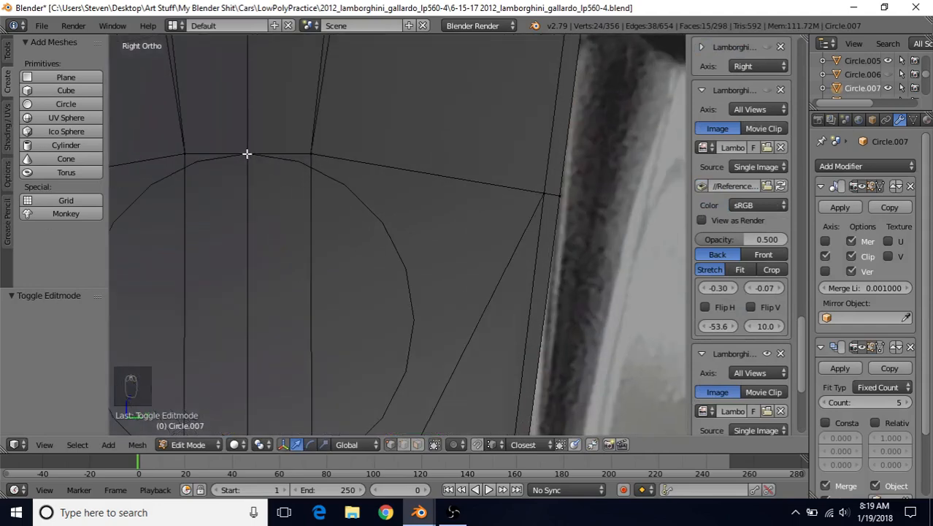
pyautogui.scroll(-3, 271, 224)
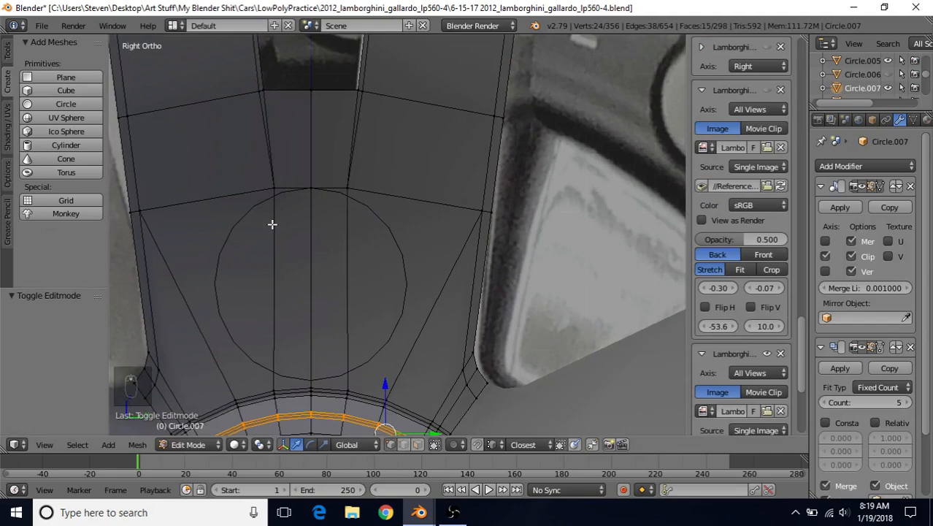
pyautogui.scroll(-1, 305, 284)
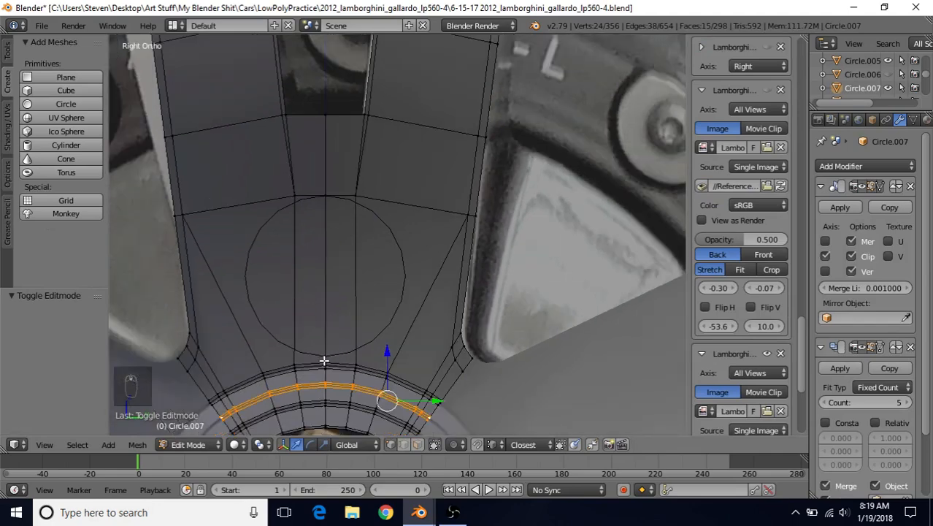
pyautogui.press('Tab')
pyautogui.press('z')
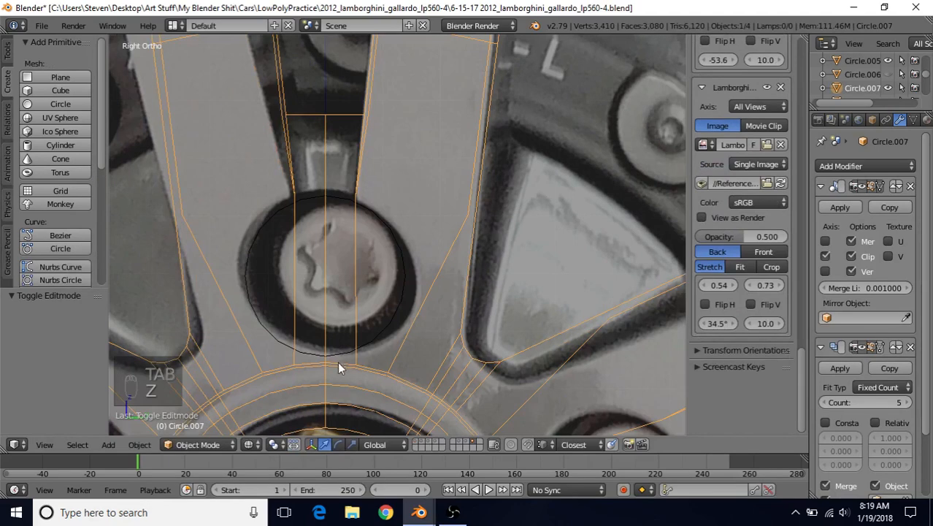
pyautogui.press('z')
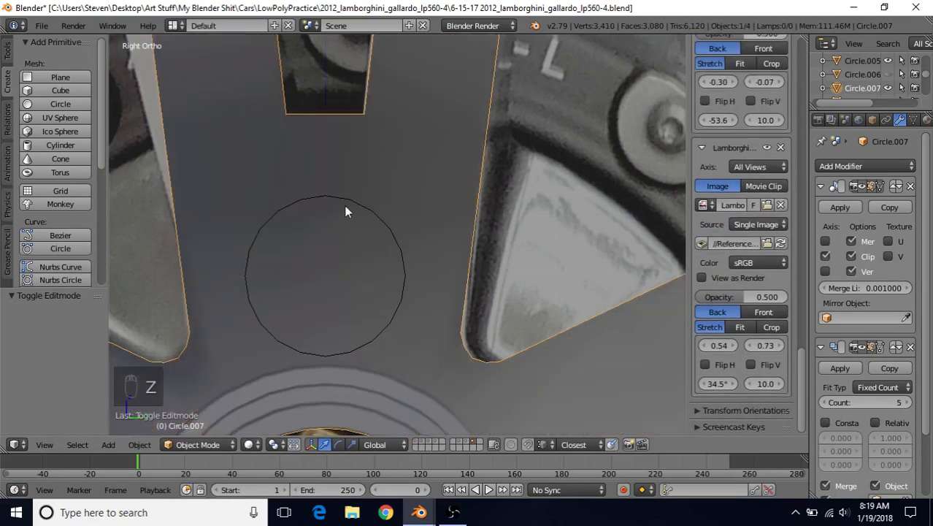
# Step: Select the circle together with the wheel spokes and open the spoke mesh in Edit Mode
pyautogui.rightClick(344, 202)
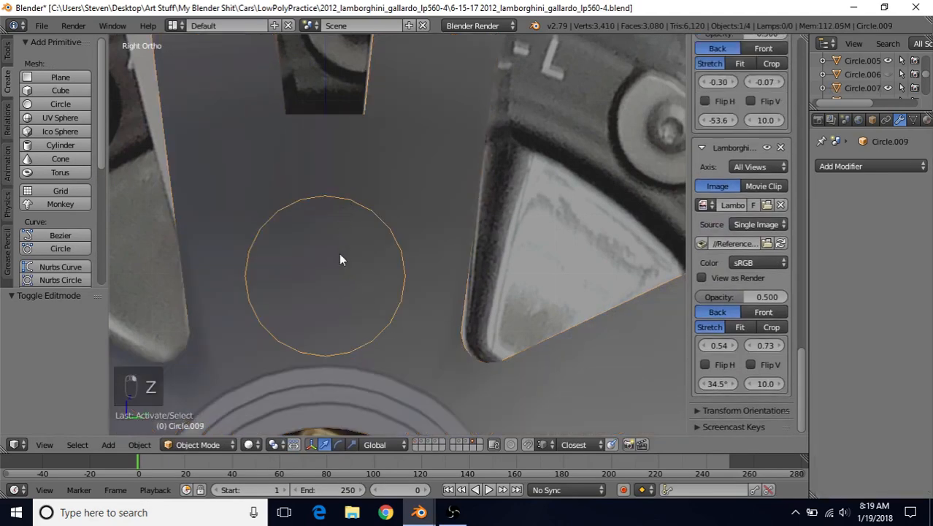
pyautogui.scroll(-5, 380, 248)
pyautogui.moveTo(415, 242); pyautogui.dragTo(322, 254, button='middle')
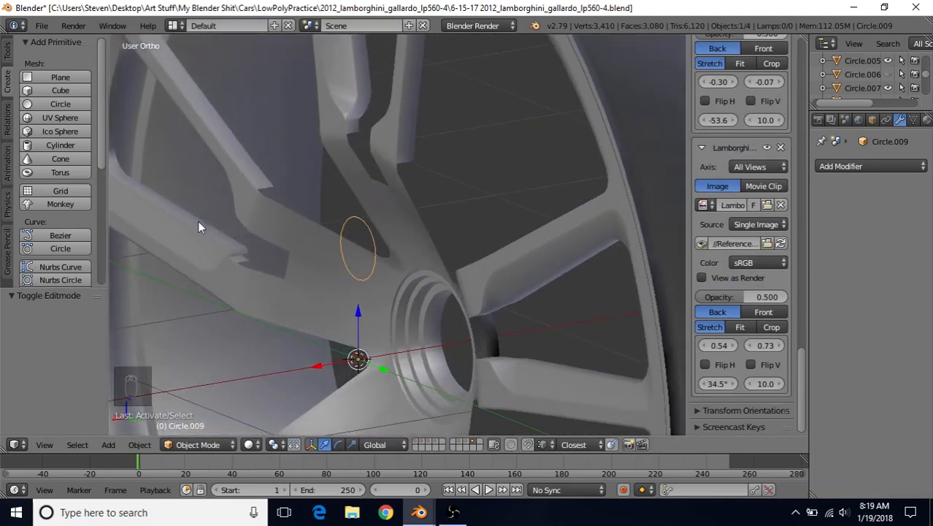
pyautogui.moveTo(199, 221); pyautogui.dragTo(314, 242, button='middle')
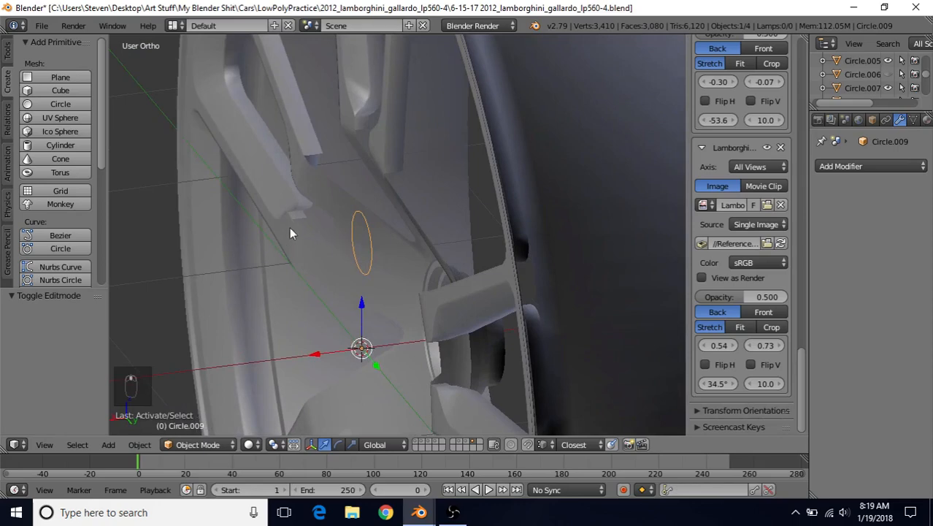
pyautogui.moveTo(372, 217); pyautogui.dragTo(442, 197, button='middle')
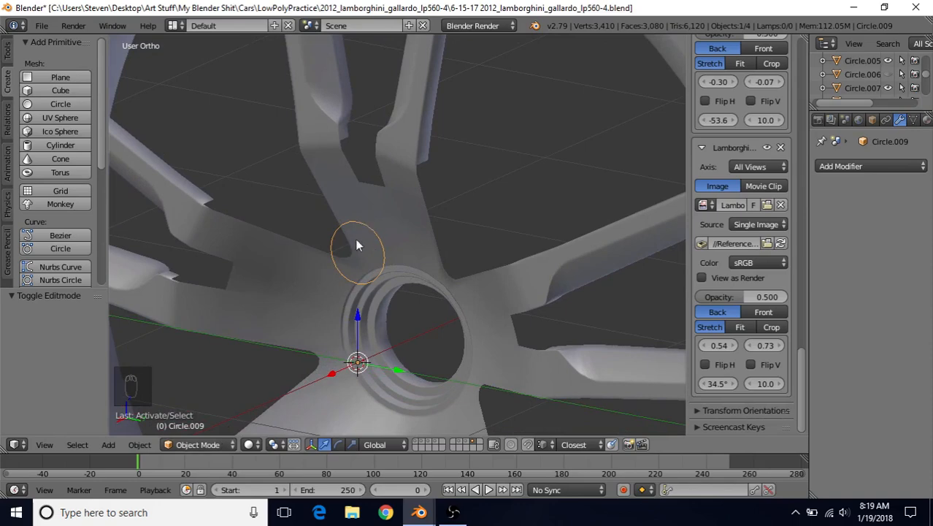
pyautogui.rightClick(406, 207)
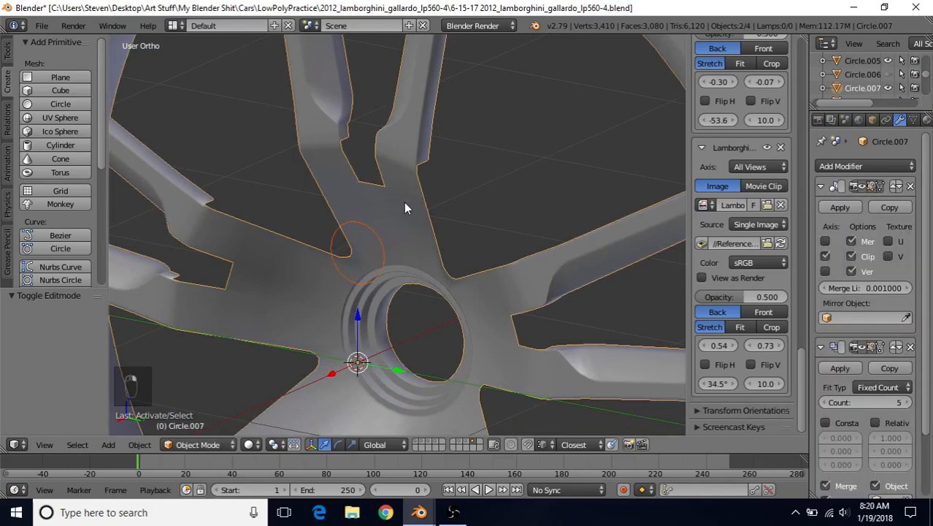
pyautogui.press('Tab')
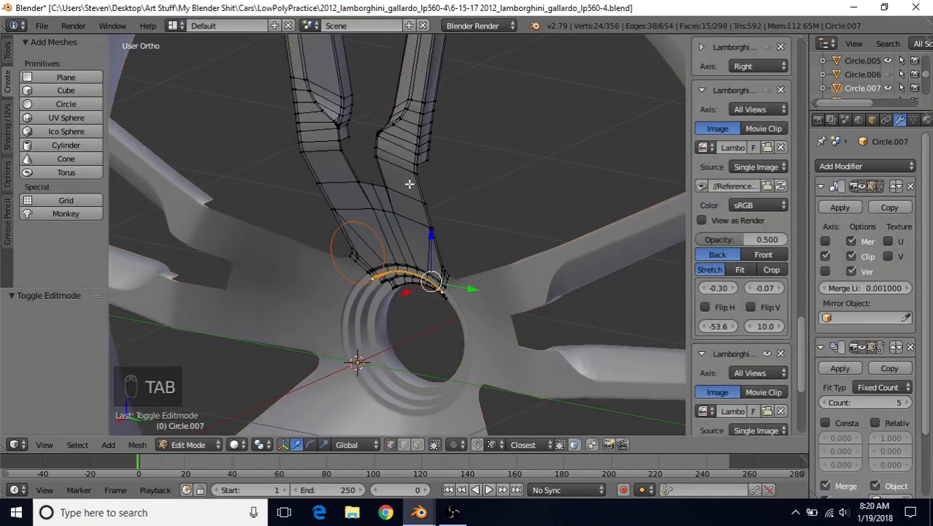
# Step: Cut the circle's outline into the spoke mesh with Knife Project from the right orthographic view
pyautogui.press('KP_3')
pyautogui.scroll(4, 398, 186)
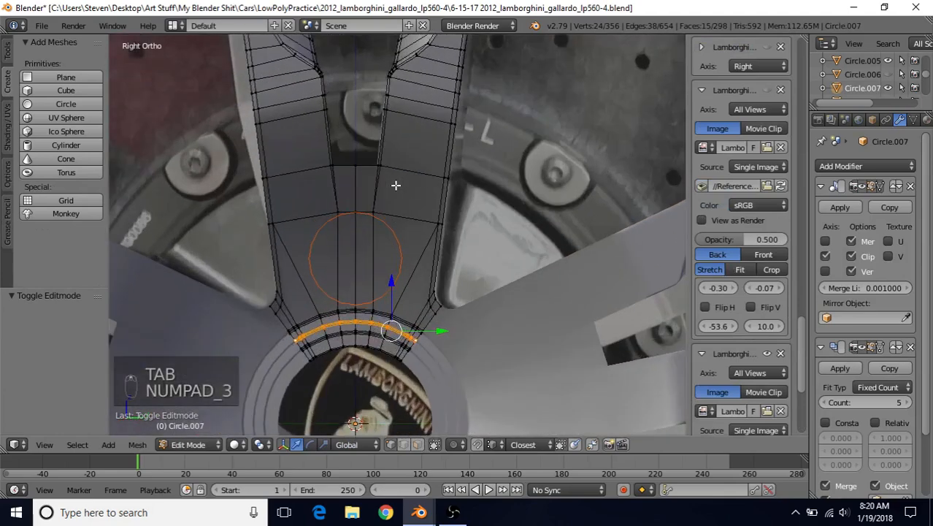
pyautogui.click(8, 55)
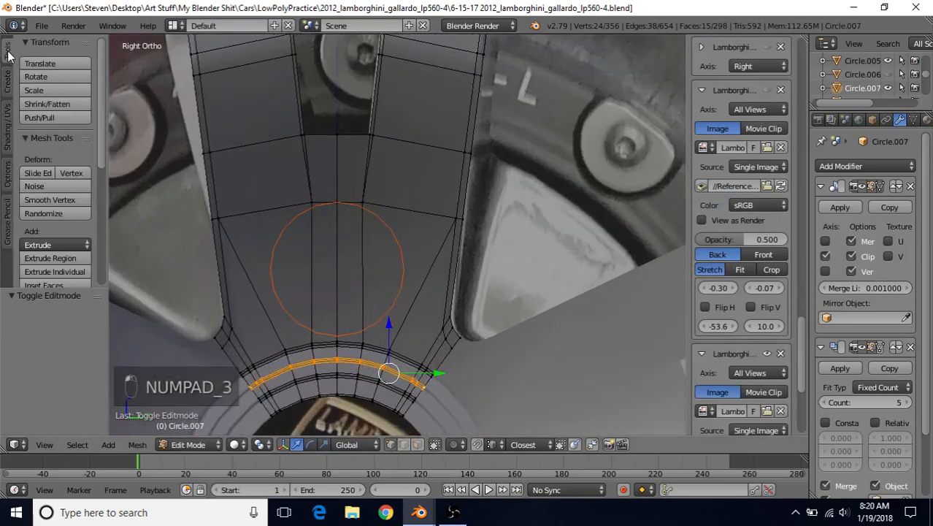
pyautogui.scroll(-5, 57, 140)
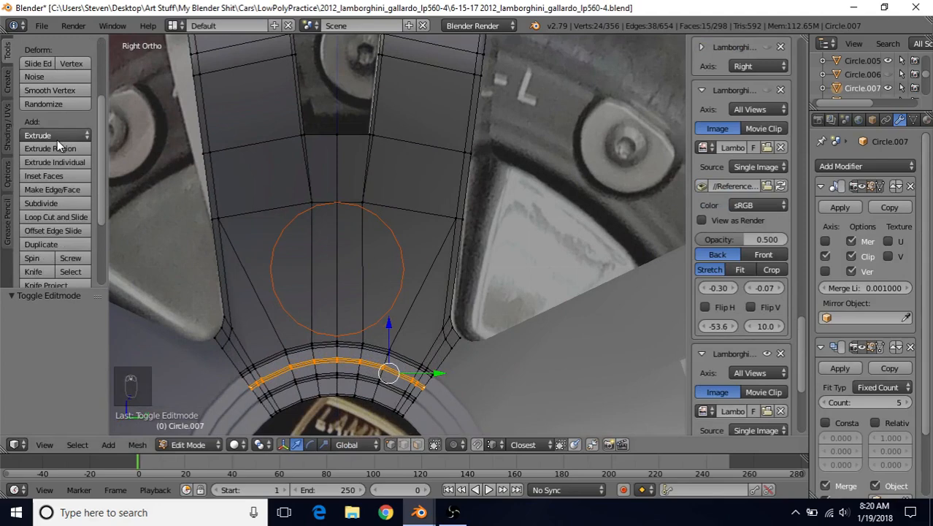
pyautogui.scroll(-1, 56, 140)
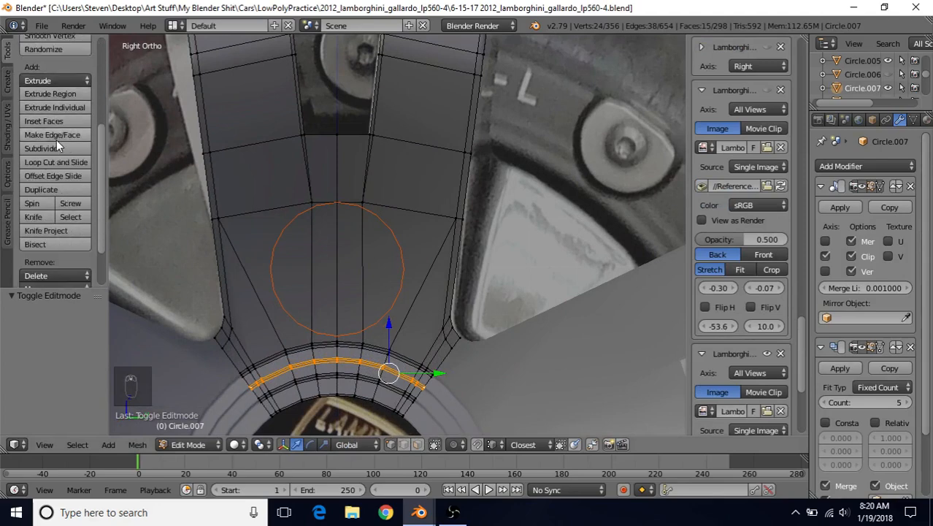
pyautogui.click(36, 230)
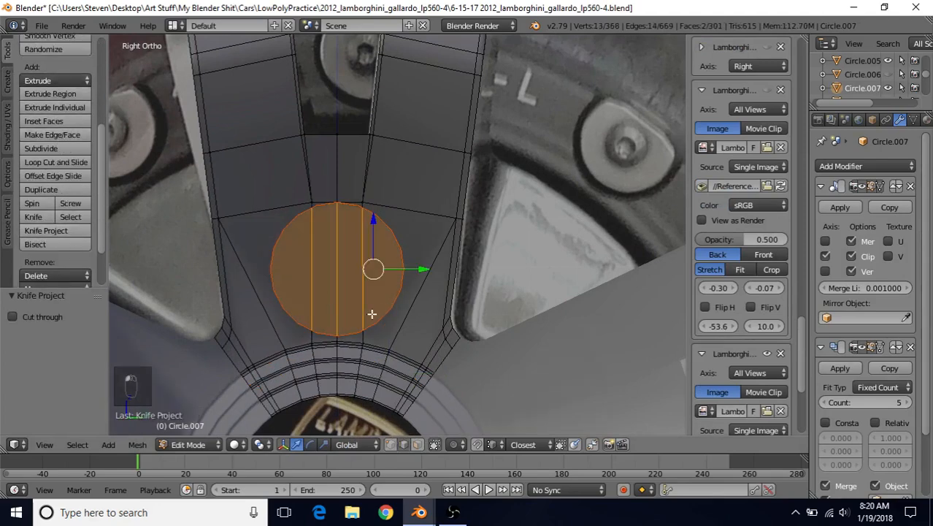
# Step: Examine the projected circular cut against the bolt hole in the reference image using wireframe display
pyautogui.scroll(1, 362, 301)
pyautogui.press('z')
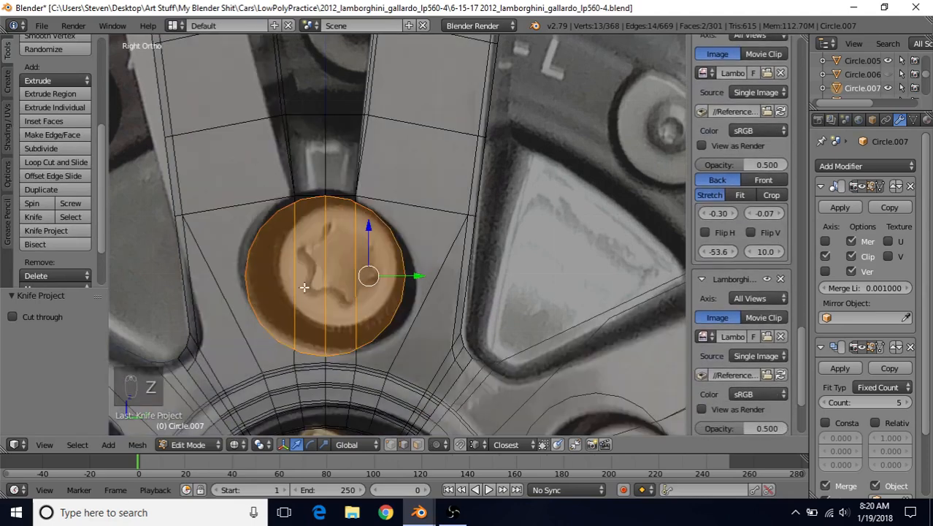
pyautogui.keyDown('shift'); pyautogui.moveTo(307, 281); pyautogui.dragTo(316, 265, button='middle'); pyautogui.keyUp('shift')
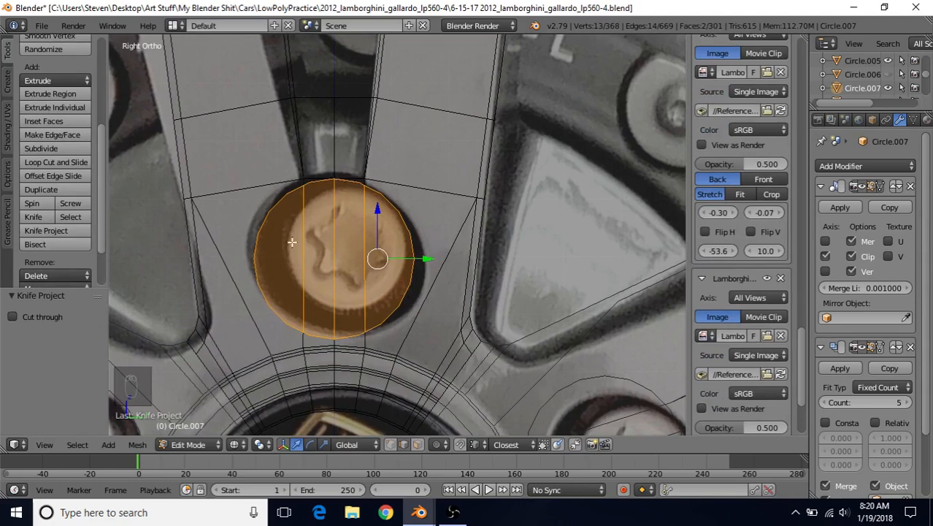
pyautogui.keyDown('shift'); pyautogui.moveTo(291, 245); pyautogui.dragTo(282, 290, button='middle'); pyautogui.keyUp('shift')
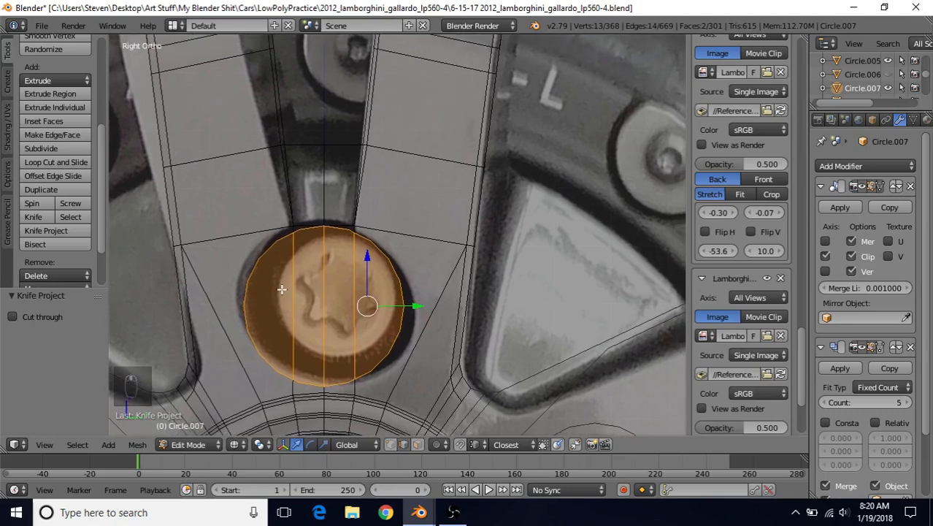
pyautogui.scroll(1, 282, 289)
pyautogui.scroll(1, 281, 289)
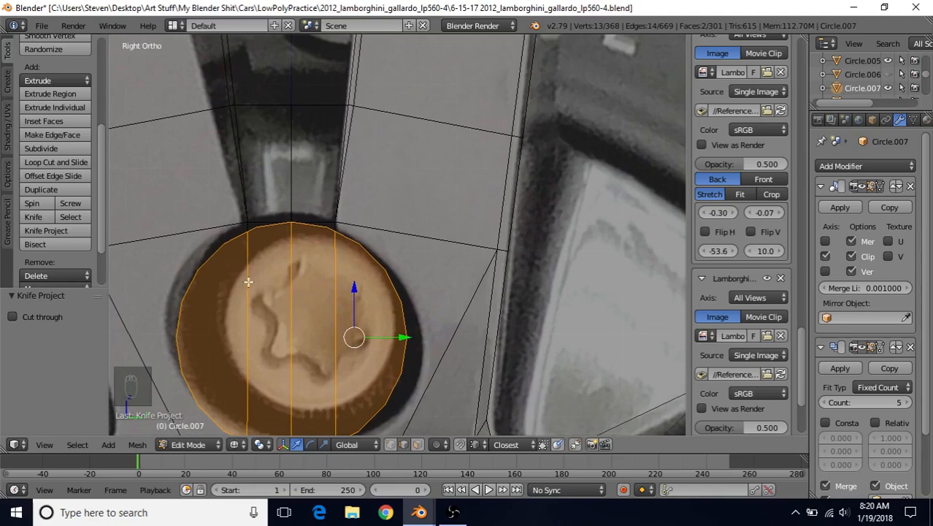
pyautogui.scroll(-2, 266, 290)
pyautogui.press('z')
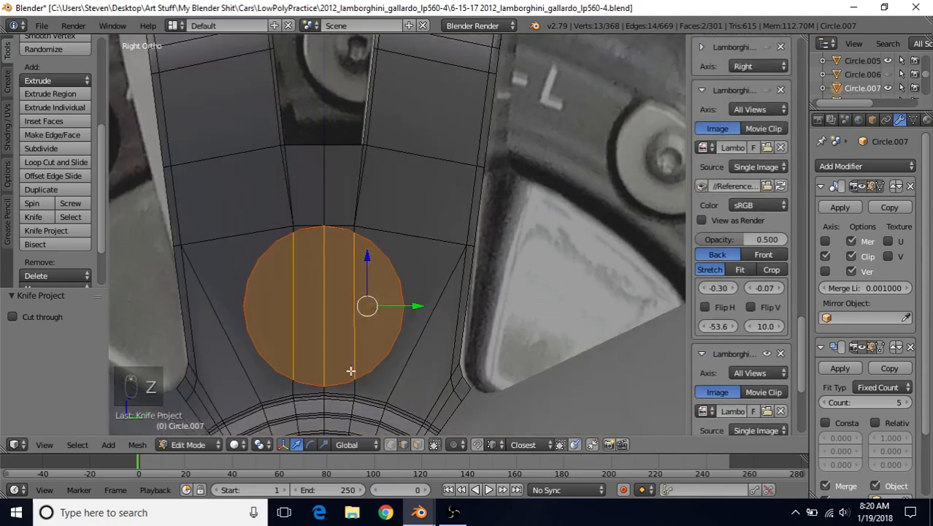
# Step: Inspect the faces and vertices where the top of the circular cut meets the spoke's horizontal edge
pyautogui.click(417, 445)
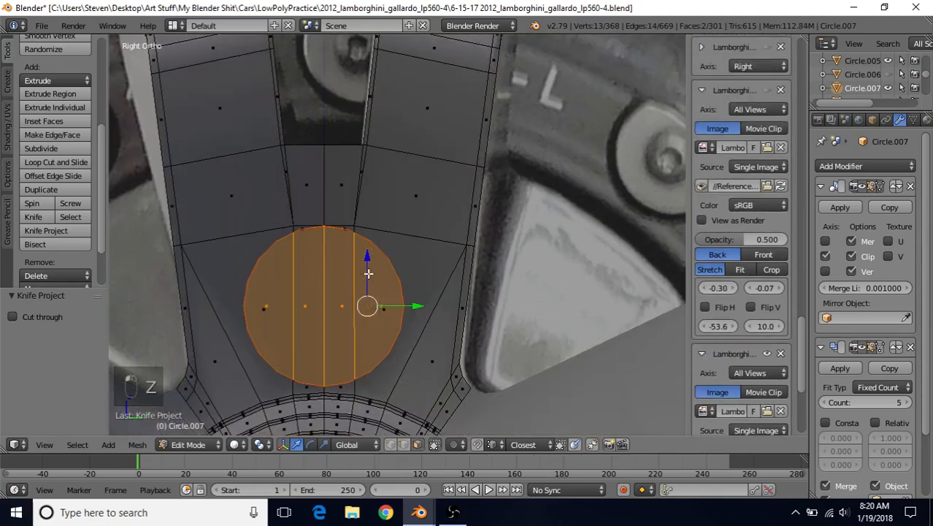
pyautogui.keyDown('shift'); pyautogui.moveTo(368, 274); pyautogui.dragTo(379, 281, button='middle'); pyautogui.keyUp('shift')
pyautogui.scroll(6, 372, 289)
pyautogui.keyDown('shift'); pyautogui.moveTo(312, 278); pyautogui.dragTo(398, 270, button='middle'); pyautogui.keyUp('shift')
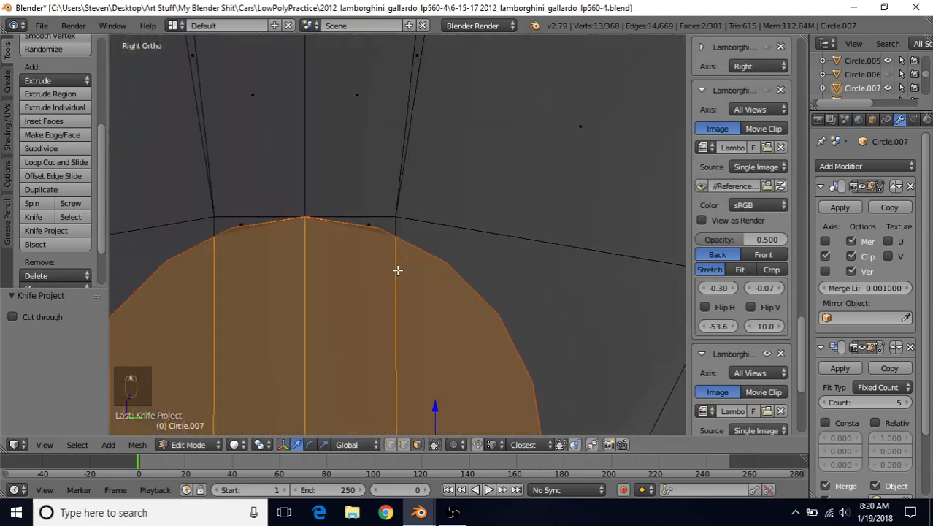
pyautogui.scroll(1, 398, 272)
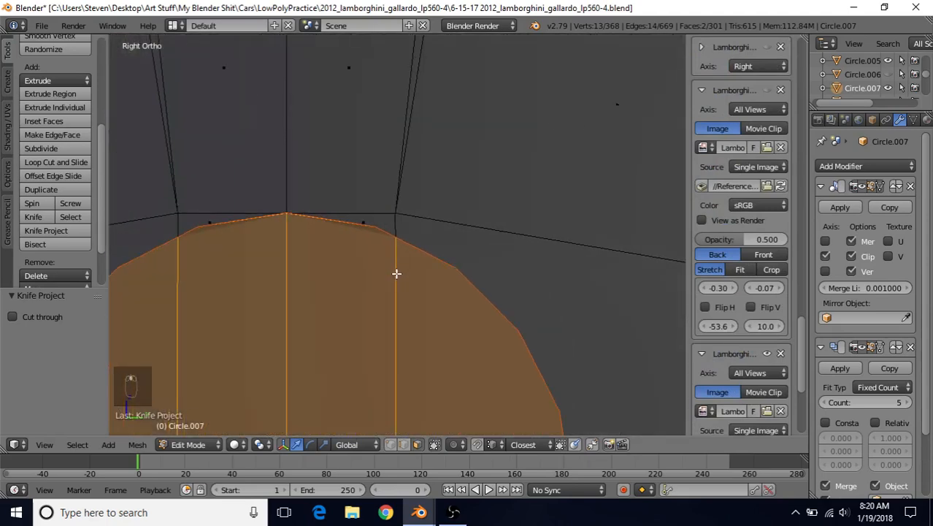
pyautogui.click(390, 445)
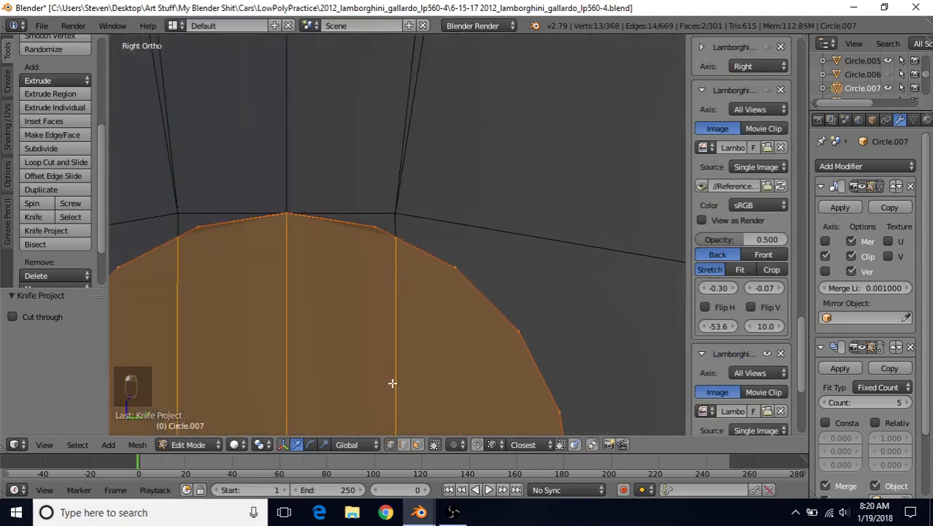
pyautogui.rightClick(290, 214)
pyautogui.keyDown('shift'); pyautogui.moveTo(349, 226); pyautogui.dragTo(361, 223, button='middle'); pyautogui.keyUp('shift')
pyautogui.scroll(3, 361, 222)
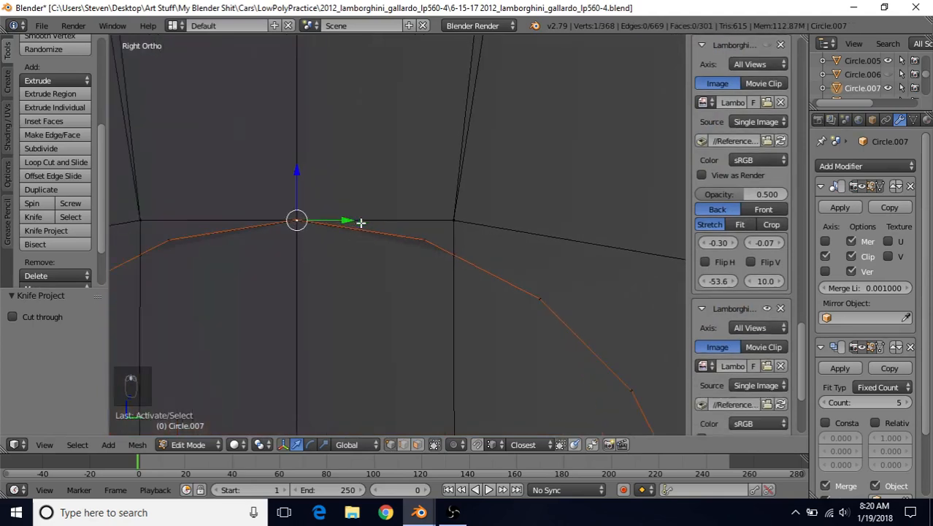
pyautogui.scroll(-4, 363, 252)
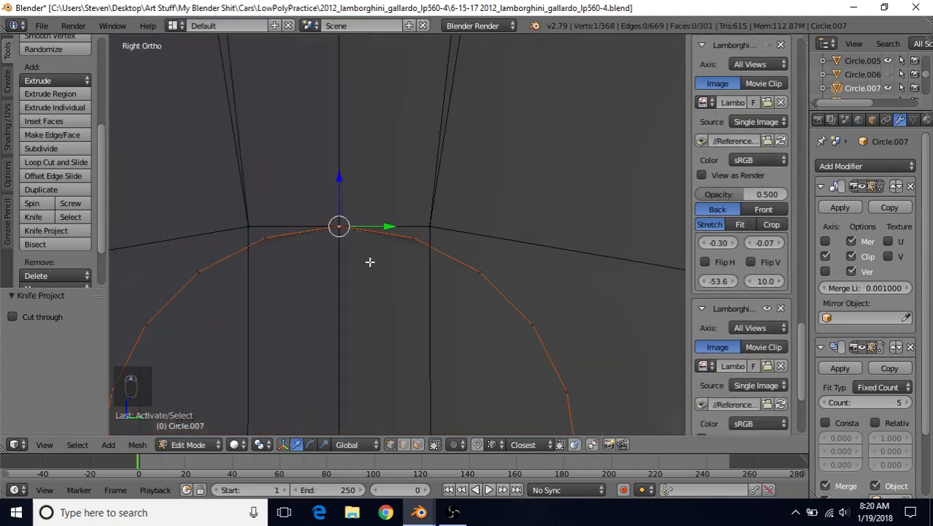
pyautogui.scroll(4, 370, 261)
pyautogui.scroll(-4, 370, 262)
pyautogui.scroll(-4, 370, 262)
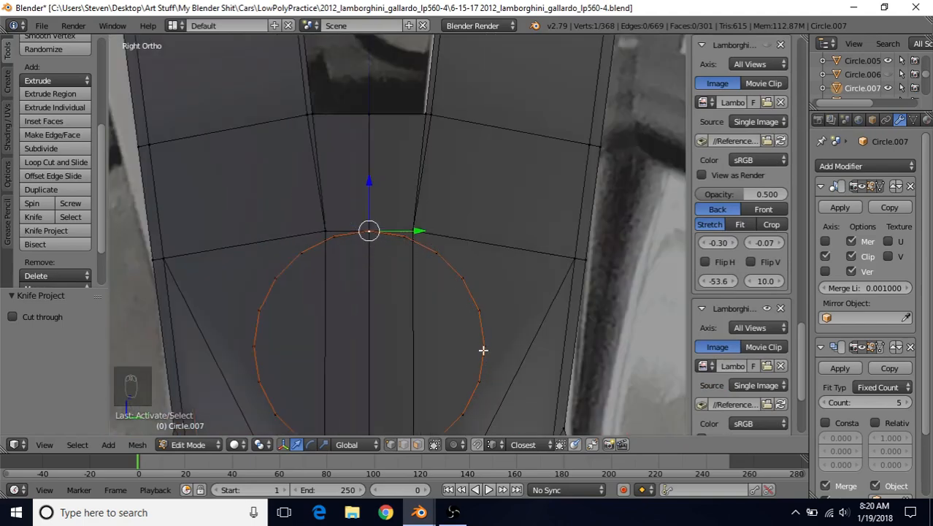
# Step: Return to Object Mode, hide the cutter circle and select the wheel spokes
pyautogui.moveTo(481, 299); pyautogui.dragTo(433, 283, button='middle')
pyautogui.press('Tab')
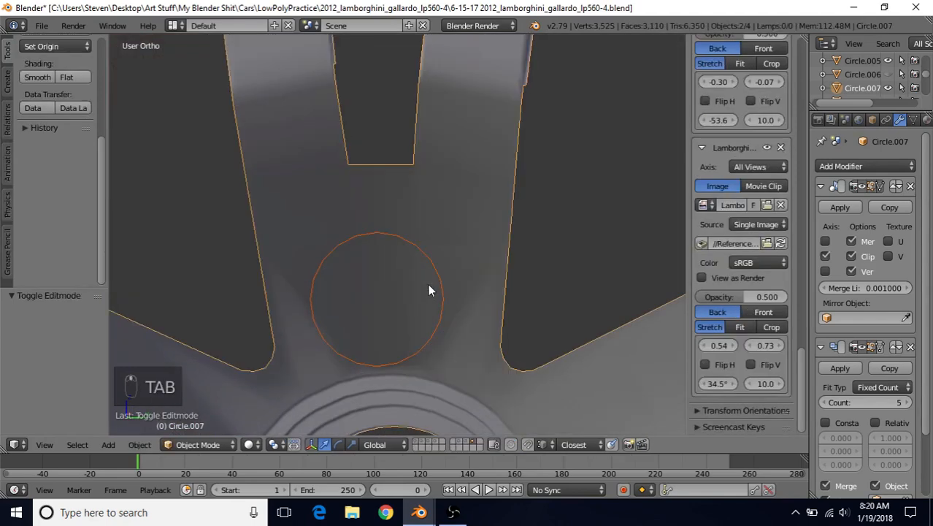
pyautogui.rightClick(387, 242)
pyautogui.press('h')
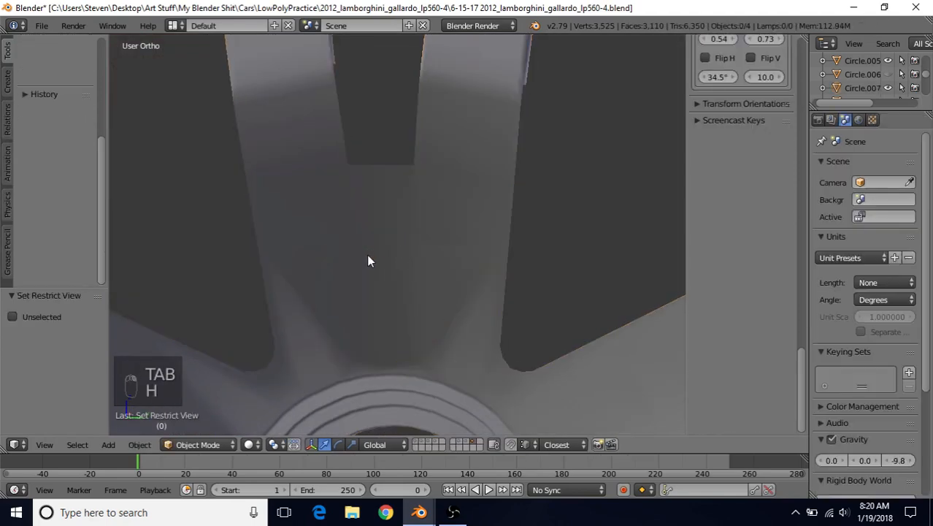
pyautogui.rightClick(368, 260)
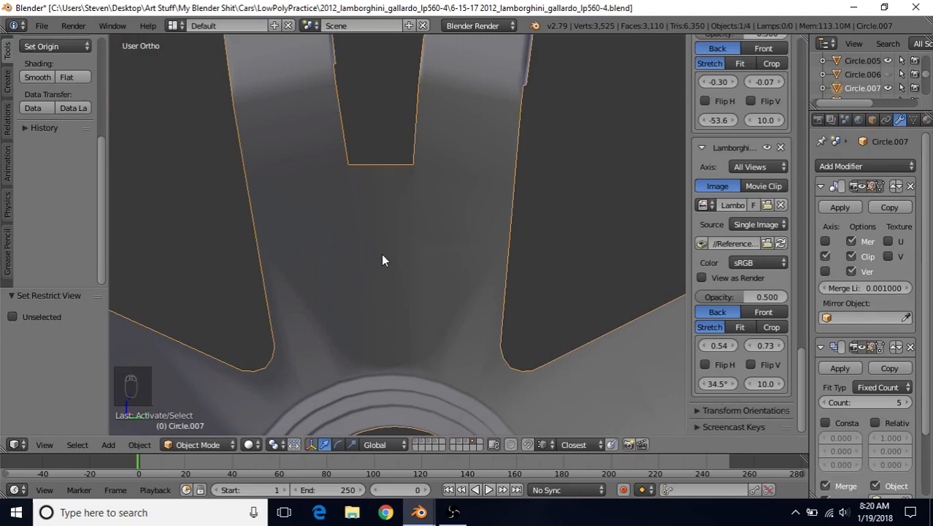
# Step: Enter Edit Mode on the spokes and examine the vertex where the circular cut touches the horizontal edge
pyautogui.press('Tab')
pyautogui.scroll(8, 382, 254)
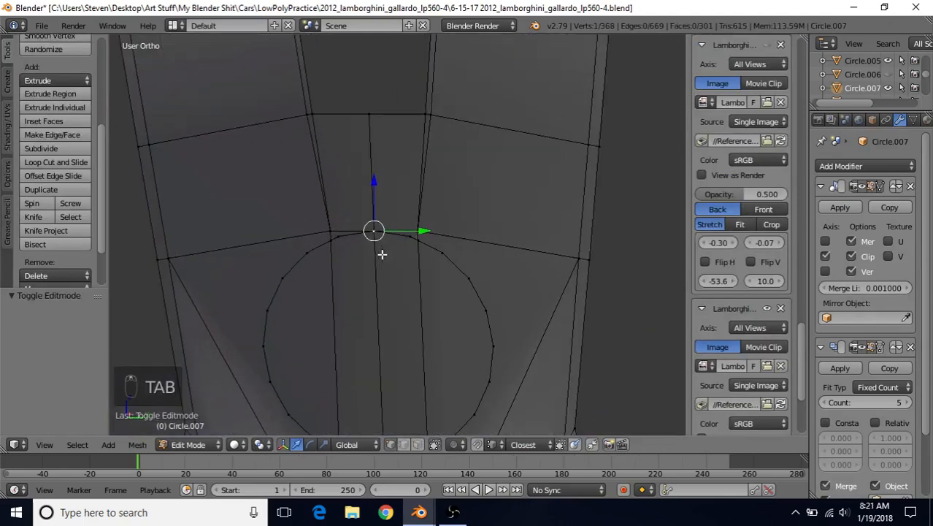
pyautogui.moveTo(336, 179)
pyautogui.mouseDown()
pyautogui.moveTo(337, 188)
pyautogui.moveTo(339, 176)
pyautogui.mouseUp()
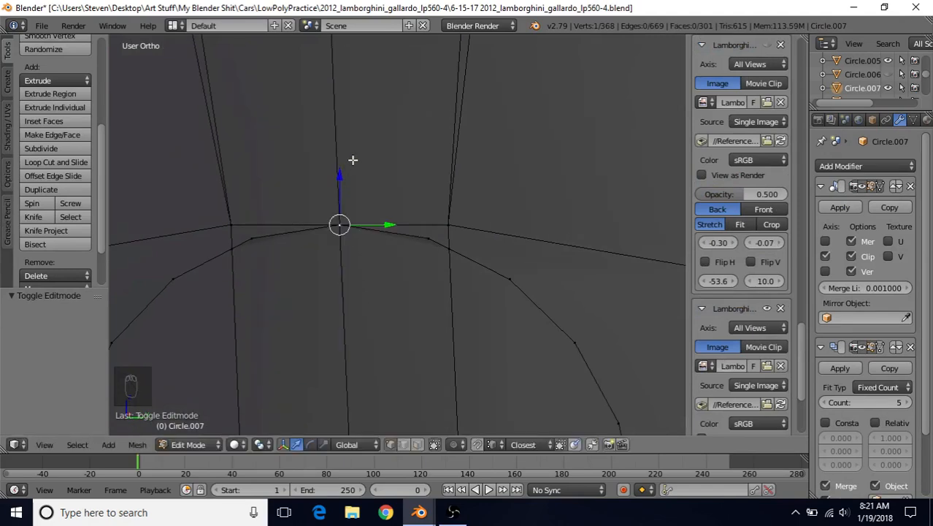
pyautogui.scroll(-1, 351, 177)
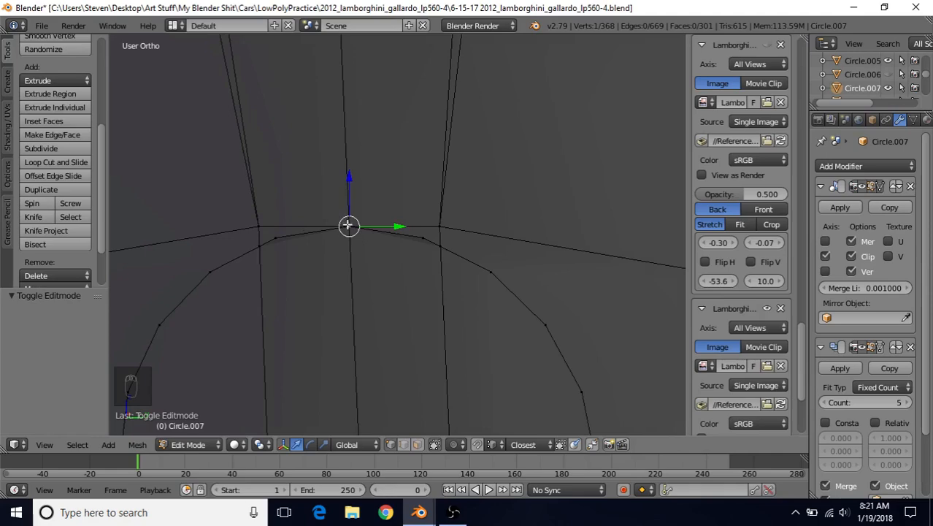
pyautogui.scroll(-5, 361, 244)
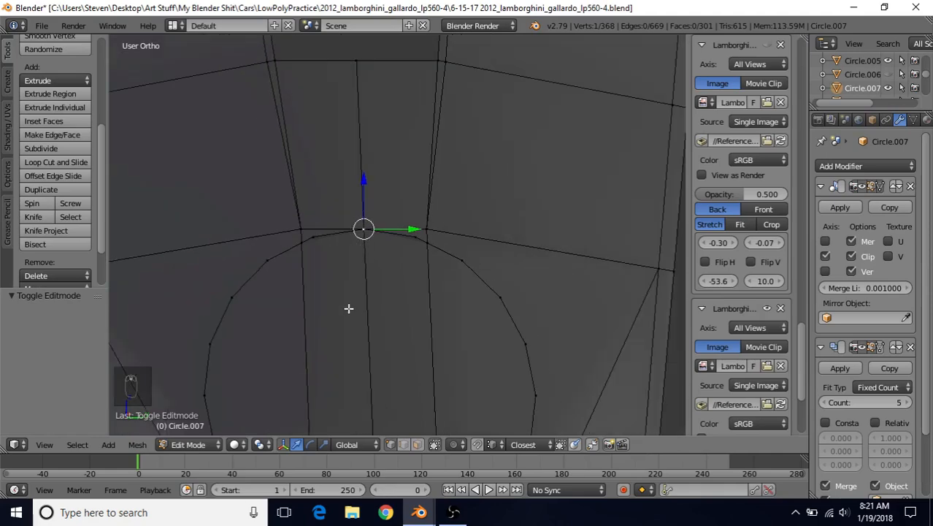
pyautogui.scroll(2, 425, 281)
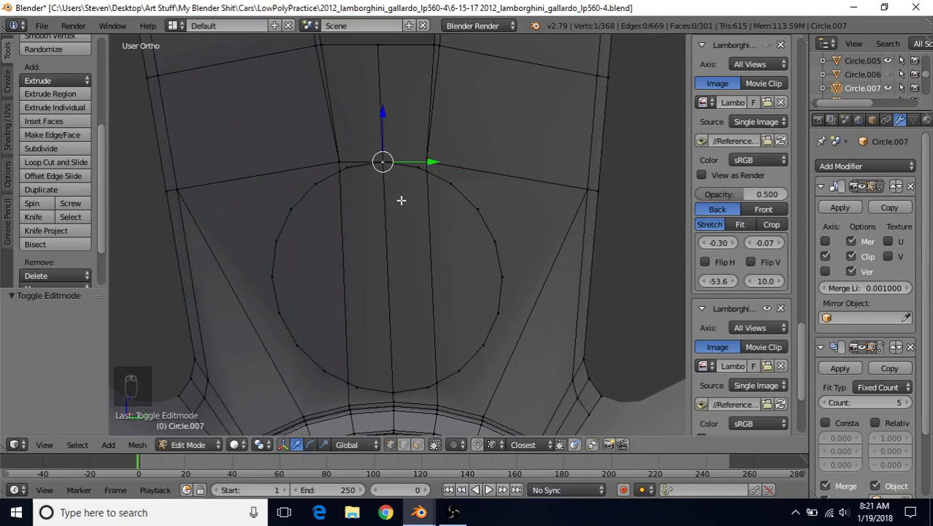
pyautogui.keyDown('shift'); pyautogui.moveTo(401, 200); pyautogui.dragTo(406, 269, button='middle'); pyautogui.keyUp('shift')
pyautogui.scroll(2, 408, 269)
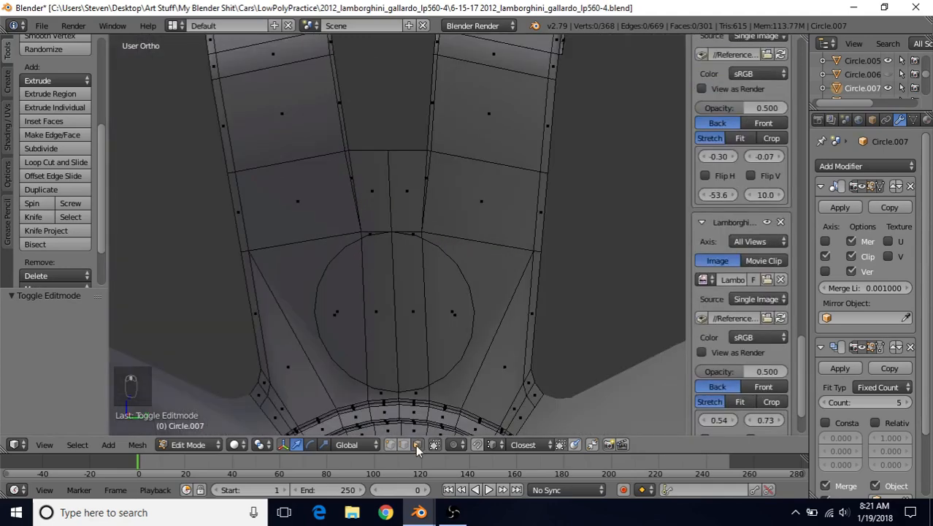
# Step: Switch to face selection and select all the faces inside the circular cut
pyautogui.rightClick(358, 326)
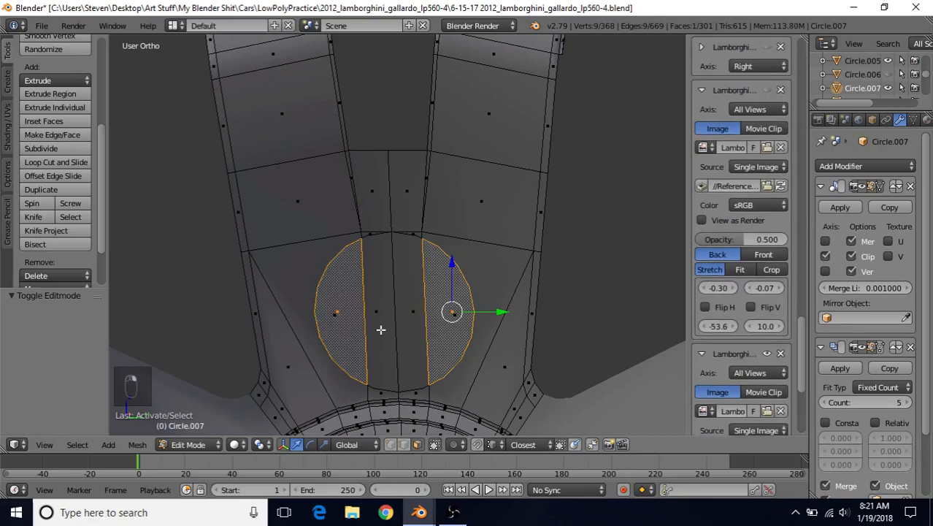
pyautogui.moveTo(380, 329); pyautogui.dragTo(457, 347, button='middle')
pyautogui.press('a')
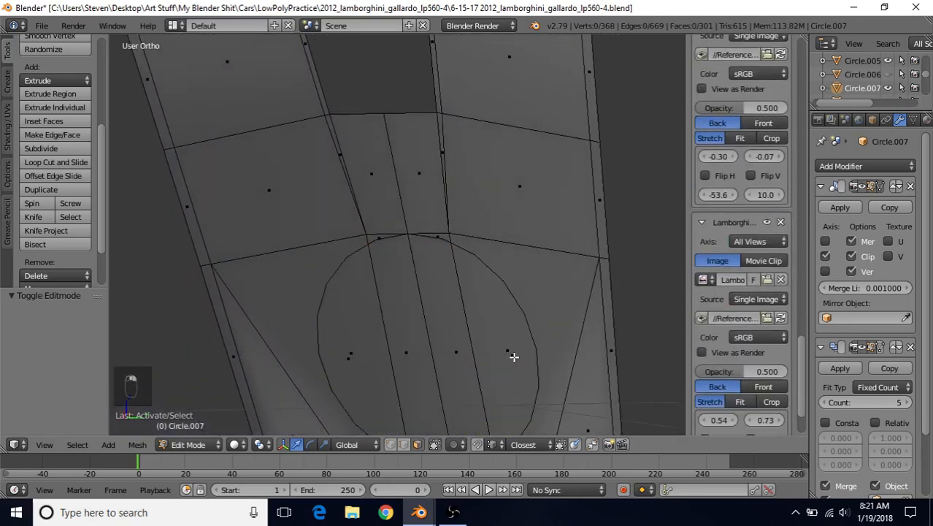
pyautogui.rightClick(515, 357)
pyautogui.press('c')
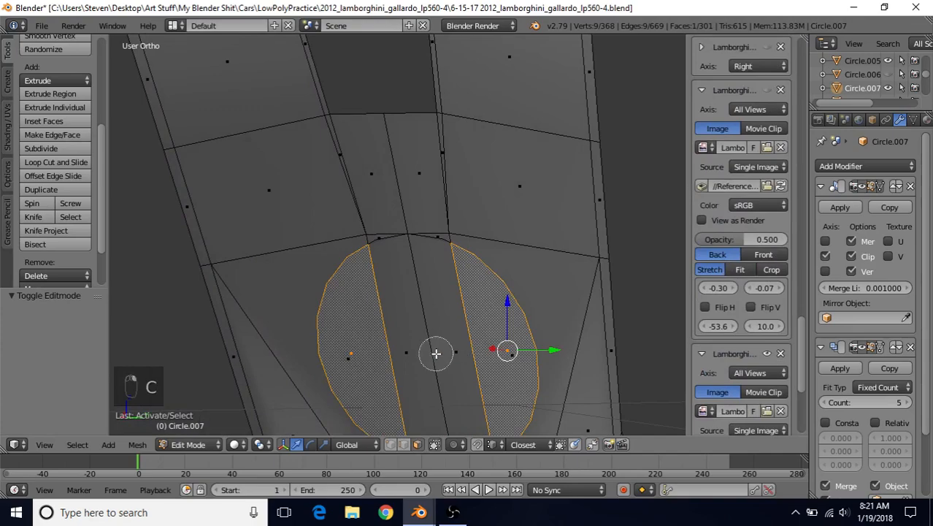
pyautogui.click(436, 354)
pyautogui.rightClick(436, 353)
pyautogui.scroll(-3, 439, 354)
pyautogui.moveTo(514, 270)
pyautogui.mouseDown(button='middle')
pyautogui.moveTo(469, 268)
pyautogui.moveTo(402, 333)
pyautogui.moveTo(544, 277)
pyautogui.moveTo(548, 253)
pyautogui.mouseUp(button='middle')
pyautogui.scroll(4, 520, 292)
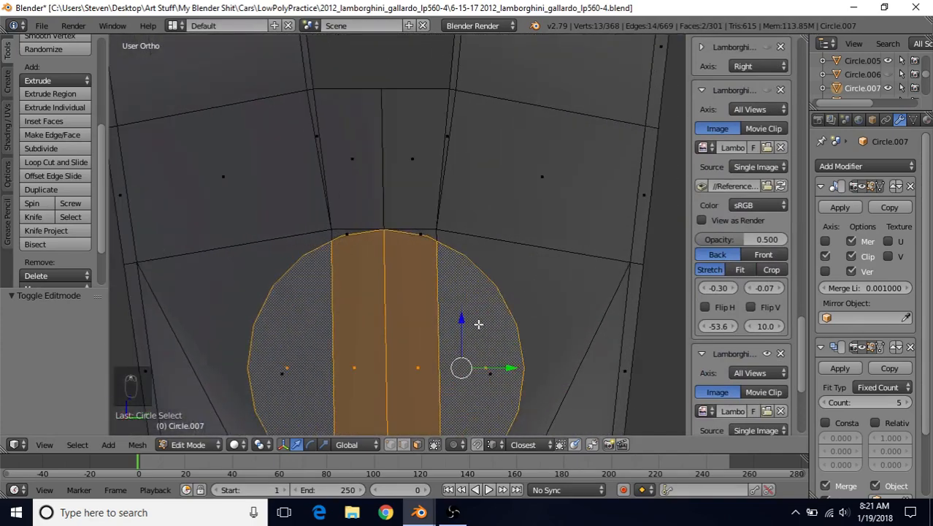
# Step: Reselect the faces inside the circle and add the tapered faces above it, checking the selection in wireframe
pyautogui.keyDown('shift'); pyautogui.moveTo(479, 325); pyautogui.dragTo(469, 224, button='middle'); pyautogui.keyUp('shift')
pyautogui.press('z')
pyautogui.rightClick(484, 272)
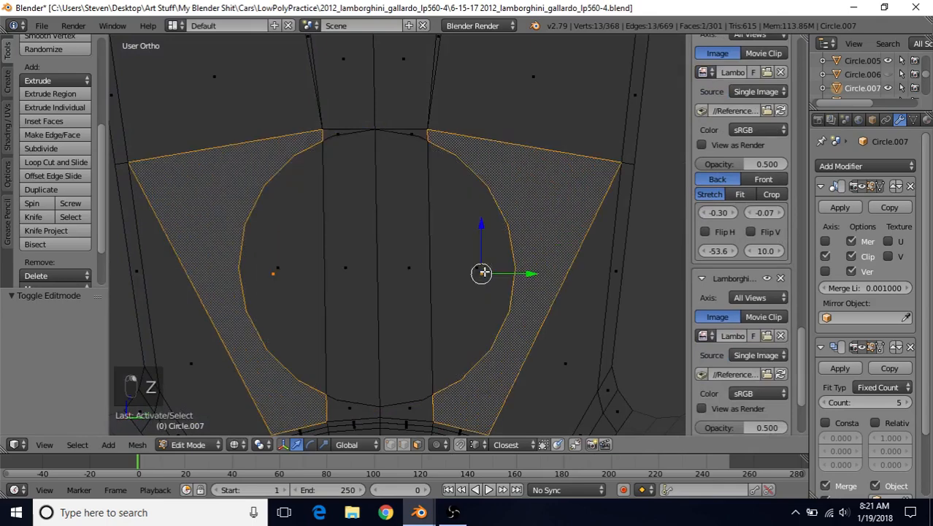
pyautogui.press('z')
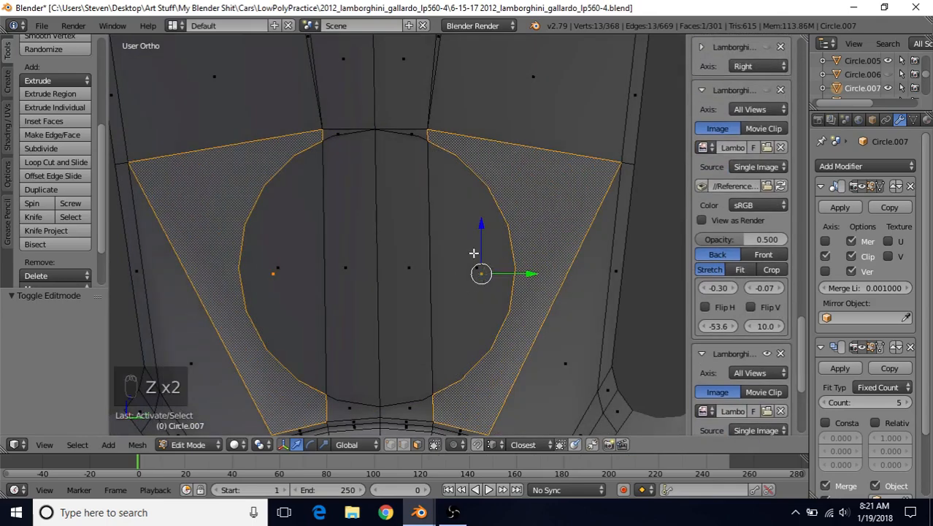
pyautogui.rightClick(456, 250)
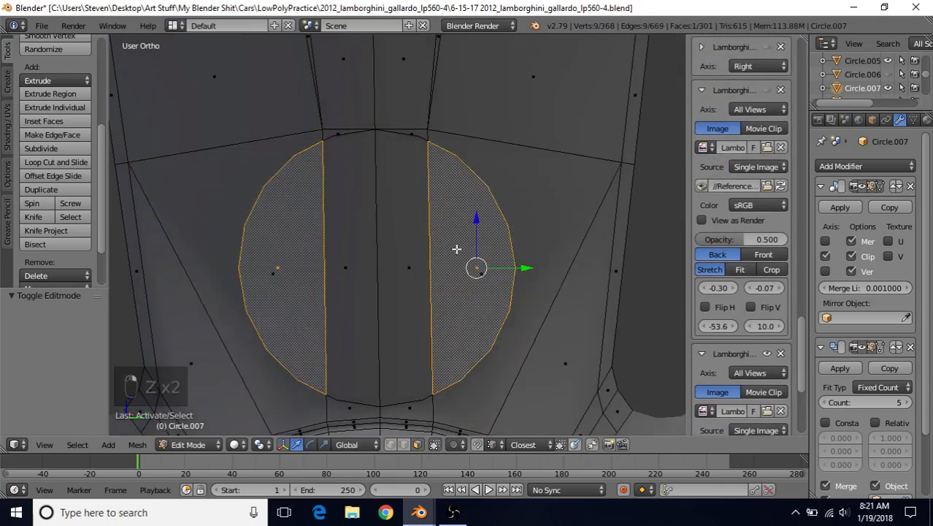
pyautogui.keyDown('shift'); pyautogui.rightClick(385, 227); pyautogui.keyUp('shift')
pyautogui.keyDown('shift'); pyautogui.moveTo(377, 225); pyautogui.dragTo(390, 380, button='middle'); pyautogui.keyUp('shift')
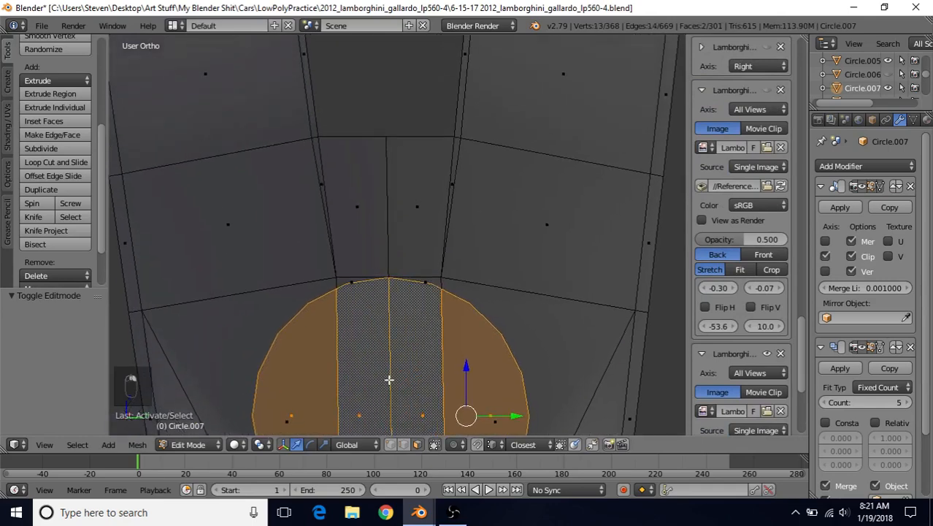
pyautogui.keyDown('shift'); pyautogui.rightClick(359, 254); pyautogui.keyUp('shift')
pyautogui.scroll(-3, 395, 295)
pyautogui.press('z')
pyautogui.press('z')
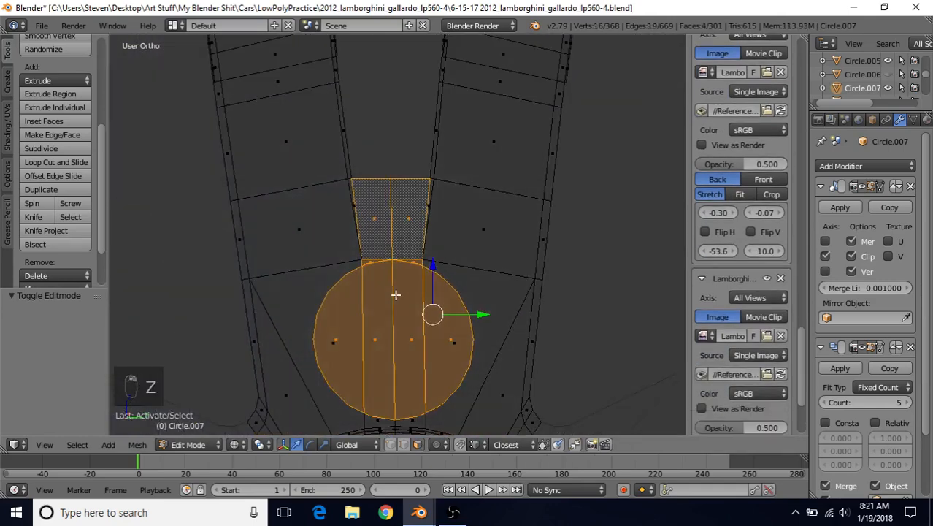
# Step: From the right orthographic wireframe view, select only the circle's faces and inset them with Boundary off and a thickness of 0.0049
pyautogui.press('KP_3')
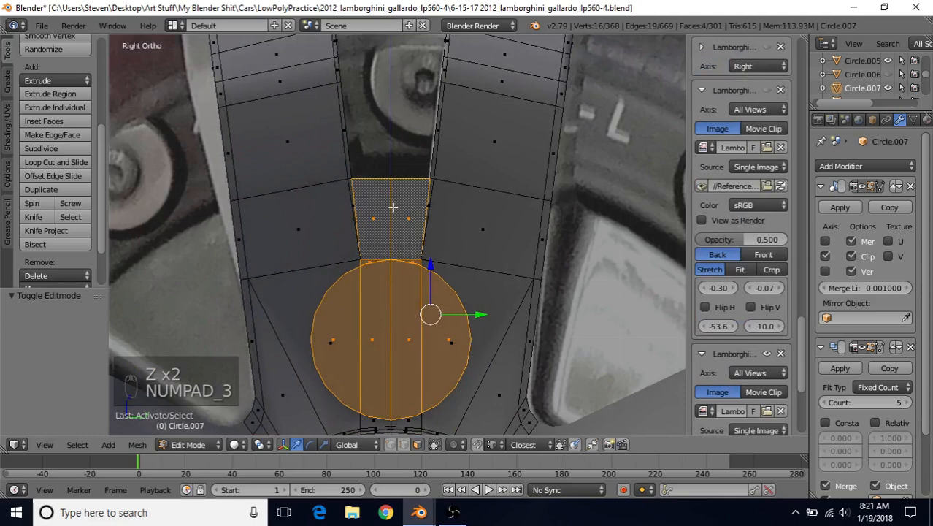
pyautogui.press('z')
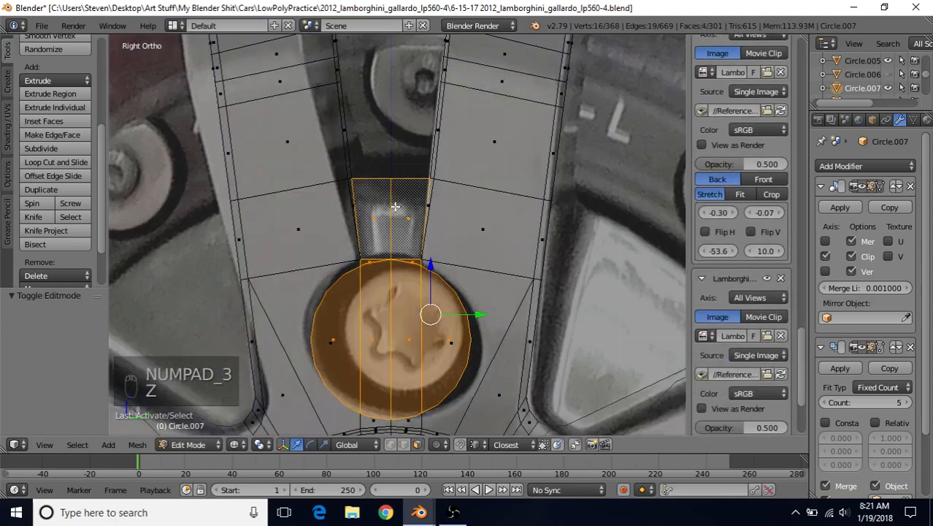
pyautogui.scroll(1, 396, 260)
pyautogui.keyDown('shift'); pyautogui.moveTo(397, 260); pyautogui.dragTo(412, 229, button='middle'); pyautogui.keyUp('shift')
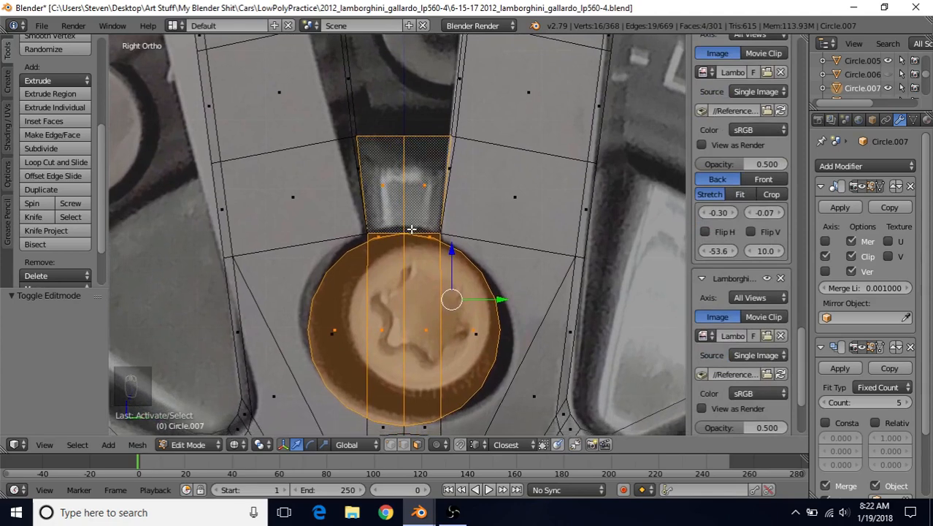
pyautogui.click(341, 329)
pyautogui.keyDown('shift'); pyautogui.click(405, 335); pyautogui.keyUp('shift')
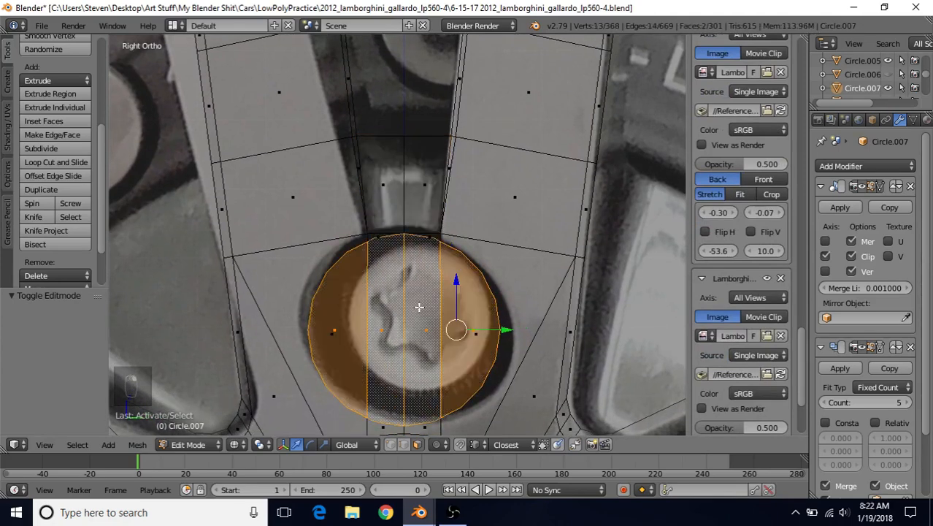
pyautogui.keyDown('shift'); pyautogui.moveTo(444, 271); pyautogui.dragTo(453, 251, button='middle'); pyautogui.keyUp('shift')
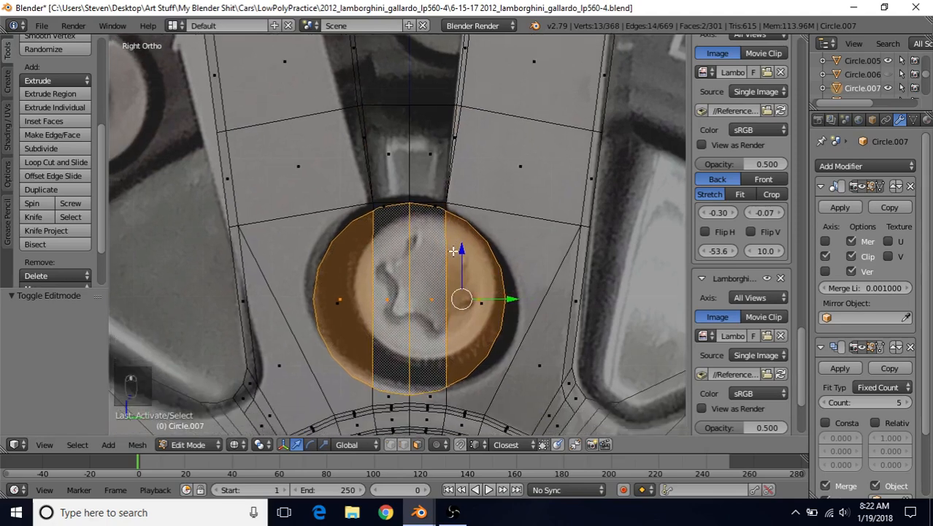
pyautogui.press('i')
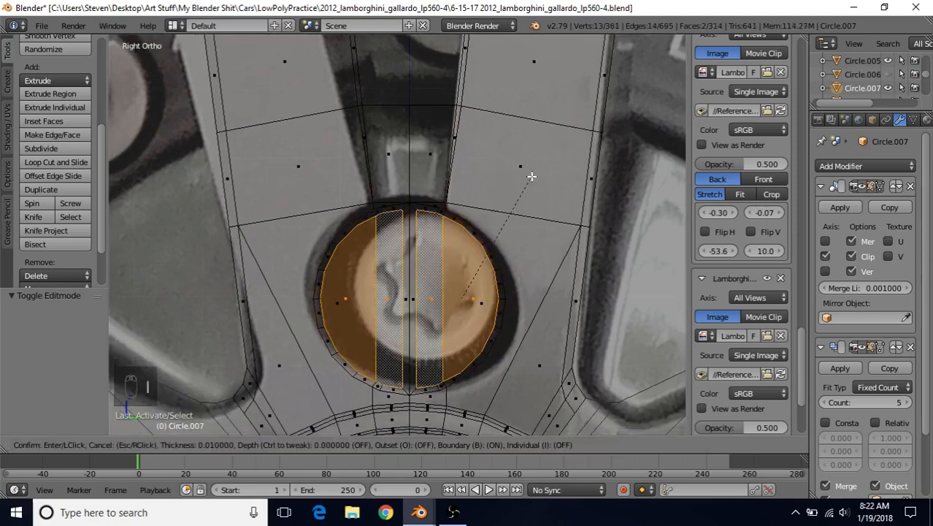
pyautogui.press('b')
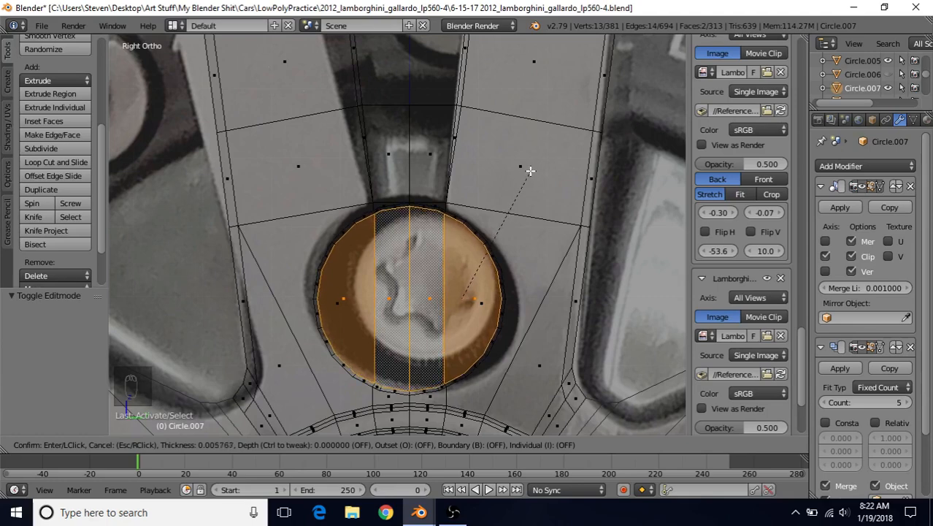
pyautogui.click(530, 171)
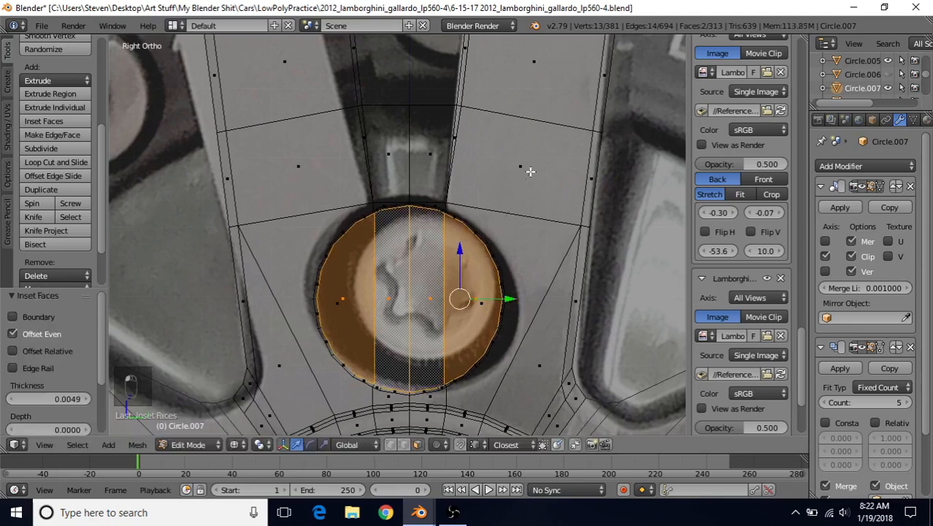
# Step: Add the thin faces at the circle's upper edge and the two tapered faces above them to the selection
pyautogui.keyDown('shift'); pyautogui.moveTo(451, 299); pyautogui.dragTo(431, 353, button='middle'); pyautogui.keyUp('shift')
pyautogui.scroll(3, 430, 337)
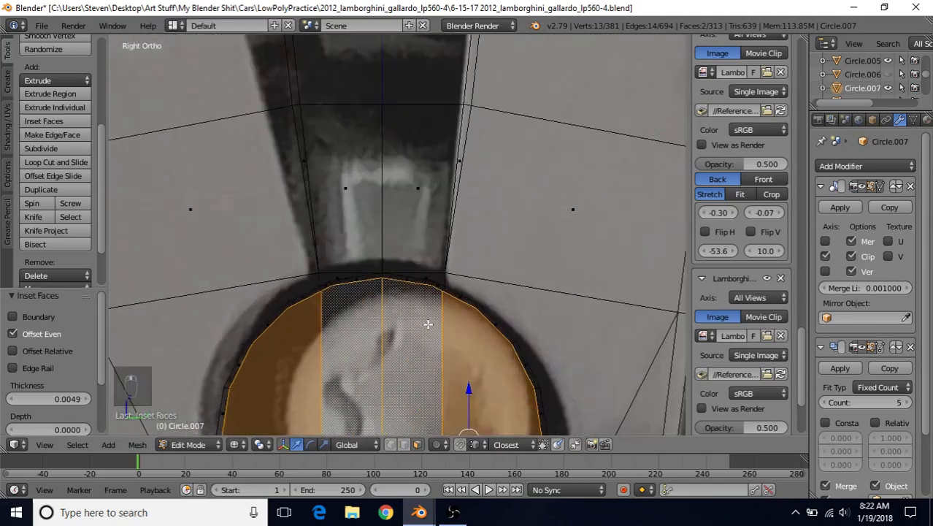
pyautogui.press('c')
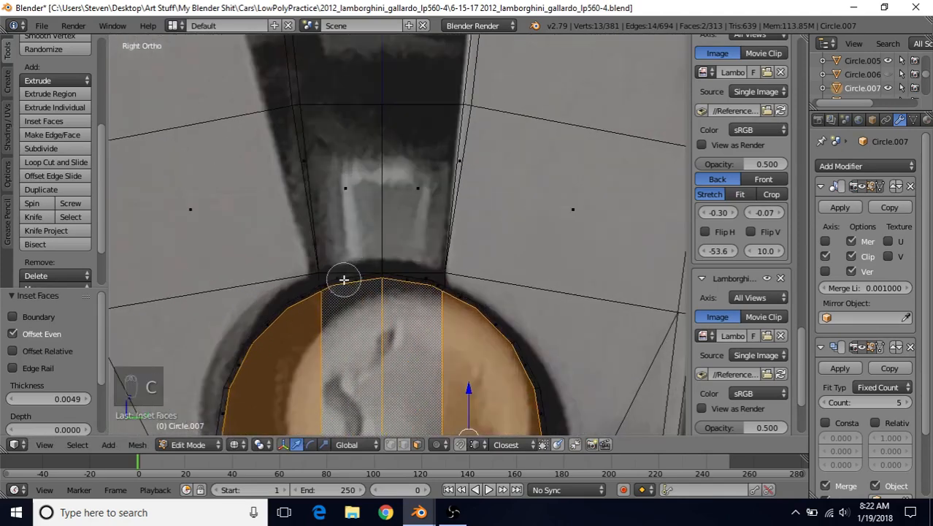
pyautogui.click(343, 280)
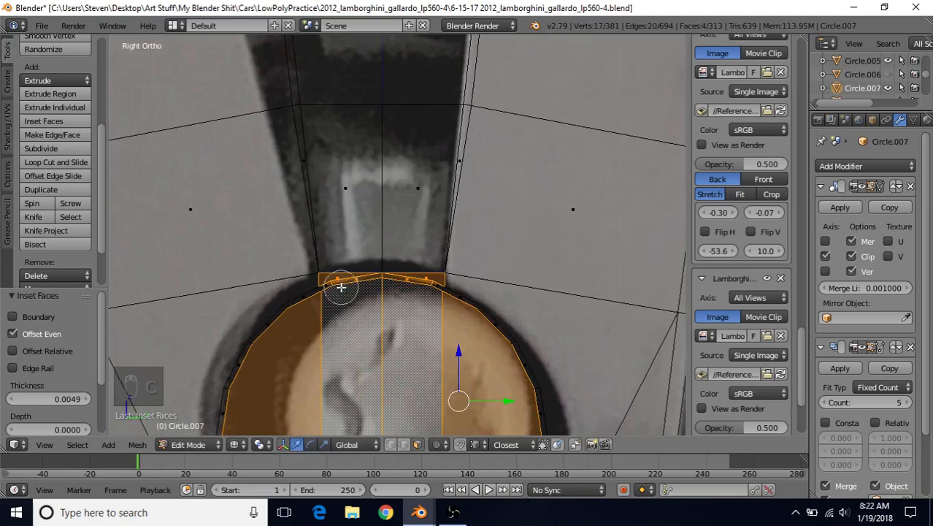
pyautogui.click(353, 196)
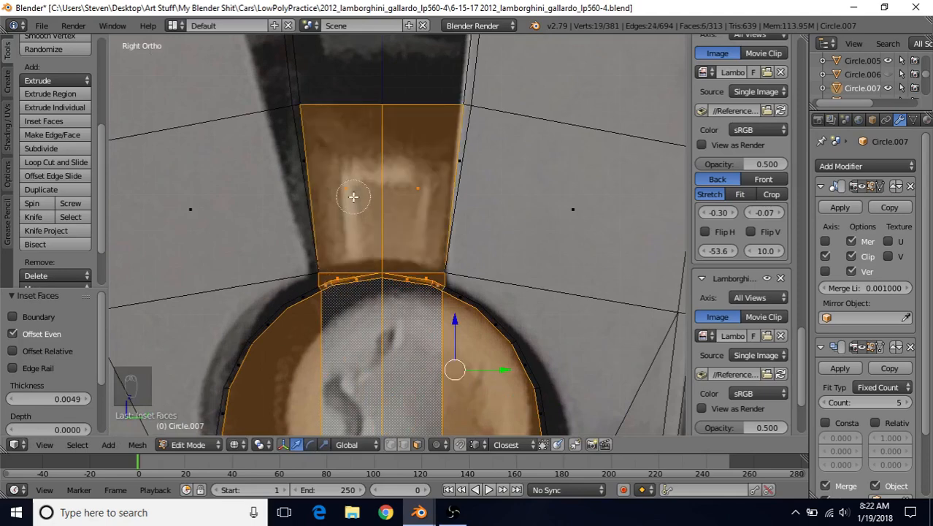
pyautogui.rightClick(353, 196)
# Step: Extrude the selected bolt hole and slot faces and move them back into the spoke along X
pyautogui.press('z')
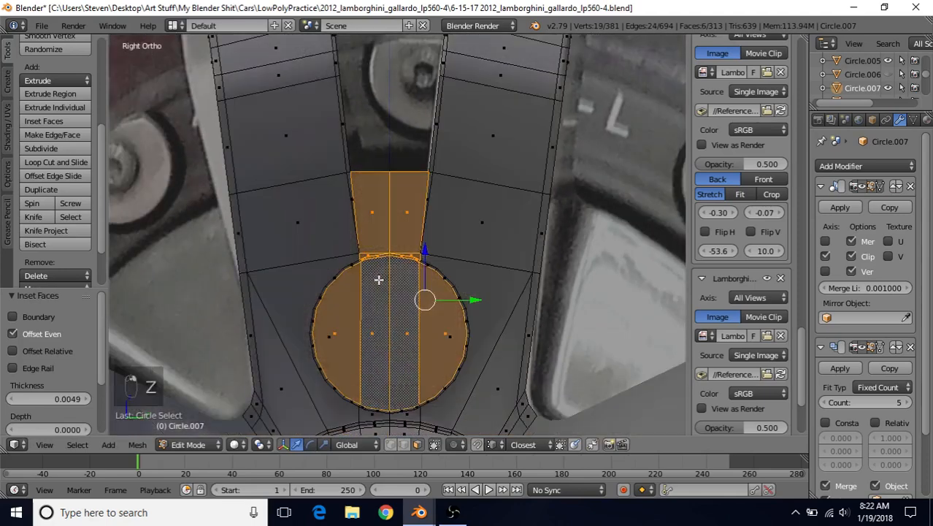
pyautogui.moveTo(377, 273)
pyautogui.mouseDown(button='middle')
pyautogui.moveTo(330, 253)
pyautogui.moveTo(351, 289)
pyautogui.mouseUp(button='middle')
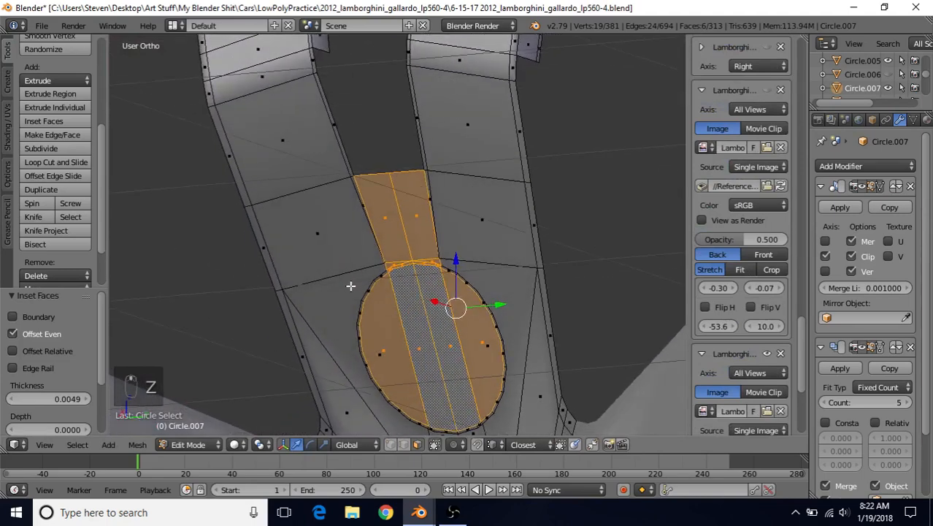
pyautogui.press('e')
pyautogui.rightClick(349, 298)
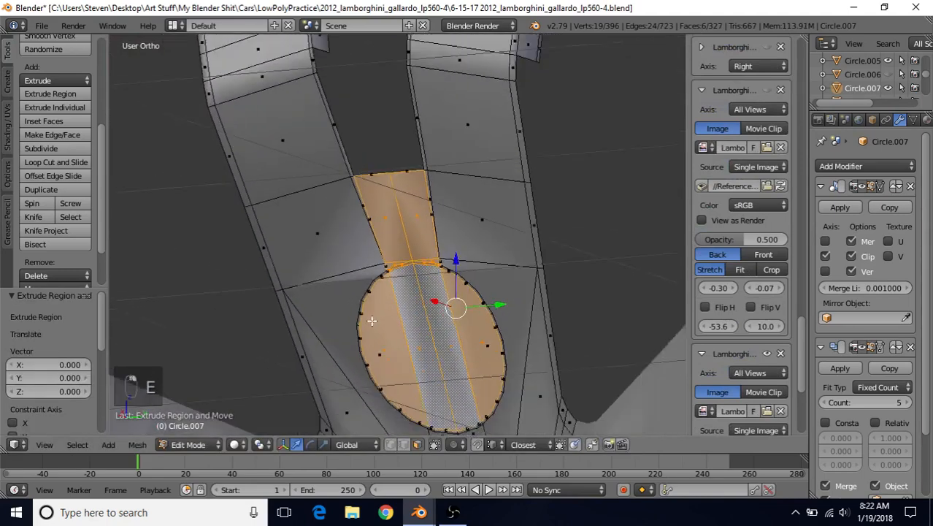
pyautogui.moveTo(370, 320); pyautogui.dragTo(473, 297, button='middle')
pyautogui.moveTo(424, 290)
pyautogui.mouseDown()
pyautogui.moveTo(443, 286)
pyautogui.moveTo(422, 301)
pyautogui.mouseUp()
# Step: Examine the recessed bolt hole and slot from several angles in Object Mode and Edit Mode
pyautogui.press('Tab')
pyautogui.moveTo(422, 300); pyautogui.dragTo(456, 174, button='middle')
pyautogui.scroll(5, 440, 243)
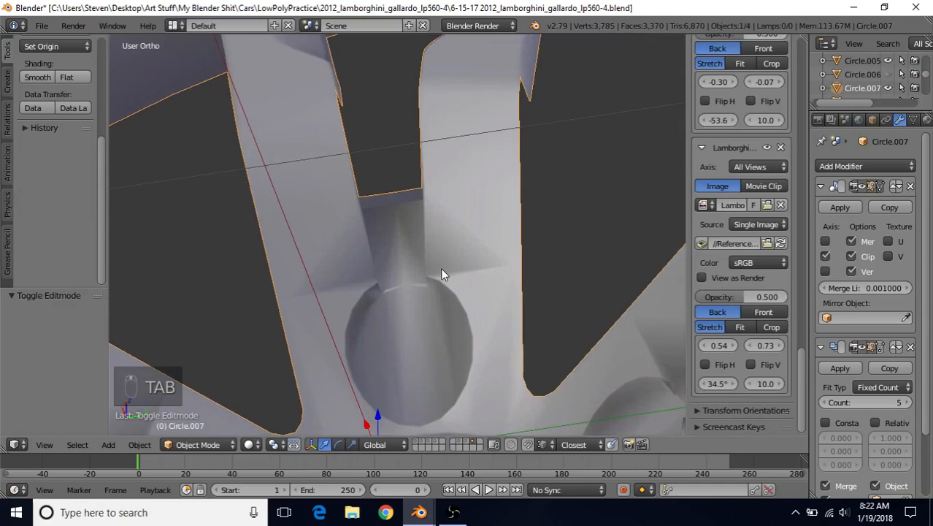
pyautogui.press('Tab')
pyautogui.moveTo(442, 269); pyautogui.dragTo(498, 279, button='middle')
pyautogui.scroll(4, 499, 279)
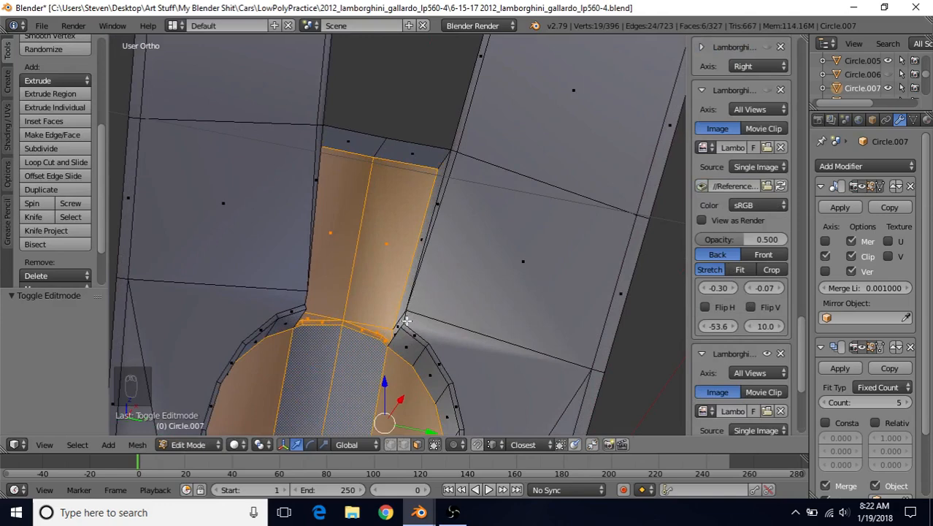
pyautogui.moveTo(416, 331); pyautogui.dragTo(434, 270, button='middle')
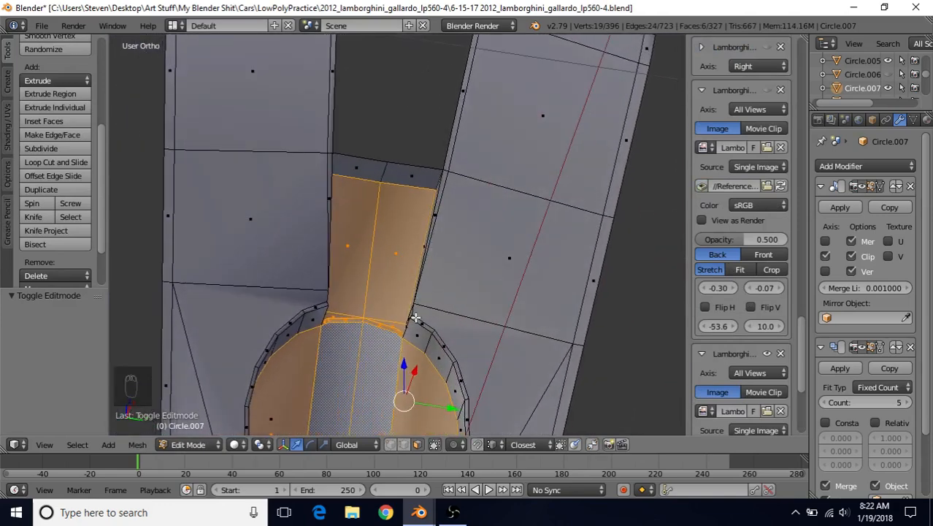
pyautogui.scroll(-5, 413, 324)
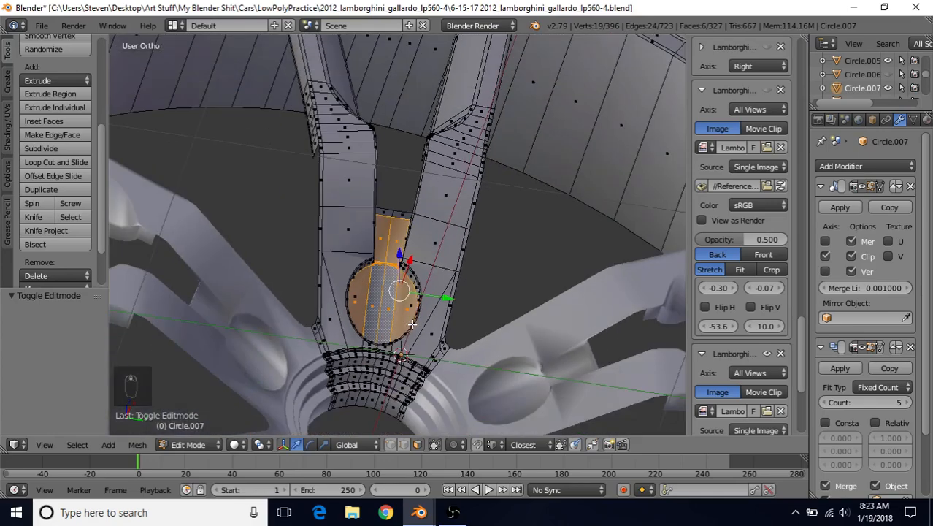
pyautogui.moveTo(410, 325); pyautogui.dragTo(324, 287, button='middle')
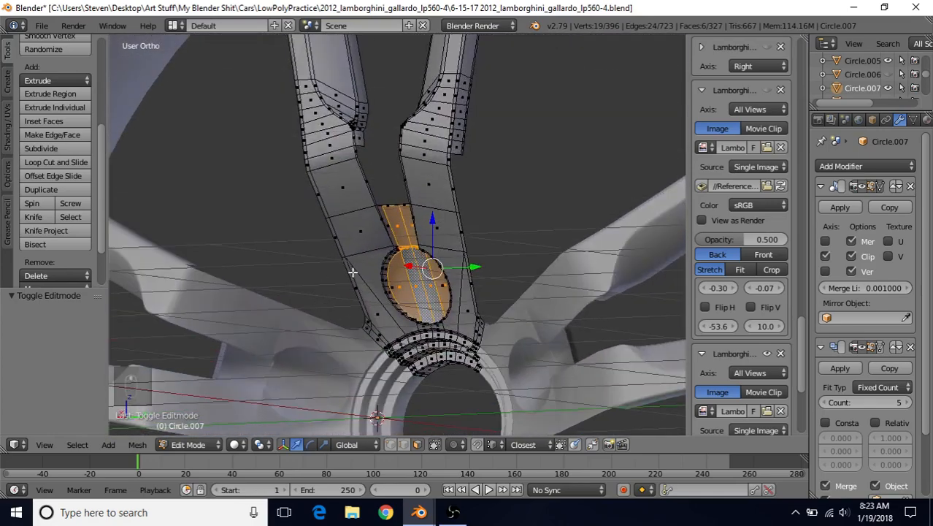
# Step: Delete the narrow wall faces at the slot's upper end and check the open slot in Object Mode
pyautogui.scroll(2, 353, 271)
pyautogui.keyDown('shift'); pyautogui.moveTo(384, 226); pyautogui.dragTo(444, 221, button='middle'); pyautogui.keyUp('shift')
pyautogui.scroll(3, 440, 233)
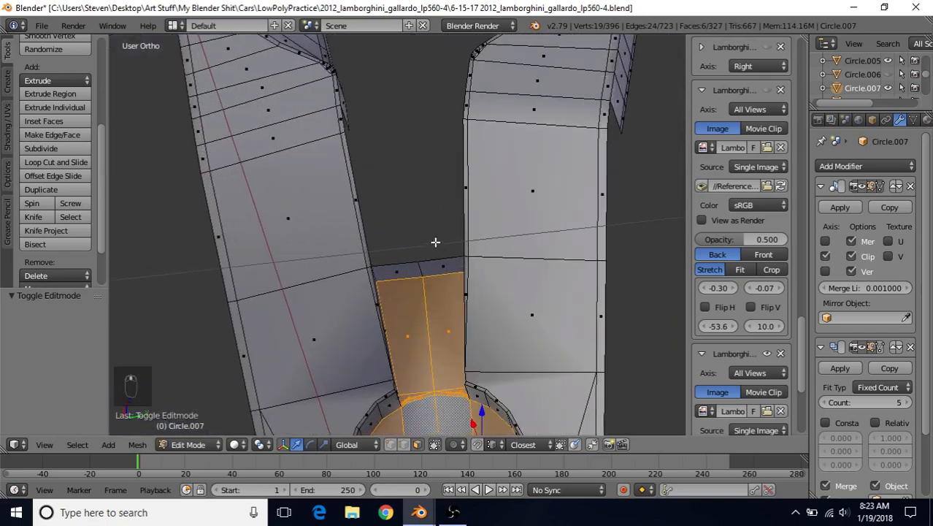
pyautogui.rightClick(399, 269)
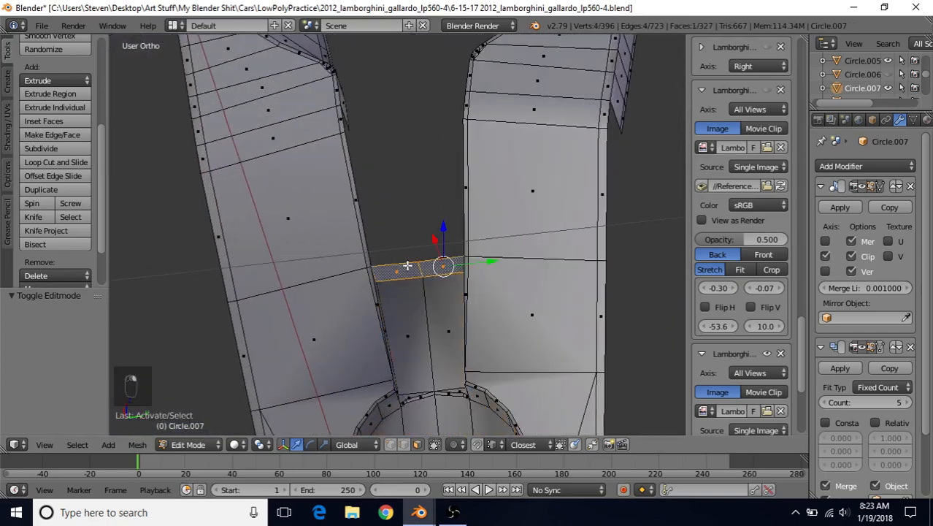
pyautogui.press('Delete')
pyautogui.click(384, 293)
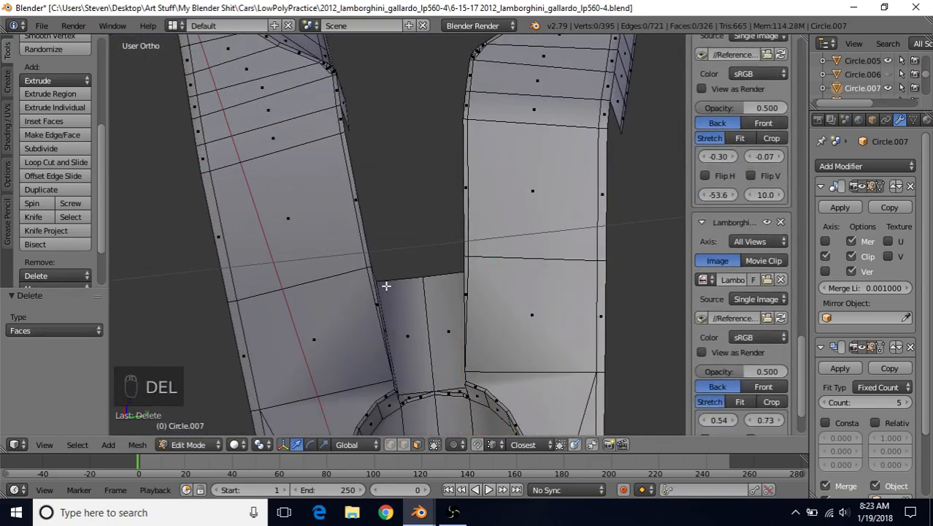
pyautogui.scroll(-6, 386, 286)
pyautogui.press('Tab')
pyautogui.moveTo(399, 290)
pyautogui.mouseDown(button='middle')
pyautogui.moveTo(381, 314)
pyautogui.moveTo(385, 294)
pyautogui.mouseUp(button='middle')
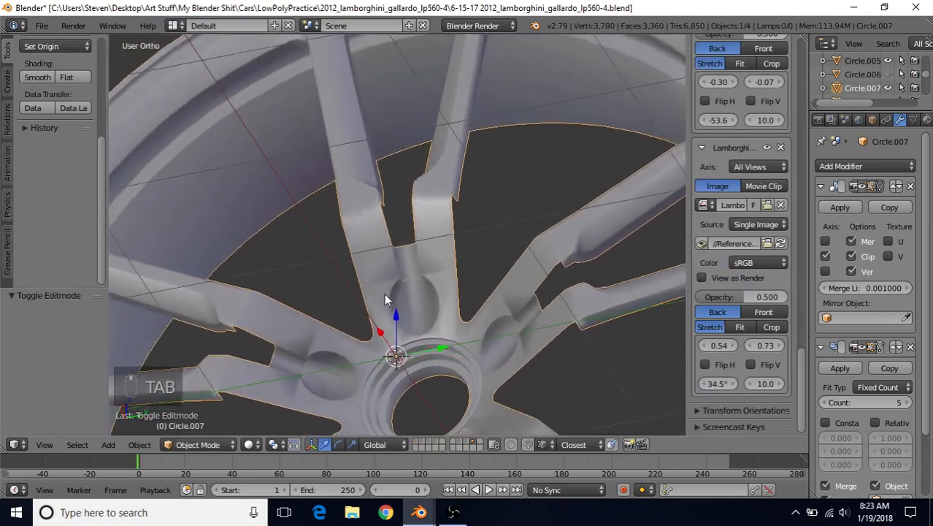
# Step: Select only the circular bolt hole's floor faces, extrude them and move them deeper into the spoke along X
pyautogui.scroll(4, 387, 298)
pyautogui.press('Tab')
pyautogui.moveTo(432, 343); pyautogui.dragTo(455, 300, button='middle')
pyautogui.rightClick(427, 307)
pyautogui.keyDown('shift'); pyautogui.rightClick(443, 302); pyautogui.keyUp('shift')
pyautogui.scroll(5, 472, 288)
pyautogui.scroll(-3, 455, 300)
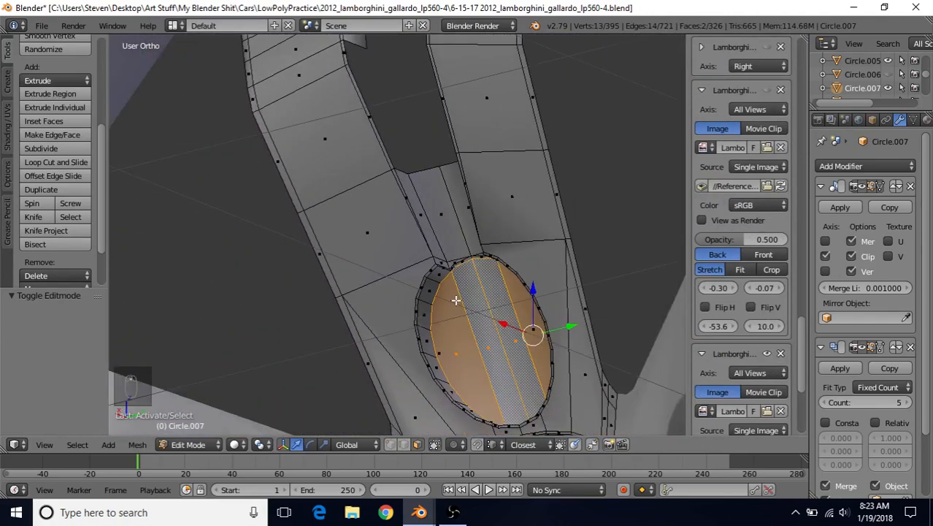
pyautogui.press('e')
pyautogui.rightClick(440, 339)
pyautogui.scroll(-2, 446, 333)
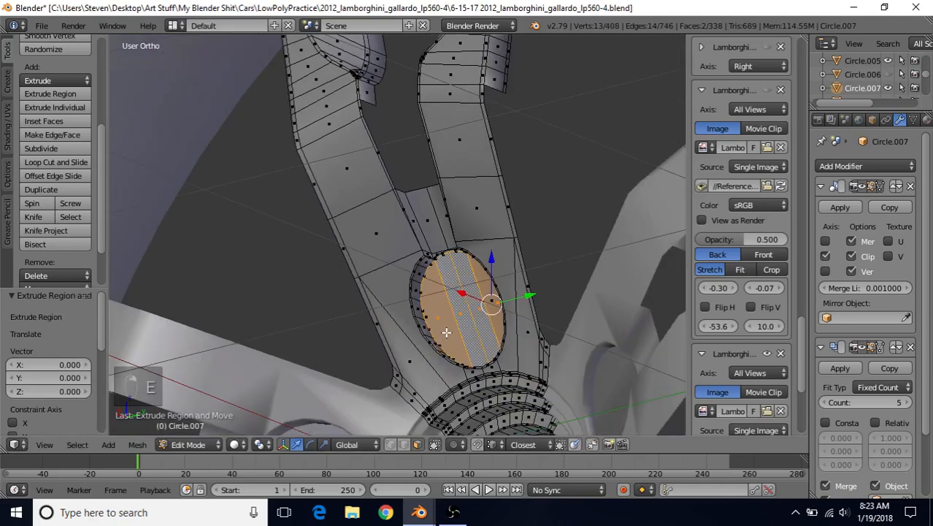
pyautogui.moveTo(525, 295); pyautogui.dragTo(491, 331, button='middle')
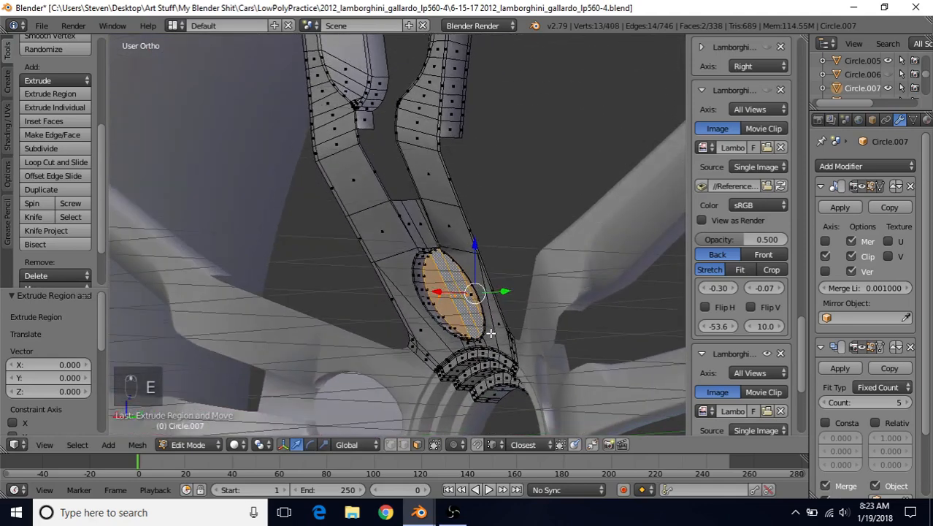
pyautogui.moveTo(441, 291); pyautogui.dragTo(488, 293)
# Step: Check the hole's depth in Object Mode, then move its floor faces a further -0.039 along X
pyautogui.press('Tab')
pyautogui.scroll(-8, 447, 322)
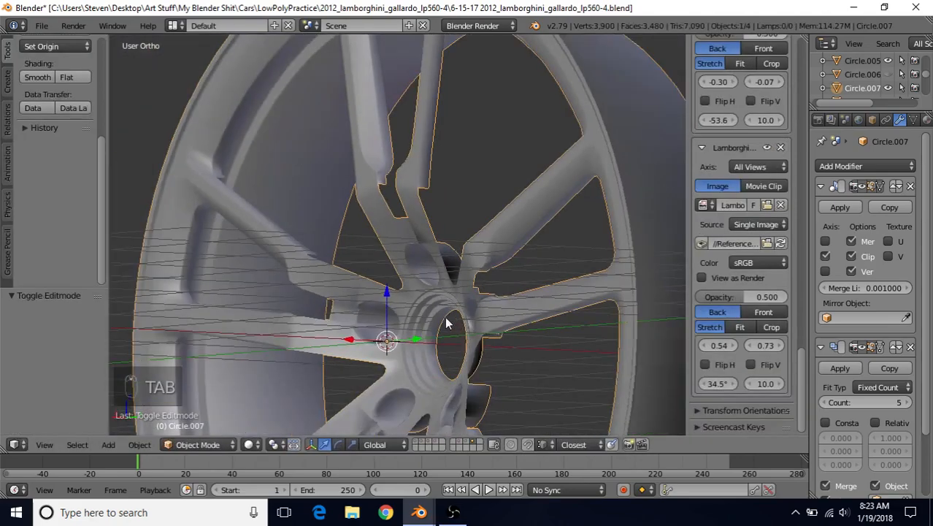
pyautogui.moveTo(421, 239); pyautogui.dragTo(469, 287, button='middle')
pyautogui.scroll(5, 506, 256)
pyautogui.press('Tab')
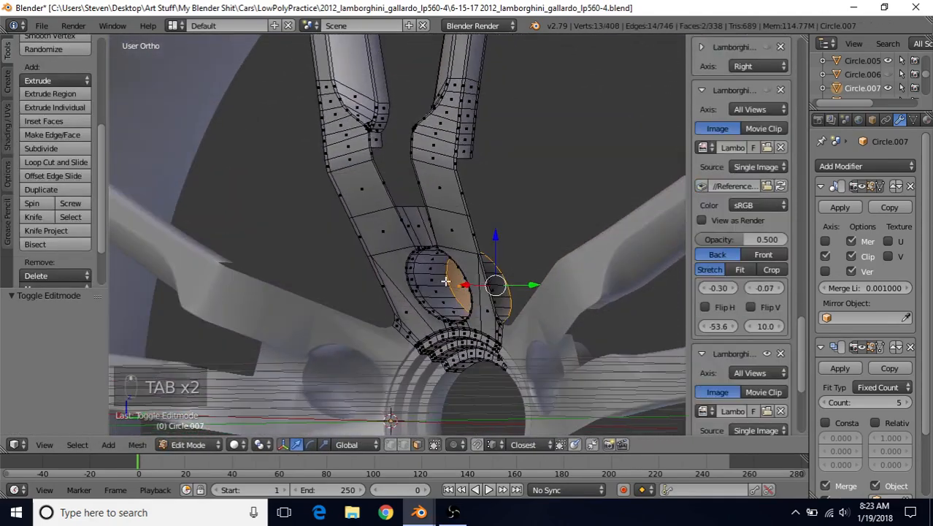
pyautogui.press('g')
pyautogui.press('x')
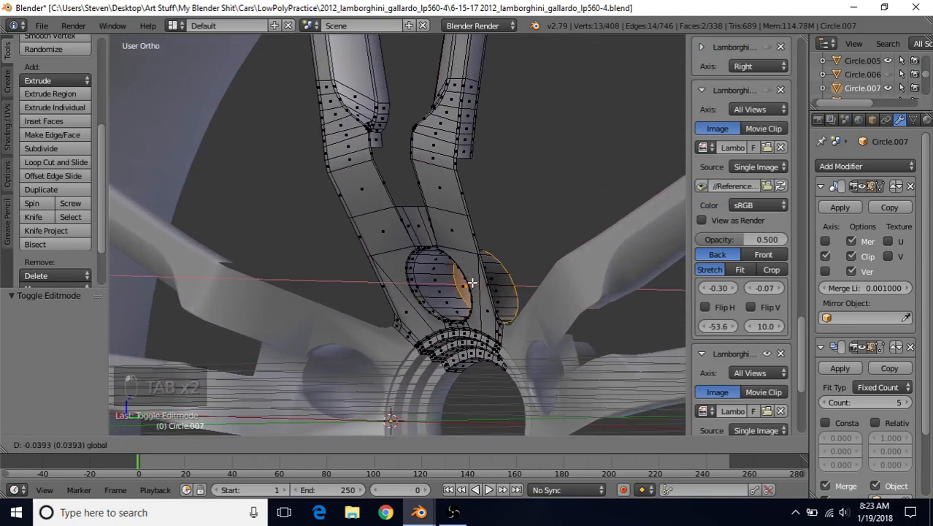
pyautogui.click(474, 280)
# Step: Inset the bolt hole's floor faces with Boundary off by about 0.006 and check the shading in Object Mode
pyautogui.moveTo(474, 279); pyautogui.dragTo(506, 263, button='middle')
pyautogui.scroll(2, 506, 264)
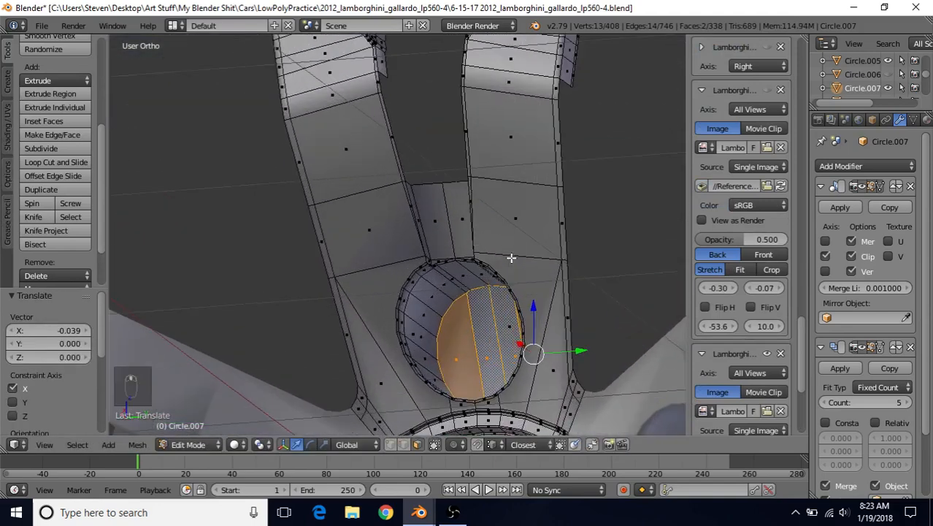
pyautogui.press('i')
pyautogui.press('b')
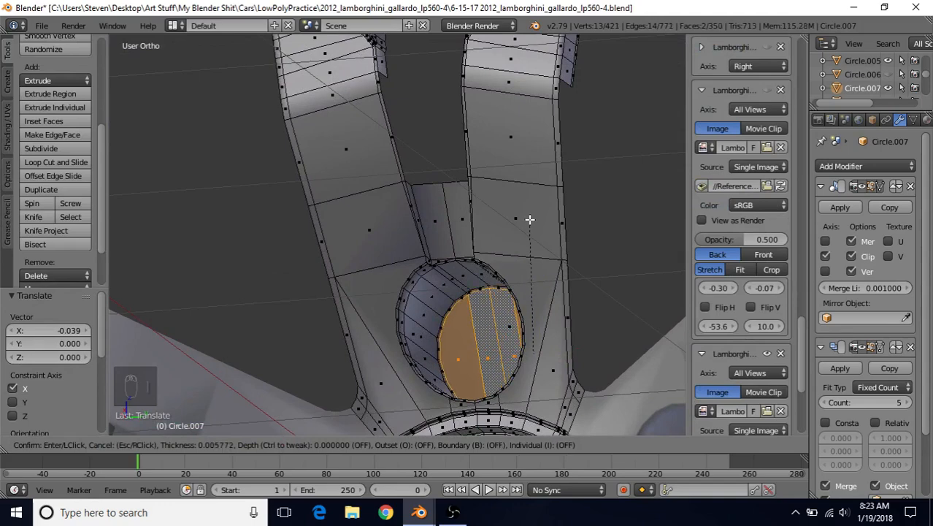
pyautogui.click(530, 217)
pyautogui.press('Tab')
pyautogui.scroll(-4, 446, 330)
pyautogui.moveTo(412, 252); pyautogui.dragTo(438, 201, button='middle')
pyautogui.scroll(6, 437, 198)
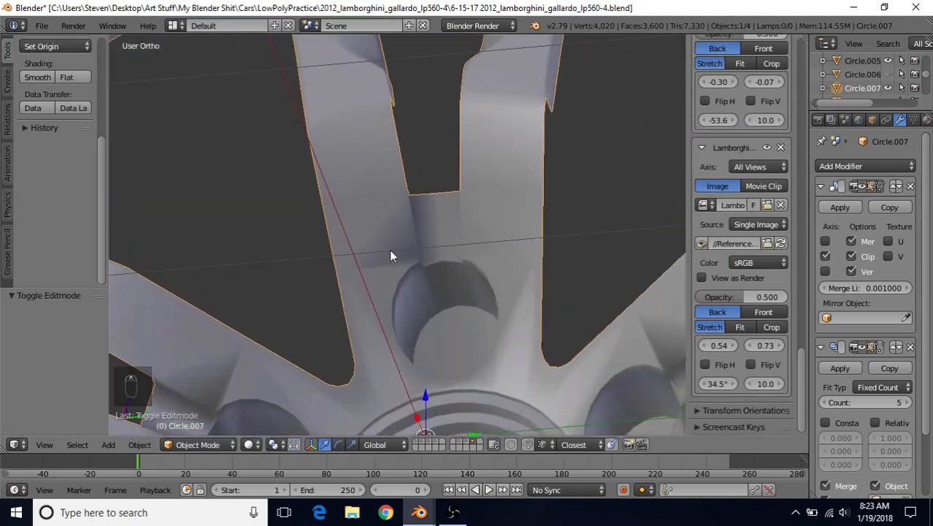
# Step: In right orthographic view, knife-cut beside the slot from its upper outer corner down to the bolt hole's rim, then check the shading
pyautogui.press('Tab')
pyautogui.moveTo(383, 264); pyautogui.dragTo(329, 292, button='middle')
pyautogui.scroll(2, 329, 292)
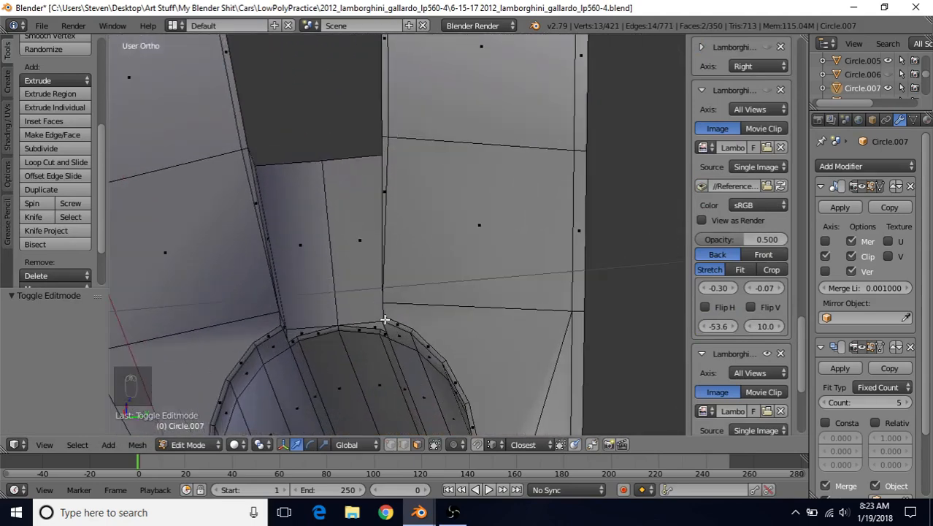
pyautogui.scroll(1, 399, 236)
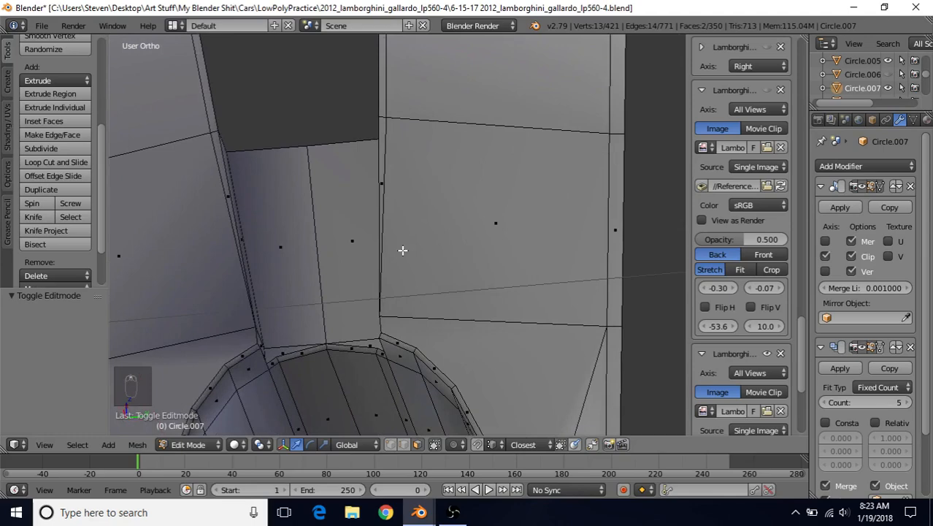
pyautogui.press('KP_3')
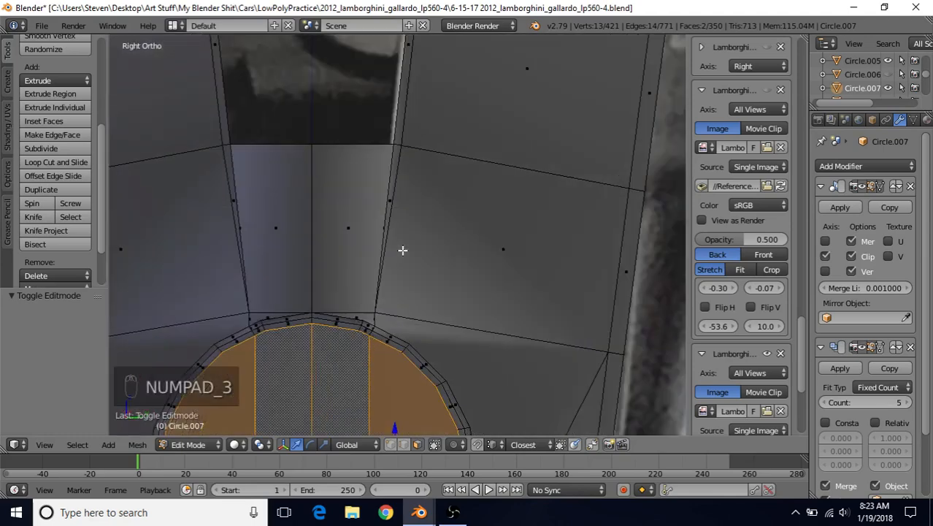
pyautogui.scroll(1, 402, 250)
pyautogui.press('k')
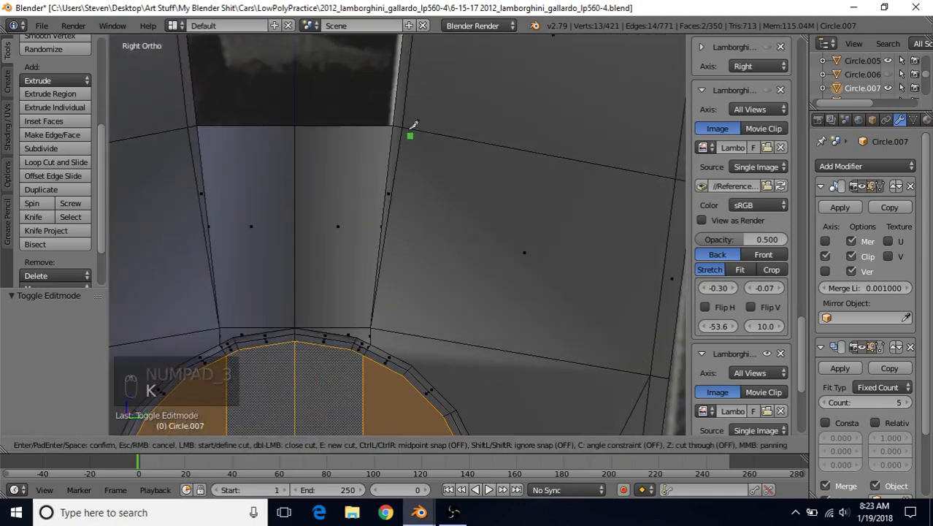
pyautogui.click(403, 150)
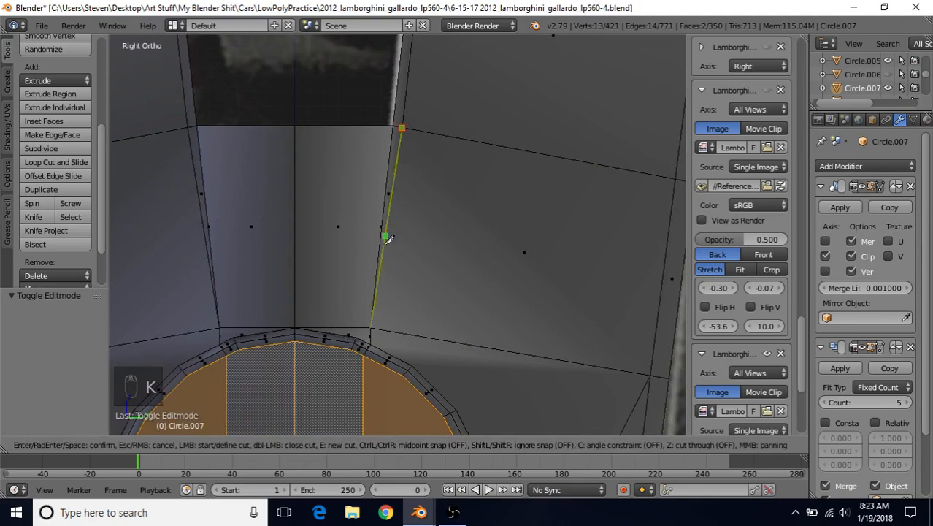
pyautogui.click(379, 340)
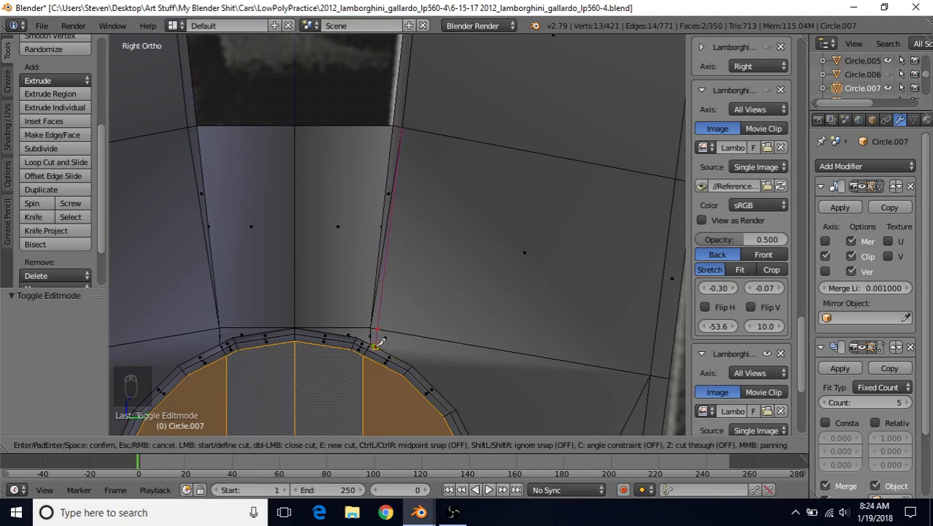
pyautogui.press('Return')
pyautogui.scroll(-3, 381, 326)
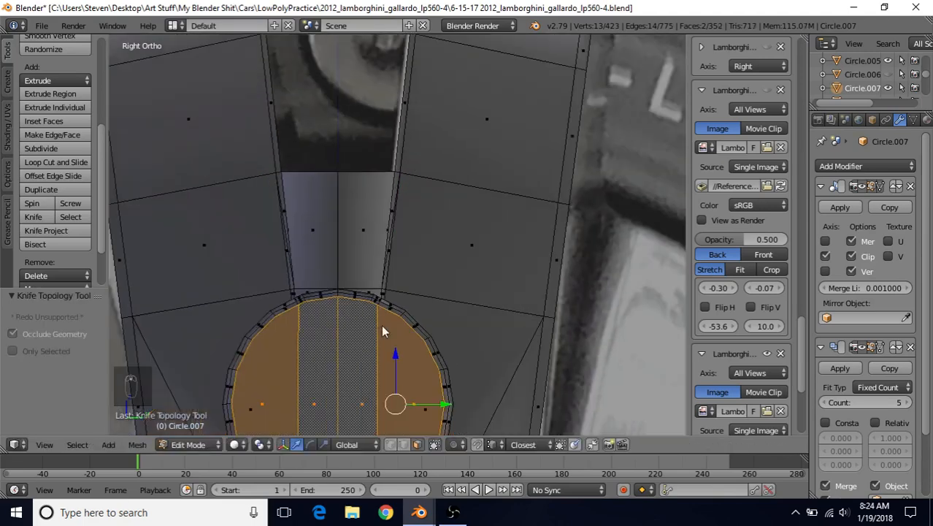
pyautogui.press('Tab')
pyautogui.moveTo(377, 266); pyautogui.dragTo(358, 209, button='middle')
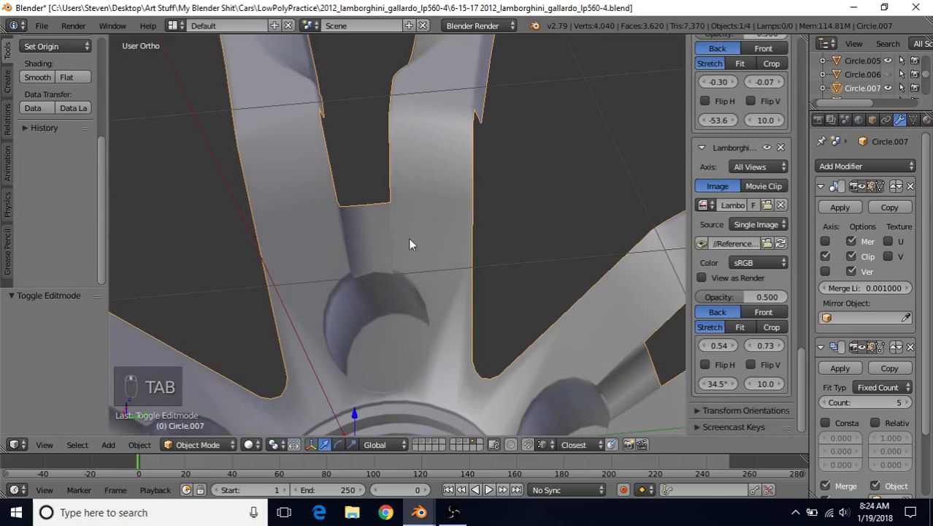
# Step: Try to merge the two close vertices where the slot's side meets the bolt hole's rim, using At Last
pyautogui.scroll(5, 412, 270)
pyautogui.press('Tab')
pyautogui.scroll(1, 415, 295)
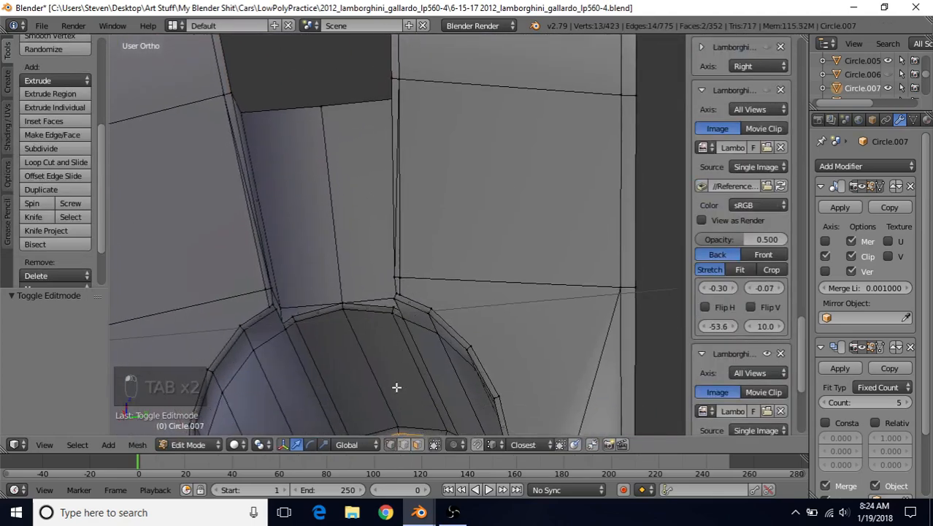
pyautogui.scroll(2, 354, 343)
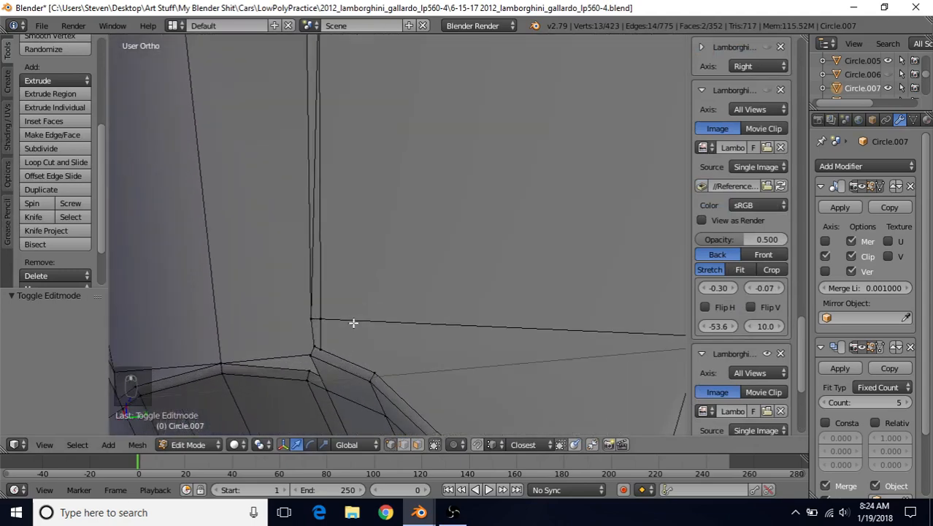
pyautogui.moveTo(337, 308); pyautogui.dragTo(354, 309, button='middle')
pyautogui.rightClick(313, 340)
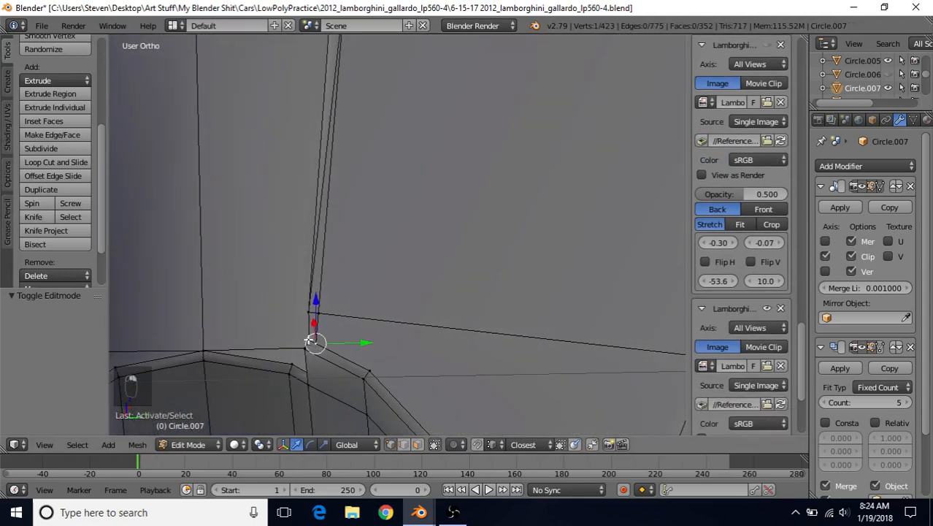
pyautogui.hotkey('ctrl', 's')
pyautogui.hotkey('alt', 'm')
pyautogui.click(310, 338)
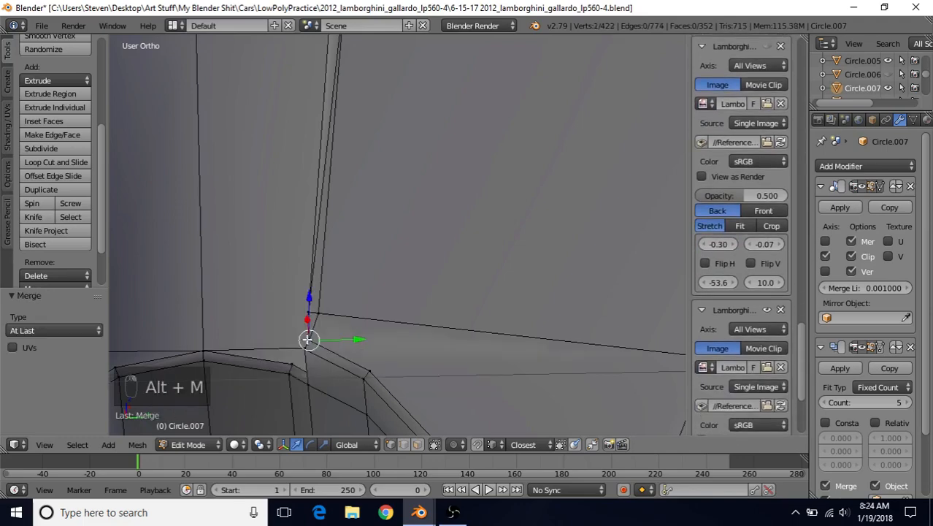
# Step: Check the merged corner in Object Mode and undo the vertex merge
pyautogui.press('Tab')
pyautogui.scroll(-3, 307, 339)
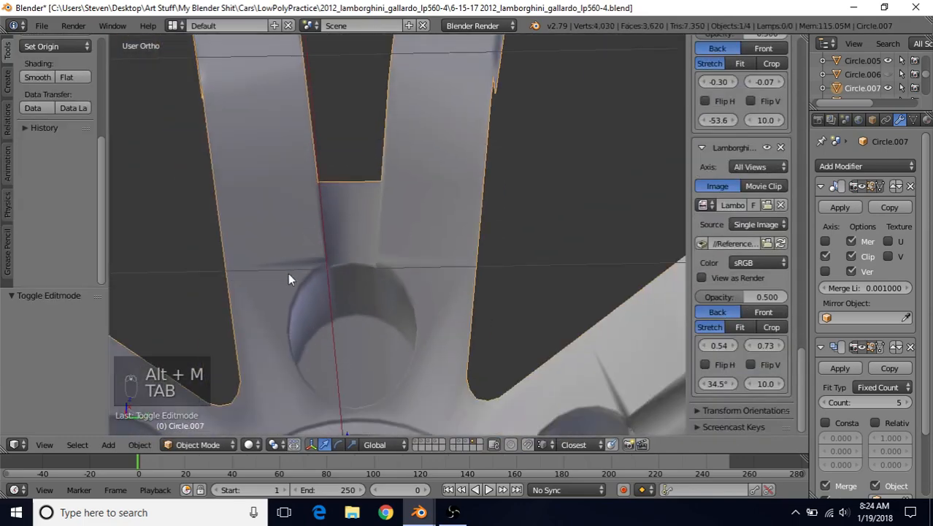
pyautogui.press('Tab')
pyautogui.scroll(5, 389, 309)
pyautogui.hotkey('ctrl', 'z')
pyautogui.hotkey('ctrl', 'z')
pyautogui.hotkey('ctrl', 'z')
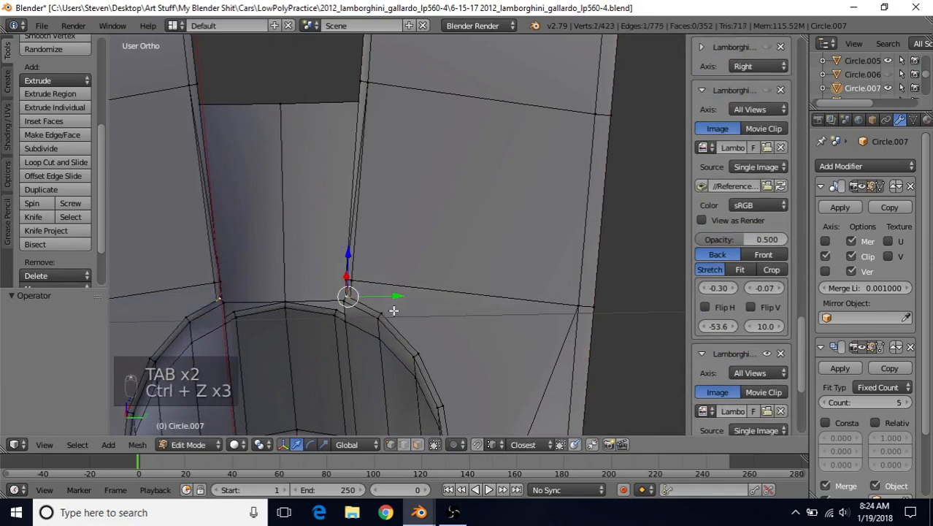
# Step: Connect the two vertices at the slot's lower corner with an edge across the rim and check the shading in Object Mode
pyautogui.scroll(3, 393, 307)
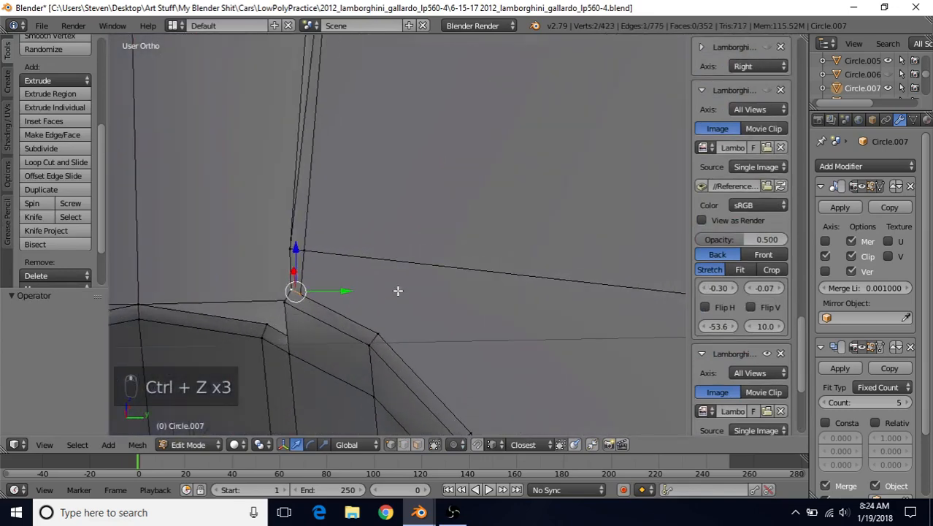
pyautogui.rightClick(300, 295)
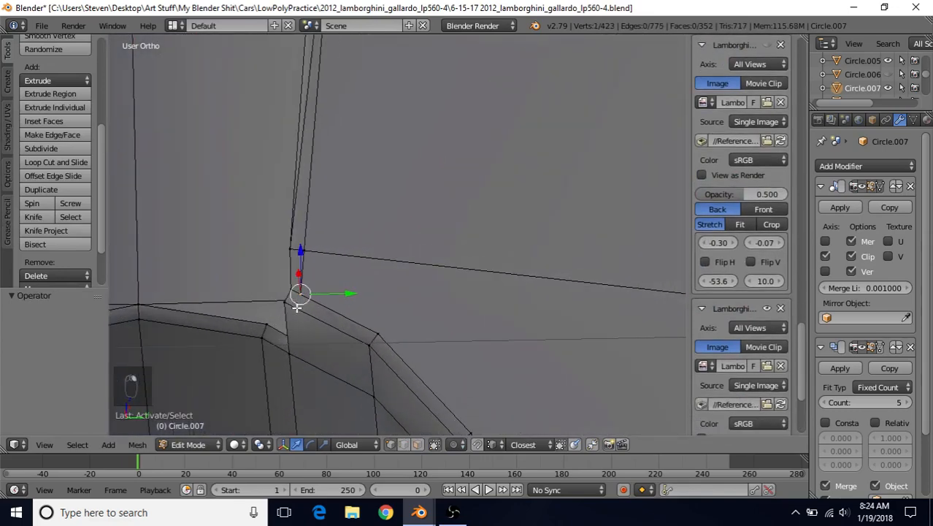
pyautogui.rightClick(287, 303)
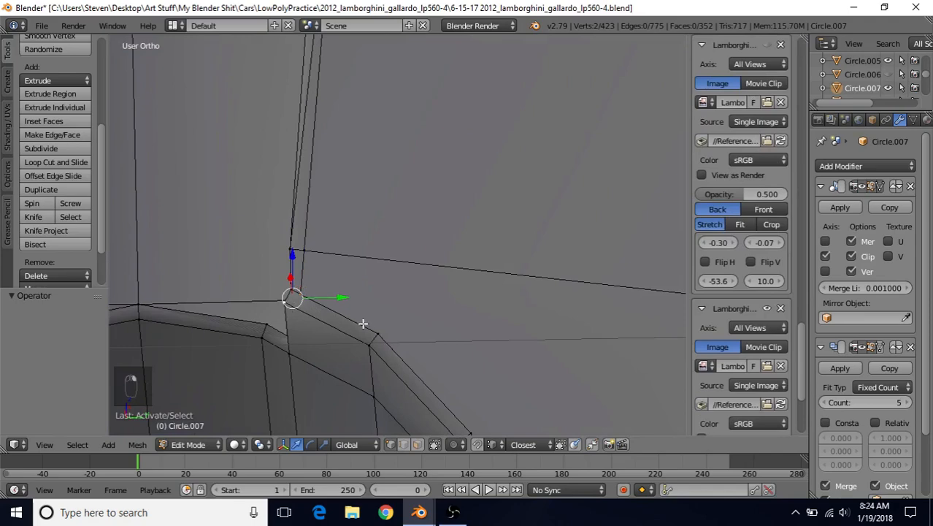
pyautogui.press('j')
pyautogui.press('Tab')
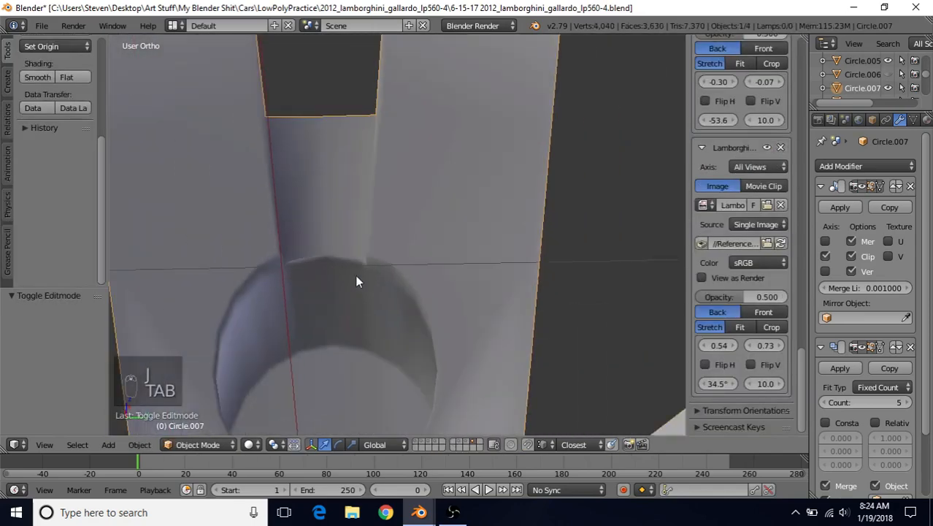
pyautogui.scroll(-3, 356, 276)
pyautogui.moveTo(347, 215); pyautogui.dragTo(383, 201, button='middle')
pyautogui.moveTo(367, 283); pyautogui.dragTo(382, 258, button='middle')
# Step: Dissolve the extra edge running along the slot's side between the closely spaced border edges
pyautogui.press('Tab')
pyautogui.scroll(5, 375, 230)
pyautogui.scroll(4, 381, 258)
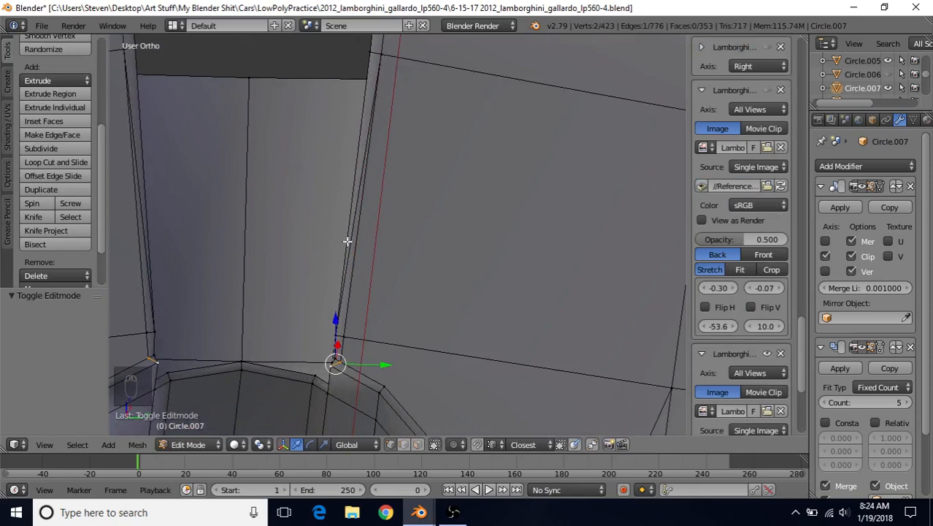
pyautogui.rightClick(357, 206)
pyautogui.press('Delete')
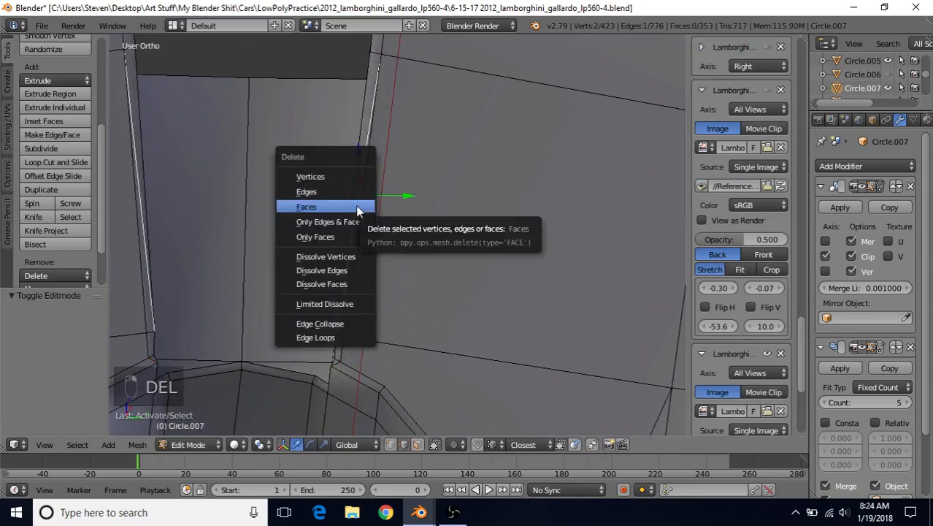
pyautogui.click(332, 274)
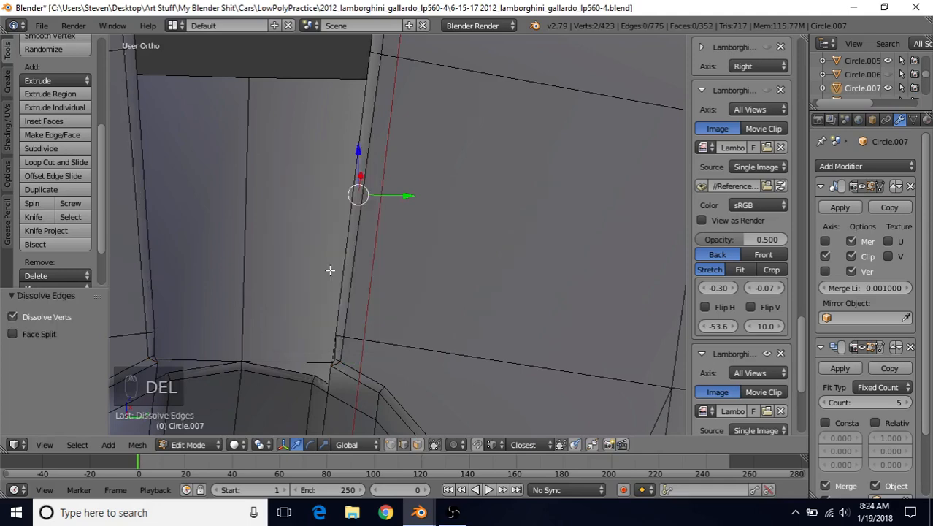
pyautogui.moveTo(330, 270); pyautogui.dragTo(415, 56, button='middle')
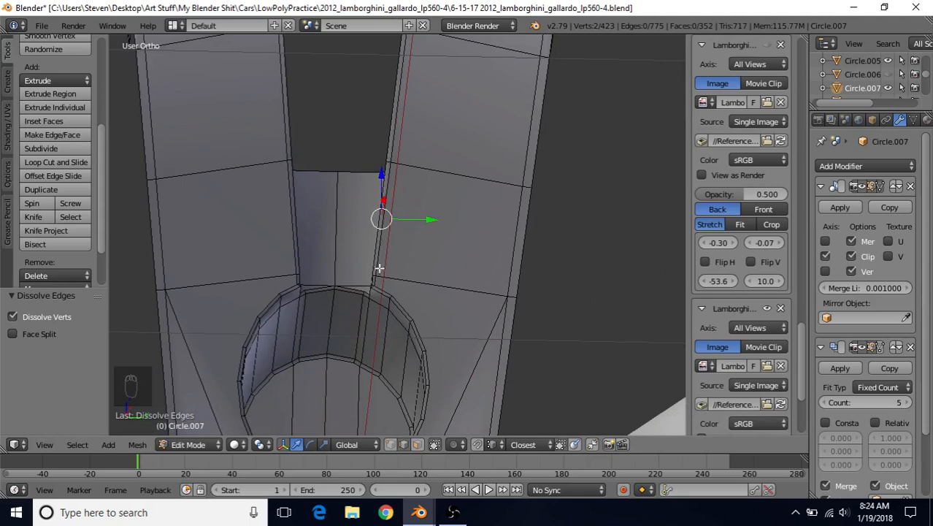
# Step: Switch to vertex selection and connect the slot's lower corner vertex to the nearby bolt-hole rim vertex with a new edge
pyautogui.scroll(5, 385, 325)
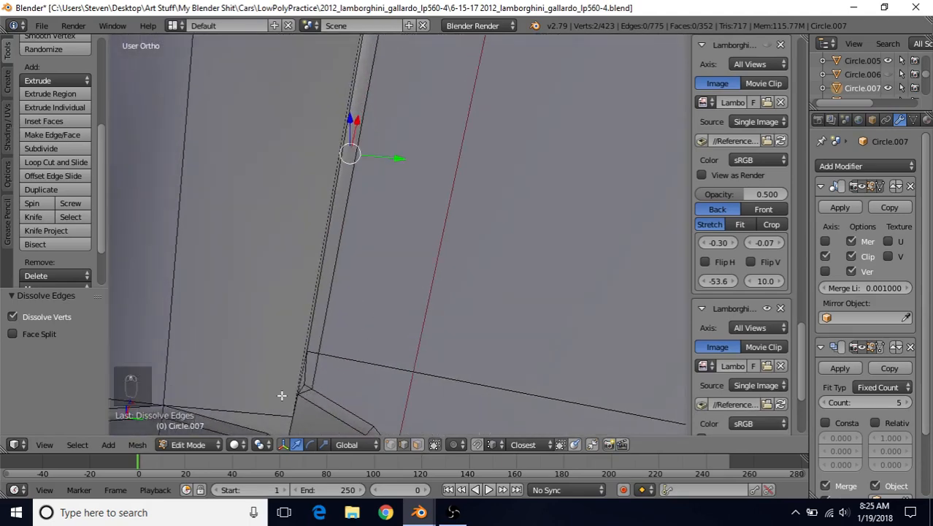
pyautogui.scroll(-4, 324, 385)
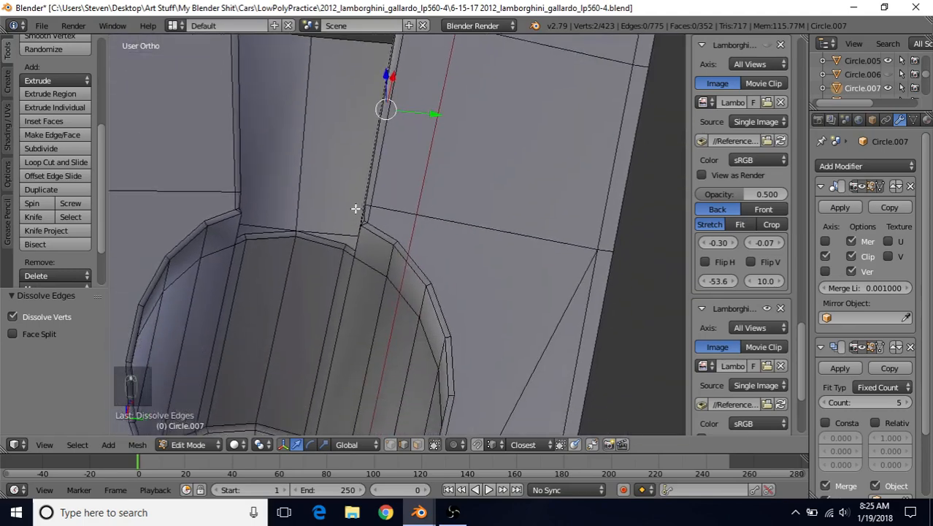
pyautogui.scroll(-3, 338, 339)
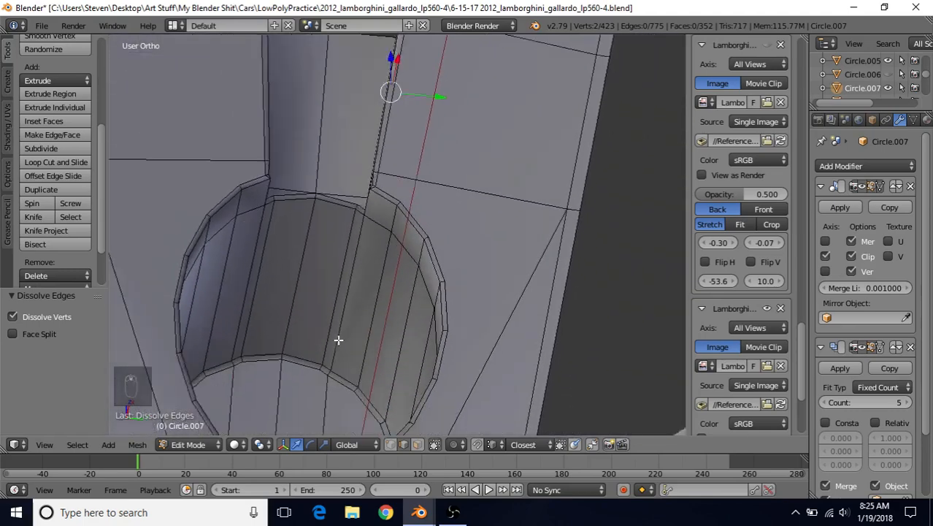
pyautogui.keyDown('shift'); pyautogui.moveTo(342, 254); pyautogui.dragTo(403, 433, button='middle'); pyautogui.keyUp('shift')
pyautogui.scroll(3, 357, 267)
pyautogui.click(394, 447)
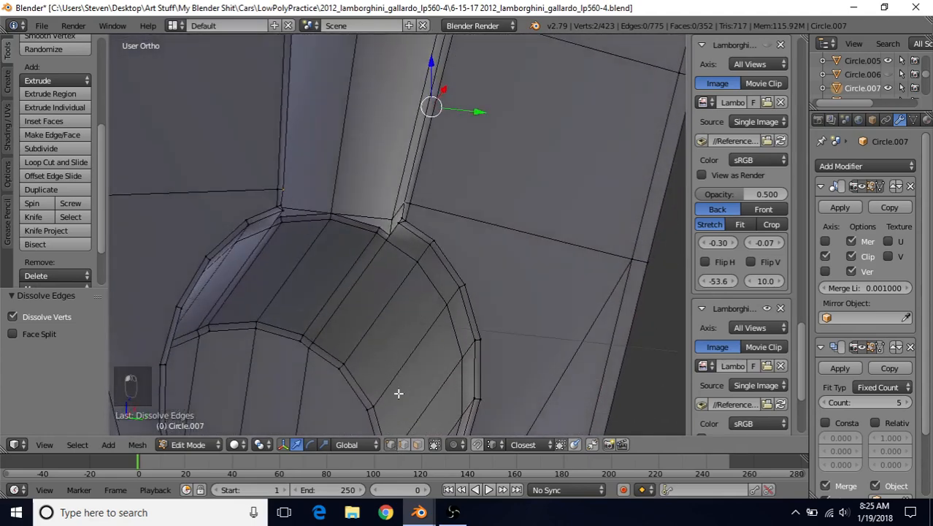
pyautogui.keyDown('shift'); pyautogui.moveTo(399, 268); pyautogui.dragTo(391, 302, button='middle'); pyautogui.keyUp('shift')
pyautogui.scroll(4, 401, 296)
pyautogui.scroll(1, 408, 282)
pyautogui.click(354, 299)
pyautogui.keyDown('shift'); pyautogui.rightClick(391, 279); pyautogui.keyUp('shift')
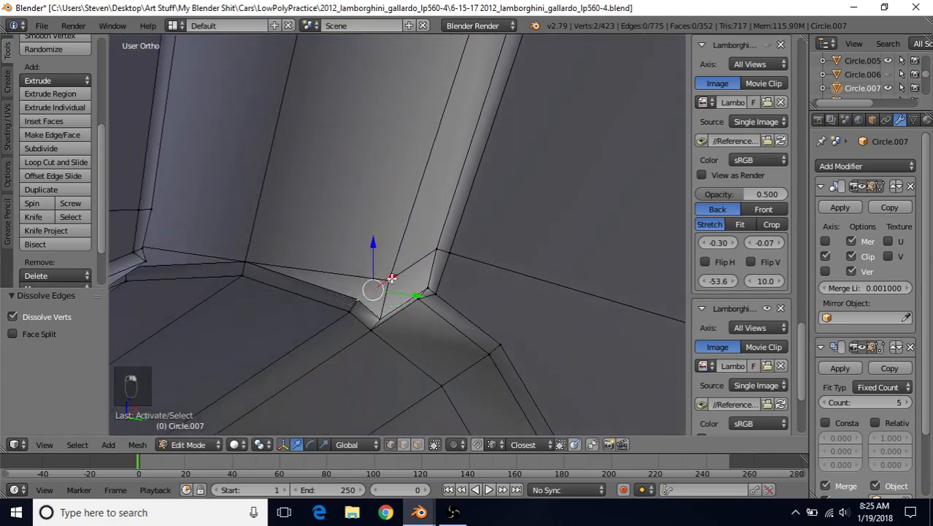
pyautogui.press('j')
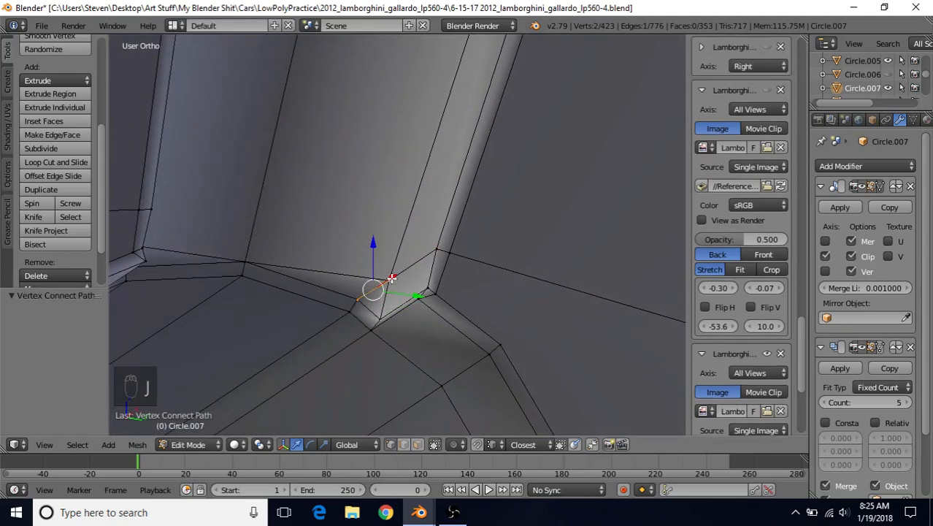
# Step: Check the shading around the slot's lower corner in Object Mode and inspect the corner mesh in Edit Mode
pyautogui.scroll(-4, 392, 278)
pyautogui.scroll(5, 391, 277)
pyautogui.press('Tab')
pyautogui.scroll(-4, 388, 279)
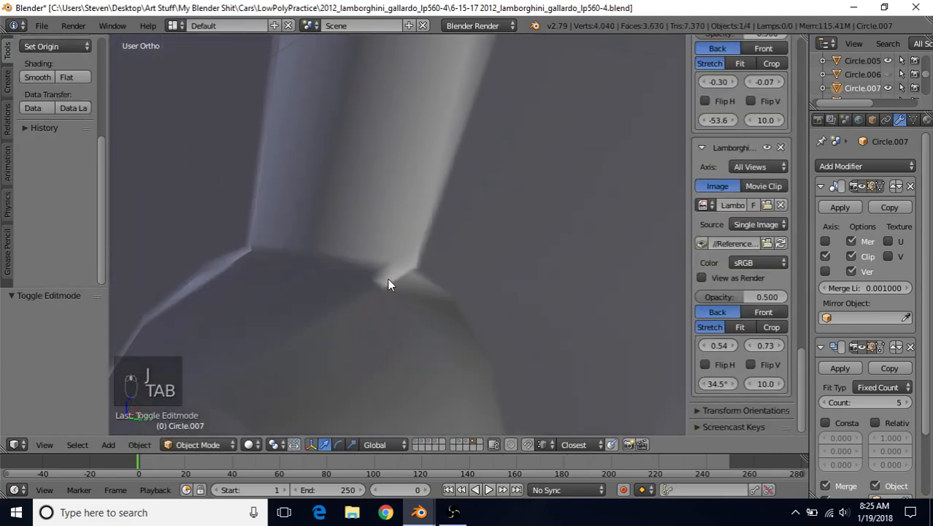
pyautogui.moveTo(387, 285); pyautogui.dragTo(320, 219, button='middle')
pyautogui.press('Tab')
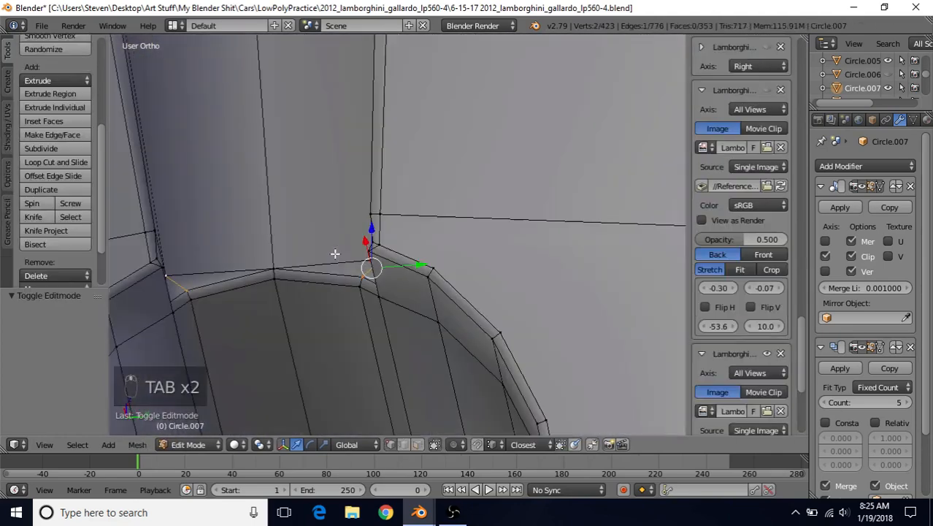
pyautogui.moveTo(335, 253); pyautogui.dragTo(398, 211, button='middle')
pyautogui.moveTo(408, 205); pyautogui.dragTo(407, 218, button='middle')
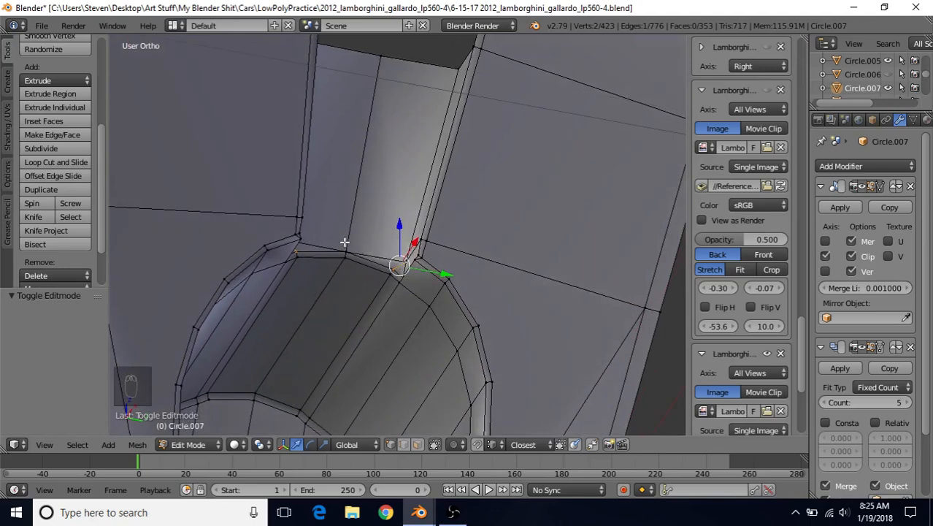
# Step: Knife a cut from the slot's lower corner vertex to the slot's center edge, just above the existing bottom edge
pyautogui.moveTo(357, 259); pyautogui.dragTo(411, 273, button='middle')
pyautogui.rightClick(442, 260)
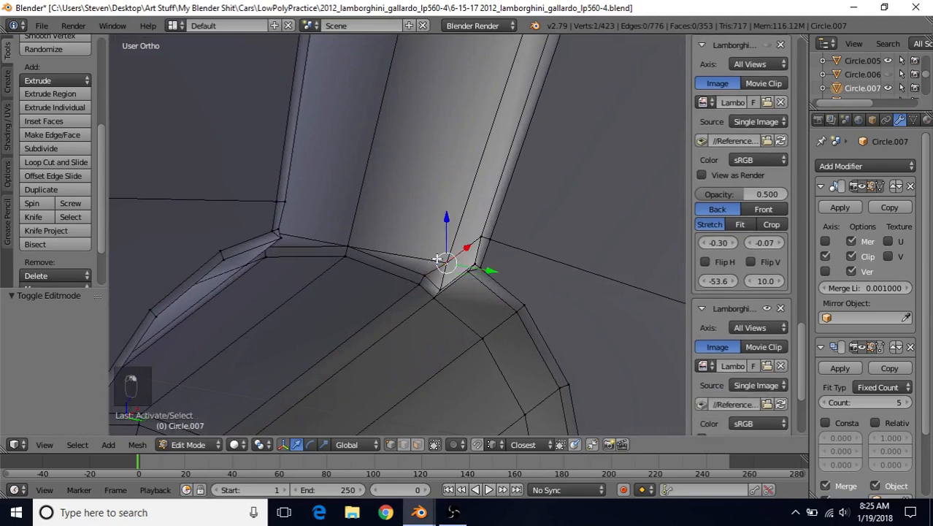
pyautogui.press('k')
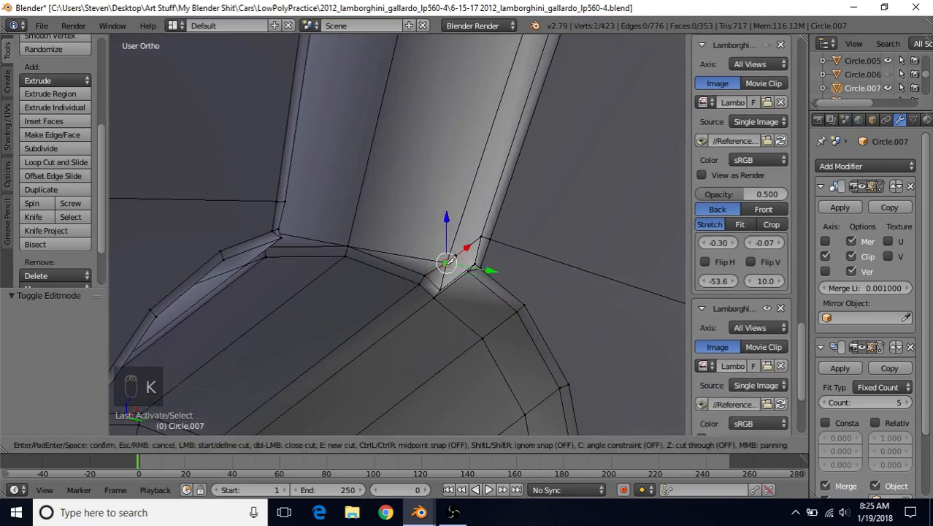
pyautogui.click(447, 261)
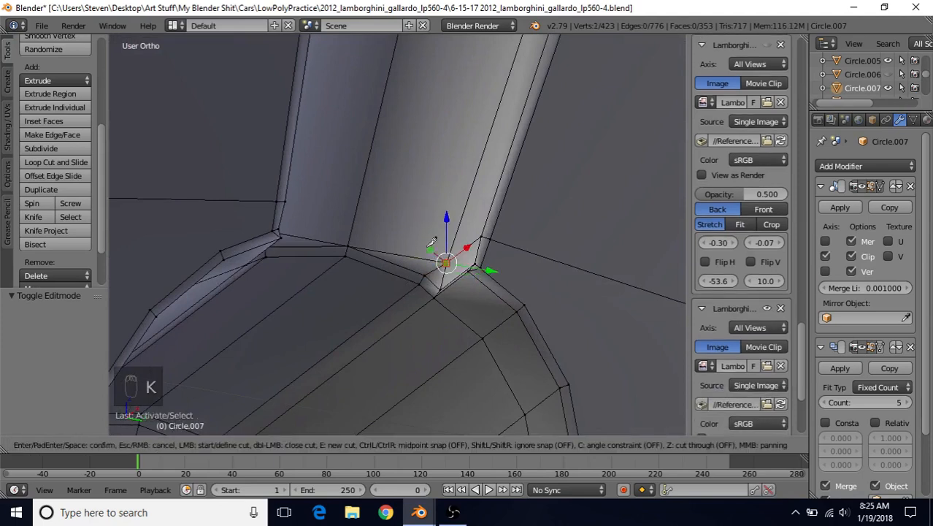
pyautogui.click(352, 230)
pyautogui.press('Return')
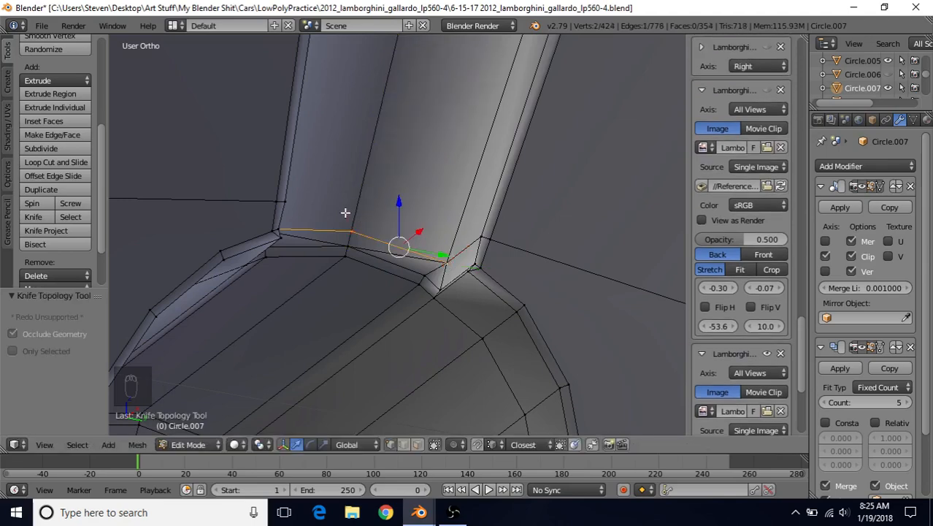
# Step: Dissolve the old edge running below the new cut across the slot's lower end
pyautogui.scroll(3, 345, 249)
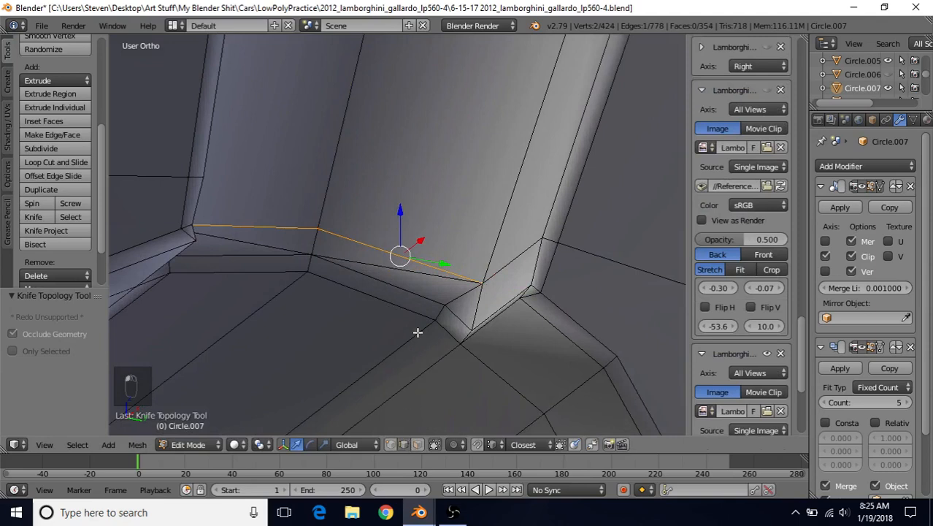
pyautogui.rightClick(398, 269)
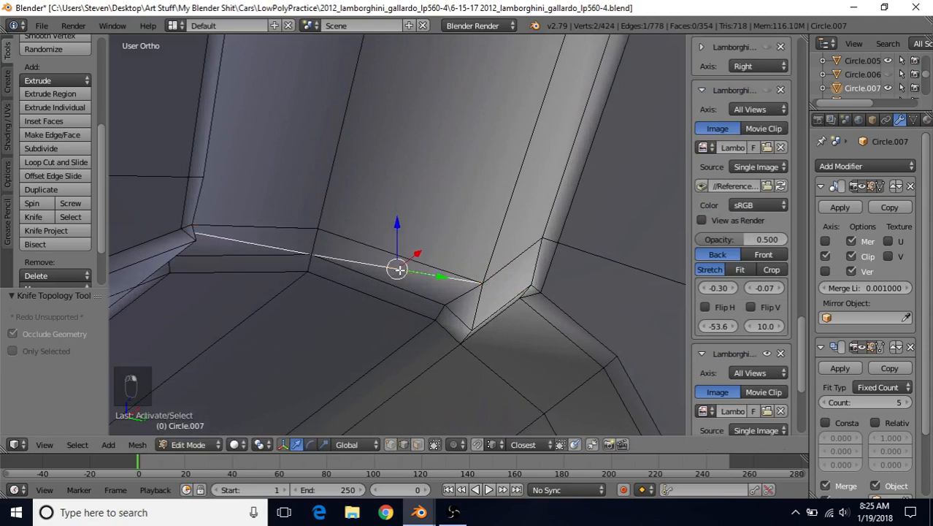
pyautogui.press('Delete')
pyautogui.click(399, 270)
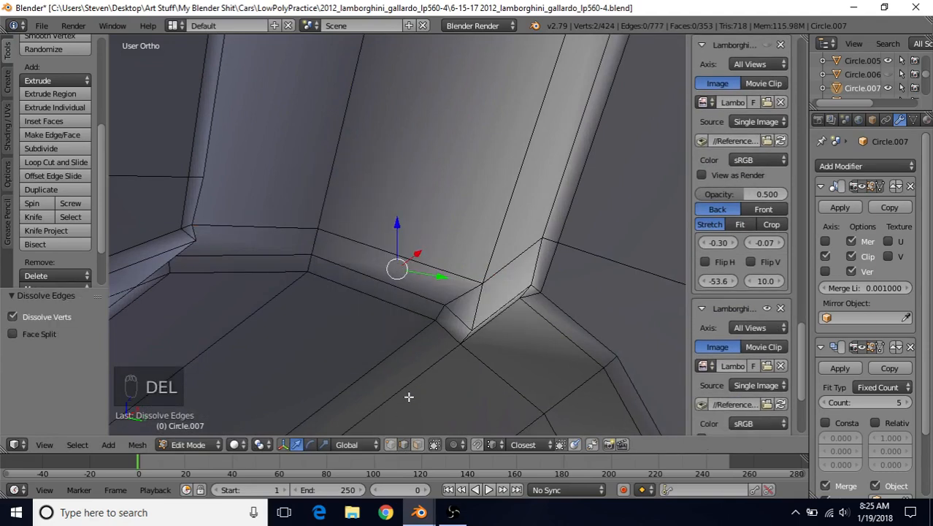
# Step: Slide the new cut's center vertex along the slot's center edge toward the bolt hole by a factor of 0.390
pyautogui.rightClick(318, 229)
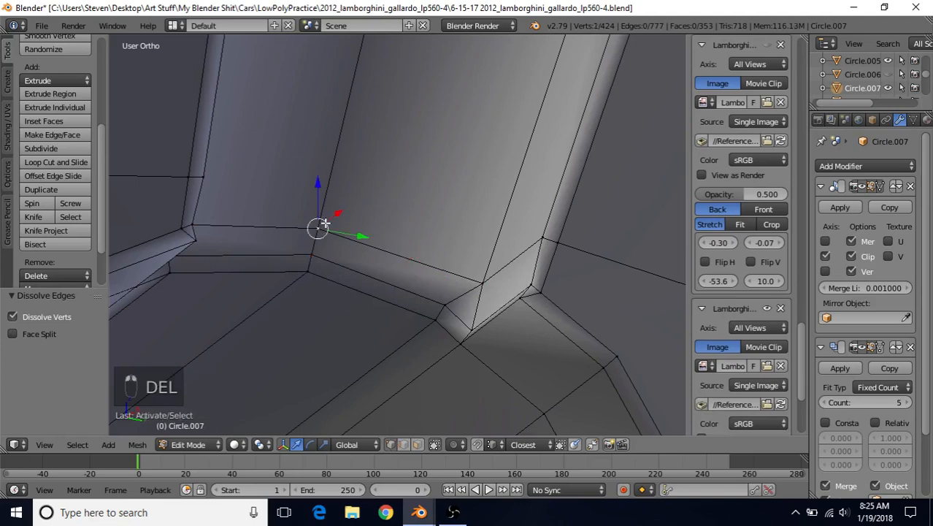
pyautogui.press('g')
pyautogui.press('g')
pyautogui.click(326, 268)
# Step: Slide the slot's lower corner vertex down toward the bolt-hole rim and check the shading in Object Mode
pyautogui.rightClick(476, 282)
pyautogui.scroll(-2, 418, 270)
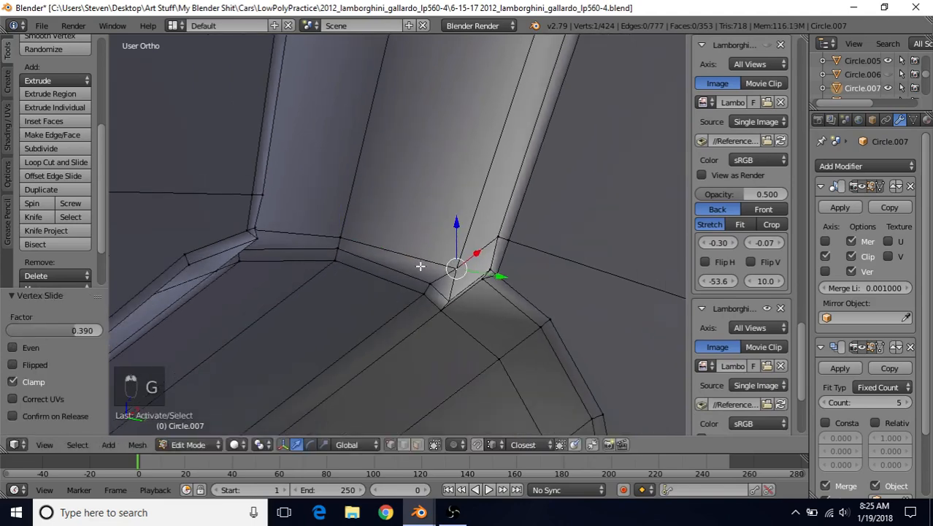
pyautogui.moveTo(421, 267); pyautogui.dragTo(427, 287, button='middle')
pyautogui.press('g')
pyautogui.press('g')
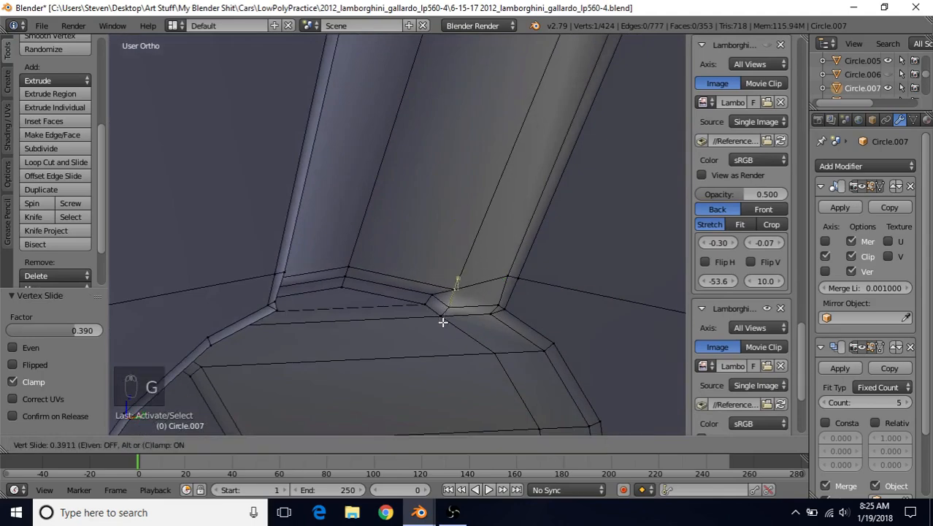
pyautogui.click(444, 324)
pyautogui.press('Tab')
pyautogui.moveTo(442, 323); pyautogui.dragTo(460, 308, button='middle')
pyautogui.scroll(3, 422, 284)
pyautogui.press('Tab')
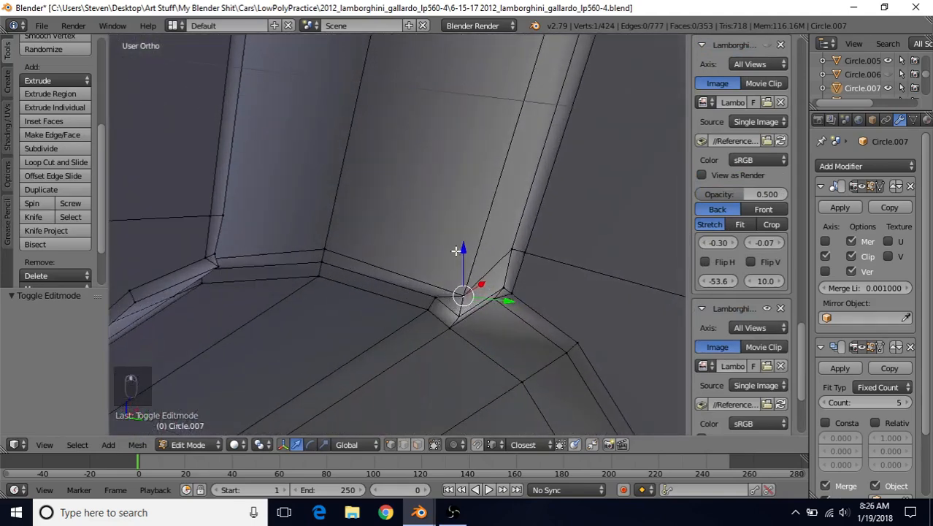
# Step: Slide the corner vertex slightly back up the slot by a factor of 0.024 and slide the center vertex toward the rim
pyautogui.press('g')
pyautogui.press('g')
pyautogui.click(462, 235)
pyautogui.rightClick(323, 246)
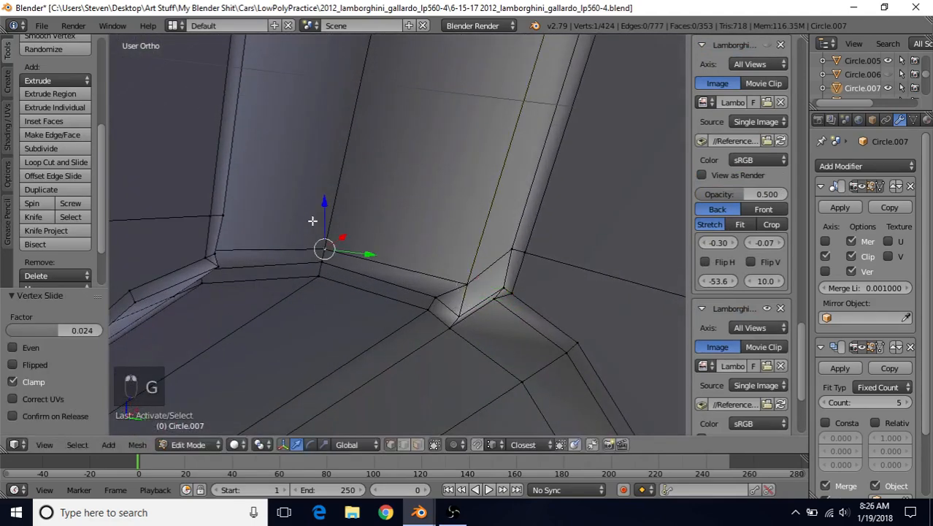
pyautogui.press('g')
pyautogui.press('g')
pyautogui.click(320, 272)
# Step: Check the finished slot and bolt hole in Object Mode and save the file
pyautogui.press('Tab')
pyautogui.moveTo(321, 273); pyautogui.dragTo(307, 154, button='middle')
pyautogui.click(41, 26)
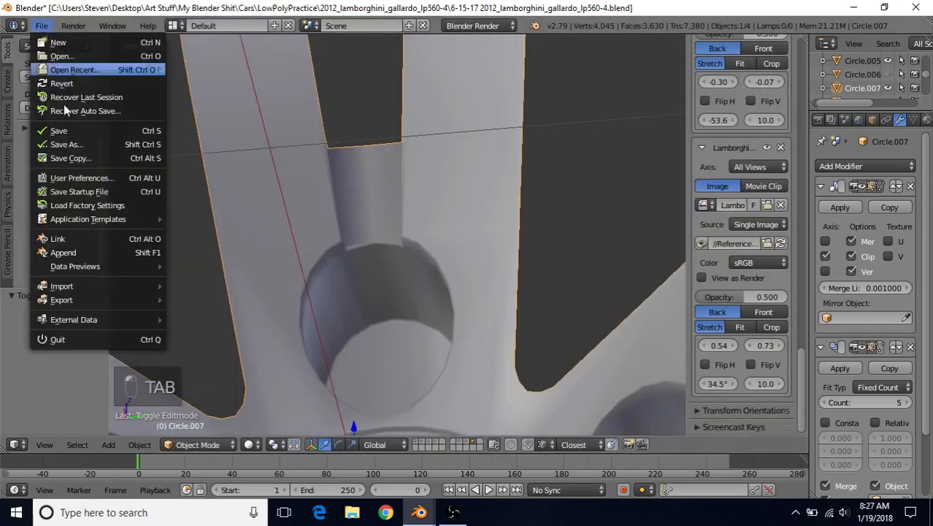
pyautogui.click(73, 131)
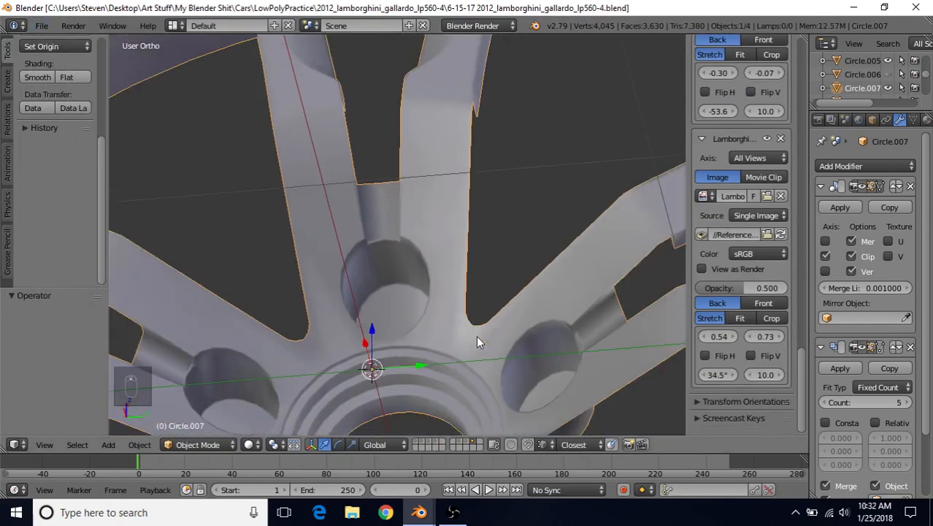
# Step: Extrude the two curved border edges at the spoke's base near the hub by -0.022 along the X axis
pyautogui.moveTo(483, 298); pyautogui.dragTo(454, 342, button='middle')
pyautogui.press('Tab')
pyautogui.scroll(-2, 479, 370)
pyautogui.scroll(3, 454, 342)
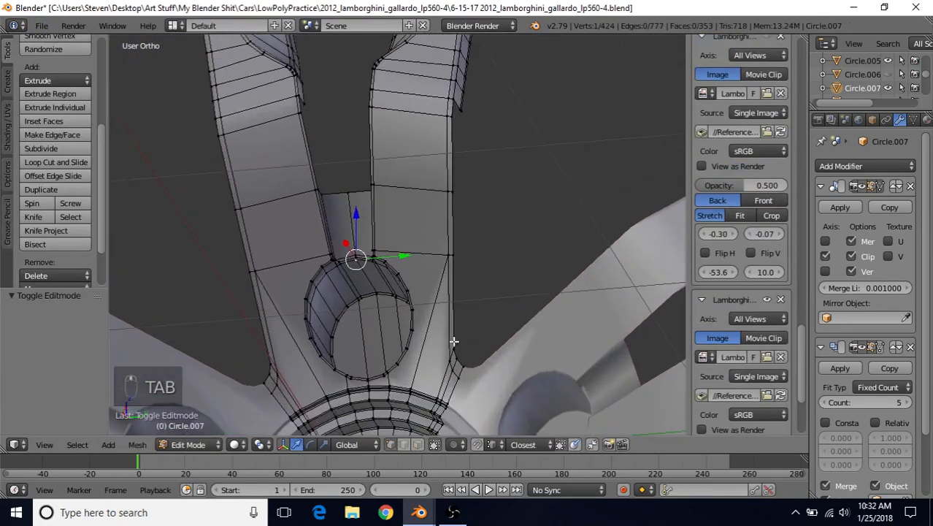
pyautogui.rightClick(459, 348)
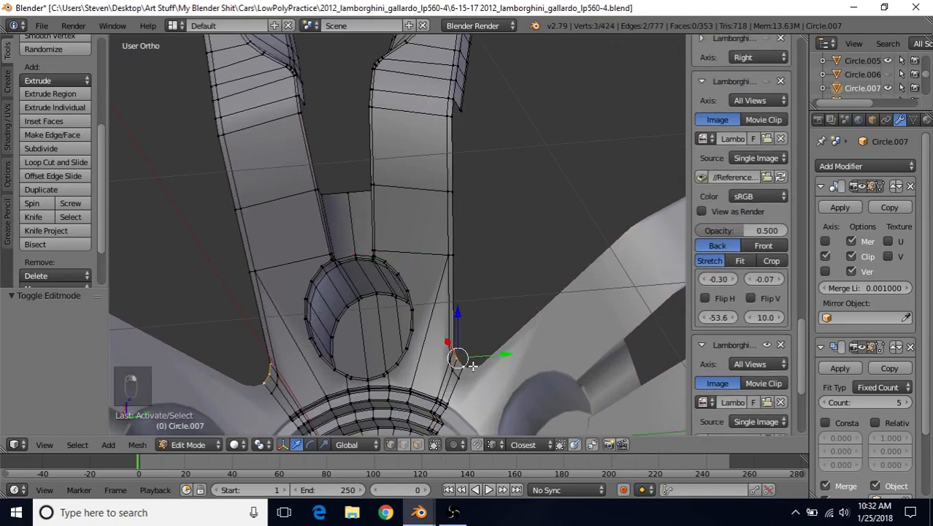
pyautogui.moveTo(460, 359); pyautogui.dragTo(418, 374, button='middle')
pyautogui.press('e')
pyautogui.rightClick(427, 362)
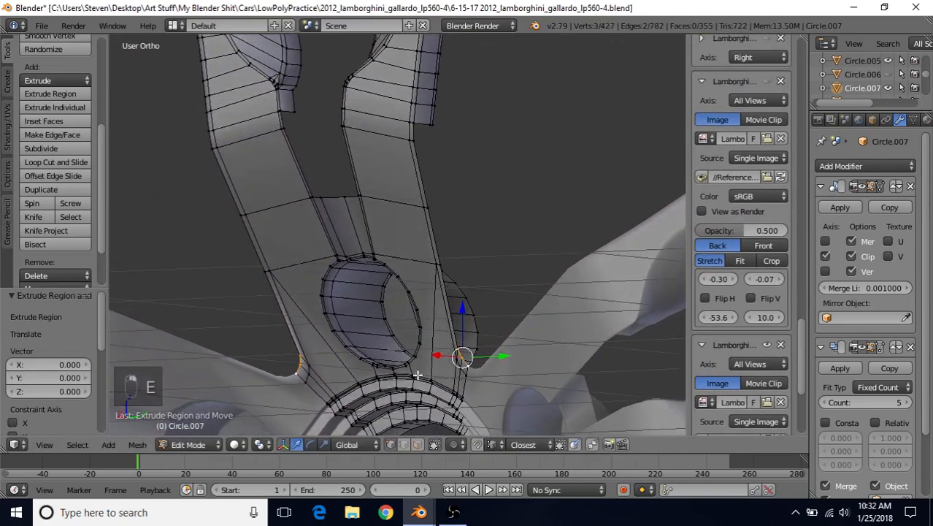
pyautogui.press('g')
pyautogui.press('x')
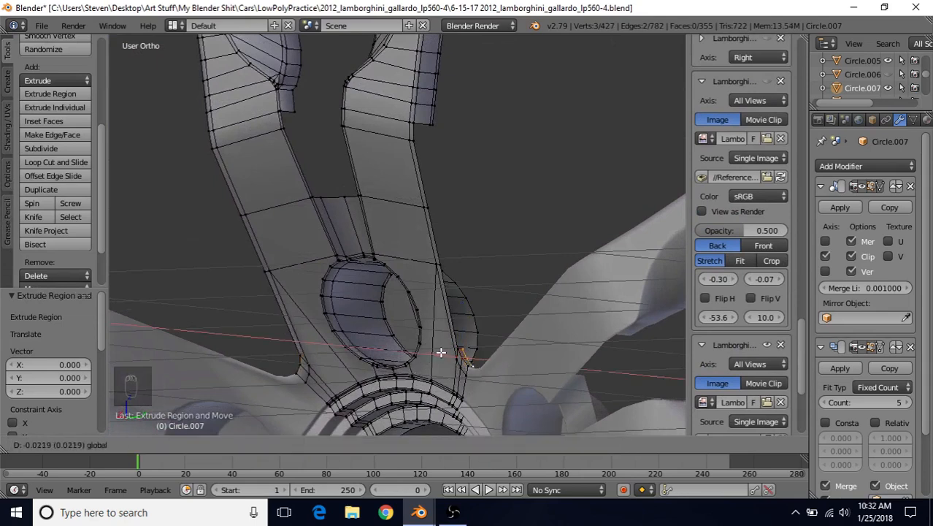
pyautogui.click(442, 352)
# Step: Extrude the edges again in right view, scale them by 1.840 around the 3D Cursor pivot, and switch to wireframe shading
pyautogui.moveTo(465, 364); pyautogui.dragTo(444, 343, button='middle')
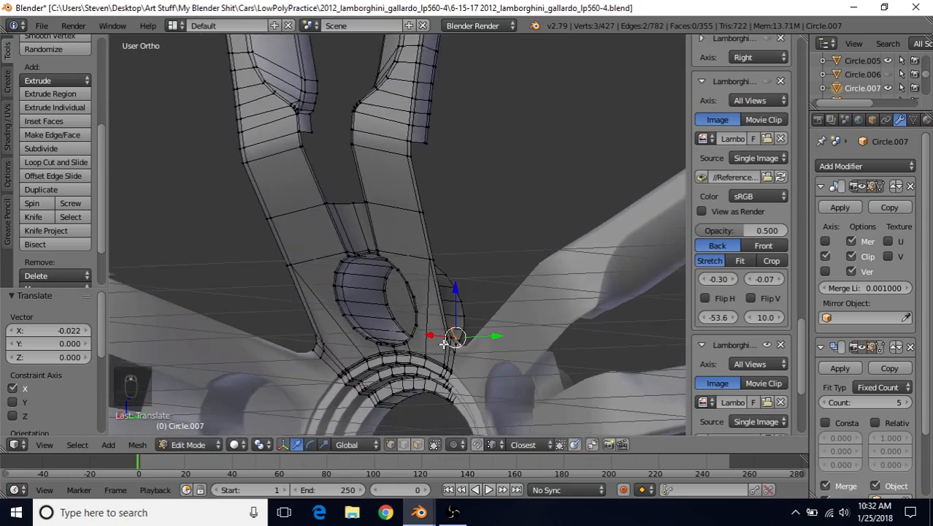
pyautogui.moveTo(440, 302); pyautogui.dragTo(434, 323, button='middle')
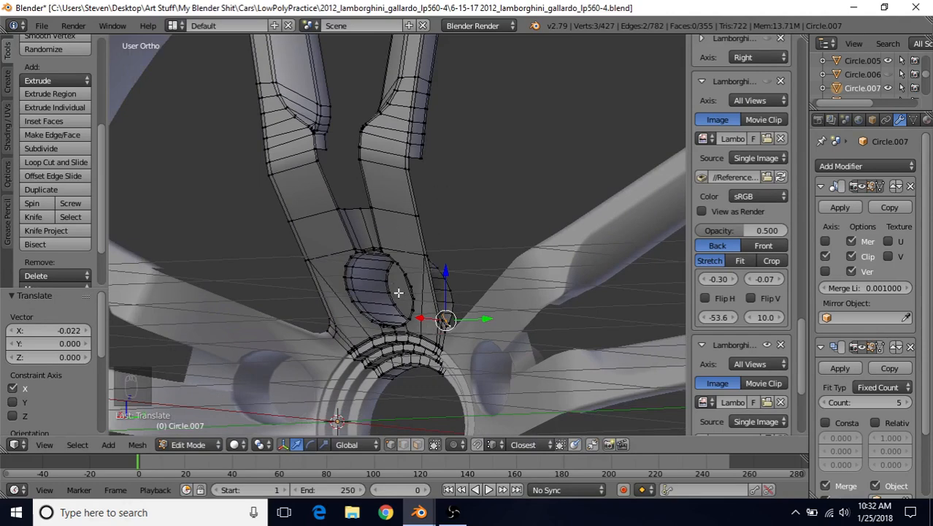
pyautogui.scroll(3, 454, 248)
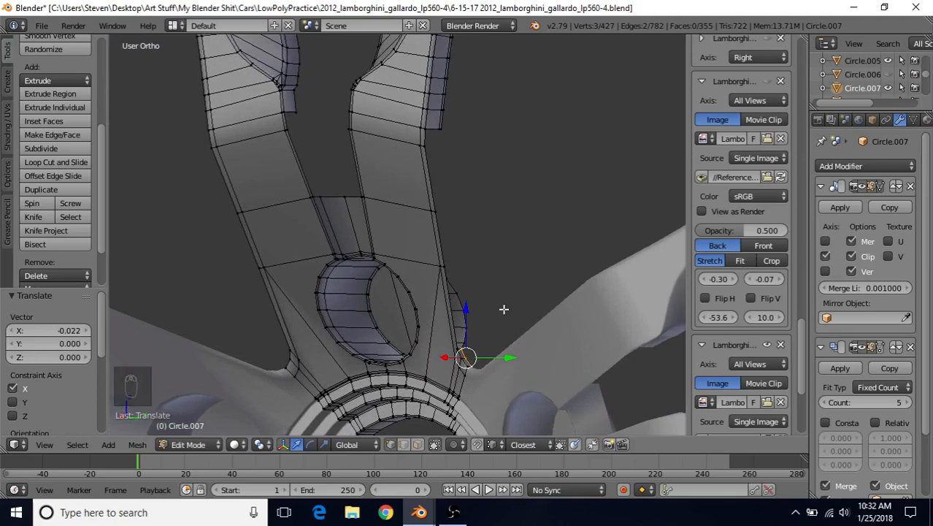
pyautogui.press('KP_3')
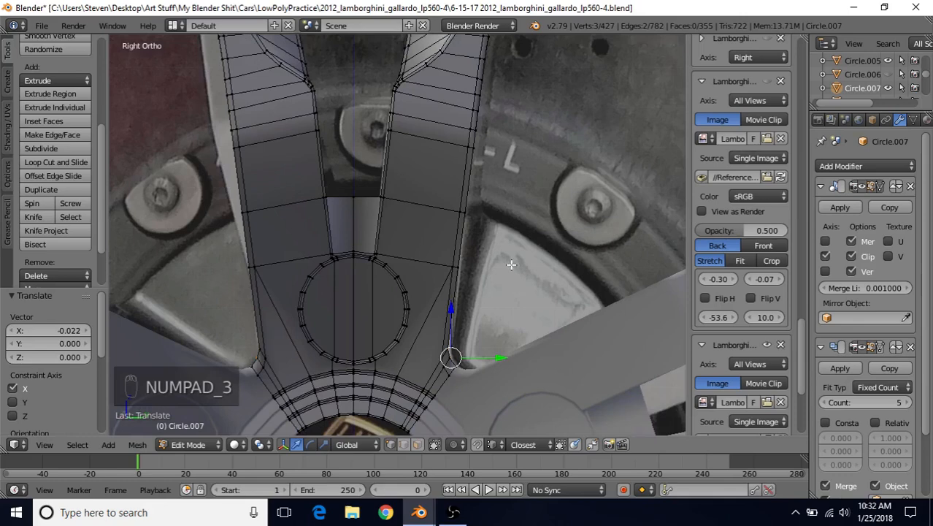
pyautogui.press('e')
pyautogui.rightClick(519, 256)
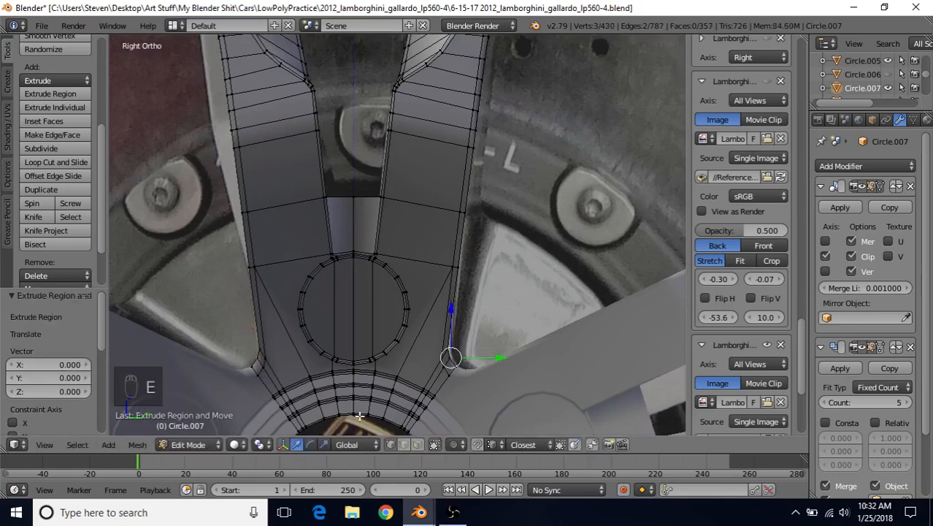
pyautogui.click(261, 445)
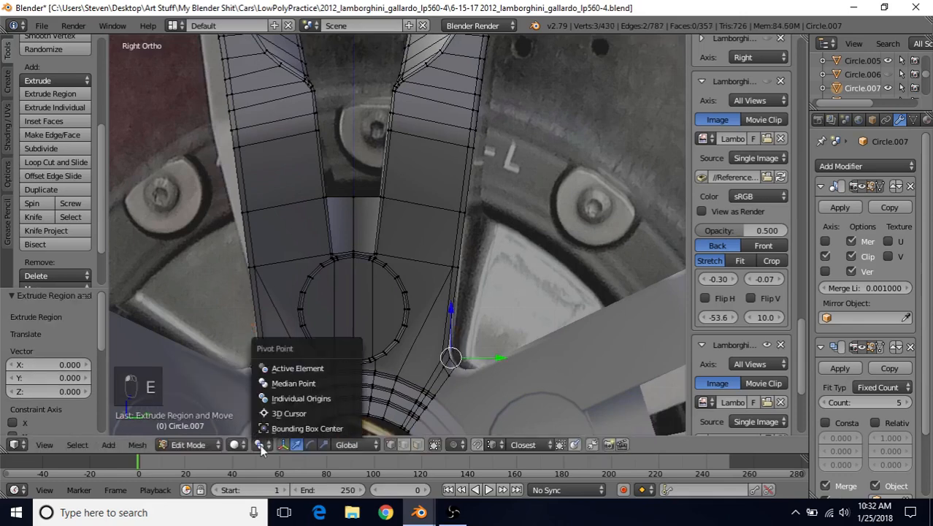
pyautogui.click(281, 414)
pyautogui.press('s')
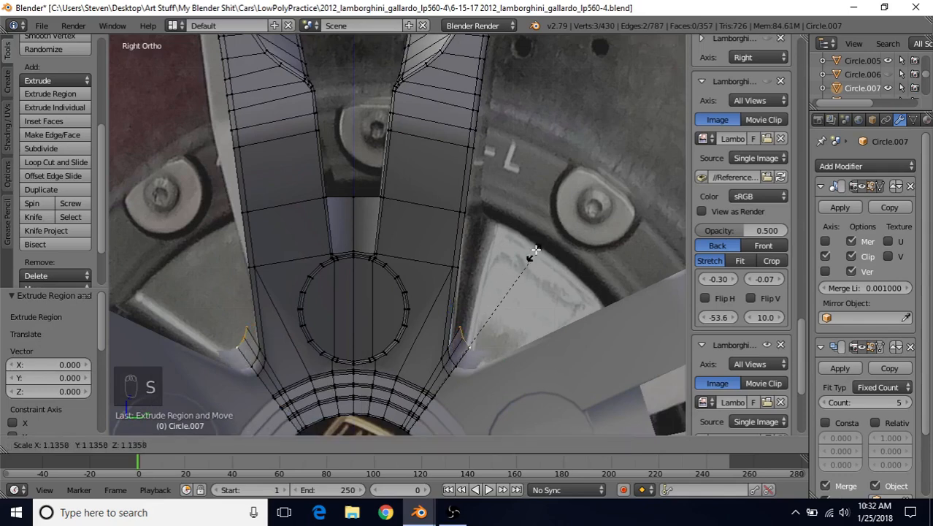
pyautogui.click(635, 118)
pyautogui.press('z')
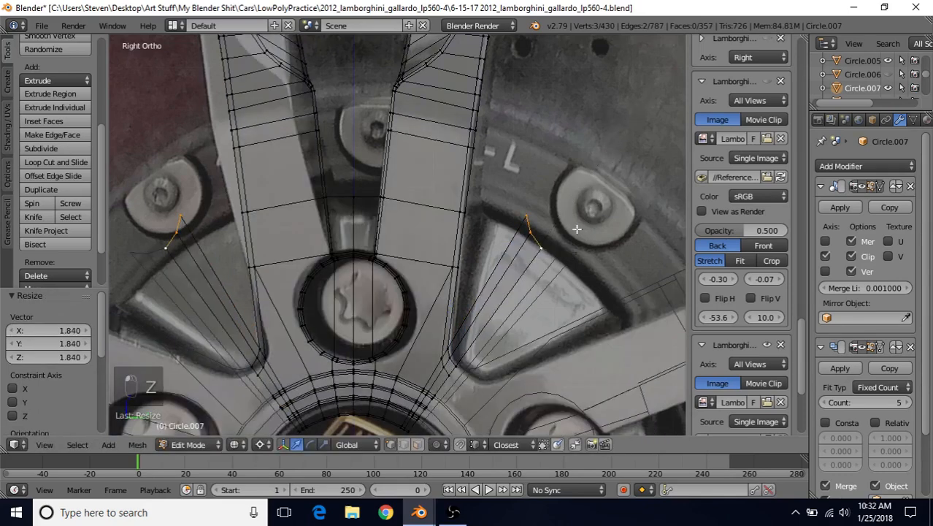
# Step: Scale the extruded outer edges by 1.001 and move their upper corner vertex -0.101 along Y to the reference opening's corner
pyautogui.press('s')
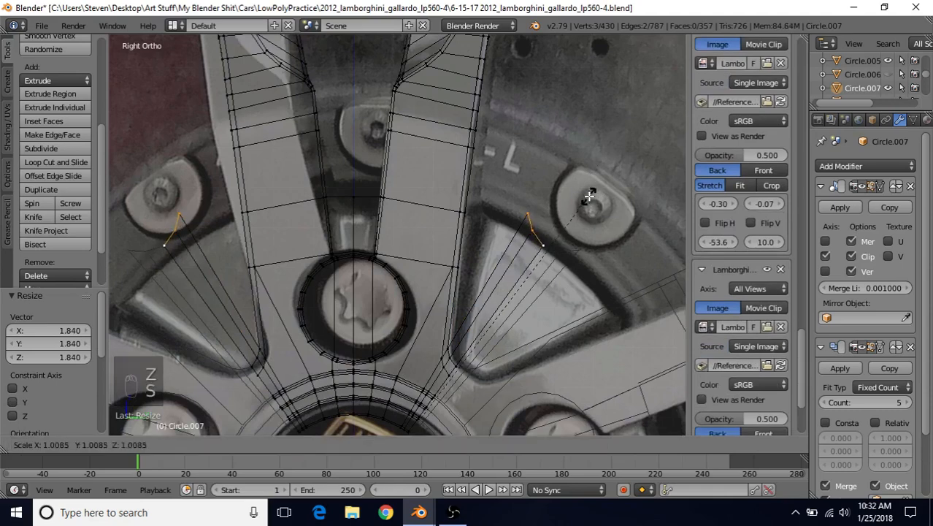
pyautogui.click(581, 209)
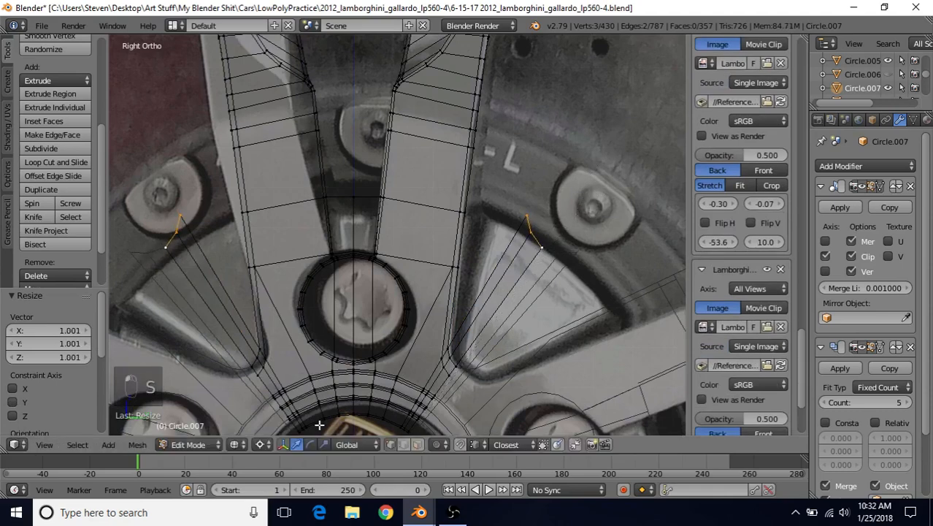
pyautogui.keyDown('shift'); pyautogui.moveTo(523, 235); pyautogui.dragTo(497, 238, button='middle'); pyautogui.keyUp('shift')
pyautogui.rightClick(502, 217)
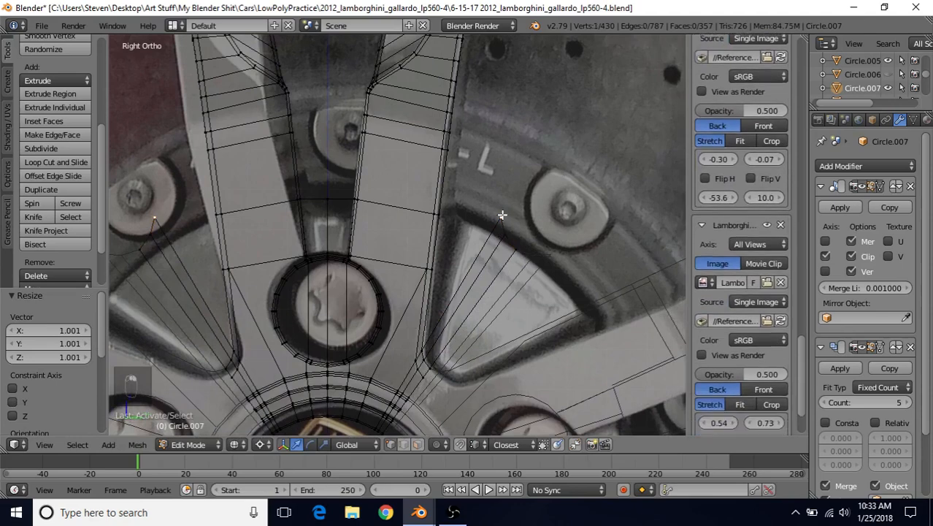
pyautogui.press('g')
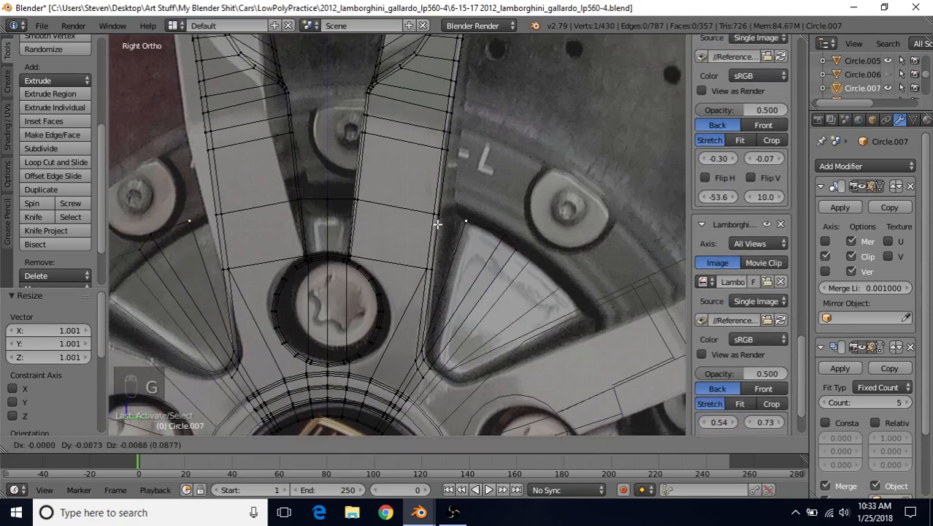
pyautogui.click(513, 228)
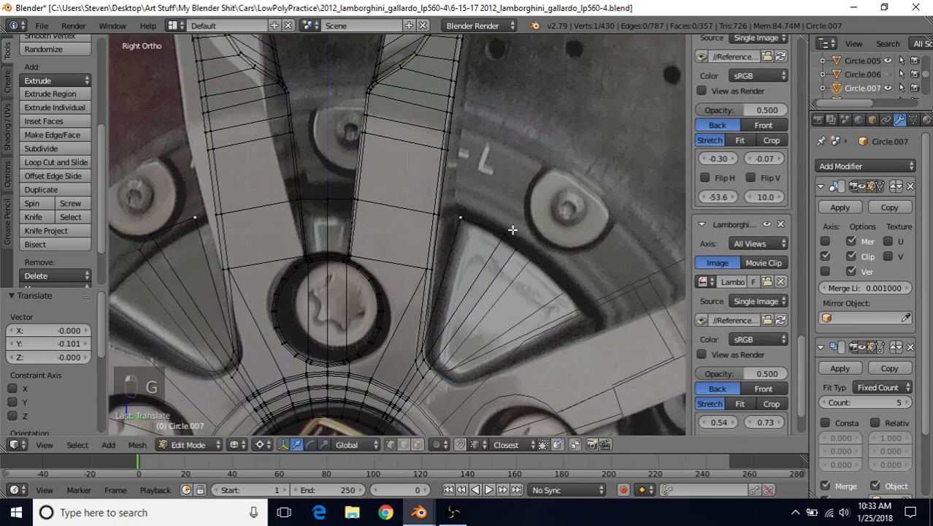
# Step: Move the adjacent middle vertex onto the opening's outline, by -0.043 Y and 0.010 Z plus a 0.003 Y, -0.005 Z correction, and check in Object Mode
pyautogui.press('g')
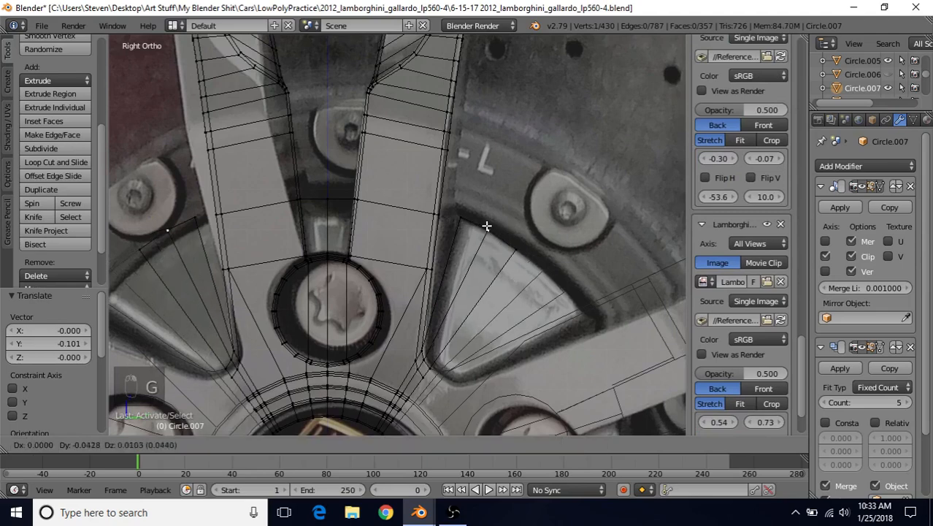
pyautogui.click(487, 226)
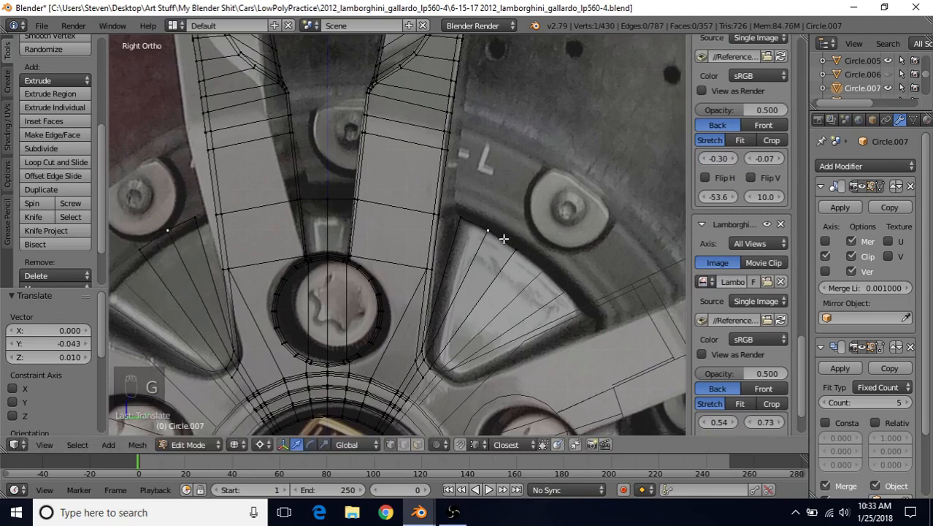
pyautogui.press('g')
pyautogui.click(490, 228)
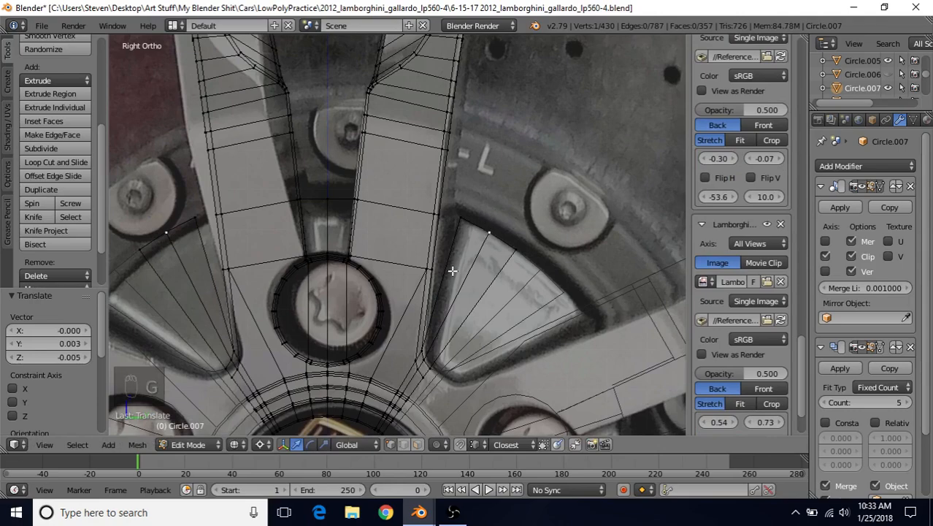
pyautogui.press('z')
pyautogui.press('Tab')
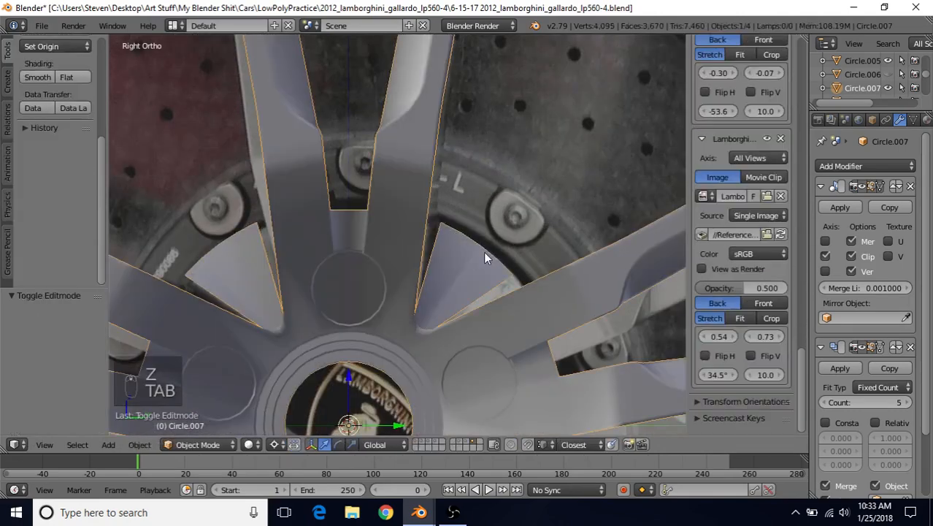
pyautogui.moveTo(483, 251)
pyautogui.mouseDown(button='middle')
pyautogui.moveTo(470, 208)
pyautogui.moveTo(451, 246)
pyautogui.mouseUp(button='middle')
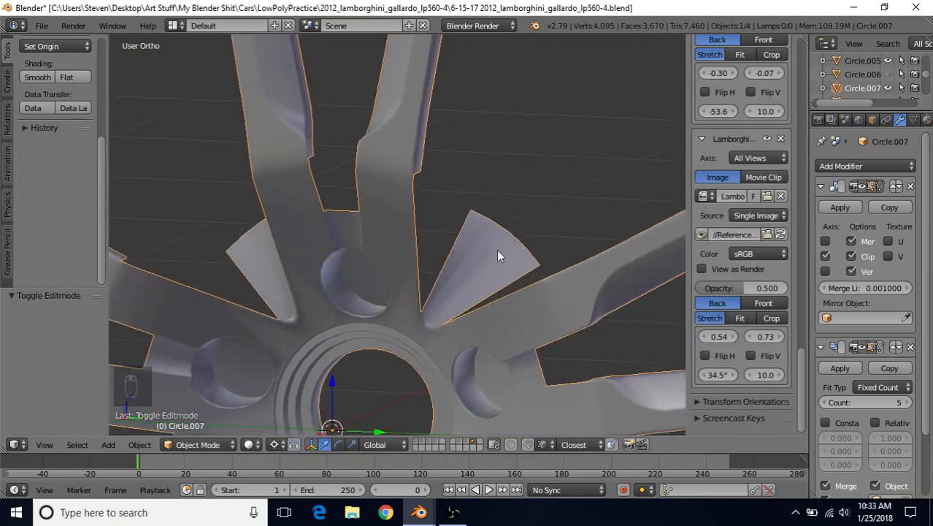
pyautogui.moveTo(498, 256); pyautogui.dragTo(404, 320, button='middle')
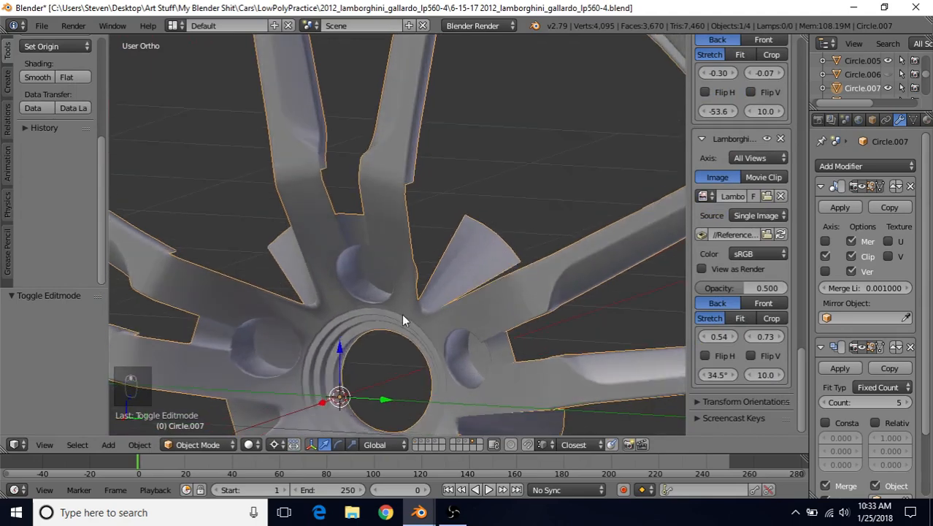
# Step: Change the pivot from the 3D Cursor to the selection and flatten the panel's three outer-edge vertices by scaling X to 0
pyautogui.press('Tab')
pyautogui.moveTo(417, 271); pyautogui.dragTo(397, 298, button='middle')
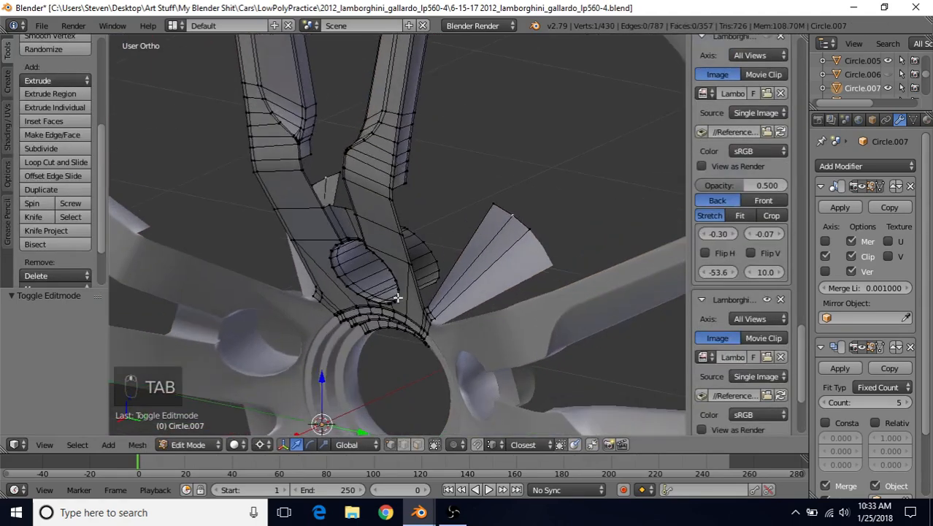
pyautogui.click(260, 444)
pyautogui.click(289, 381)
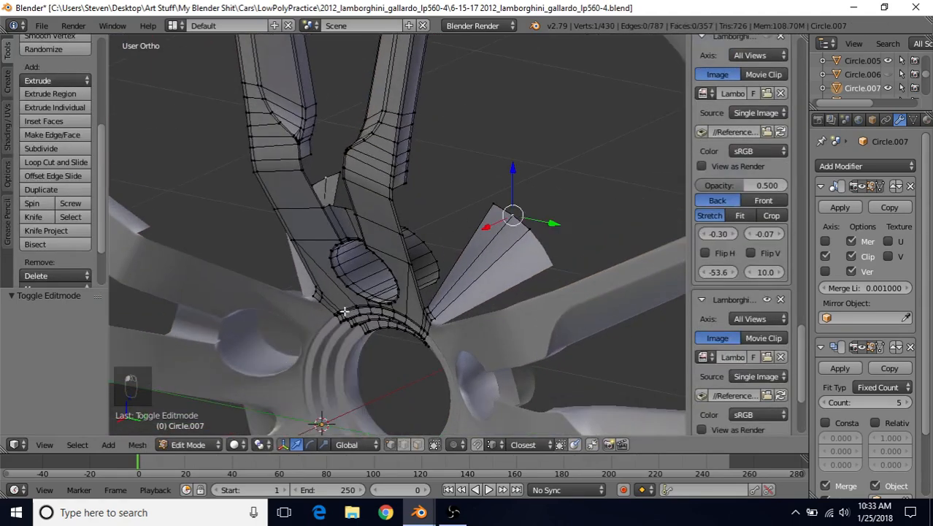
pyautogui.keyDown('shift'); pyautogui.rightClick(499, 198); pyautogui.keyUp('shift')
pyautogui.keyDown('shift'); pyautogui.rightClick(529, 240); pyautogui.keyUp('shift')
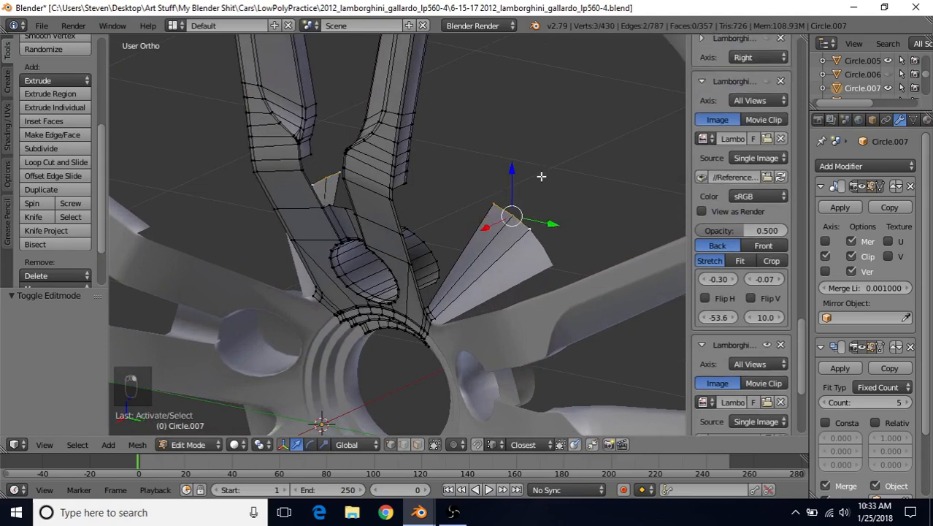
pyautogui.press('s')
pyautogui.press('x')
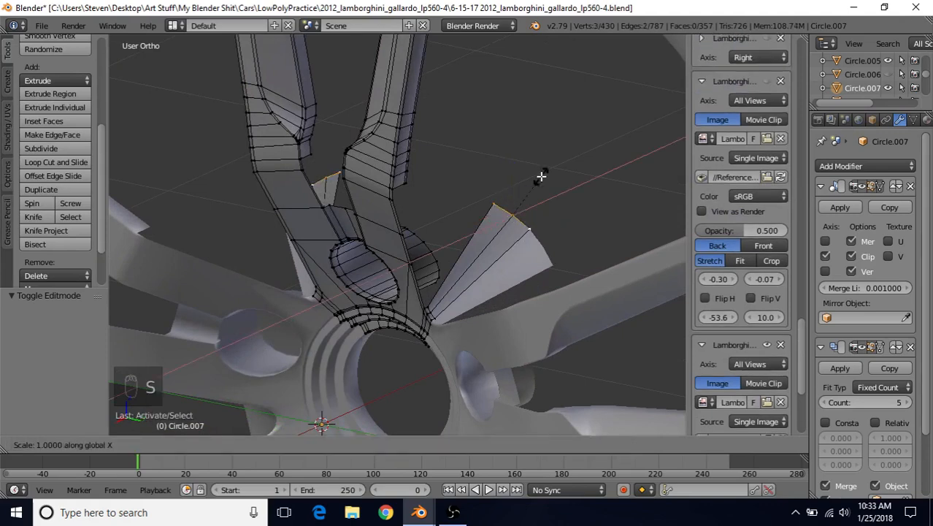
pyautogui.press('0')
pyautogui.press('Return')
# Step: Check the panel in Object Mode, then flatten its inner edges near the hub by scaling X to 0
pyautogui.press('Tab')
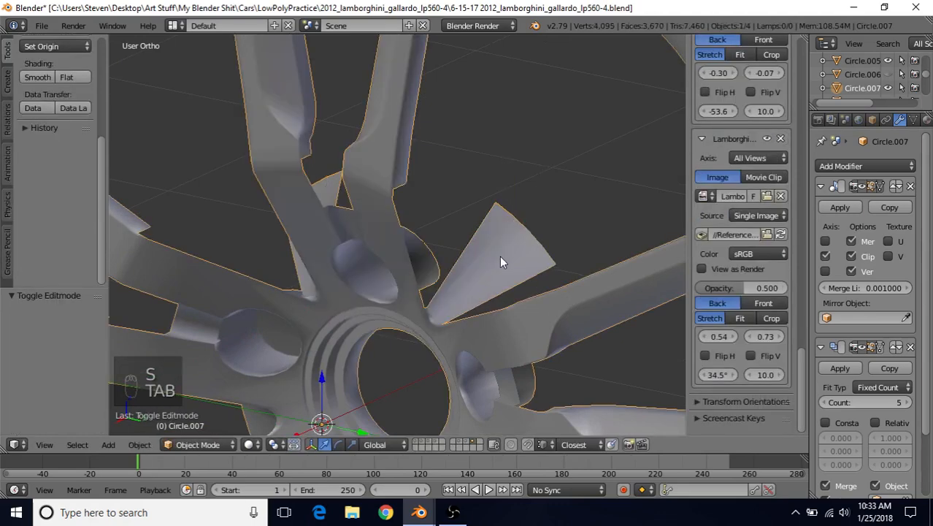
pyautogui.scroll(-2, 498, 258)
pyautogui.moveTo(496, 256); pyautogui.dragTo(534, 231, button='middle')
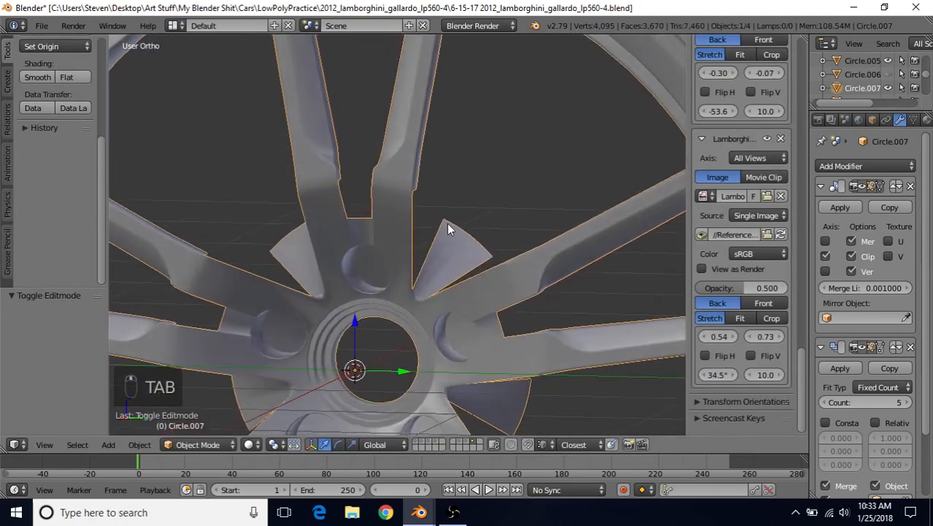
pyautogui.moveTo(448, 228); pyautogui.dragTo(448, 217, button='middle')
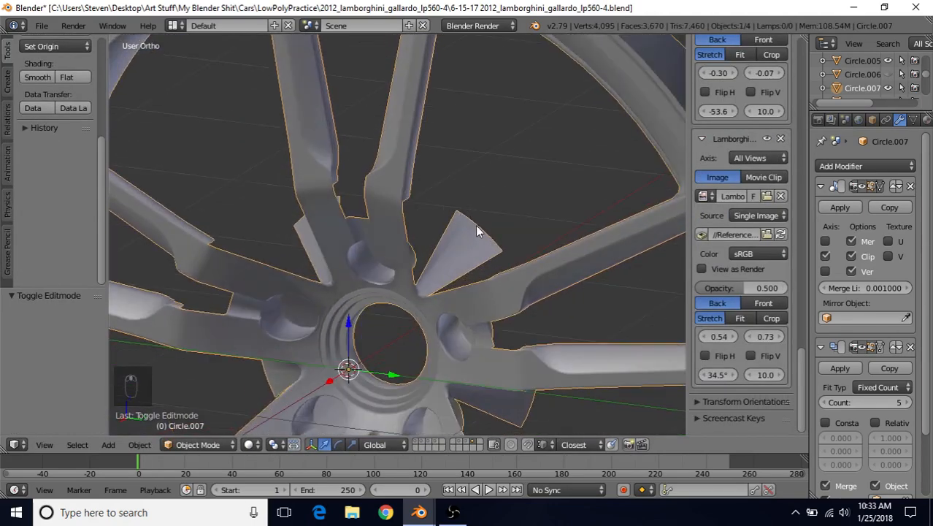
pyautogui.moveTo(462, 288); pyautogui.dragTo(457, 244, button='middle')
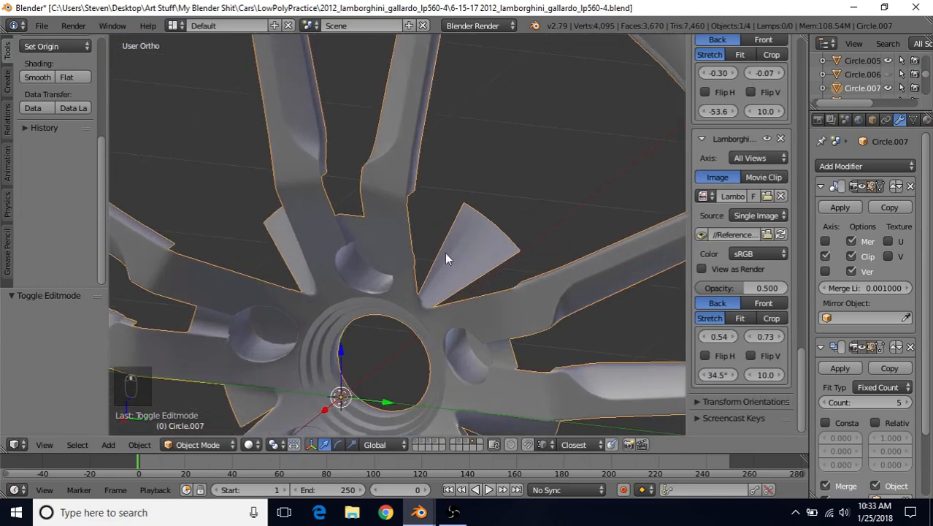
pyautogui.press('Tab')
pyautogui.moveTo(427, 291)
pyautogui.mouseDown(button='middle')
pyautogui.moveTo(413, 310)
pyautogui.moveTo(434, 326)
pyautogui.moveTo(422, 285)
pyautogui.moveTo(428, 293)
pyautogui.mouseUp(button='middle')
pyautogui.rightClick(457, 324)
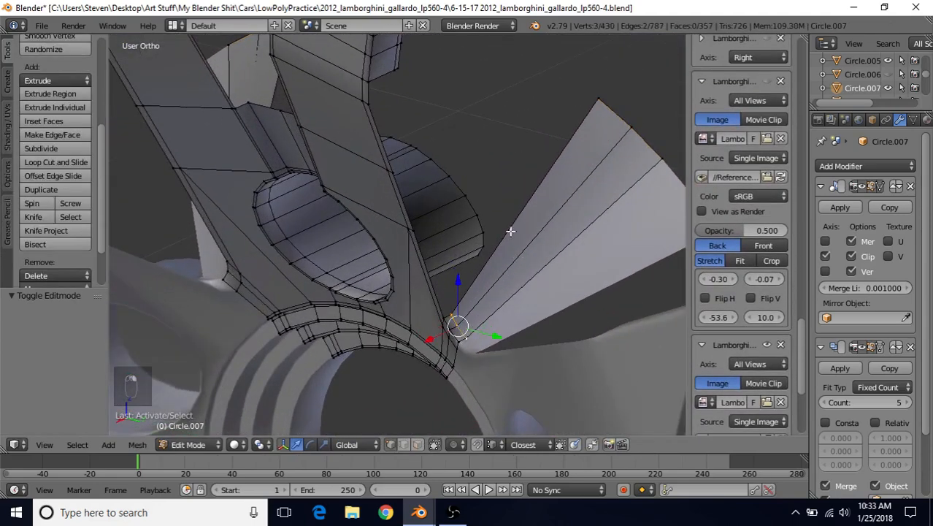
pyautogui.press('s')
pyautogui.press('x')
pyautogui.press('0')
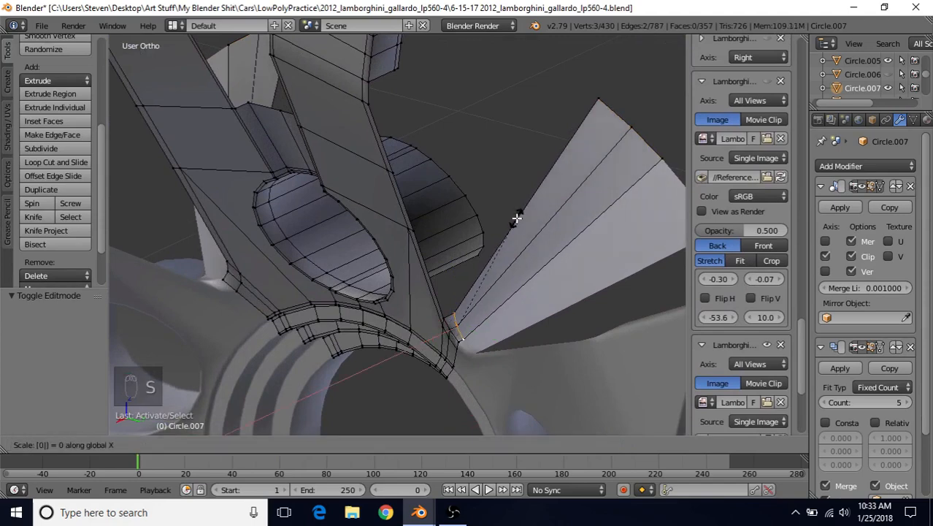
pyautogui.press('Return')
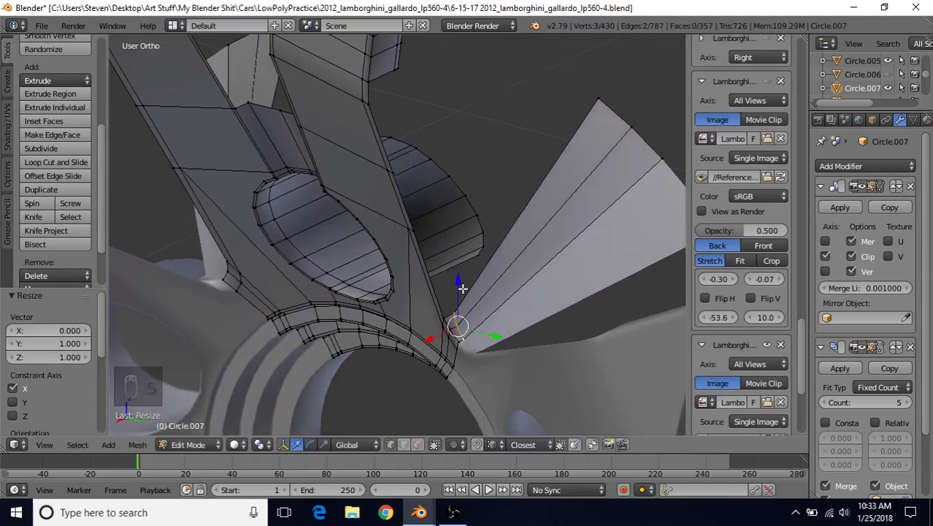
# Step: Examine the shading and shape of the flattened panels between the spokes in Object Mode and Edit Mode
pyautogui.press('Tab')
pyautogui.moveTo(496, 188); pyautogui.dragTo(514, 216, button='middle')
pyautogui.scroll(4, 514, 215)
pyautogui.press('Tab')
pyautogui.moveTo(475, 242); pyautogui.dragTo(413, 294, button='middle')
pyautogui.moveTo(421, 313); pyautogui.dragTo(432, 311)
pyautogui.press('Tab')
pyautogui.scroll(-4, 496, 244)
pyautogui.moveTo(463, 230); pyautogui.dragTo(527, 194, button='middle')
pyautogui.scroll(4, 527, 196)
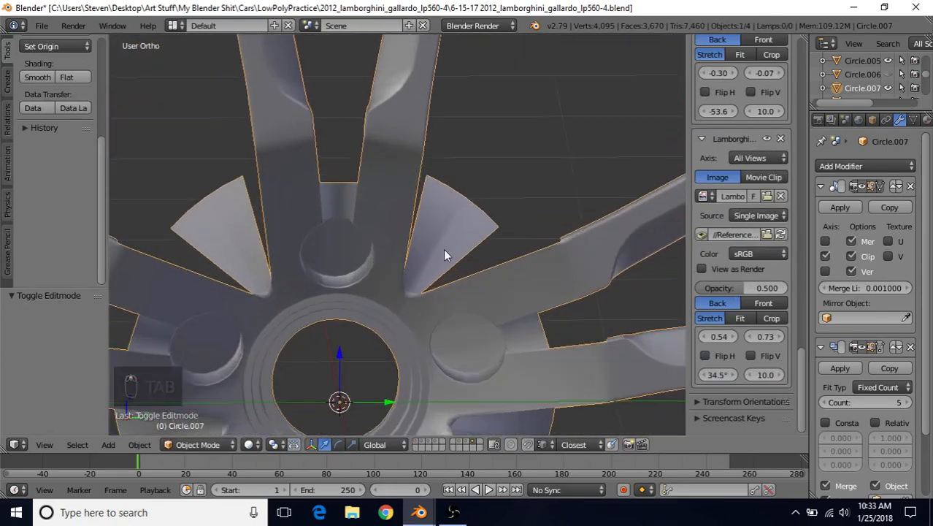
pyautogui.scroll(-2, 552, 274)
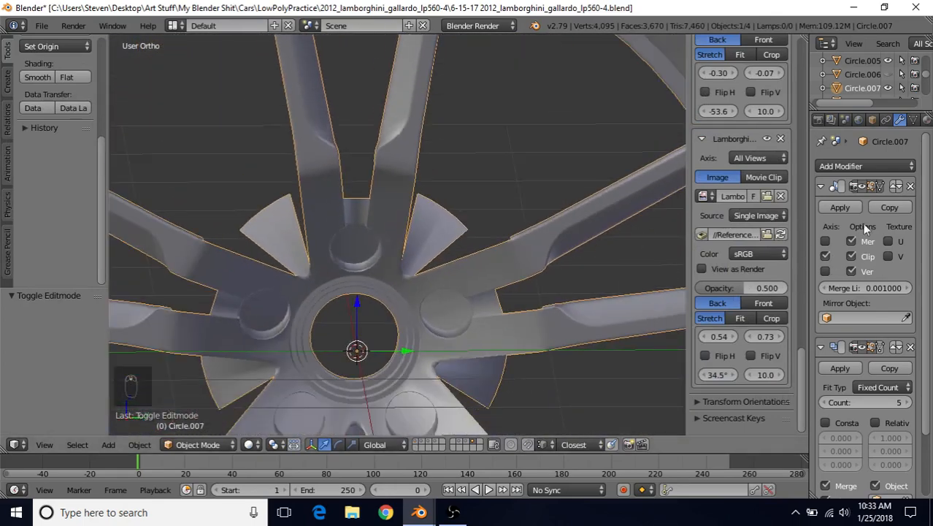
# Step: Preview the wheel with a level 2 Subdivision Surface modifier and remove the modifier again
pyautogui.scroll(-3, 866, 229)
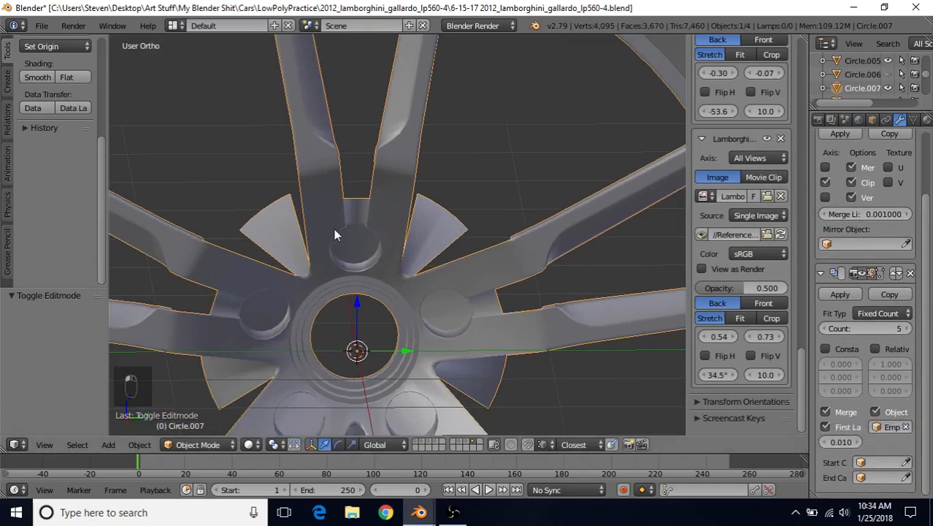
pyautogui.hotkey('ctrl', '2')
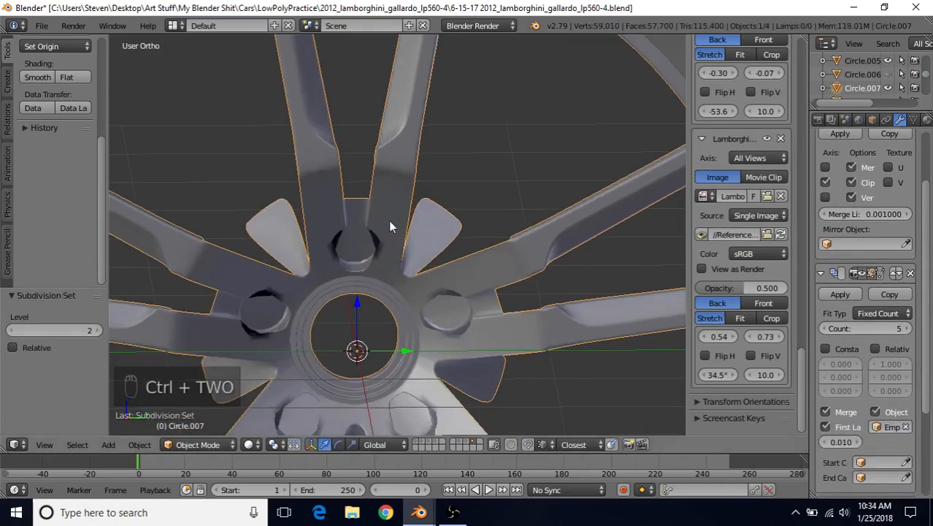
pyautogui.moveTo(388, 226); pyautogui.dragTo(410, 188, button='middle')
pyautogui.moveTo(427, 267); pyautogui.dragTo(405, 292, button='middle')
pyautogui.scroll(2, 434, 247)
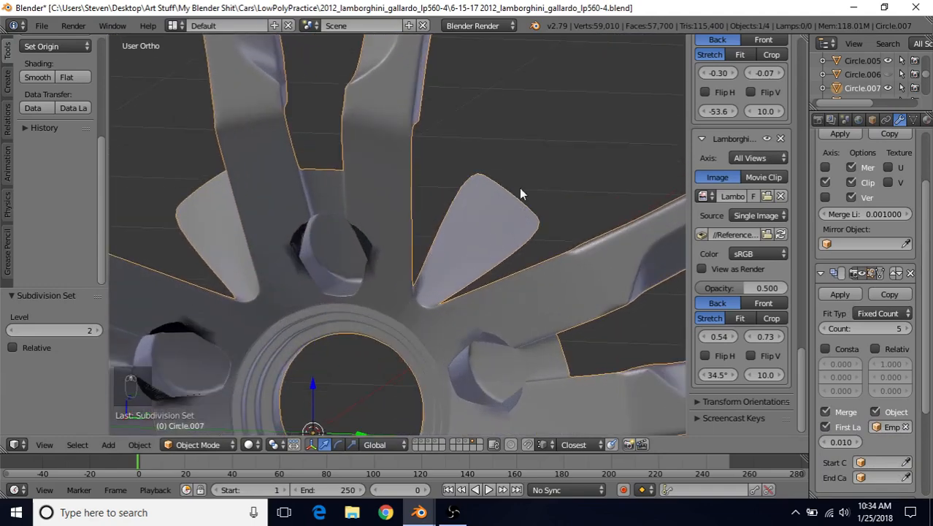
pyautogui.scroll(-4, 869, 351)
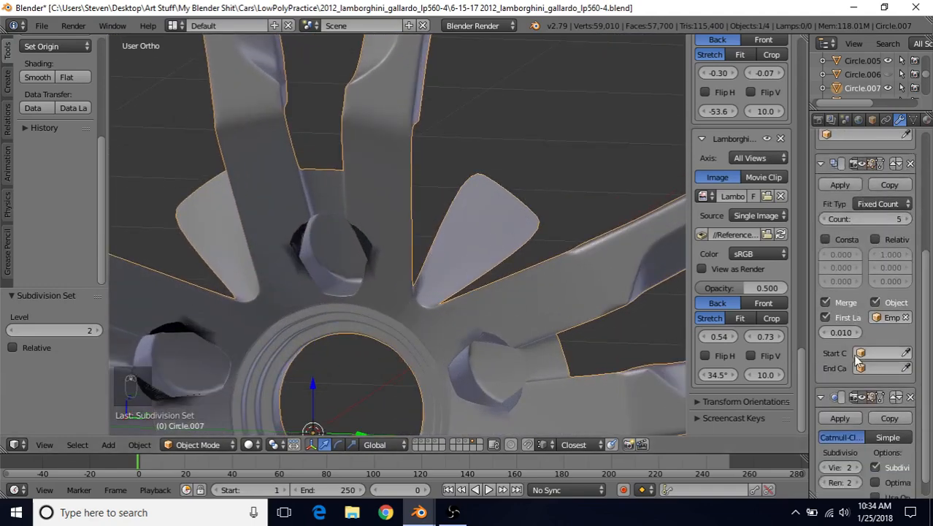
pyautogui.click(911, 377)
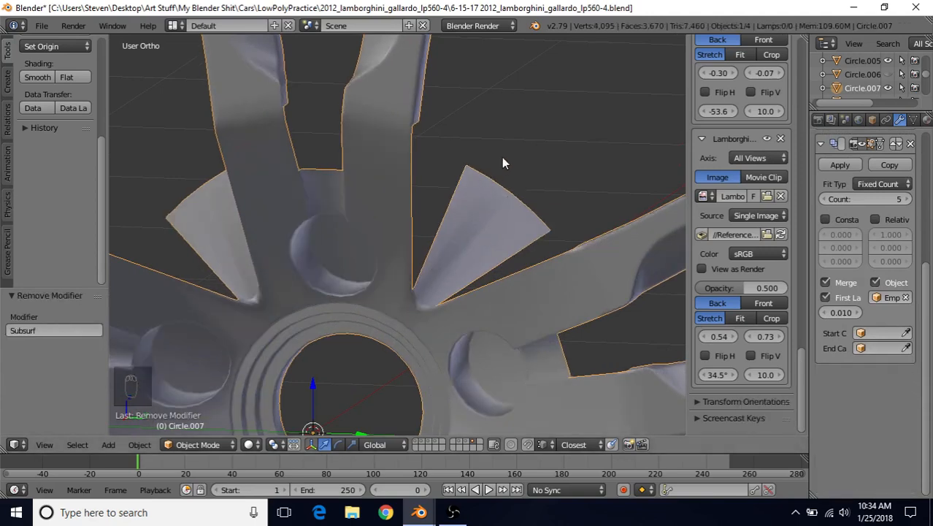
# Step: Examine how the panel's outer corner vertex relates to the spokes and the inner rim geometry
pyautogui.scroll(-2, 453, 212)
pyautogui.scroll(-3, 441, 238)
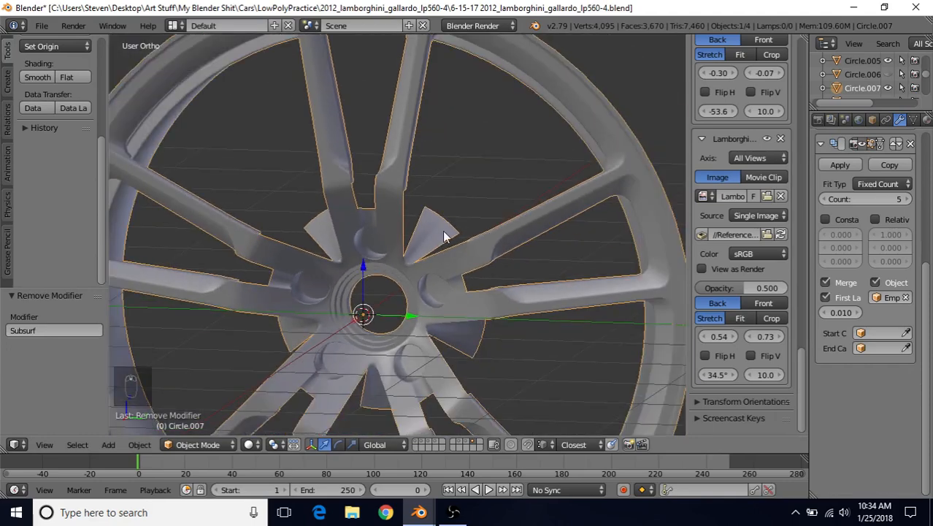
pyautogui.scroll(3, 405, 195)
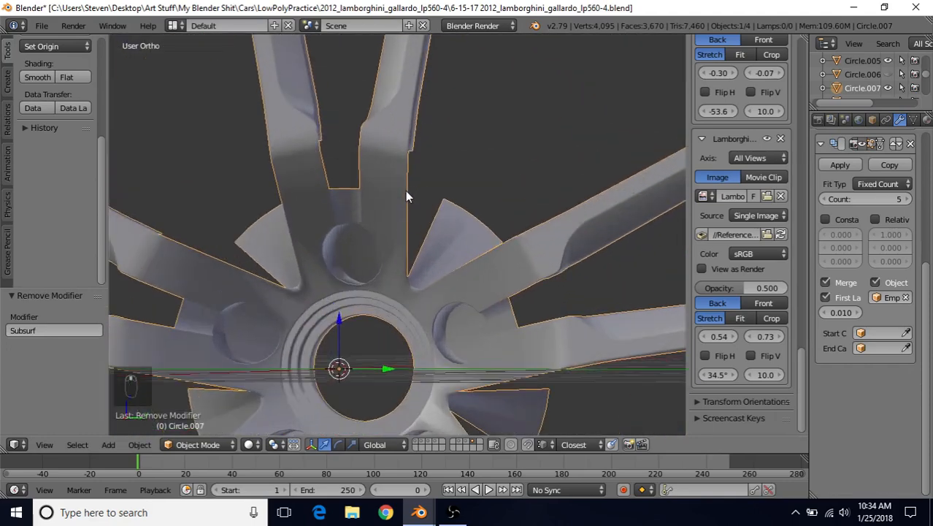
pyautogui.press('Tab')
pyautogui.moveTo(405, 195); pyautogui.dragTo(429, 254, button='middle')
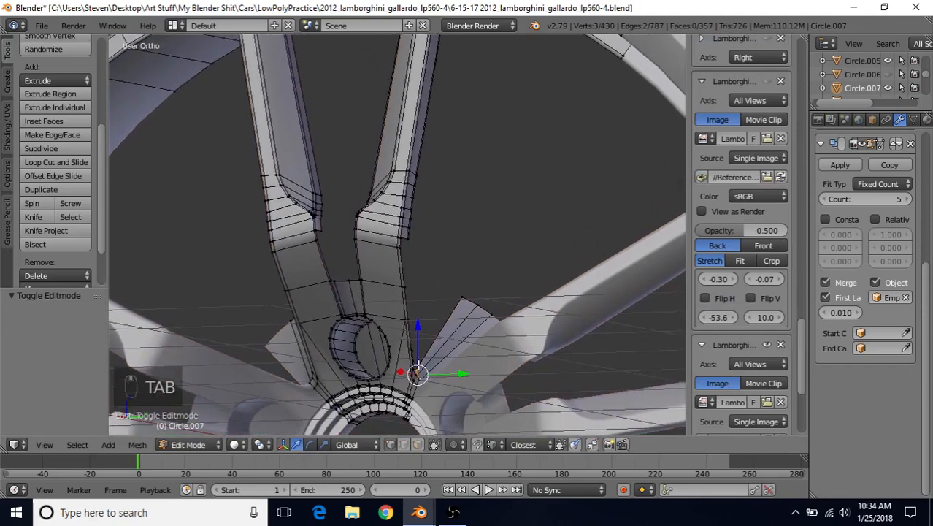
pyautogui.rightClick(465, 298)
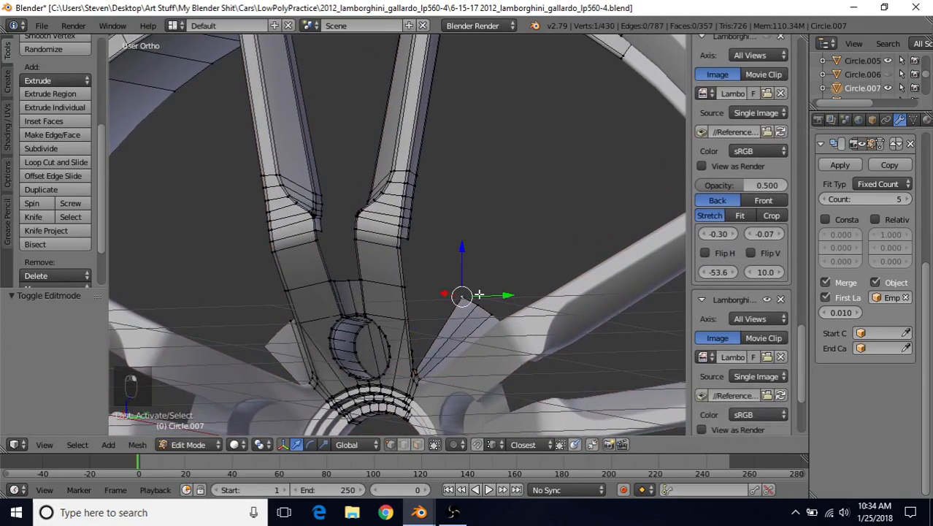
pyautogui.scroll(-2, 479, 294)
pyautogui.keyDown('shift'); pyautogui.moveTo(446, 197); pyautogui.dragTo(429, 255, button='middle'); pyautogui.keyUp('shift')
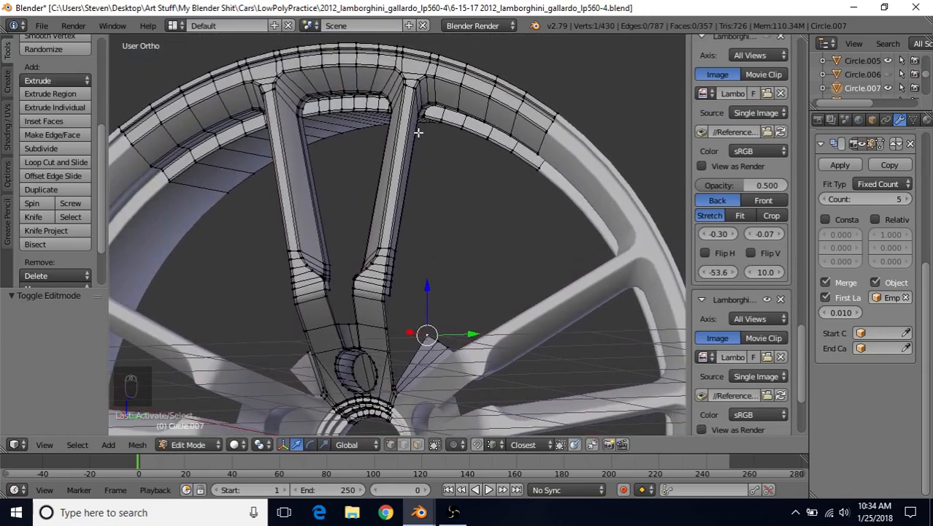
pyautogui.scroll(4, 418, 132)
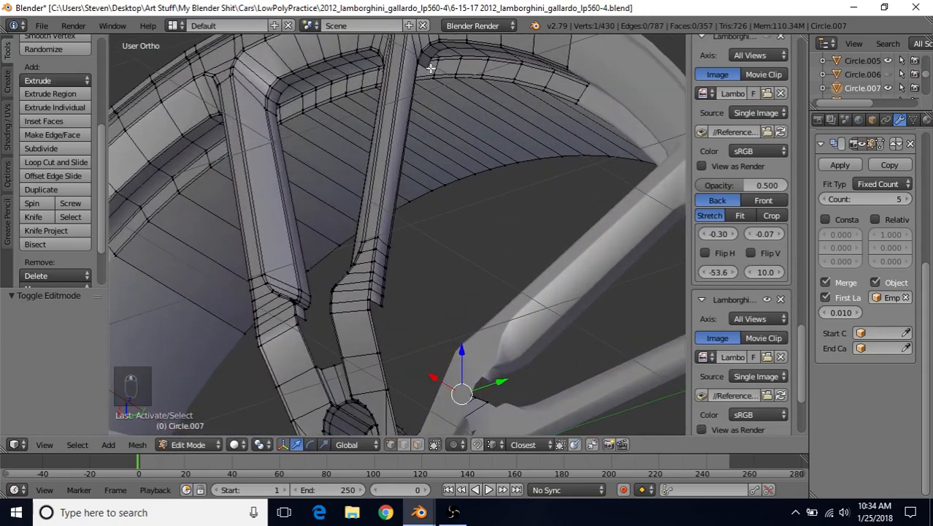
# Step: Connect the hub panel's outer corner vertex to the inner rim vertex beside the spoke with a new edge
pyautogui.moveTo(431, 68)
pyautogui.mouseDown(button='middle')
pyautogui.moveTo(450, 290)
pyautogui.moveTo(424, 351)
pyautogui.moveTo(459, 152)
pyautogui.moveTo(434, 131)
pyautogui.moveTo(431, 82)
pyautogui.mouseUp(button='middle')
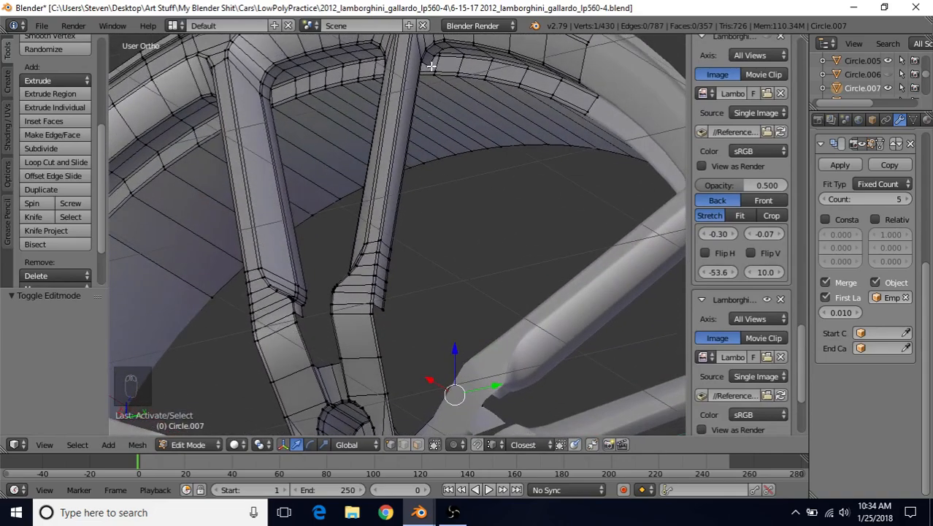
pyautogui.keyDown('shift'); pyautogui.rightClick(432, 66); pyautogui.keyUp('shift')
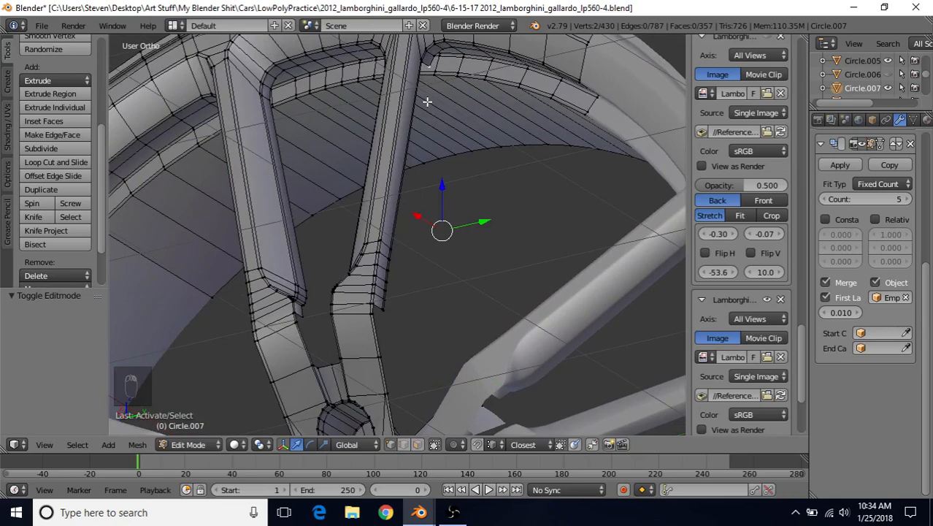
pyautogui.press('j')
pyautogui.press('f')
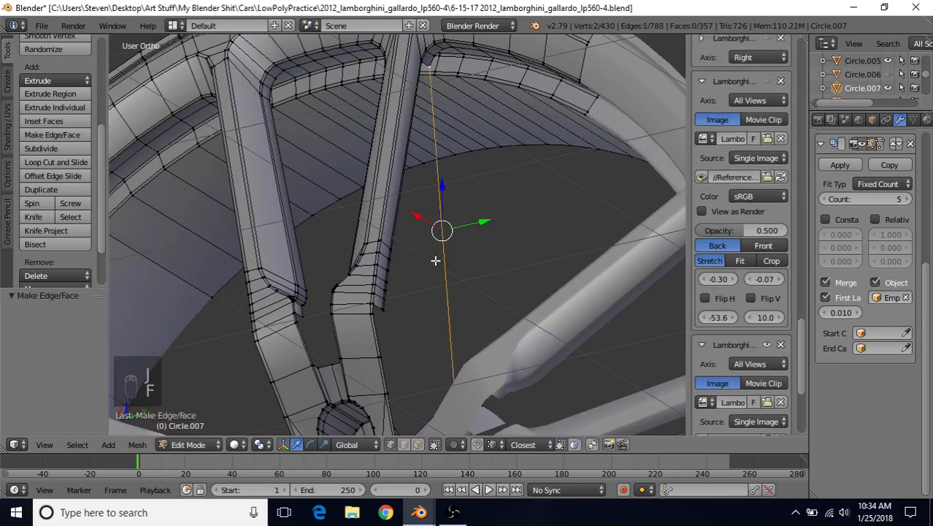
# Step: Examine how the new edge runs between the rim and the hub panel relative to the neighbouring spokes
pyautogui.scroll(-4, 425, 281)
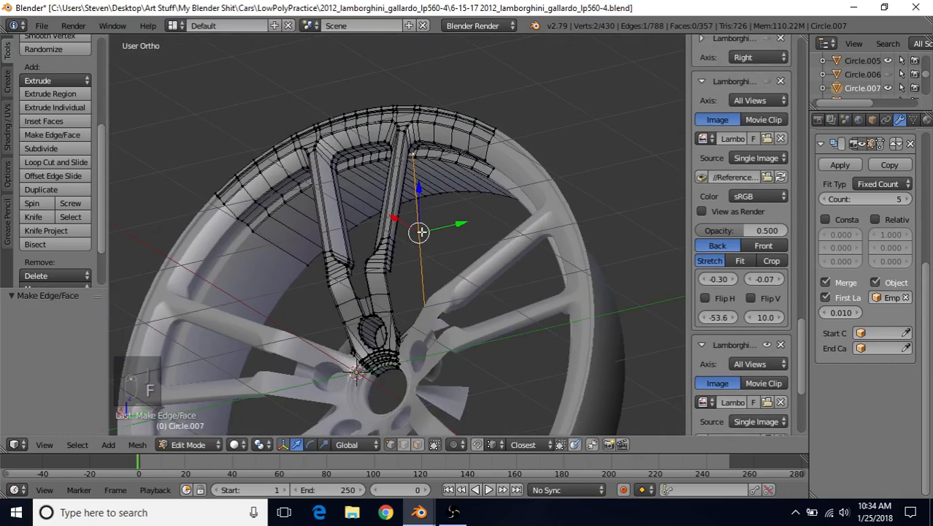
pyautogui.moveTo(402, 246); pyautogui.dragTo(422, 304, button='middle')
pyautogui.scroll(4, 423, 304)
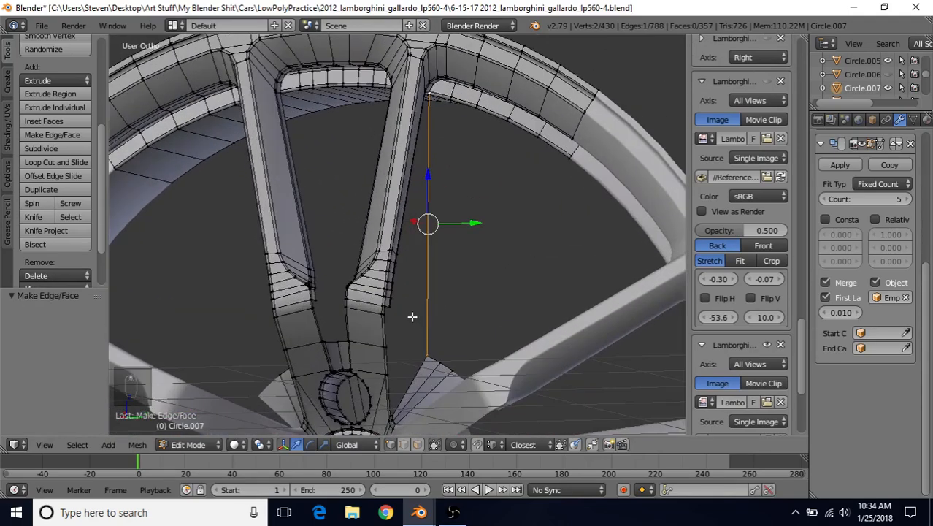
pyautogui.keyDown('shift'); pyautogui.moveTo(412, 316); pyautogui.dragTo(373, 240, button='middle'); pyautogui.keyUp('shift')
pyautogui.scroll(1, 395, 233)
pyautogui.scroll(2, 374, 219)
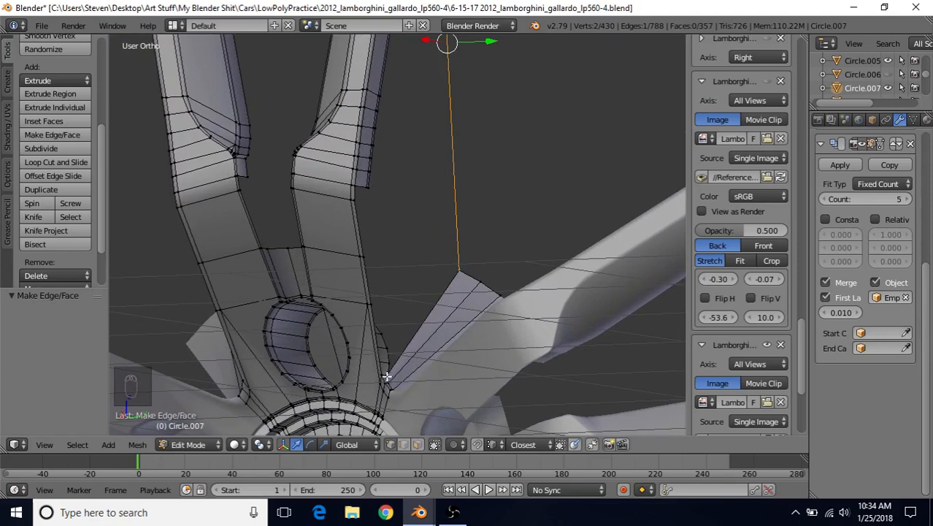
pyautogui.press('KP_Decimal')
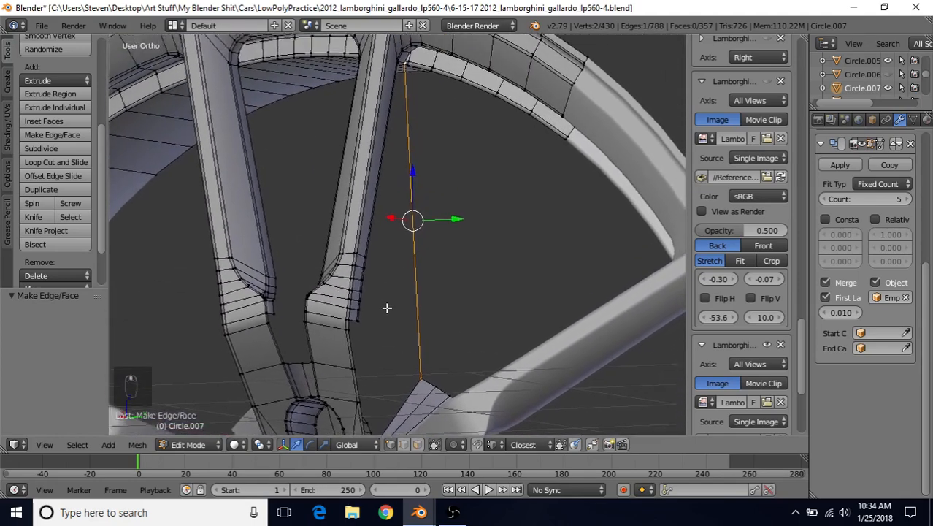
pyautogui.moveTo(387, 308); pyautogui.dragTo(354, 227, button='middle')
pyautogui.scroll(3, 354, 227)
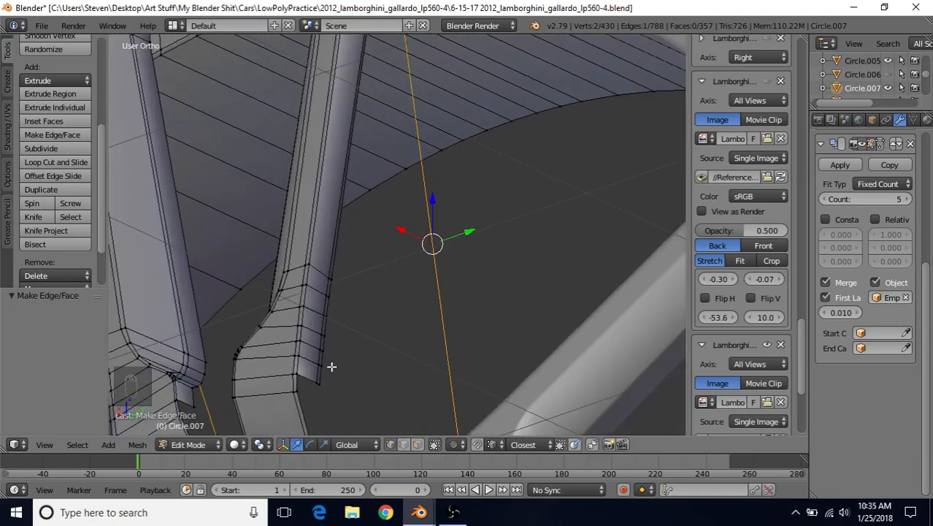
# Step: Merge the two nearly coincident vertices where the spoke's side meets the inner rim, using At Last
pyautogui.moveTo(331, 236); pyautogui.dragTo(404, 258, button='middle')
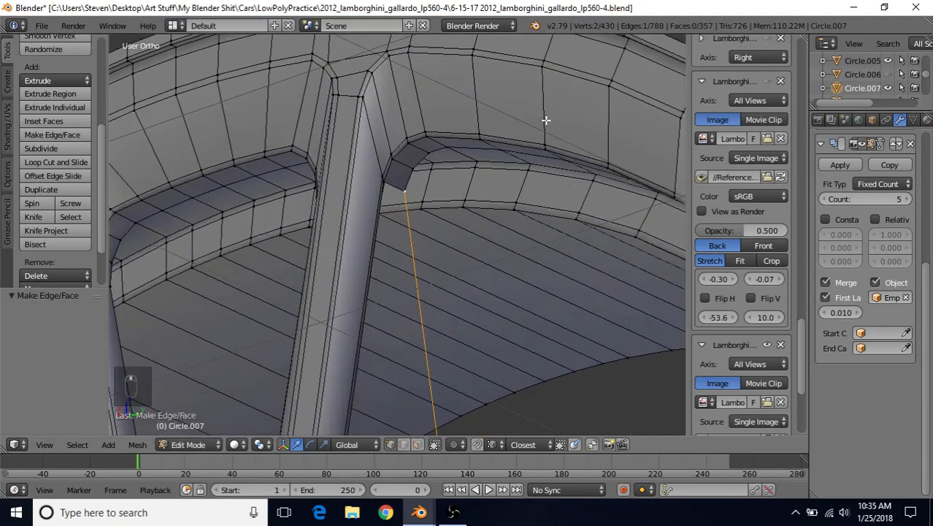
pyautogui.rightClick(383, 181)
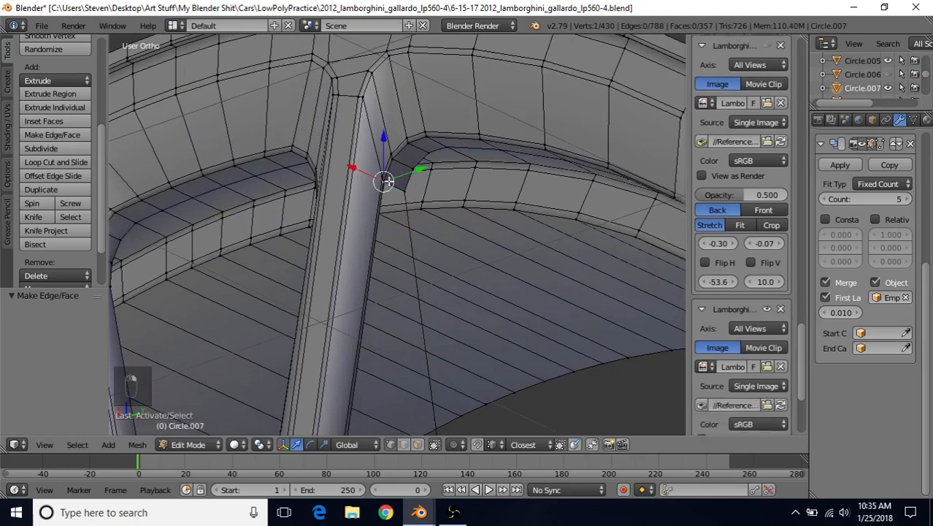
pyautogui.moveTo(383, 180); pyautogui.dragTo(446, 167, button='middle')
pyautogui.scroll(3, 447, 167)
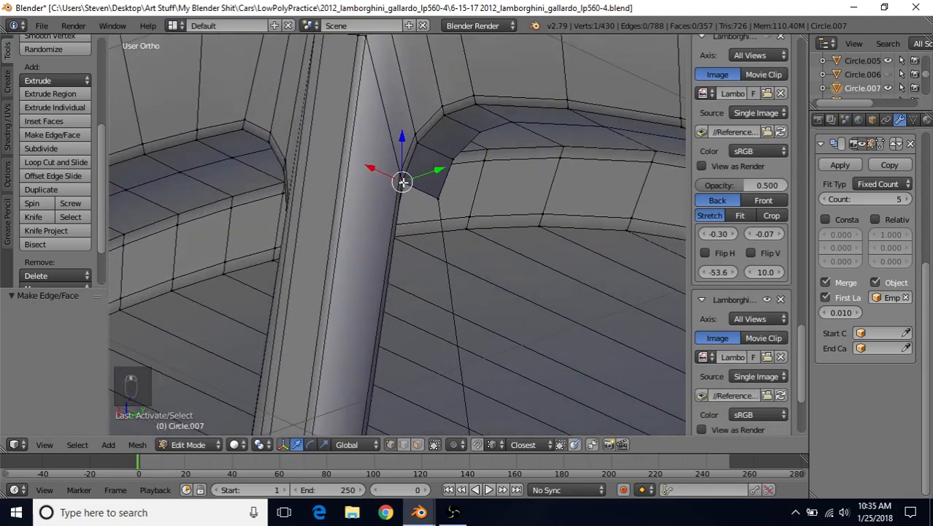
pyautogui.keyDown('shift'); pyautogui.rightClick(400, 179); pyautogui.keyUp('shift')
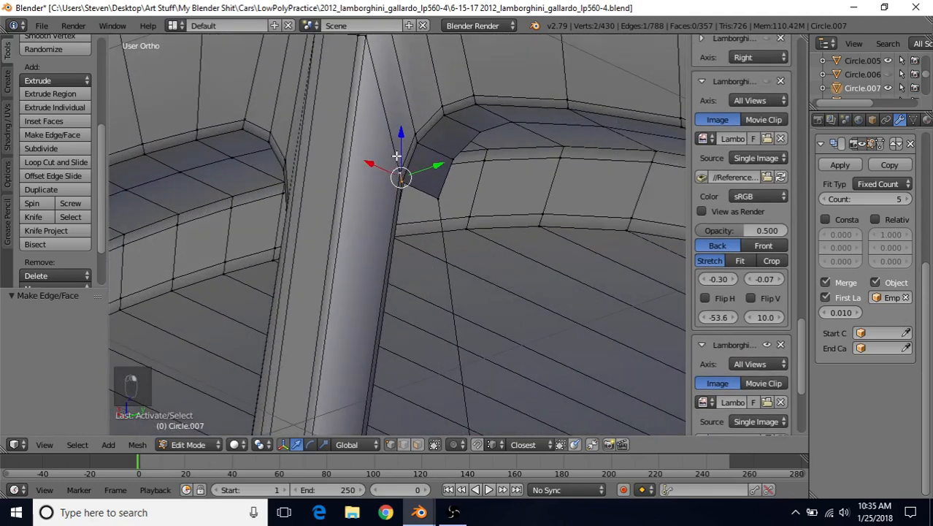
pyautogui.hotkey('alt', 'm')
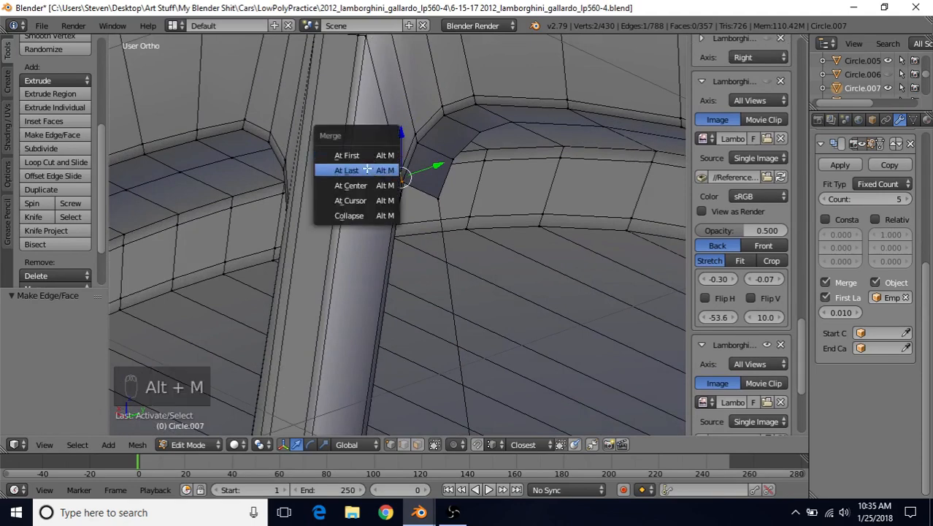
pyautogui.click(368, 169)
pyautogui.scroll(-4, 379, 238)
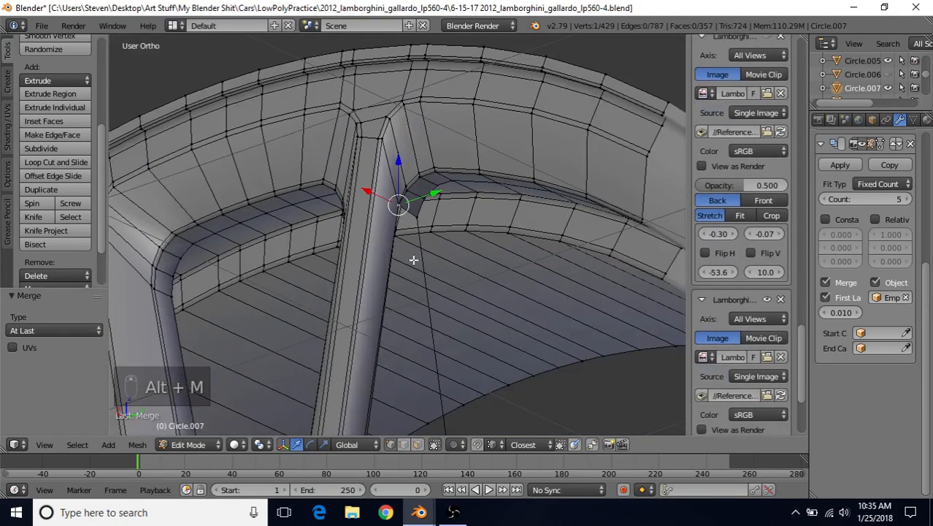
# Step: Delete the short run of outermost vertices along the side strip at the spoke's bend
pyautogui.moveTo(413, 259); pyautogui.dragTo(419, 190, button='middle')
pyautogui.scroll(3, 373, 260)
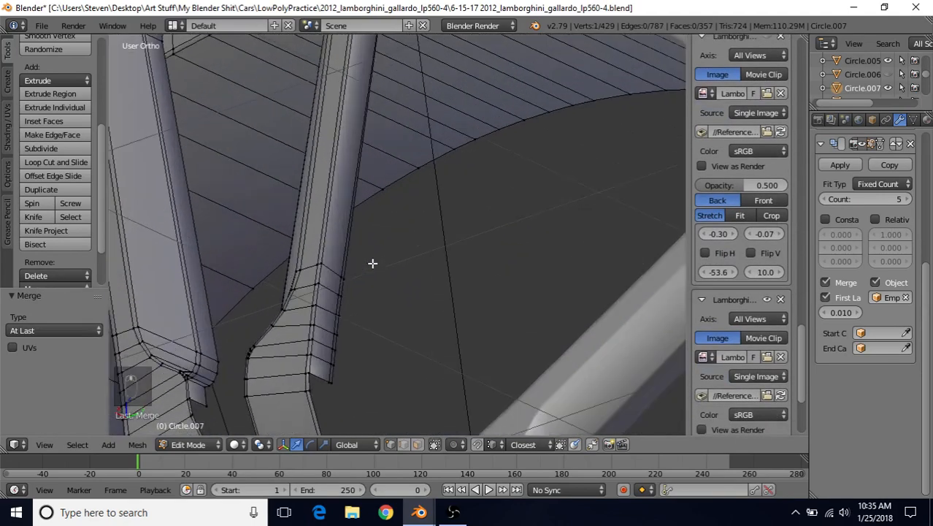
pyautogui.keyDown('shift'); pyautogui.moveTo(373, 250); pyautogui.dragTo(373, 181, button='middle'); pyautogui.keyUp('shift')
pyautogui.rightClick(353, 209)
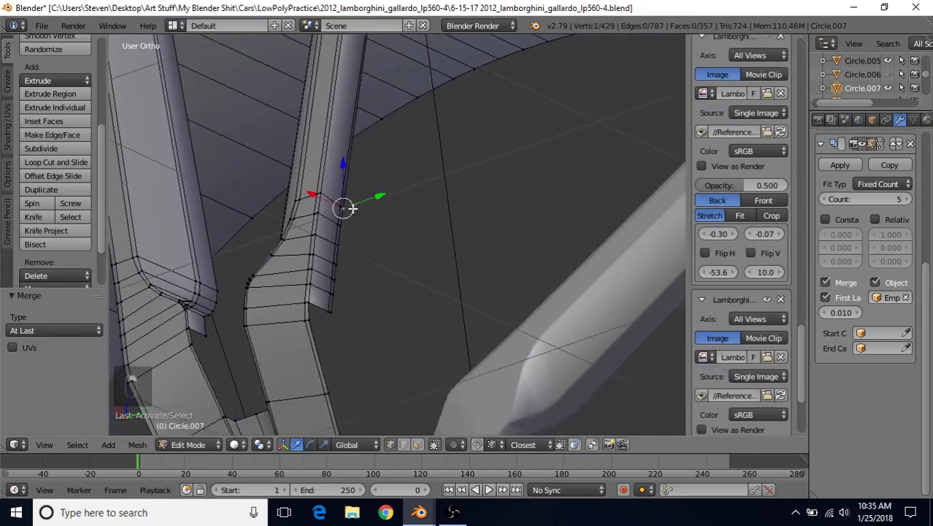
pyautogui.keyDown('ctrl'); pyautogui.rightClick(339, 318); pyautogui.keyUp('ctrl')
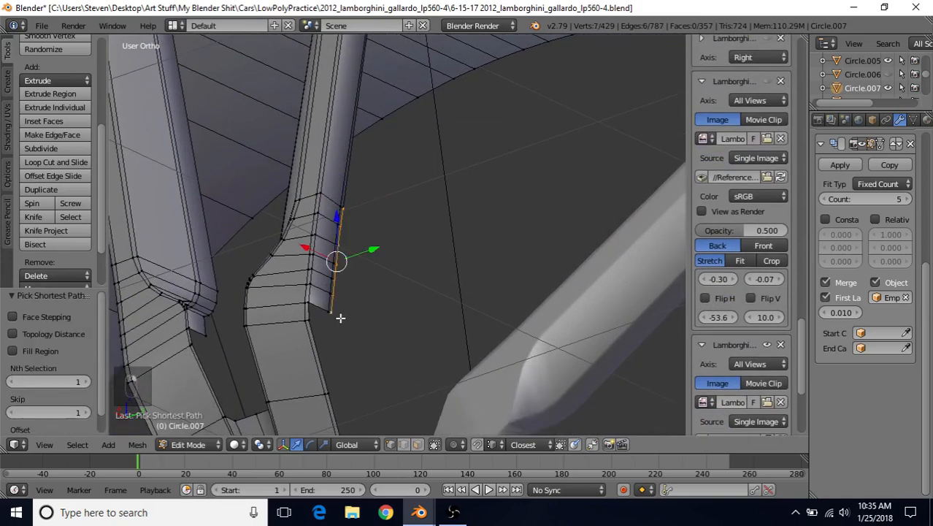
pyautogui.press('Delete')
pyautogui.click(369, 246)
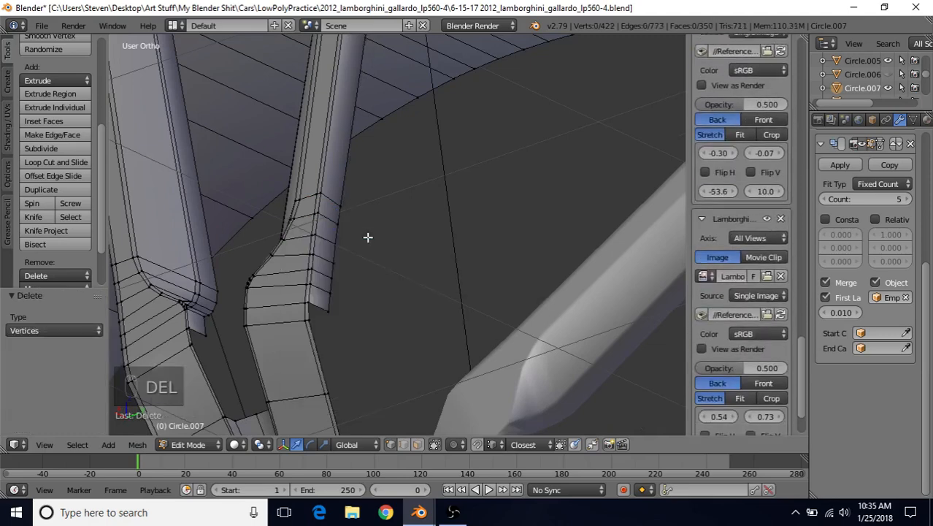
# Step: Extrude the three outer edge vertices of the lower spoke and move them -0.077 along X to form a side strip
pyautogui.scroll(-2, 377, 314)
pyautogui.keyDown('shift'); pyautogui.moveTo(385, 250); pyautogui.dragTo(386, 196, button='middle'); pyautogui.keyUp('shift')
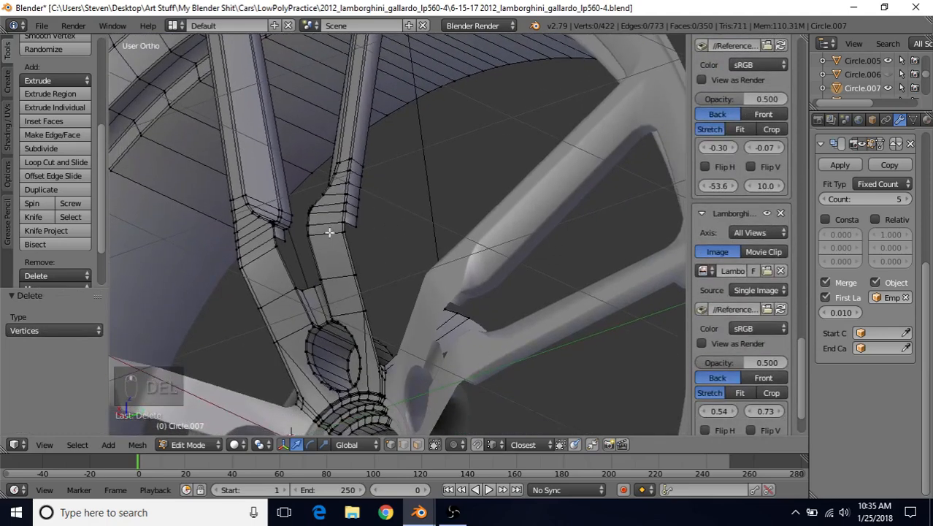
pyautogui.keyDown('shift'); pyautogui.moveTo(399, 296); pyautogui.dragTo(402, 226, button='middle'); pyautogui.keyUp('shift')
pyautogui.scroll(5, 390, 319)
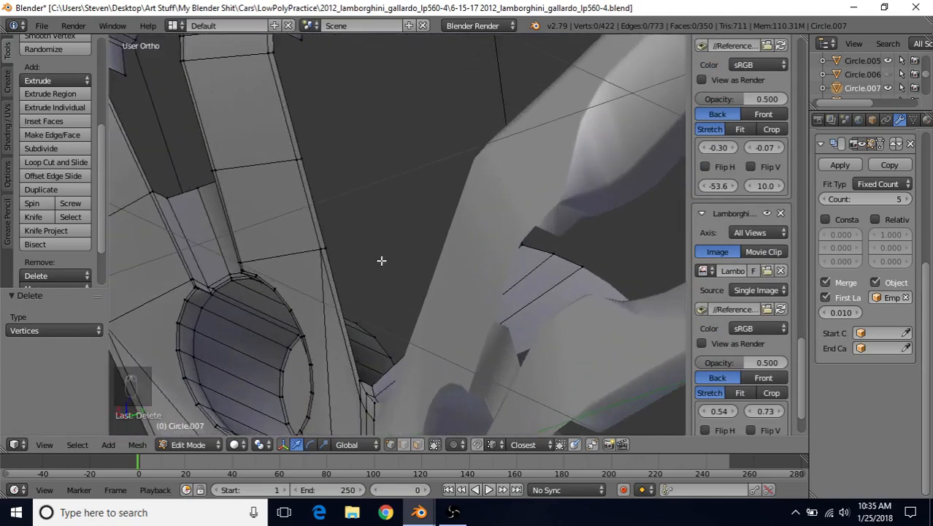
pyautogui.scroll(-2, 381, 248)
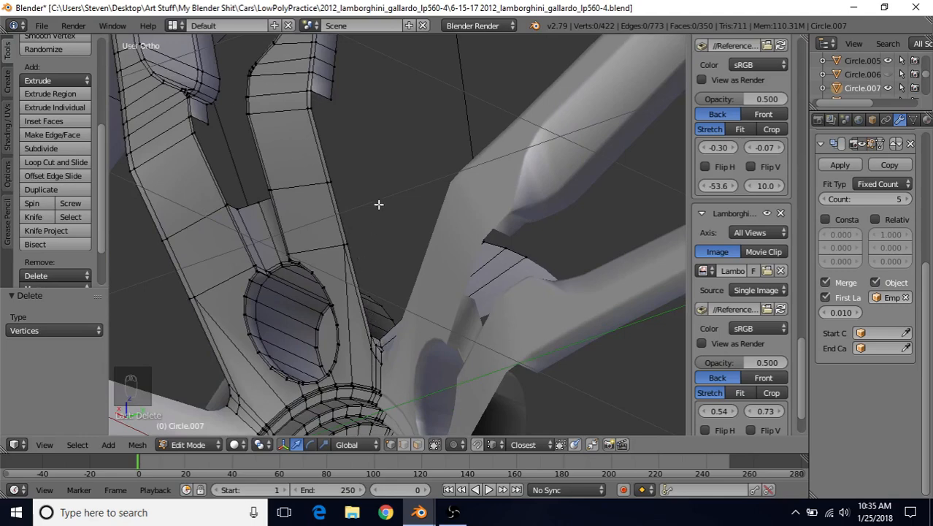
pyautogui.scroll(3, 380, 210)
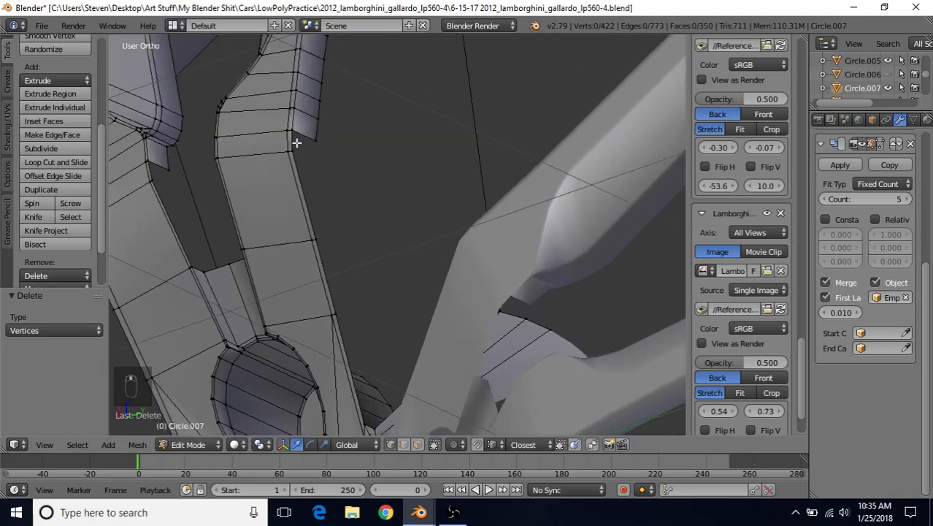
pyautogui.rightClick(296, 152)
pyautogui.keyDown('shift'); pyautogui.rightClick(322, 239); pyautogui.keyUp('shift')
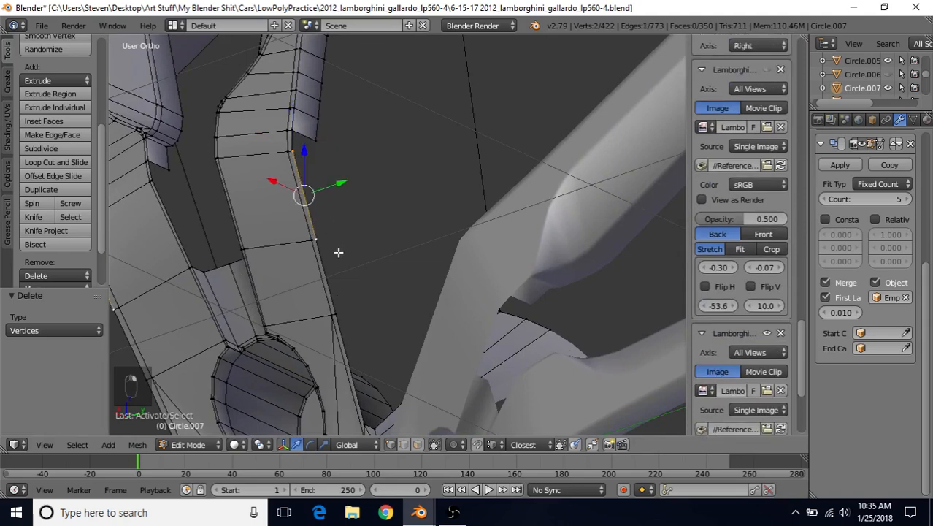
pyautogui.keyDown('shift'); pyautogui.rightClick(341, 312); pyautogui.keyUp('shift')
pyautogui.keyDown('shift'); pyautogui.moveTo(385, 252); pyautogui.dragTo(257, 226, button='middle'); pyautogui.keyUp('shift')
pyautogui.press('e')
pyautogui.rightClick(352, 182)
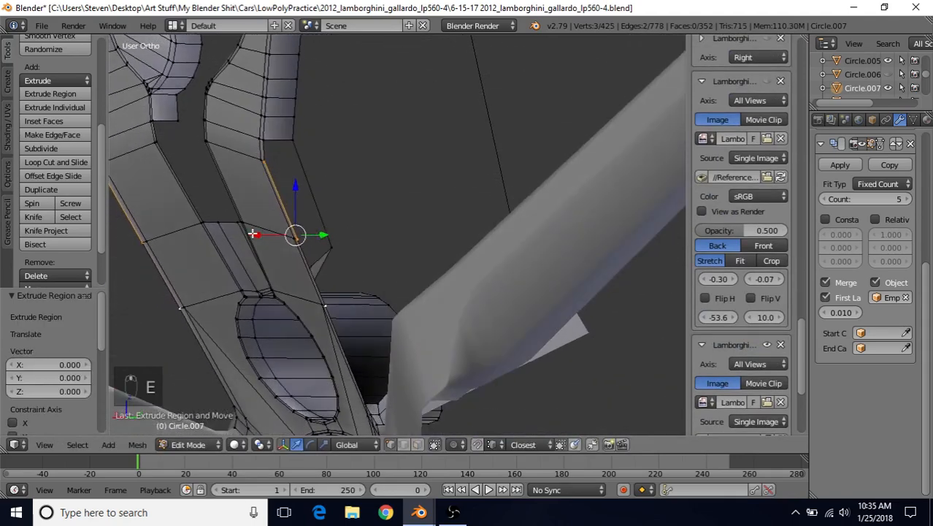
pyautogui.press('g')
pyautogui.press('x')
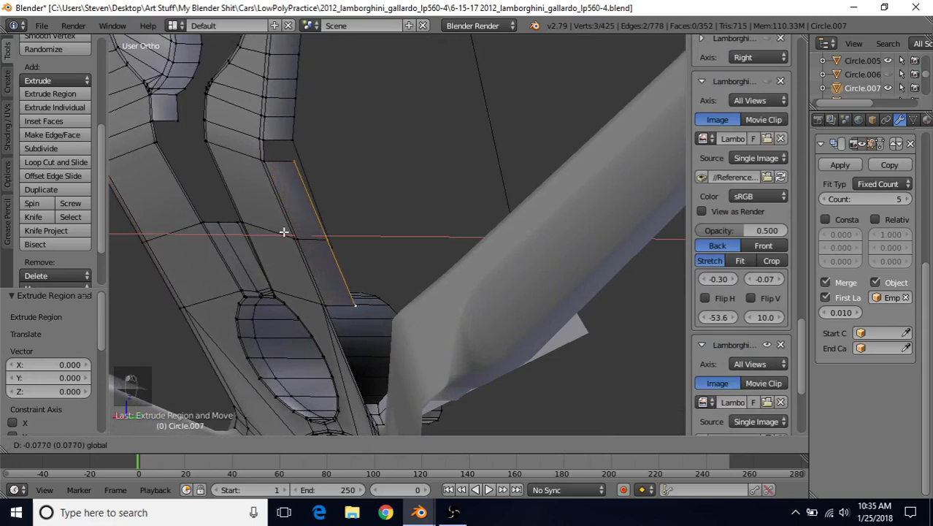
pyautogui.click(283, 233)
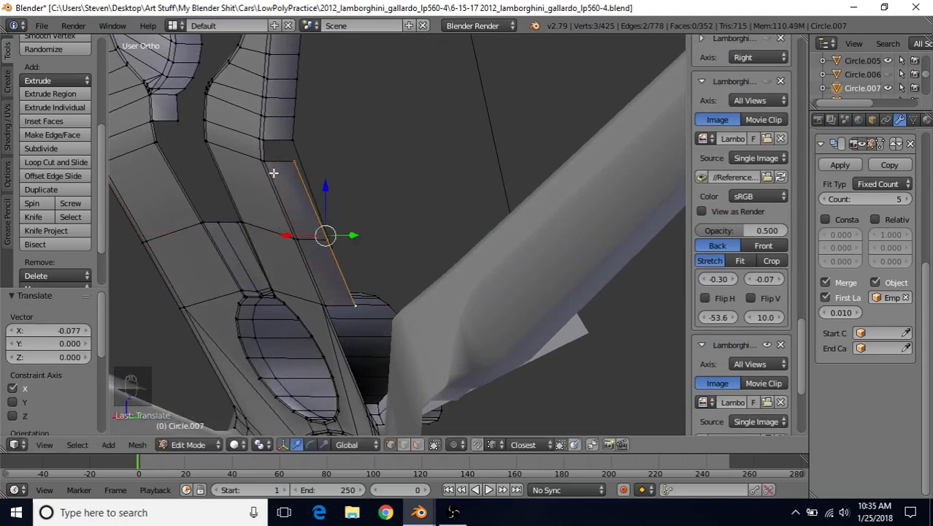
# Step: Fill the gaps with faces joining the new side strip to the upper spoke side and down towards the hub
pyautogui.rightClick(265, 149)
pyautogui.press('f')
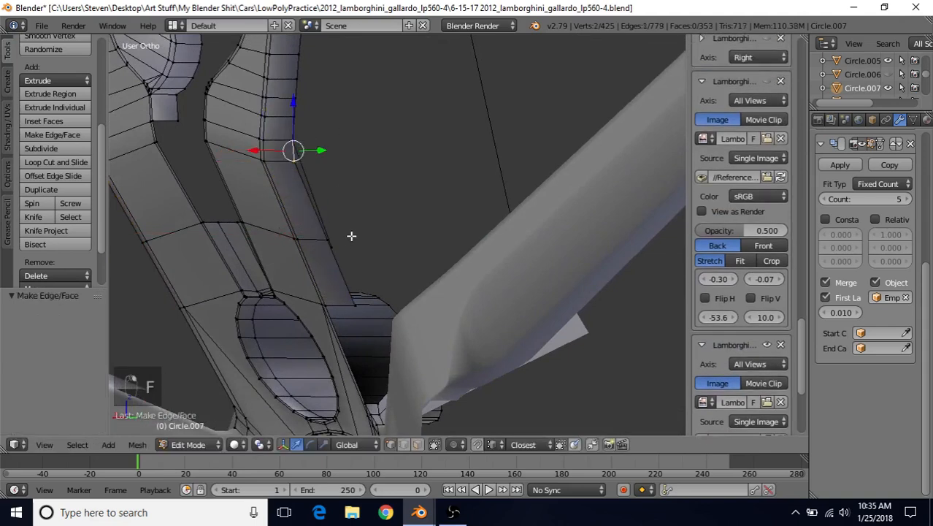
pyautogui.moveTo(321, 220); pyautogui.dragTo(378, 265, button='middle')
pyautogui.scroll(4, 416, 251)
pyautogui.rightClick(379, 266)
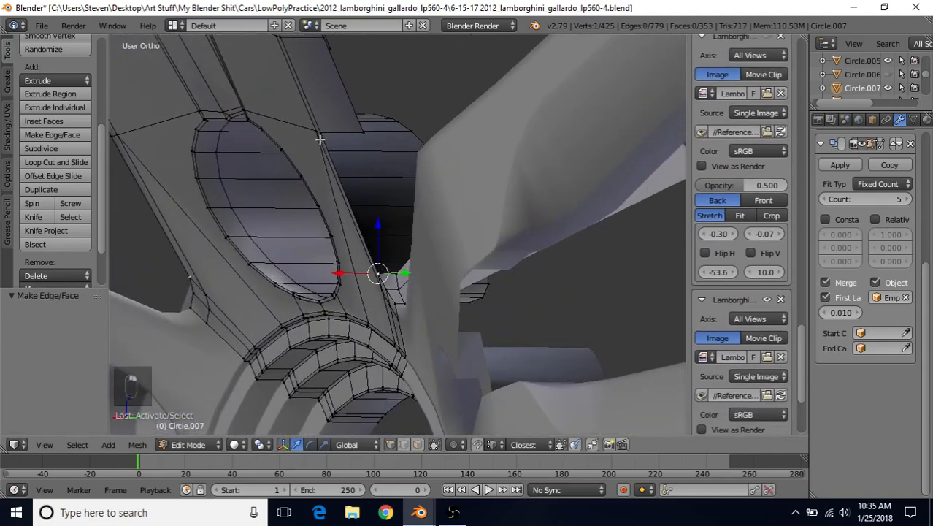
pyautogui.keyDown('shift'); pyautogui.rightClick(321, 131); pyautogui.keyUp('shift')
pyautogui.keyDown('shift'); pyautogui.rightClick(319, 133); pyautogui.keyUp('shift')
pyautogui.keyDown('shift'); pyautogui.rightClick(314, 132); pyautogui.keyUp('shift')
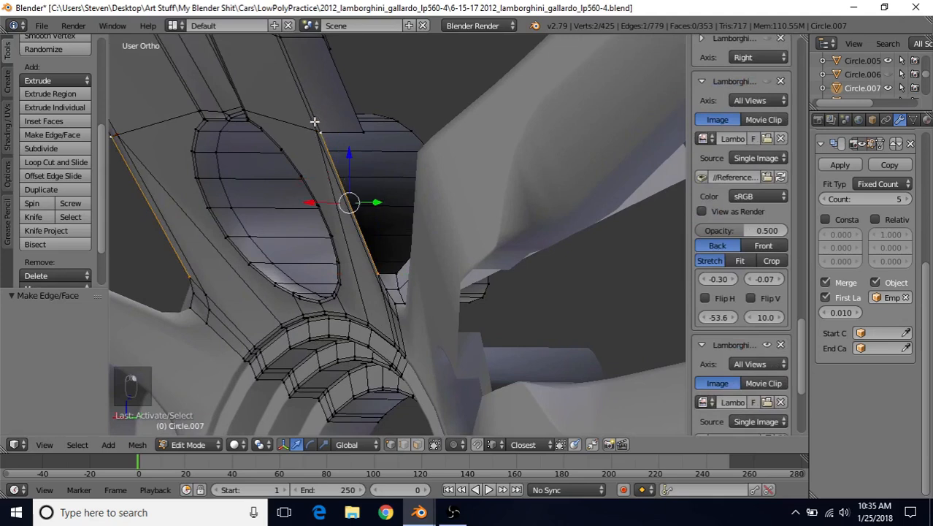
pyautogui.press('f')
# Step: Taper the side strip along X by moving its middle back vertex 0.019 and its lower back vertex 0.025 plus 0.005
pyautogui.rightClick(368, 120)
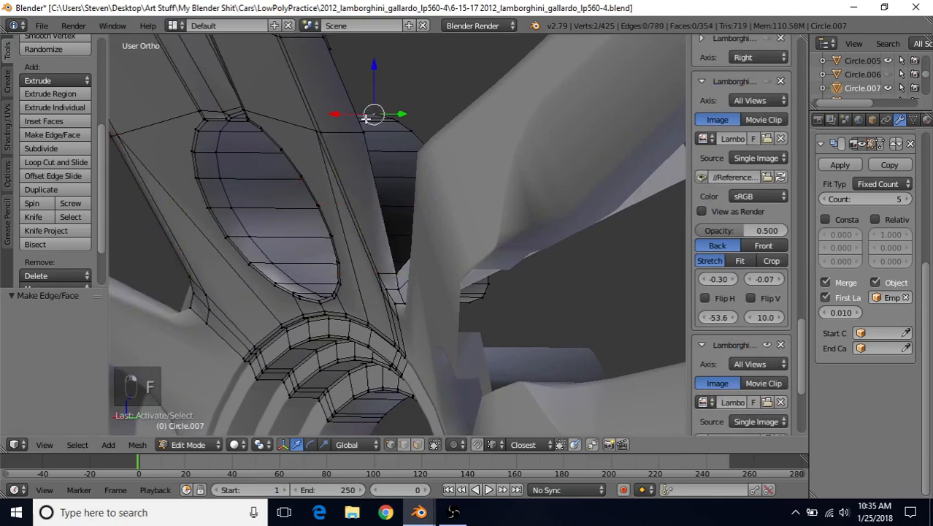
pyautogui.rightClick(355, 139)
pyautogui.moveTo(323, 133); pyautogui.dragTo(314, 131)
pyautogui.keyDown('shift'); pyautogui.moveTo(321, 117); pyautogui.dragTo(355, 315, button='middle'); pyautogui.keyUp('shift')
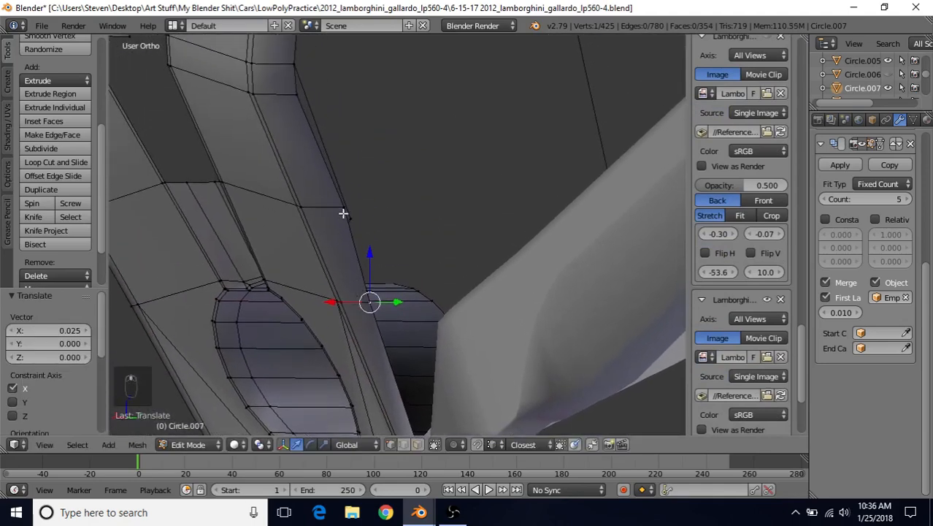
pyautogui.rightClick(325, 212)
pyautogui.moveTo(299, 201); pyautogui.dragTo(292, 208)
pyautogui.rightClick(363, 299)
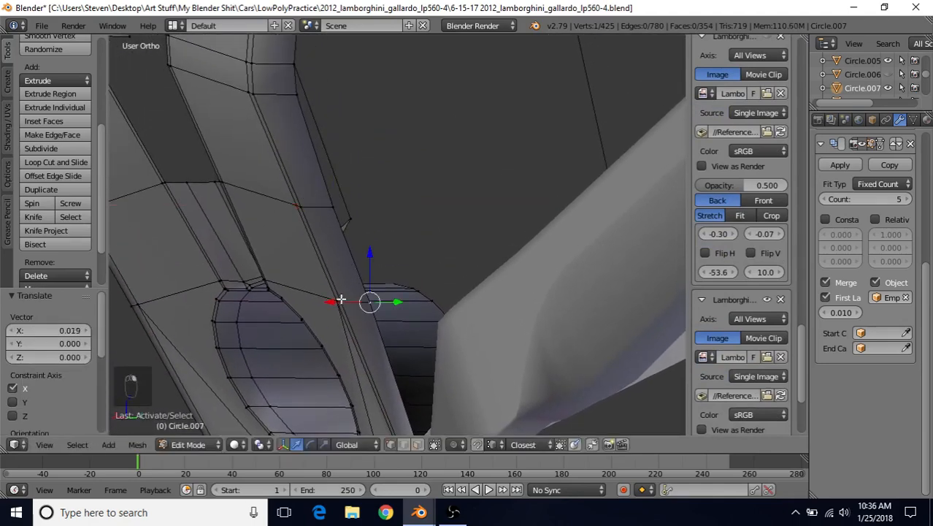
pyautogui.moveTo(340, 300); pyautogui.dragTo(333, 302)
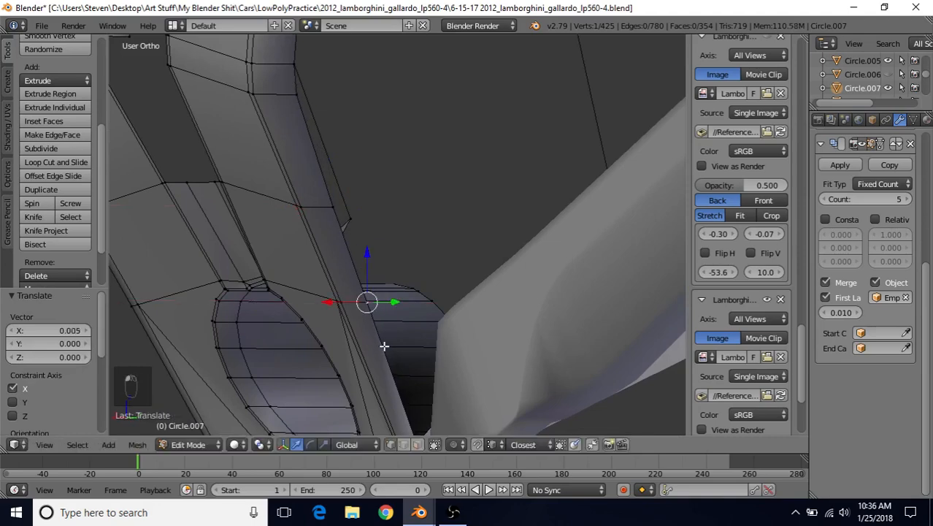
# Step: Check the spoke's new side strip in Object Mode and return to Edit Mode
pyautogui.scroll(-4, 410, 413)
pyautogui.press('Tab')
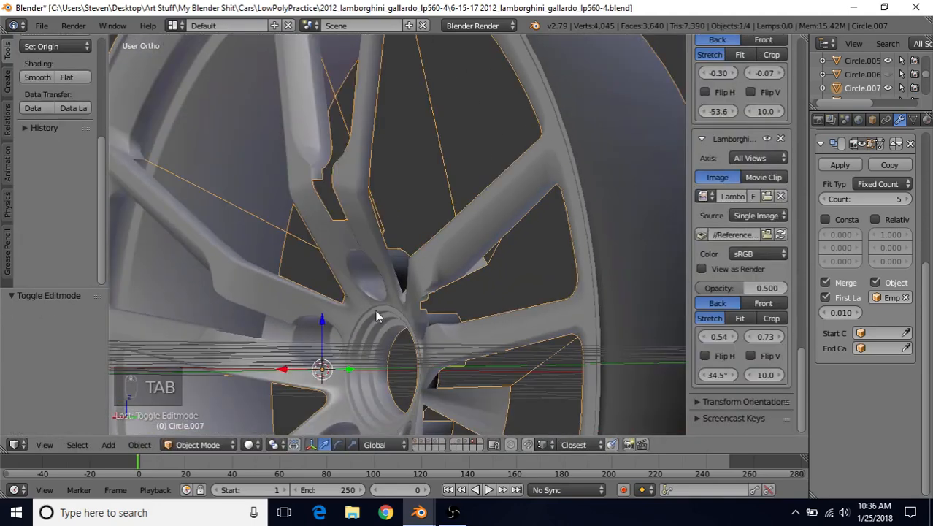
pyautogui.moveTo(397, 221); pyautogui.dragTo(419, 279, button='middle')
pyautogui.scroll(2, 375, 264)
pyautogui.press('Tab')
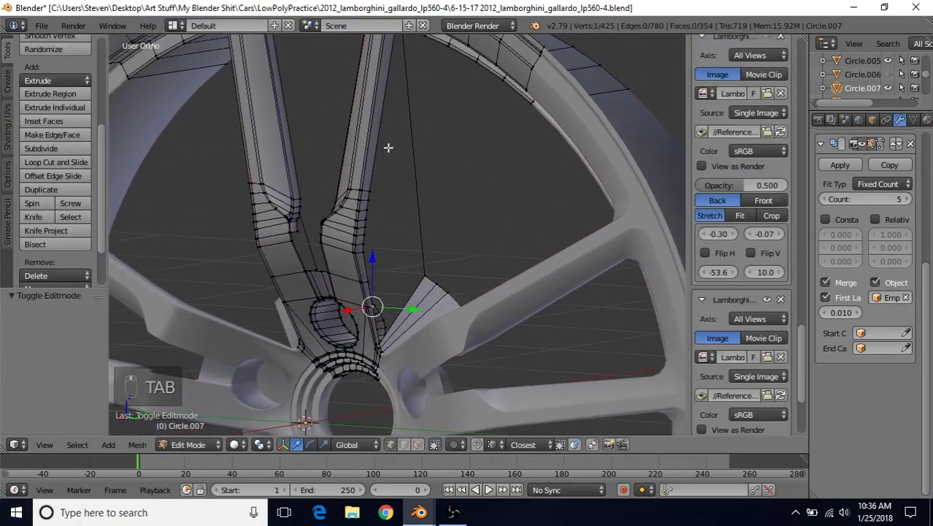
# Step: Add one cut to the long loose edge beside the spoke and slide the new vertex towards the hub by a factor of 0.468
pyautogui.moveTo(423, 244); pyautogui.dragTo(418, 221, button='middle')
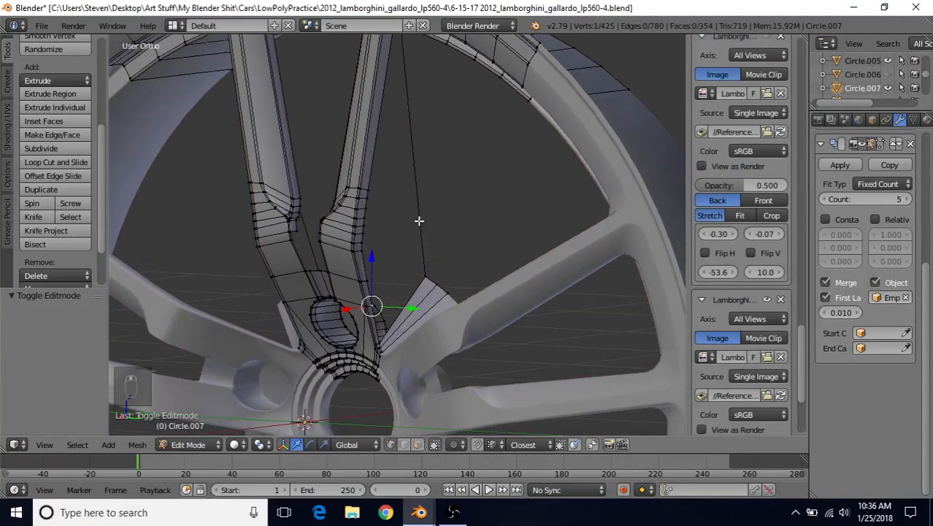
pyautogui.hotkey('ctrl', 'r')
pyautogui.click(408, 188)
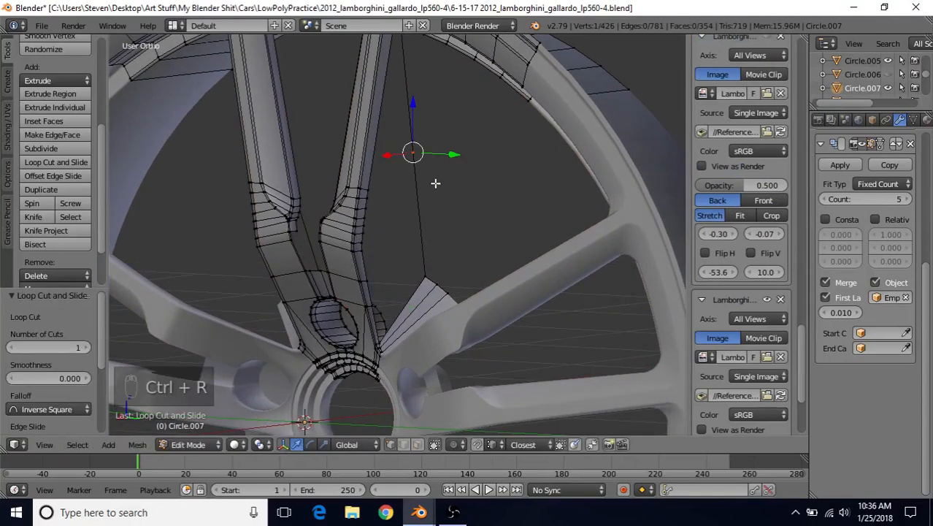
pyautogui.press('g')
pyautogui.press('g')
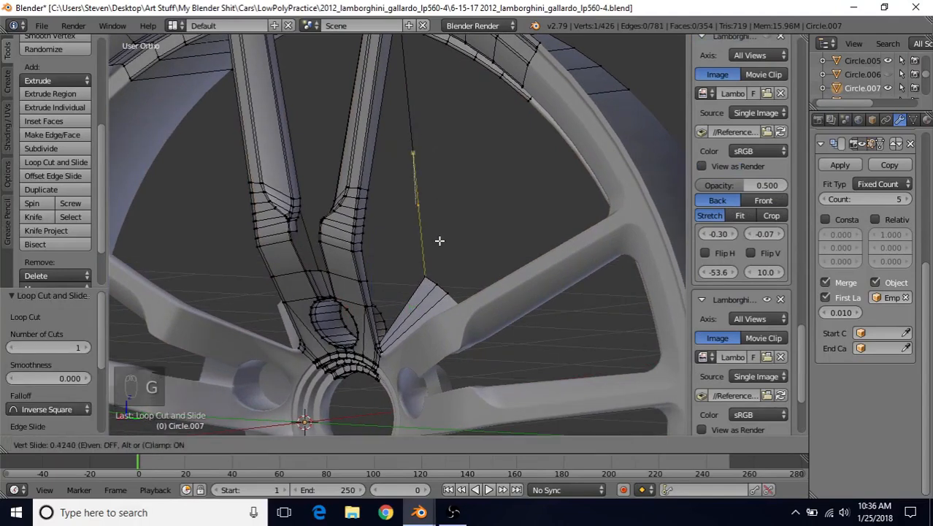
pyautogui.click(440, 244)
# Step: Move the loose edge's new vertex 0.207 and a further 0.014 along X to bend the guide edge like the spoke
pyautogui.moveTo(418, 232); pyautogui.dragTo(398, 230, button='middle')
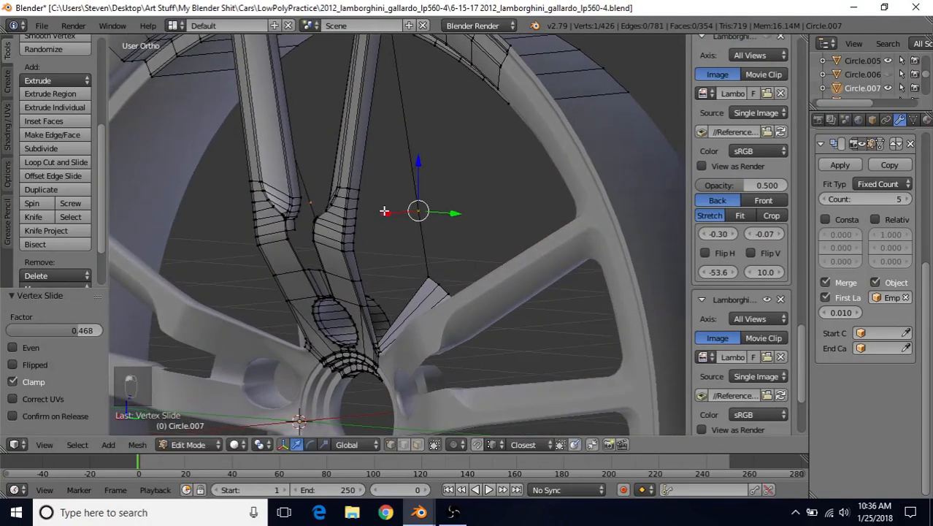
pyautogui.press('g')
pyautogui.press('x')
pyautogui.click(360, 222)
pyautogui.scroll(-2, 370, 241)
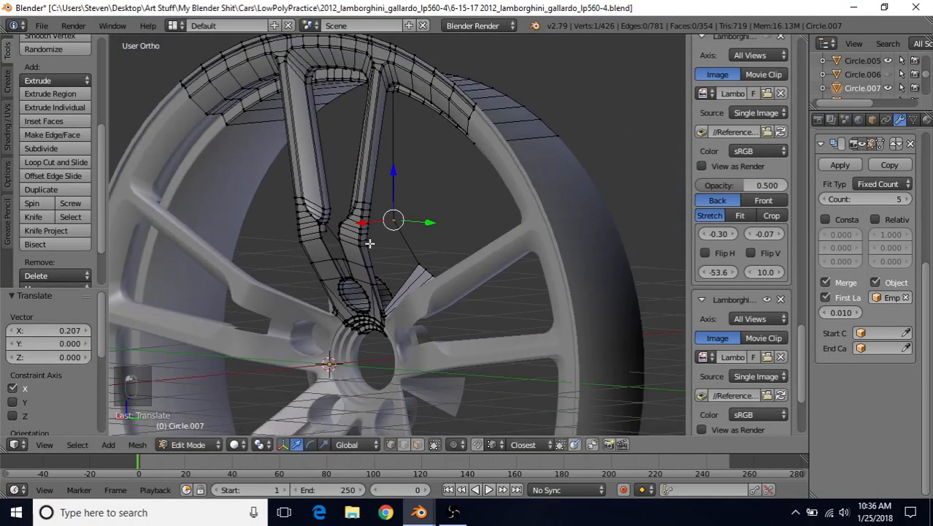
pyautogui.moveTo(412, 212); pyautogui.dragTo(407, 203, button='middle')
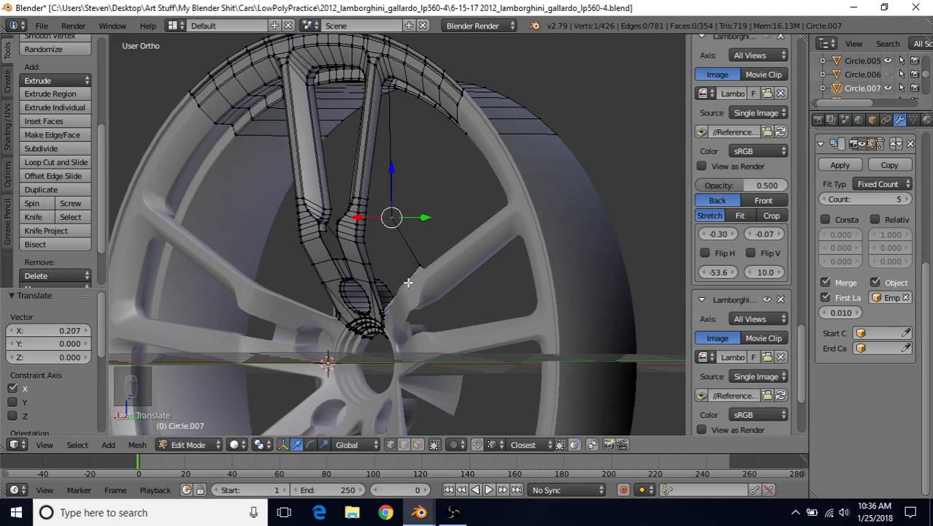
pyautogui.moveTo(358, 217); pyautogui.dragTo(356, 217)
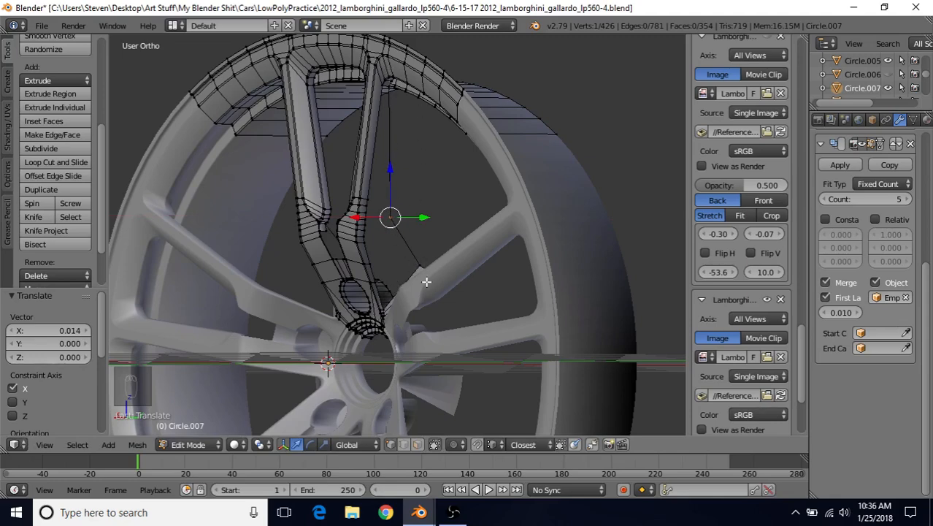
# Step: Merge the six back vertices on the side of the spoke's bend at the last selected one, third from the rim end
pyautogui.scroll(2, 420, 242)
pyautogui.scroll(3, 373, 255)
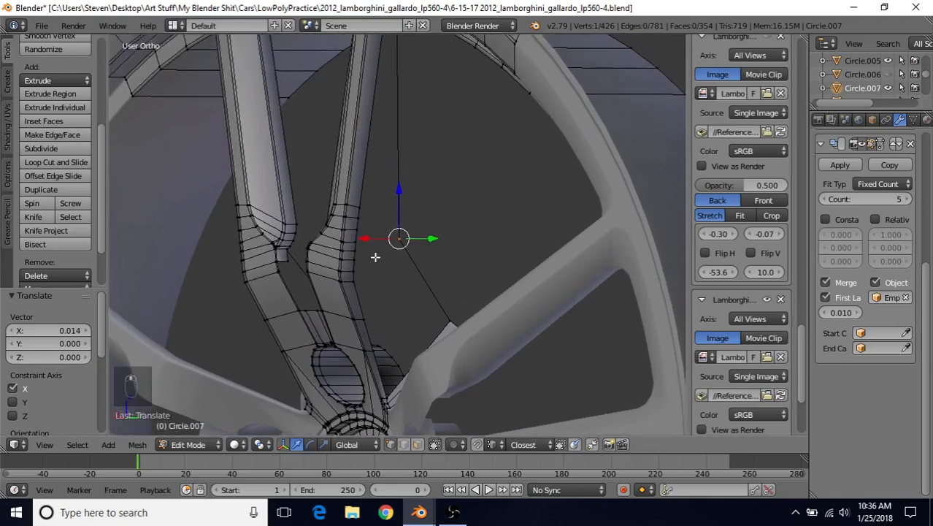
pyautogui.rightClick(318, 295)
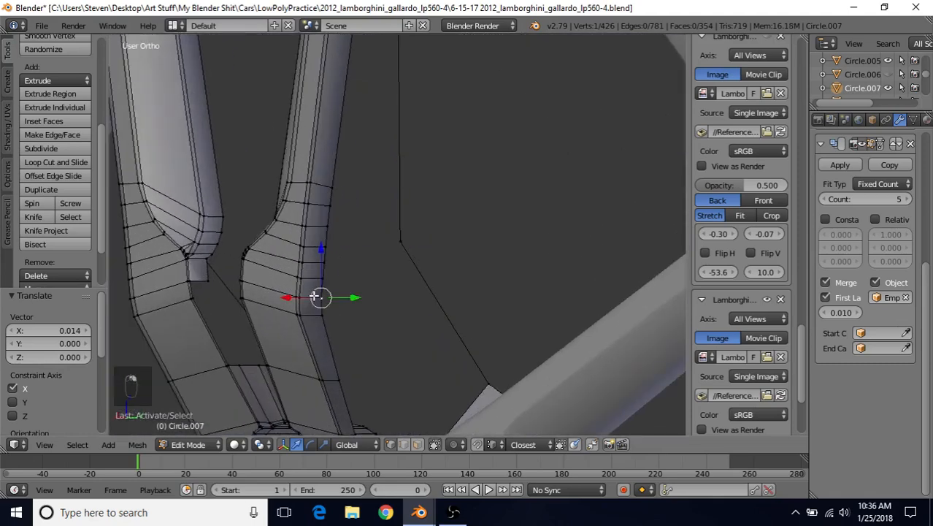
pyautogui.scroll(-3, 356, 219)
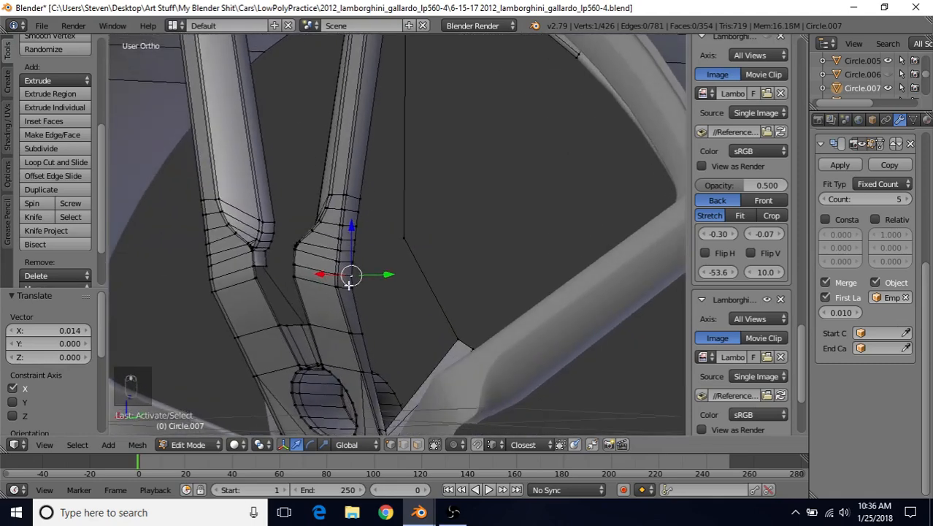
pyautogui.moveTo(370, 180); pyautogui.dragTo(378, 227, button='middle')
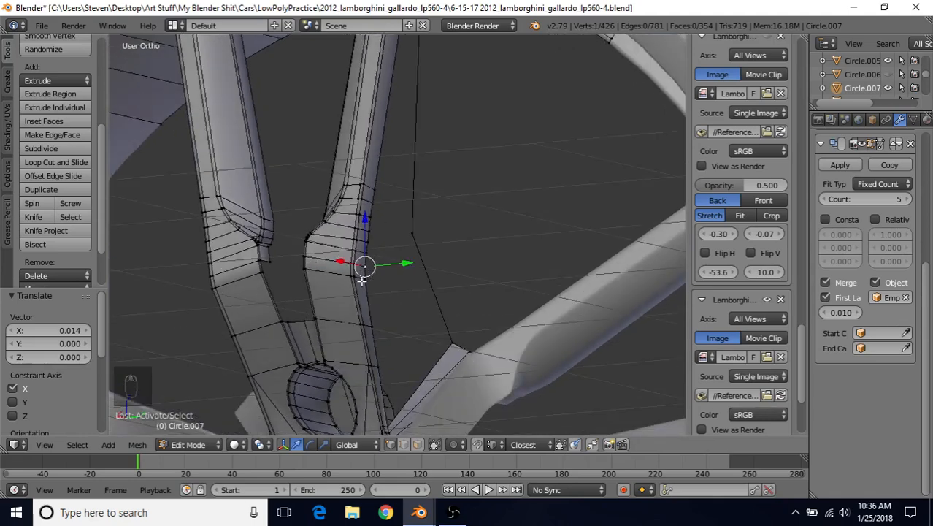
pyautogui.scroll(3, 359, 243)
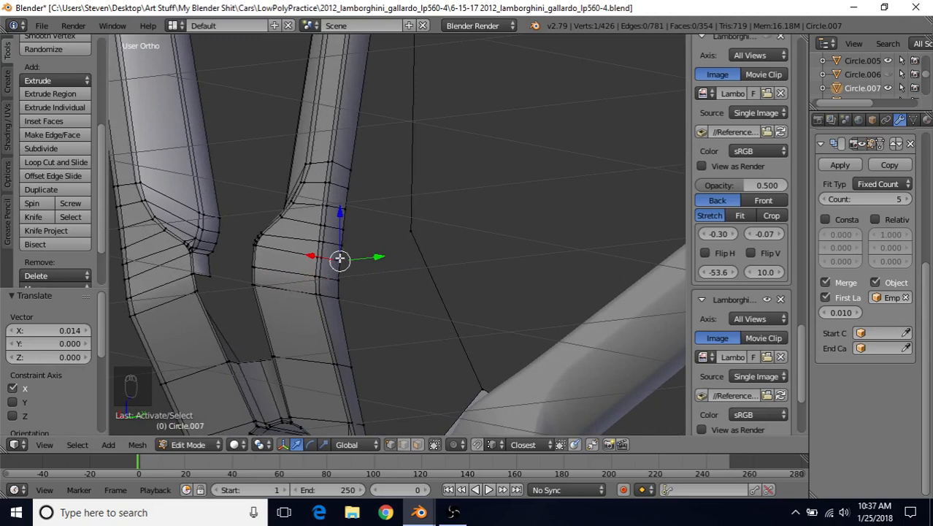
pyautogui.keyDown('ctrl'); pyautogui.rightClick(346, 165); pyautogui.keyUp('ctrl')
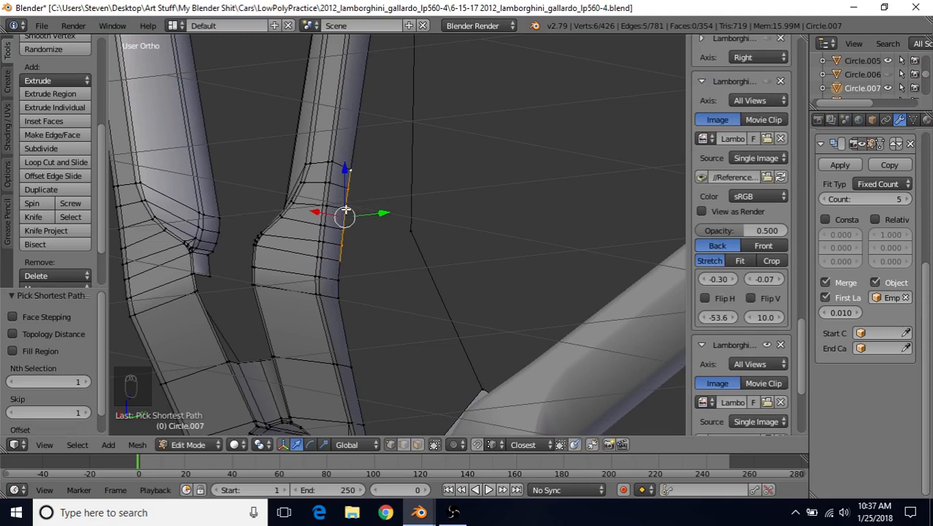
pyautogui.rightClick(345, 211)
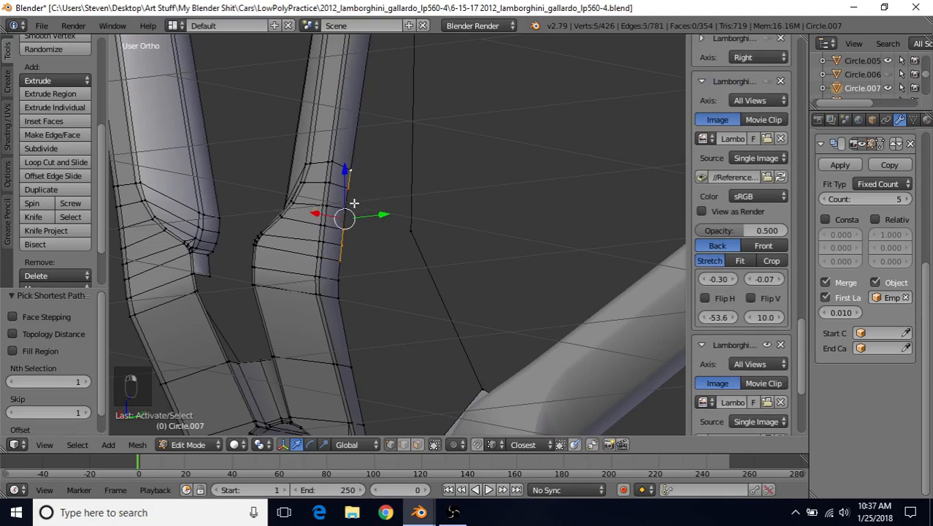
pyautogui.keyDown('shift'); pyautogui.rightClick(347, 209); pyautogui.keyUp('shift')
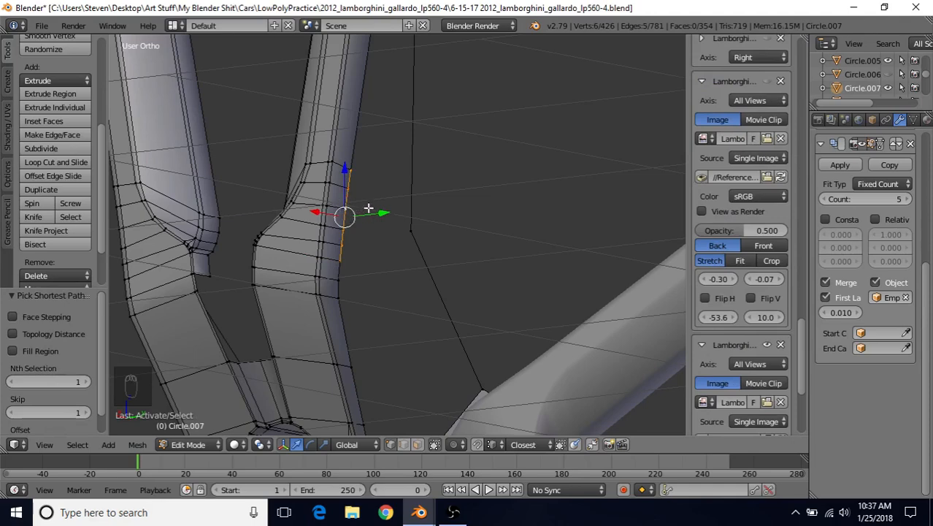
pyautogui.scroll(3, 358, 208)
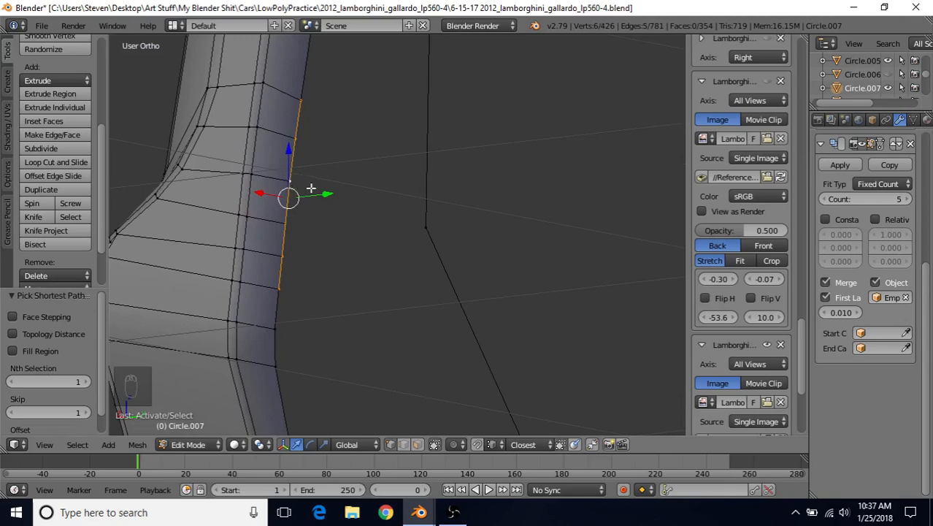
pyautogui.hotkey('alt', 'm')
pyautogui.click(344, 171)
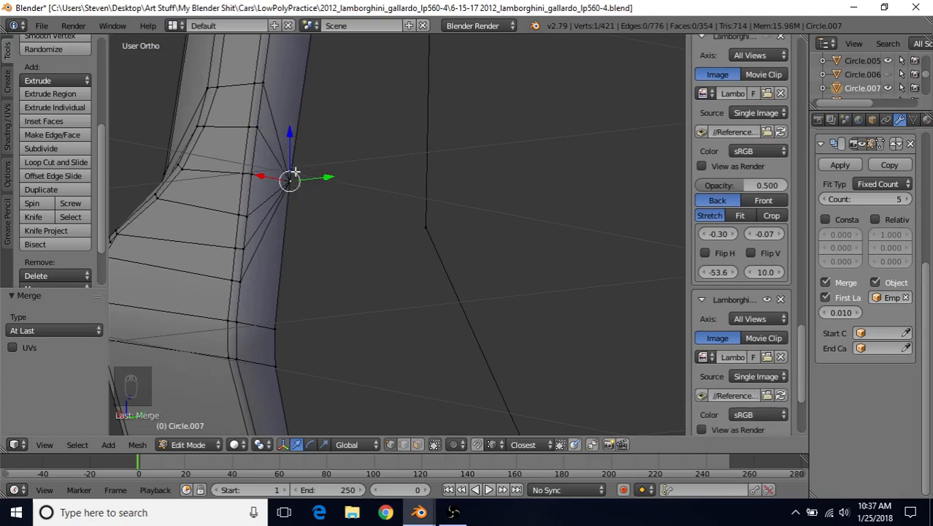
# Step: Merge the six vertices along the outer line of the spoke's front bevel at the last selected one, third from the rim end
pyautogui.rightClick(234, 288)
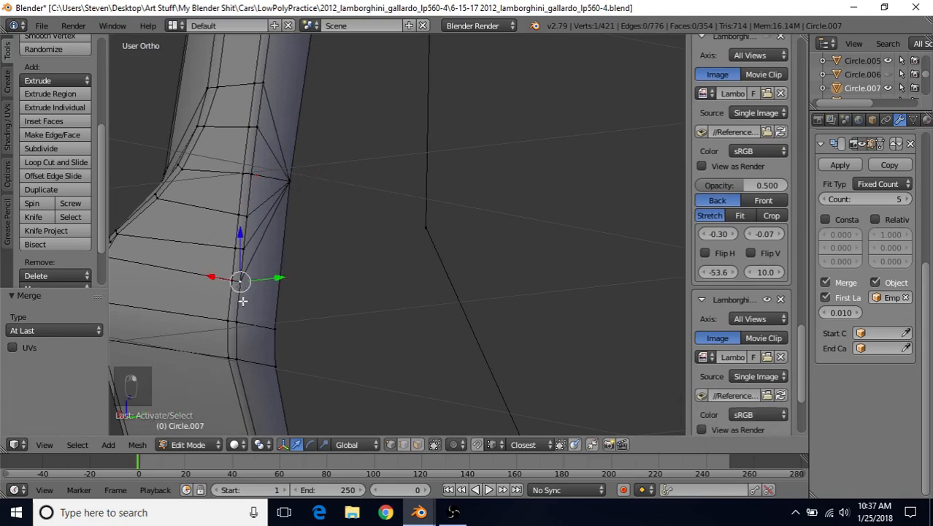
pyautogui.keyDown('ctrl'); pyautogui.rightClick(262, 82); pyautogui.keyUp('ctrl')
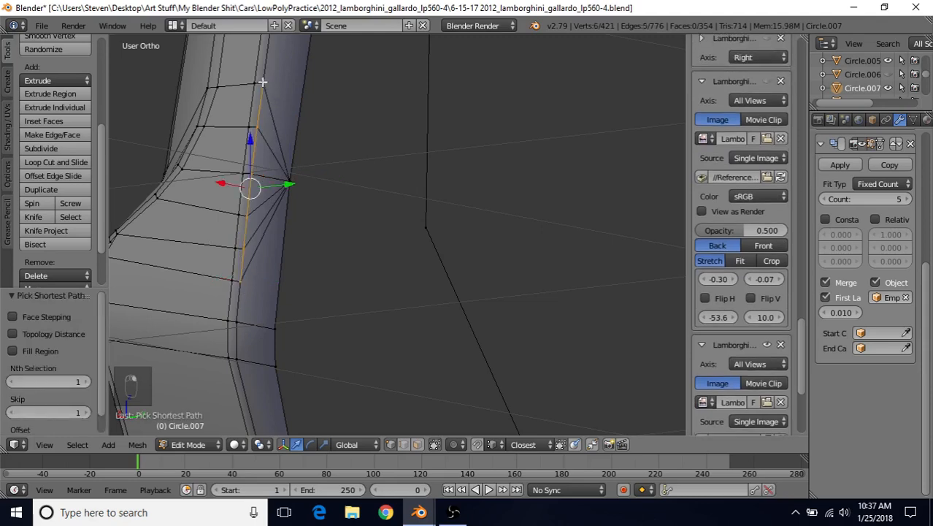
pyautogui.keyDown('shift'); pyautogui.rightClick(256, 176); pyautogui.keyUp('shift')
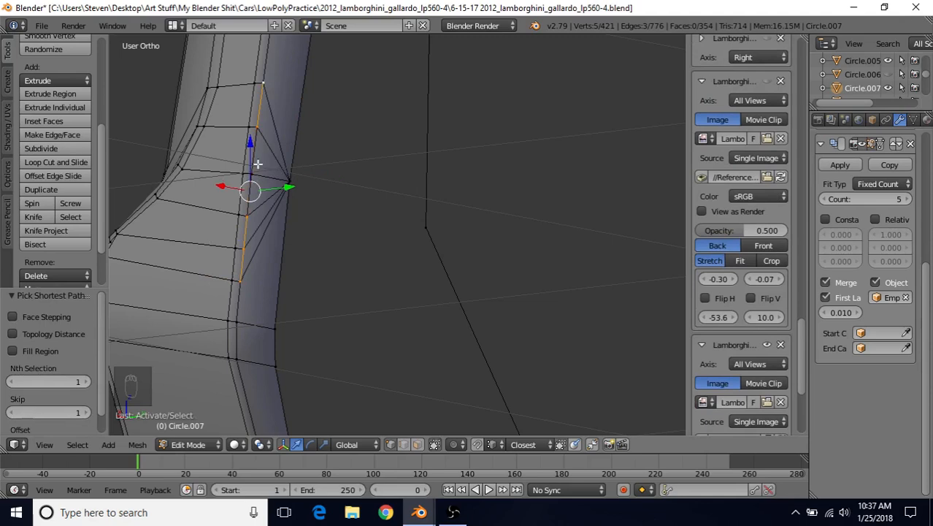
pyautogui.keyDown('shift'); pyautogui.rightClick(258, 172); pyautogui.keyUp('shift')
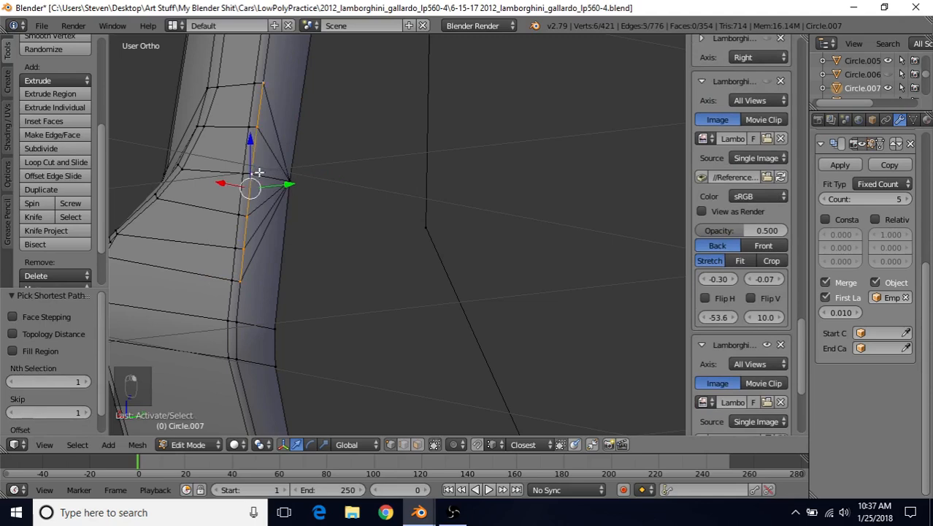
pyautogui.hotkey('alt', 'm')
pyautogui.click(254, 176)
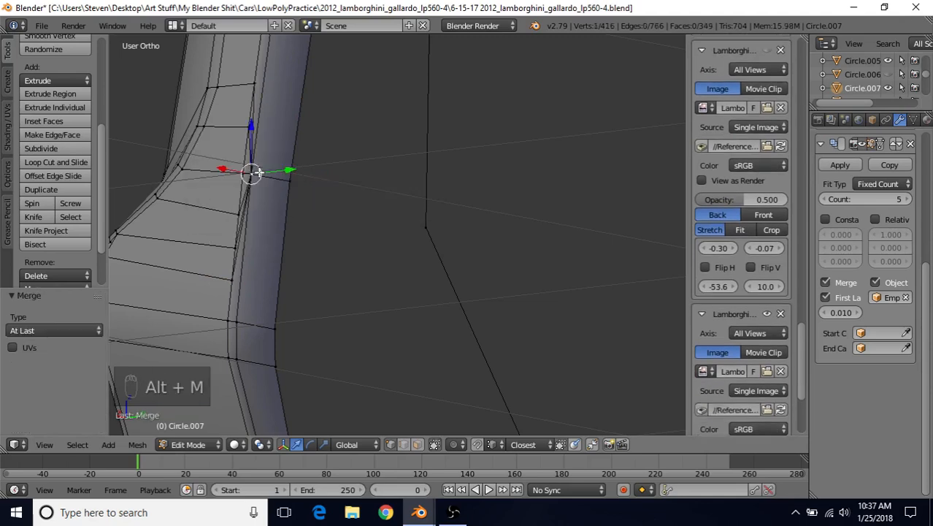
# Step: Merge the six vertices along the inner line of the front bevel at the last selected one, level with the previous merges
pyautogui.rightClick(228, 272)
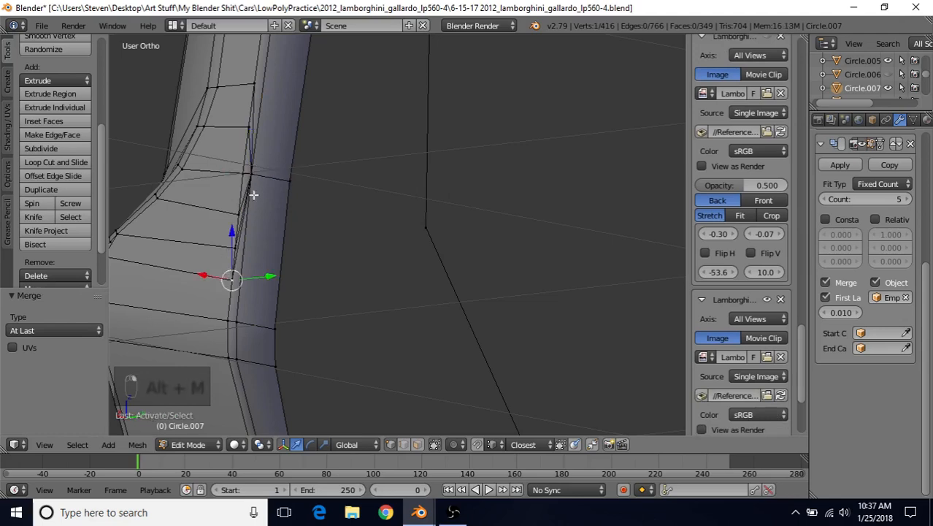
pyautogui.keyDown('ctrl'); pyautogui.rightClick(251, 79); pyautogui.keyUp('ctrl')
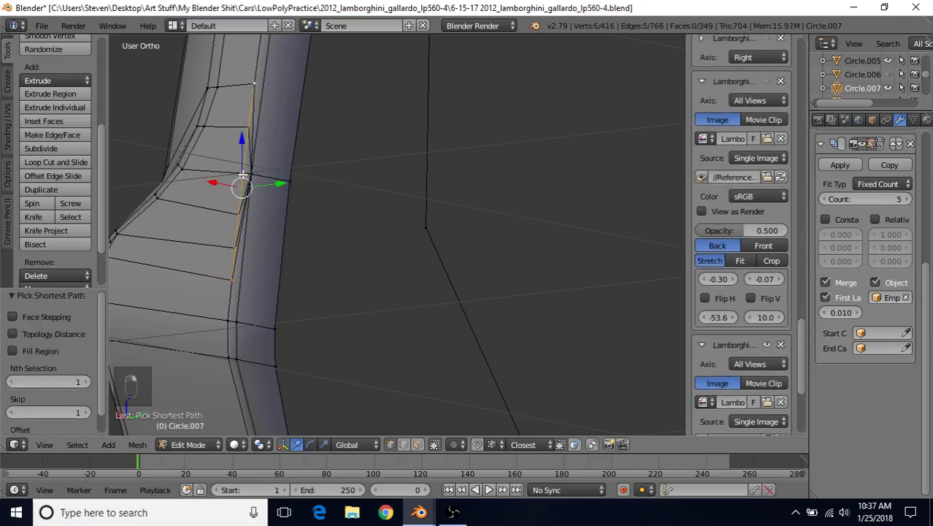
pyautogui.keyDown('shift'); pyautogui.rightClick(242, 176); pyautogui.keyUp('shift')
pyautogui.hotkey('alt', 'm')
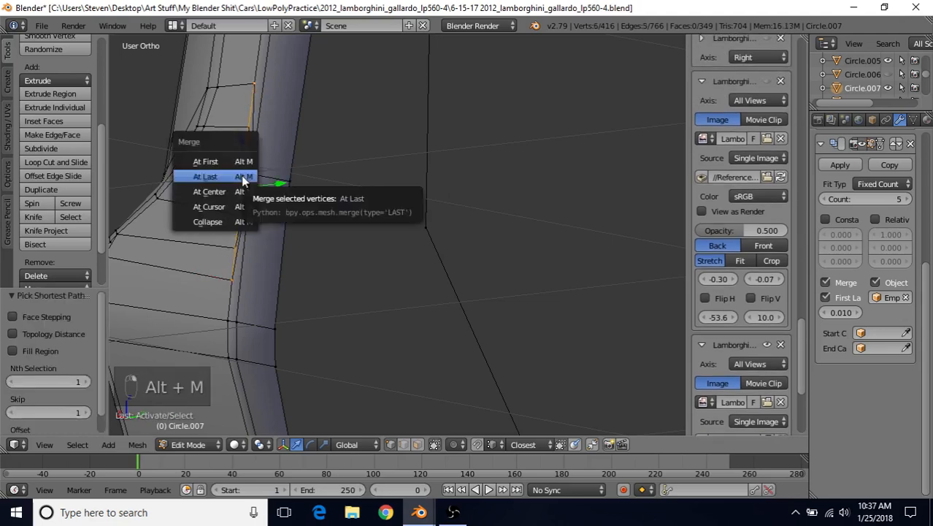
pyautogui.click(243, 181)
pyautogui.scroll(-3, 245, 212)
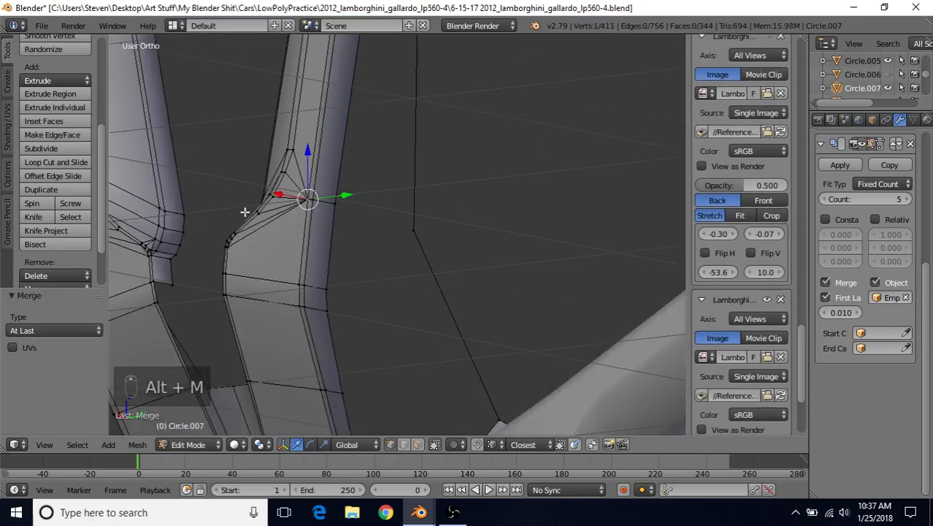
# Step: Check the shading of the spoke's simplified bend in Object Mode and from several angles in Edit Mode
pyautogui.moveTo(306, 231); pyautogui.dragTo(319, 249, button='middle')
pyautogui.press('Tab')
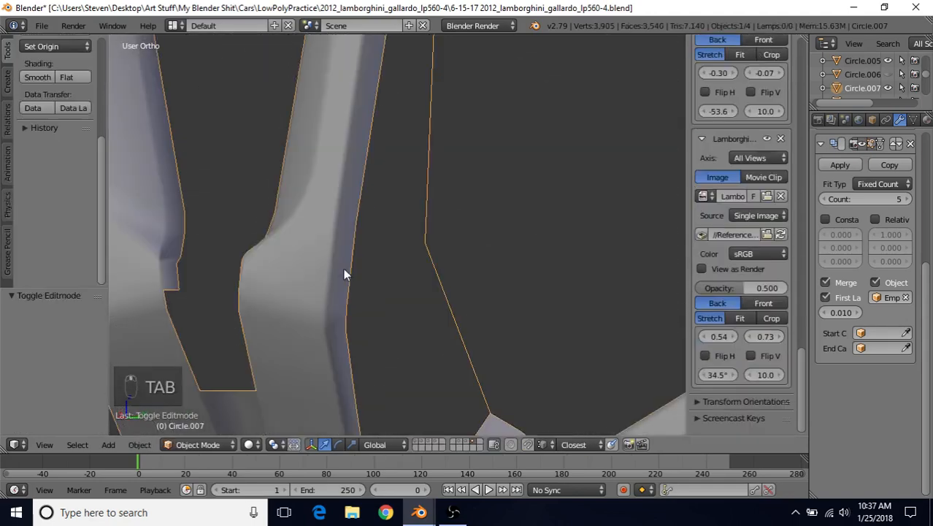
pyautogui.scroll(-3, 345, 270)
pyautogui.moveTo(343, 172); pyautogui.dragTo(410, 168, button='middle')
pyautogui.scroll(-2, 409, 198)
pyautogui.scroll(2, 410, 168)
pyautogui.press('Tab')
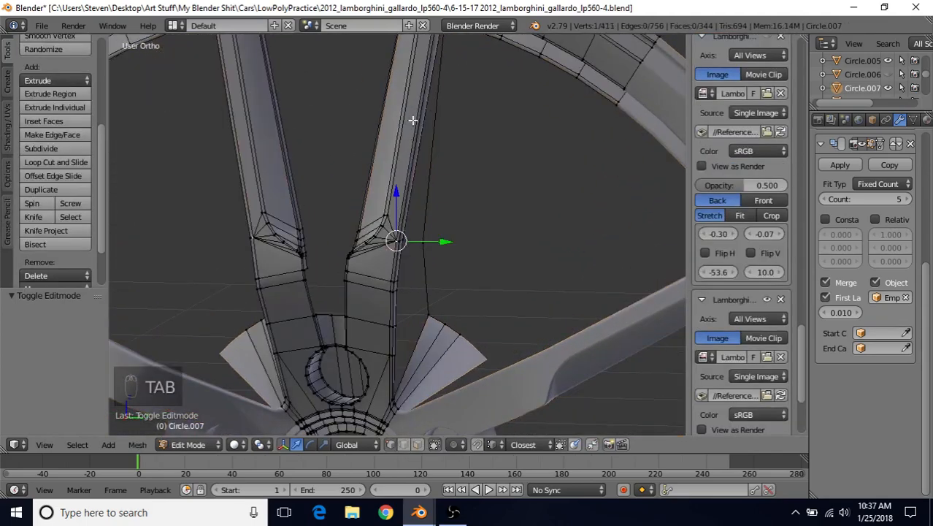
pyautogui.press('Tab')
pyautogui.scroll(4, 395, 251)
pyautogui.press('Tab')
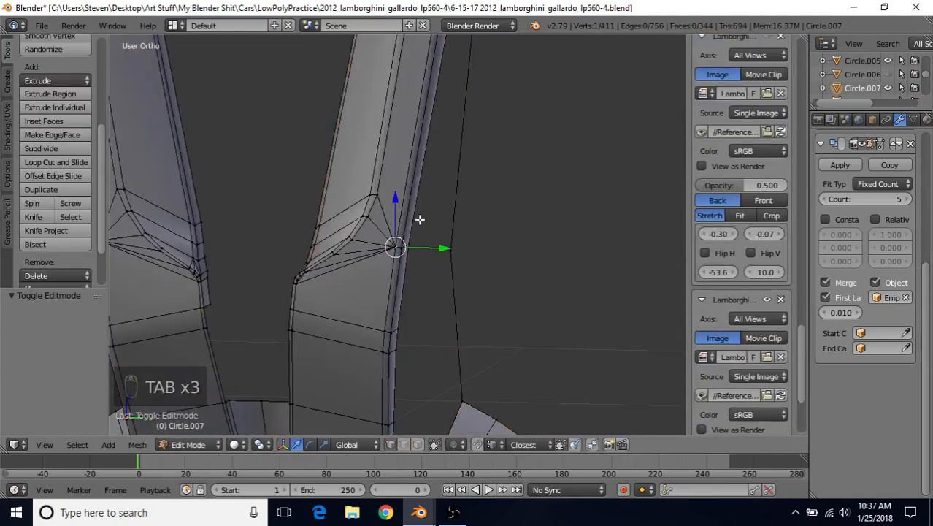
pyautogui.moveTo(420, 219); pyautogui.dragTo(279, 238, button='middle')
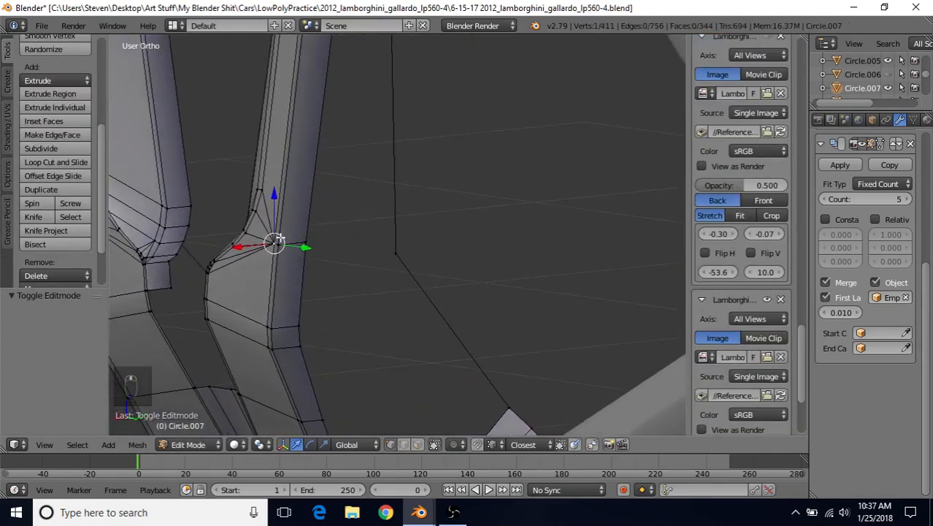
# Step: Raise the bend vertex of the loose guide edge 0.032 along Z
pyautogui.scroll(-5, 317, 266)
pyautogui.moveTo(436, 181)
pyautogui.mouseDown(button='middle')
pyautogui.moveTo(444, 135)
pyautogui.moveTo(454, 155)
pyautogui.moveTo(431, 190)
pyautogui.mouseUp(button='middle')
pyautogui.rightClick(406, 220)
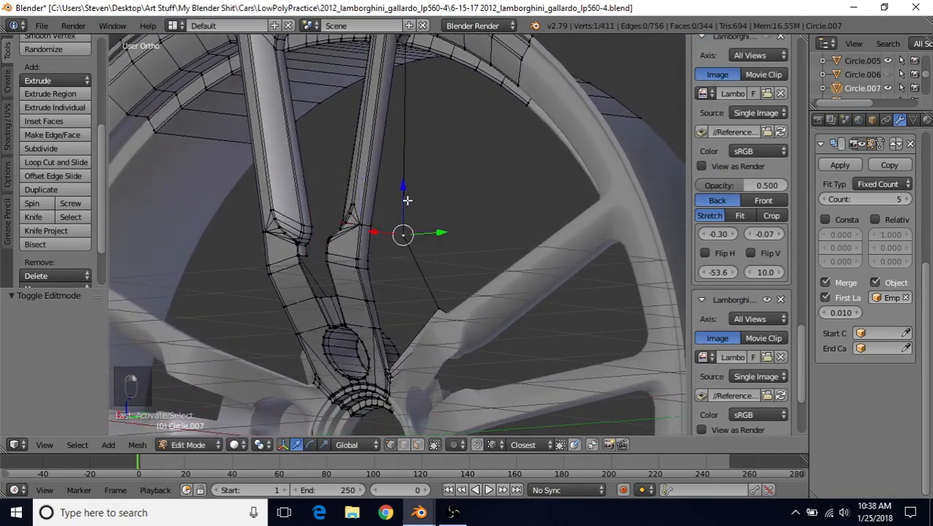
pyautogui.press('g')
pyautogui.press('z')
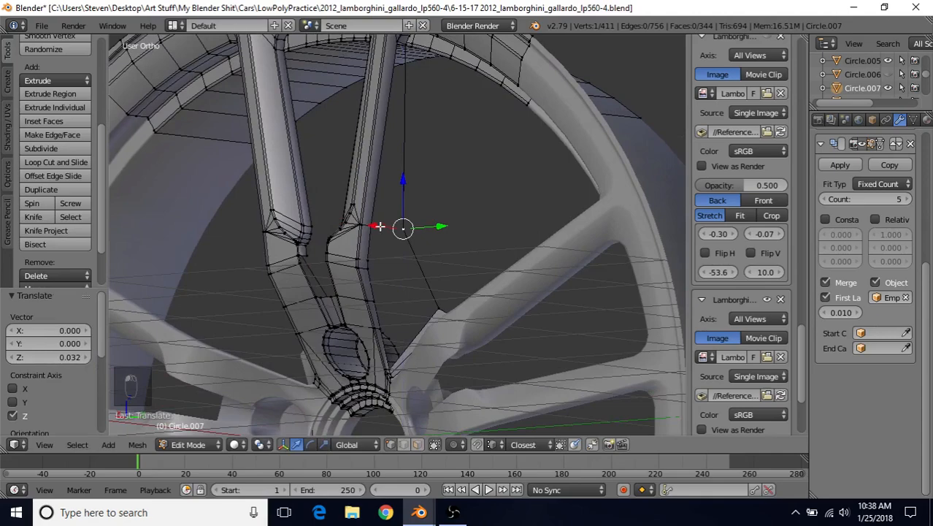
pyautogui.scroll(-4, 411, 143)
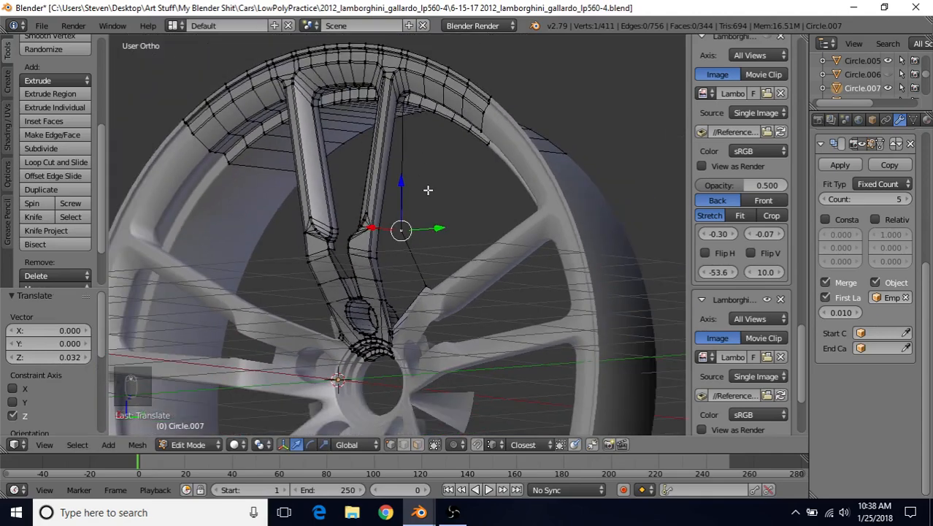
# Step: Fill the face between the spoke's upper side edge and the guide edge, down to the bend vertex
pyautogui.scroll(5, 425, 162)
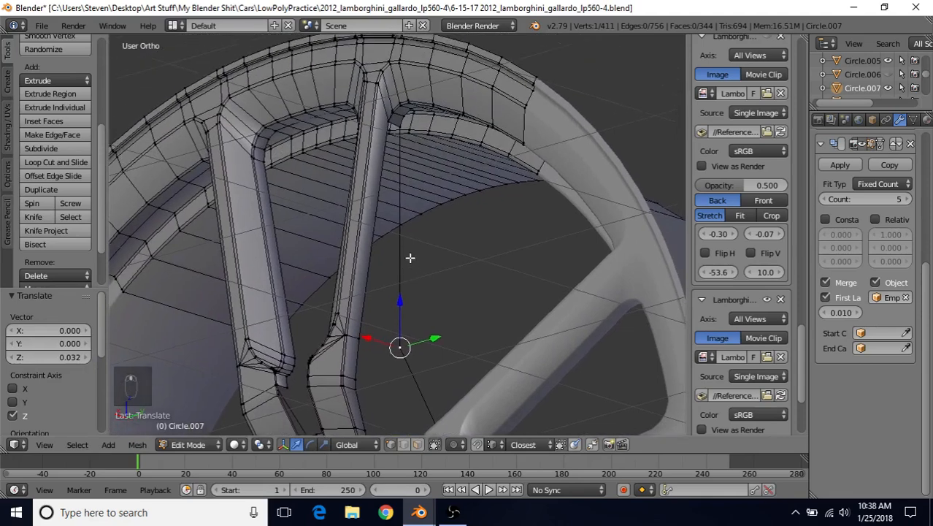
pyautogui.scroll(1, 409, 258)
pyautogui.rightClick(414, 140)
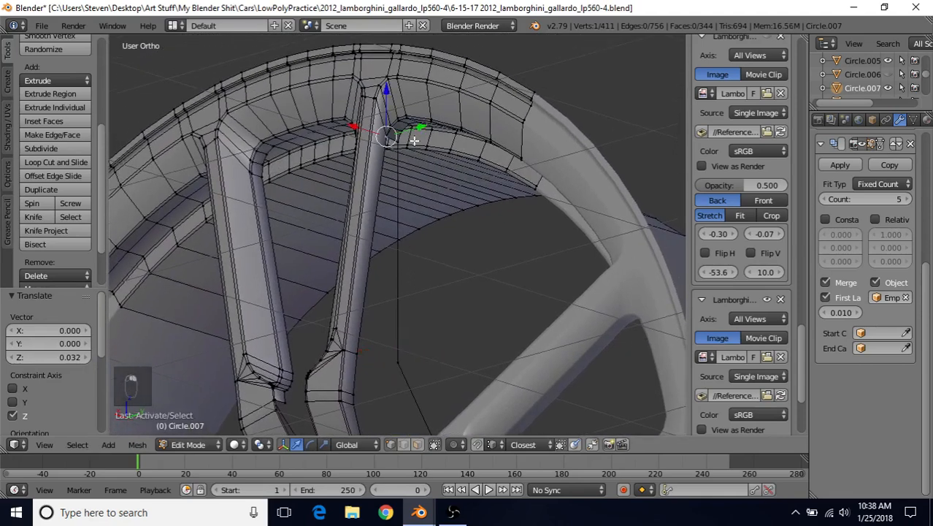
pyautogui.keyDown('shift'); pyautogui.rightClick(399, 143); pyautogui.keyUp('shift')
pyautogui.press('f')
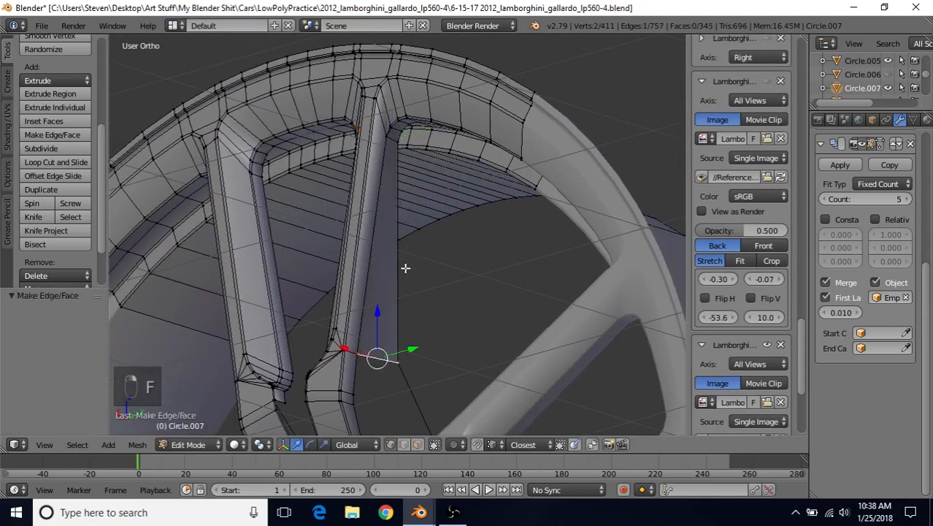
# Step: Divide the lower segment of the guide edge, from bend to hub, with a four-cut loop cut
pyautogui.scroll(-2, 398, 366)
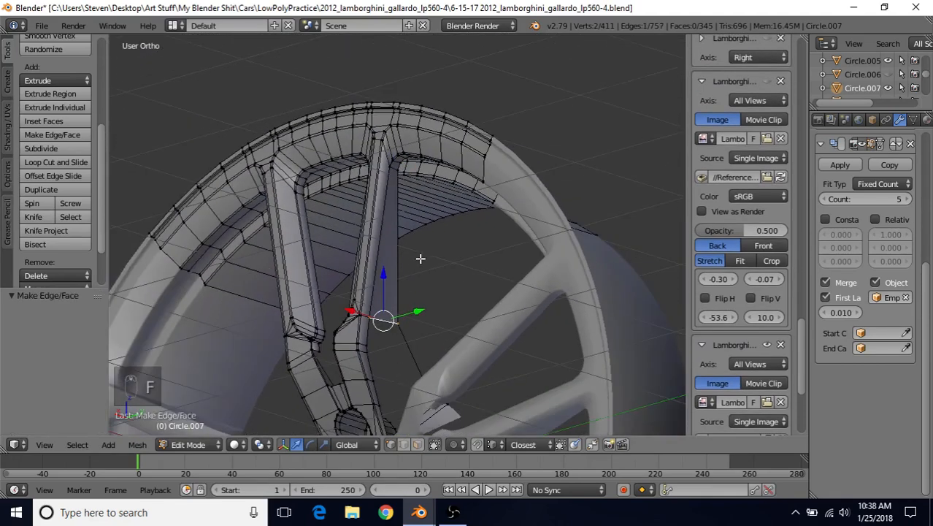
pyautogui.moveTo(420, 259); pyautogui.dragTo(435, 295, button='middle')
pyautogui.keyDown('shift'); pyautogui.moveTo(404, 366); pyautogui.dragTo(414, 234, button='middle'); pyautogui.keyUp('shift')
pyautogui.scroll(2, 413, 234)
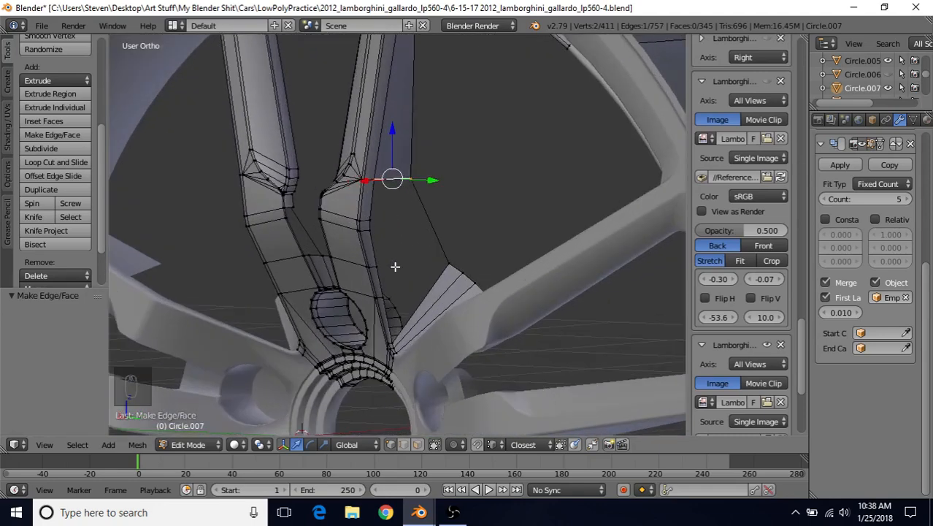
pyautogui.moveTo(396, 267); pyautogui.dragTo(371, 210, button='middle')
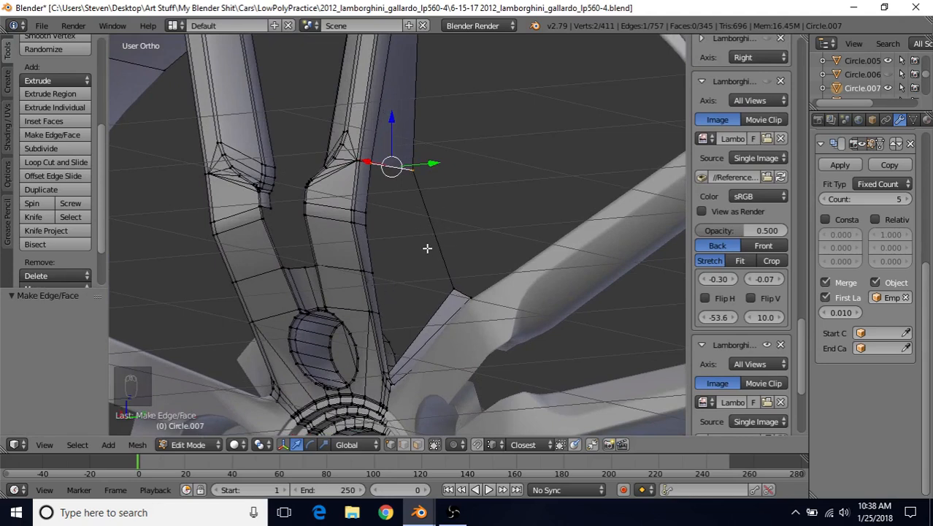
pyautogui.hotkey('ctrl', 'r')
pyautogui.scroll(1, 428, 233)
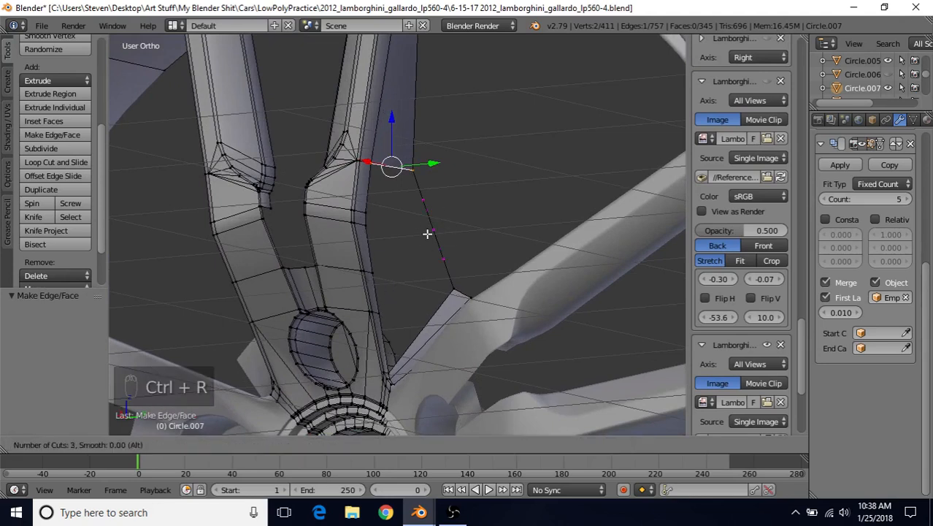
pyautogui.click(417, 235)
pyautogui.rightClick(418, 233)
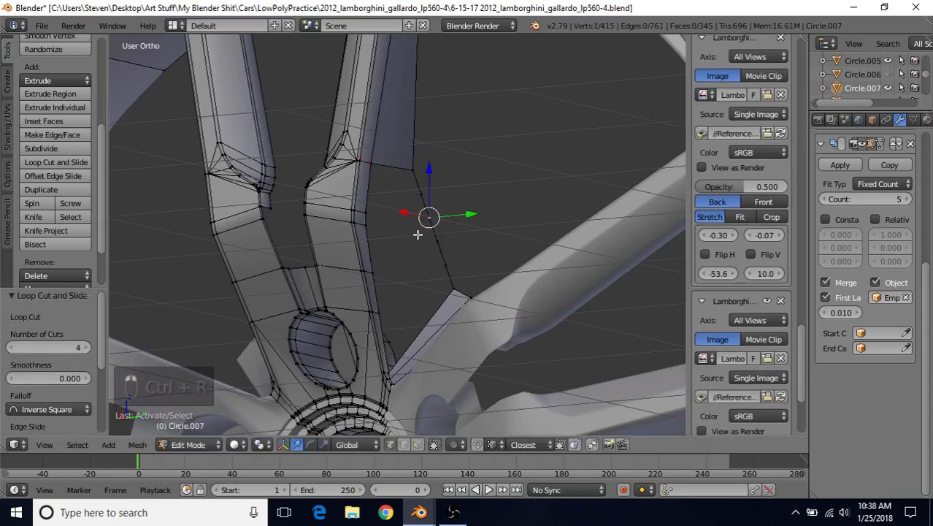
# Step: Fill five side faces between the spoke's edge and the divided guide edge, from the bend down to the hub
pyautogui.rightClick(415, 221)
pyautogui.rightClick(412, 169)
pyautogui.keyDown('shift'); pyautogui.rightClick(366, 161); pyautogui.keyUp('shift')
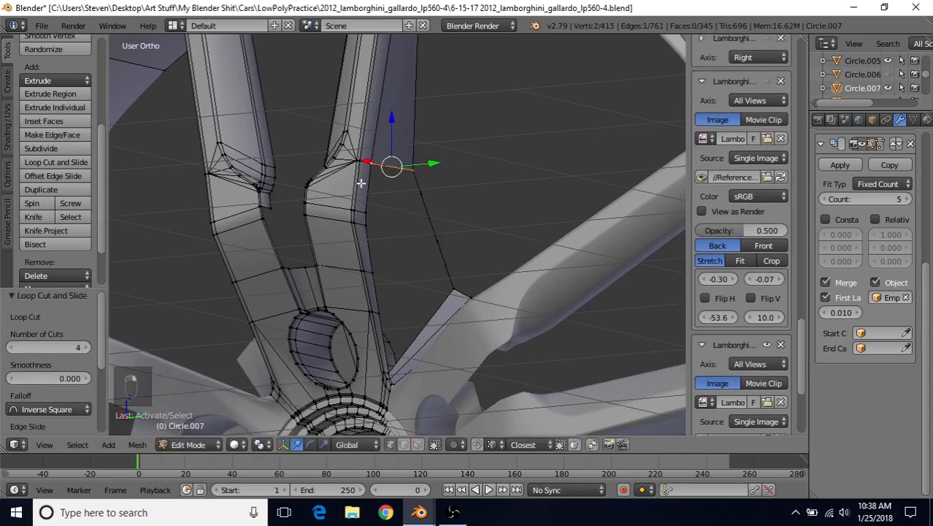
pyautogui.press('f')
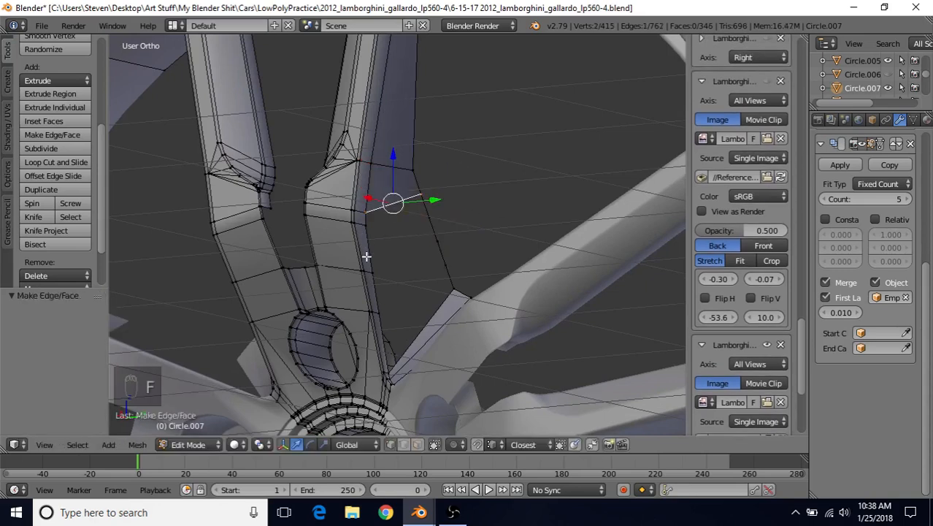
pyautogui.press('f')
pyautogui.press('f')
pyautogui.press('f')
pyautogui.press('f')
pyautogui.press('f')
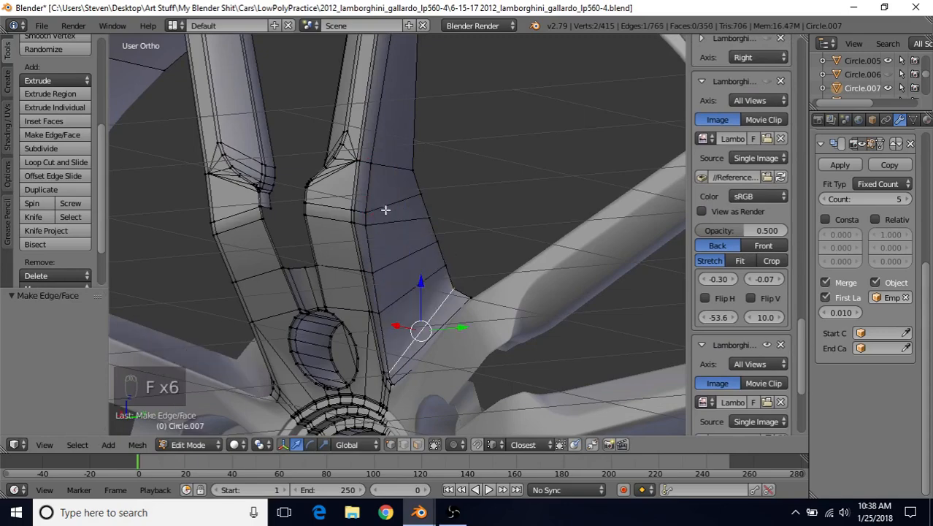
# Step: Check the shading of the spoke's new side faces in Object Mode from several angles
pyautogui.scroll(-5, 445, 301)
pyautogui.press('Tab')
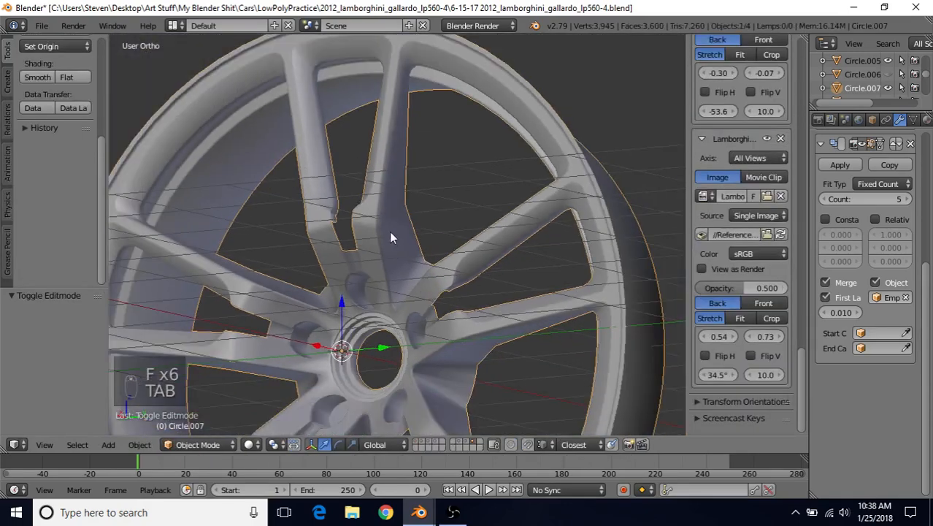
pyautogui.moveTo(389, 232); pyautogui.dragTo(400, 106, button='middle')
pyautogui.moveTo(386, 245); pyautogui.dragTo(387, 222, button='middle')
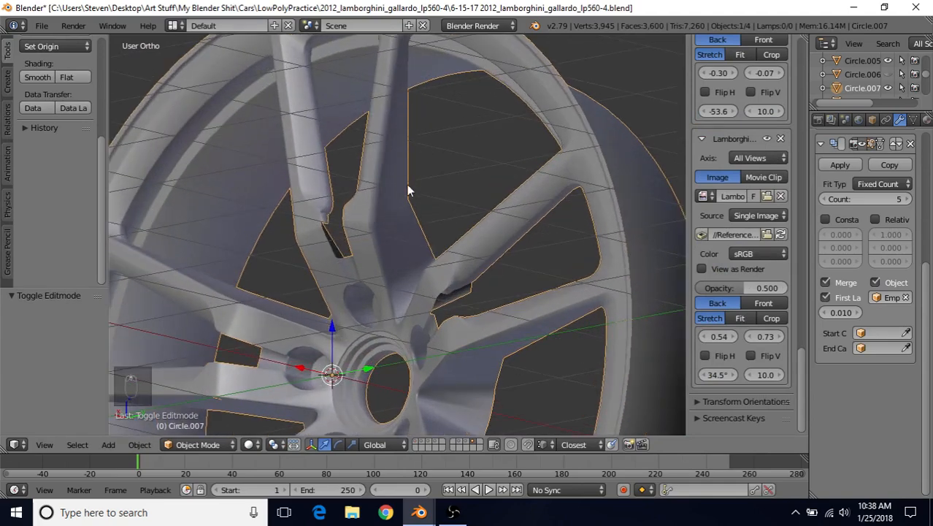
pyautogui.press('Tab')
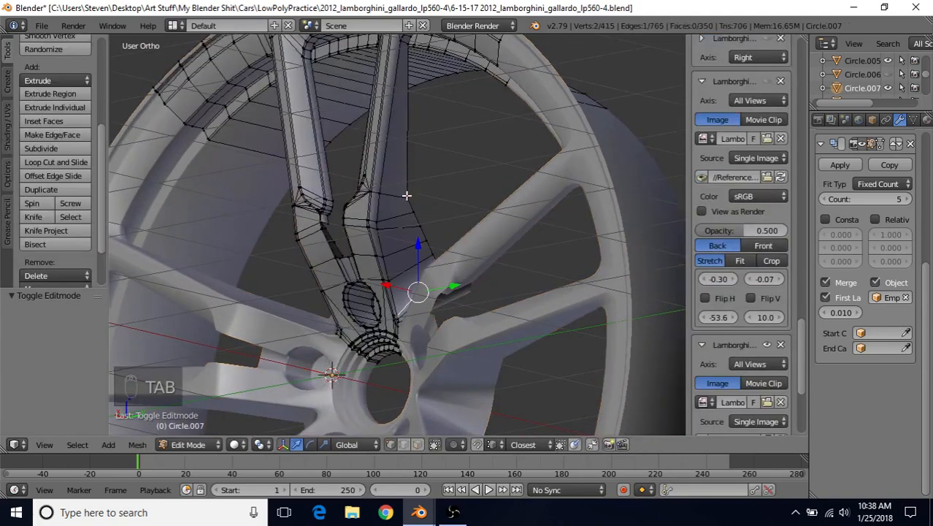
pyautogui.press('Tab')
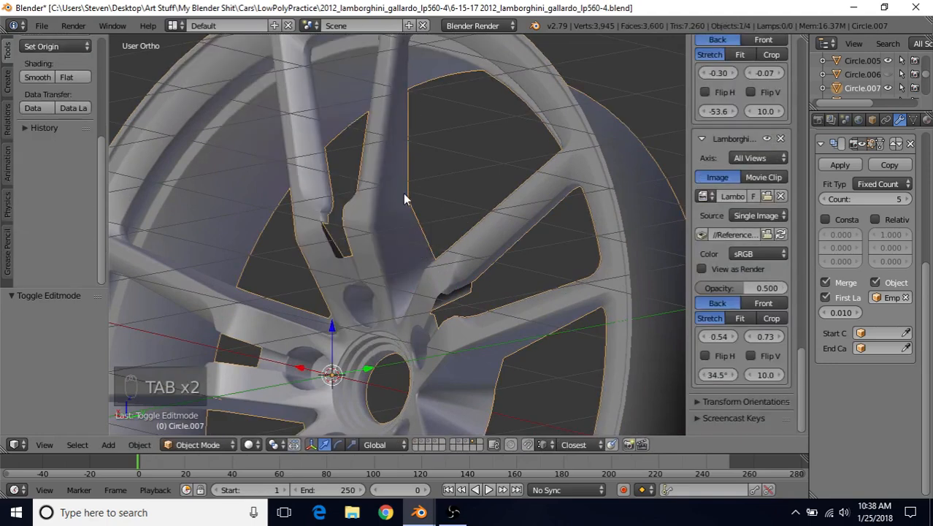
pyautogui.press('Tab')
# Step: Move the guide edge's bend vertex -0.038 along X, raise it 0.142 along Z and readjust its X position
pyautogui.scroll(2, 408, 166)
pyautogui.keyDown('shift'); pyautogui.moveTo(409, 167); pyautogui.dragTo(389, 208, button='middle'); pyautogui.keyUp('shift')
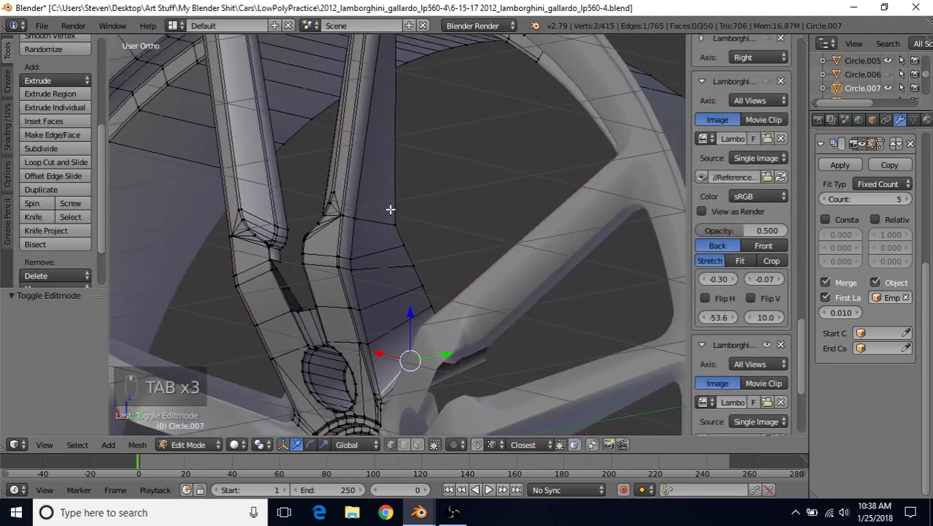
pyautogui.rightClick(394, 218)
pyautogui.press('g')
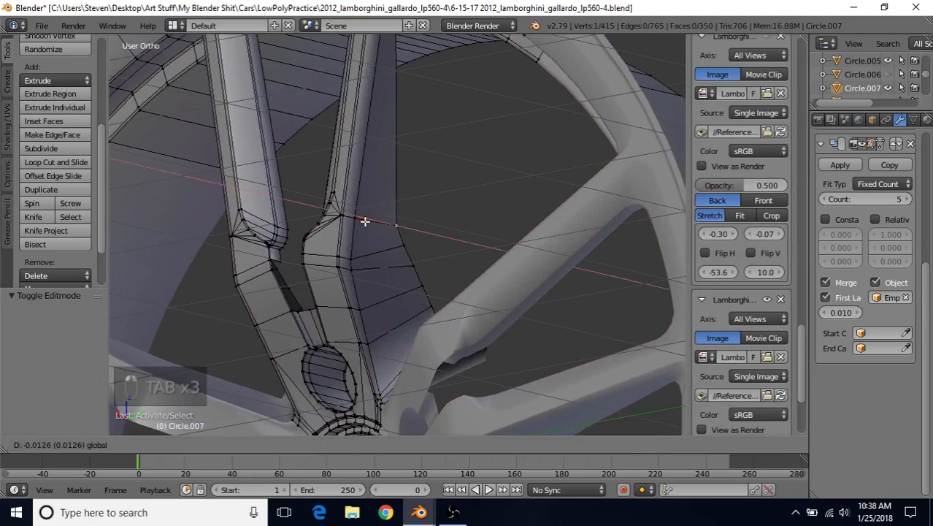
pyautogui.press('x')
pyautogui.click(372, 223)
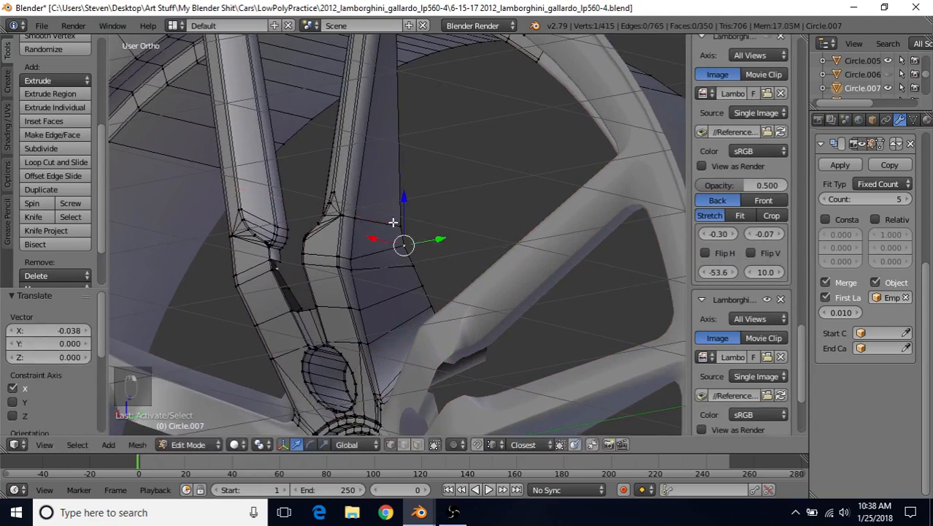
pyautogui.press('g')
pyautogui.press('z')
pyautogui.click(376, 185)
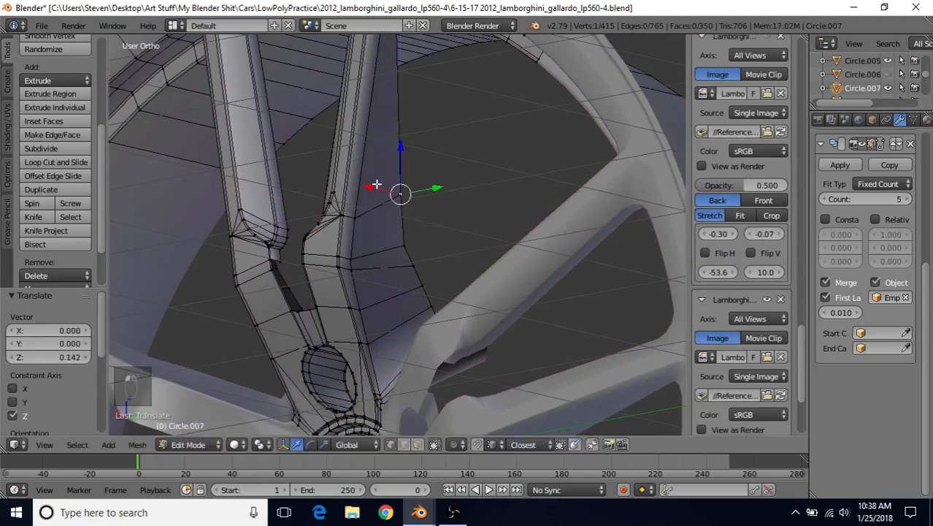
pyautogui.moveTo(369, 189); pyautogui.dragTo(405, 185)
# Step: Shift the first vertex below the bend 0.064 along Z and 0.027 along X, and adjust the next one along X
pyautogui.rightClick(398, 240)
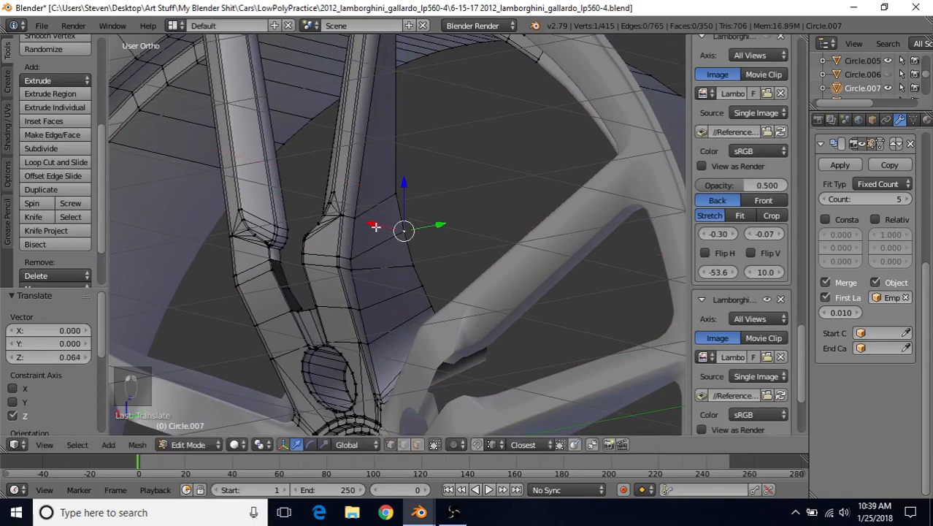
pyautogui.moveTo(372, 220); pyautogui.dragTo(358, 235, button='middle')
pyautogui.moveTo(369, 226); pyautogui.dragTo(364, 222)
pyautogui.rightClick(430, 260)
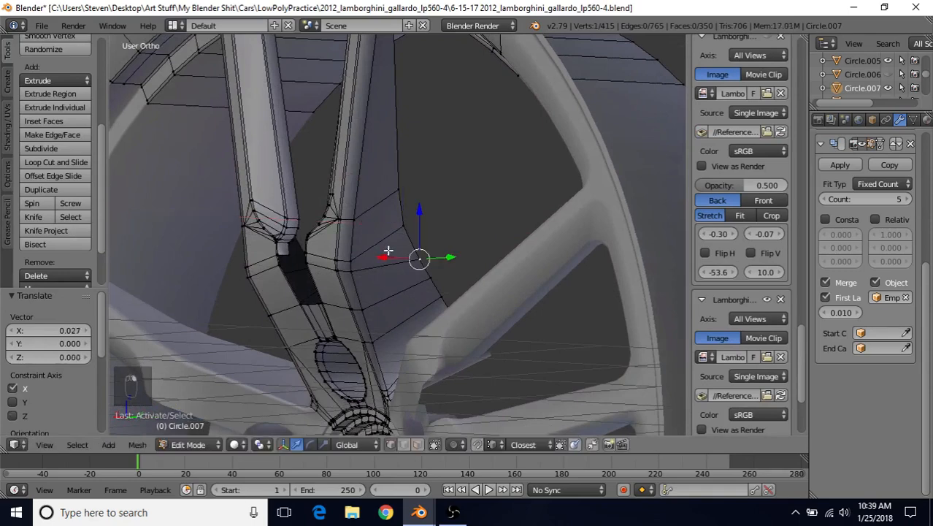
pyautogui.moveTo(386, 256); pyautogui.dragTo(392, 276)
# Step: Adjust the third vertex below the guide edge's bend along X to smooth the curve toward the hub
pyautogui.rightClick(428, 276)
pyautogui.press('Tab')
pyautogui.scroll(-3, 392, 276)
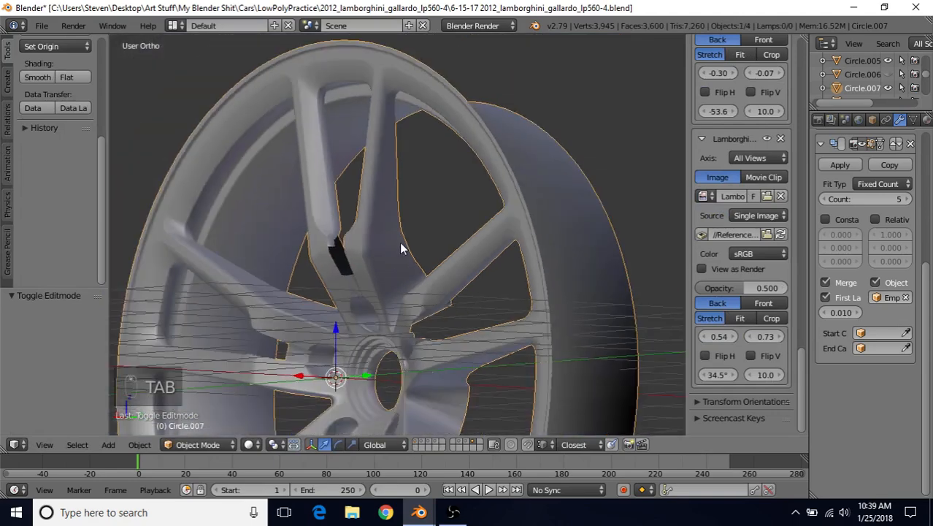
pyautogui.moveTo(399, 241); pyautogui.dragTo(420, 259, button='middle')
pyautogui.press('Tab')
pyautogui.scroll(3, 420, 265)
pyautogui.rightClick(411, 281)
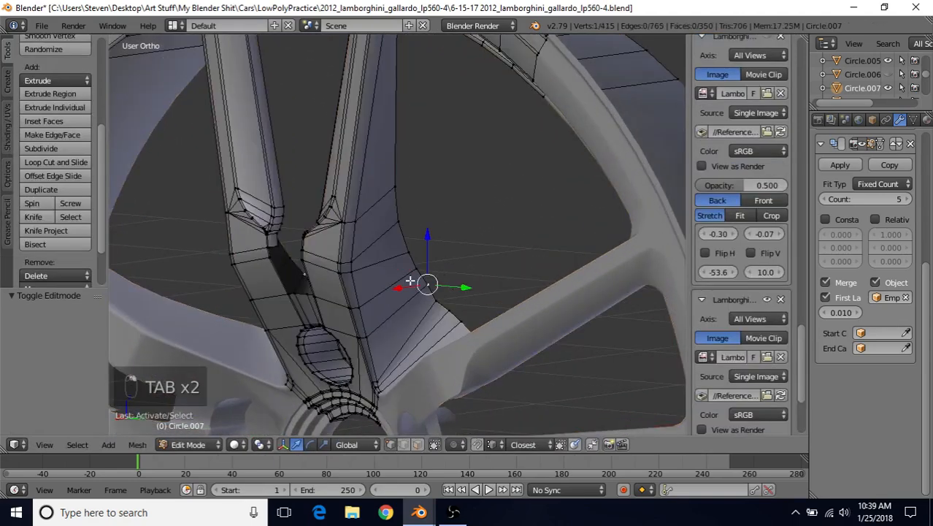
pyautogui.moveTo(397, 288); pyautogui.dragTo(393, 289)
# Step: Check the spoke's curved back edge in Object Mode and fine-tune the vertex just below the bend along X
pyautogui.press('Tab')
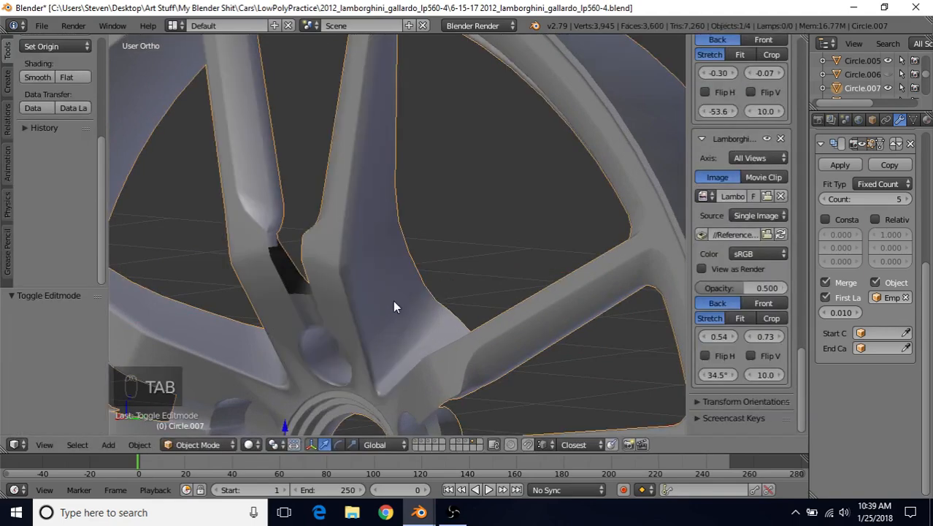
pyautogui.scroll(-2, 393, 300)
pyautogui.moveTo(393, 300); pyautogui.dragTo(364, 214, button='middle')
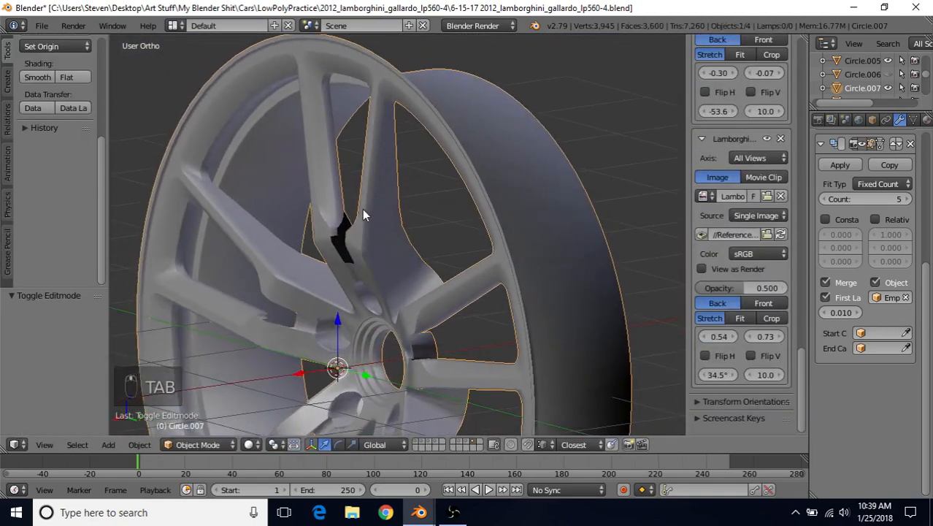
pyautogui.scroll(3, 365, 212)
pyautogui.press('Tab')
pyautogui.rightClick(400, 222)
pyautogui.moveTo(362, 225); pyautogui.dragTo(363, 223)
# Step: Inspect the reshaped spokes across the whole wheel from several angles in Object Mode and save the file
pyautogui.press('Tab')
pyautogui.scroll(-3, 363, 222)
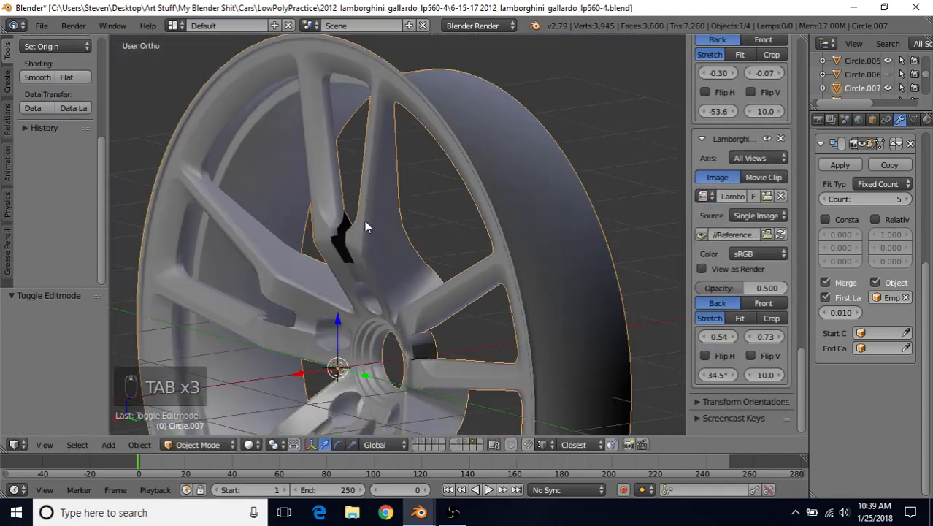
pyautogui.moveTo(396, 186); pyautogui.dragTo(397, 150, button='middle')
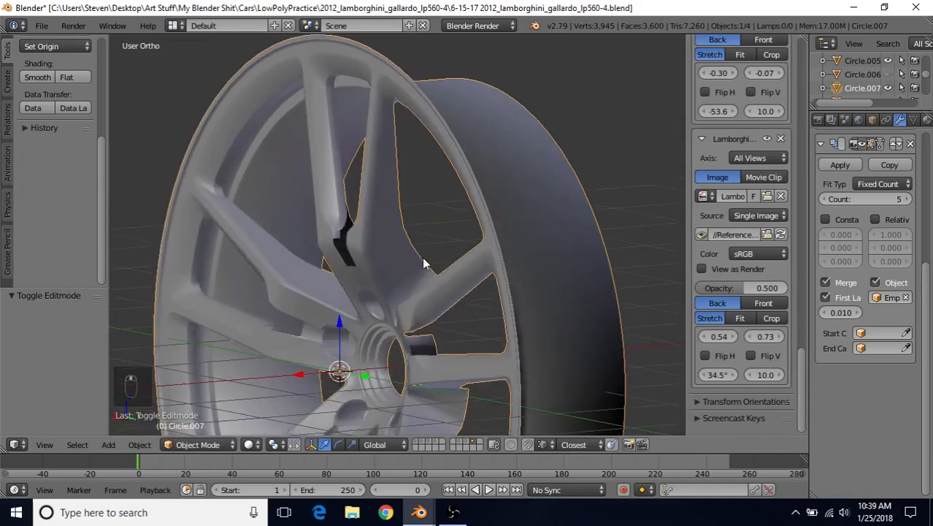
pyautogui.moveTo(381, 229); pyautogui.dragTo(392, 194, button='middle')
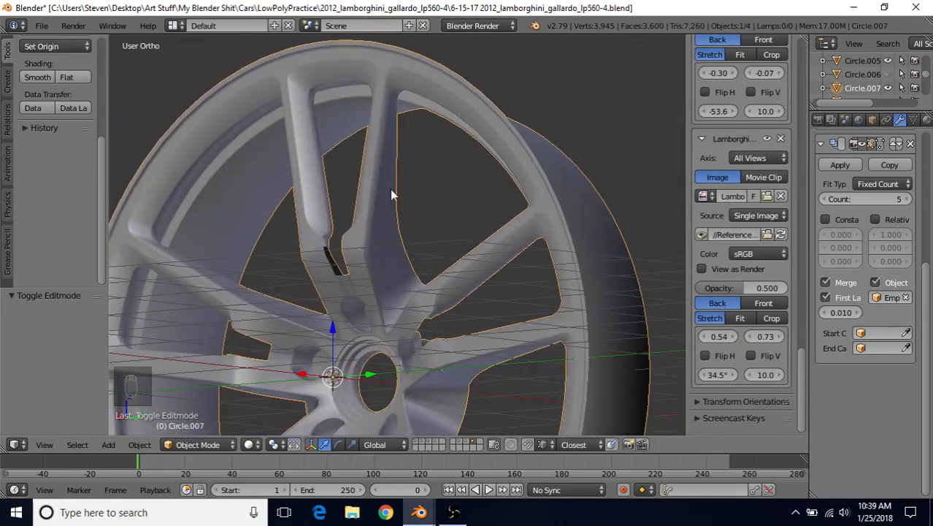
pyautogui.moveTo(396, 303); pyautogui.dragTo(339, 244, button='middle')
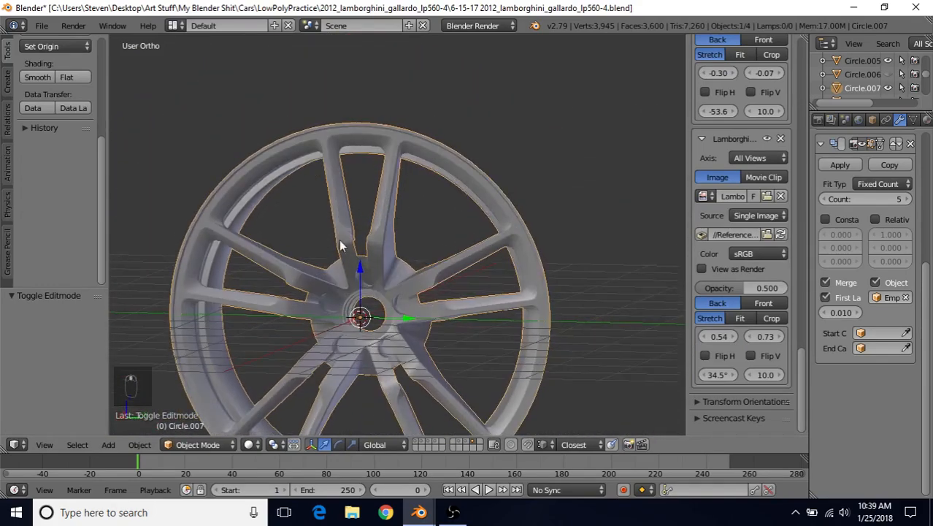
pyautogui.moveTo(399, 236); pyautogui.dragTo(457, 194, button='middle')
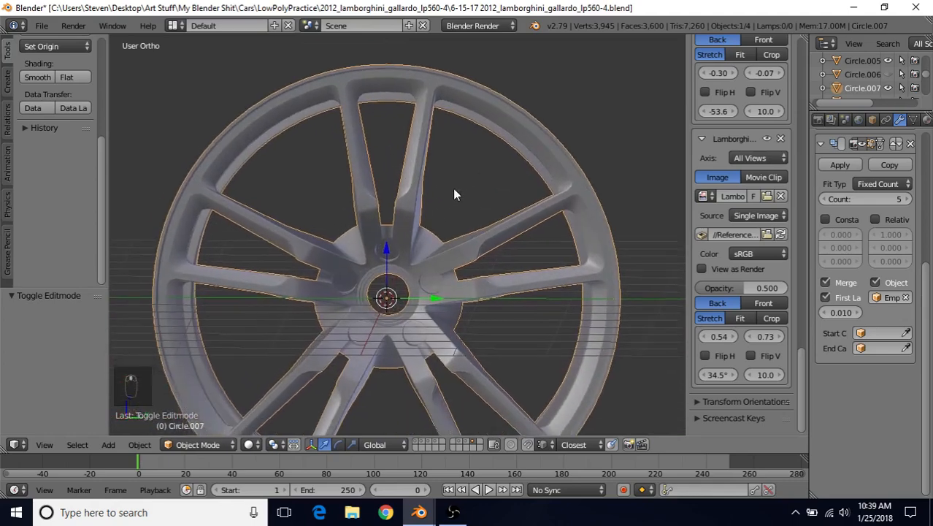
pyautogui.scroll(5, 411, 224)
pyautogui.scroll(-2, 431, 212)
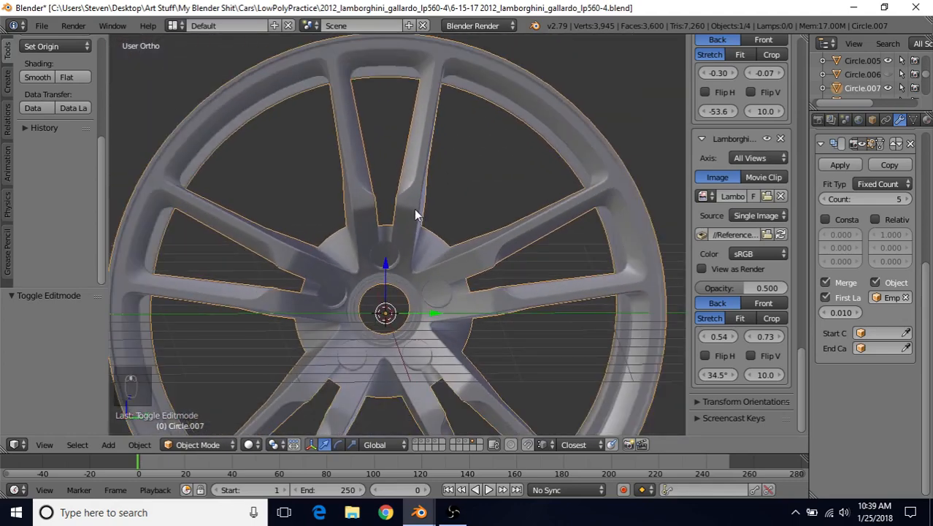
pyautogui.click(41, 25)
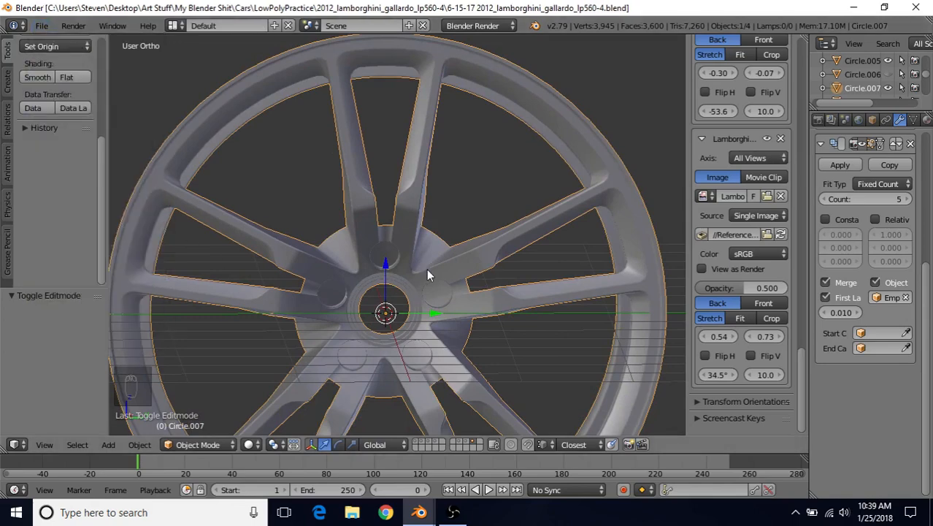
# Step: Extrude the open top edges of the hub face between the paired spokes and shift them -0.272 along X
pyautogui.scroll(2, 422, 277)
pyautogui.press('Tab')
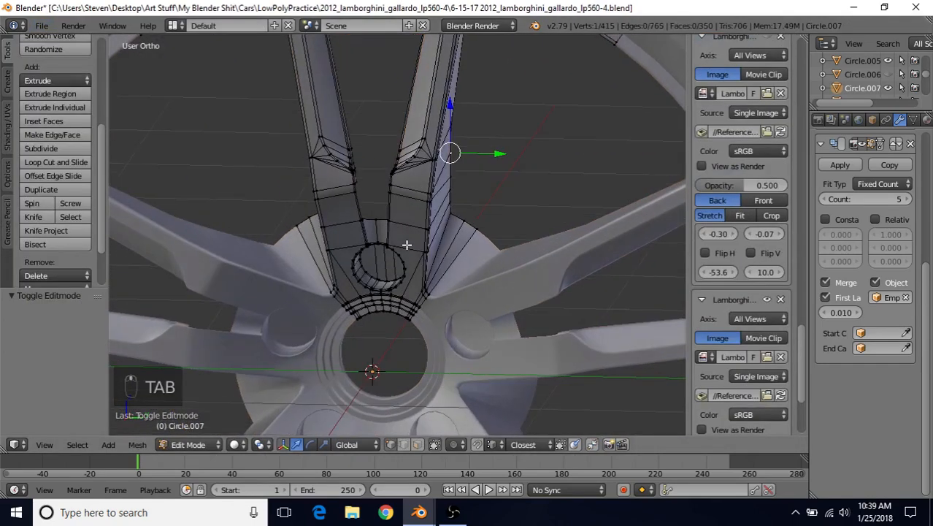
pyautogui.rightClick(371, 219)
pyautogui.keyDown('shift'); pyautogui.moveTo(382, 238); pyautogui.dragTo(416, 176, button='middle'); pyautogui.keyUp('shift')
pyautogui.scroll(3, 387, 262)
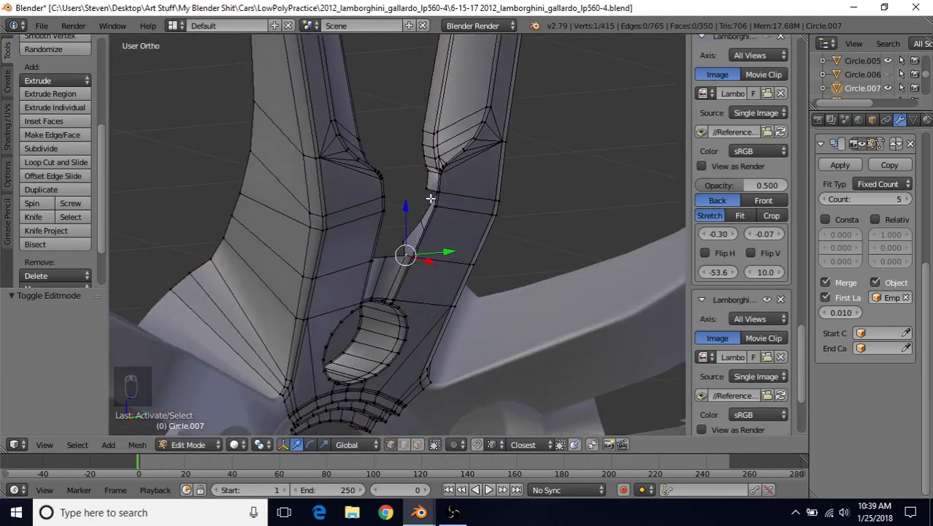
pyautogui.moveTo(430, 223); pyautogui.dragTo(341, 240, button='middle')
pyautogui.scroll(4, 352, 254)
pyautogui.rightClick(268, 273)
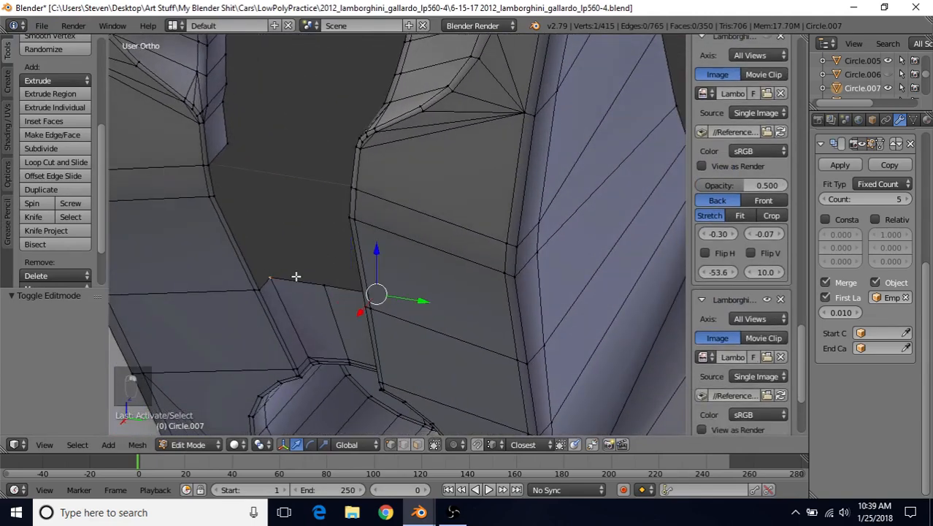
pyautogui.keyDown('shift'); pyautogui.rightClick(320, 284); pyautogui.keyUp('shift')
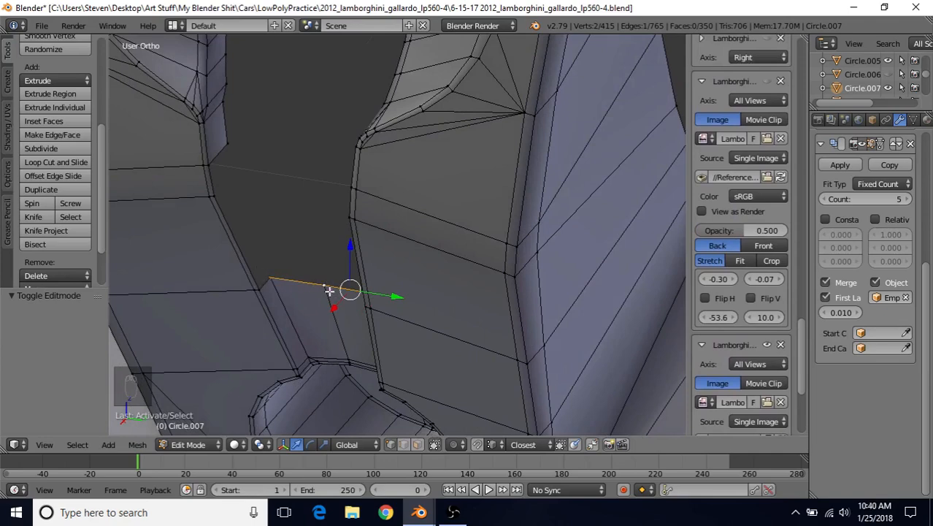
pyautogui.moveTo(330, 290); pyautogui.dragTo(330, 192, button='middle')
pyautogui.moveTo(327, 264)
pyautogui.mouseDown(button='middle')
pyautogui.moveTo(410, 217)
pyautogui.moveTo(337, 275)
pyautogui.mouseUp(button='middle')
pyautogui.press('e')
pyautogui.rightClick(369, 151)
pyautogui.moveTo(342, 291); pyautogui.dragTo(407, 222)
pyautogui.scroll(-3, 400, 236)
pyautogui.moveTo(418, 207); pyautogui.dragTo(450, 179, button='middle')
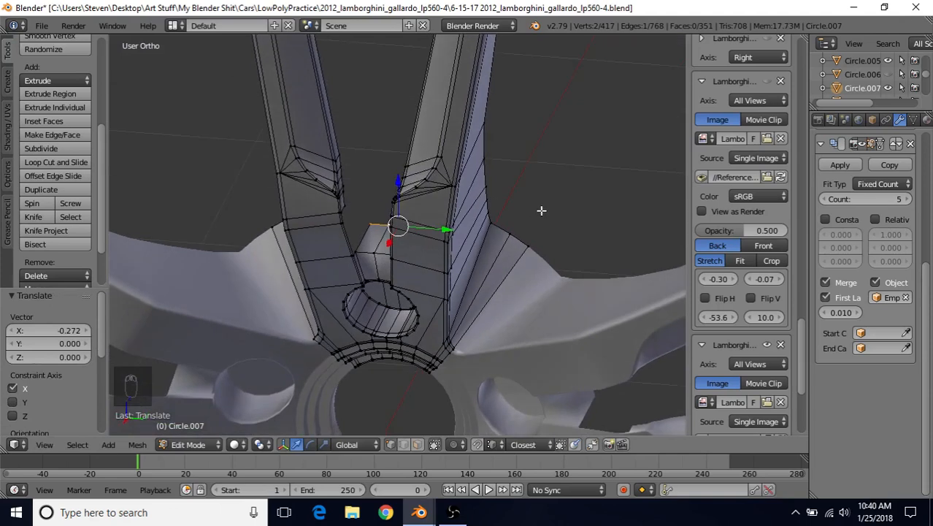
# Step: Move the newly extruded edges another -0.208 along X toward the back of the wheel and check their position between the spokes
pyautogui.press('g')
pyautogui.press('x')
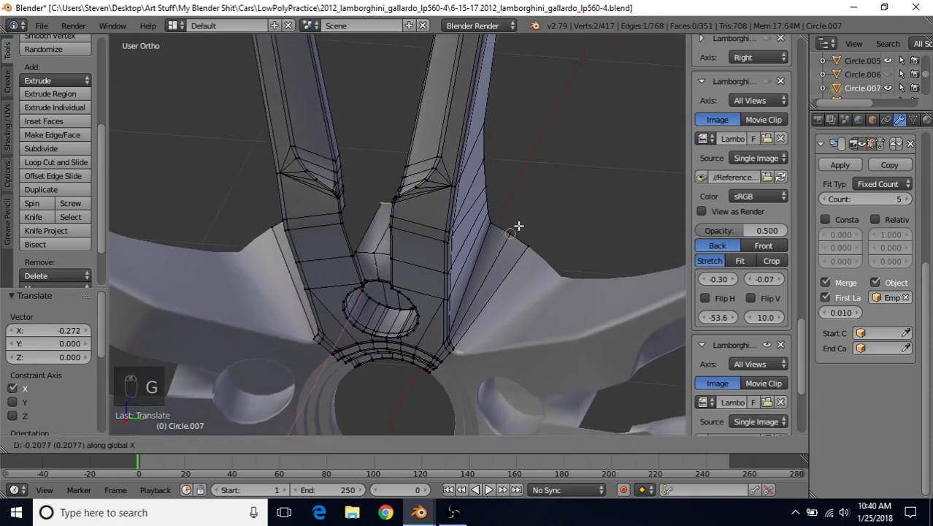
pyautogui.click(516, 228)
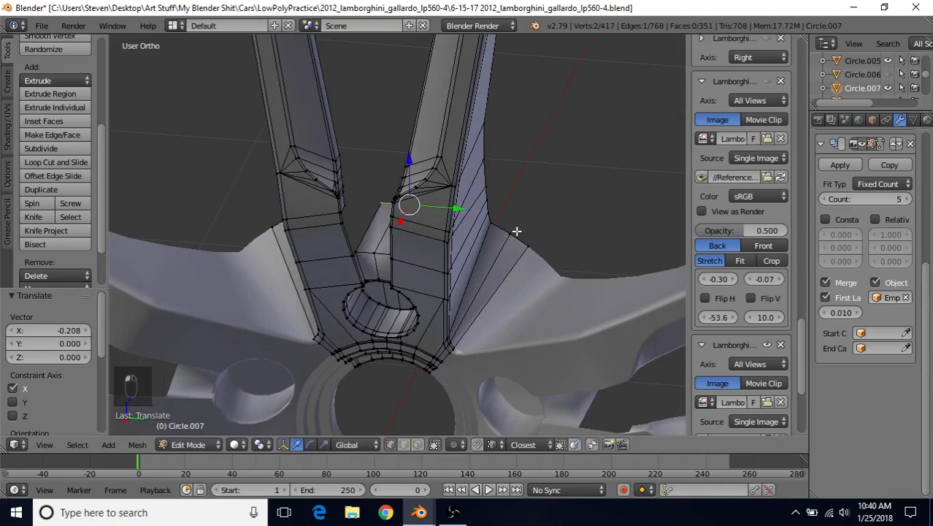
pyautogui.moveTo(397, 207); pyautogui.dragTo(377, 200, button='middle')
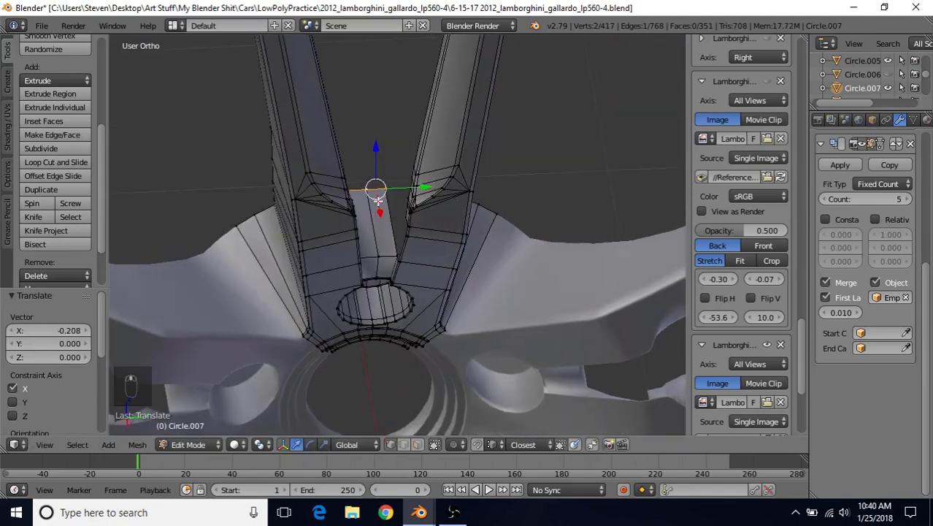
pyautogui.moveTo(528, 197); pyautogui.dragTo(423, 167, button='middle')
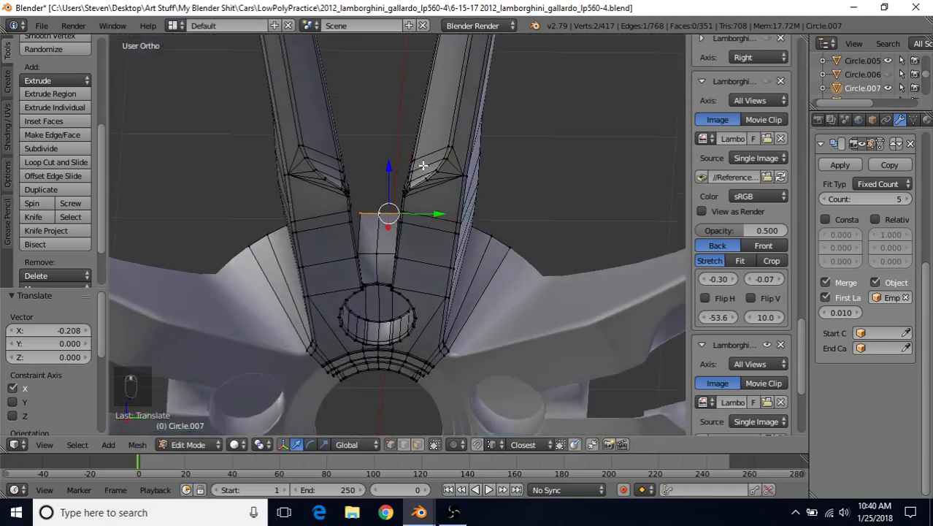
# Step: Add the outer rim vertices of the hub web to the selection and apply To Sphere at factor 1 around the 3D cursor
pyautogui.press('KP_3')
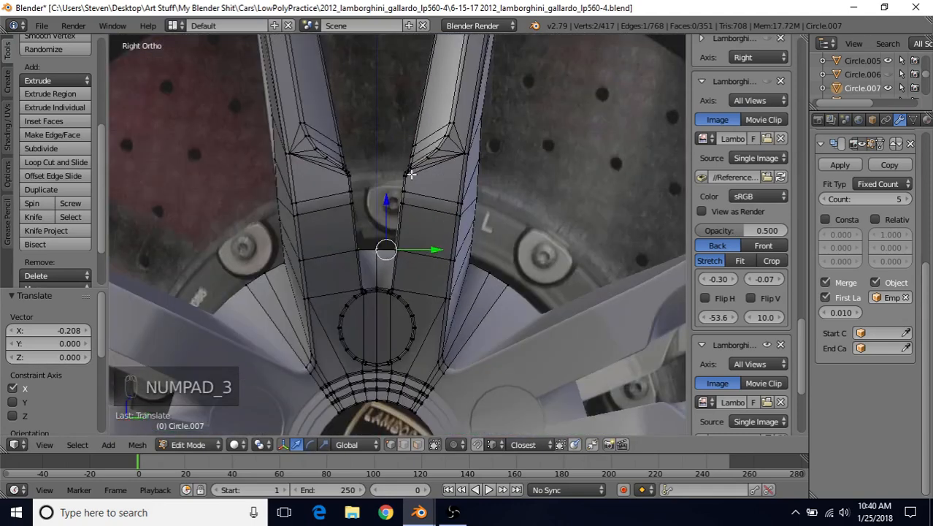
pyautogui.scroll(1, 398, 204)
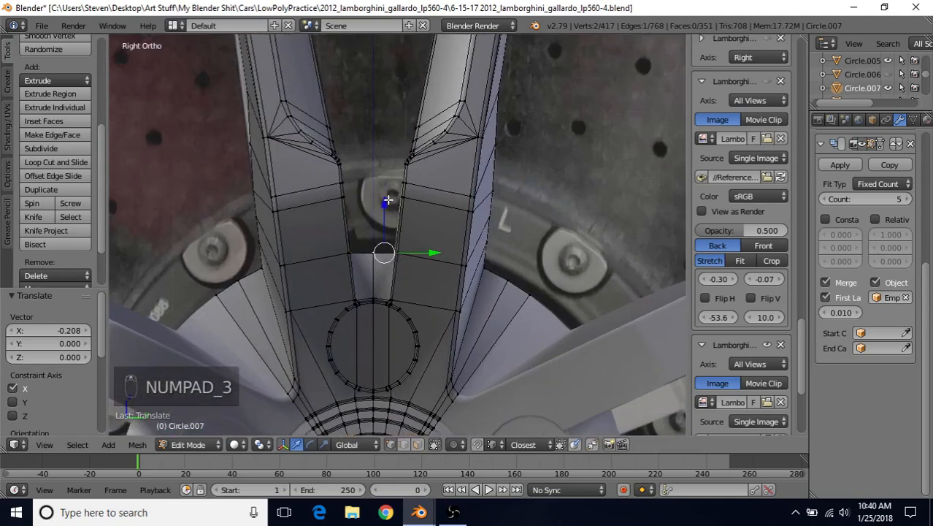
pyautogui.keyDown('shift'); pyautogui.rightClick(498, 269); pyautogui.keyUp('shift')
pyautogui.keyDown('shift'); pyautogui.rightClick(511, 278); pyautogui.keyUp('shift')
pyautogui.keyDown('shift'); pyautogui.rightClick(535, 288); pyautogui.keyUp('shift')
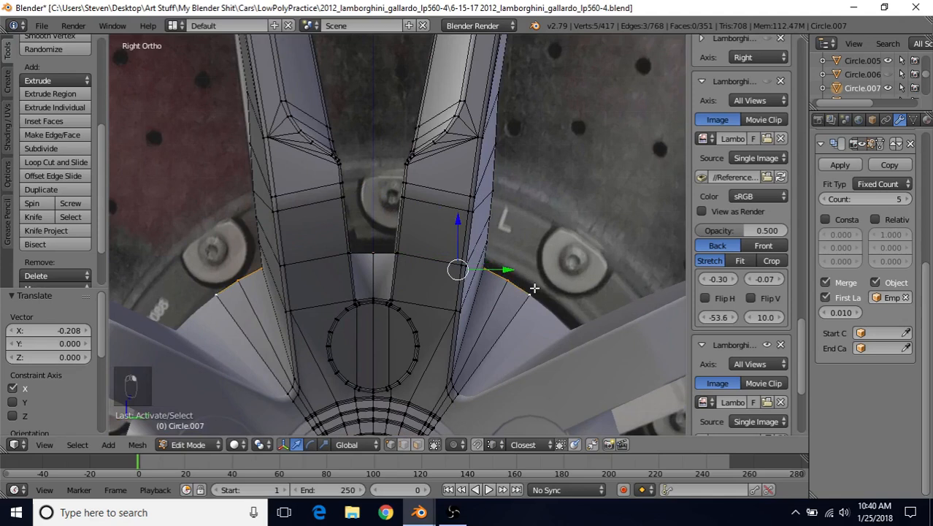
pyautogui.click(260, 444)
pyautogui.click(281, 412)
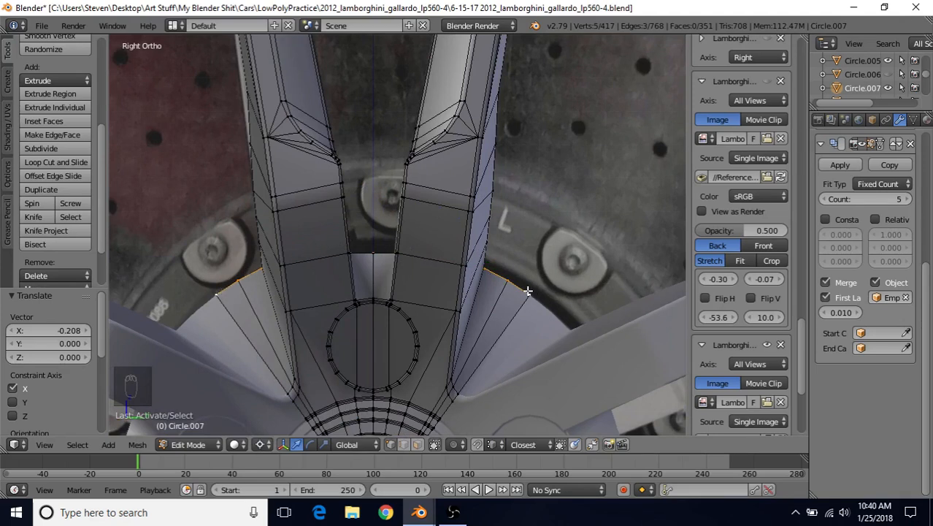
pyautogui.hotkey('alt', 'shift', 's')
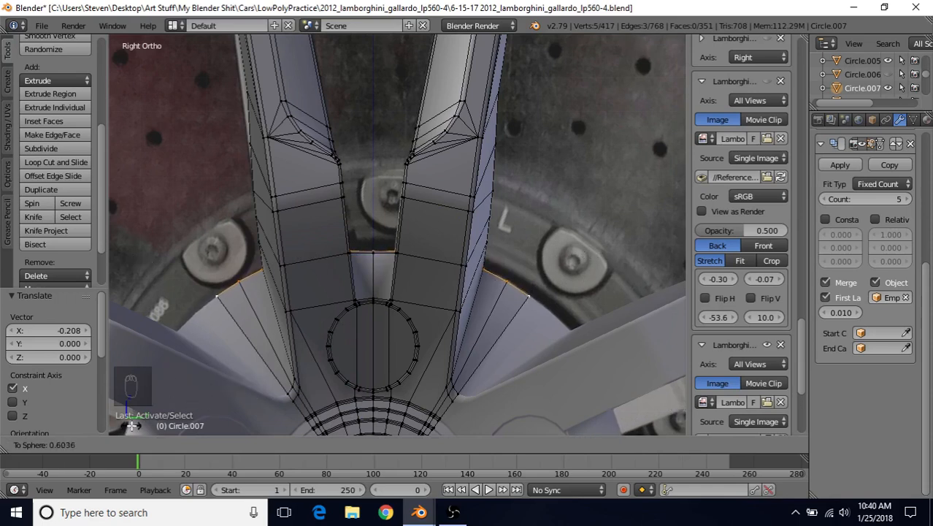
pyautogui.press('1')
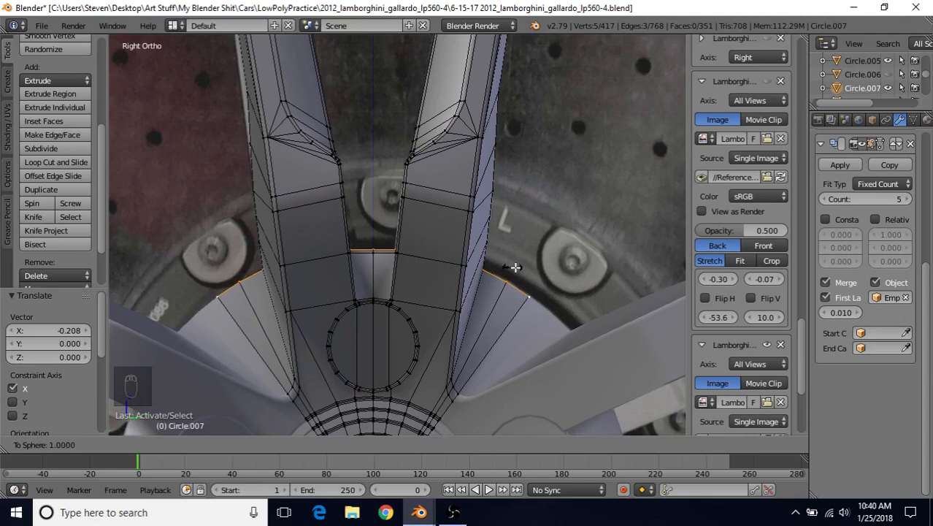
pyautogui.press('Return')
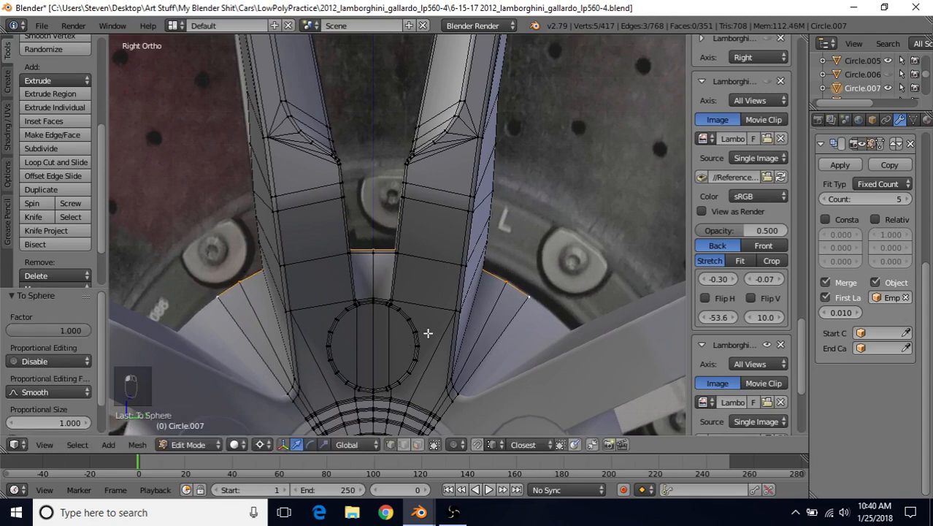
# Step: Scale the rounded hub rim vertices by 1.005 around the 3D cursor and inspect the hub in Object Mode
pyautogui.press('s')
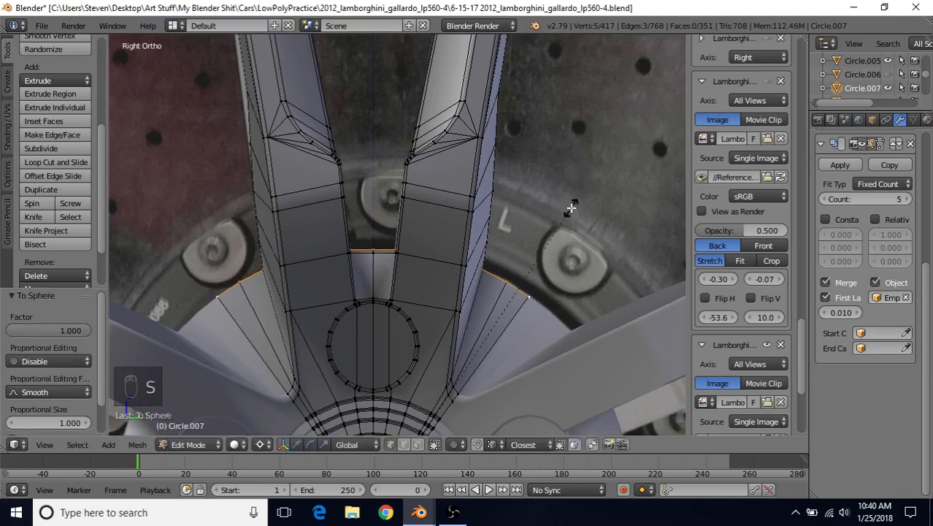
pyautogui.click(571, 206)
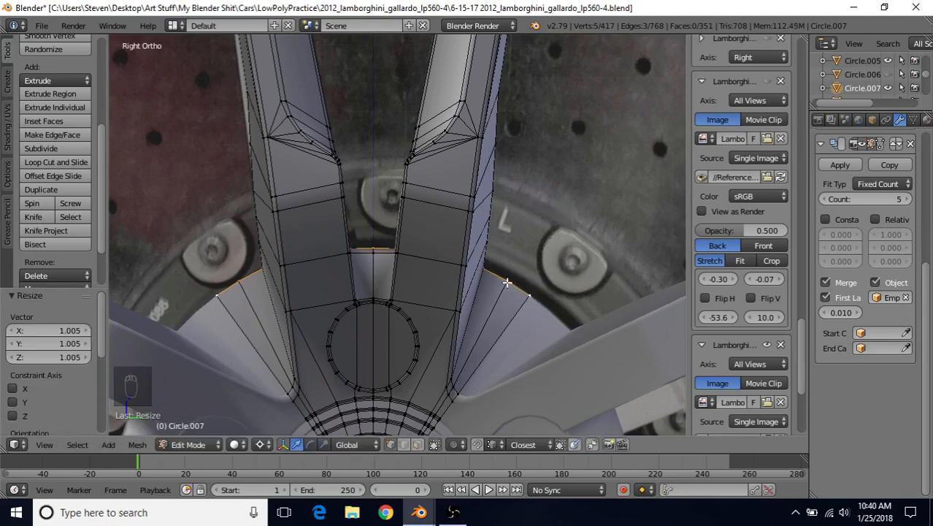
pyautogui.scroll(-2, 381, 294)
pyautogui.press('z')
pyautogui.press('z')
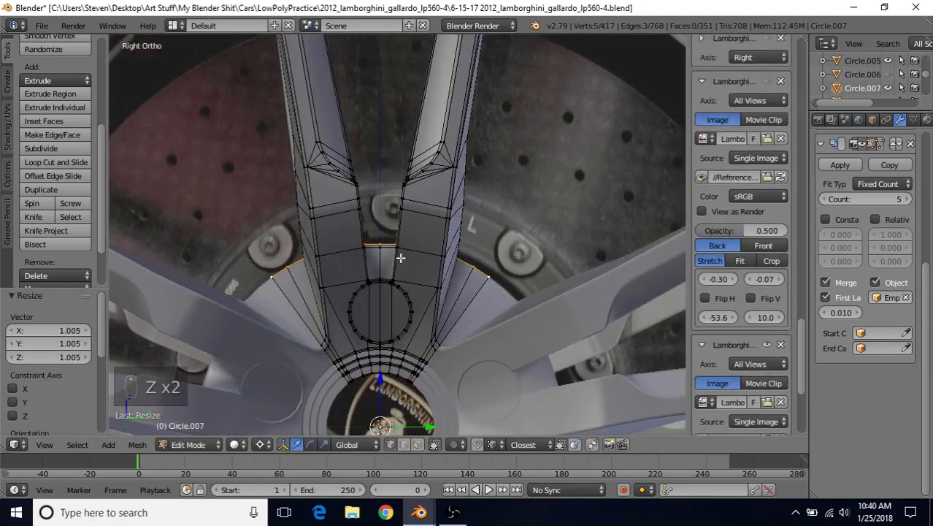
pyautogui.press('Tab')
pyautogui.moveTo(400, 258)
pyautogui.mouseDown(button='middle')
pyautogui.moveTo(391, 268)
pyautogui.moveTo(419, 294)
pyautogui.moveTo(454, 293)
pyautogui.moveTo(247, 246)
pyautogui.mouseUp(button='middle')
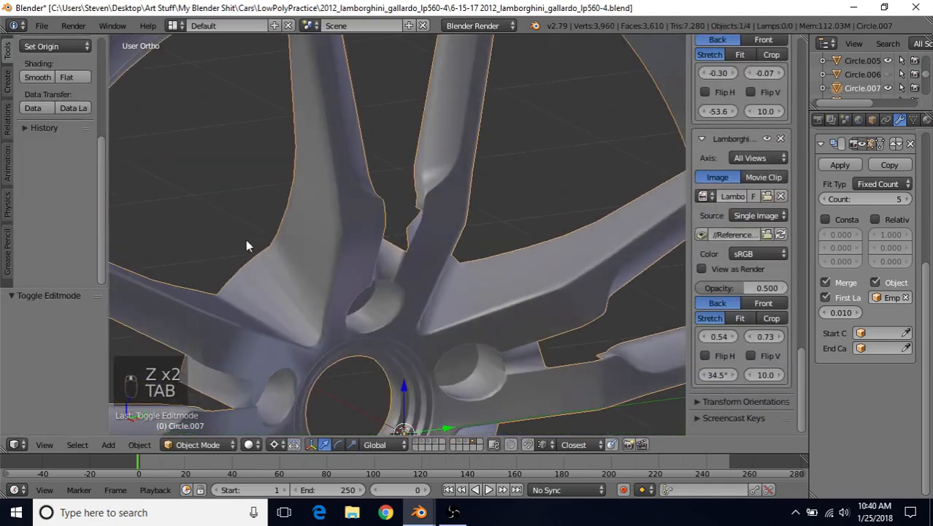
pyautogui.moveTo(380, 219); pyautogui.dragTo(323, 225, button='middle')
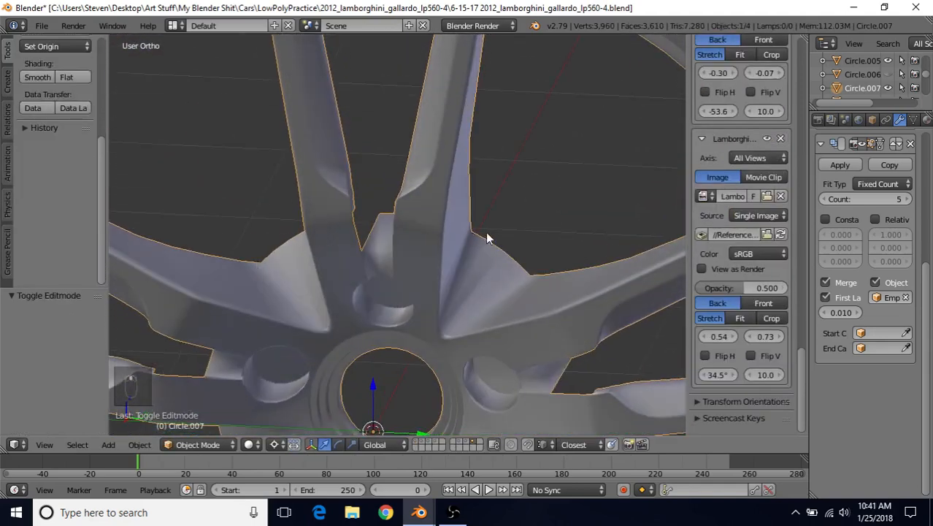
pyautogui.scroll(5, 503, 248)
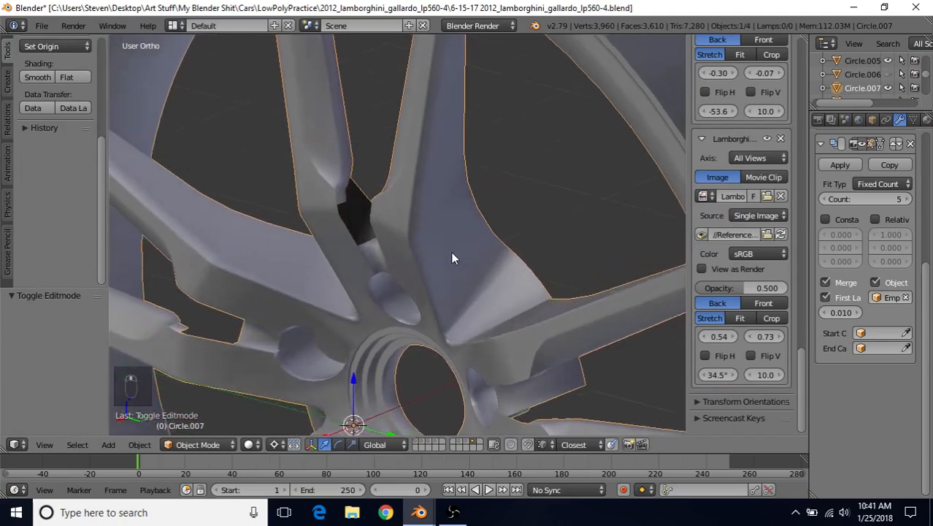
# Step: Switch the pivot to Median Point and flatten the selected hub rim vertices by scaling them to 0 along X
pyautogui.press('Tab')
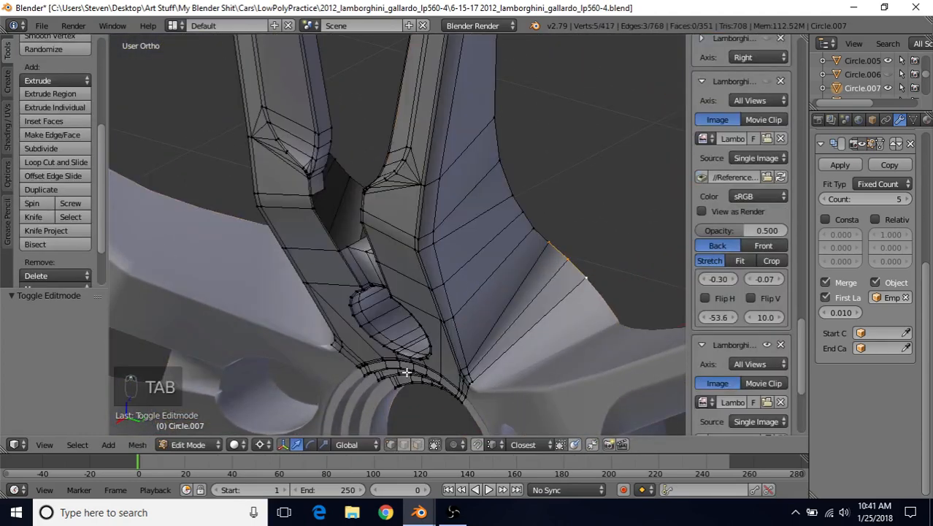
pyautogui.click(259, 444)
pyautogui.click(282, 380)
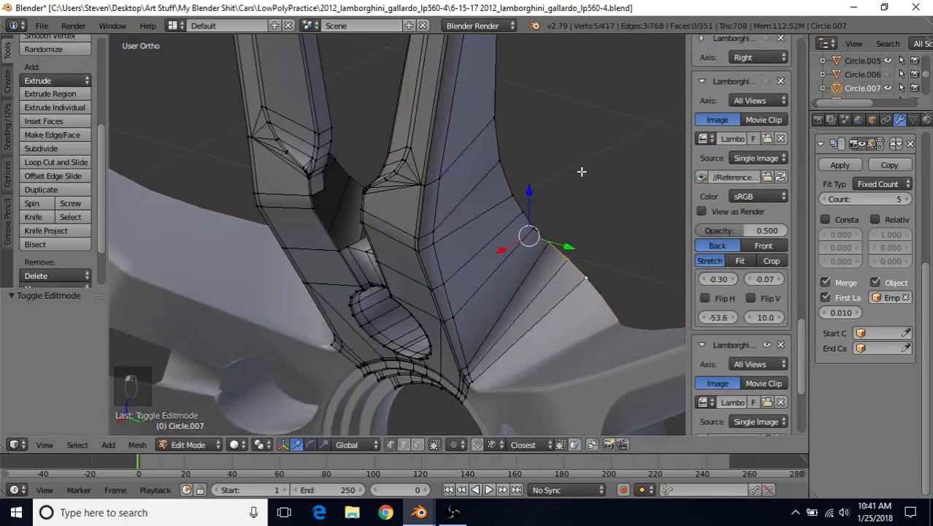
pyautogui.press('s')
pyautogui.press('x')
pyautogui.press('0')
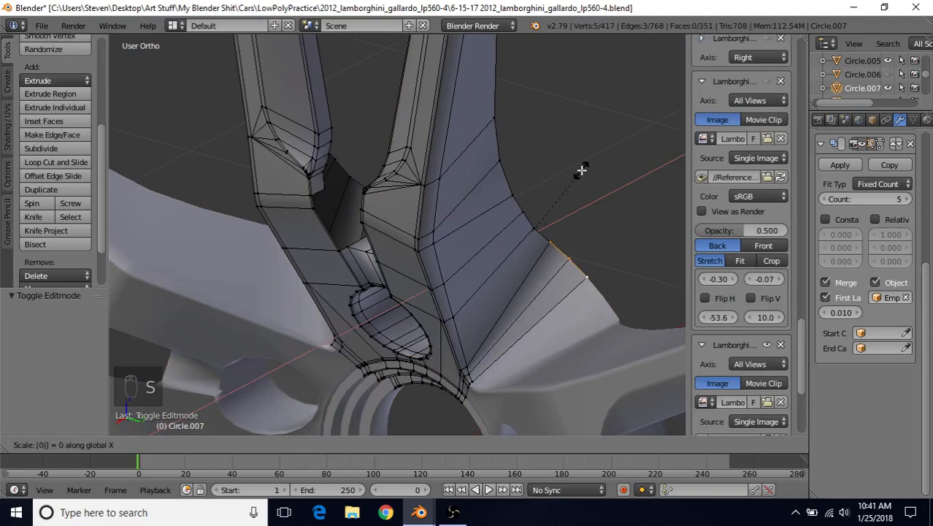
pyautogui.press('Return')
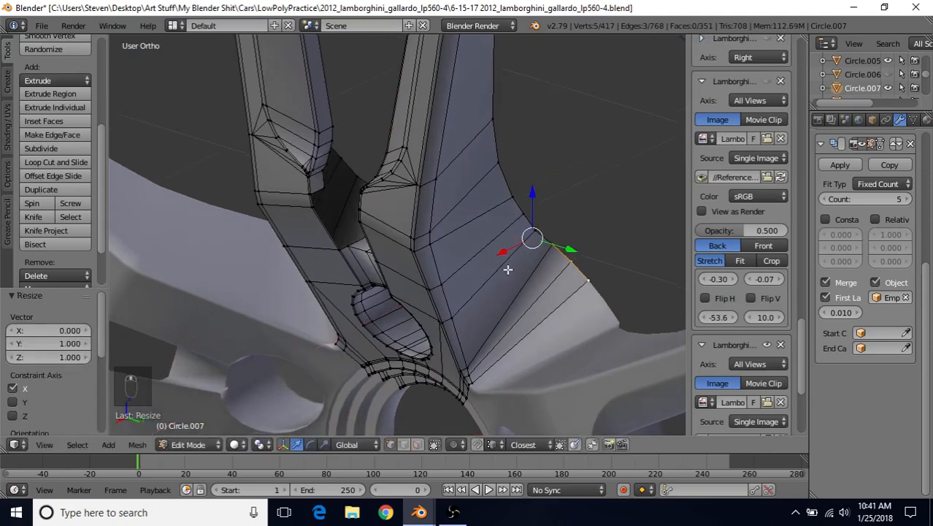
# Step: Shift the flattened hub rim vertices 0.011 along X
pyautogui.press('Tab')
pyautogui.press('Tab')
pyautogui.moveTo(522, 287); pyautogui.dragTo(485, 284, button='middle')
pyautogui.moveTo(502, 254); pyautogui.dragTo(499, 252)
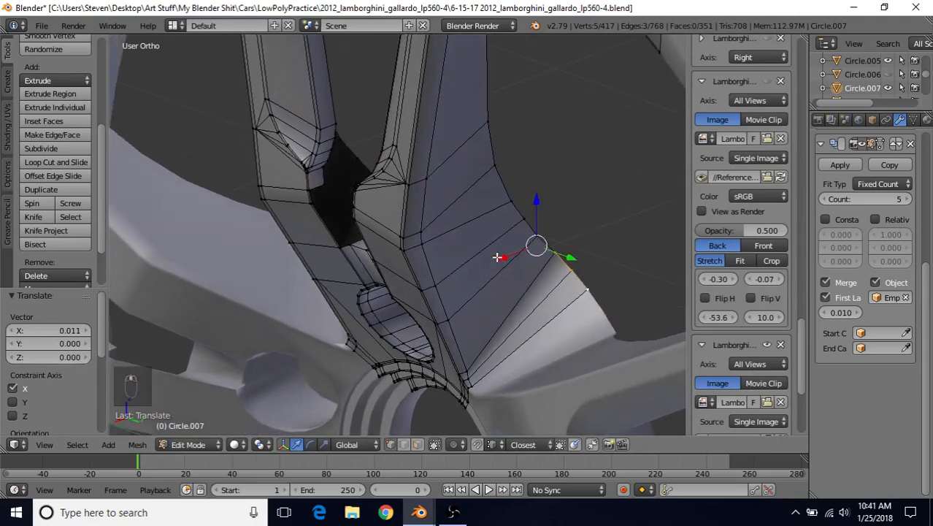
# Step: Check the hub rim's shading in Object Mode and nudge the rim vertices slightly further along X
pyautogui.press('Tab')
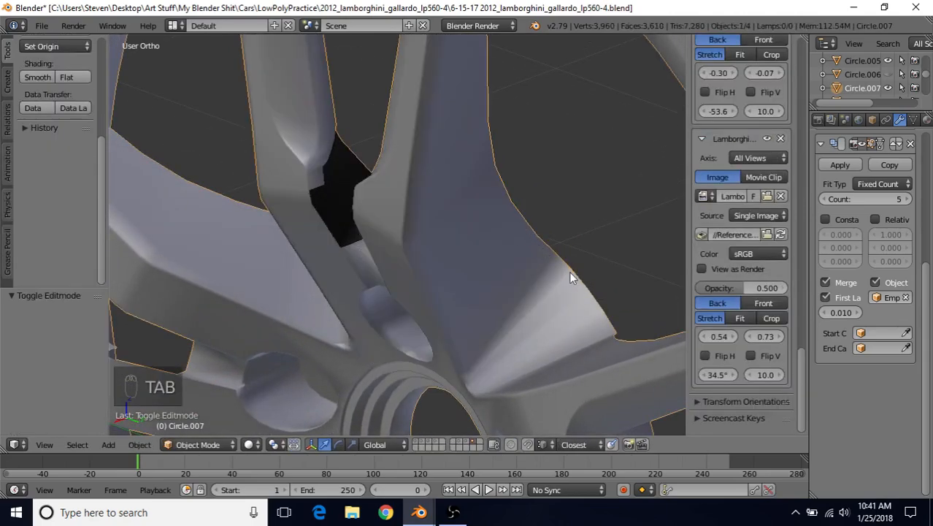
pyautogui.scroll(-3, 571, 272)
pyautogui.moveTo(570, 272); pyautogui.dragTo(433, 245, button='middle')
pyautogui.scroll(3, 425, 254)
pyautogui.press('Tab')
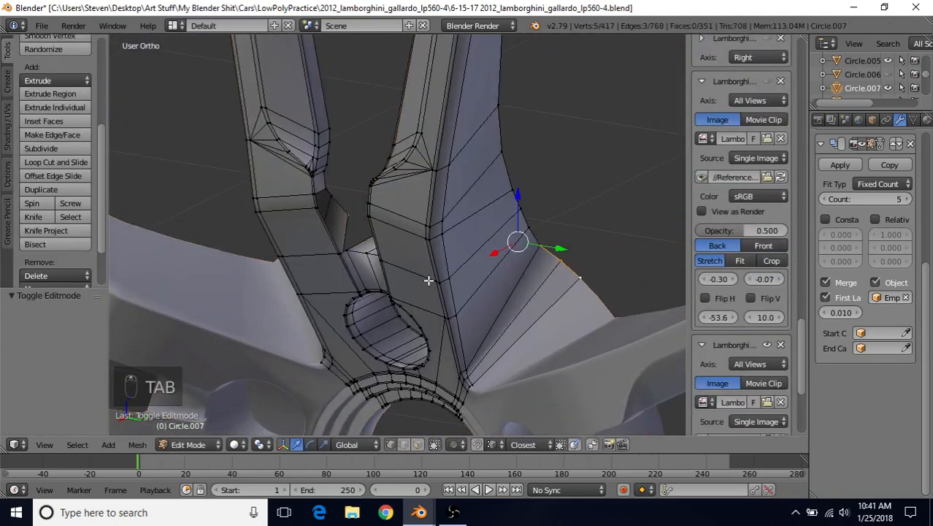
pyautogui.moveTo(428, 281); pyautogui.dragTo(406, 287, button='middle')
pyautogui.moveTo(504, 254); pyautogui.dragTo(501, 254)
# Step: Review the adjusted hub and spokes in Object Mode and save the file
pyautogui.press('Tab')
pyautogui.scroll(-6, 356, 297)
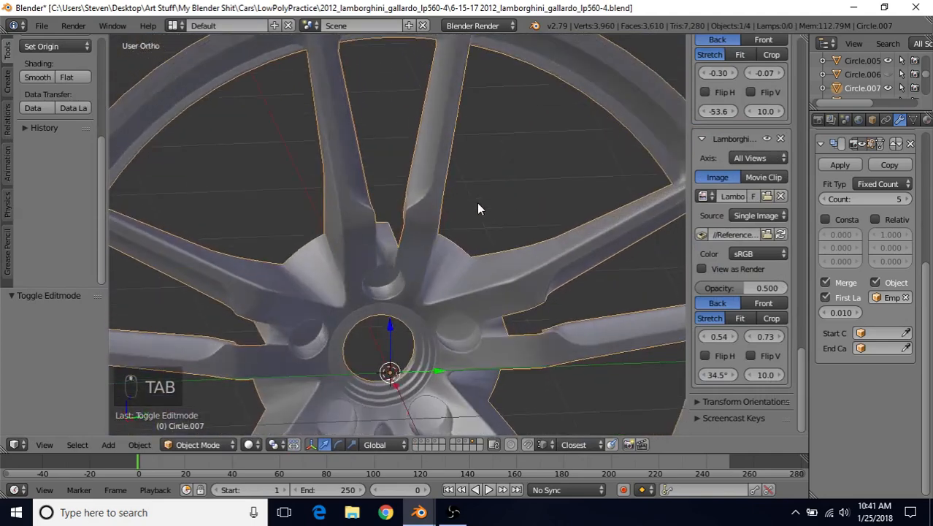
pyautogui.moveTo(479, 210); pyautogui.dragTo(462, 198, button='middle')
pyautogui.click(41, 26)
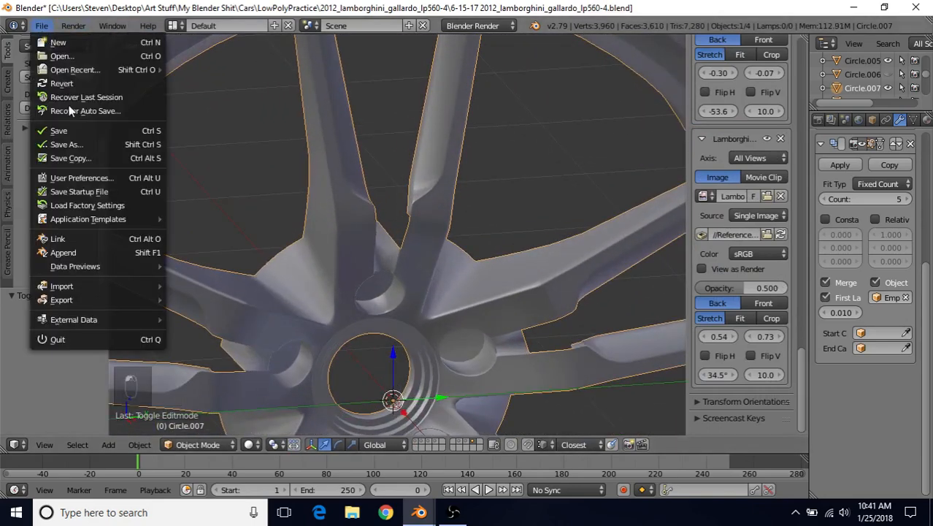
pyautogui.click(75, 128)
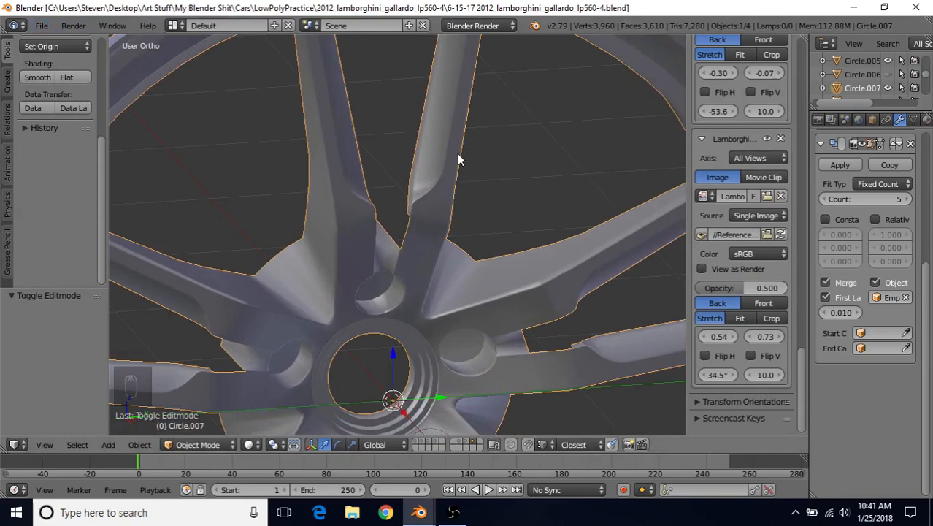
# Step: Extrude the inner-edge vertex at the spoke's lower bend, move it -0.059 along X and fill the face beside it
pyautogui.keyDown('shift'); pyautogui.moveTo(457, 154); pyautogui.dragTo(451, 238, button='middle'); pyautogui.keyUp('shift')
pyautogui.moveTo(451, 238); pyautogui.dragTo(475, 168, button='middle')
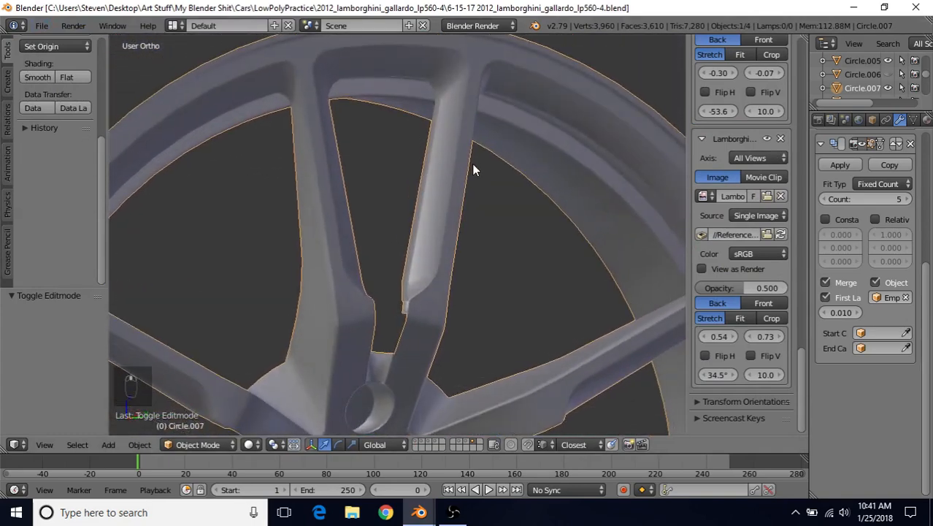
pyautogui.press('Tab')
pyautogui.rightClick(396, 330)
pyautogui.moveTo(397, 330); pyautogui.dragTo(371, 388, button='middle')
pyautogui.scroll(4, 390, 326)
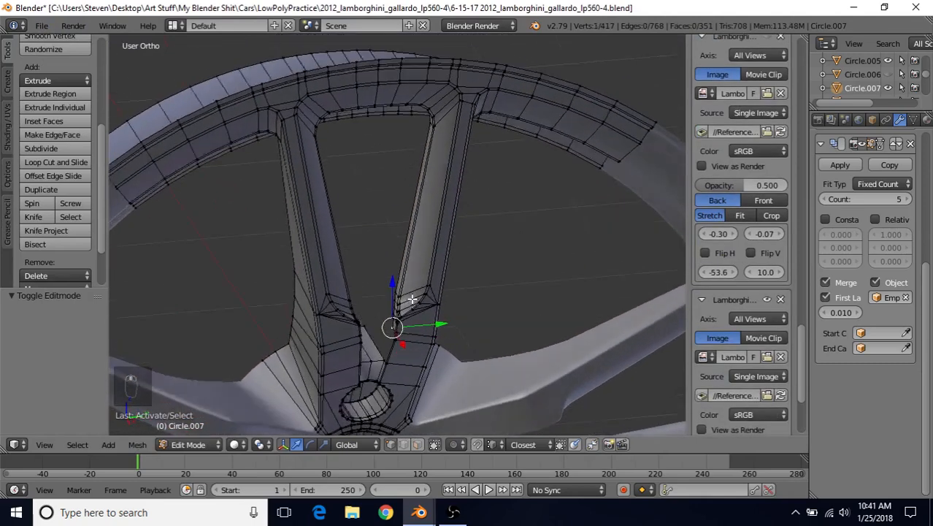
pyautogui.keyDown('shift'); pyautogui.moveTo(401, 362); pyautogui.dragTo(434, 317, button='middle'); pyautogui.keyUp('shift')
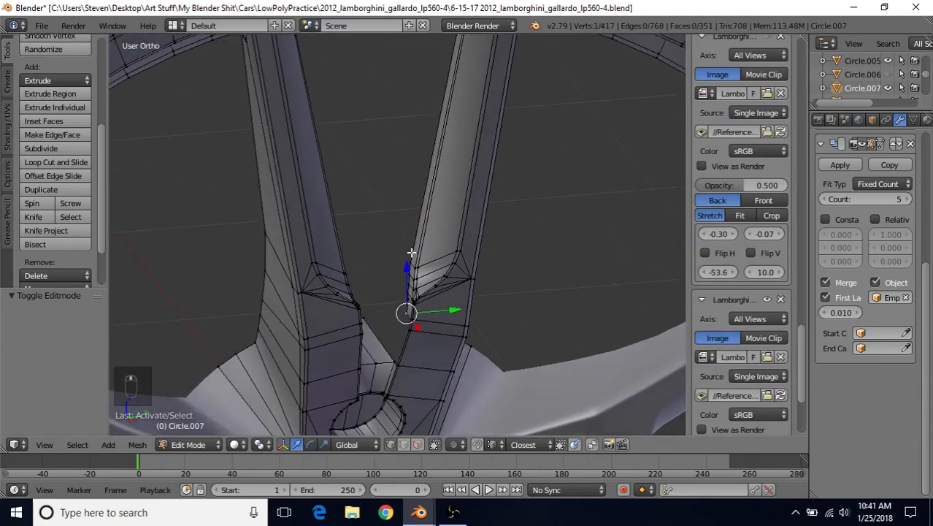
pyautogui.moveTo(390, 271); pyautogui.dragTo(392, 260, button='middle')
pyautogui.scroll(3, 398, 285)
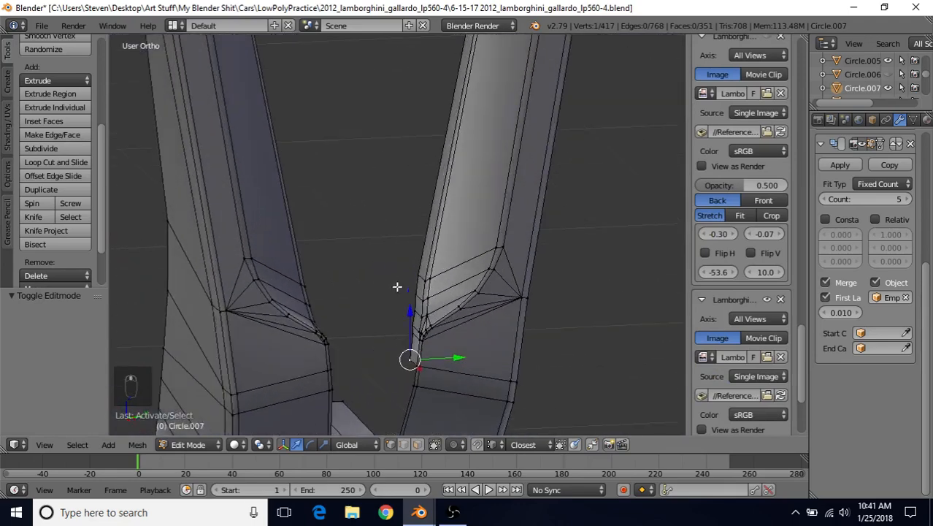
pyautogui.keyDown('shift'); pyautogui.moveTo(406, 334); pyautogui.dragTo(429, 208, button='middle'); pyautogui.keyUp('shift')
pyautogui.scroll(1, 430, 261)
pyautogui.click(444, 258)
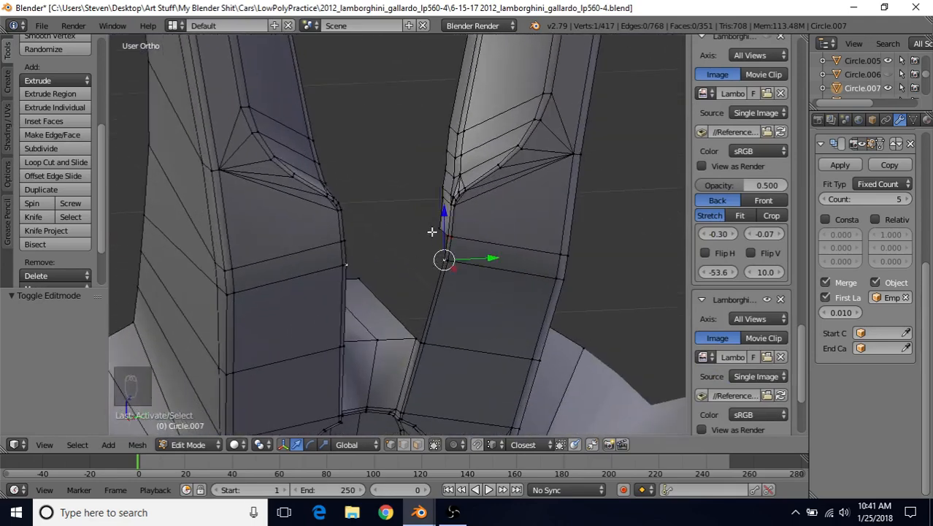
pyautogui.press('e')
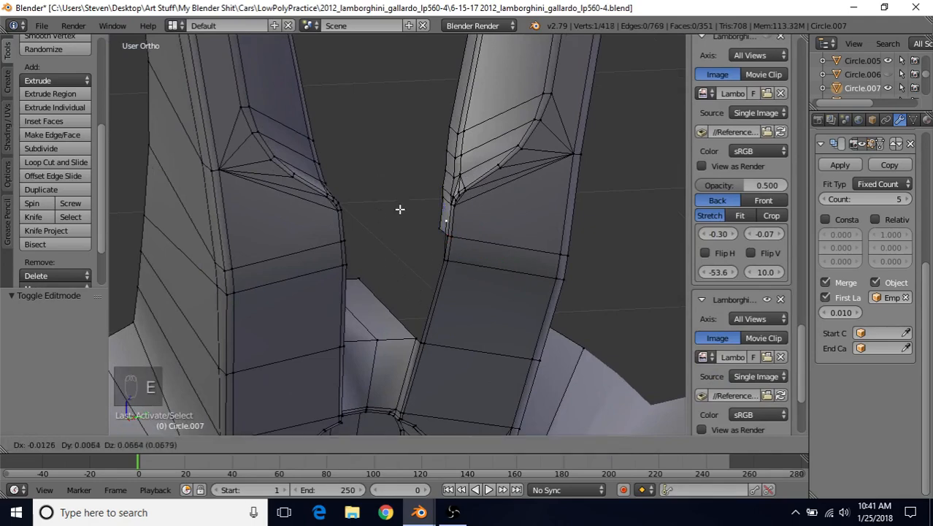
pyautogui.rightClick(400, 228)
pyautogui.moveTo(421, 274); pyautogui.dragTo(460, 299, button='middle')
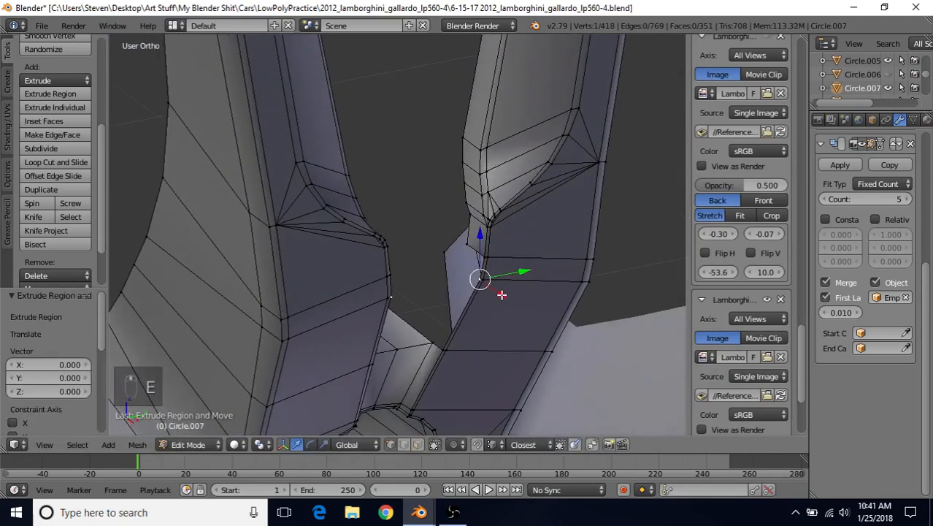
pyautogui.press('g')
pyautogui.press('x')
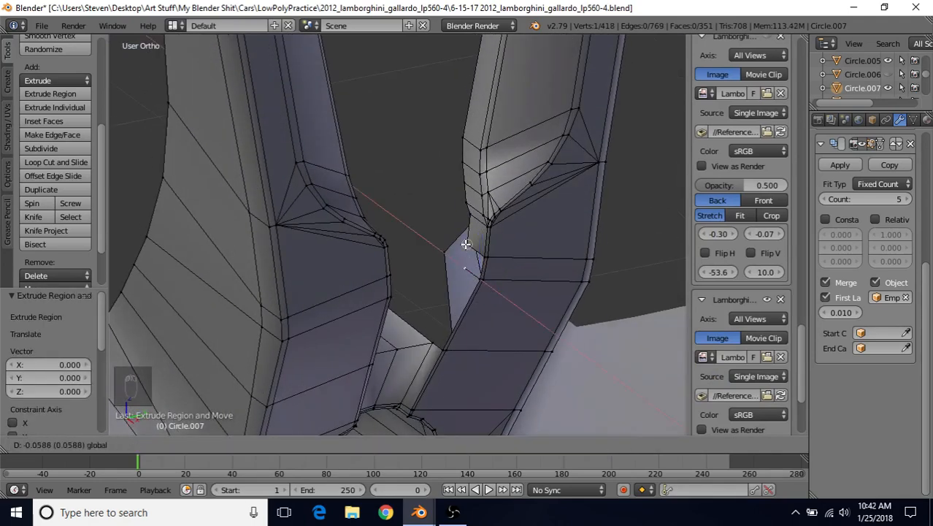
pyautogui.click(466, 245)
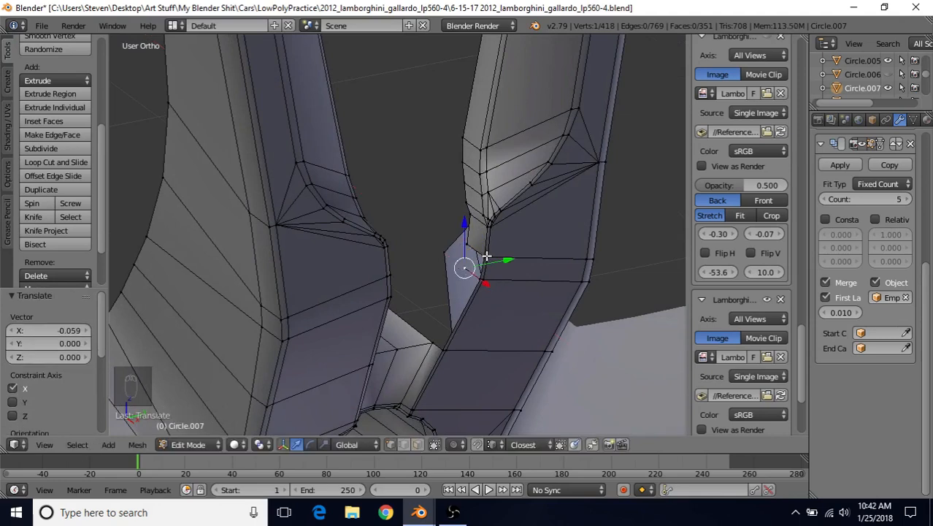
pyautogui.keyDown('shift'); pyautogui.rightClick(485, 256); pyautogui.keyUp('shift')
pyautogui.press('f')
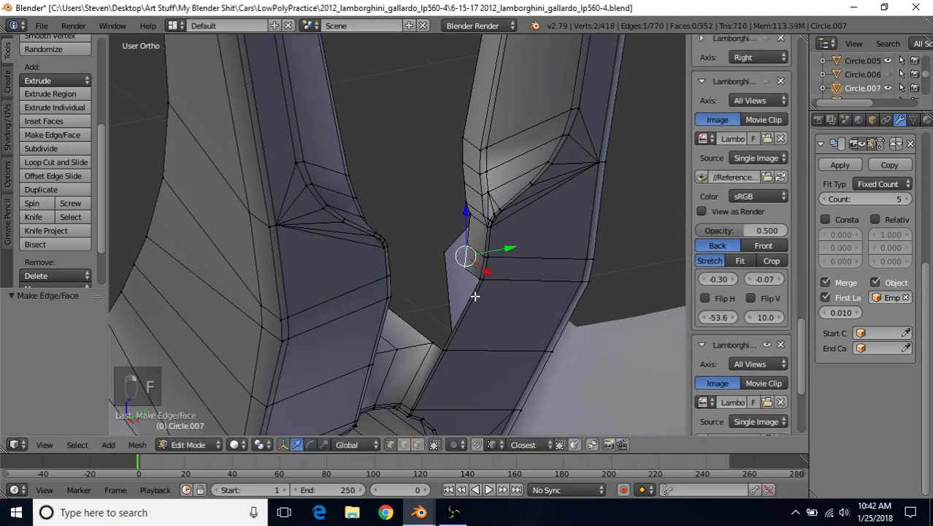
# Step: Move the newly extruded vertex a further -0.552 along X, towards the back of the wheel
pyautogui.moveTo(462, 290); pyautogui.dragTo(447, 279, button='middle')
pyautogui.moveTo(439, 311)
pyautogui.mouseDown(button='middle')
pyautogui.moveTo(423, 305)
pyautogui.moveTo(428, 260)
pyautogui.moveTo(382, 259)
pyautogui.moveTo(402, 261)
pyautogui.moveTo(433, 310)
pyautogui.mouseUp(button='middle')
pyautogui.rightClick(427, 260)
pyautogui.press('g')
pyautogui.press('x')
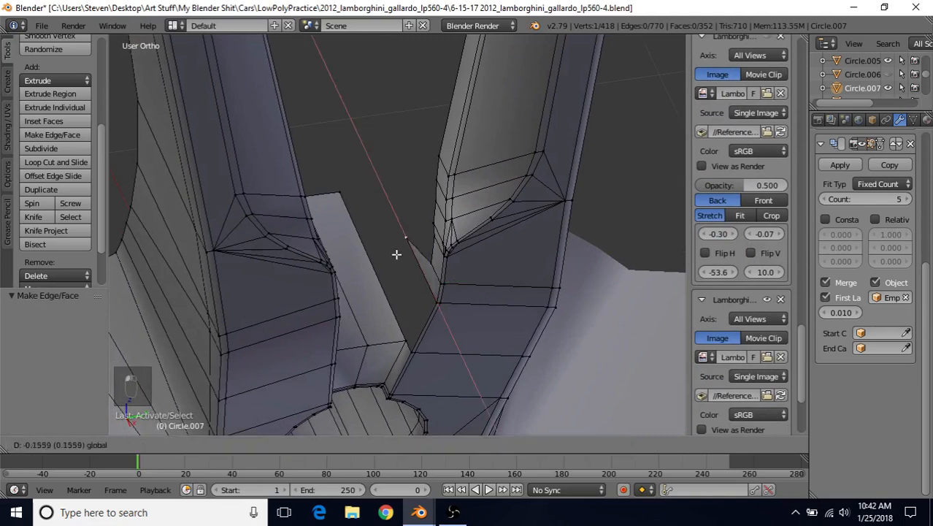
pyautogui.press('ctrl')
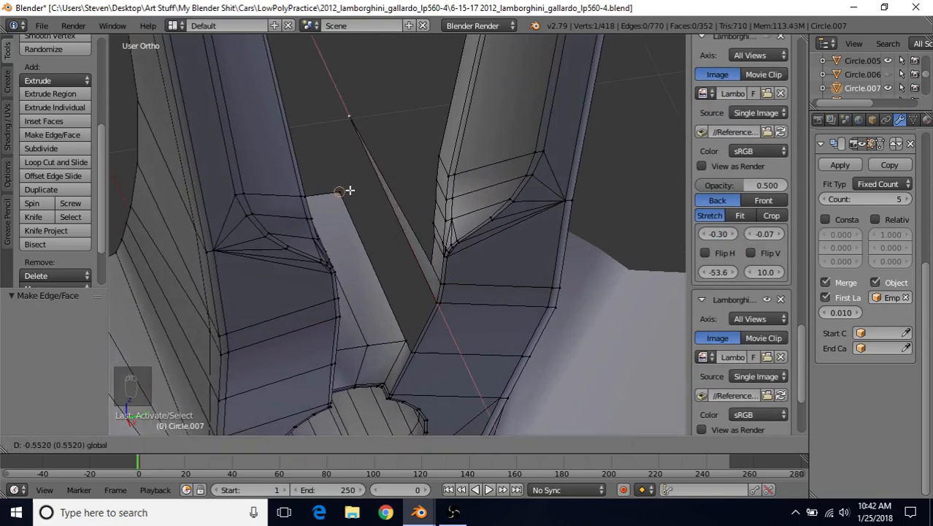
pyautogui.click(350, 190)
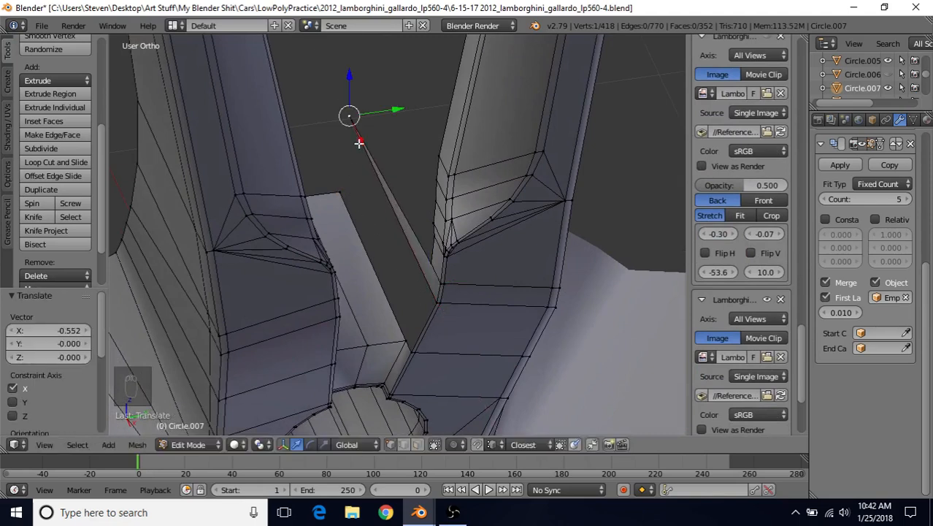
# Step: Fill a face across the gap between the extruded vertex, the spoke's inner edge and the web between the paired spokes
pyautogui.moveTo(369, 219); pyautogui.dragTo(390, 233, button='middle')
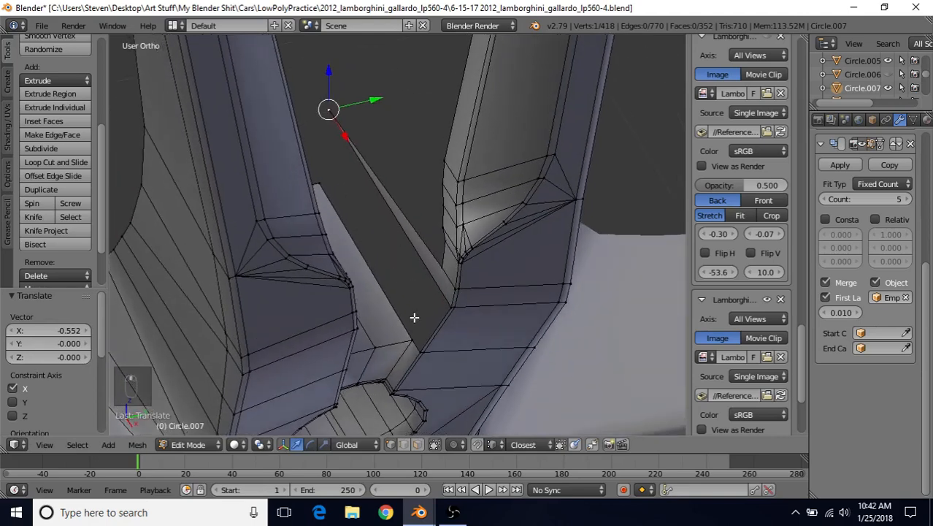
pyautogui.rightClick(419, 341)
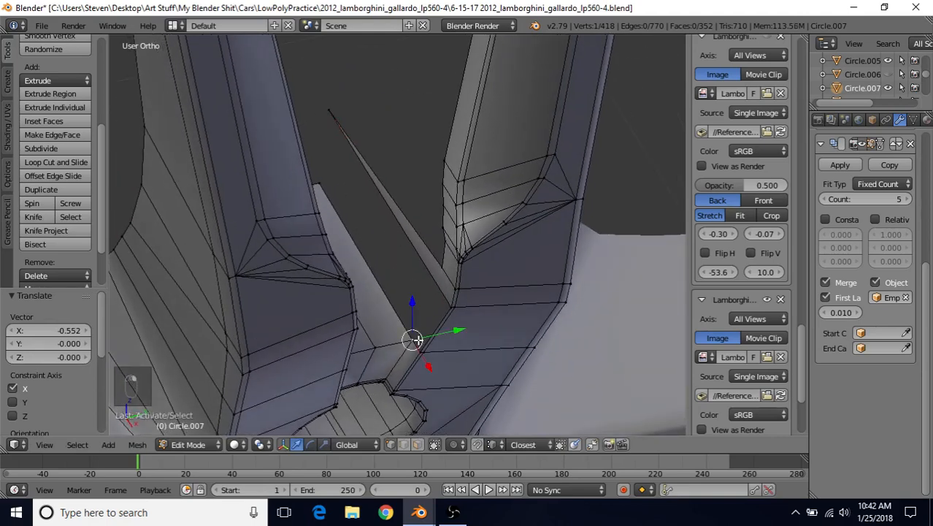
pyautogui.keyDown('shift'); pyautogui.rightClick(418, 348); pyautogui.keyUp('shift')
pyautogui.keyDown('shift'); pyautogui.rightClick(440, 315); pyautogui.keyUp('shift')
pyautogui.keyDown('shift'); pyautogui.rightClick(326, 112); pyautogui.keyUp('shift')
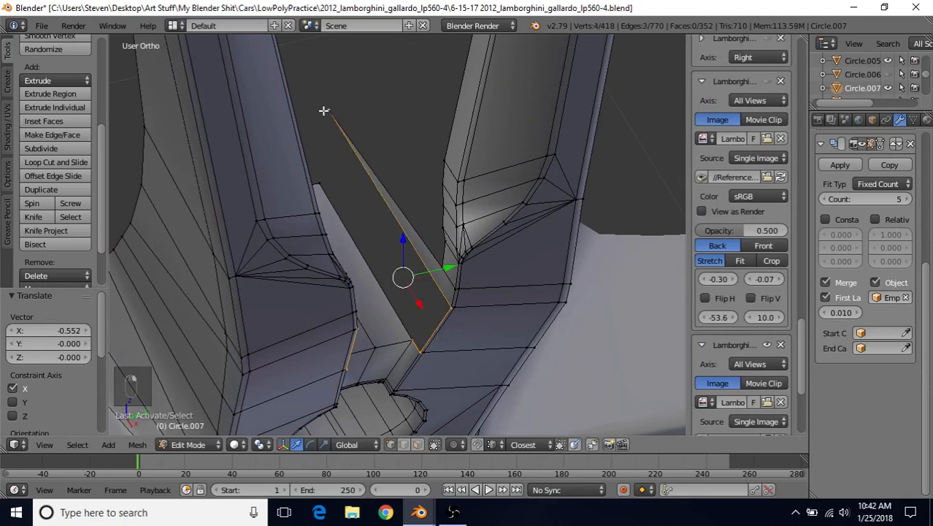
pyautogui.keyDown('shift'); pyautogui.rightClick(321, 176); pyautogui.keyUp('shift')
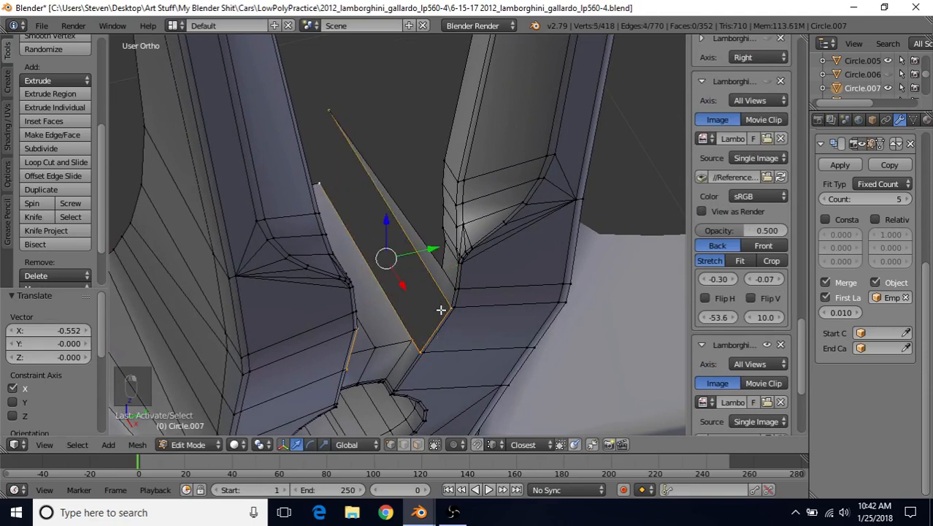
pyautogui.press('f')
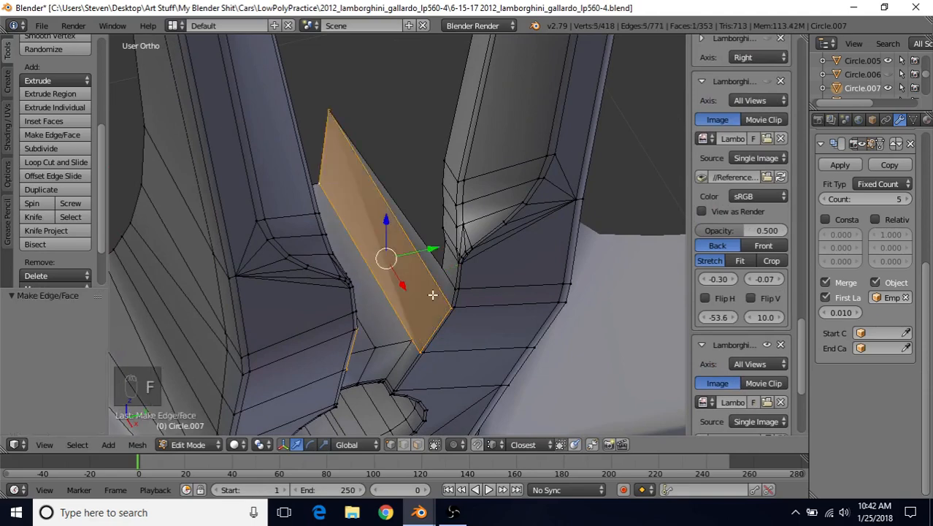
pyautogui.moveTo(423, 259); pyautogui.dragTo(441, 315, button='middle')
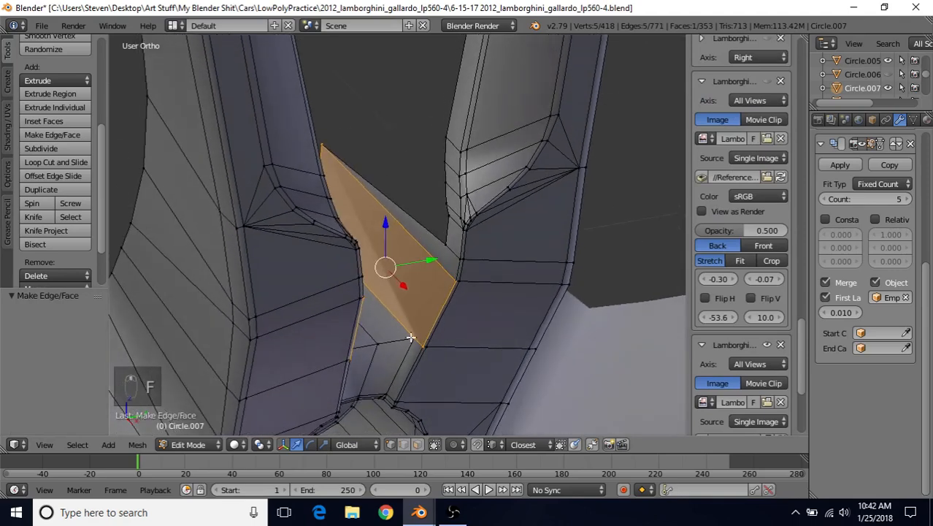
# Step: Move three neighbouring back-edge vertices above the spoke's bend along X by -0.142, -0.097 and -0.037
pyautogui.rightClick(447, 245)
pyautogui.press('g')
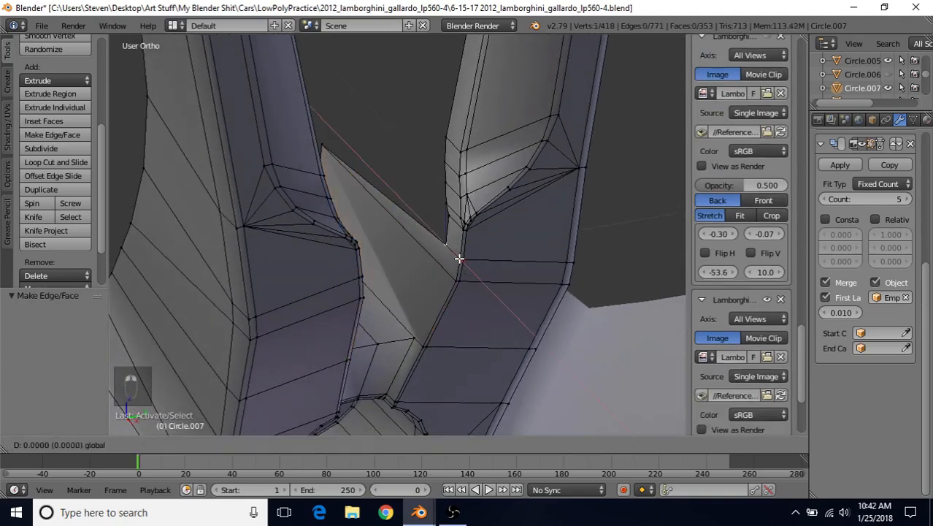
pyautogui.press('x')
pyautogui.click(433, 224)
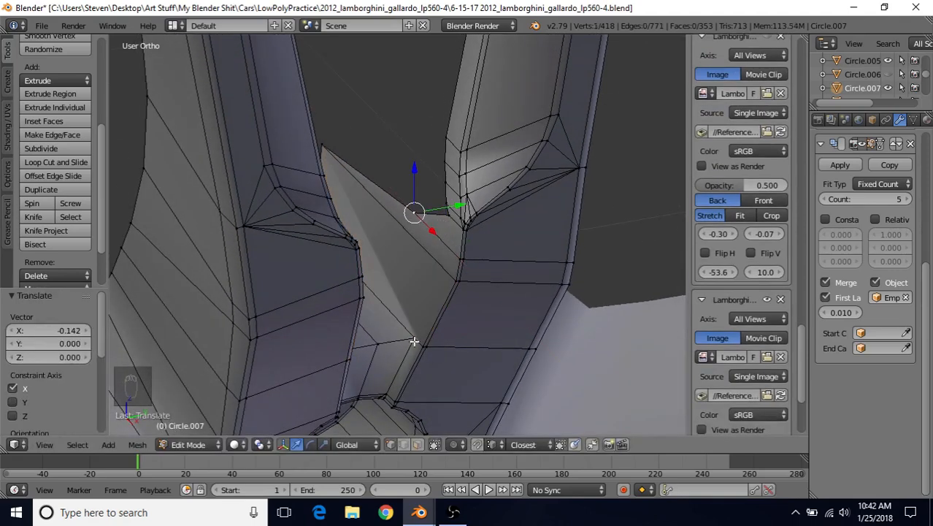
pyautogui.rightClick(441, 216)
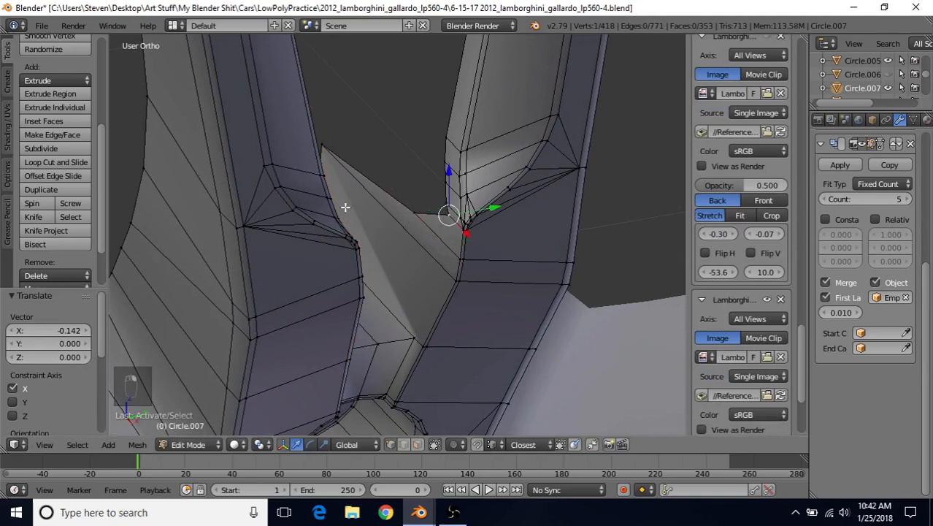
pyautogui.press('g')
pyautogui.press('x')
pyautogui.click(448, 195)
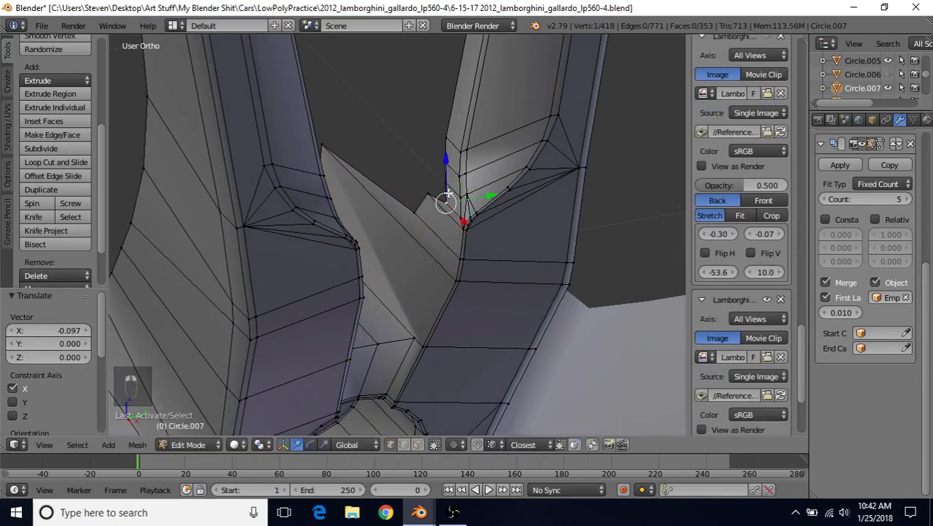
pyautogui.moveTo(462, 220); pyautogui.dragTo(448, 210)
# Step: Select the path of back-edge vertices along the spoke's inner side and flatten it by scaling to 0 along X
pyautogui.scroll(-6, 446, 142)
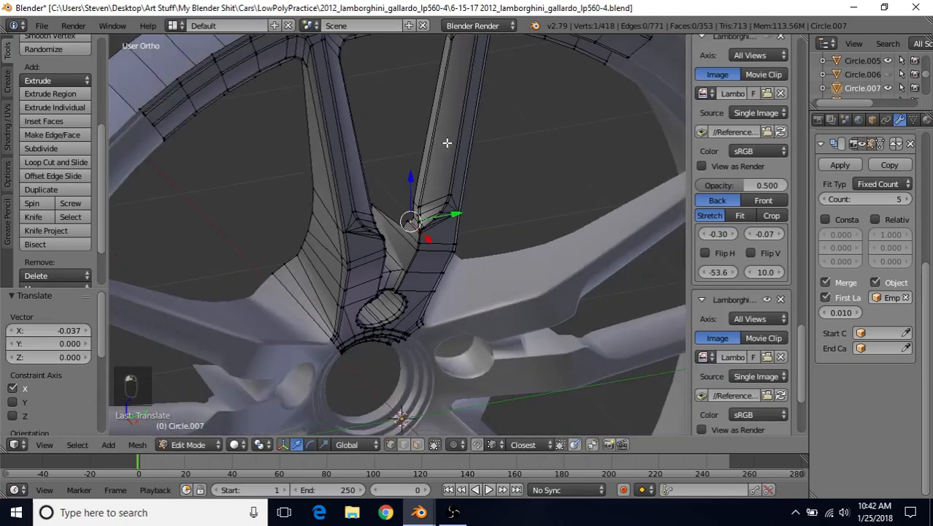
pyautogui.keyDown('shift'); pyautogui.moveTo(444, 162); pyautogui.dragTo(432, 210, button='middle'); pyautogui.keyUp('shift')
pyautogui.scroll(2, 426, 214)
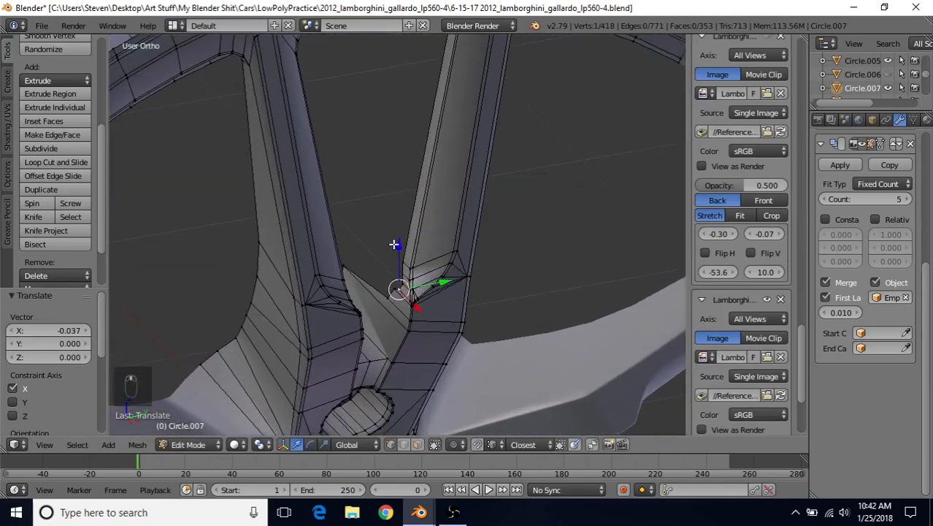
pyautogui.moveTo(394, 244)
pyautogui.mouseDown(button='middle')
pyautogui.moveTo(373, 253)
pyautogui.moveTo(386, 273)
pyautogui.moveTo(410, 242)
pyautogui.mouseUp(button='middle')
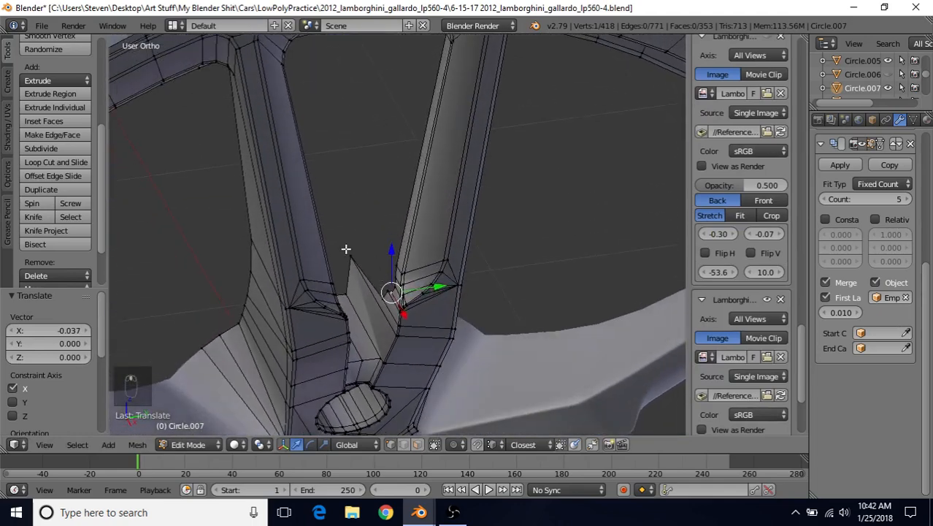
pyautogui.rightClick(346, 249)
pyautogui.moveTo(346, 249); pyautogui.dragTo(400, 263, button='middle')
pyautogui.keyDown('ctrl'); pyautogui.rightClick(403, 264); pyautogui.keyUp('ctrl')
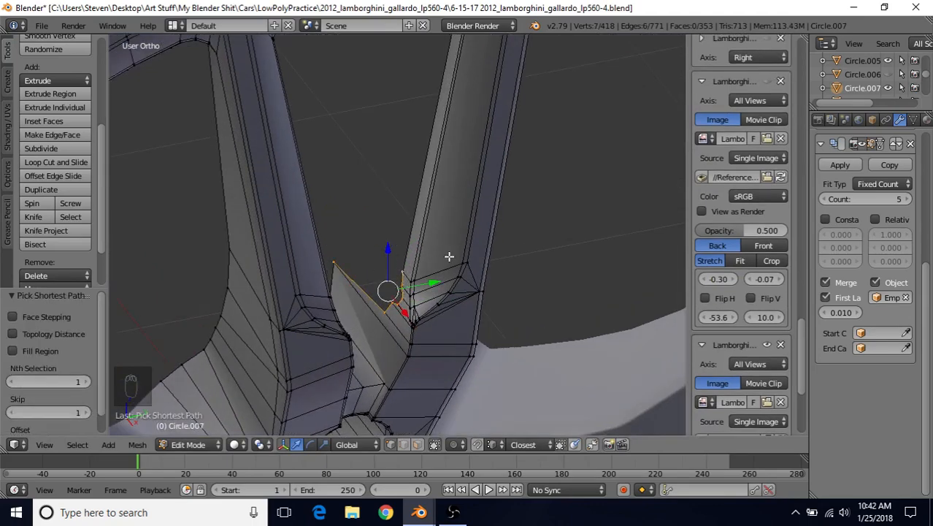
pyautogui.press('s')
pyautogui.write('x')
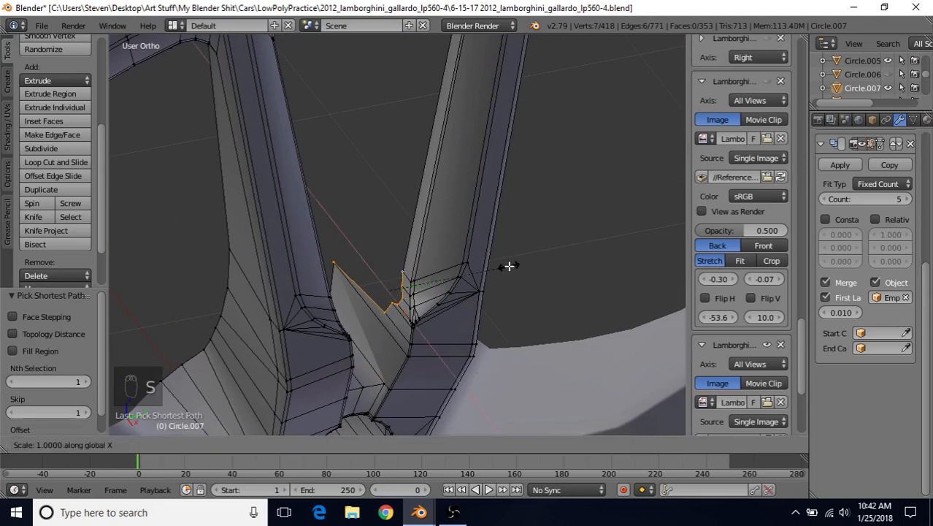
pyautogui.write('0')
pyautogui.press('Return')
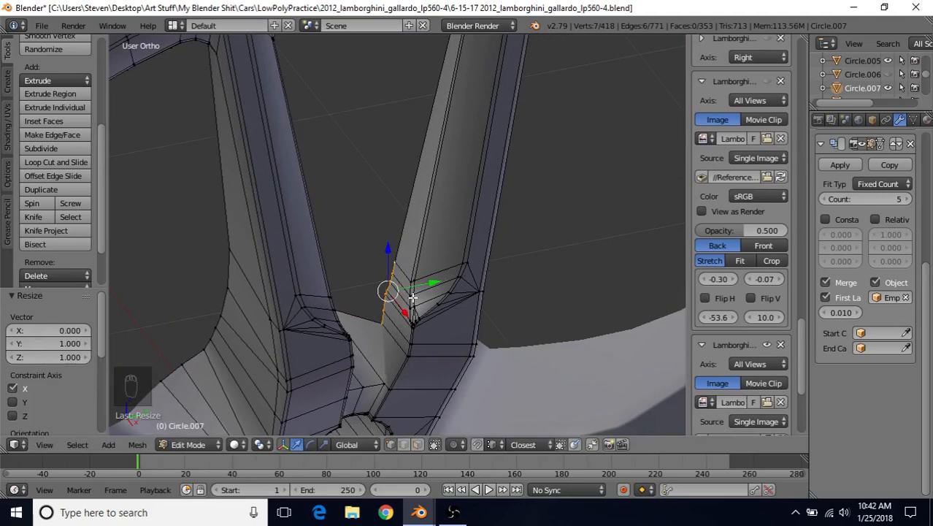
# Step: Shift the flattened back-edge vertices -0.225 along X and rotate them 21° about Y
pyautogui.moveTo(406, 314); pyautogui.dragTo(380, 279)
pyautogui.scroll(-2, 380, 279)
pyautogui.scroll(-3, 397, 248)
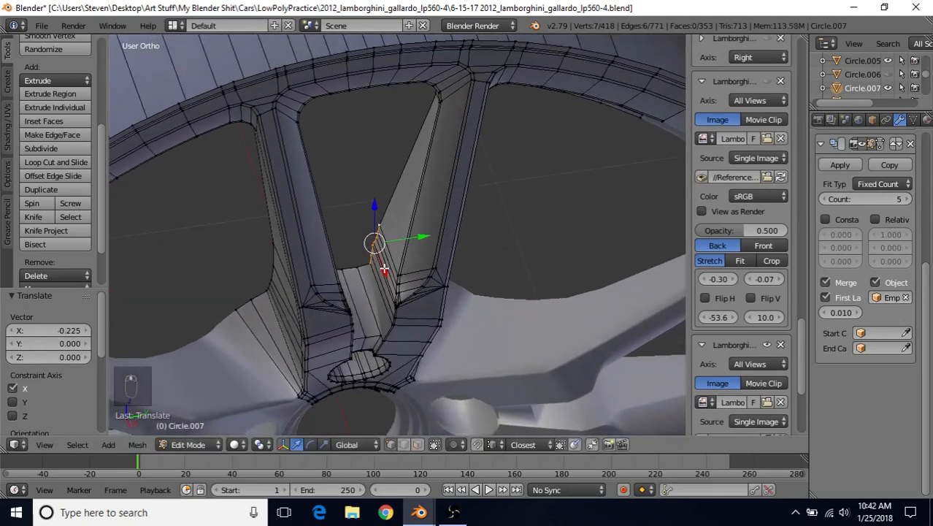
pyautogui.press('r')
pyautogui.press('y')
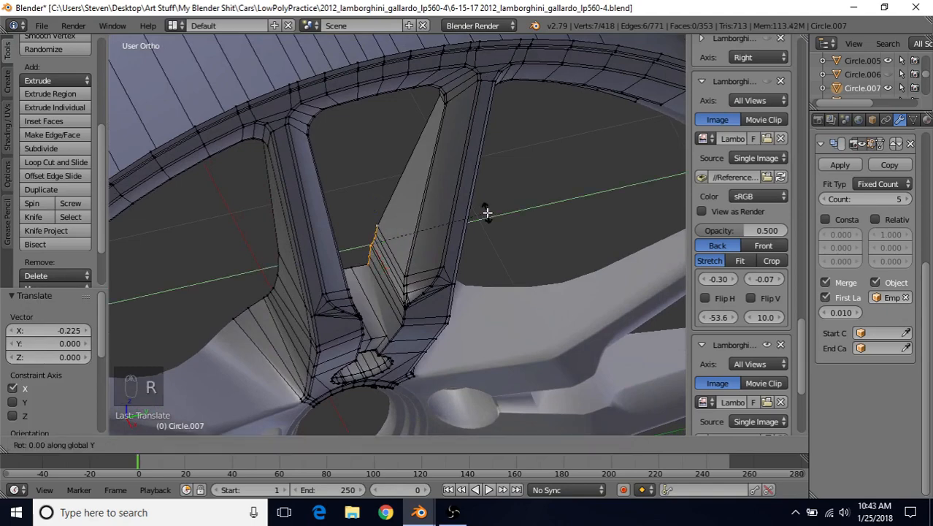
pyautogui.click(515, 259)
# Step: Fine-tune the depth of the rotated back-edge vertices by moving them 0.039 and a further 0.005 along X
pyautogui.moveTo(454, 278); pyautogui.dragTo(516, 273, button='middle')
pyautogui.scroll(3, 511, 271)
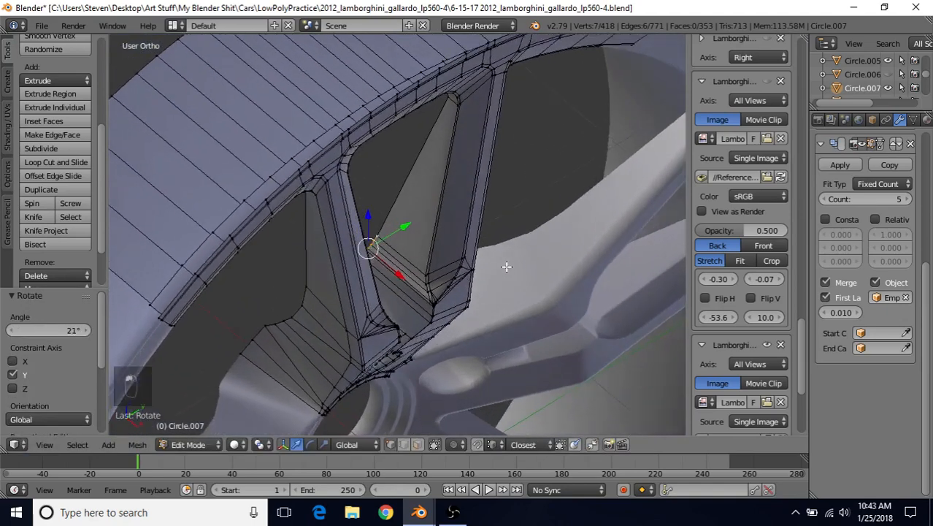
pyautogui.press('g')
pyautogui.press('x')
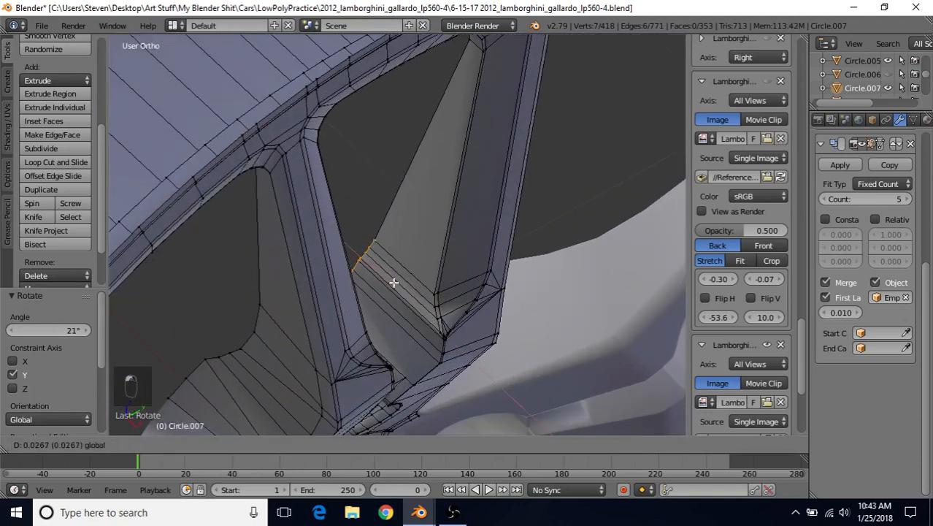
pyautogui.click(398, 282)
pyautogui.moveTo(398, 281); pyautogui.dragTo(375, 287, button='middle')
pyautogui.scroll(6, 375, 289)
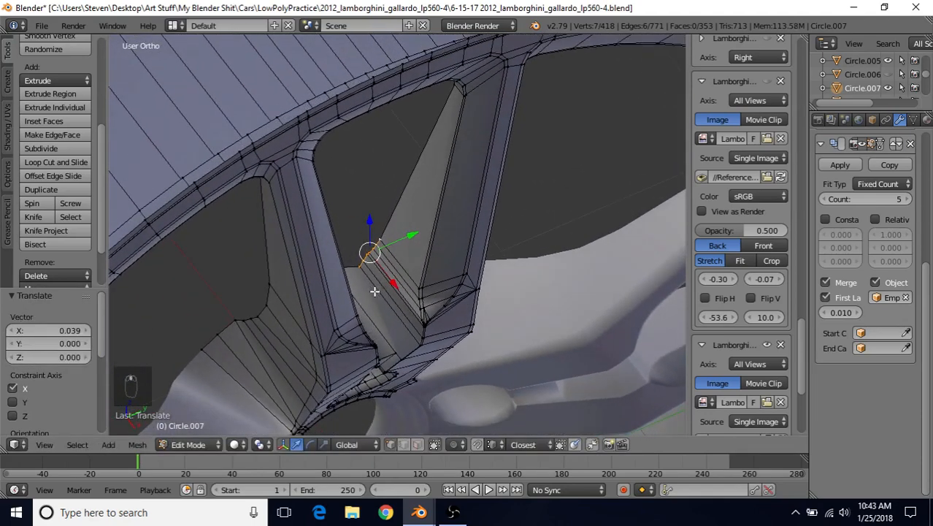
pyautogui.press('g')
pyautogui.press('x')
pyautogui.click(488, 204)
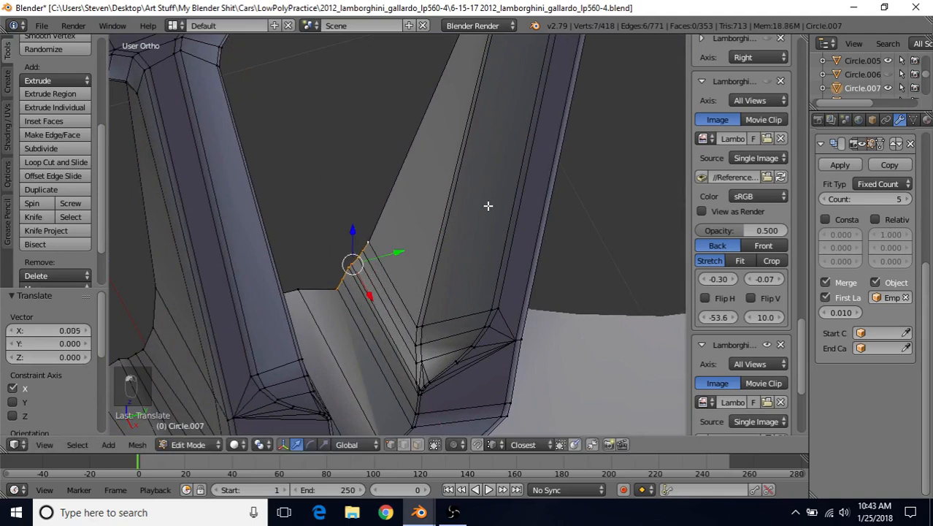
# Step: Refine the selected back-edge vertices by rotating them about 11° about Y, shifting them -0.020 along X and rotating them slightly about Y again
pyautogui.press('r')
pyautogui.press('y')
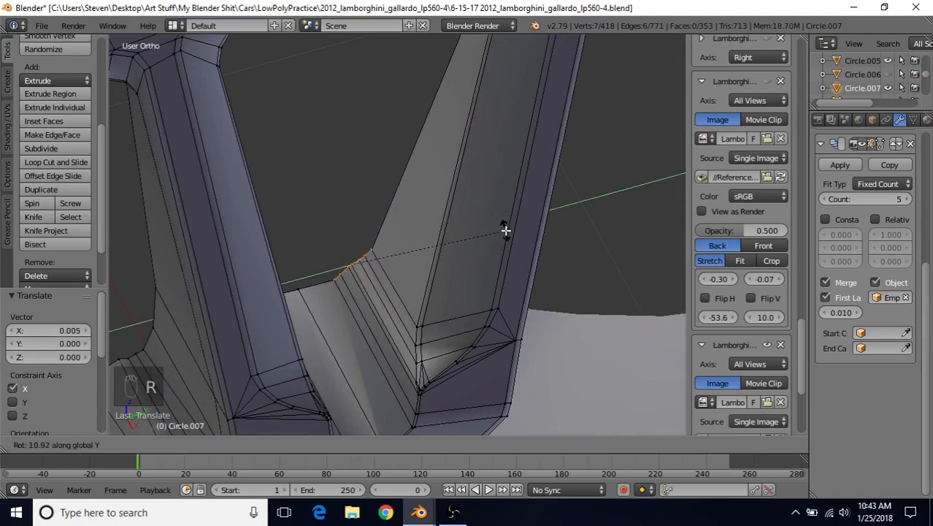
pyautogui.click(505, 231)
pyautogui.moveTo(370, 294); pyautogui.dragTo(361, 288)
pyautogui.press('r')
pyautogui.press('y')
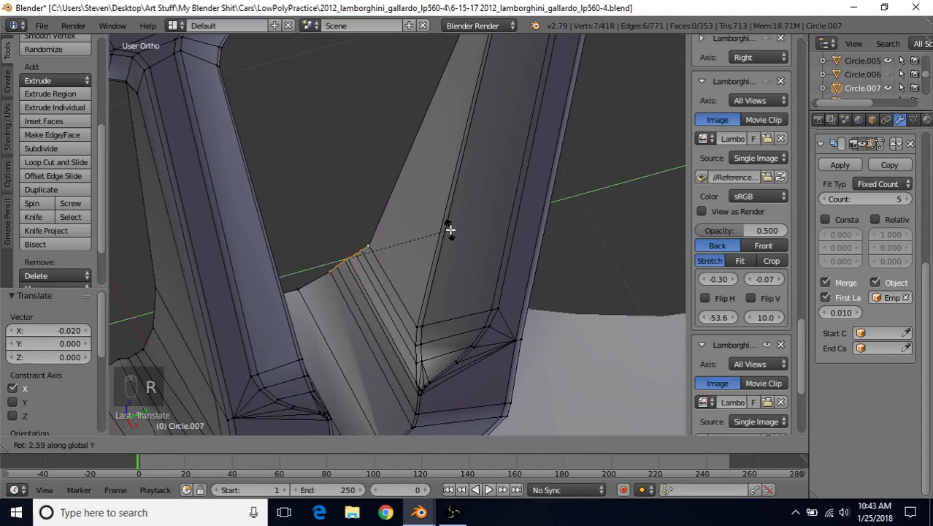
pyautogui.click(438, 271)
# Step: Examine the wheel's shaded spokes and the reshaped inner side face in Object Mode from several angles
pyautogui.press('Tab')
pyautogui.scroll(-5, 395, 317)
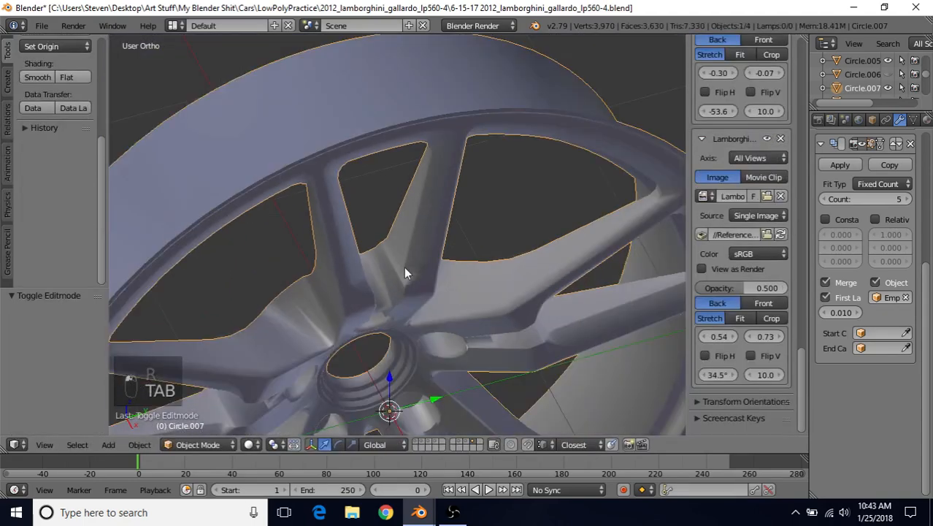
pyautogui.moveTo(406, 273); pyautogui.dragTo(443, 204, button='middle')
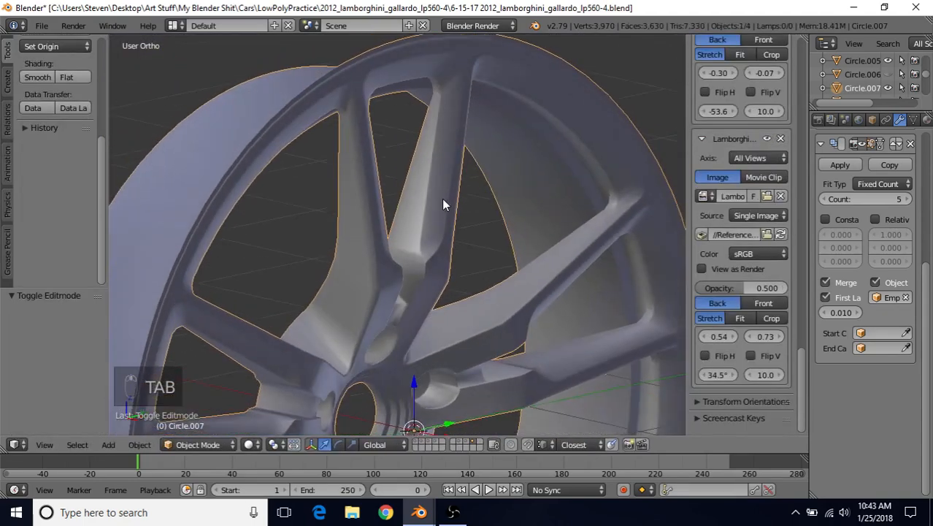
pyautogui.scroll(5, 443, 205)
pyautogui.press('Tab')
pyautogui.moveTo(431, 271); pyautogui.dragTo(391, 278, button='middle')
pyautogui.press('Tab')
pyautogui.press('Tab')
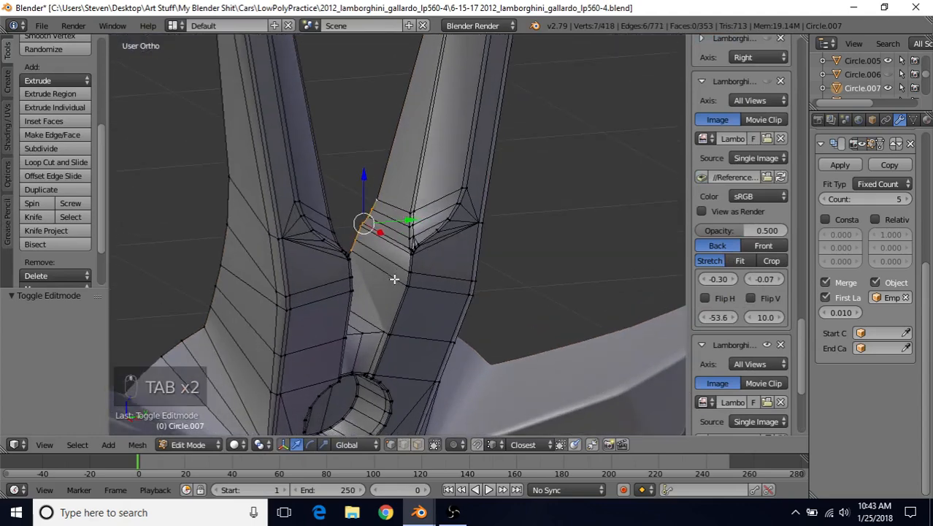
# Step: Add one lengthwise loop cut along the spoke's inner side face, sliding it evenly towards the front edge at about 0.64
pyautogui.hotkey('ctrl', 'r')
pyautogui.click(398, 233)
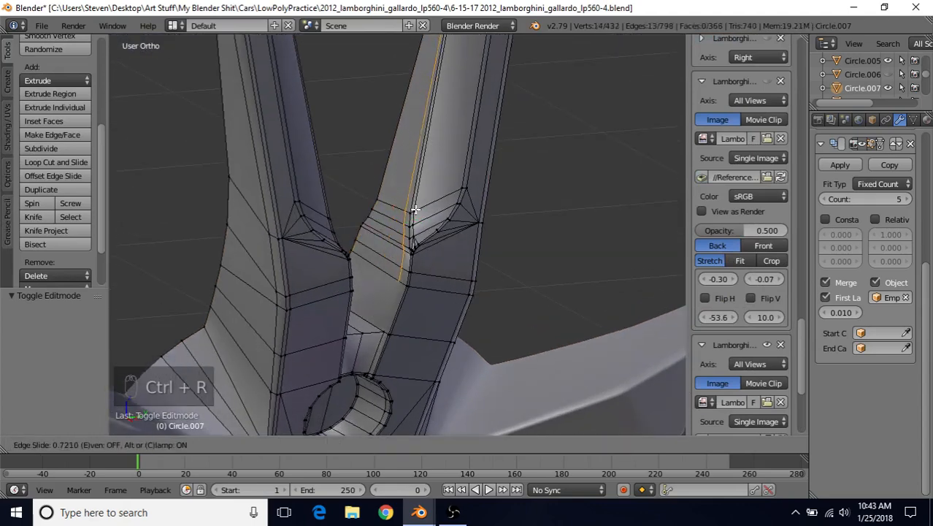
pyautogui.press('e')
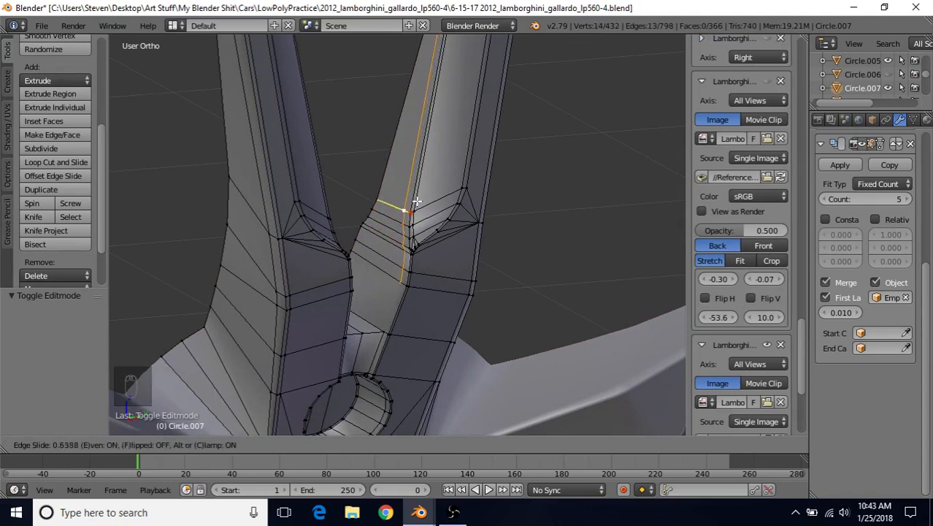
pyautogui.click(416, 201)
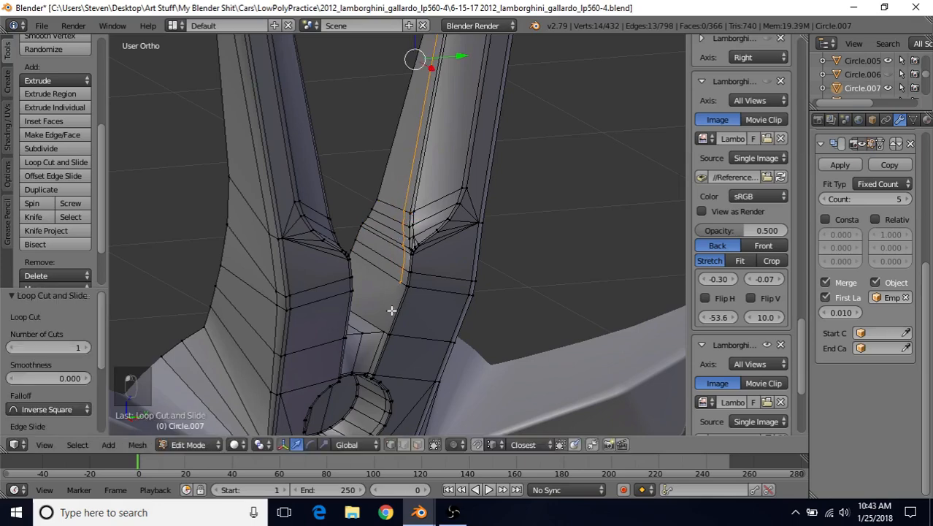
# Step: Connect the lower end vertex of the new loop cut to the vertex below it on the inner side face, and check the shading
pyautogui.rightClick(400, 282)
pyautogui.keyDown('shift'); pyautogui.rightClick(383, 323); pyautogui.keyUp('shift')
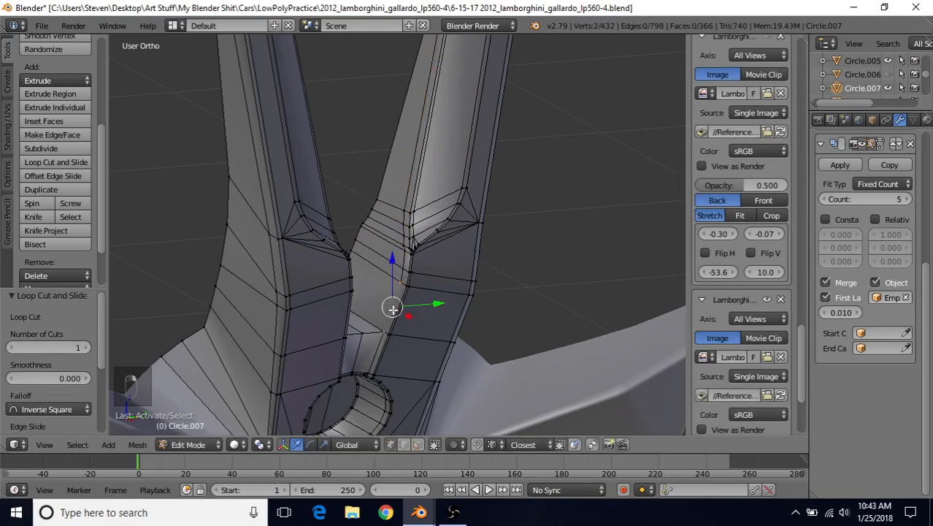
pyautogui.press('j')
pyautogui.press('Tab')
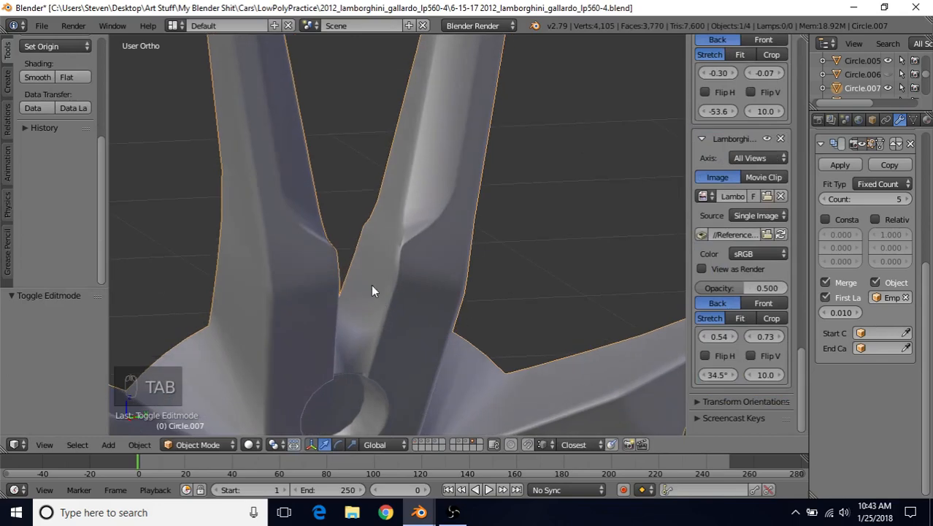
pyautogui.scroll(-2, 371, 283)
pyautogui.scroll(5, 358, 241)
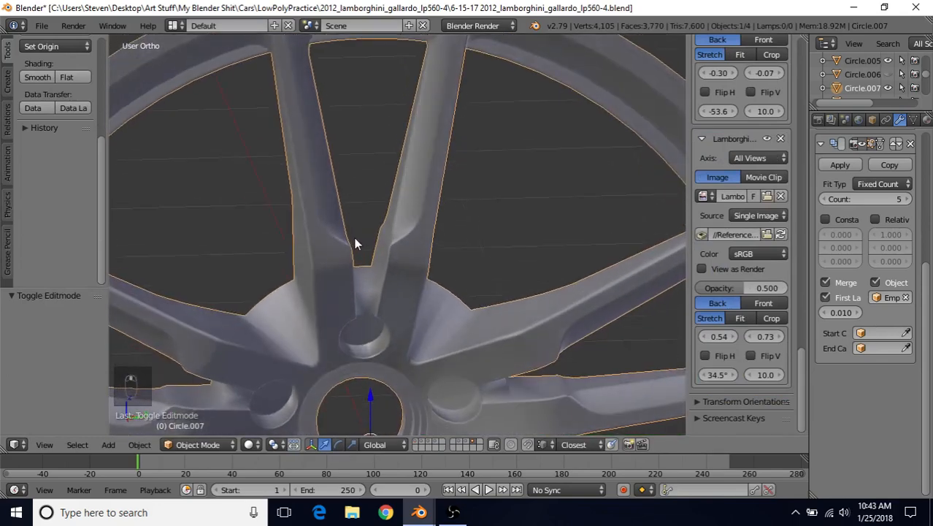
# Step: Merge two neighbouring vertices at the spoke bend's inner front corner using At Last
pyautogui.press('Tab')
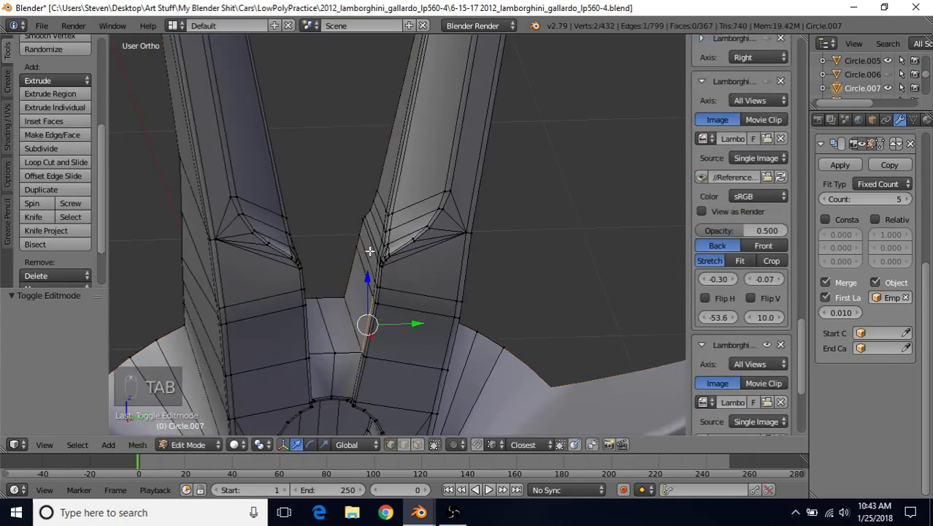
pyautogui.moveTo(381, 225); pyautogui.dragTo(402, 219, button='middle')
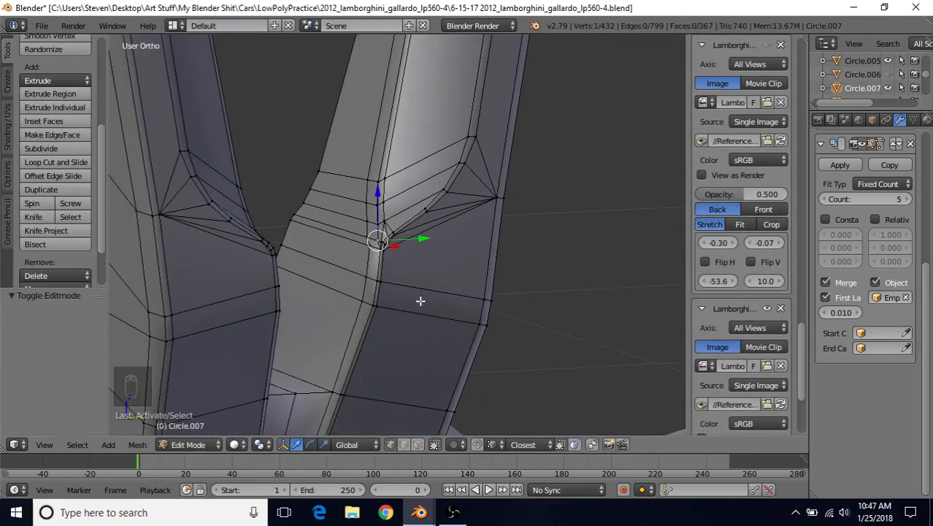
pyautogui.scroll(3, 385, 315)
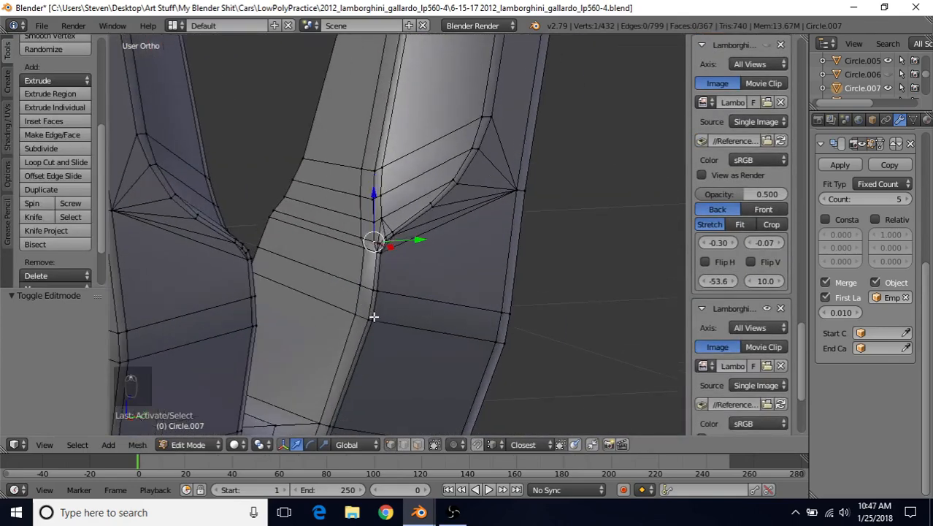
pyautogui.keyDown('shift'); pyautogui.click(365, 255); pyautogui.keyUp('shift')
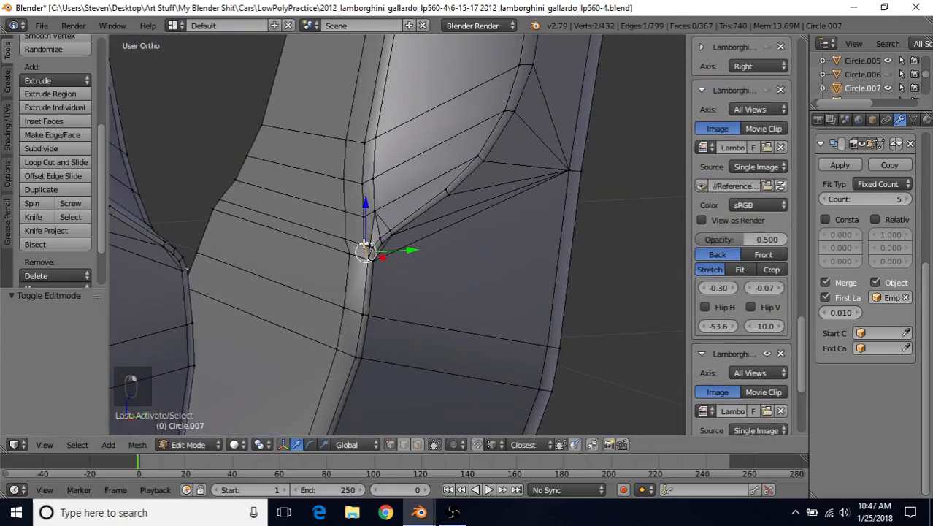
pyautogui.hotkey('alt', 'm')
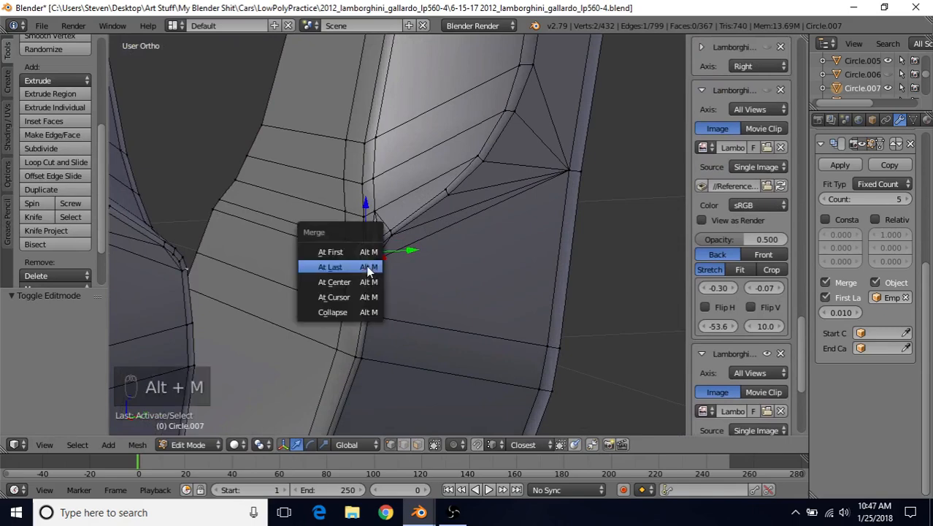
pyautogui.click(367, 266)
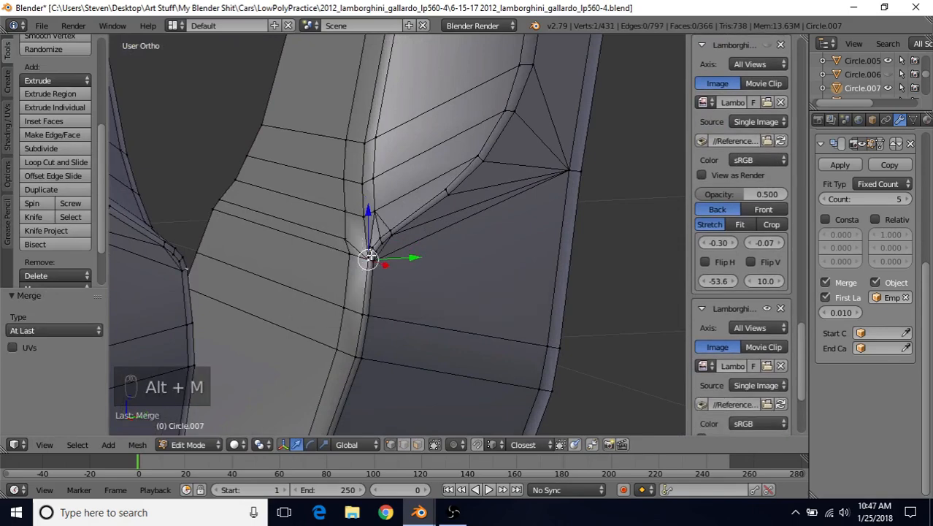
# Step: Select the next close pair of vertices at the tip of the bend's recess and merge them by repeating the At Last merge
pyautogui.scroll(3, 368, 252)
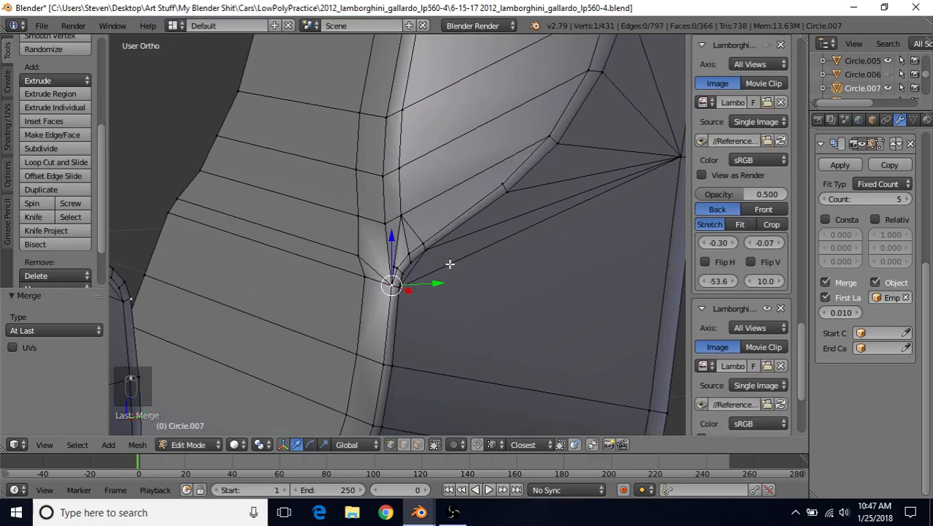
pyautogui.rightClick(395, 264)
pyautogui.moveTo(394, 264); pyautogui.dragTo(398, 258, button='middle')
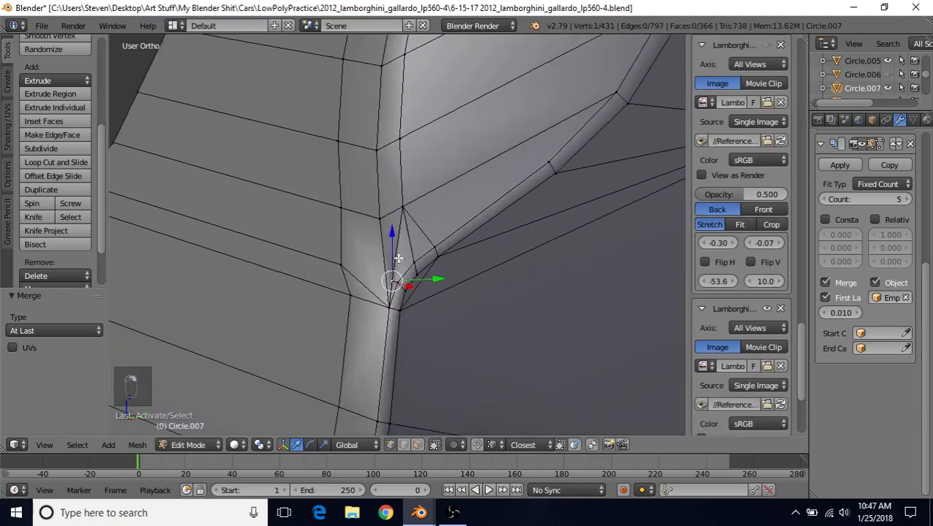
pyautogui.keyDown('shift'); pyautogui.rightClick(401, 281); pyautogui.keyUp('shift')
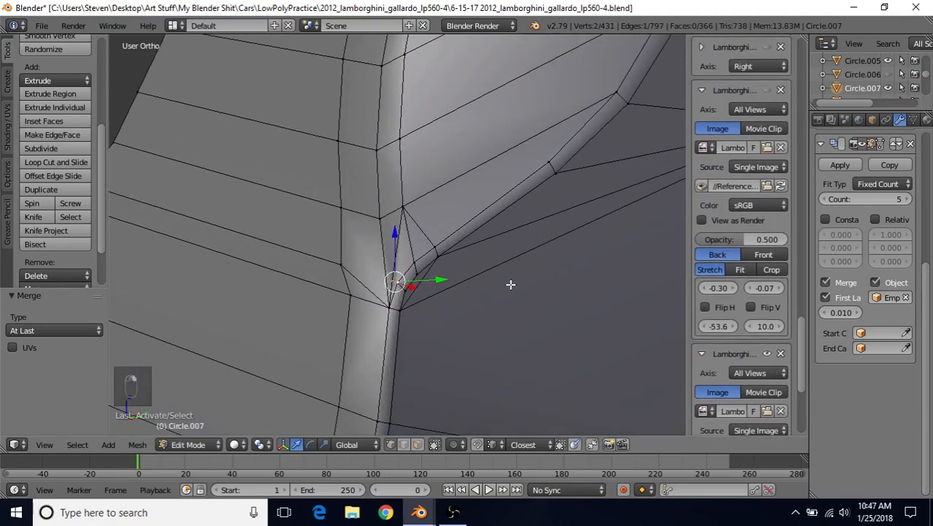
pyautogui.hotkey('shift', 'r')
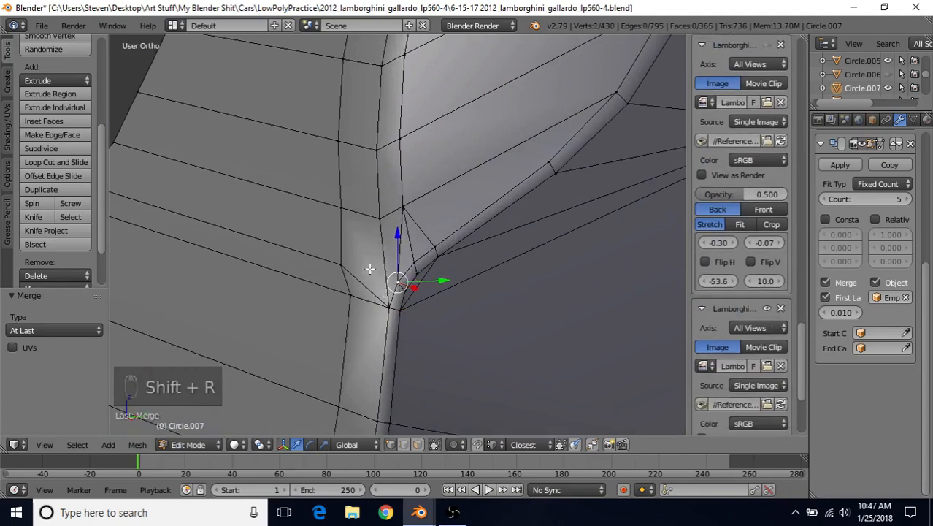
# Step: Collapse the narrow edge row across the inner side face by merging its vertex pairs at the loop cut and the back edge
pyautogui.rightClick(338, 261)
pyautogui.moveTo(338, 262); pyautogui.dragTo(185, 196, button='middle')
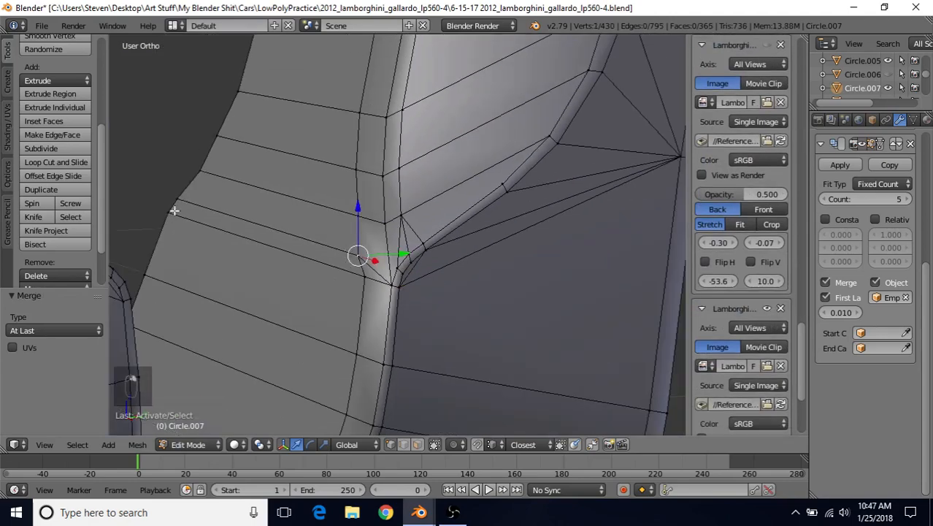
pyautogui.keyDown('shift'); pyautogui.rightClick(365, 276); pyautogui.keyUp('shift')
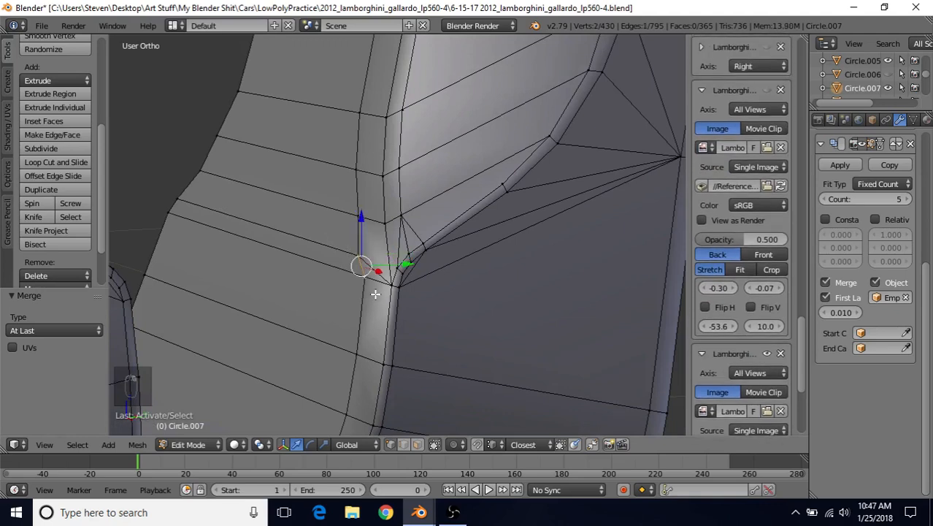
pyautogui.hotkey('shift', 'r')
pyautogui.keyDown('shift'); pyautogui.rightClick(175, 203); pyautogui.keyUp('shift')
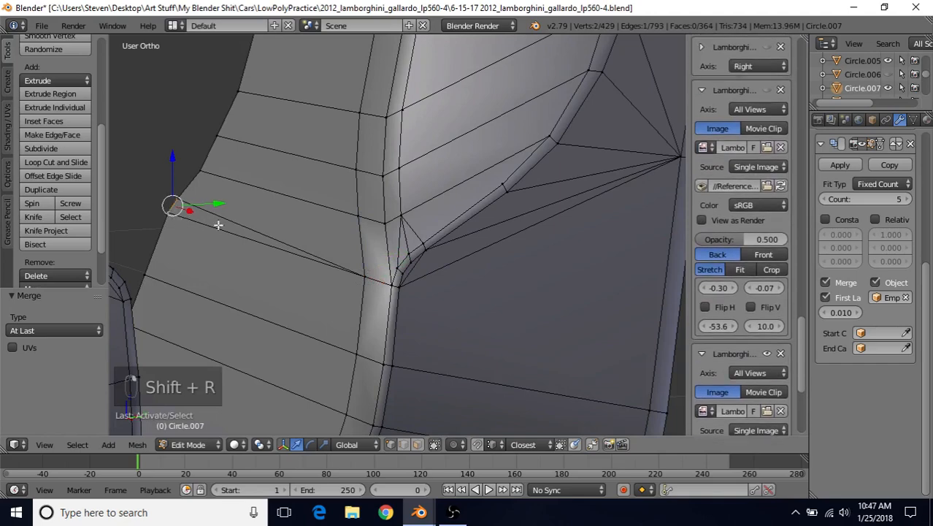
pyautogui.hotkey('shift', 'r')
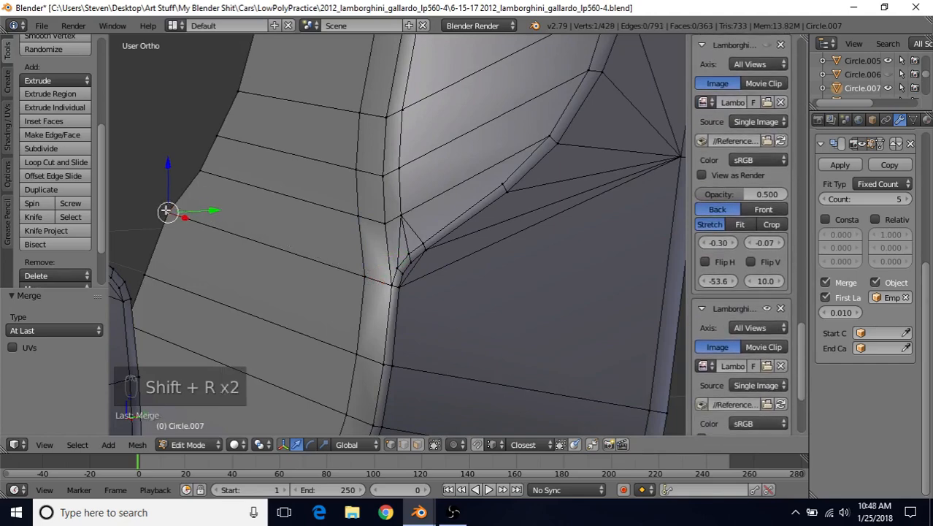
pyautogui.scroll(-4, 344, 287)
pyautogui.press('Tab')
pyautogui.moveTo(344, 288); pyautogui.dragTo(376, 216, button='middle')
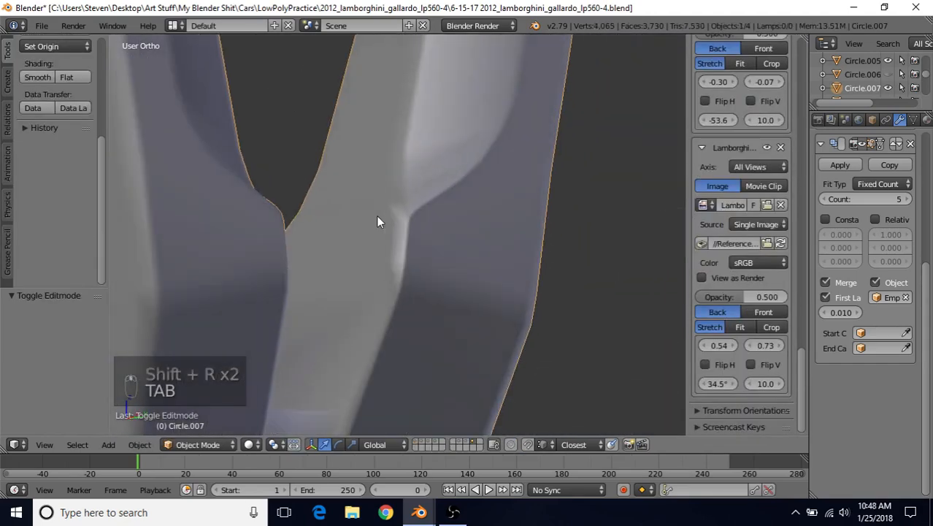
# Step: Add a lengthwise loop cut in the narrow strip beside the spoke's inner front edge, sliding it evenly at about 0.56
pyautogui.press('Tab')
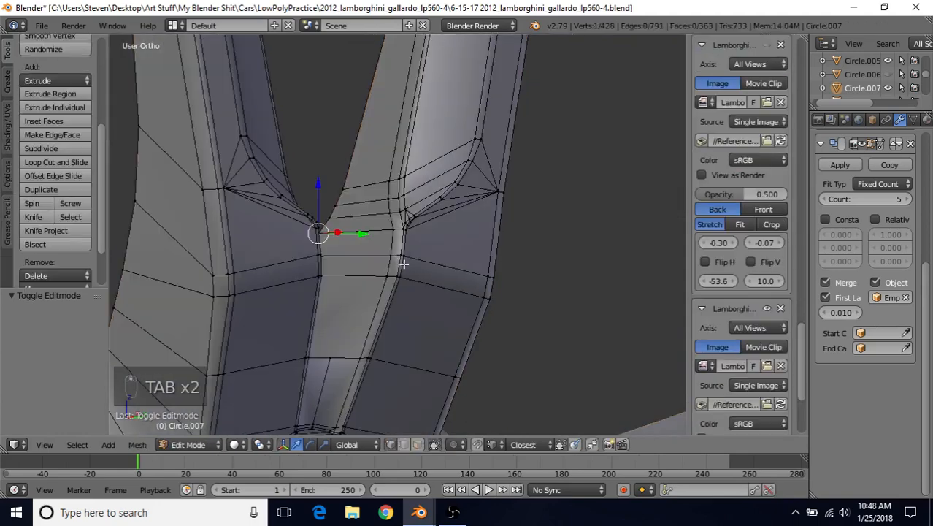
pyautogui.scroll(2, 403, 267)
pyautogui.hotkey('ctrl', 'r')
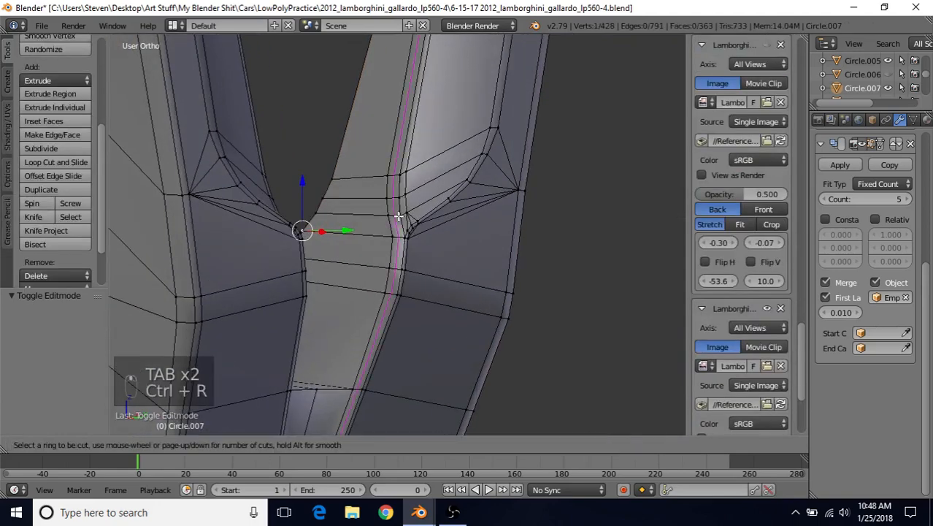
pyautogui.click(398, 214)
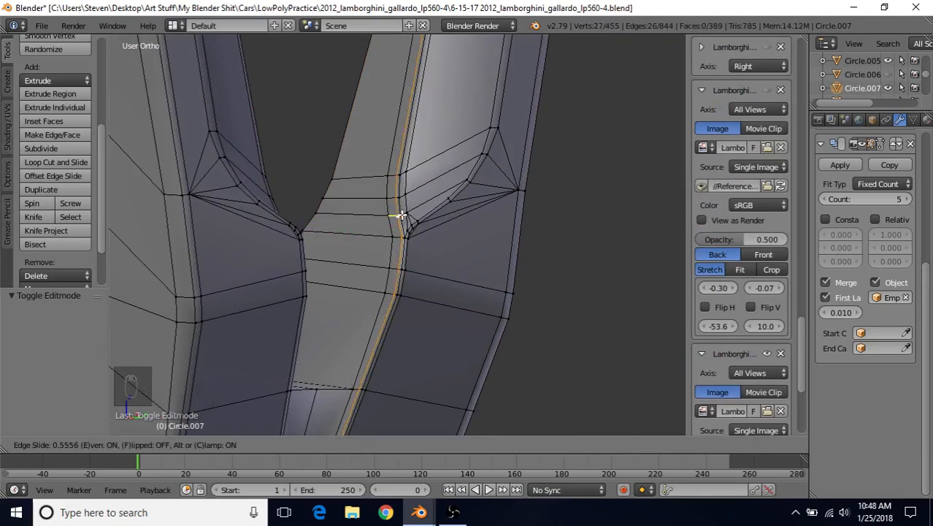
pyautogui.click(400, 216)
# Step: Examine the shading around the spoke bend, comparing Object Mode with the mesh edges and the paired spokes from several angles
pyautogui.press('Tab')
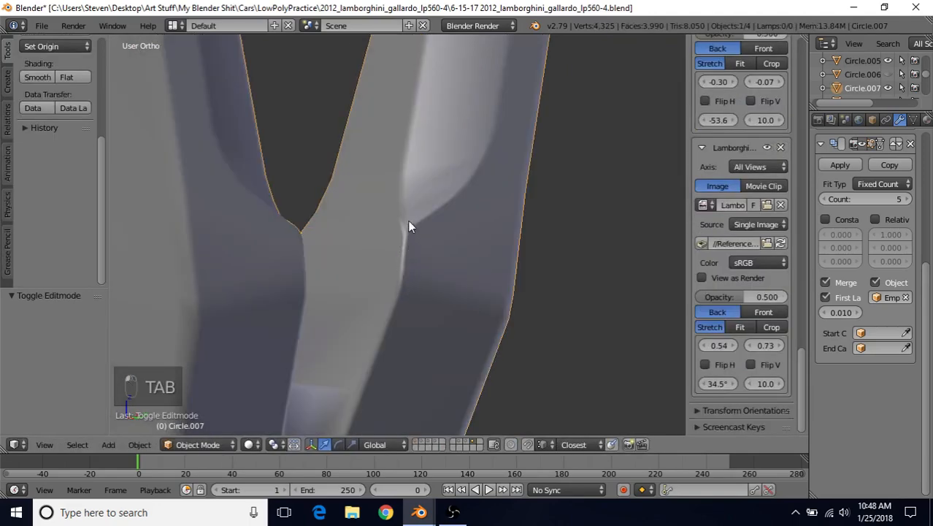
pyautogui.moveTo(398, 212); pyautogui.dragTo(379, 280, button='middle')
pyautogui.press('Tab')
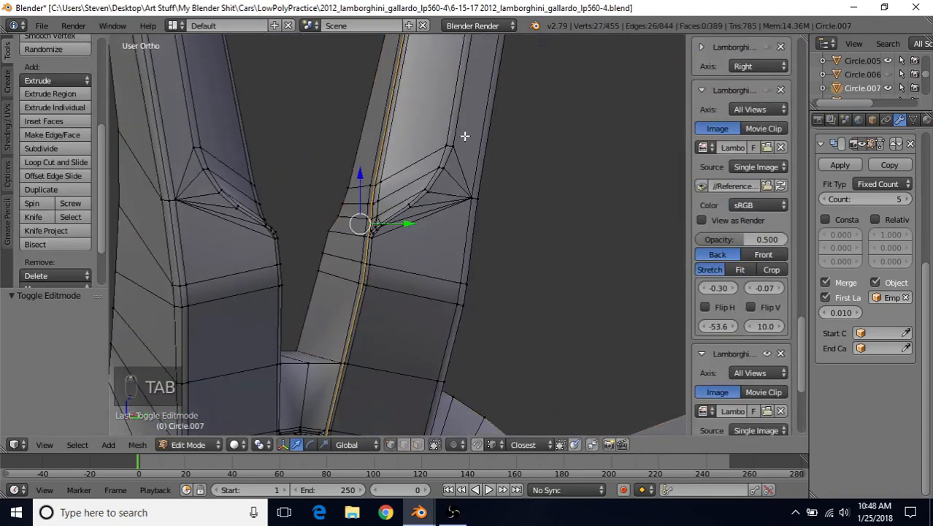
pyautogui.press('Tab')
pyautogui.press('Tab')
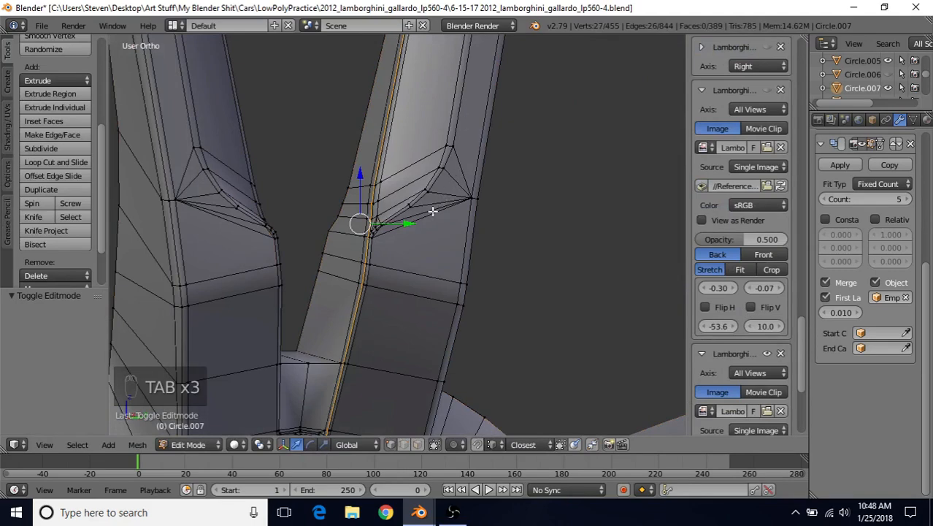
pyautogui.hotkey('ctrl', 'r')
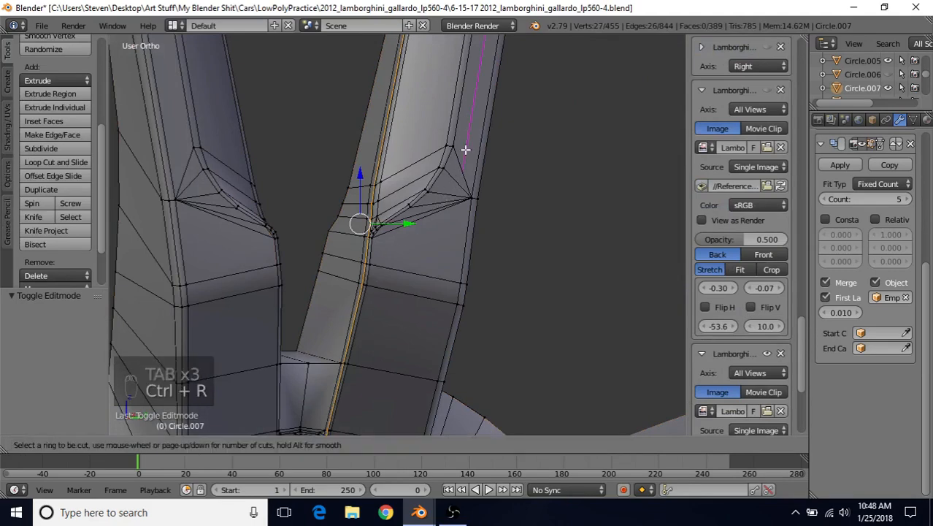
pyautogui.scroll(-2, 408, 251)
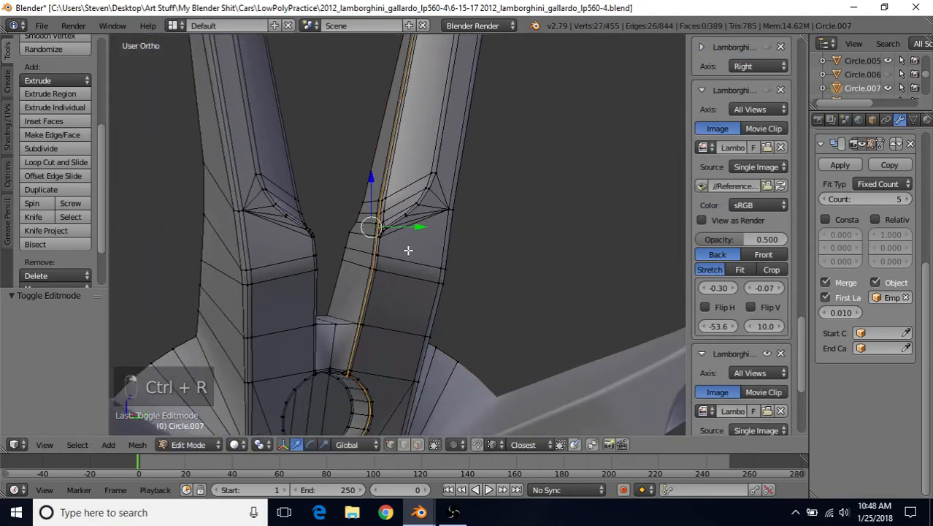
pyautogui.press('Tab')
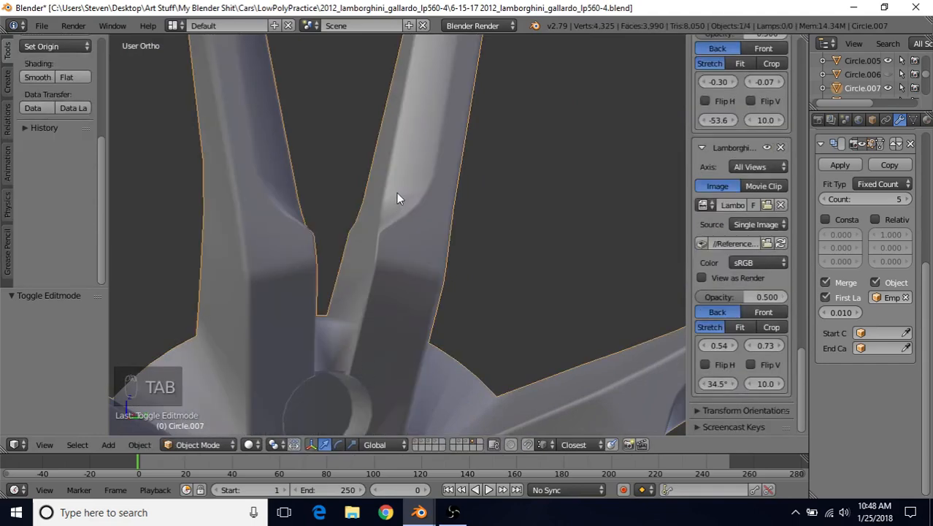
pyautogui.moveTo(396, 192)
pyautogui.mouseDown(button='middle')
pyautogui.moveTo(445, 190)
pyautogui.moveTo(418, 216)
pyautogui.moveTo(416, 181)
pyautogui.moveTo(403, 201)
pyautogui.mouseUp(button='middle')
pyautogui.scroll(1, 445, 196)
pyautogui.moveTo(396, 213); pyautogui.dragTo(390, 219, button='middle')
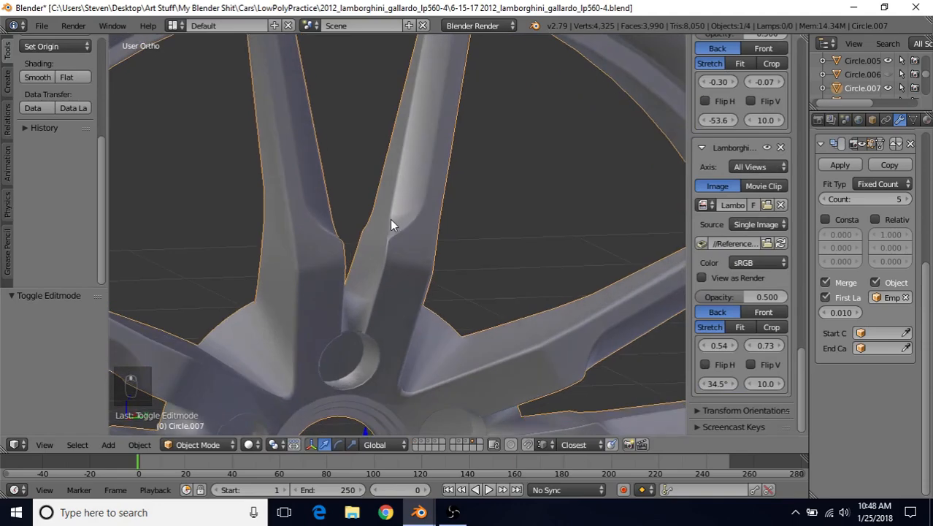
# Step: Save the wheel's Blender file
pyautogui.click(41, 26)
pyautogui.click(59, 131)
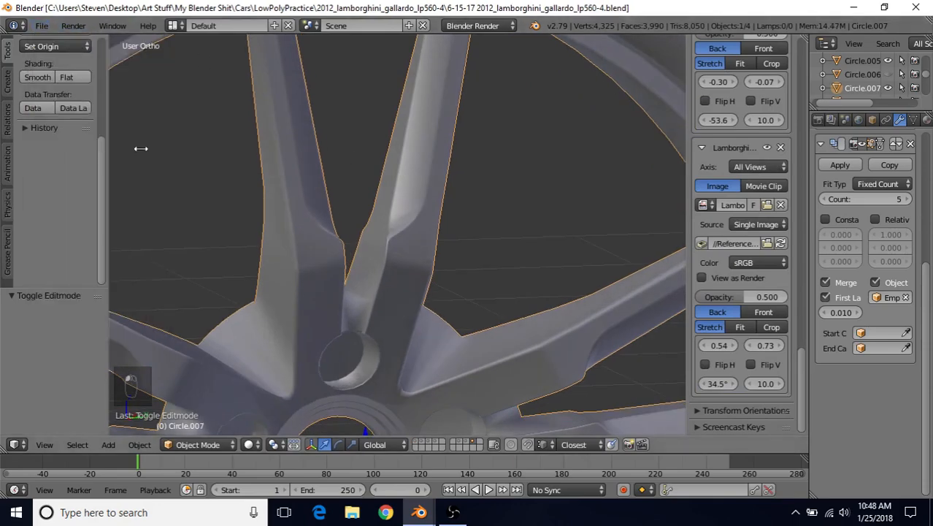